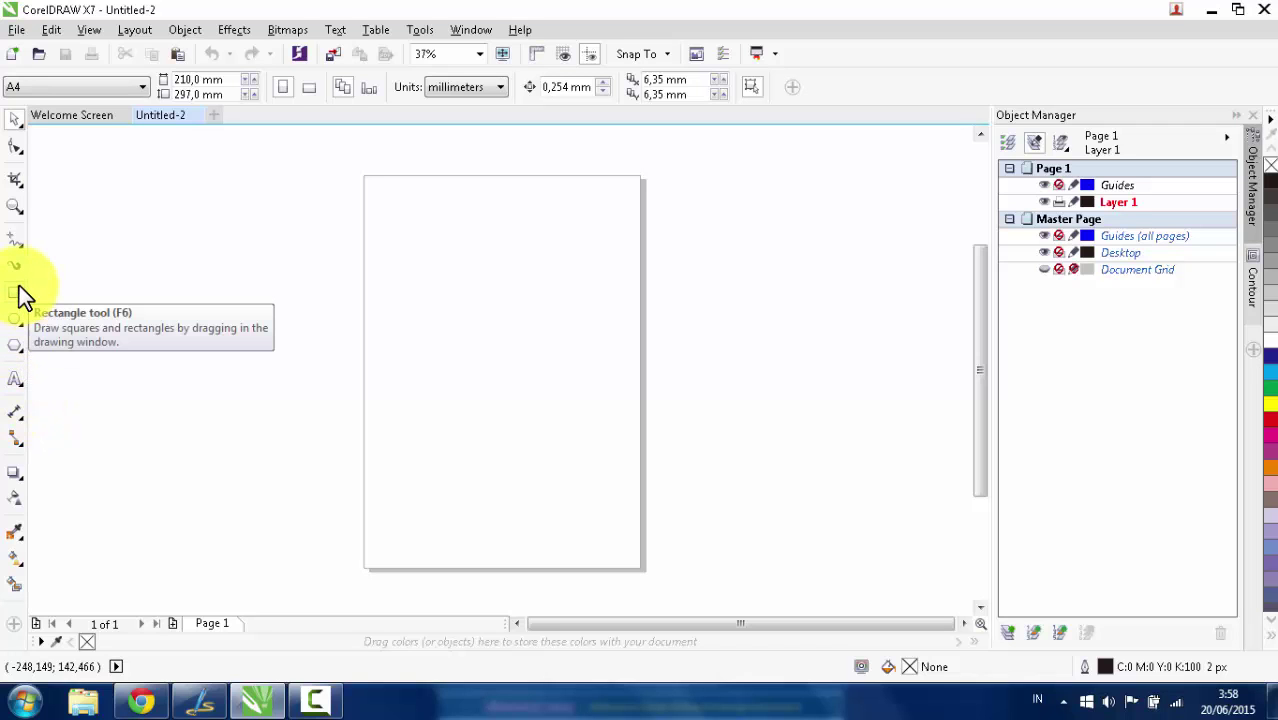
left_click(138, 703)
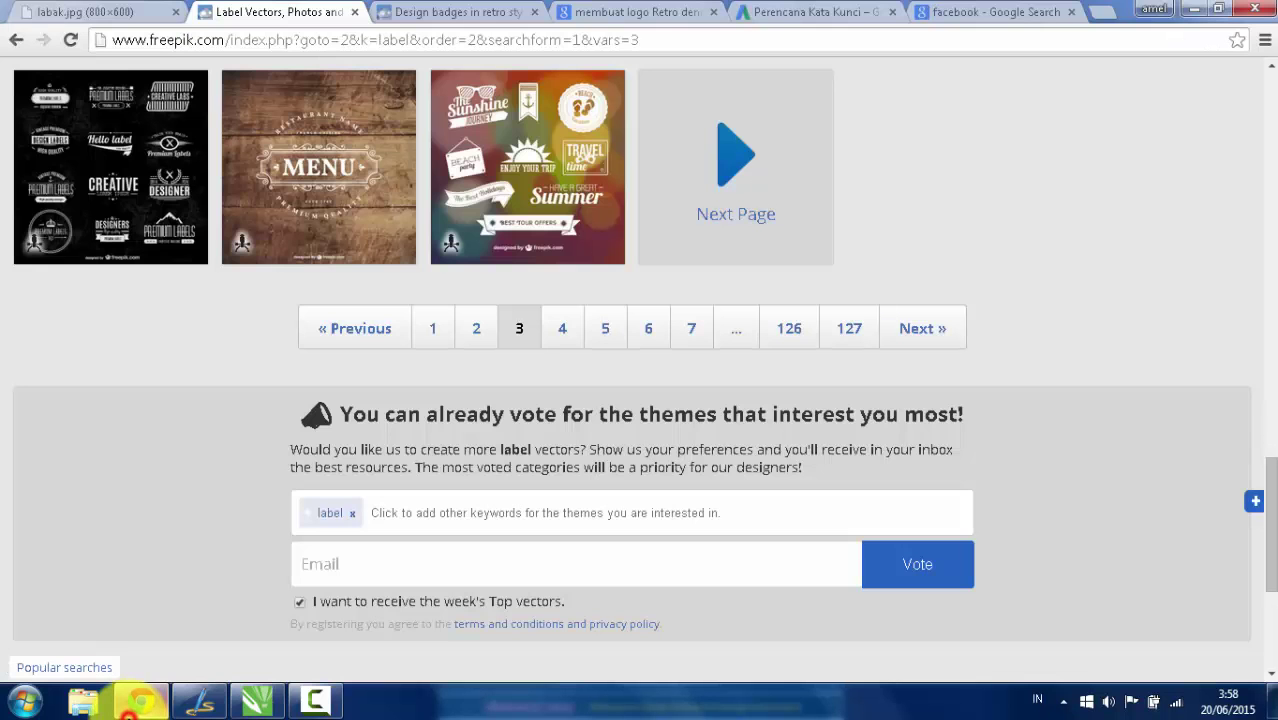
scroll(456, 343, "up", 4)
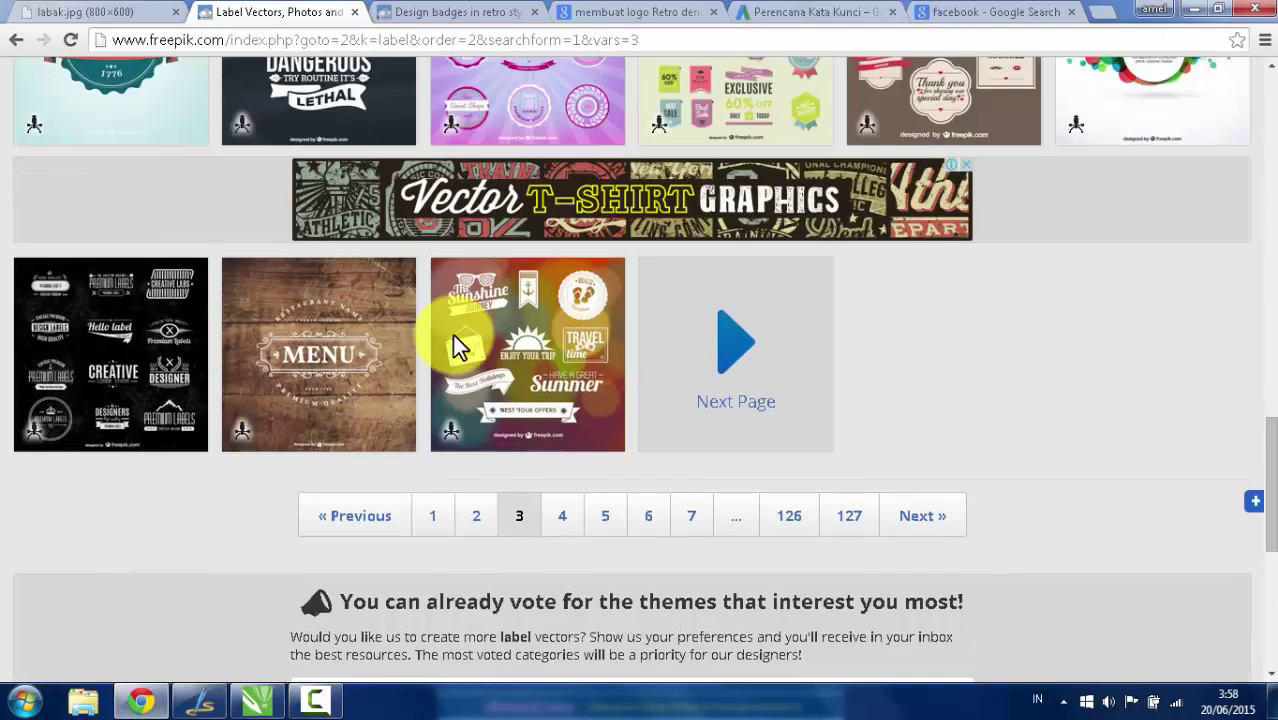
scroll(222, 471, "down", 2)
left_click(257, 700)
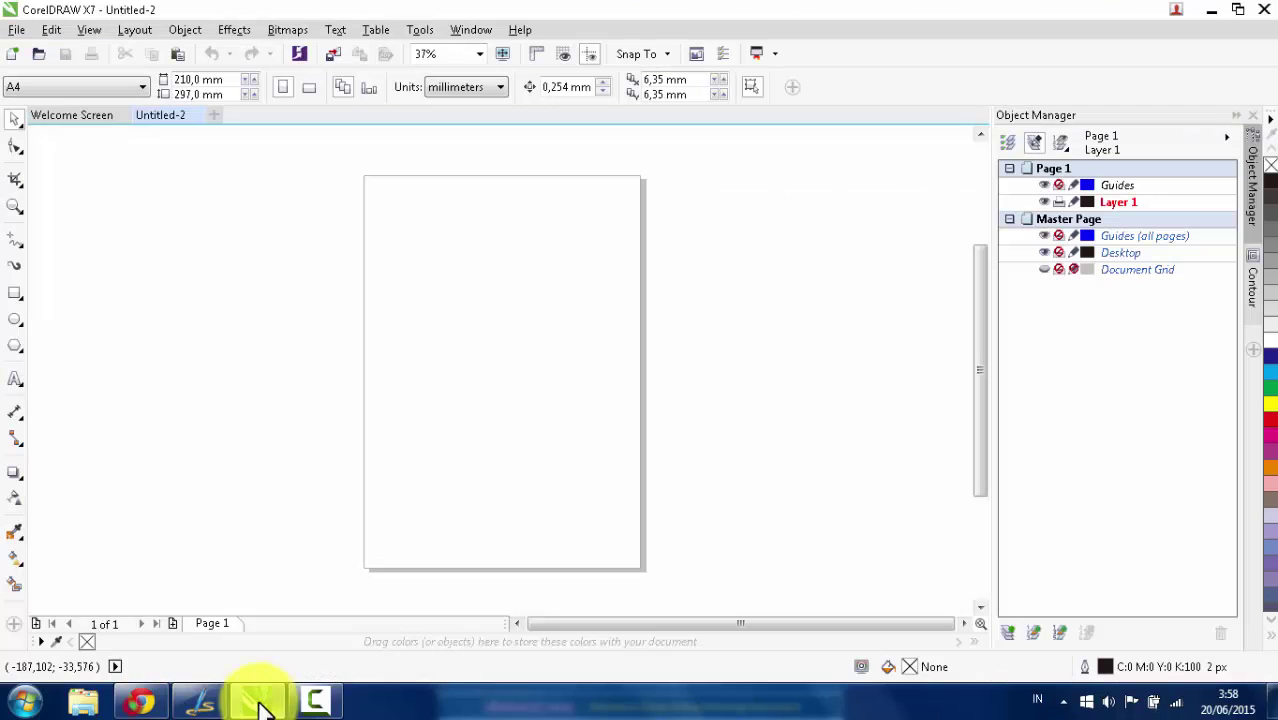
left_click(315, 700)
left_click(1197, 628)
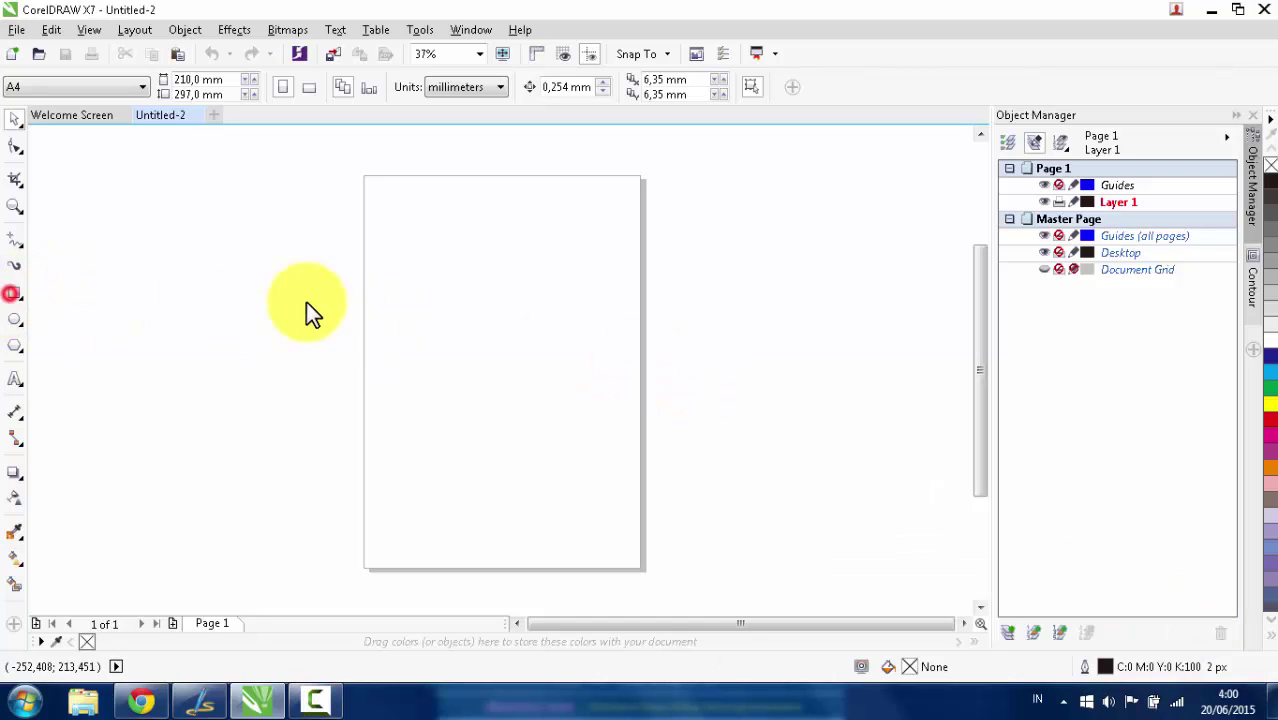
Draw a horizontal rectangle about 168 mm wide and 40 mm high on the page and move it slightly down.
key("F6")
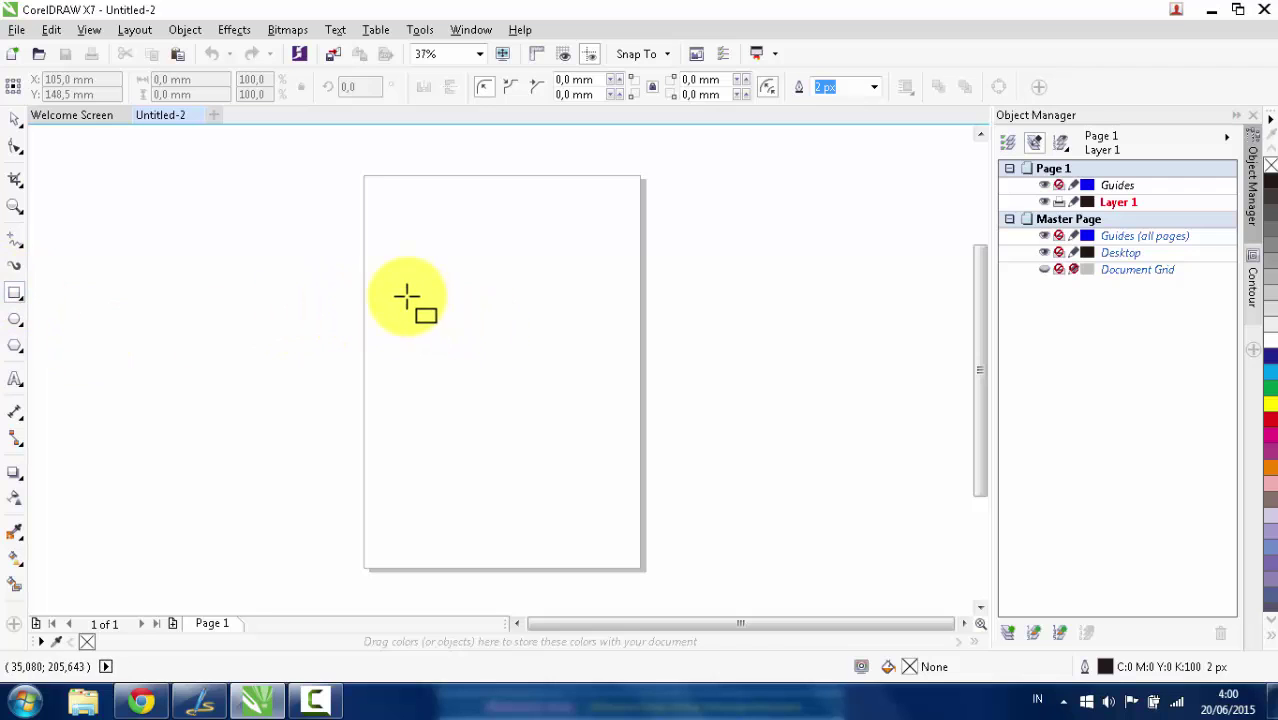
left_click_drag(399, 297, 620, 350)
scroll(516, 295, "up", 2)
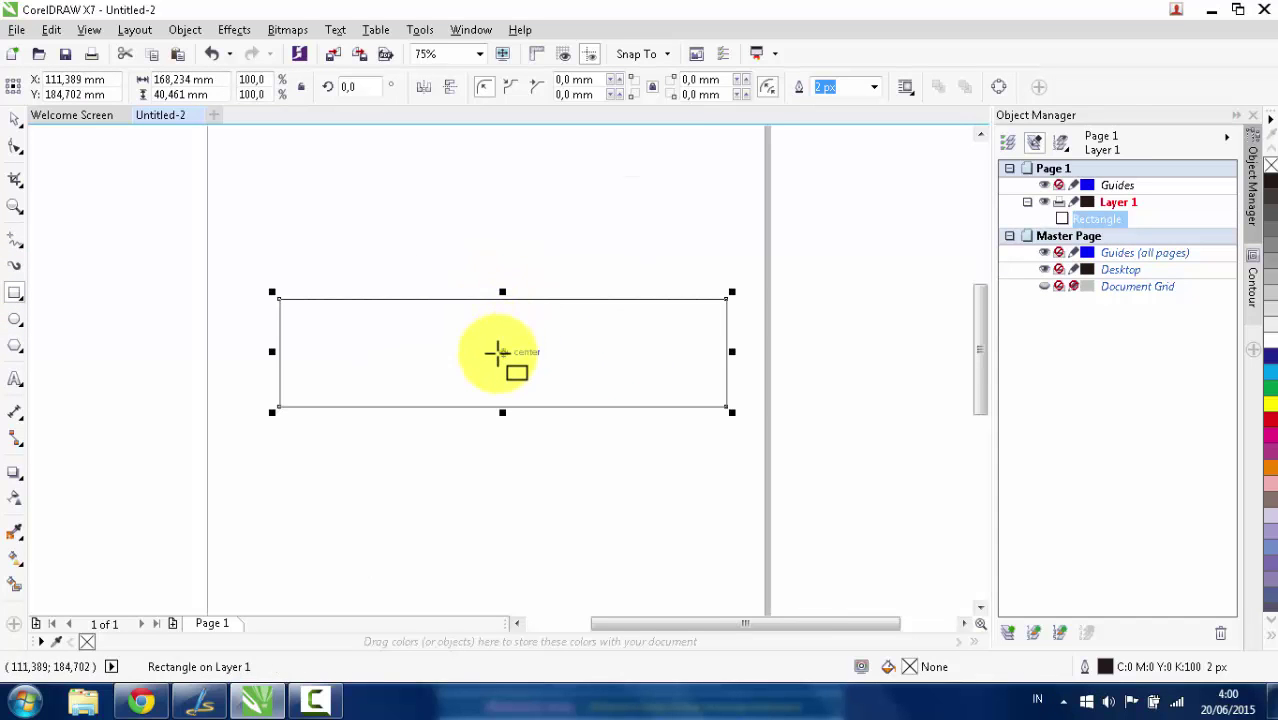
left_click_drag(492, 372, 476, 422)
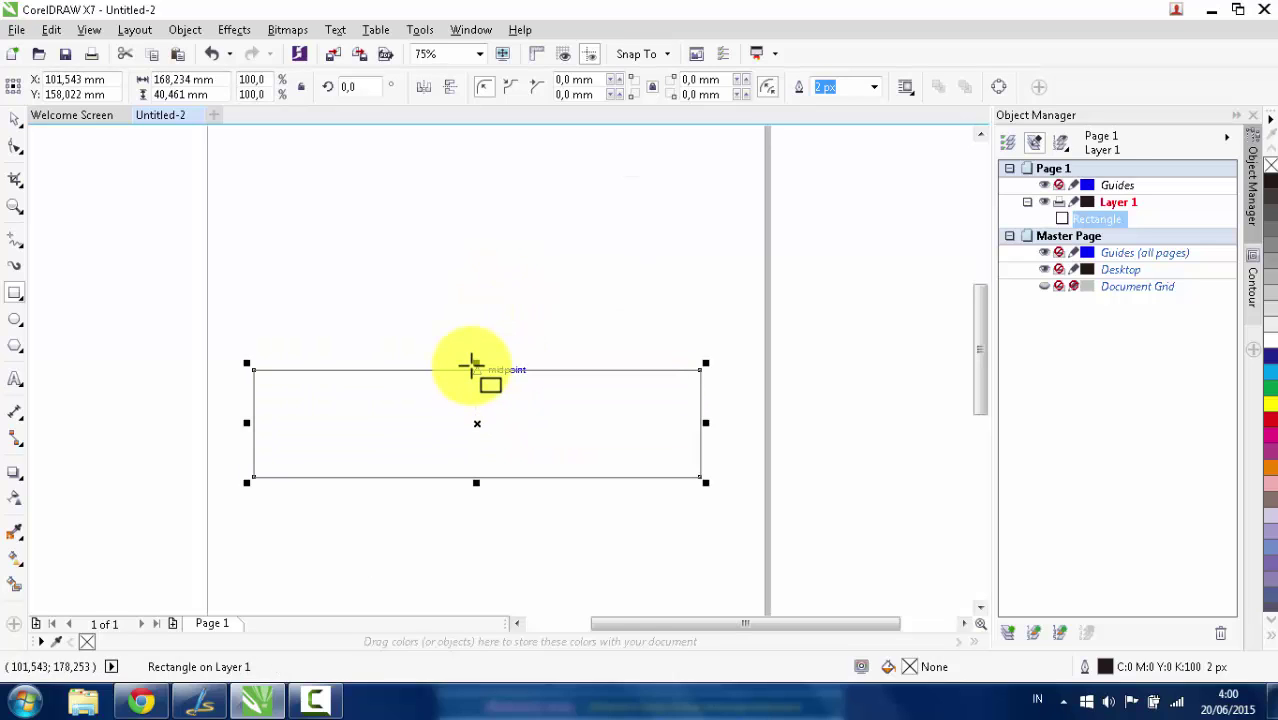
scroll(471, 364, "down", 2)
scroll(473, 375, "up", 2)
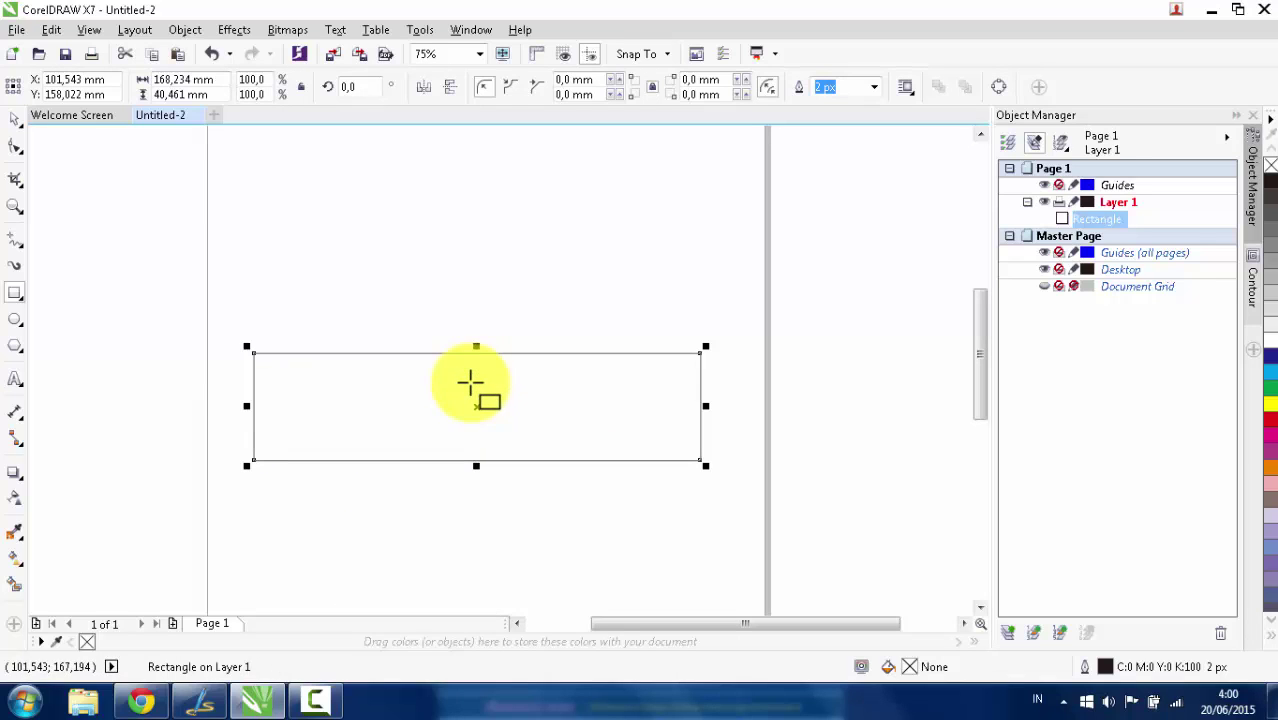
Draw a circle about 23 mm wide centred on the rectangle's upper-left corner and place a copy on its lower-left corner.
left_click(16, 296)
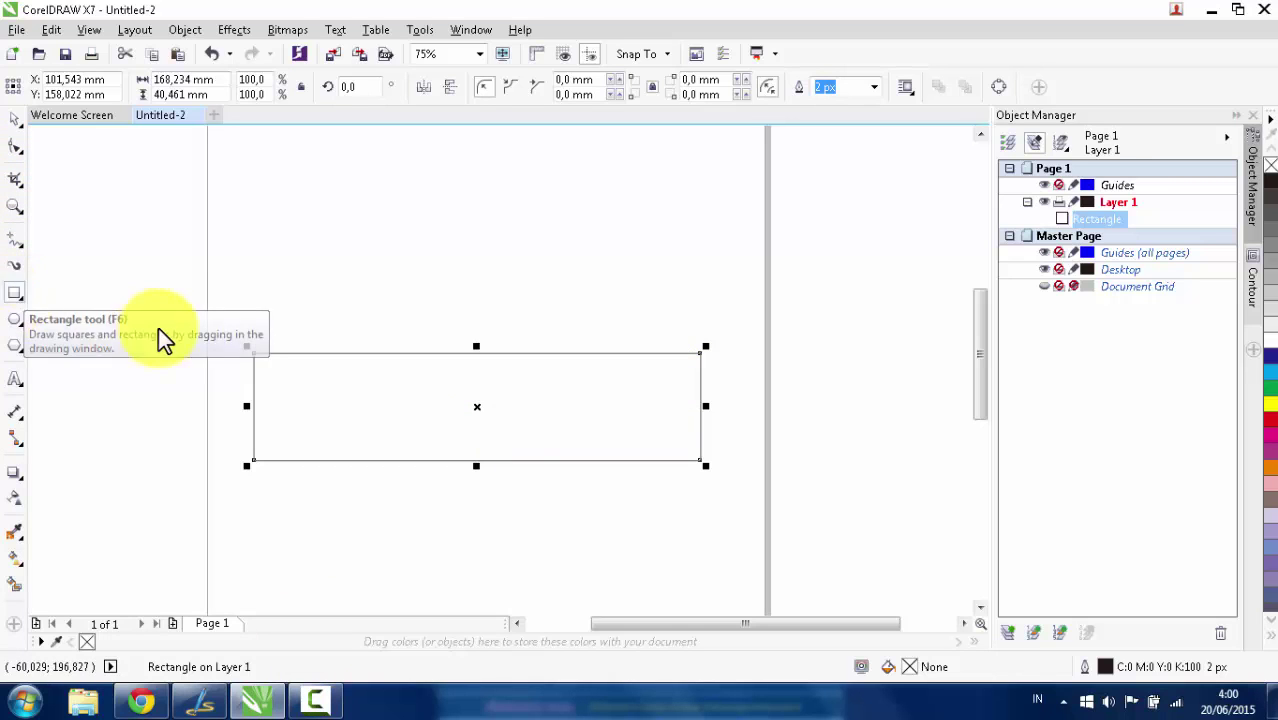
left_click(15, 318)
scroll(210, 405, "up", 2)
left_click_drag(234, 240, 356, 349)
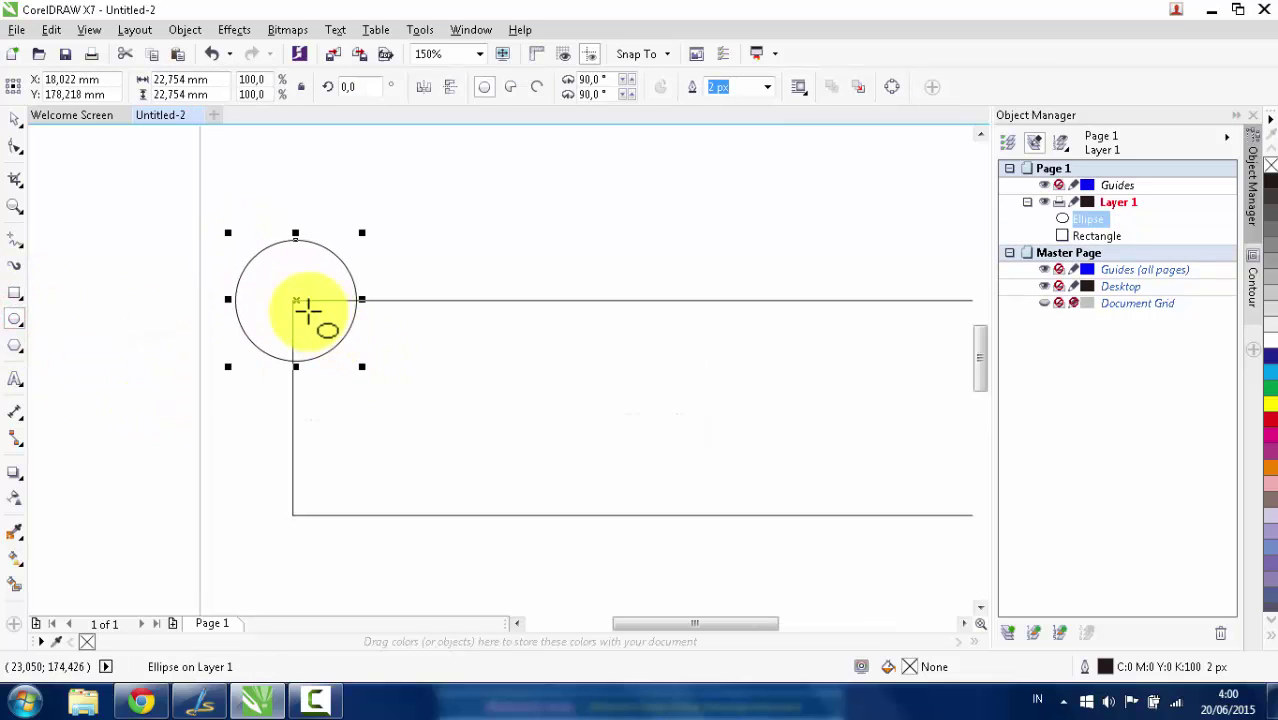
left_click_drag(294, 300, 306, 510)
right_click(306, 510)
scroll(349, 350, "down", 2)
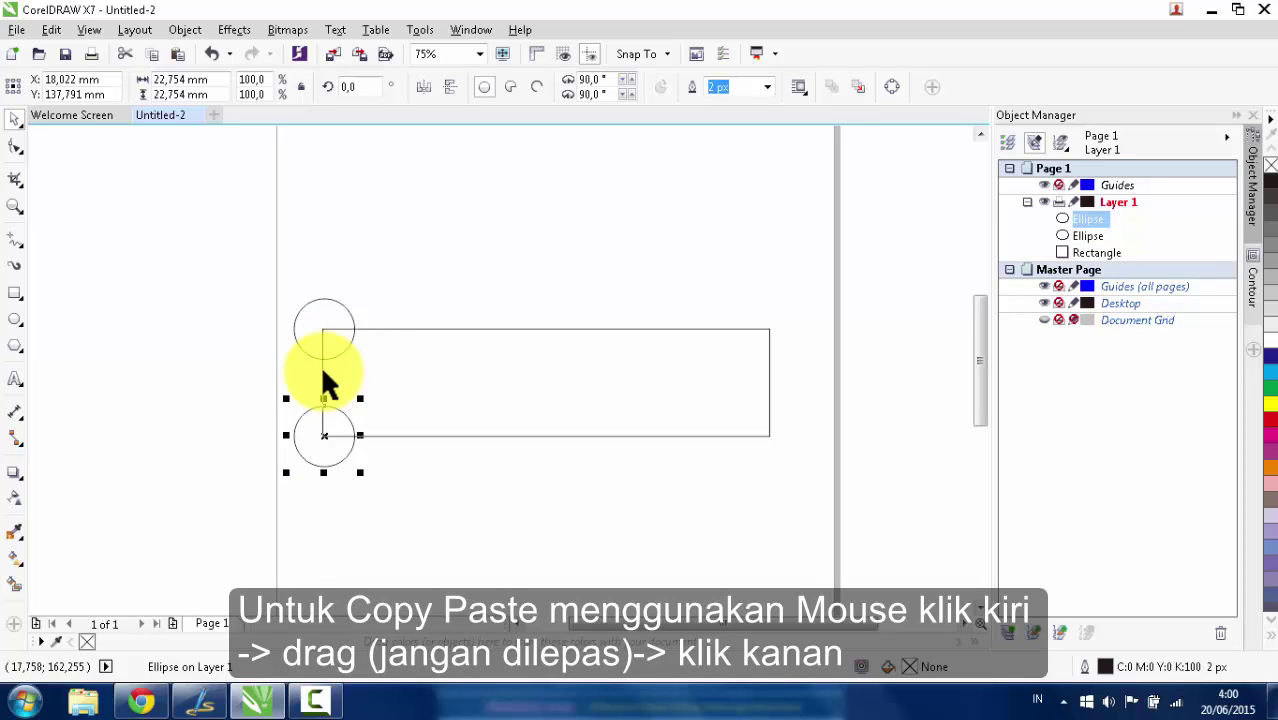
scroll(324, 380, "up", 2)
left_click(316, 262)
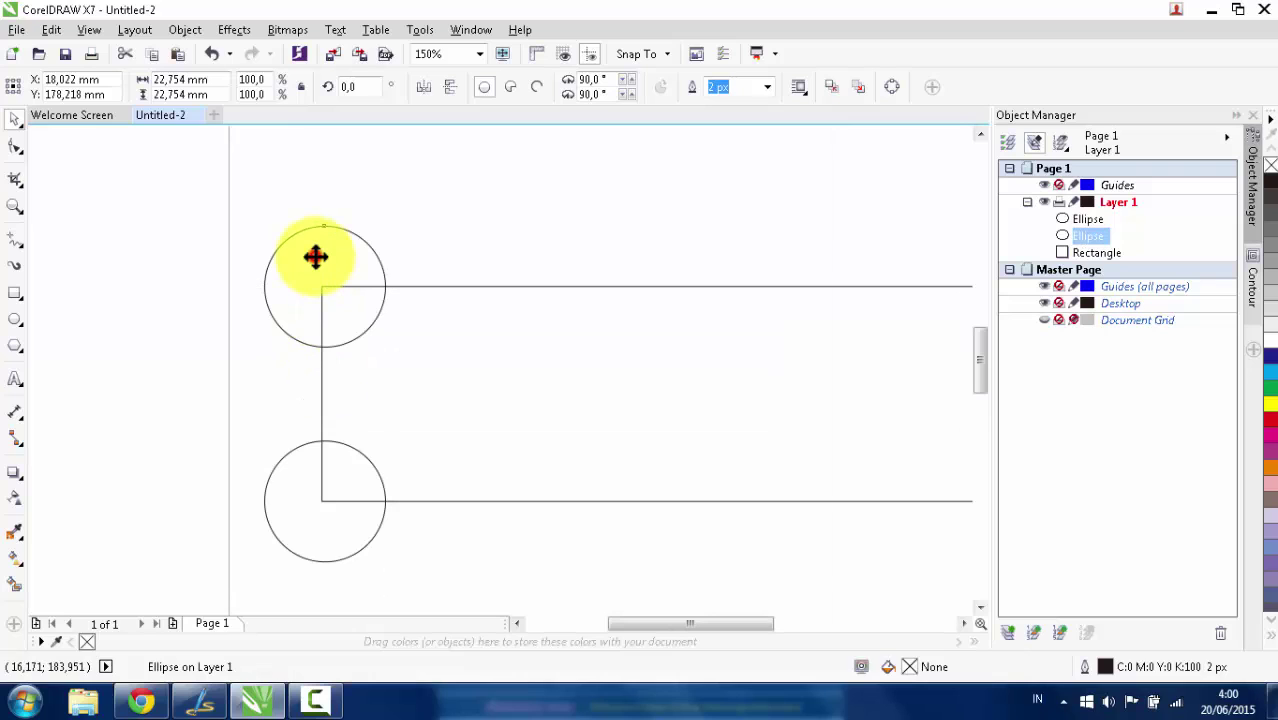
left_click_drag(316, 257, 529, 262)
right_click(529, 262)
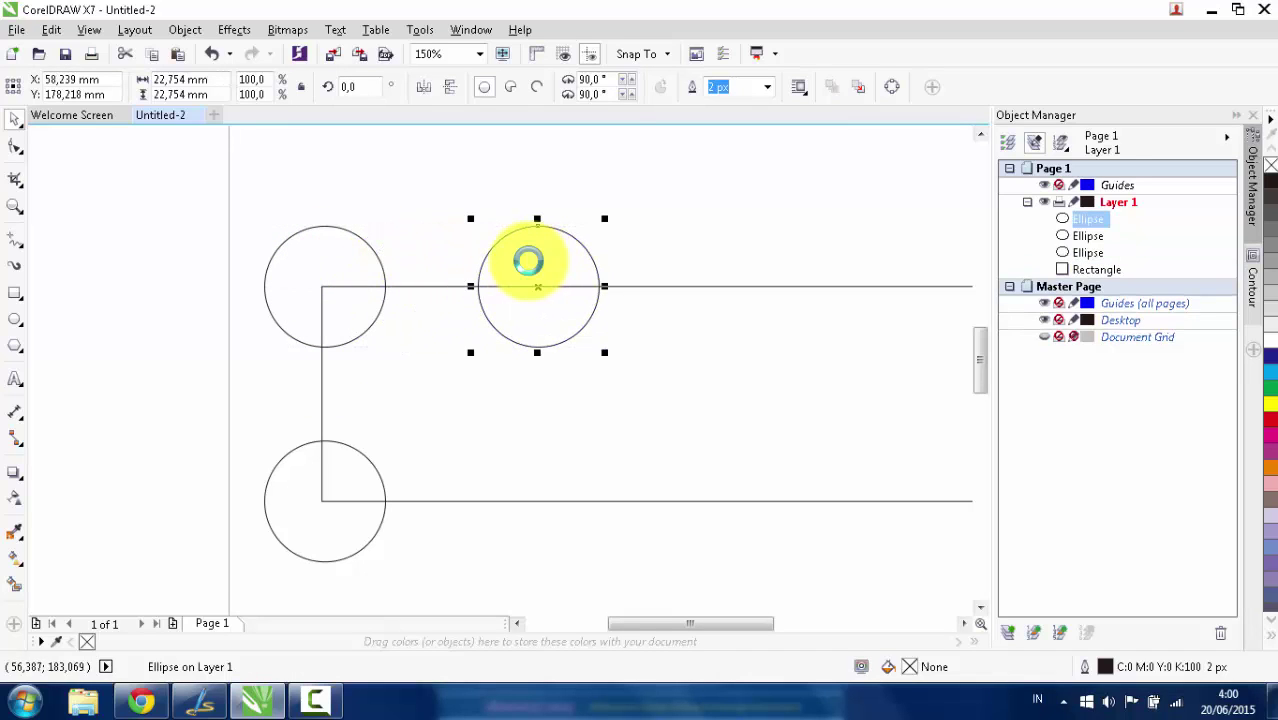
key("ctrl+z")
scroll(391, 250, "down", 1)
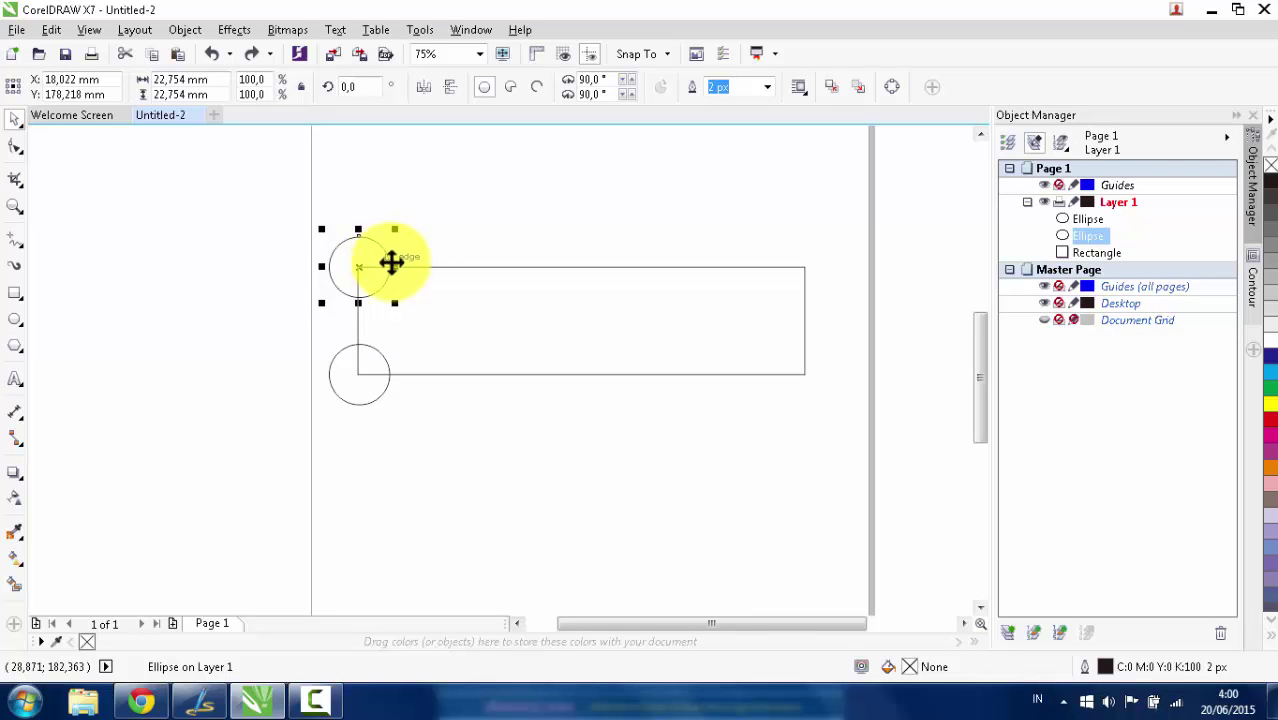
scroll(391, 264, "up", 1)
left_click(408, 228)
left_click(297, 251)
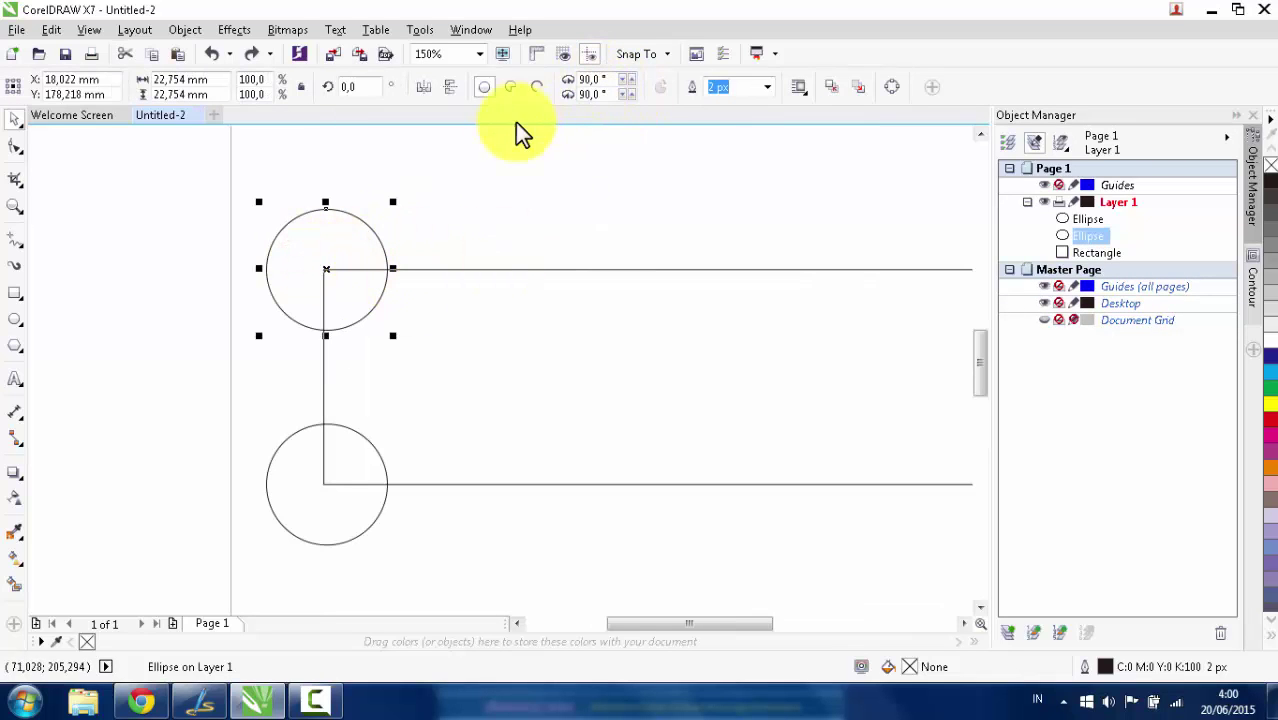
left_click(472, 340)
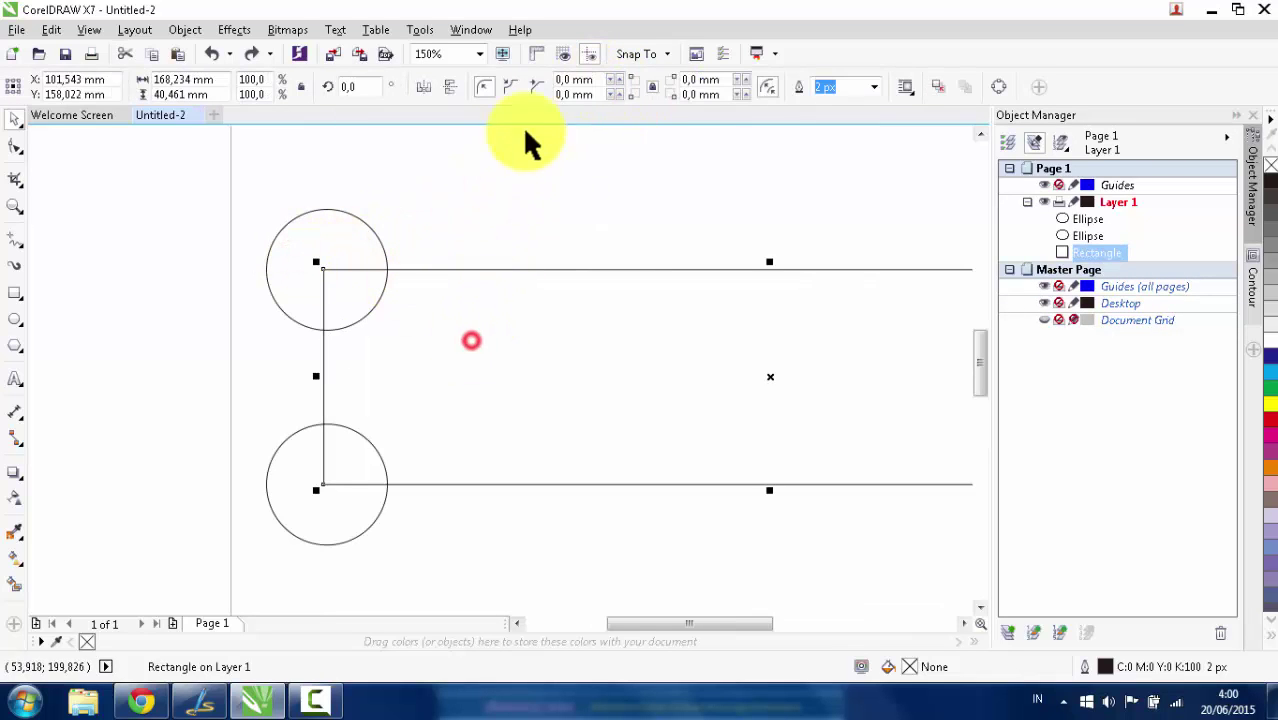
left_click(422, 198)
Trim the rectangle's upper-left corner with the upper circle and move that circle away from the cut.
left_click(333, 222)
left_click(475, 298, "shift")
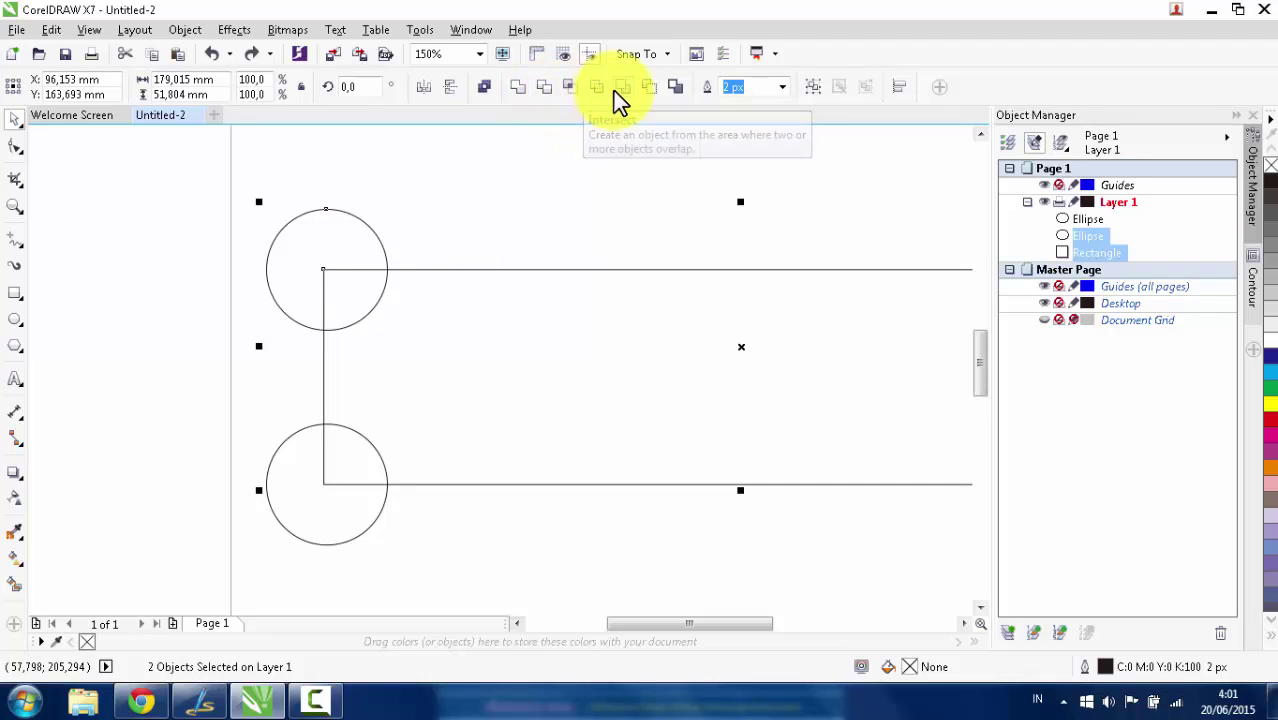
left_click(537, 93)
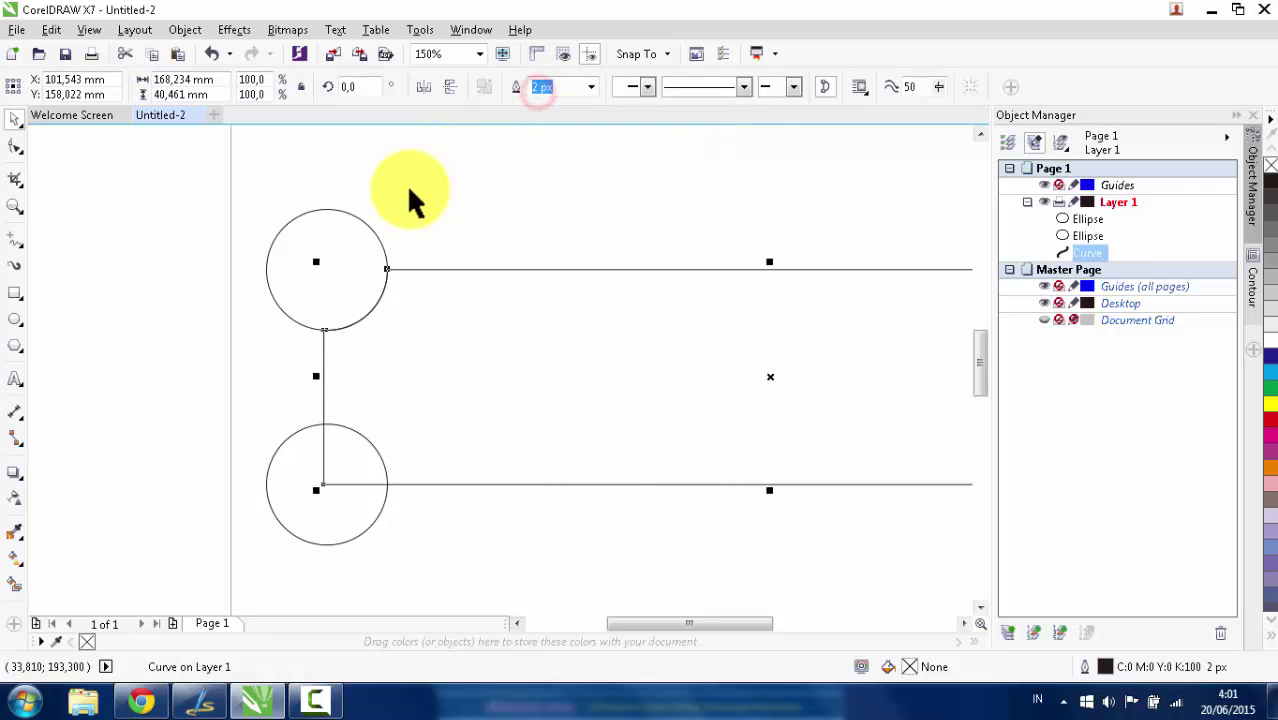
left_click(436, 177)
left_click_drag(331, 240, 279, 229)
scroll(395, 265, "down", 1)
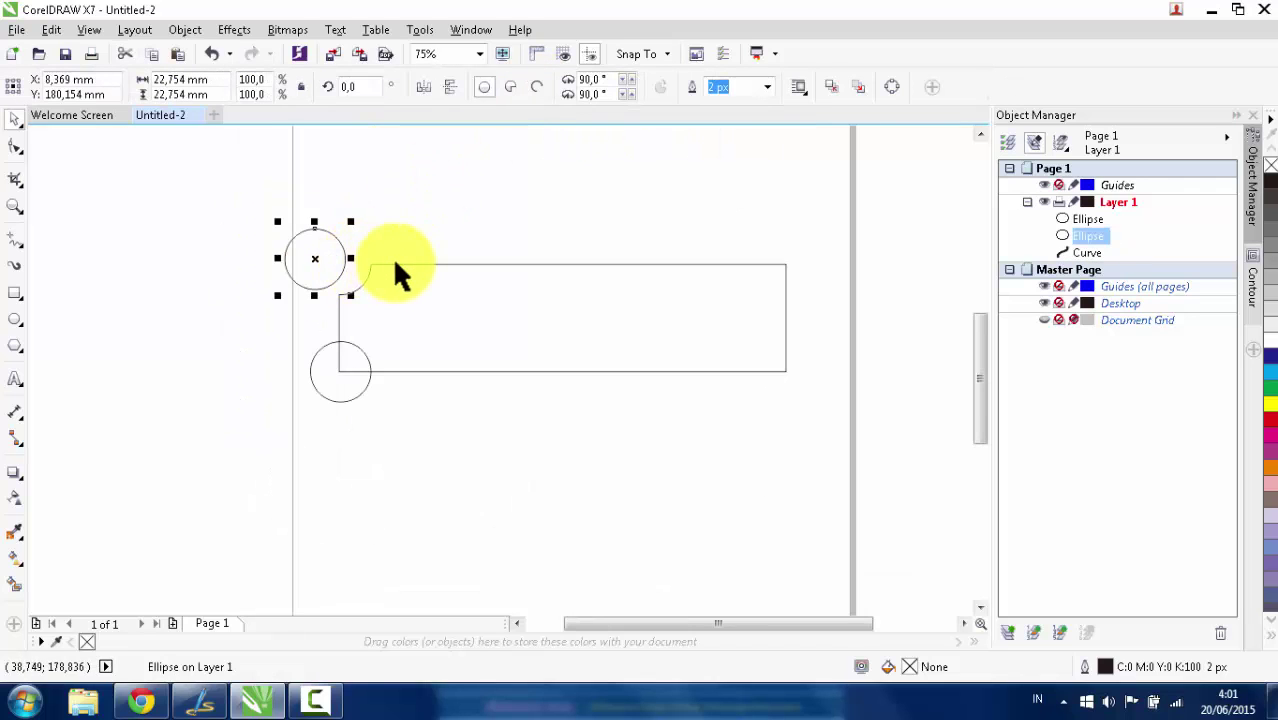
Trim the rectangle's lower-left corner with the lower circle.
scroll(340, 305, "up", 1)
left_click(265, 500)
left_click(395, 380, "shift")
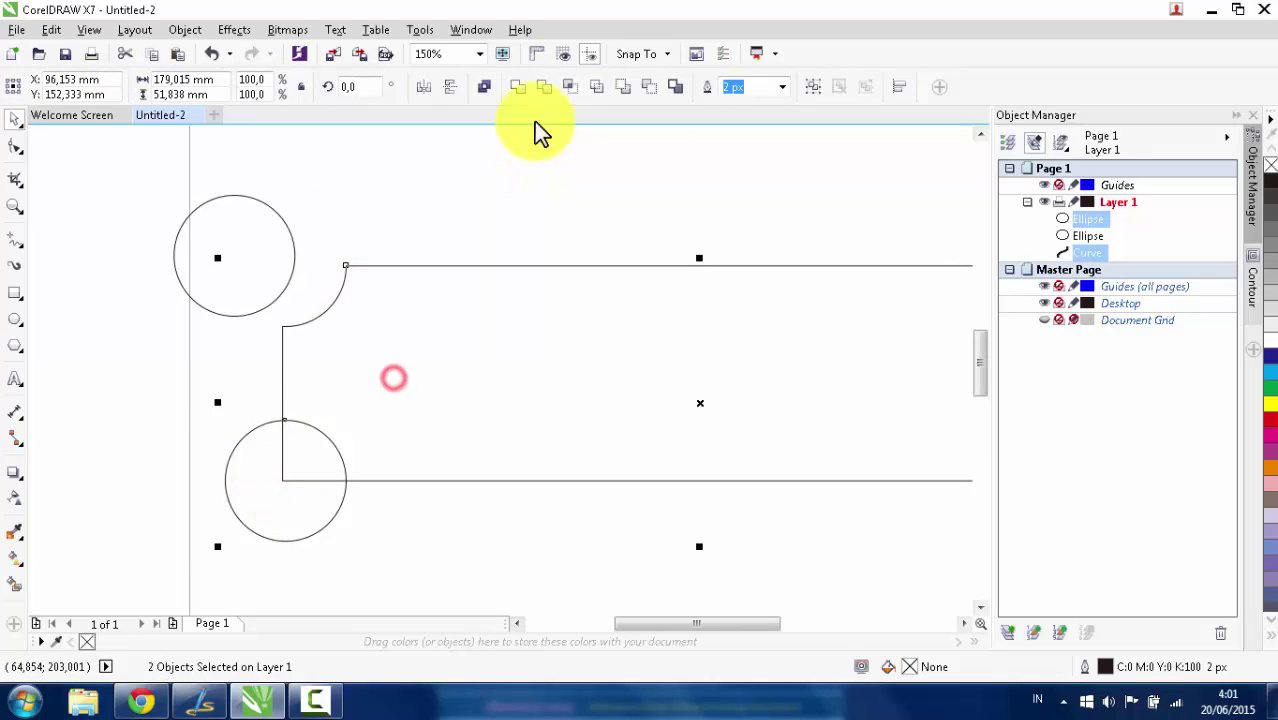
left_click(550, 91)
Delete both circles, leaving only the notched shape.
left_click(260, 256)
key("Delete")
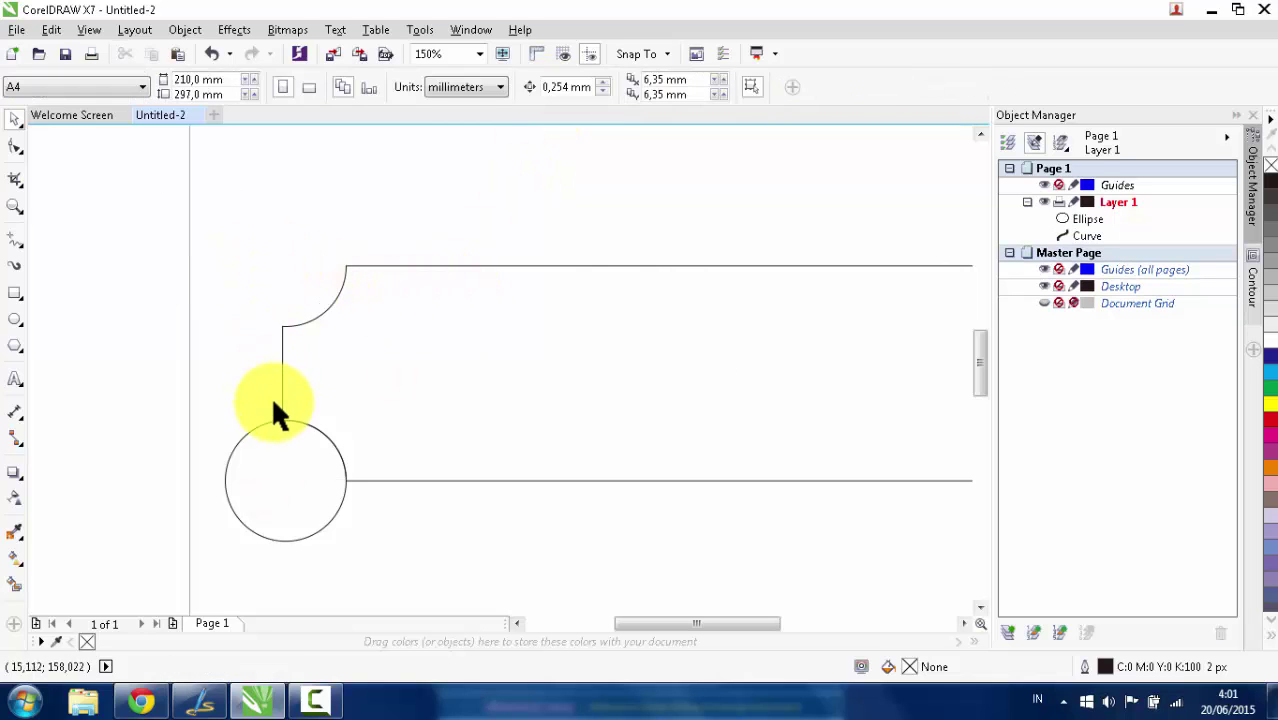
left_click(271, 440)
key("Delete")
scroll(374, 333, "down", 2)
scroll(418, 345, "up", 1)
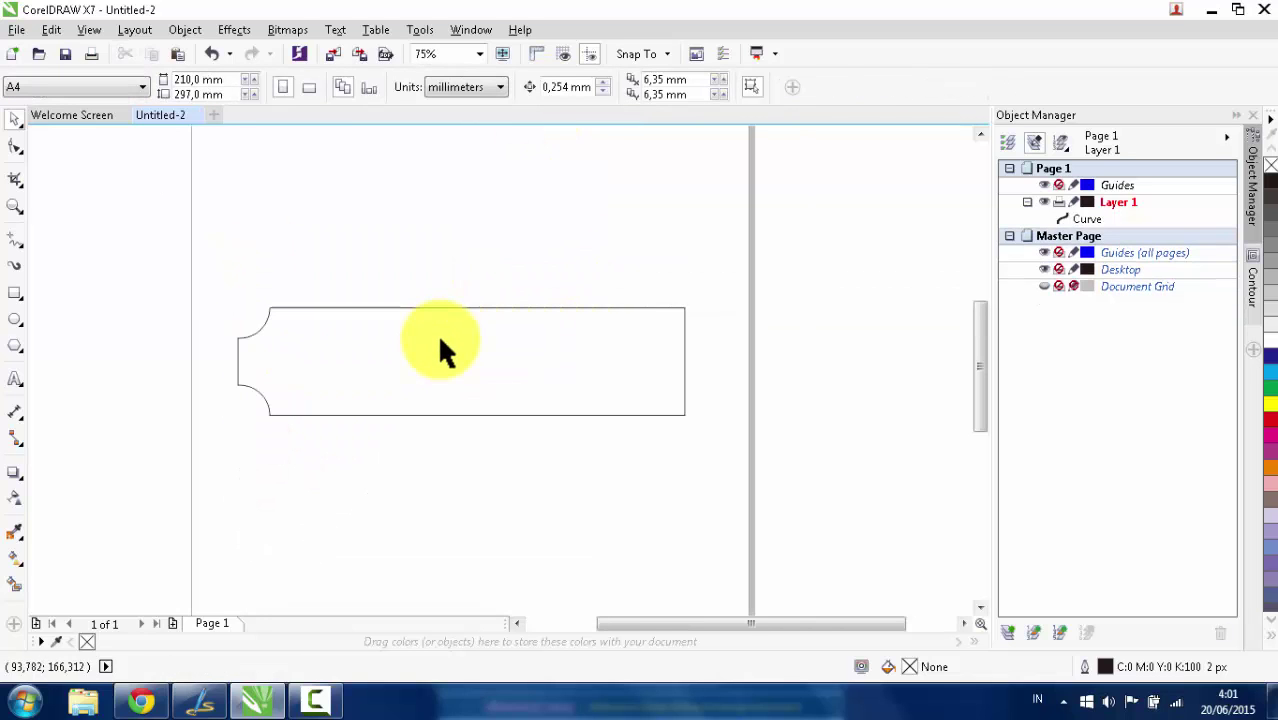
Draw a rectangle about 118 mm by 101 mm covering the right half of the notched shape, with its left edge at the shape's middle.
left_click(442, 340)
left_click(15, 292)
left_click_drag(774, 246, 464, 512)
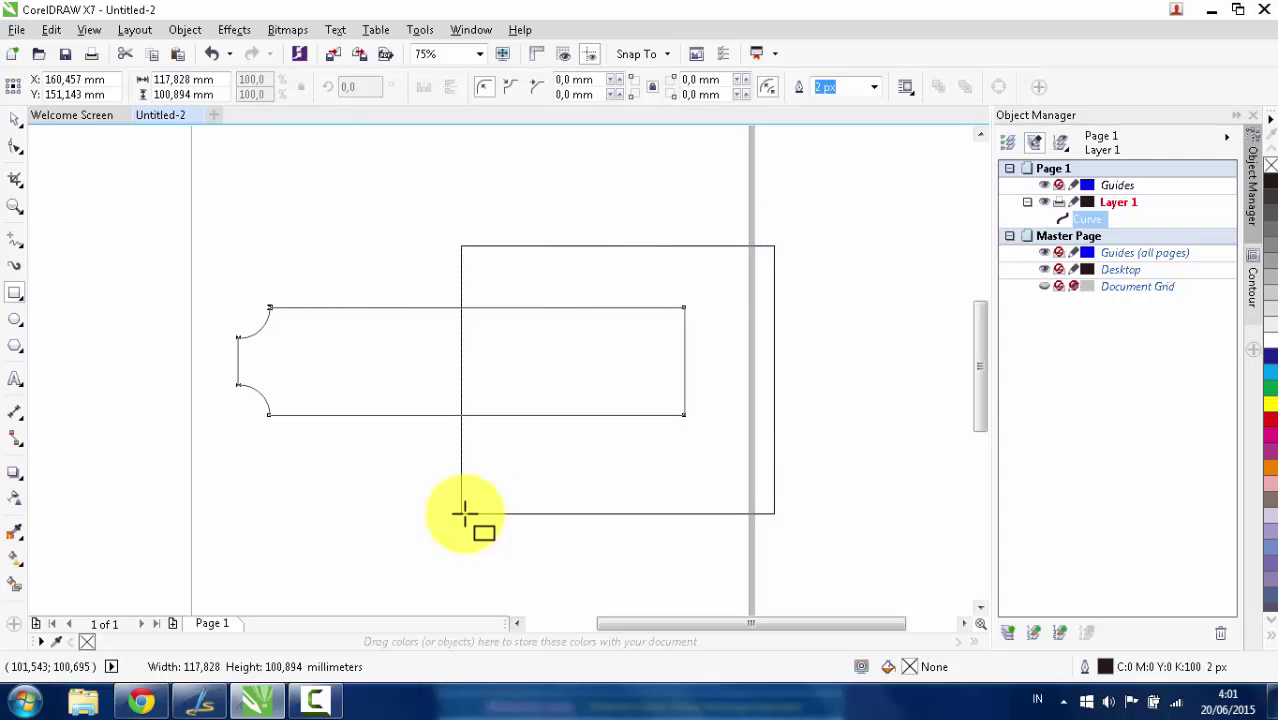
left_click_drag(464, 516, 461, 513)
Trim away the notched shape's right half with the covering rectangle and delete that rectangle.
key("space")
left_click(316, 326, "shift")
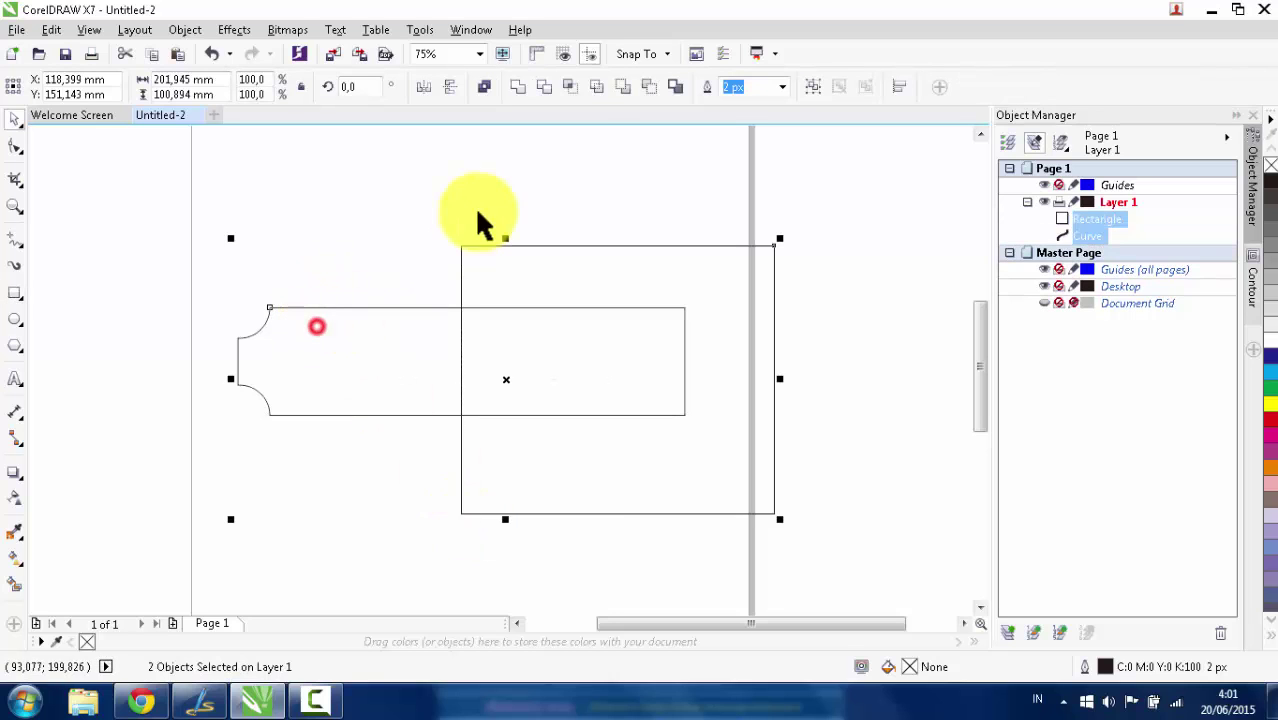
left_click(561, 87)
left_click(597, 268)
key("Delete")
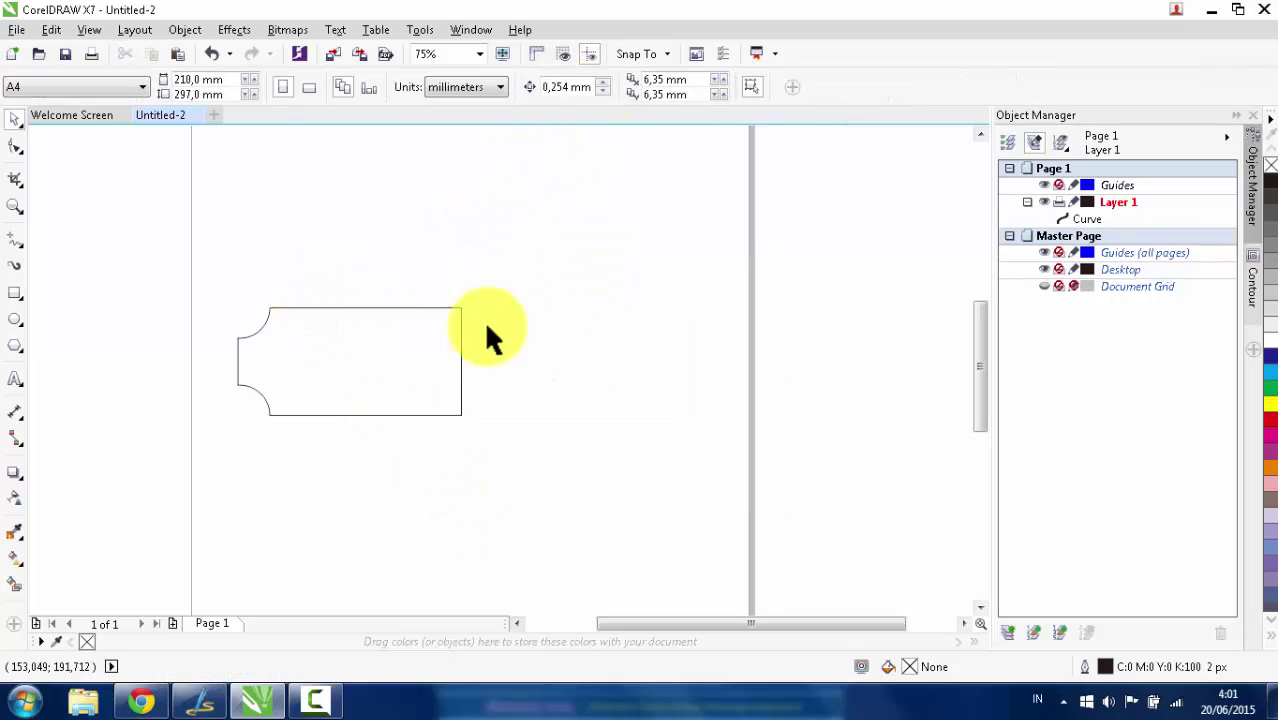
Create a horizontally mirrored copy of the remaining left half, adjoining its straight right edge.
left_click(336, 391)
left_click_drag(228, 363, 567, 374)
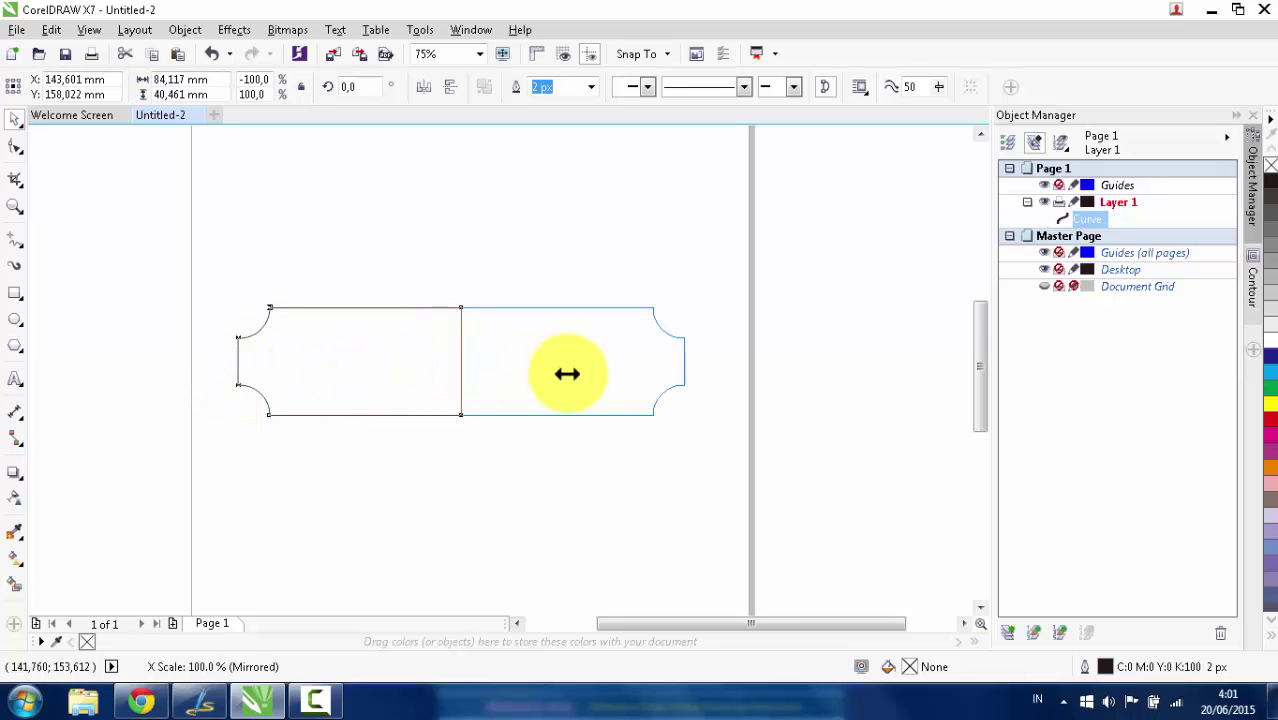
left_click_drag(567, 374, 567, 376)
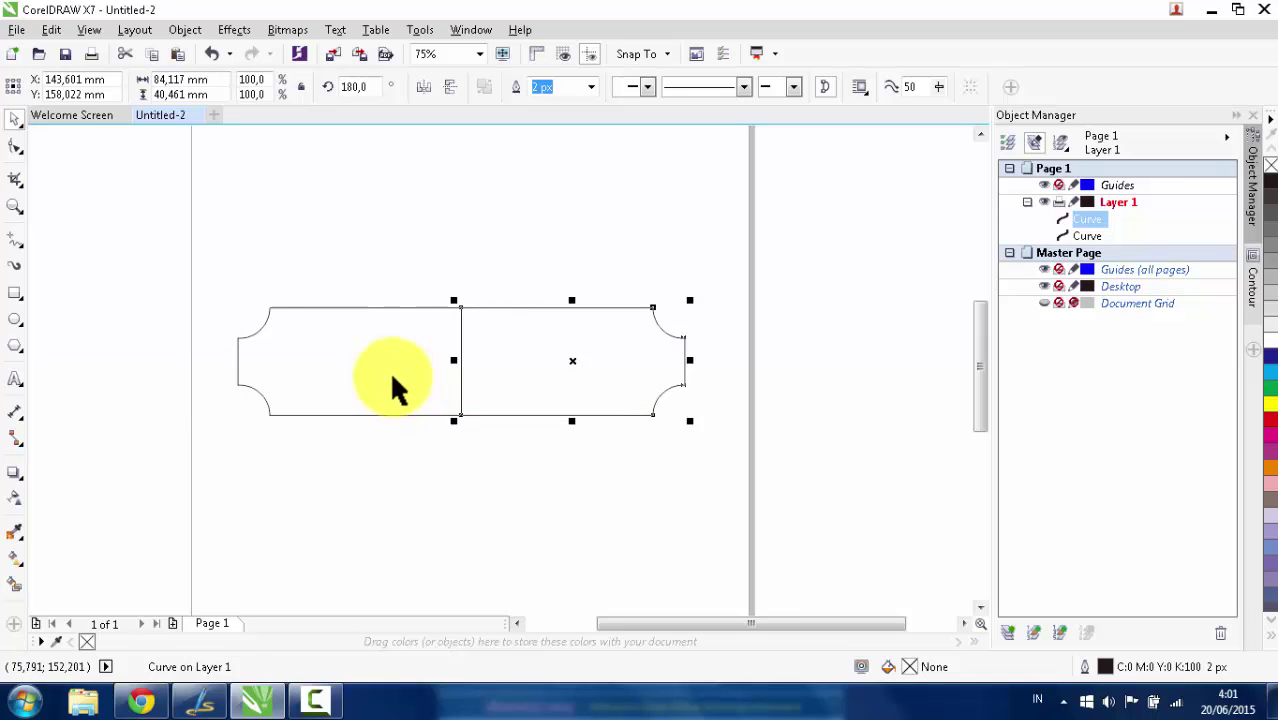
left_click(513, 250)
left_click(334, 350)
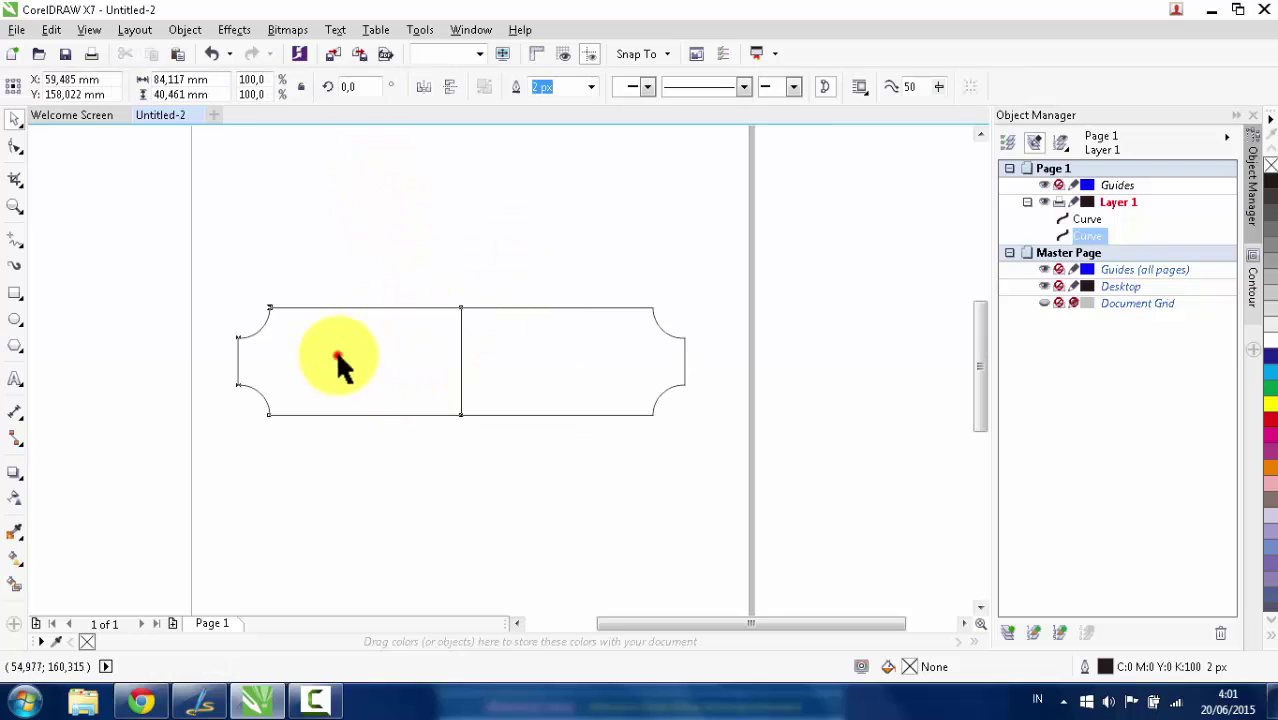
left_click(493, 337)
left_click(378, 350)
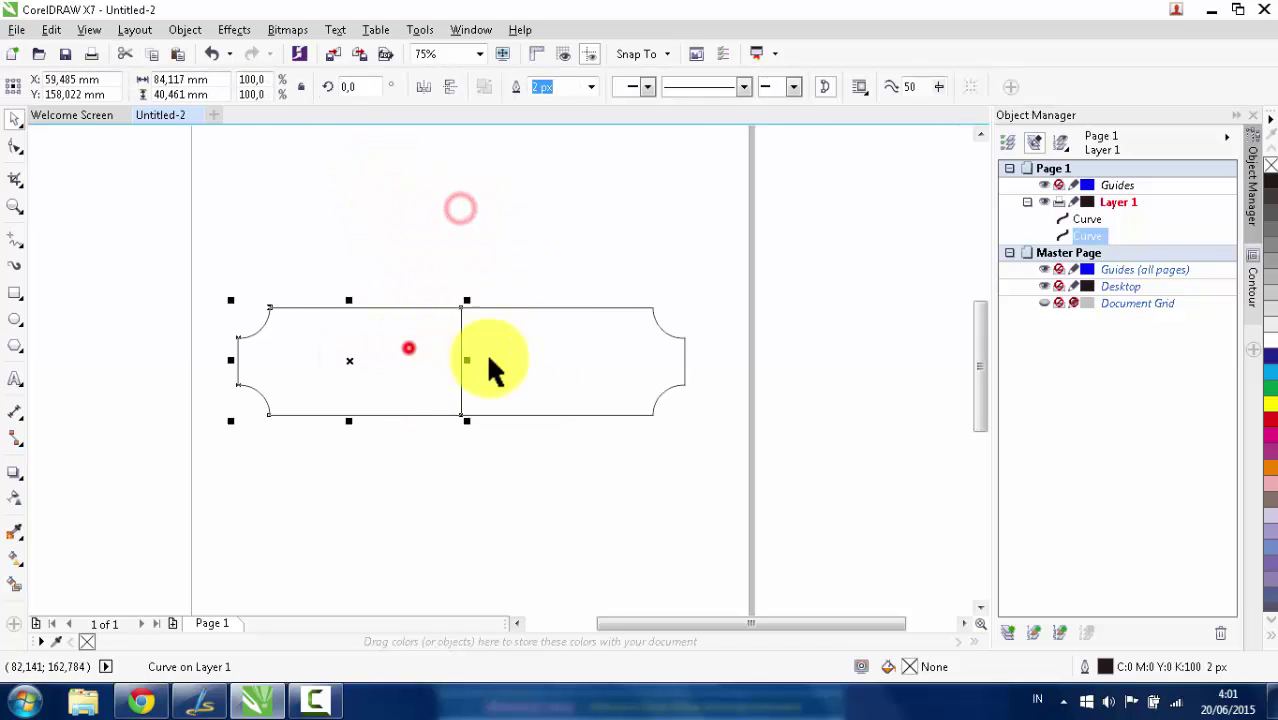
left_click(528, 345, "shift")
left_click(512, 140)
Weld the left and right halves into one label shape.
left_click(350, 350)
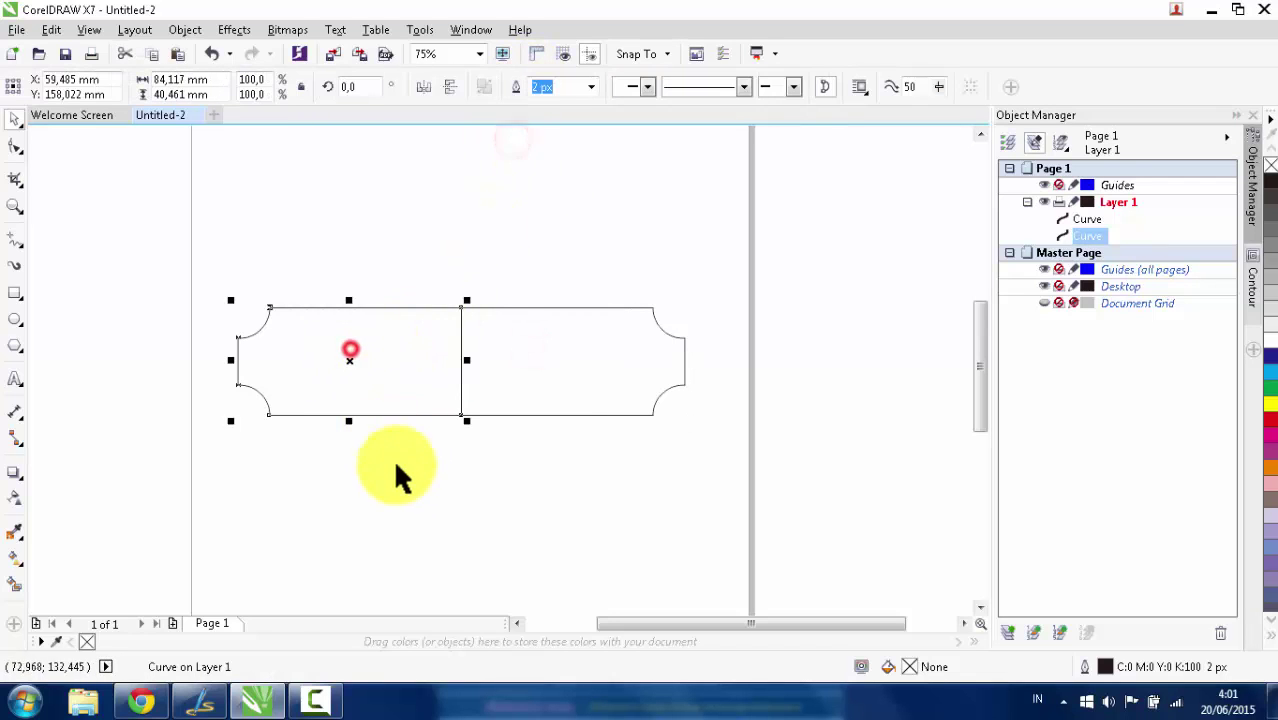
left_click(587, 364, "shift")
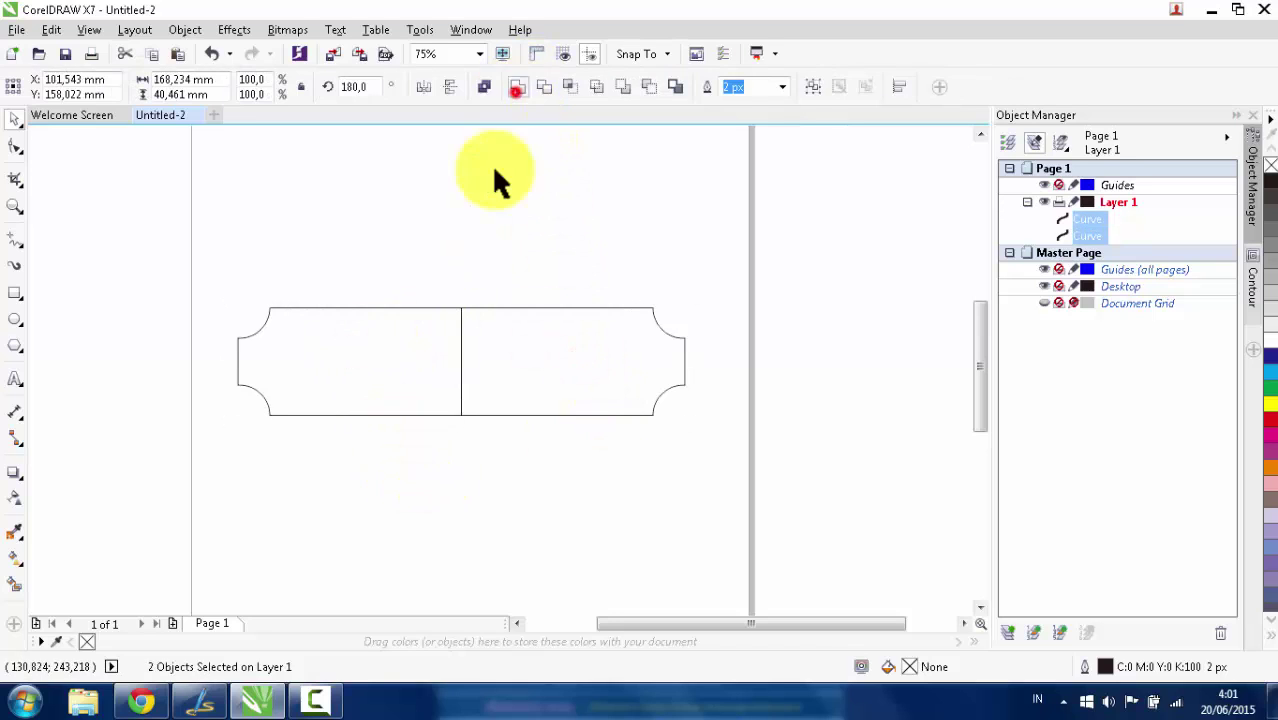
left_click(472, 254)
scroll(527, 287, "down", 2)
scroll(527, 287, "up", 2)
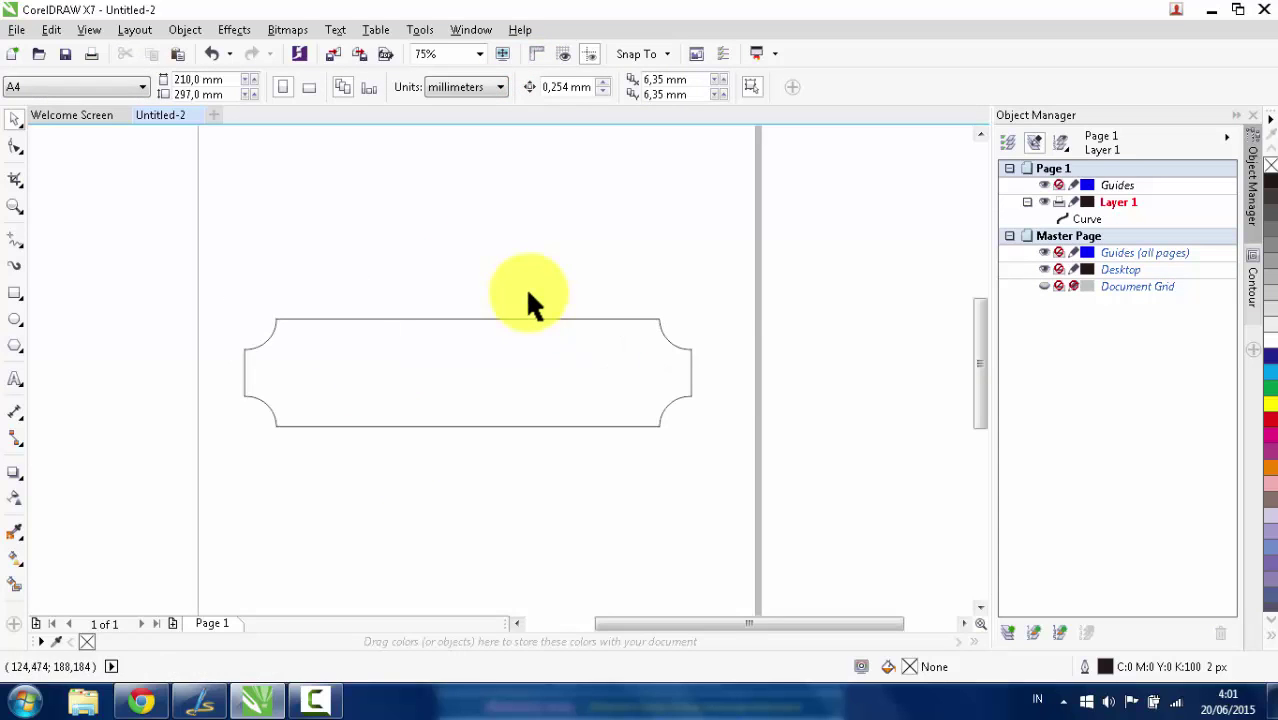
scroll(386, 350, "up", 1)
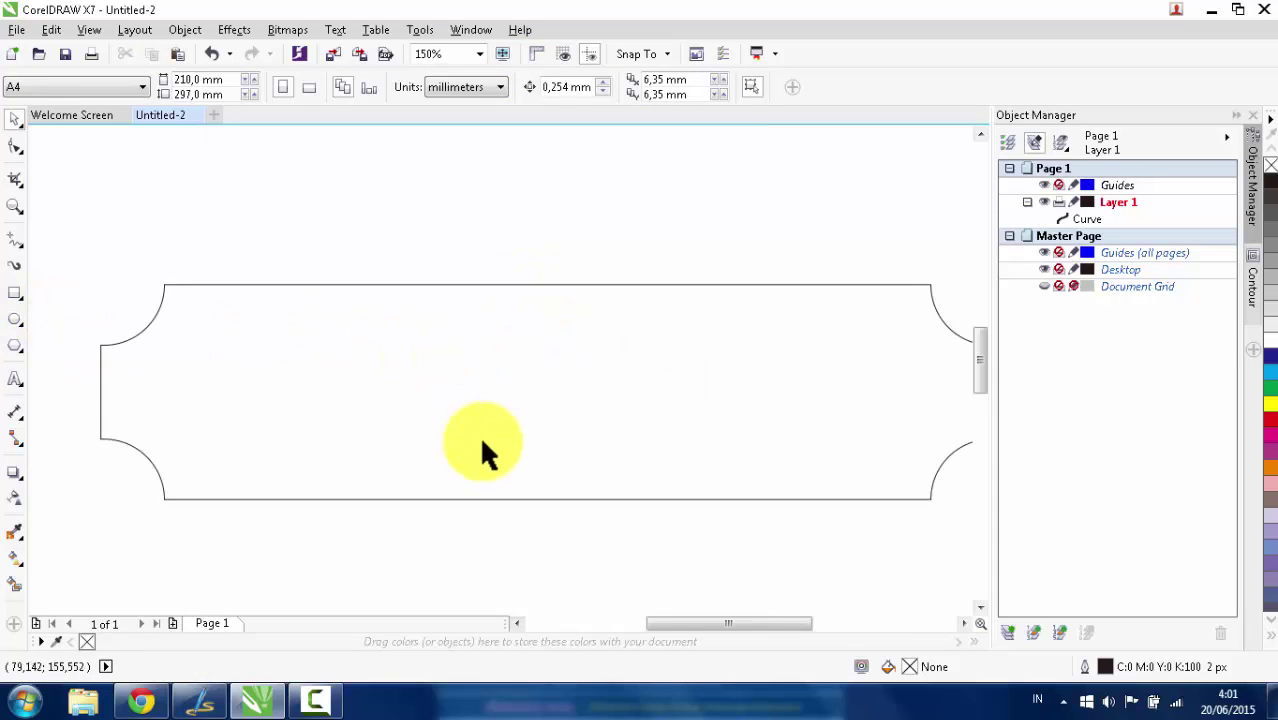
left_click(314, 700)
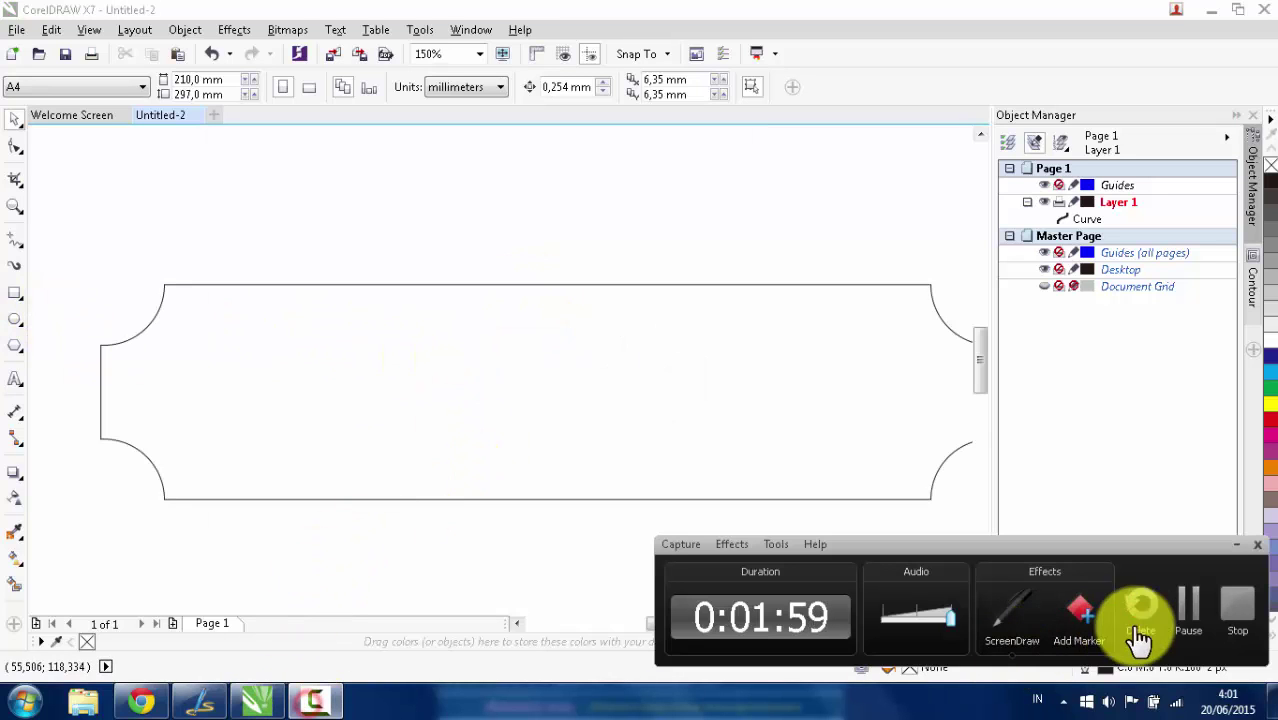
left_click(1182, 610)
Select the welded label shape and open the Contour effect settings for it.
scroll(690, 395, "down", 2)
left_click(672, 384)
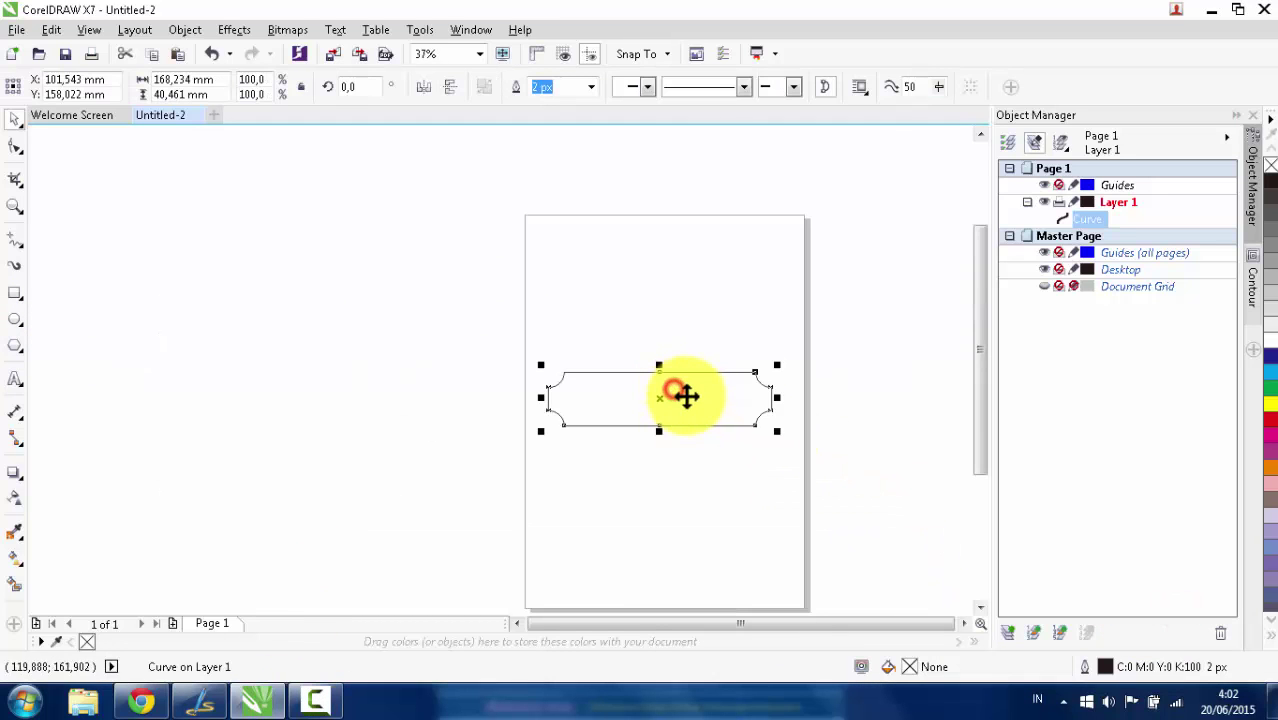
scroll(750, 378, "up", 1)
scroll(759, 384, "up", 1)
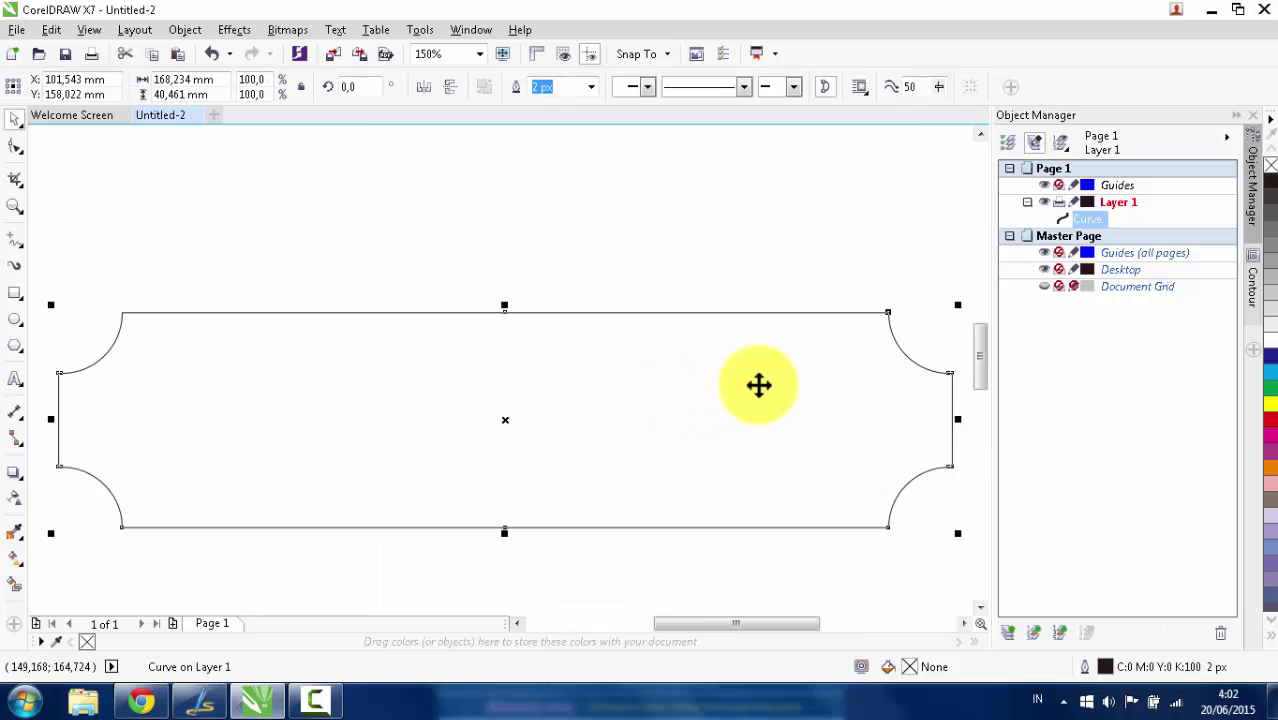
scroll(650, 342, "down", 1)
scroll(659, 340, "up", 1)
scroll(410, 305, "down", 1)
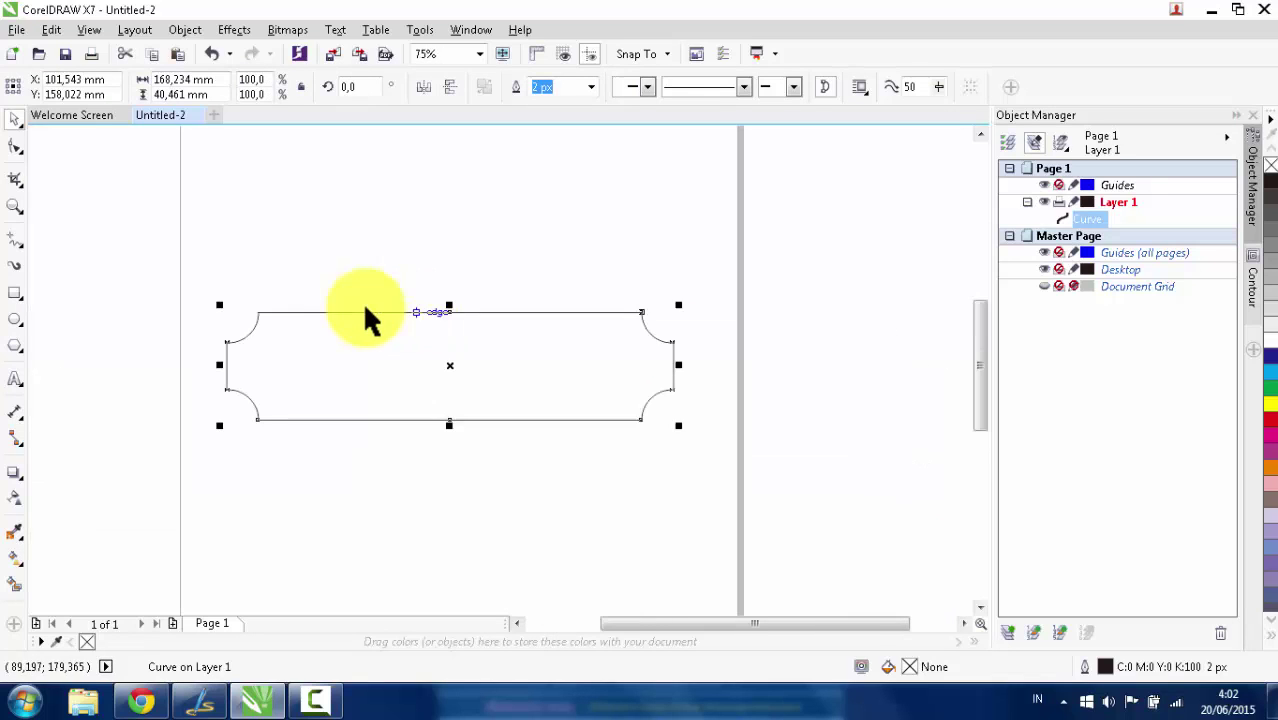
scroll(335, 312, "up", 1)
scroll(209, 310, "down", 1)
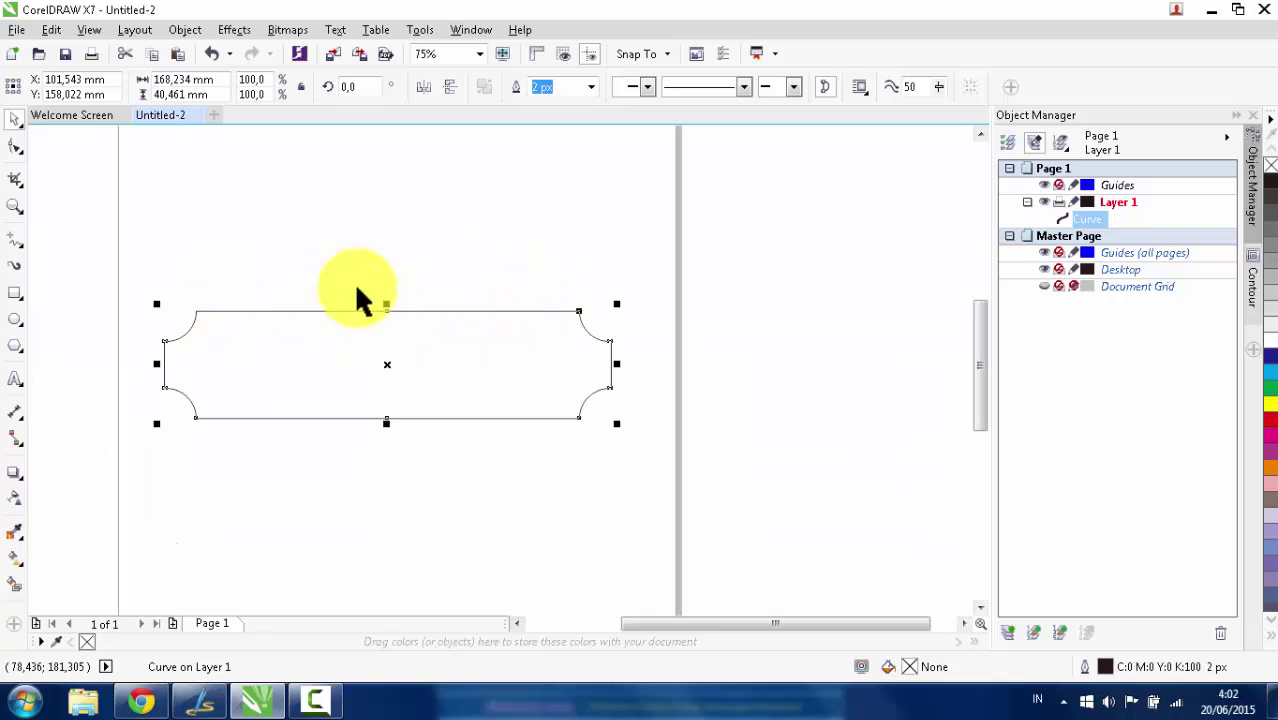
left_click(1249, 274)
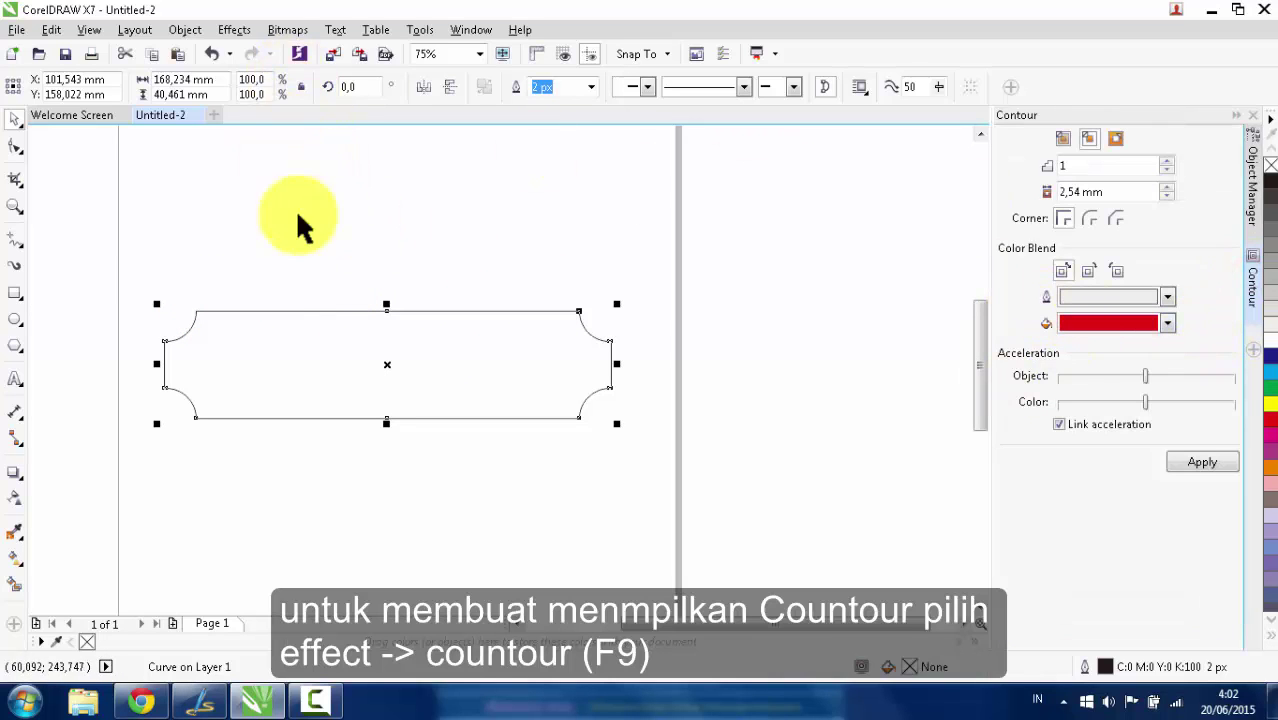
left_click(244, 31)
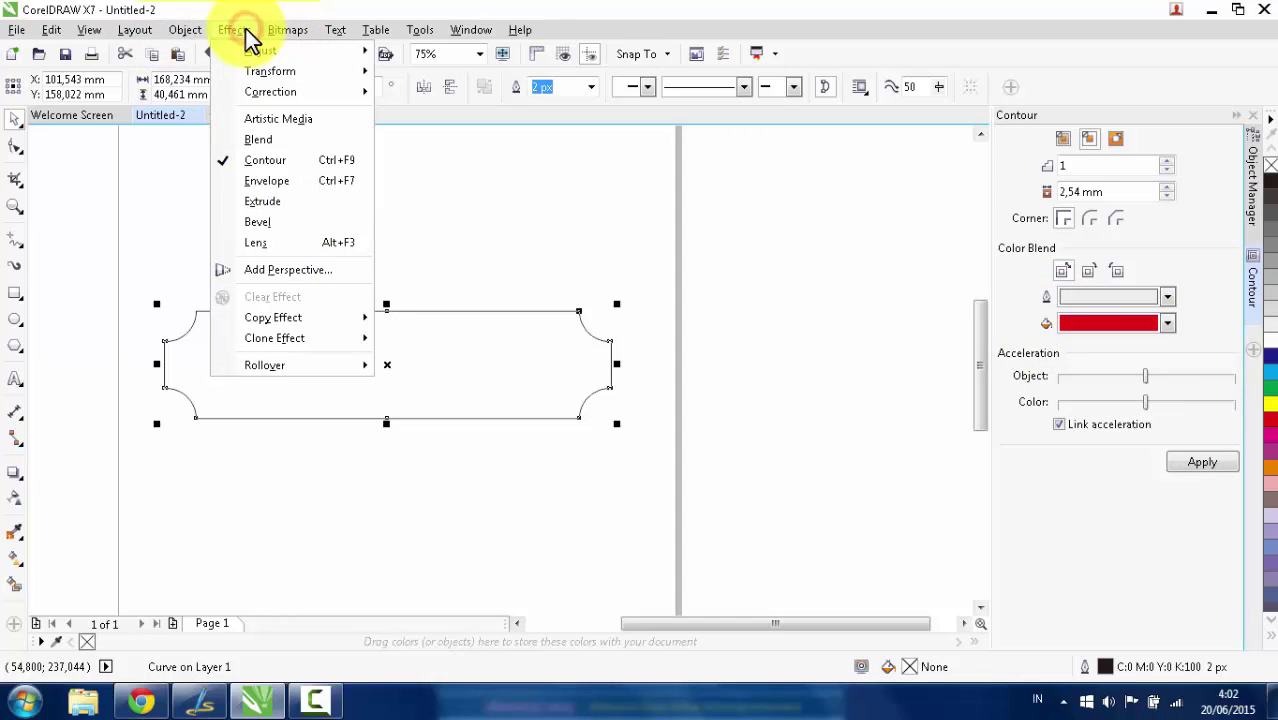
left_click(265, 163)
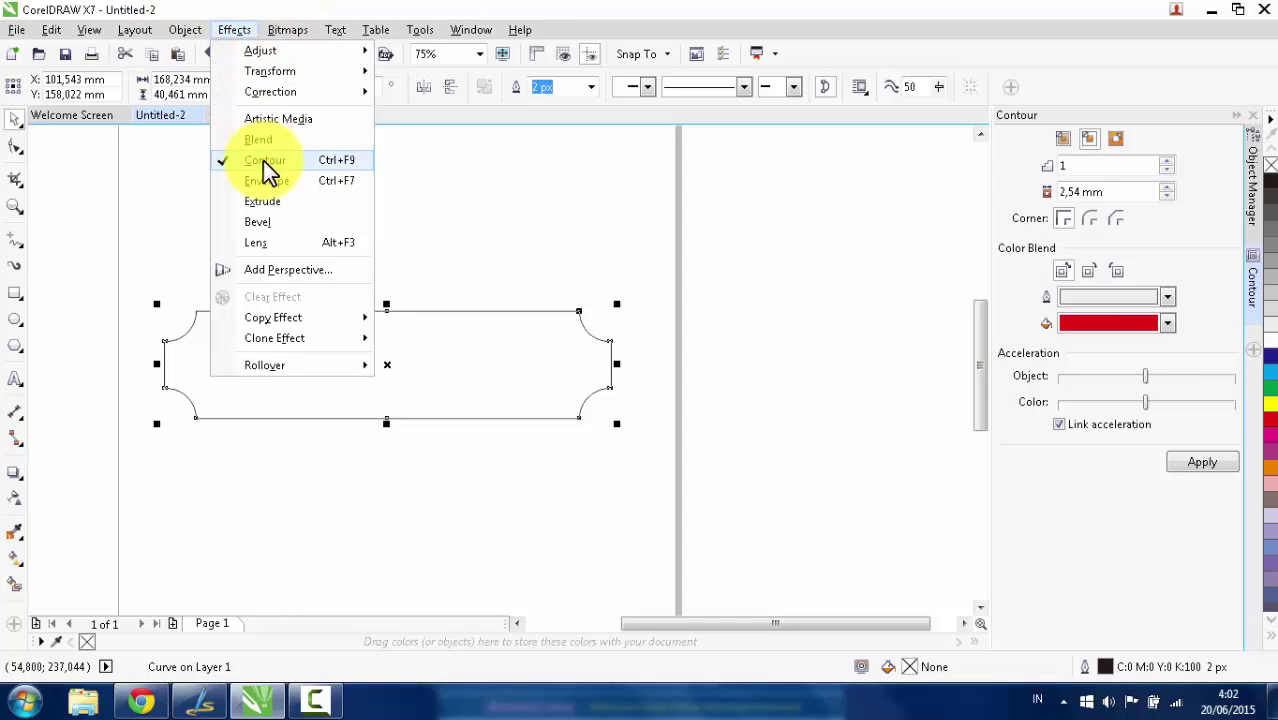
left_click(522, 235)
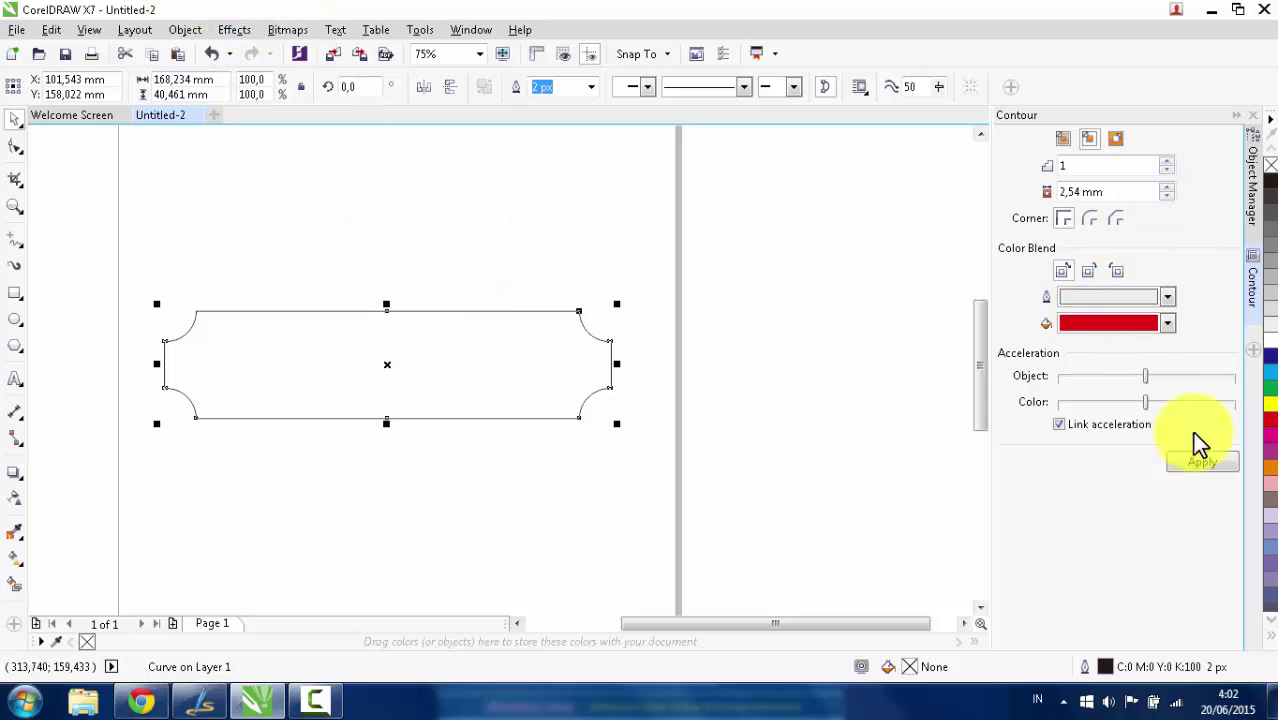
Apply a one-step outside contour with a 2.54 mm offset to the label shape.
left_click(1116, 139)
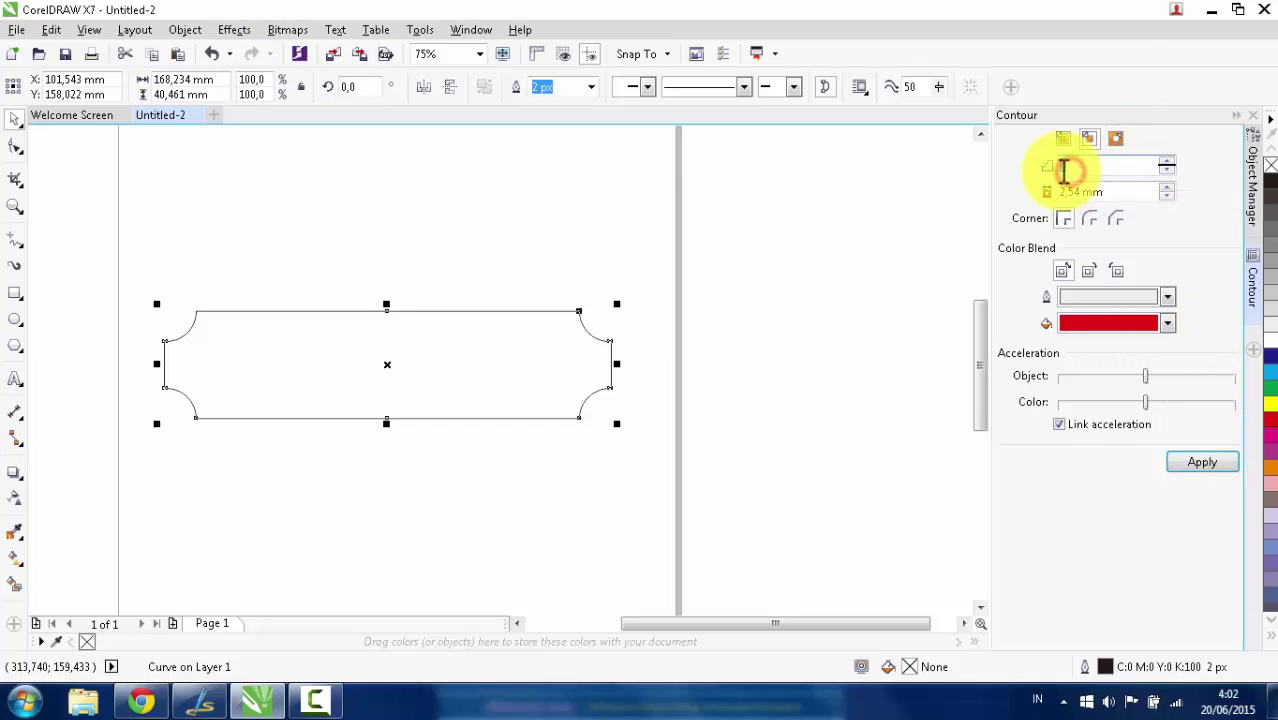
left_click(1116, 139)
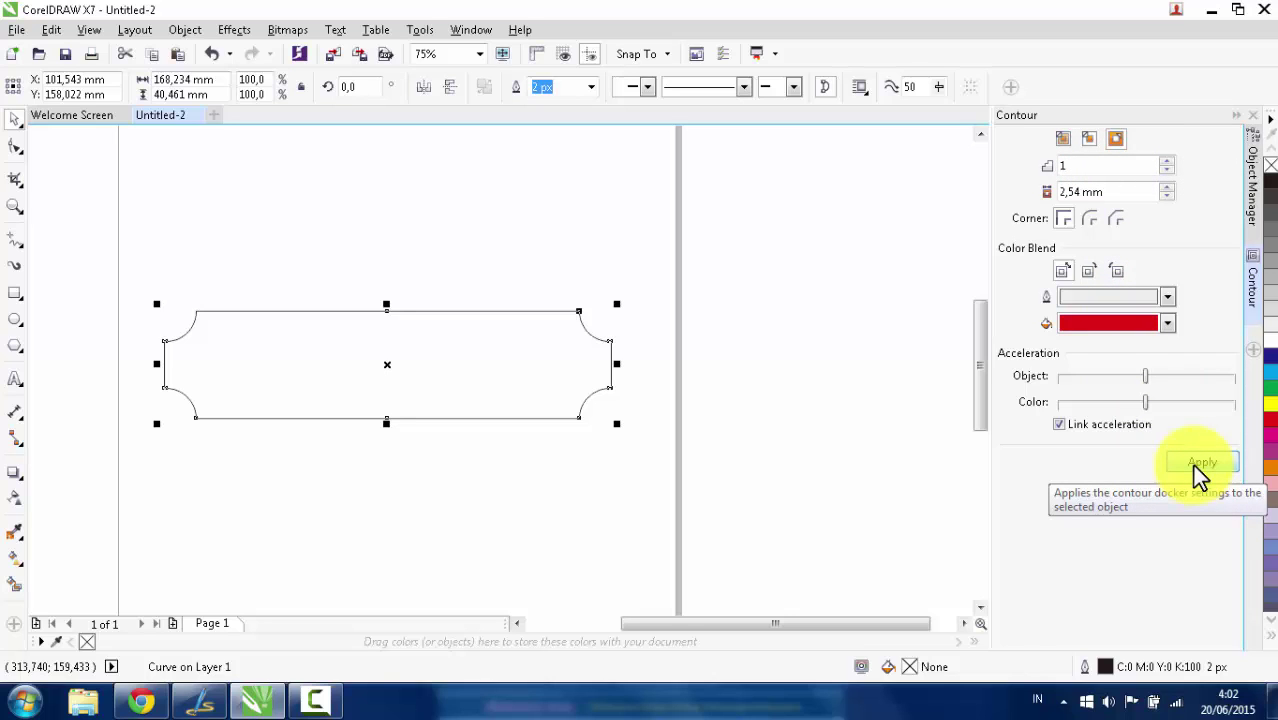
left_click(1200, 466)
scroll(300, 323, "up", 3)
scroll(268, 268, "down", 1)
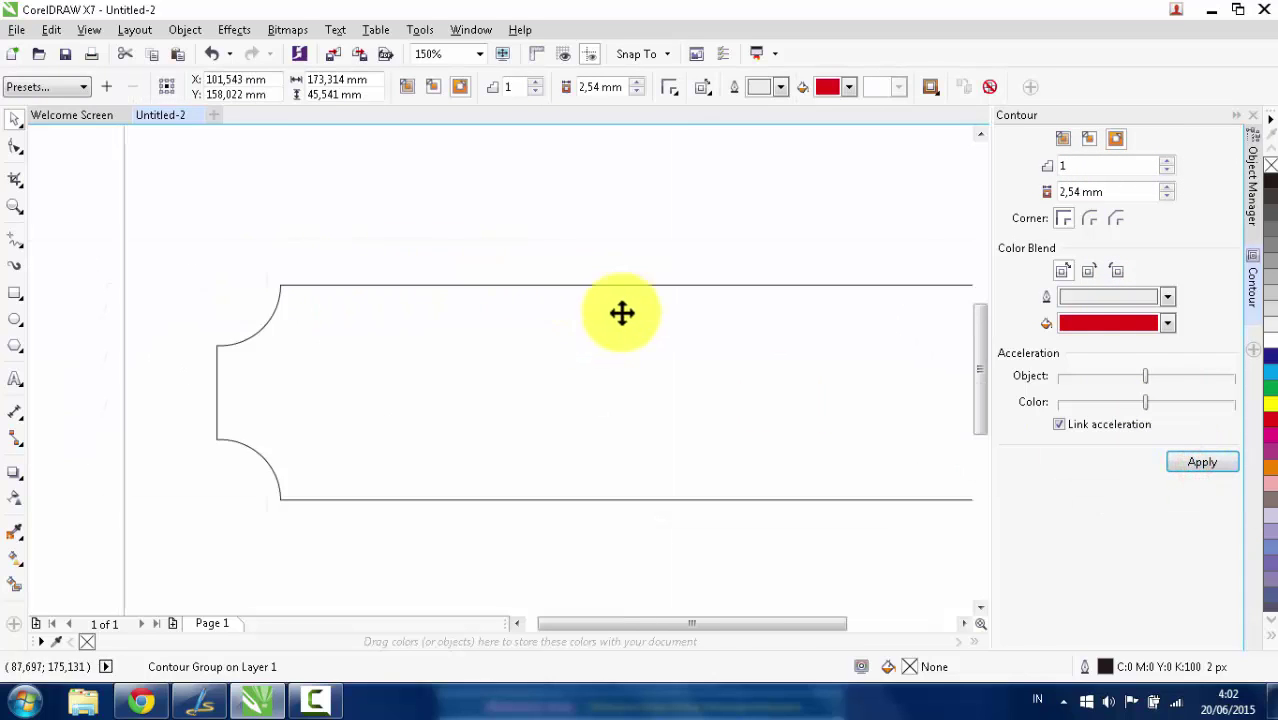
Set the contour's outline color to red, reapply it to the label, and deselect.
scroll(622, 313, "down", 1)
left_click(1168, 297)
left_click(1113, 334)
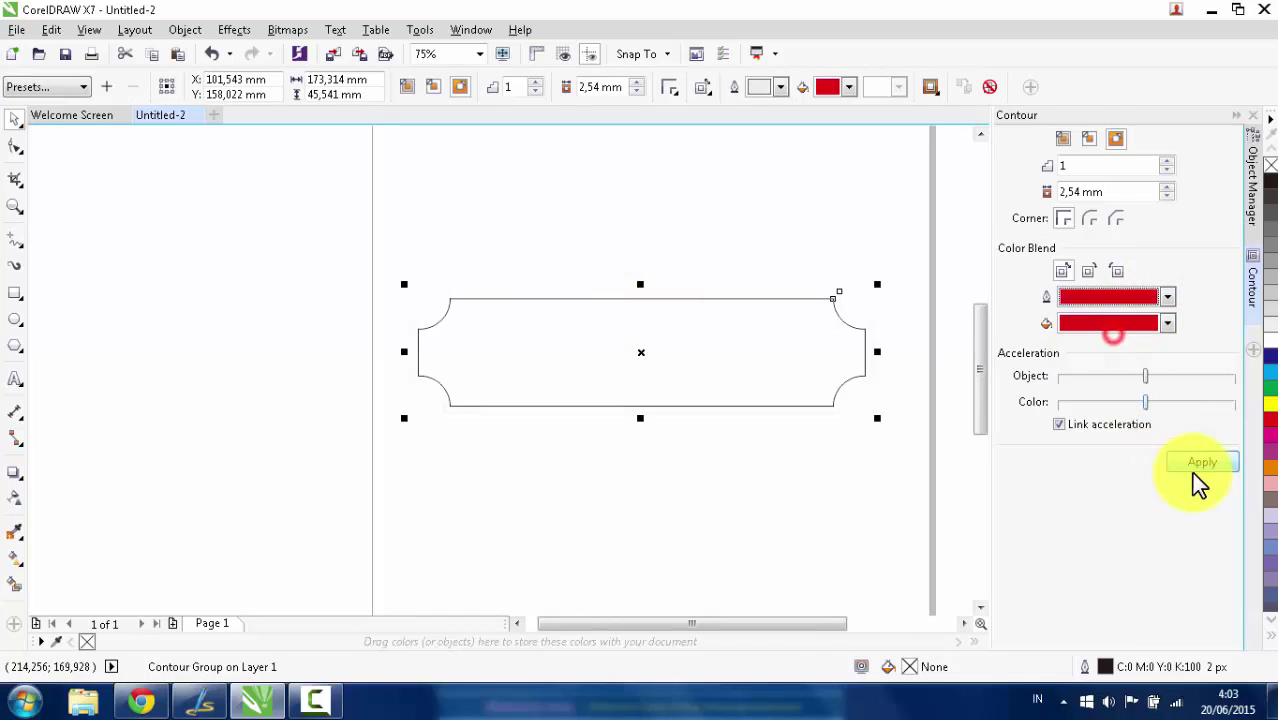
left_click(1190, 466)
scroll(670, 230, "down", 1)
scroll(668, 224, "up", 1)
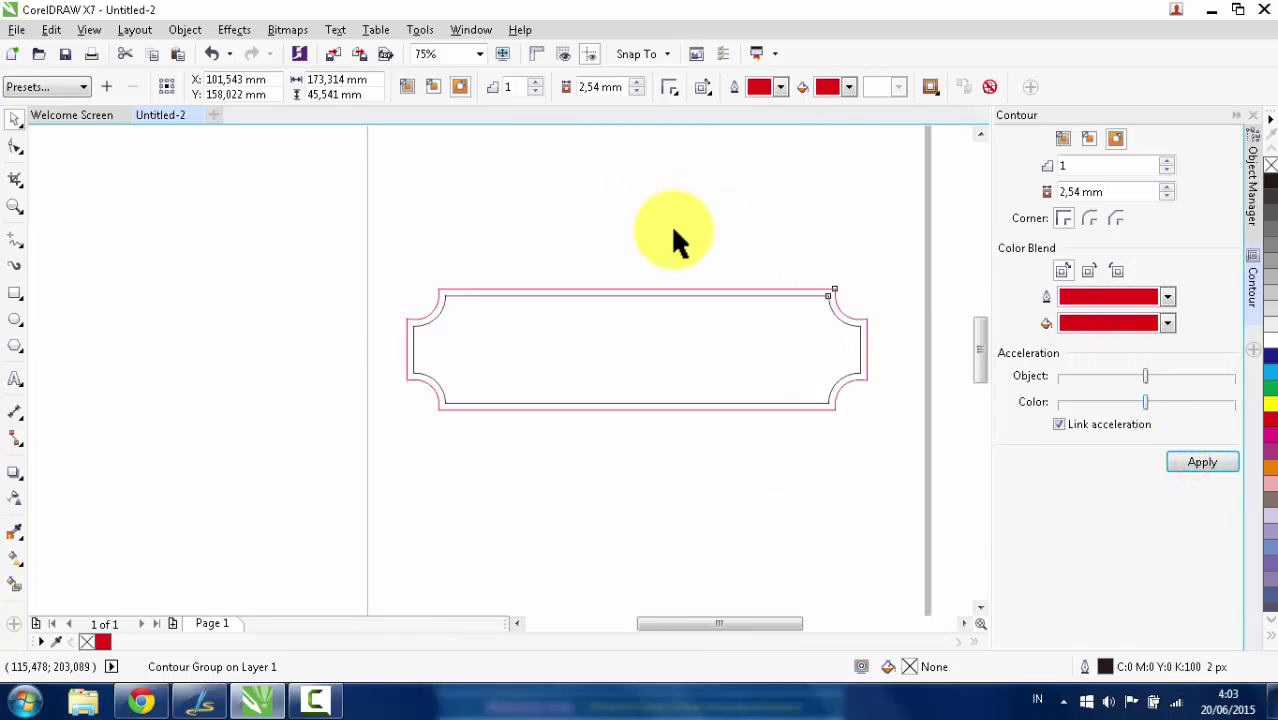
scroll(690, 292, "down", 1)
scroll(695, 290, "up", 1)
left_click(690, 280)
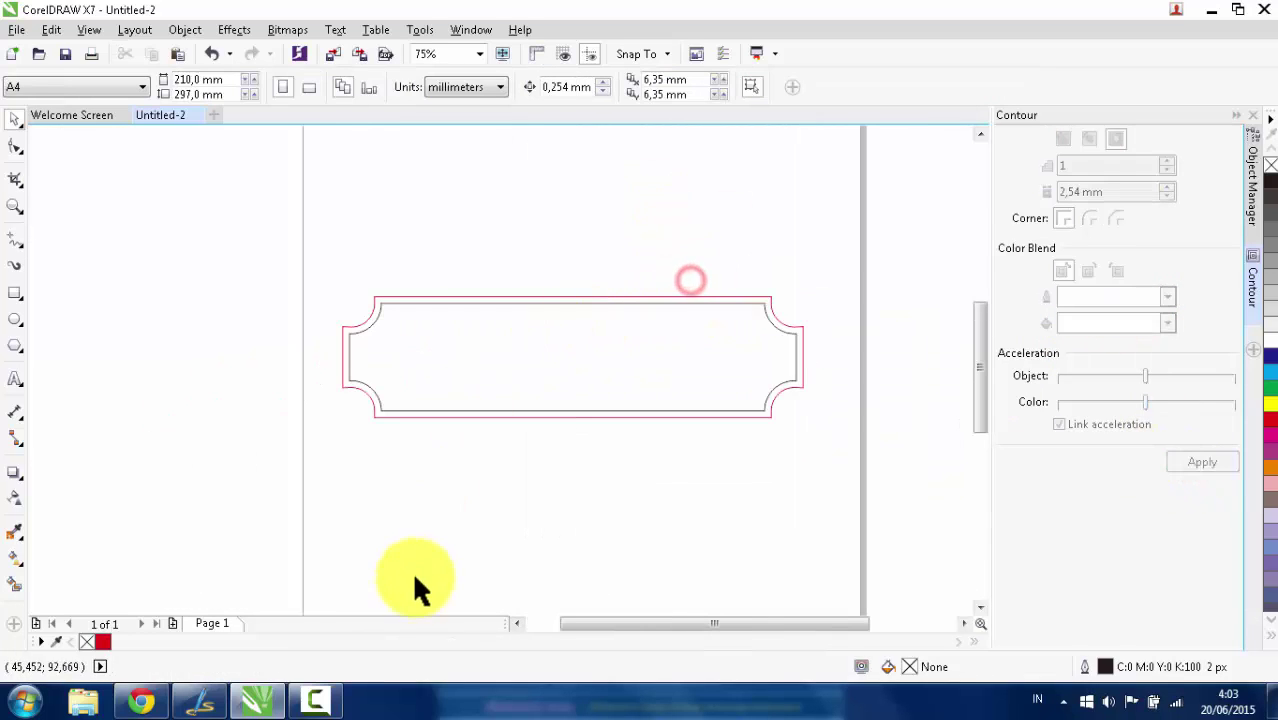
left_click(256, 700)
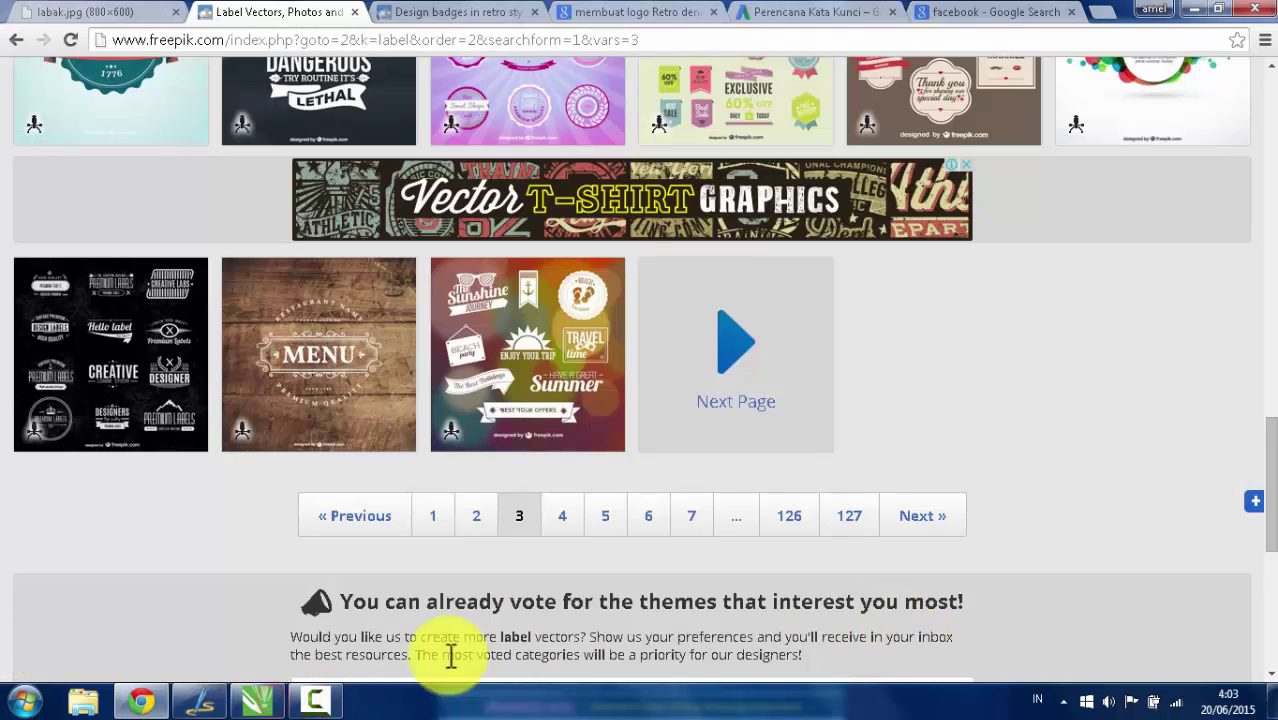
left_click(256, 704)
left_click(310, 700)
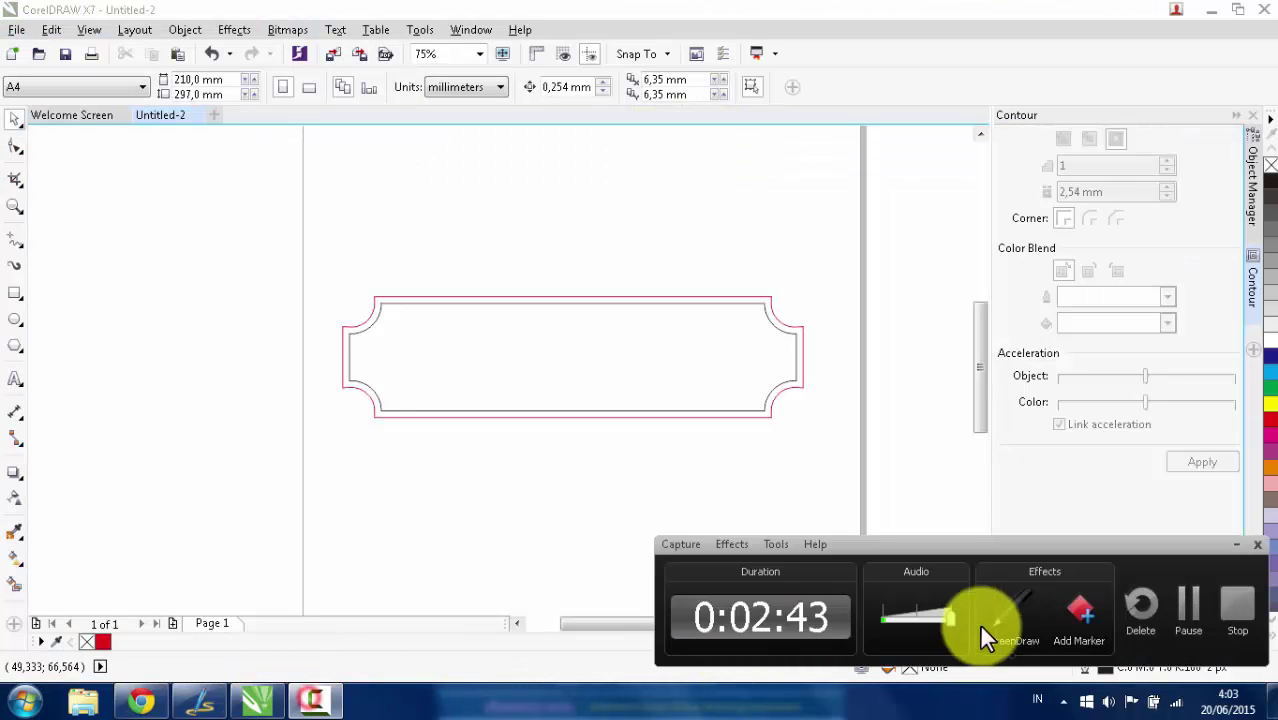
left_click(1160, 620)
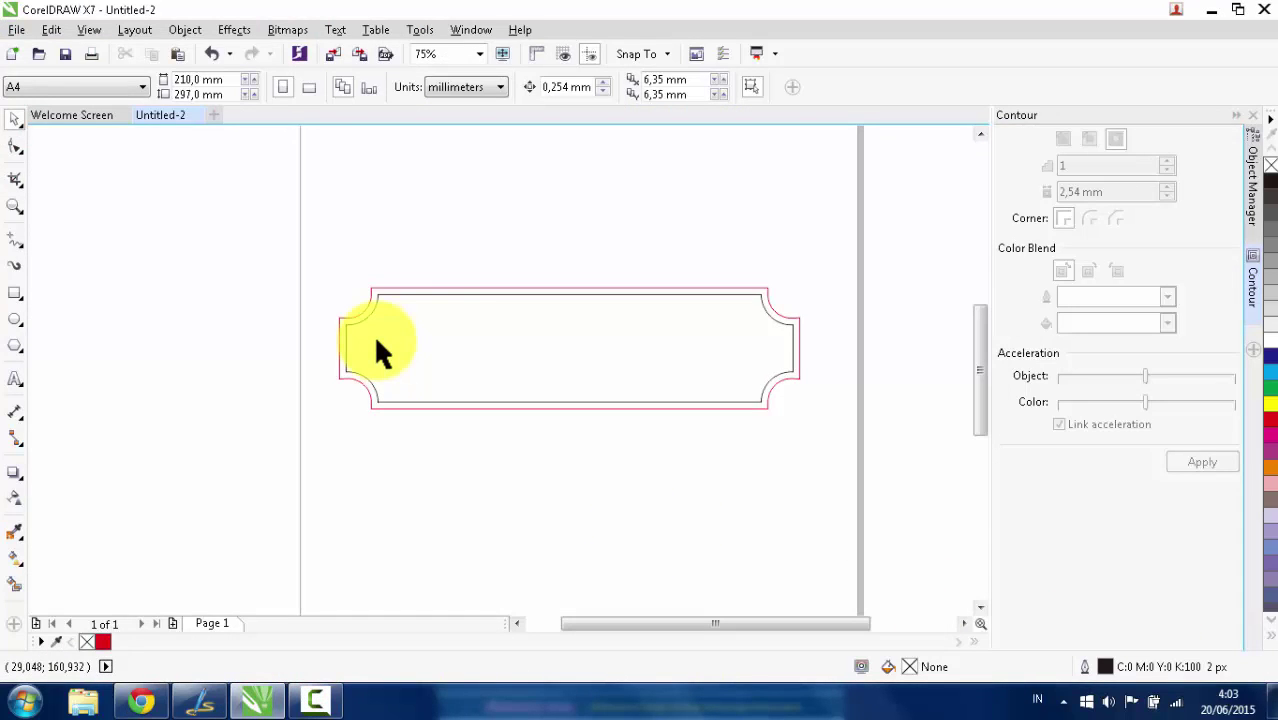
Add the artistic text "GILI LABAK" inside the label.
left_click(12, 388)
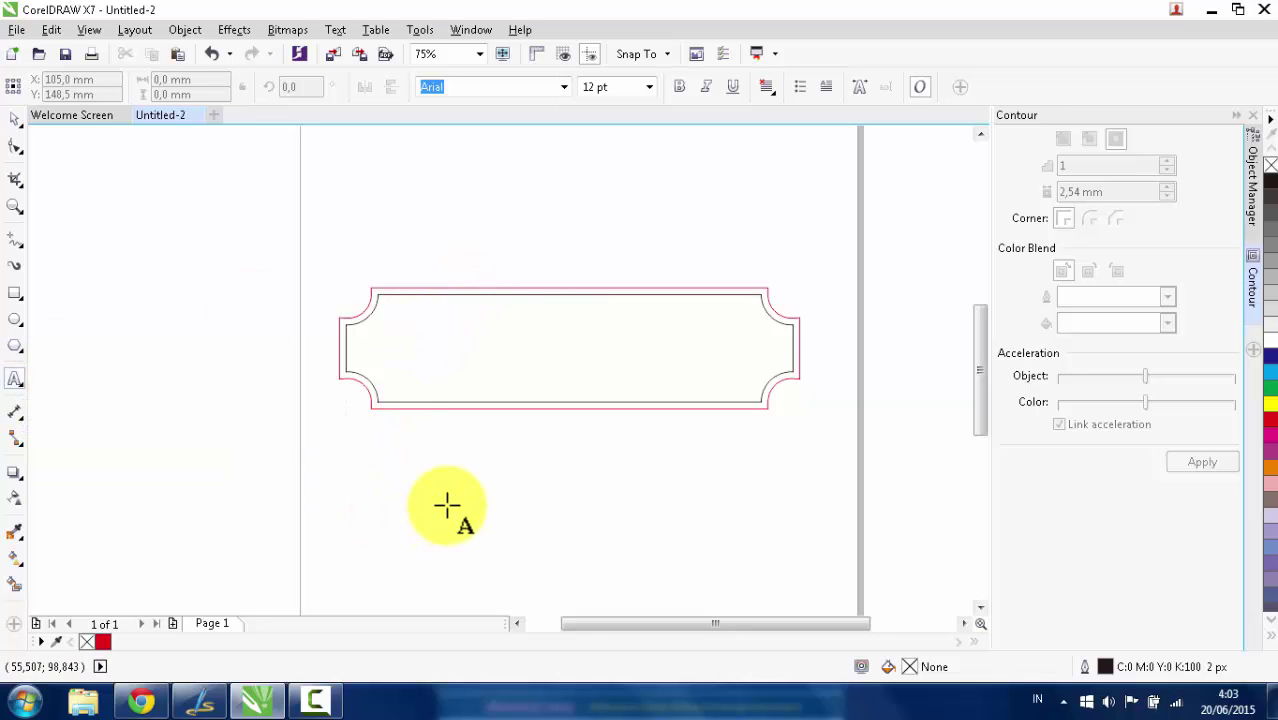
left_click(437, 345)
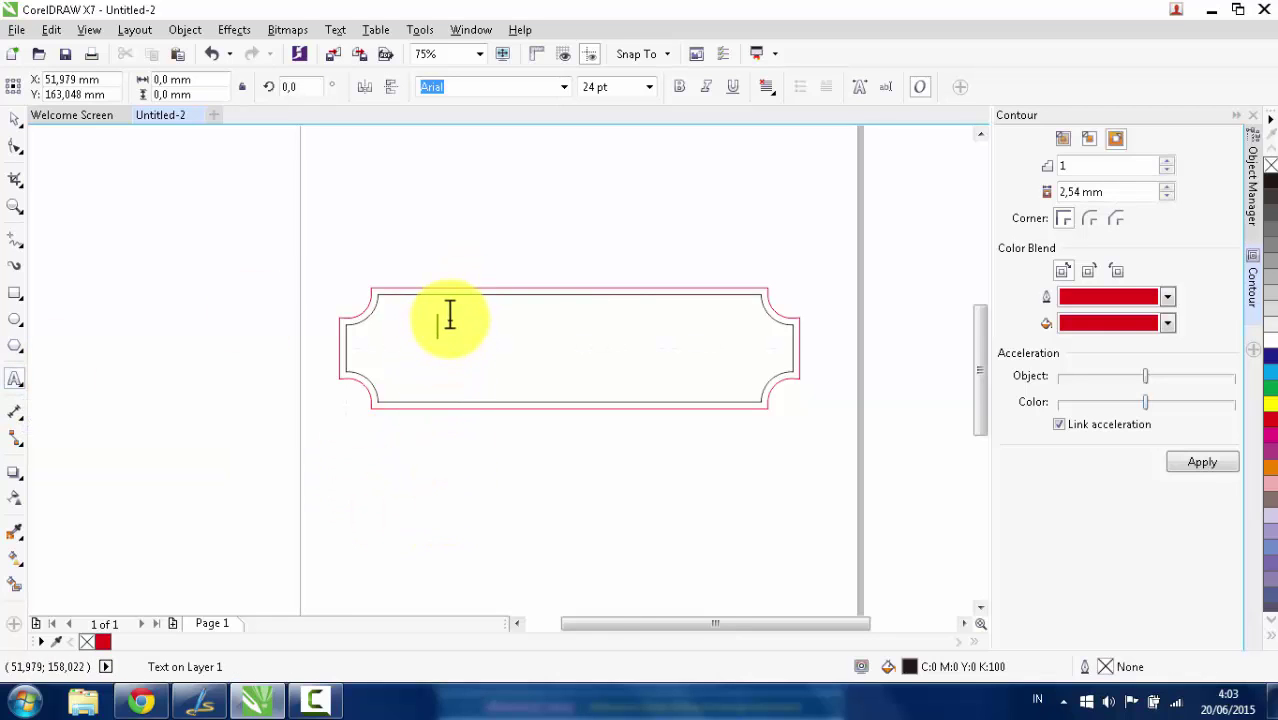
scroll(445, 340, "up", 2)
scroll(491, 371, "down", 2)
scroll(738, 347, "up", 2)
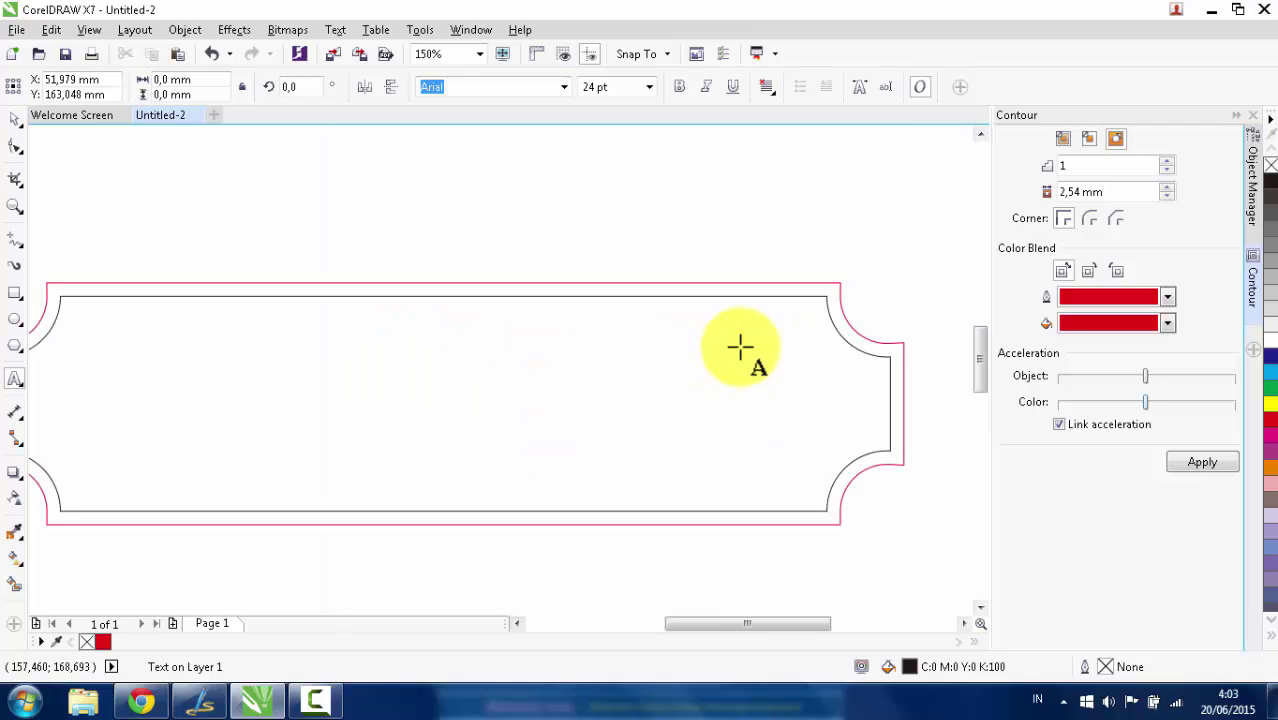
type("GILI LABAK")
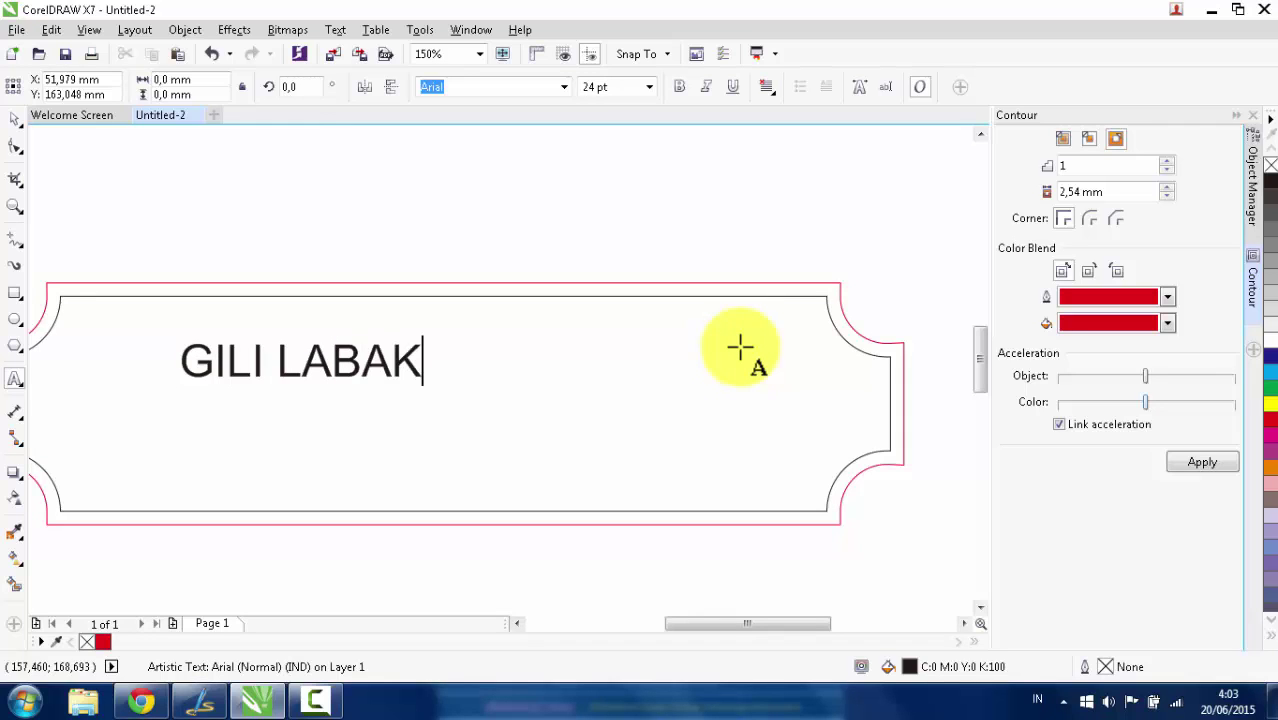
Enlarge the GILI LABAK text to about 131 mm by 18 mm and center it vertically inside the label.
left_click(15, 119)
scroll(319, 357, "down", 2)
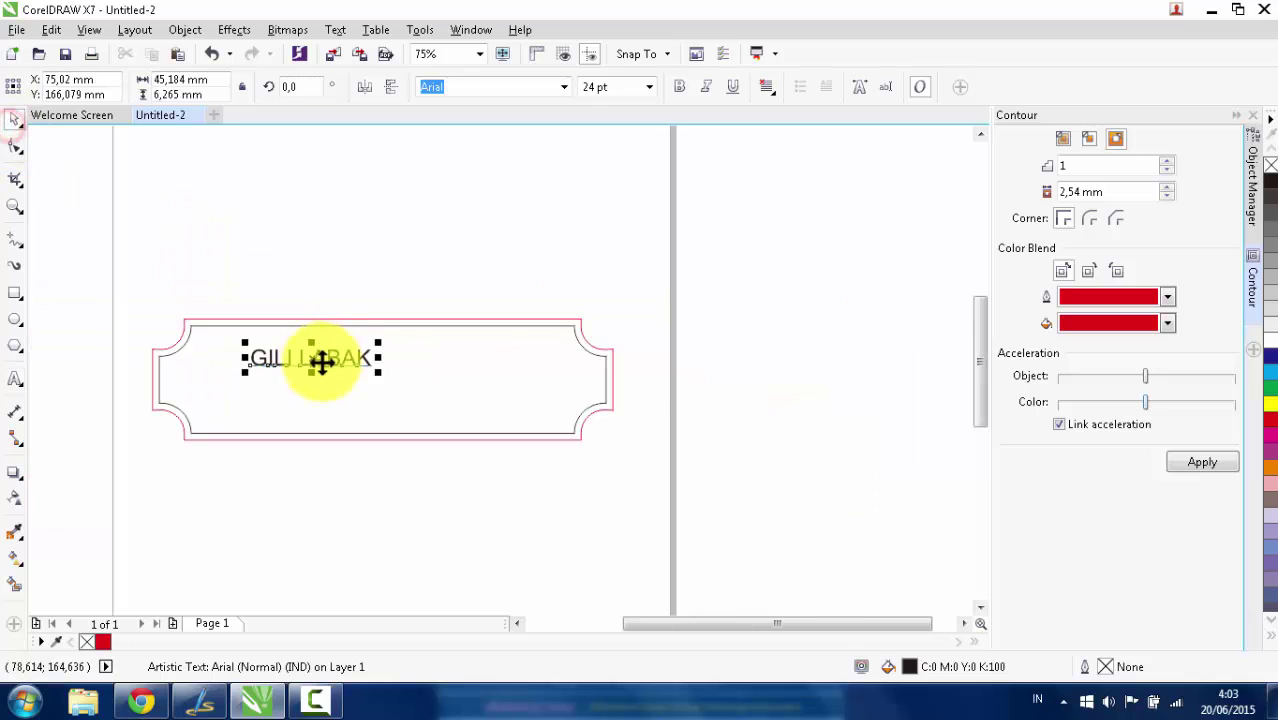
scroll(280, 351, "up", 2)
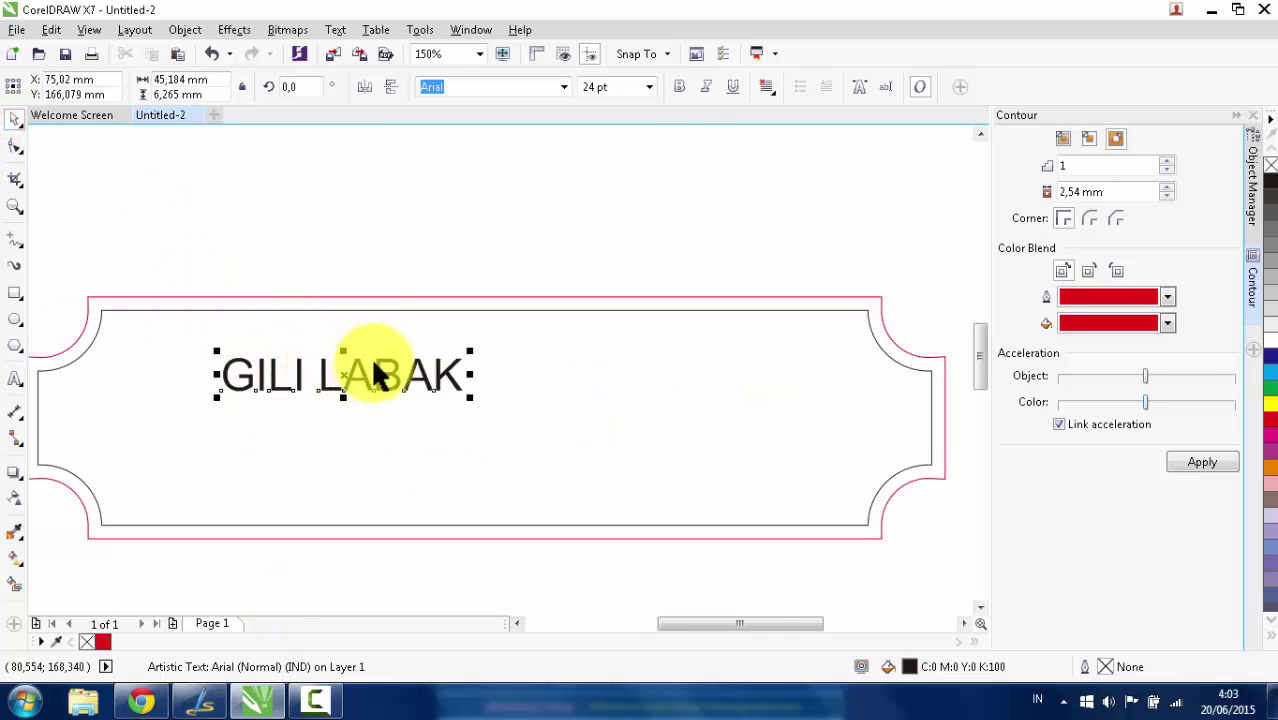
scroll(379, 371, "down", 2)
left_click_drag(427, 355, 522, 306)
scroll(517, 340, "up", 2)
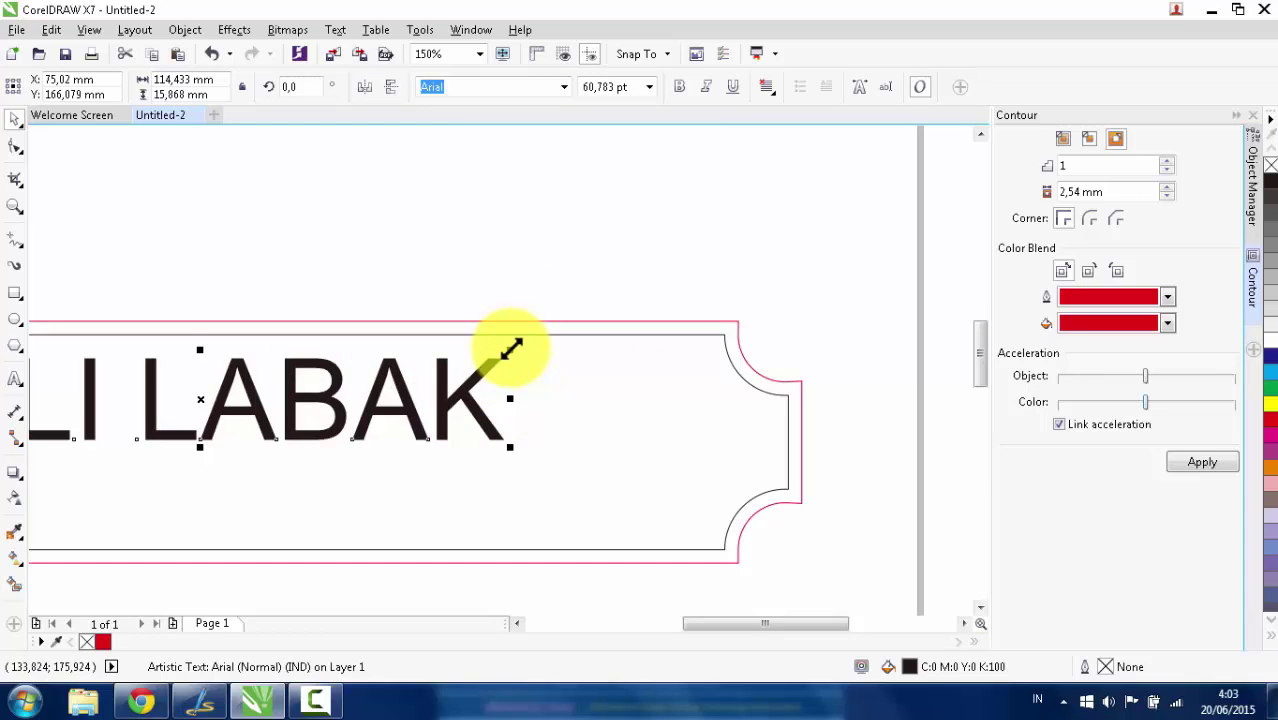
scroll(512, 347, "down", 2)
left_click_drag(511, 349, 531, 395)
scroll(413, 357, "down", 1)
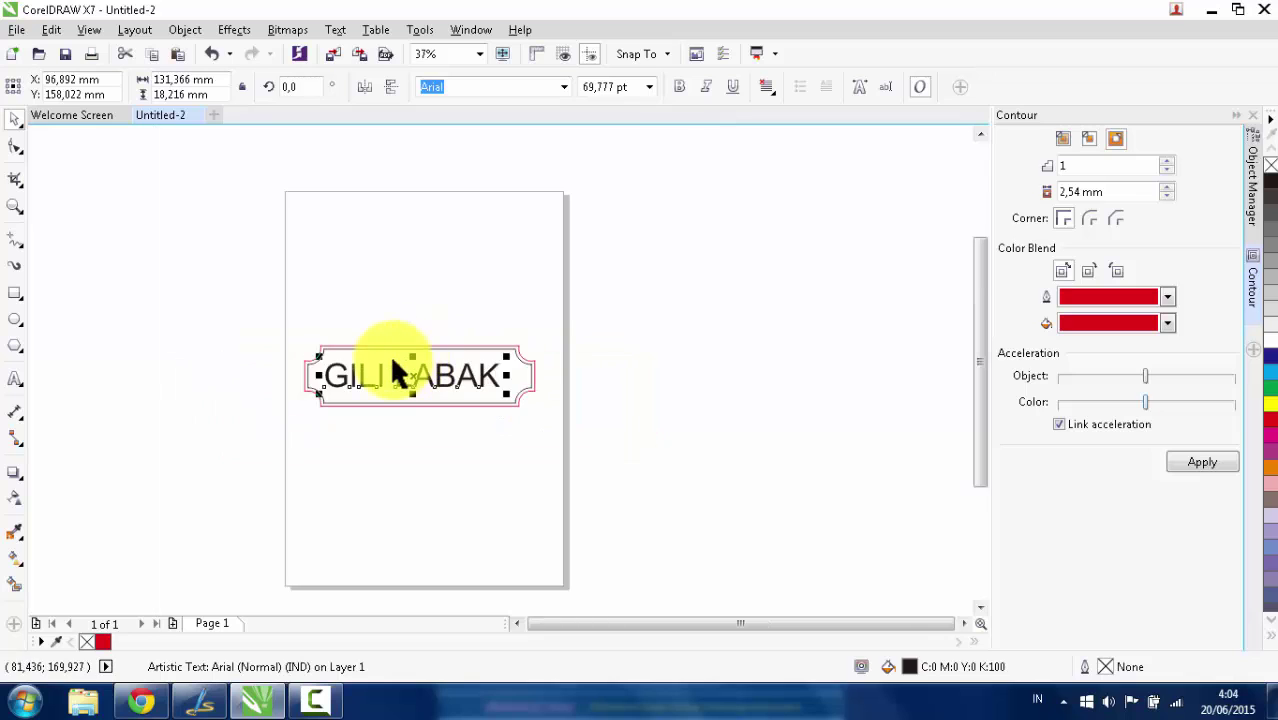
scroll(408, 378, "up", 1)
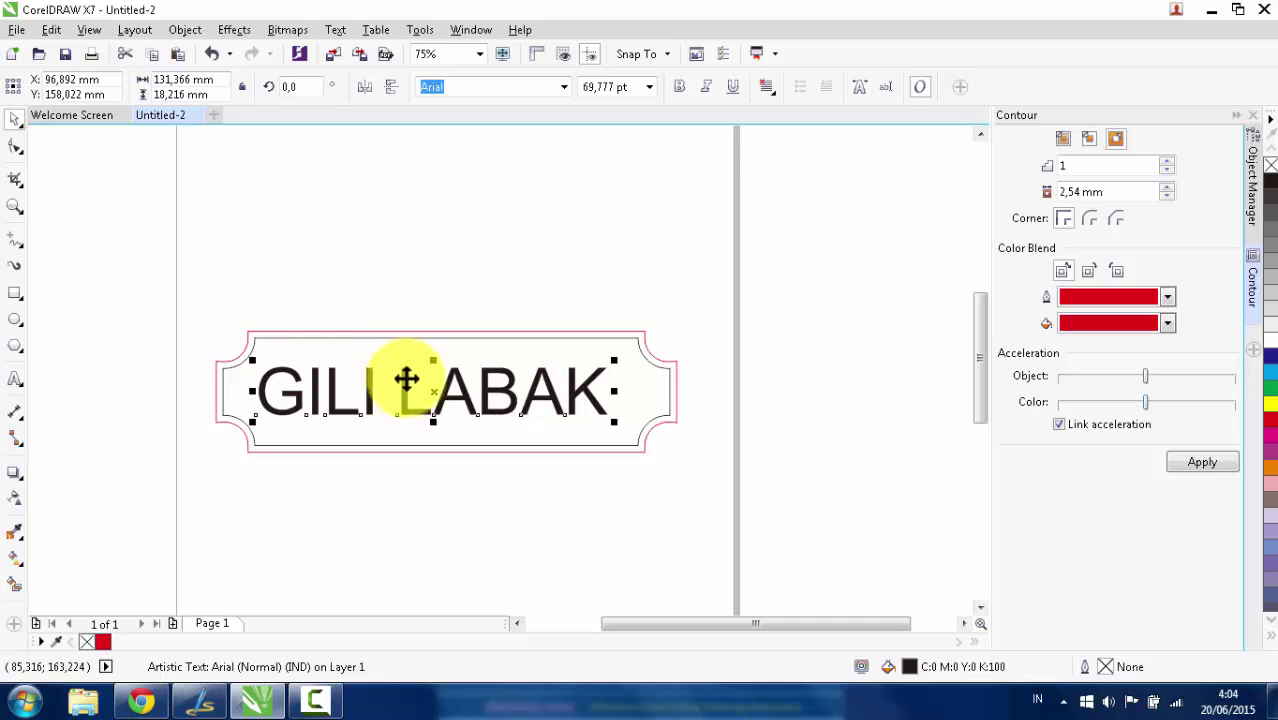
scroll(391, 347, "up", 1)
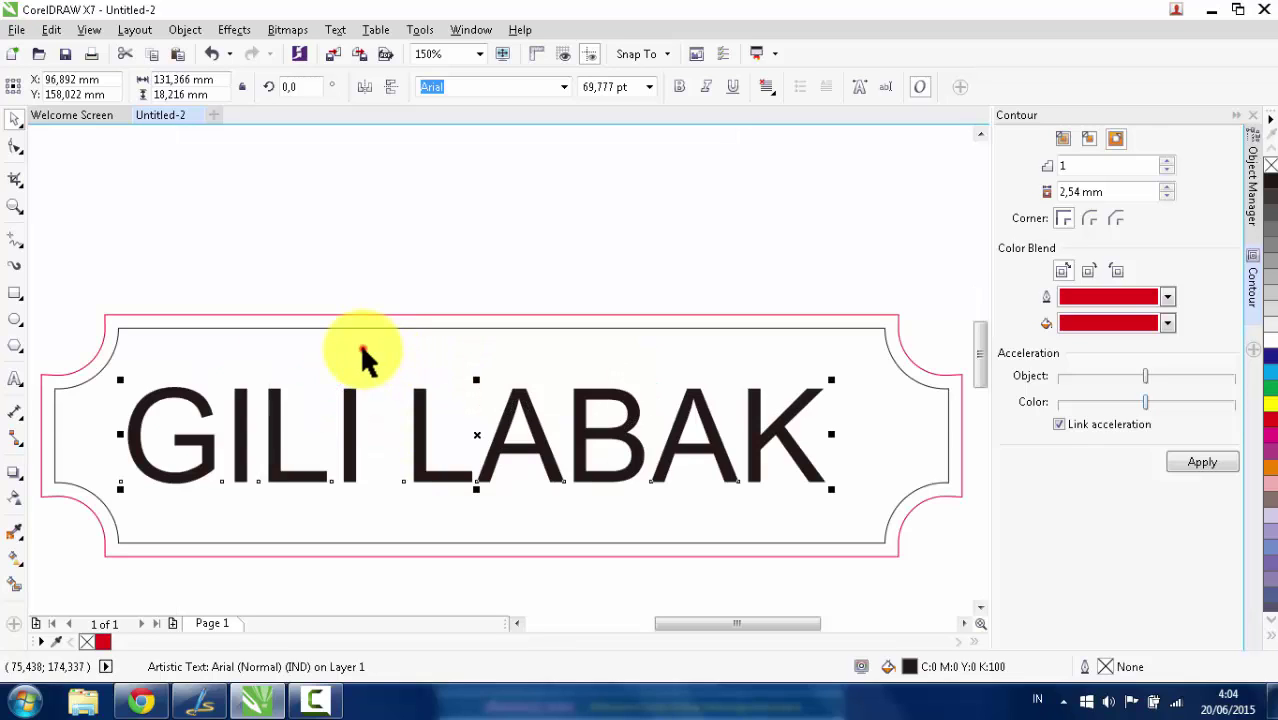
Center the GILI LABAK text horizontally on the contoured label and deselect everything.
key("ctrl+a")
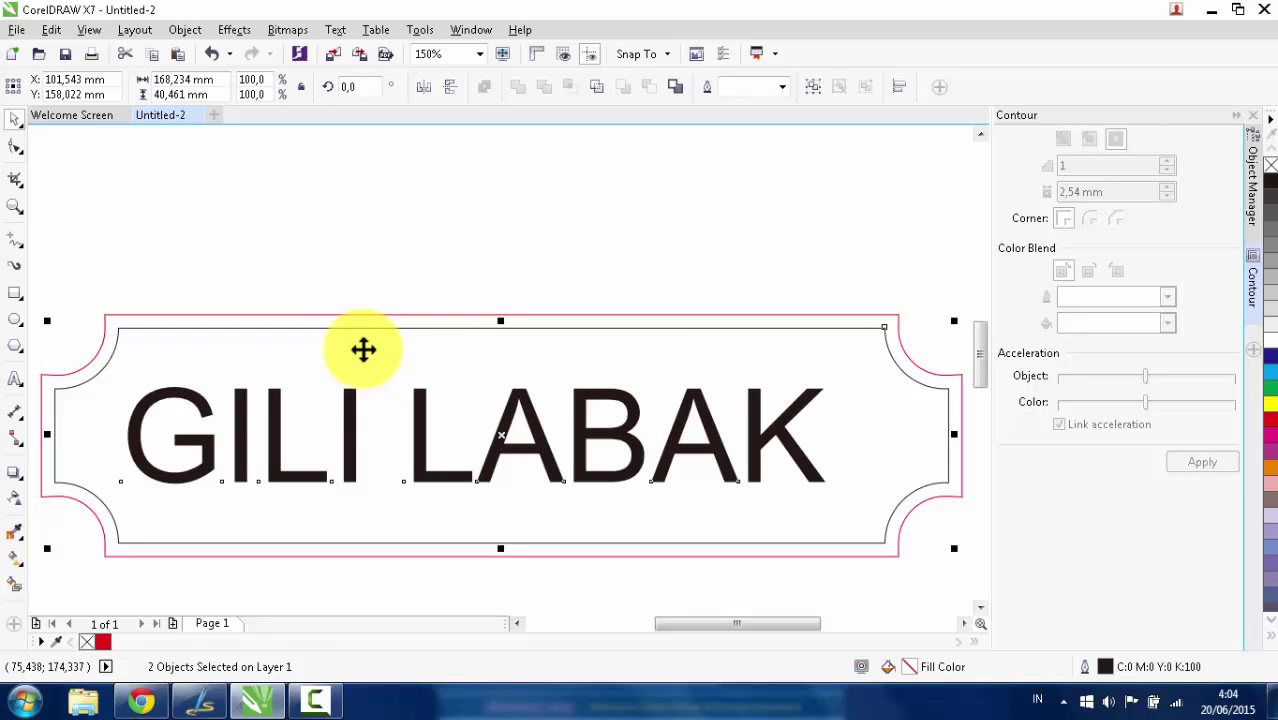
scroll(363, 349, "down", 2)
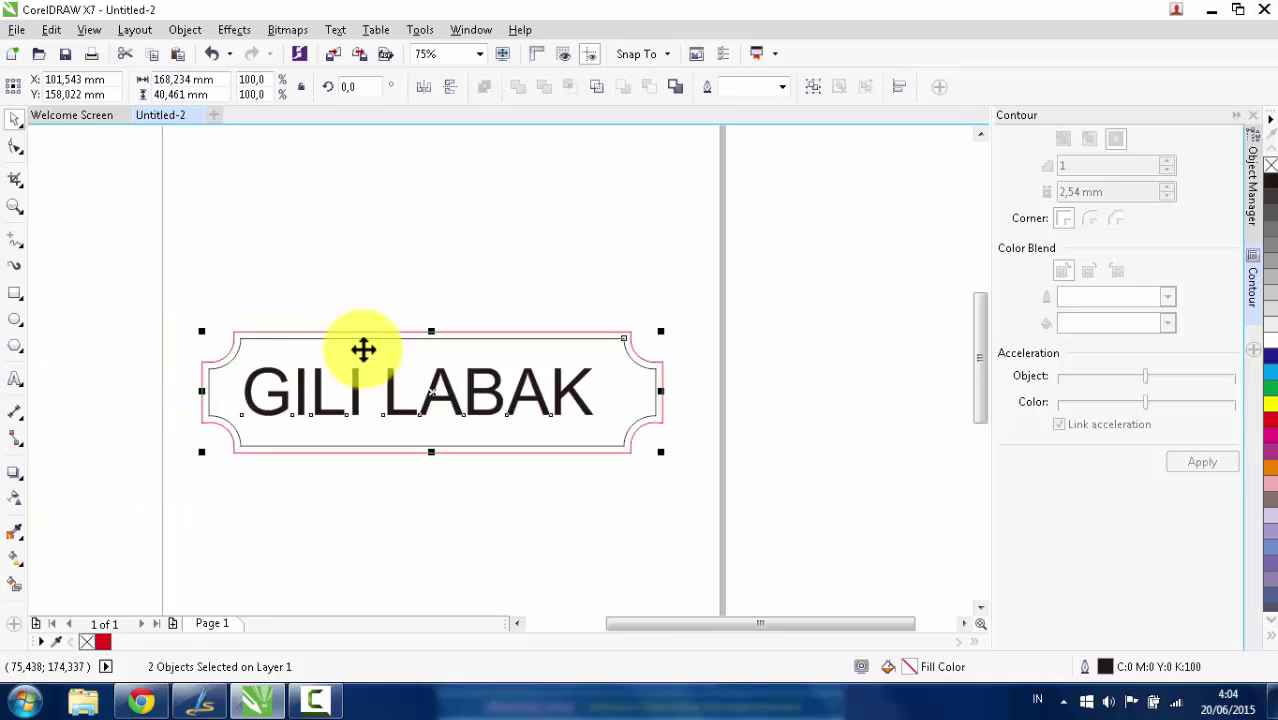
left_click(424, 245)
scroll(419, 391, "down", 2)
scroll(422, 394, "up", 2)
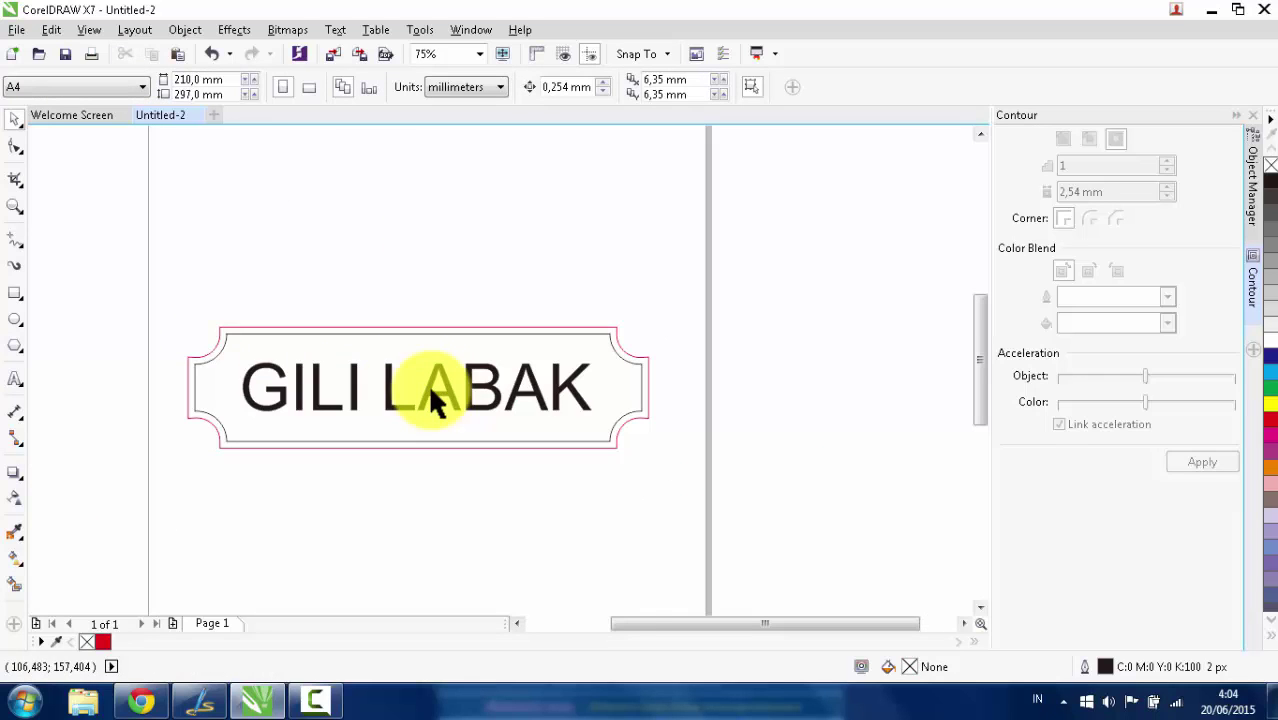
scroll(430, 392, "up", 2)
scroll(357, 371, "down", 2)
scroll(379, 371, "up", 2)
Make the GILI LABAK text bold and change its font to café & brewery.
left_click(407, 385)
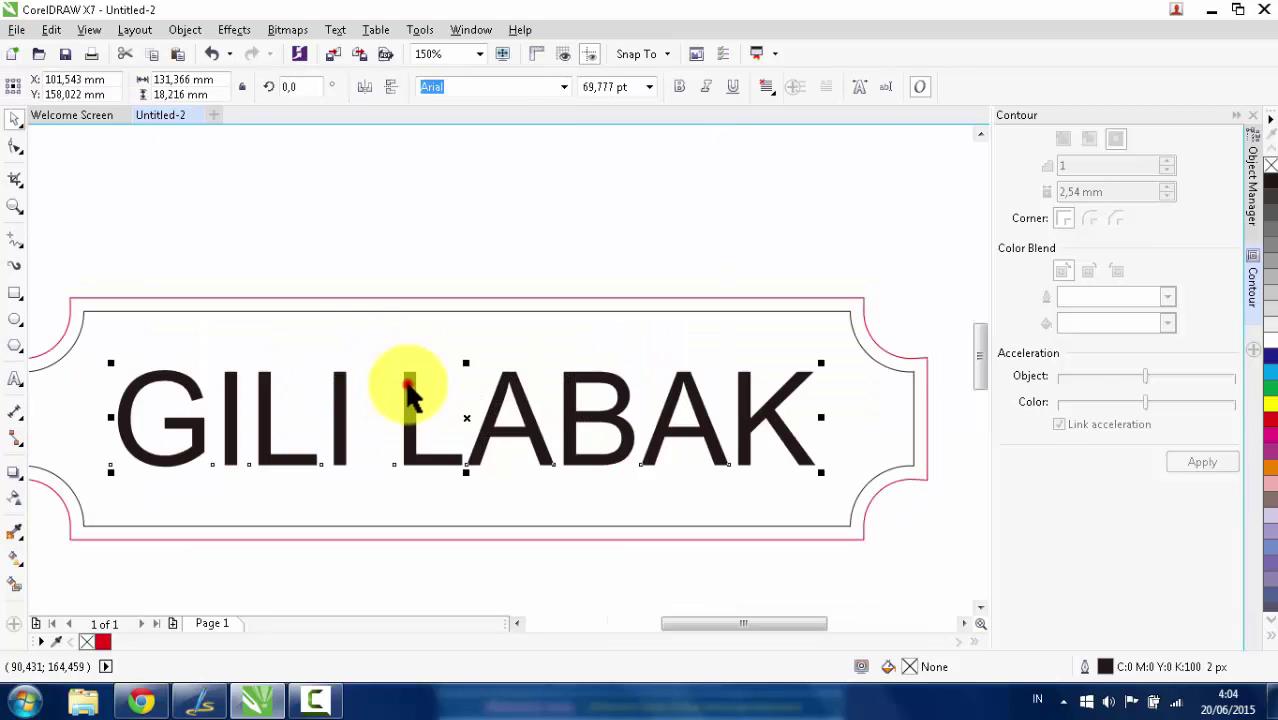
scroll(530, 200, "down", 4)
scroll(555, 155, "up", 2)
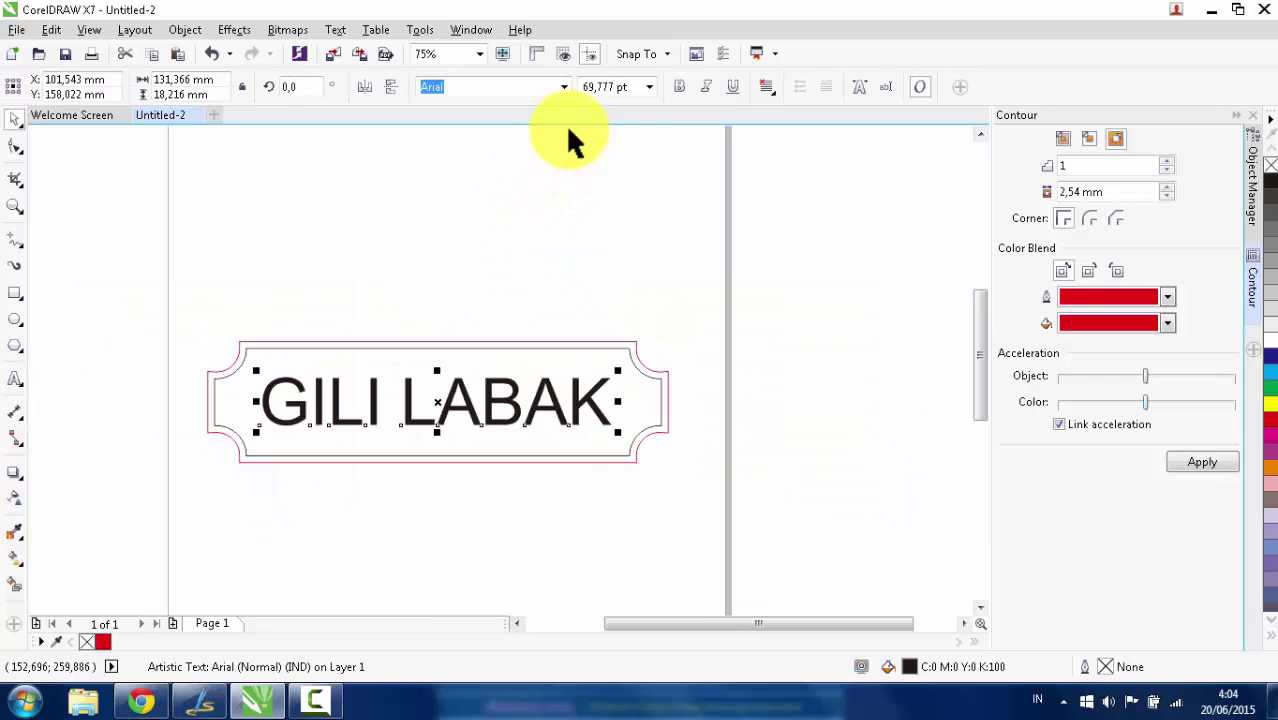
left_click(676, 86)
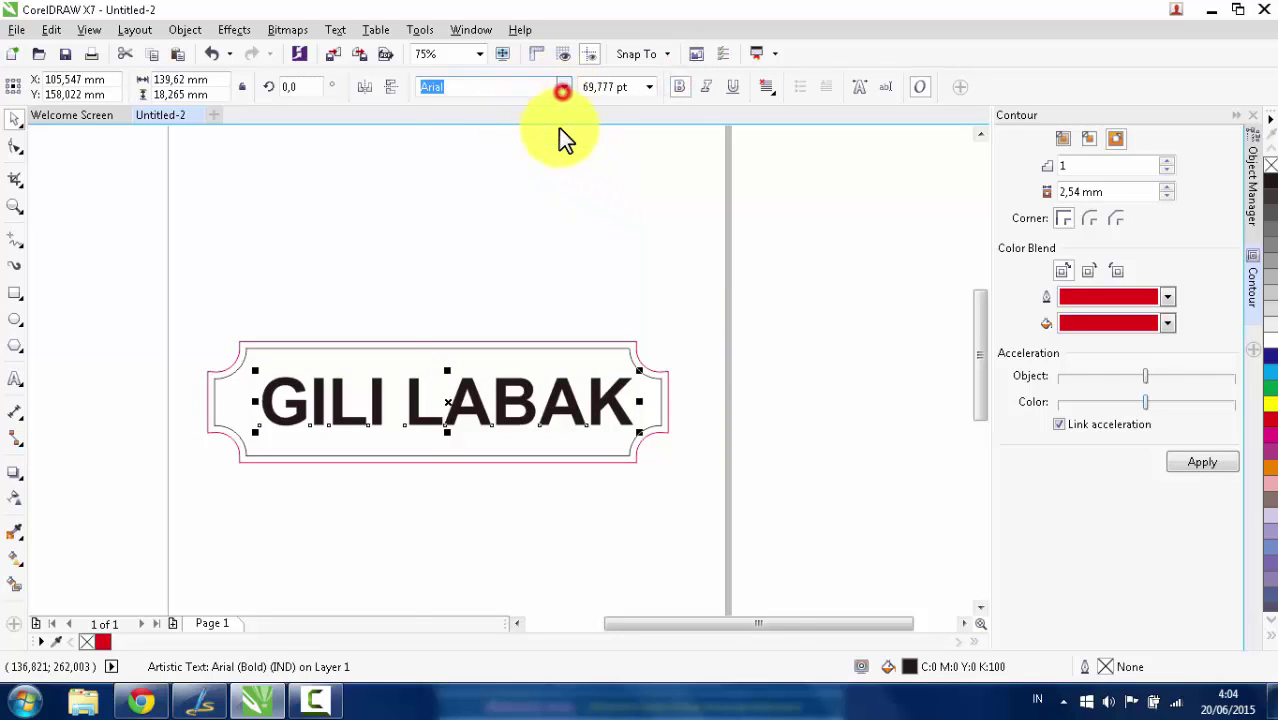
left_click(563, 87)
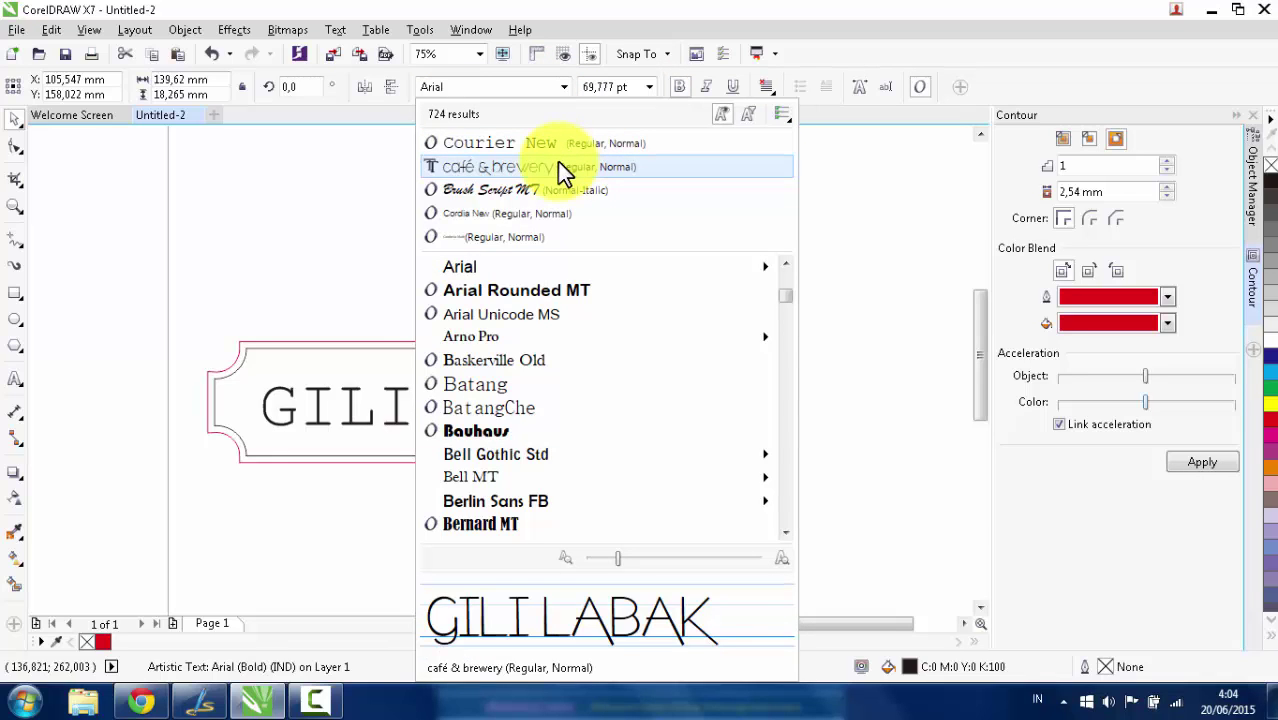
left_click(558, 166)
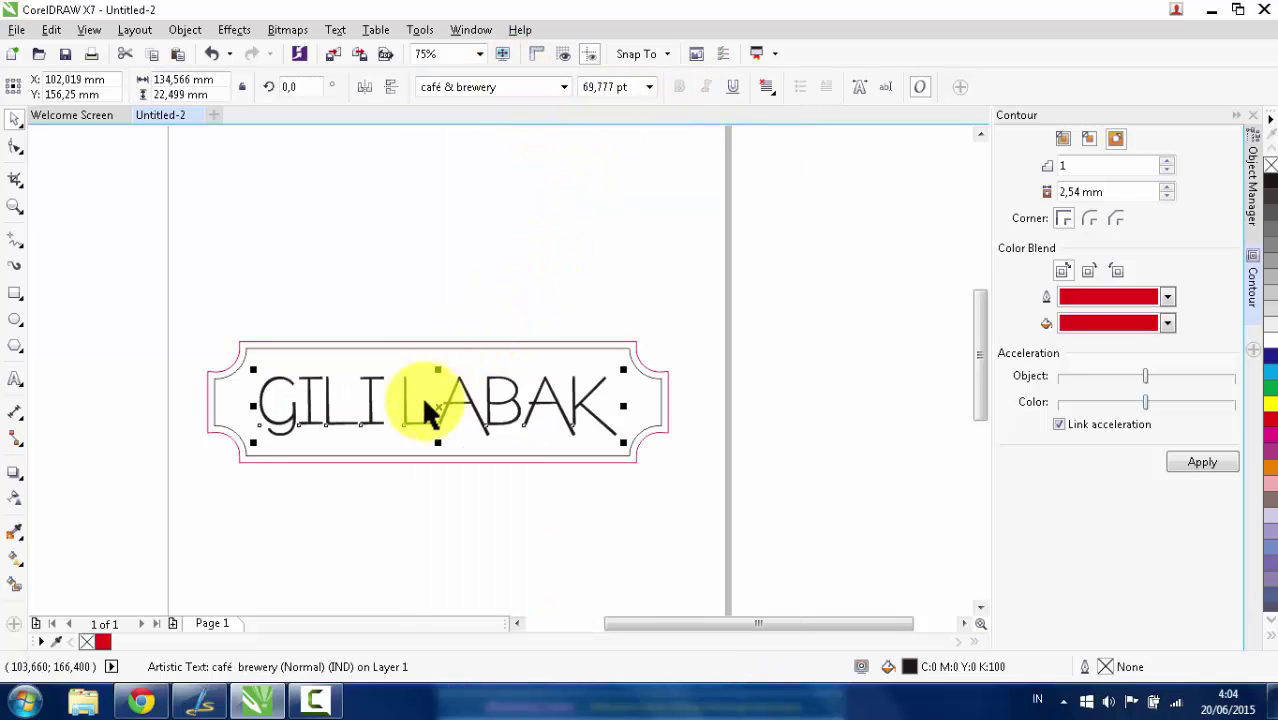
Preview alternative fonts on the GILI LABAK text, from Cambria through Courier New, without applying any of them.
left_click(564, 87)
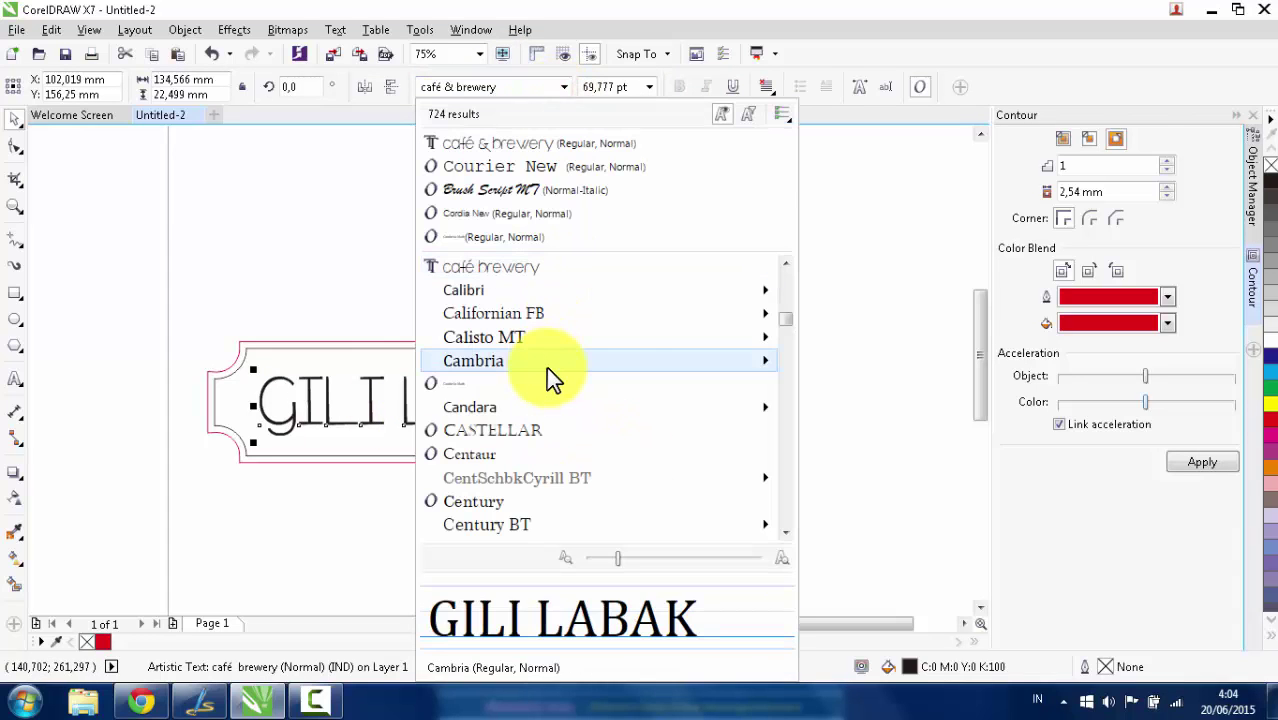
scroll(540, 440, "down", 3)
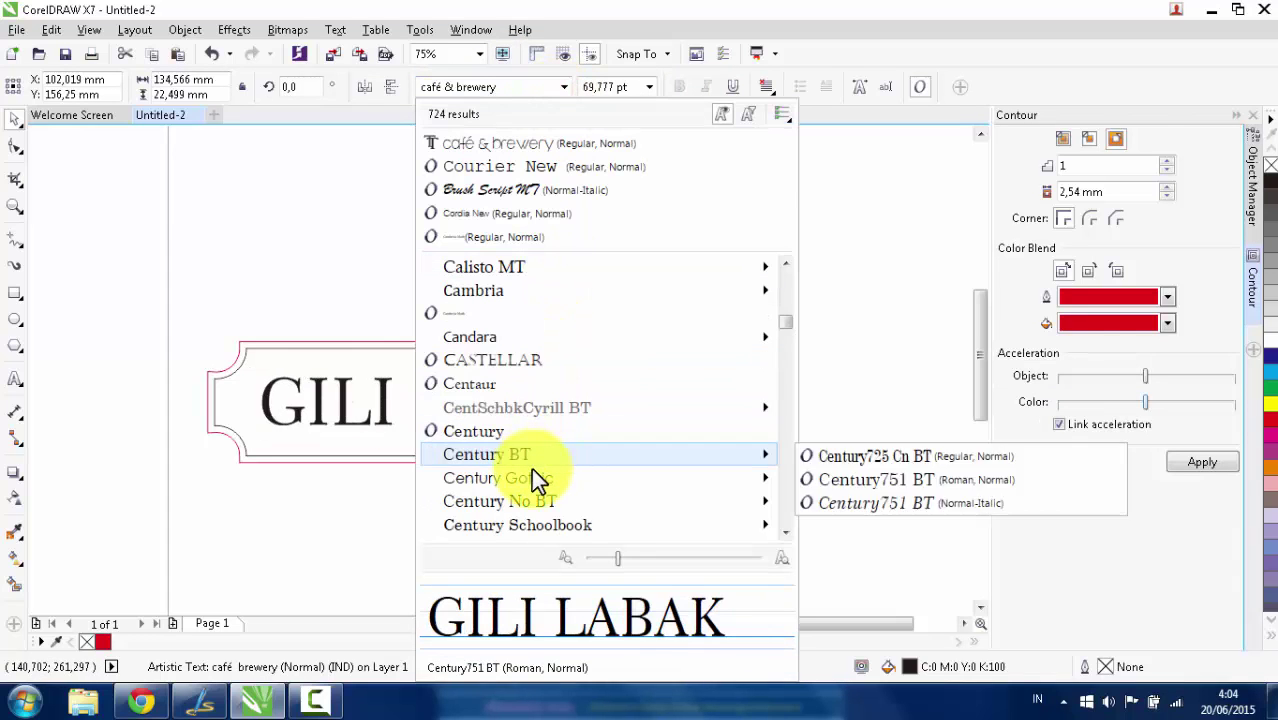
scroll(522, 489, "down", 1)
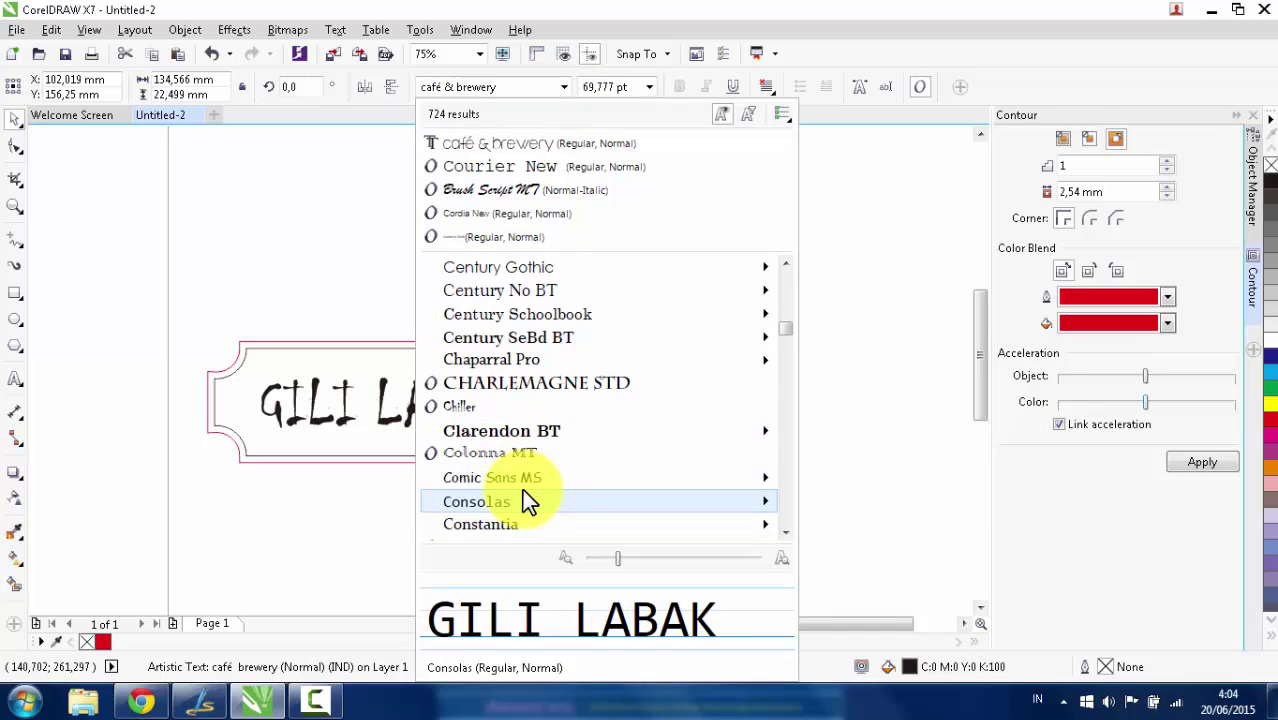
mouse_move(508, 475)
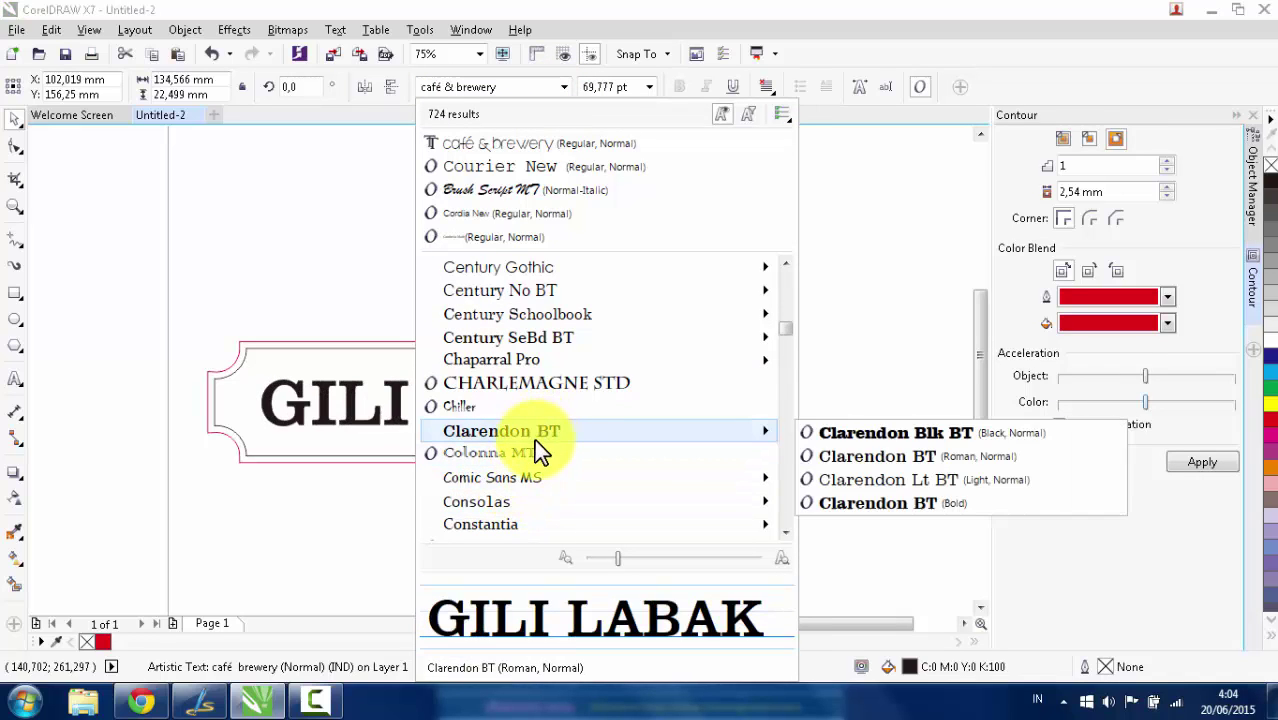
scroll(511, 493, "down", 1)
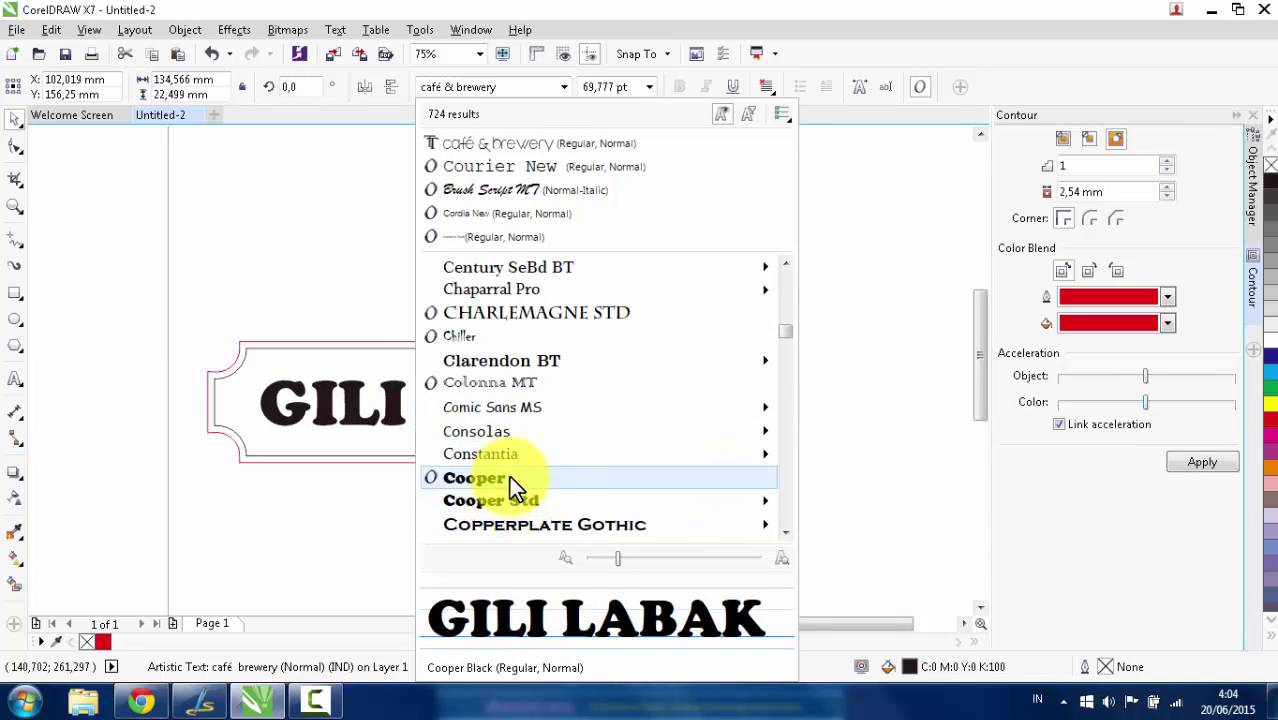
scroll(509, 476, "down", 1)
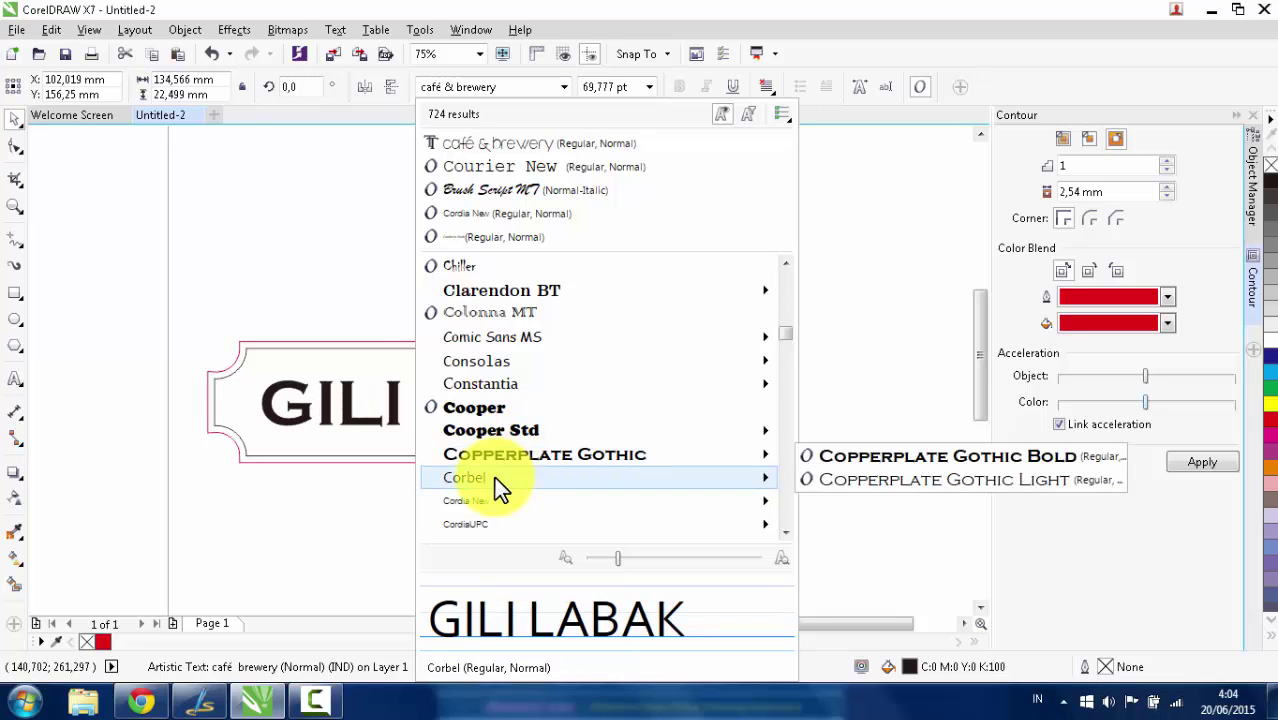
scroll(494, 477, "down", 1)
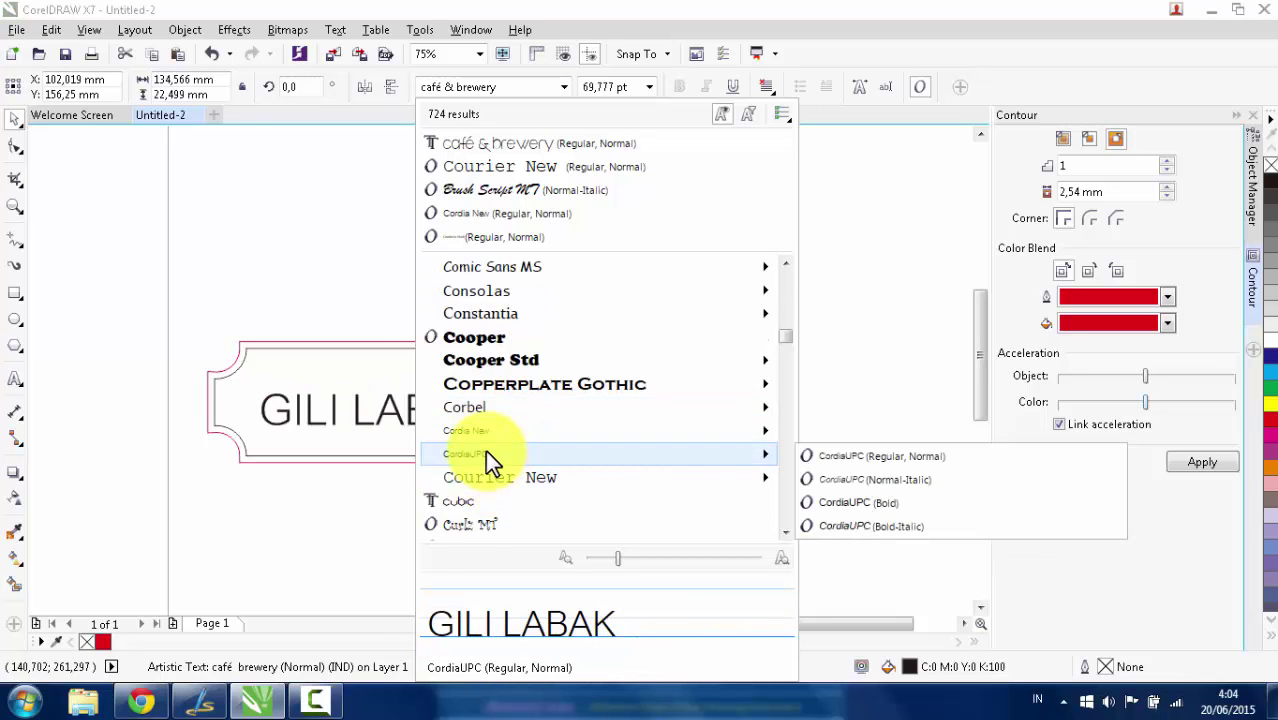
left_click(318, 700)
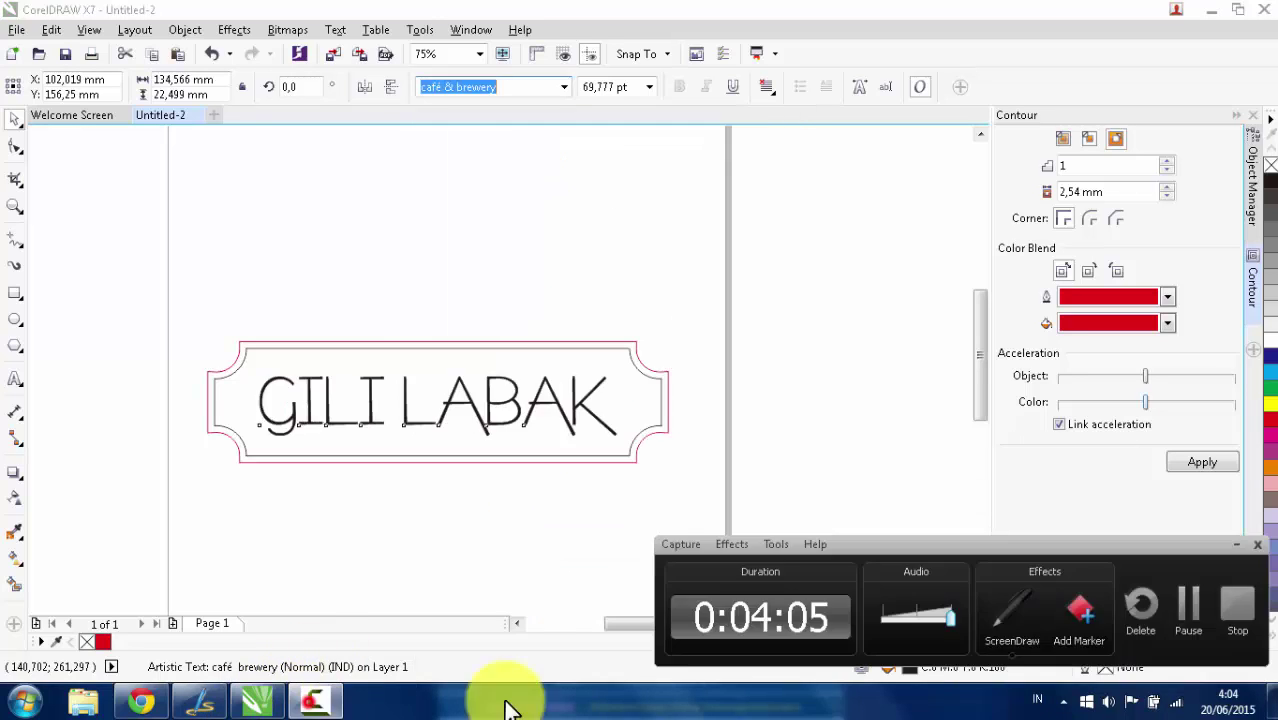
left_click(1190, 625)
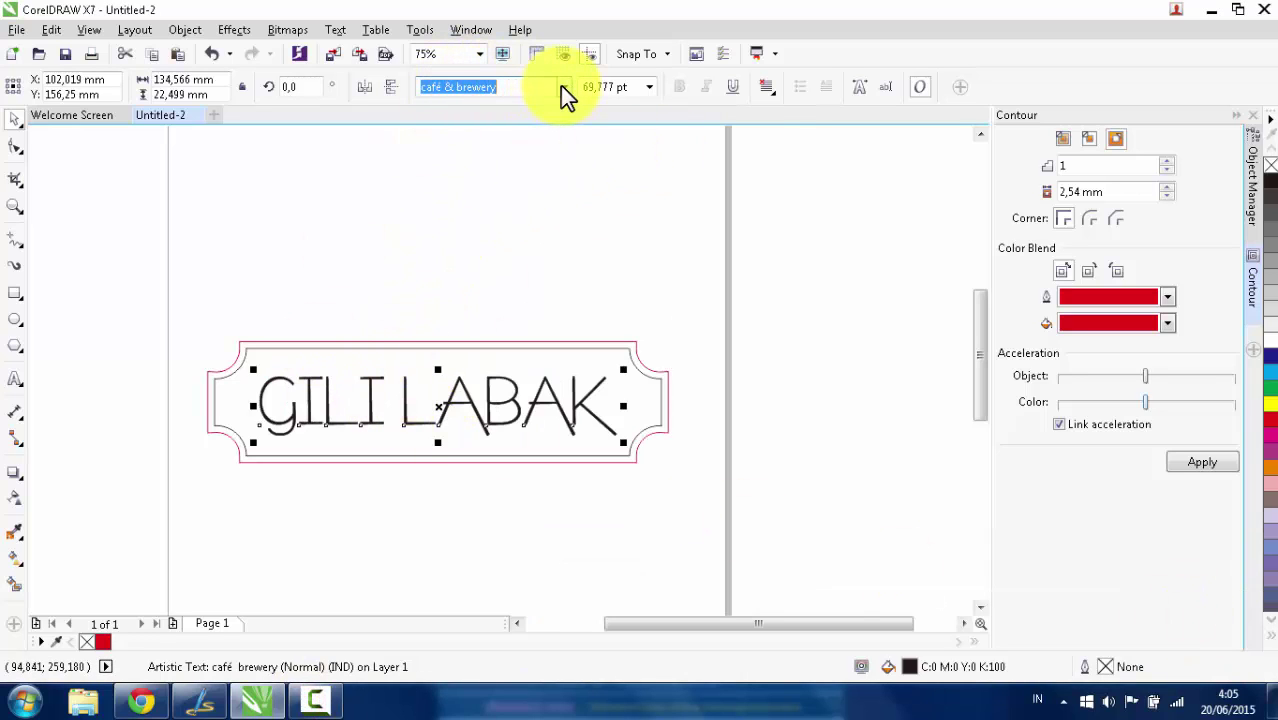
Apply a one-step red outside contour with a 2,54 mm offset and round corners to the GILI LABAK text.
scroll(331, 383, "up", 3)
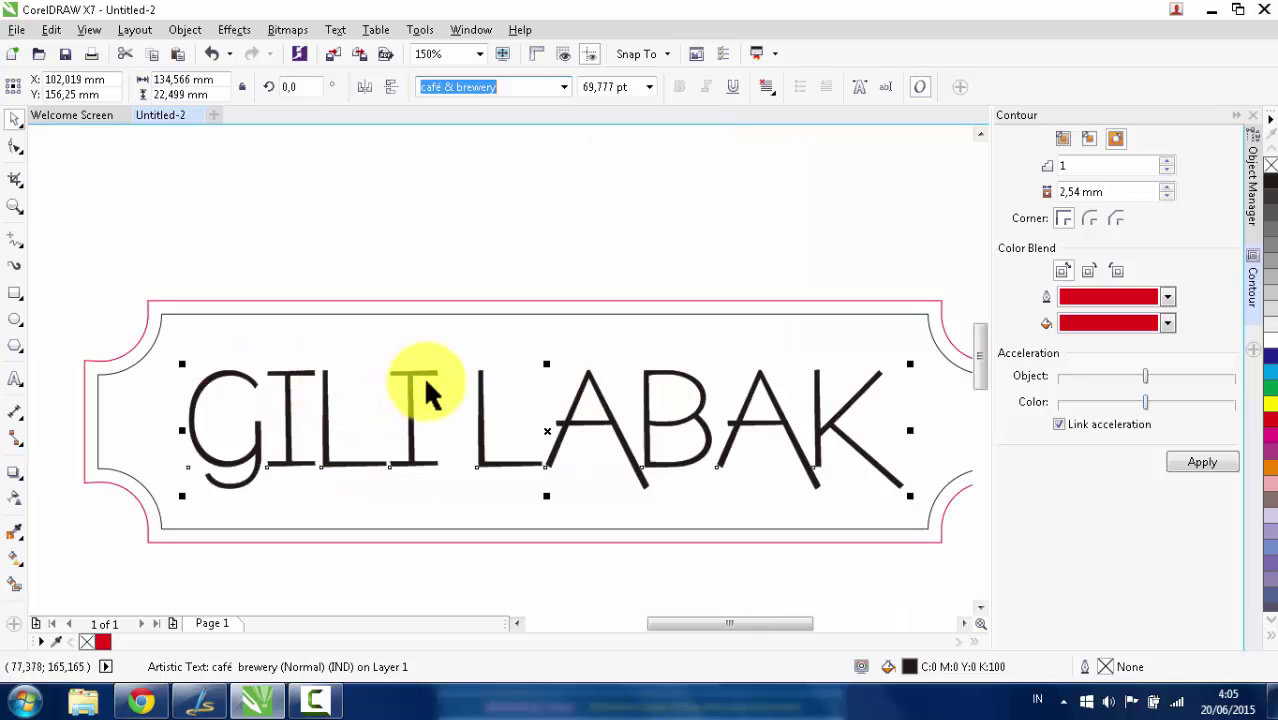
scroll(562, 322, "down", 2)
scroll(556, 319, "up", 1)
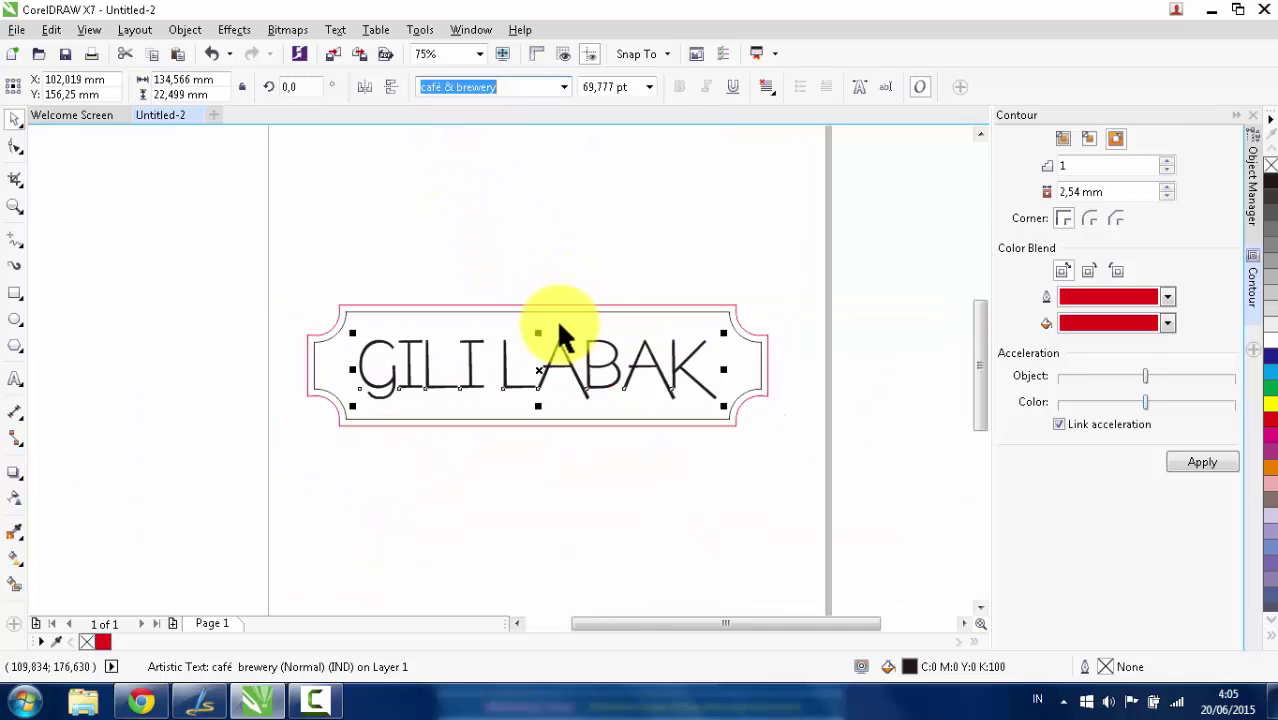
scroll(558, 330, "up", 1)
scroll(570, 334, "down", 1)
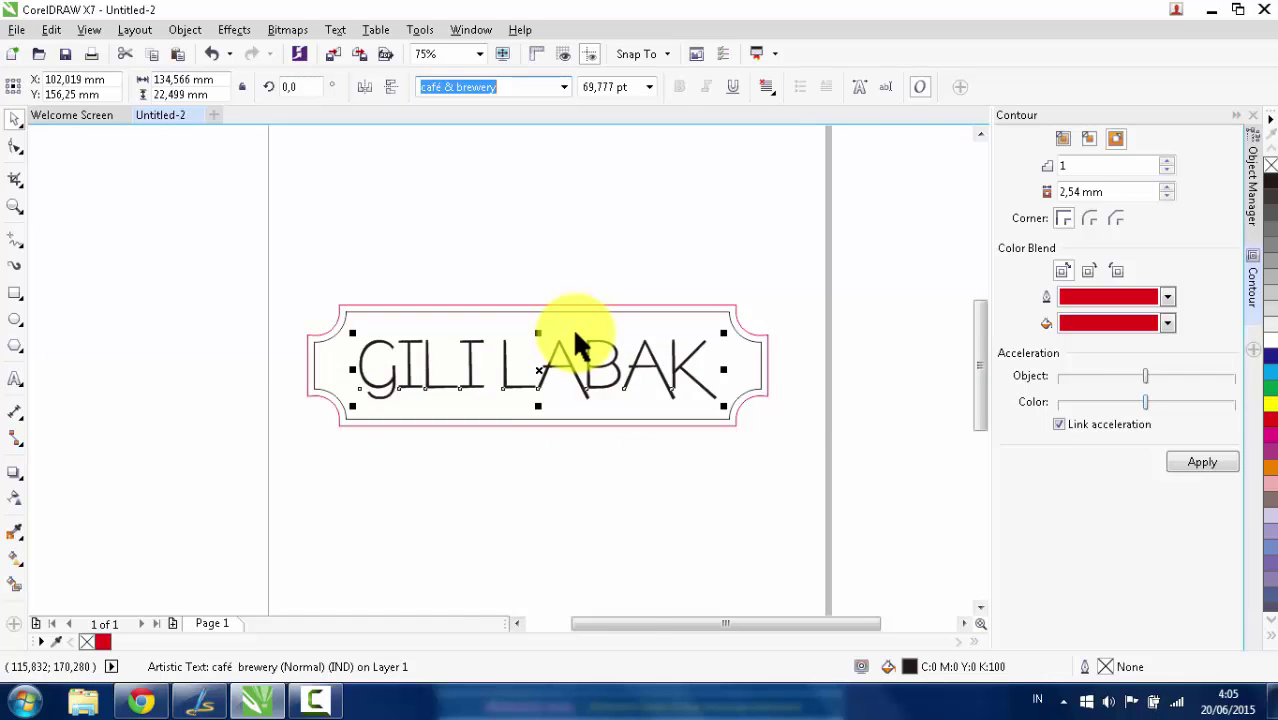
scroll(575, 338, "up", 1)
scroll(575, 338, "down", 1)
scroll(573, 340, "up", 1)
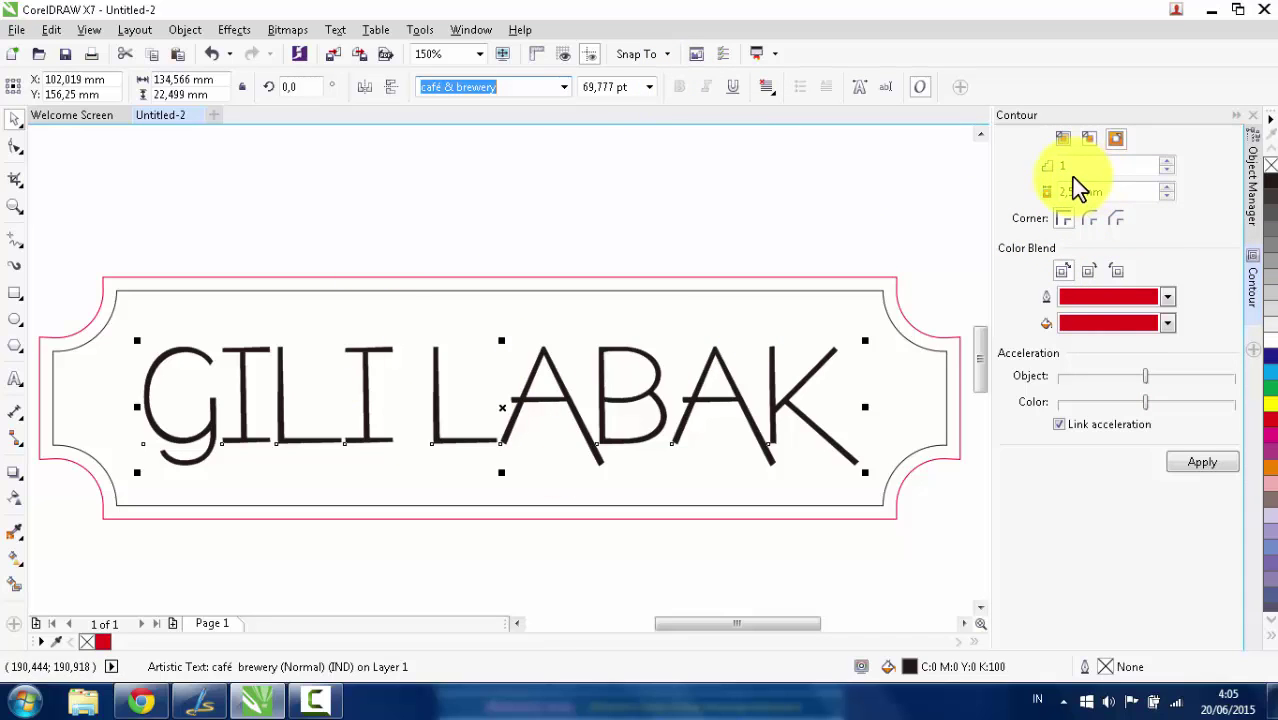
left_click(1185, 462)
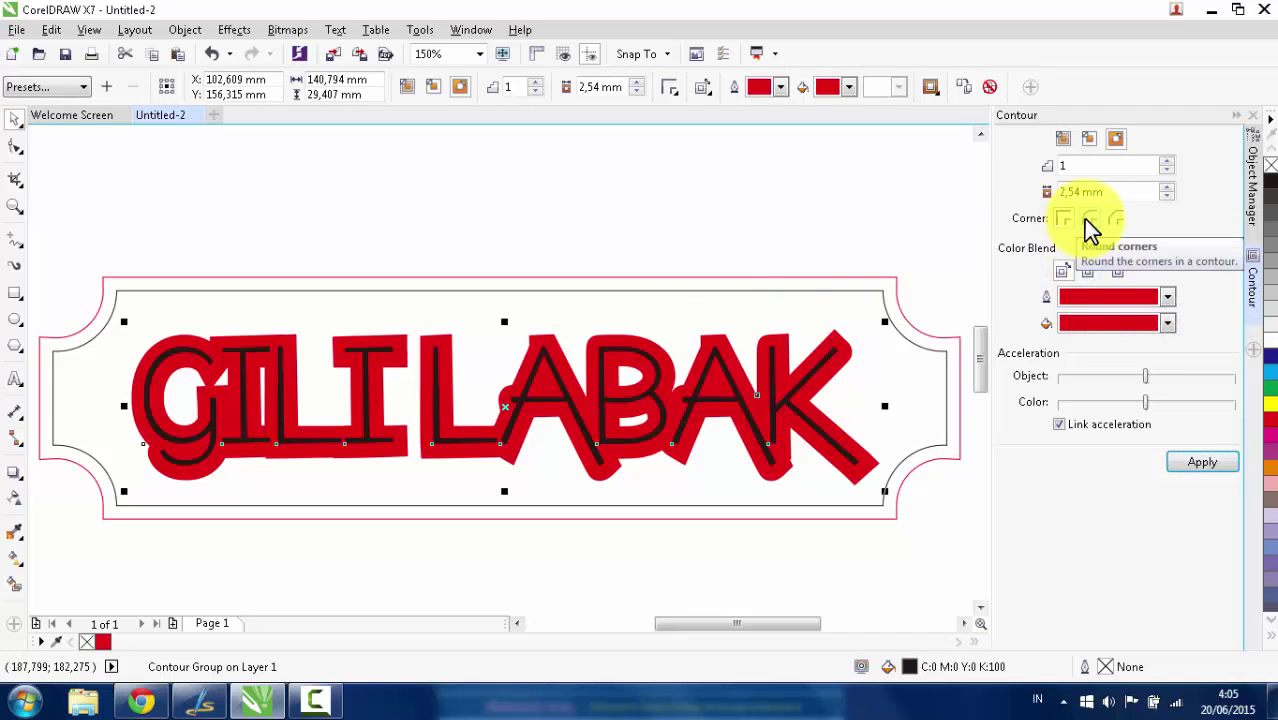
left_click(1087, 219)
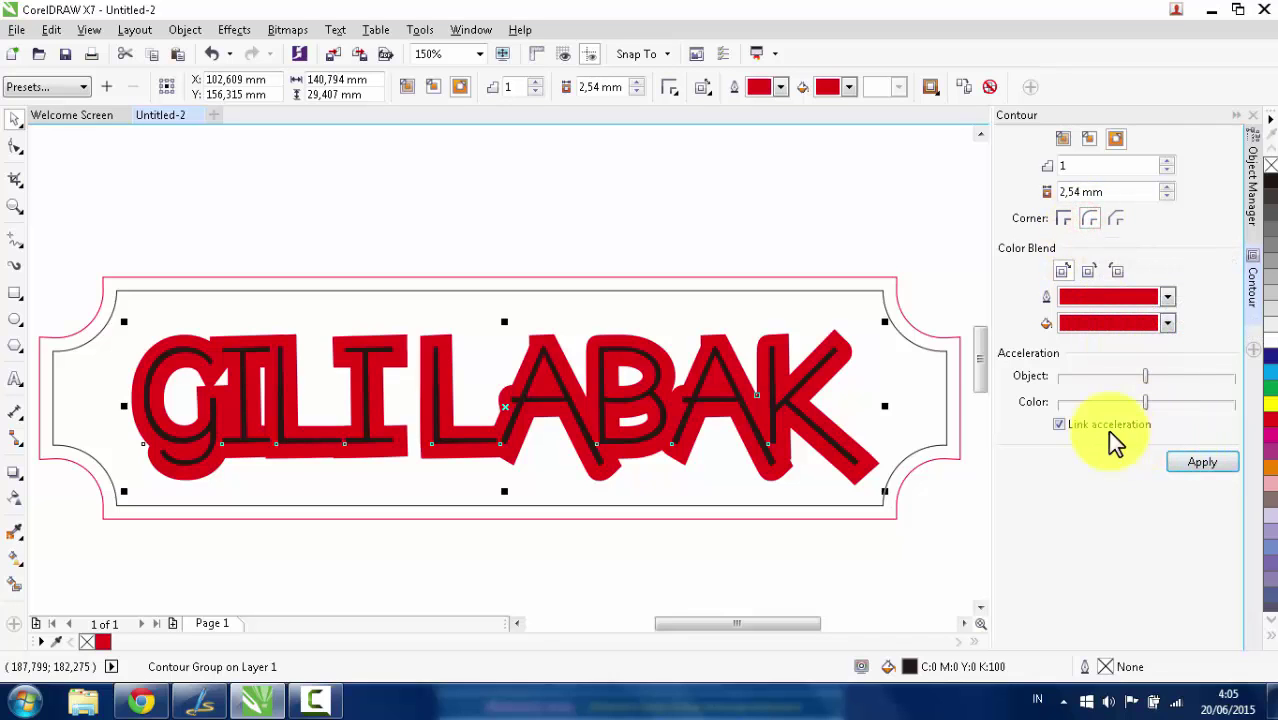
left_click(1195, 464)
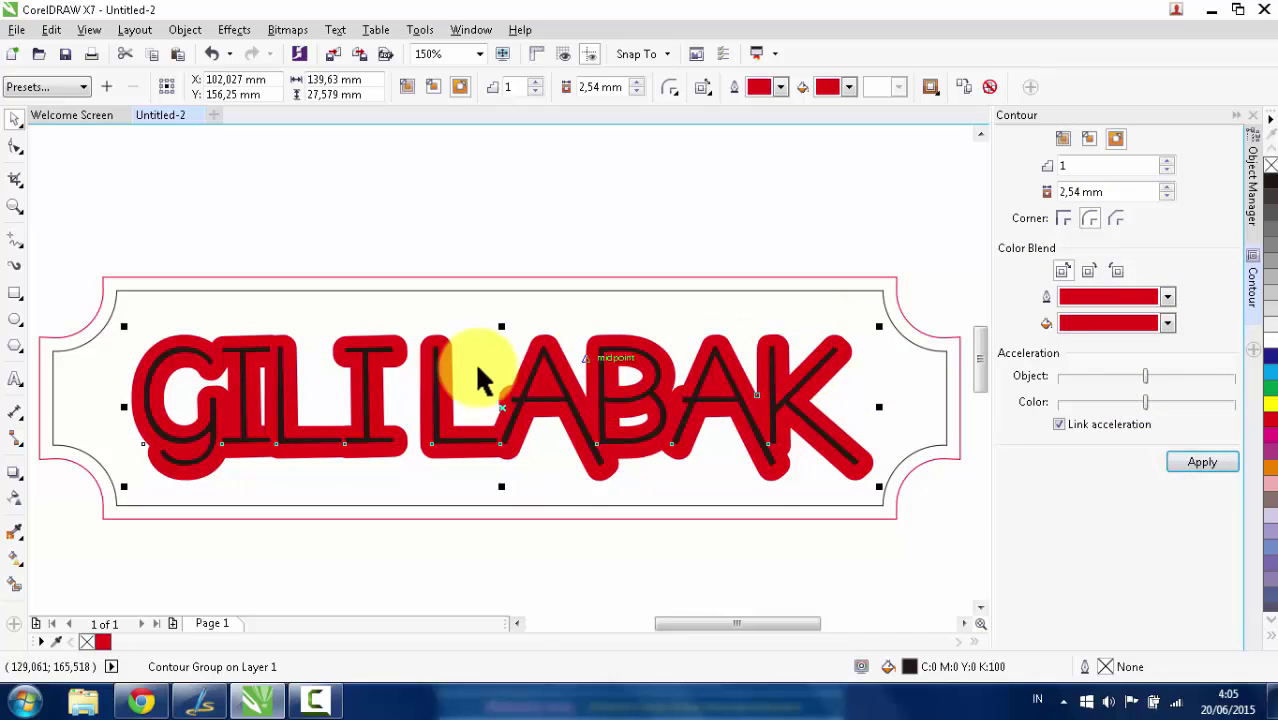
Reduce the offset of the GILI LABAK text's contour to 1,04 mm.
scroll(470, 362, "down", 1)
scroll(457, 368, "up", 2)
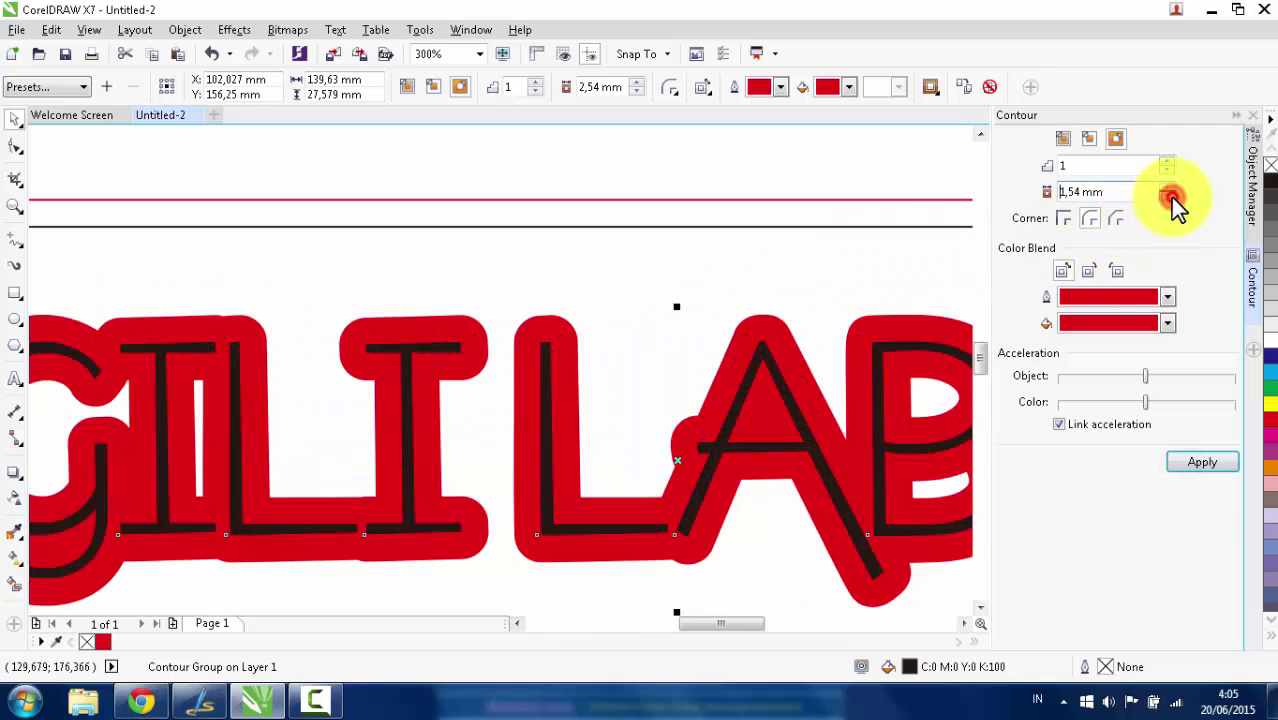
scroll(442, 314, "down", 1)
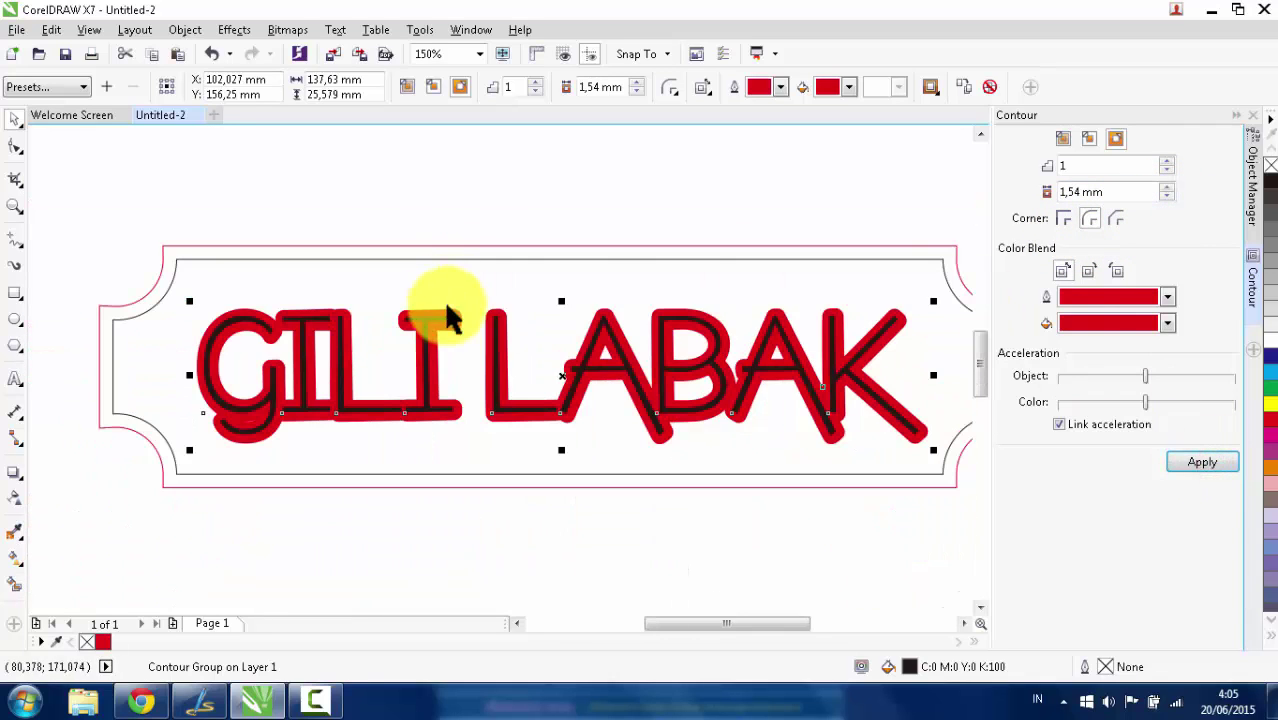
left_click(1182, 458)
scroll(579, 394, "down", 2)
scroll(537, 371, "up", 2)
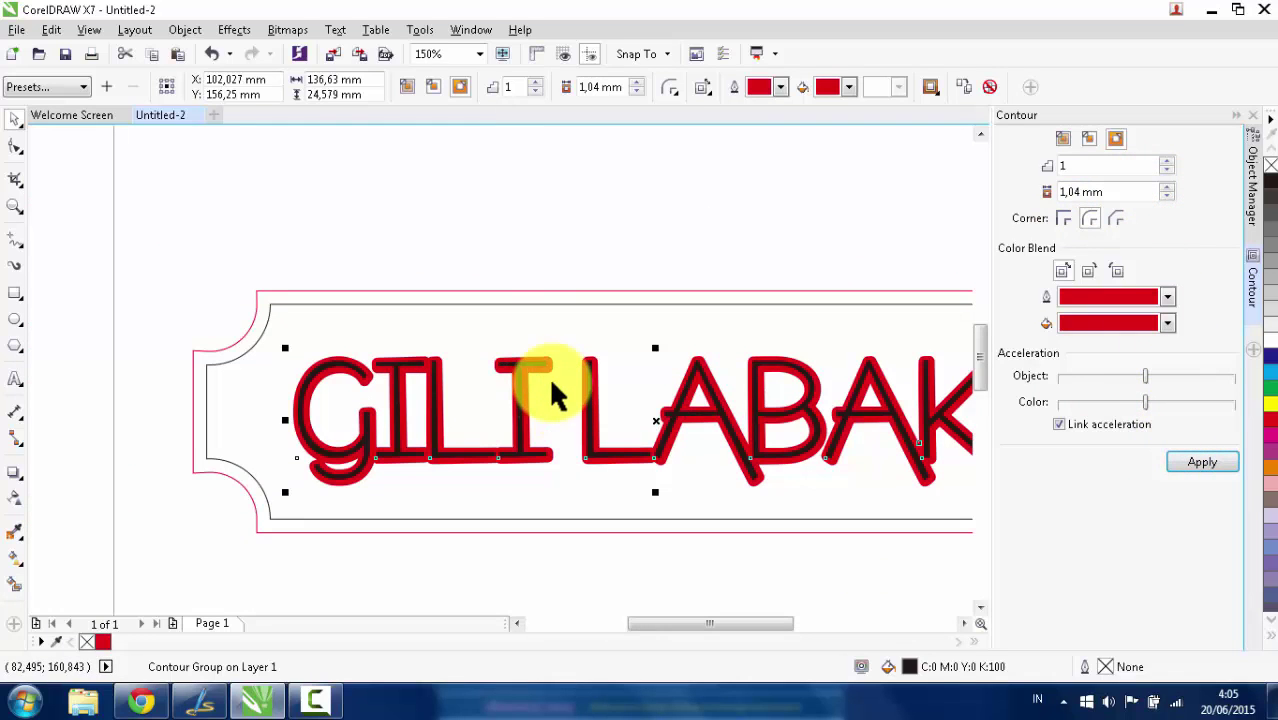
Change the fill color of the GILI LABAK text's contour to black and deselect it.
left_click(1167, 323)
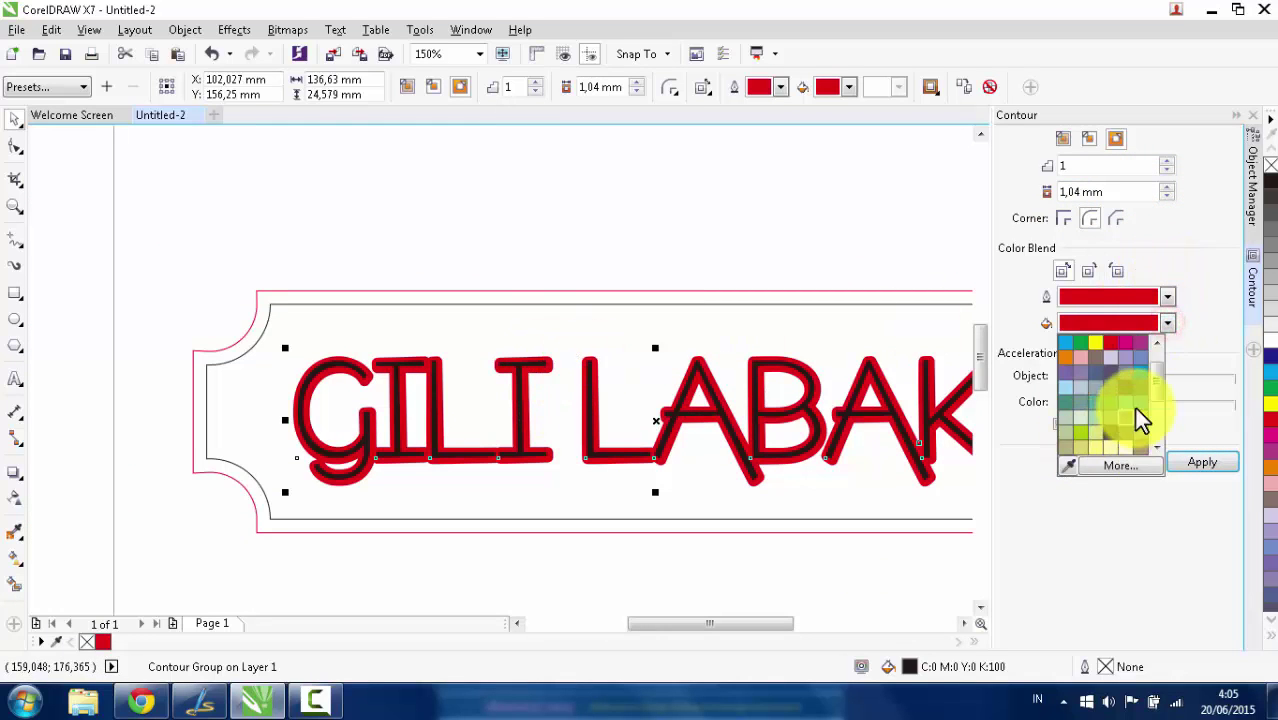
scroll(1140, 420, "down", 2)
left_click(1113, 443)
left_click(1205, 460)
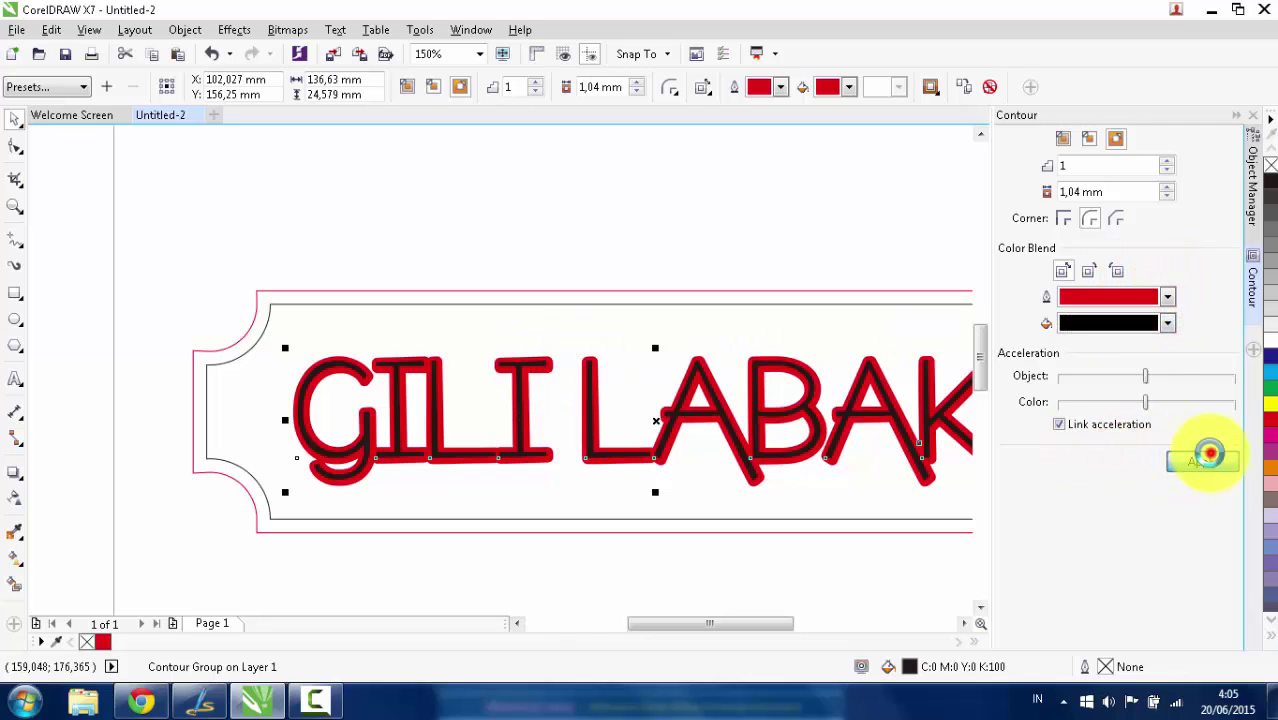
scroll(827, 414, "down", 1)
scroll(727, 398, "up", 1)
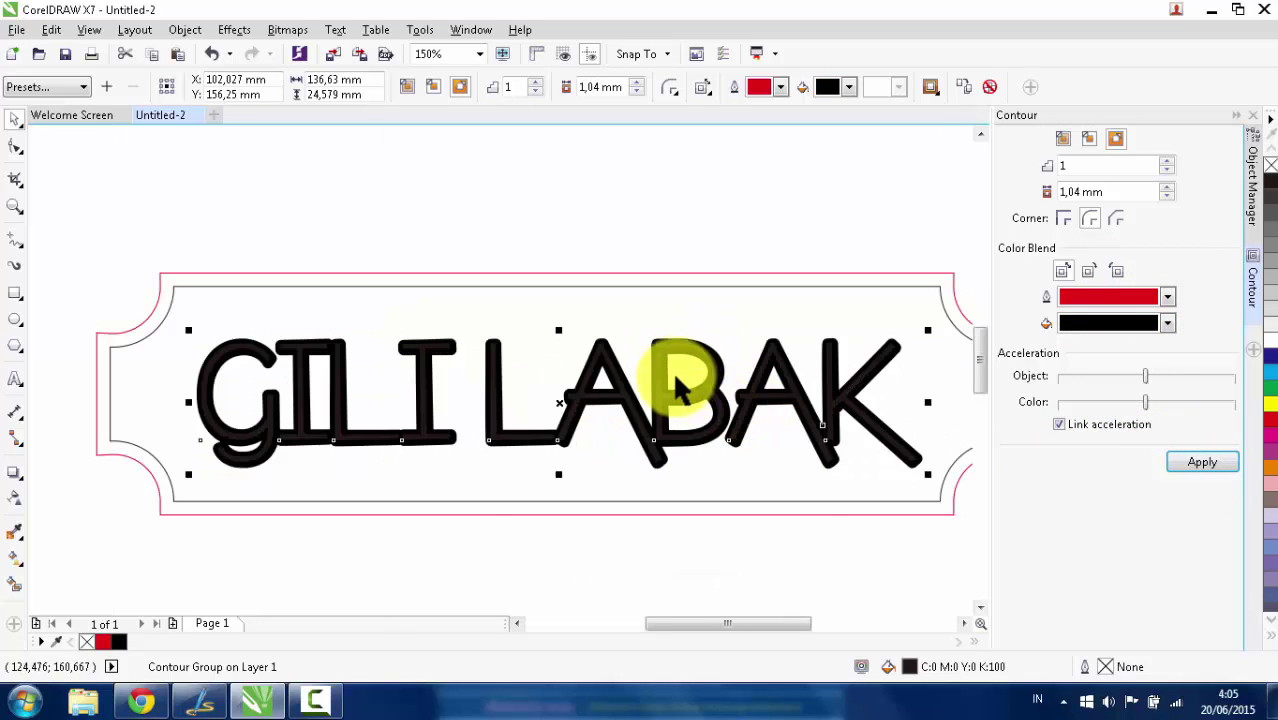
scroll(665, 360, "up", 1)
scroll(675, 342, "down", 1)
scroll(678, 340, "up", 2)
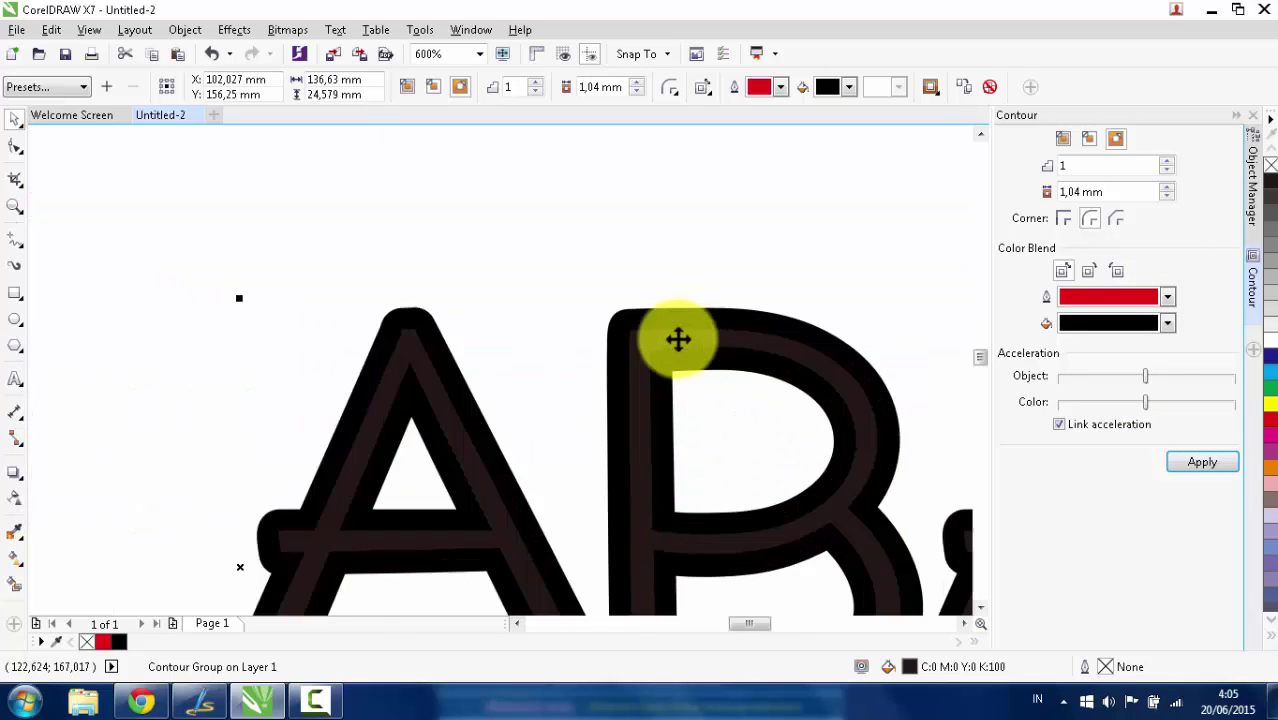
scroll(679, 340, "down", 2)
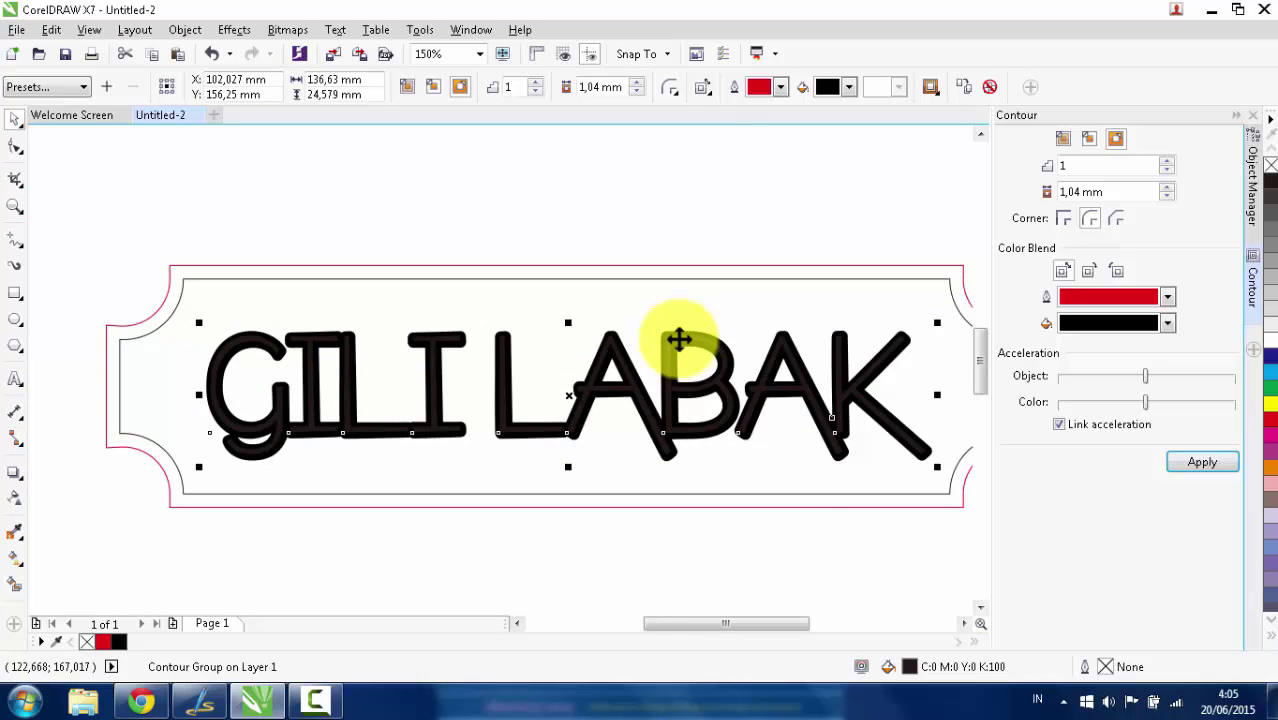
scroll(679, 340, "up", 1)
scroll(679, 340, "down", 1)
left_click(530, 213)
scroll(530, 213, "down", 2)
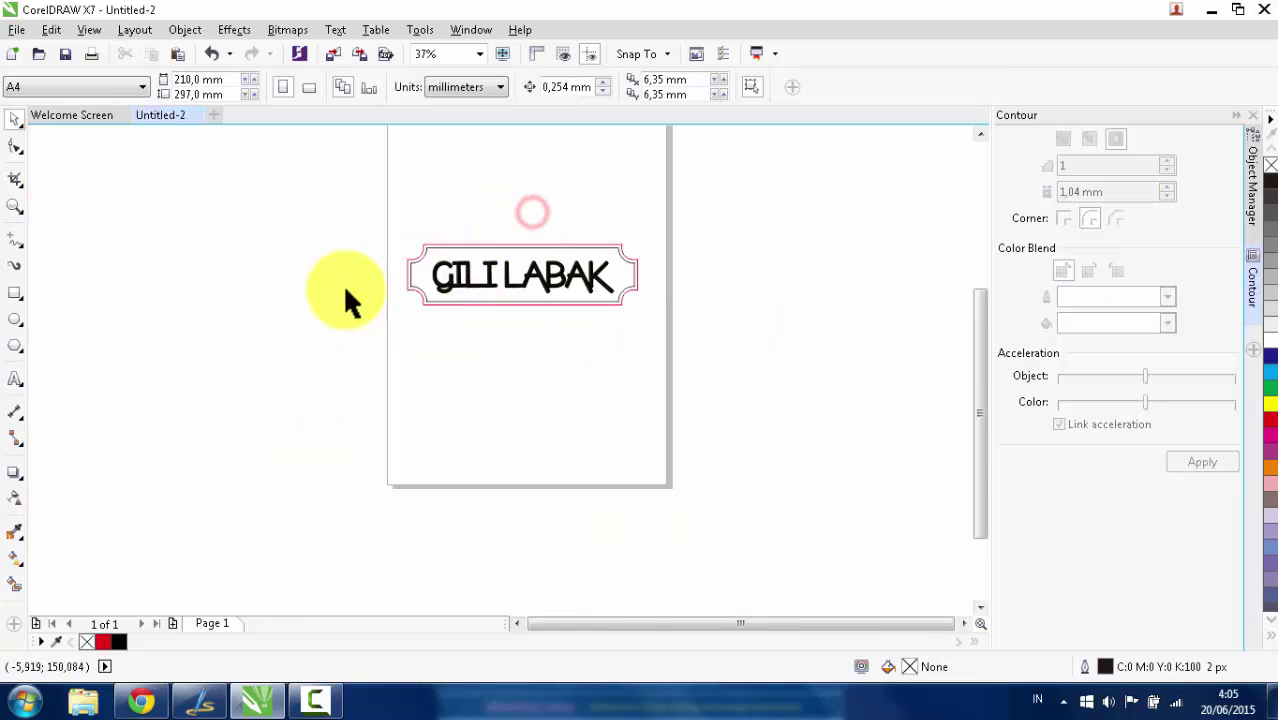
scroll(467, 224, "up", 3)
scroll(452, 200, "down", 4)
scroll(440, 175, "up", 1)
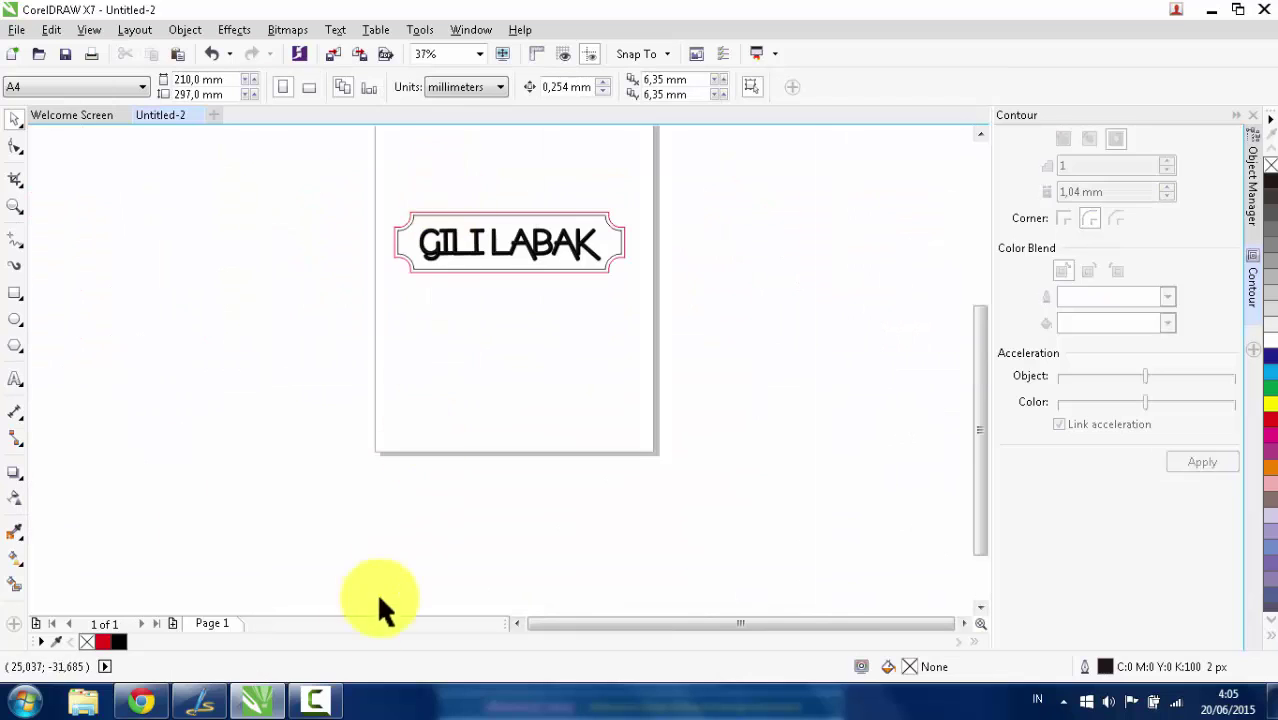
left_click(305, 700)
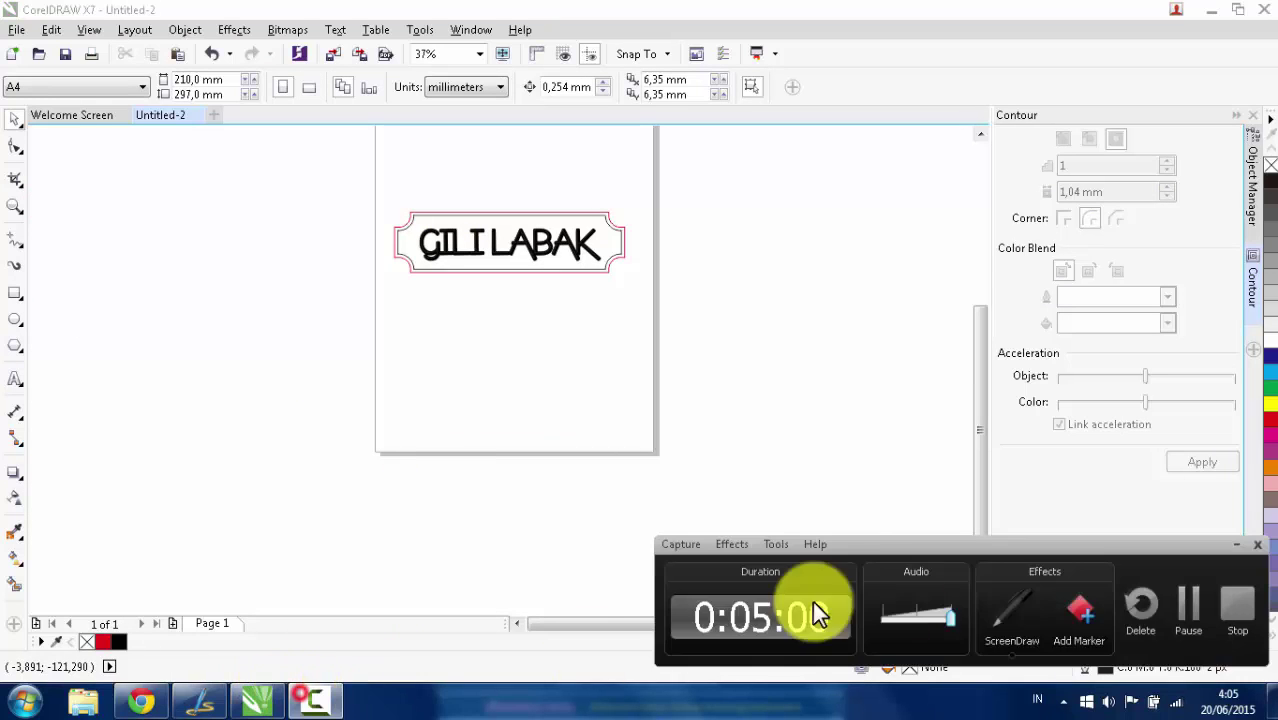
left_click(1185, 612)
Fill the GILI LABAK letters with white inside their black contour and deselect everything.
scroll(488, 210, "up", 2)
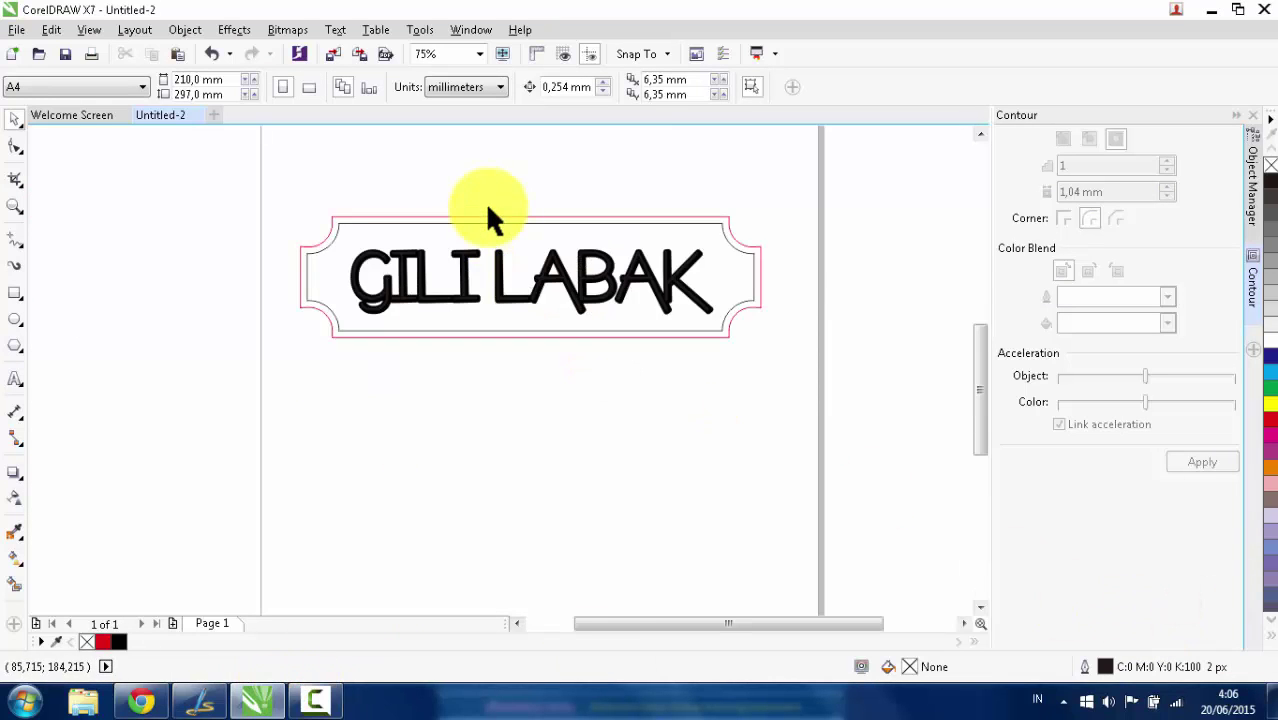
left_click(510, 300)
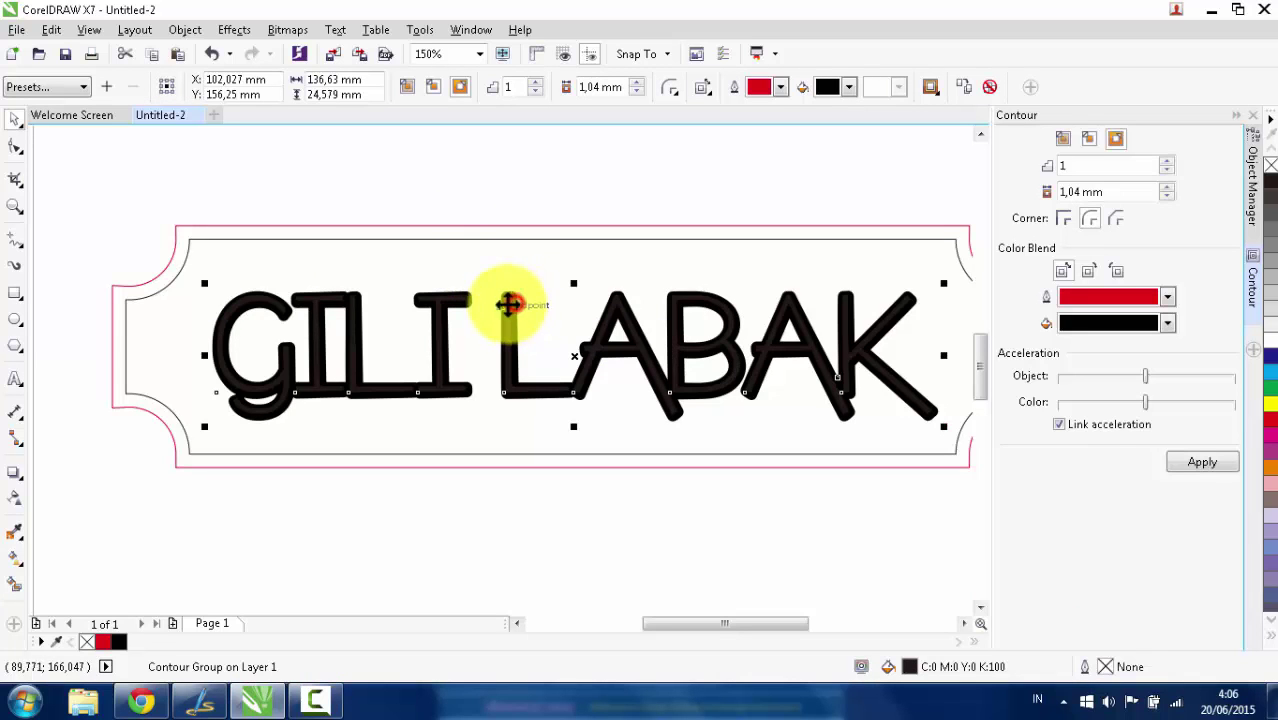
left_click(1265, 347)
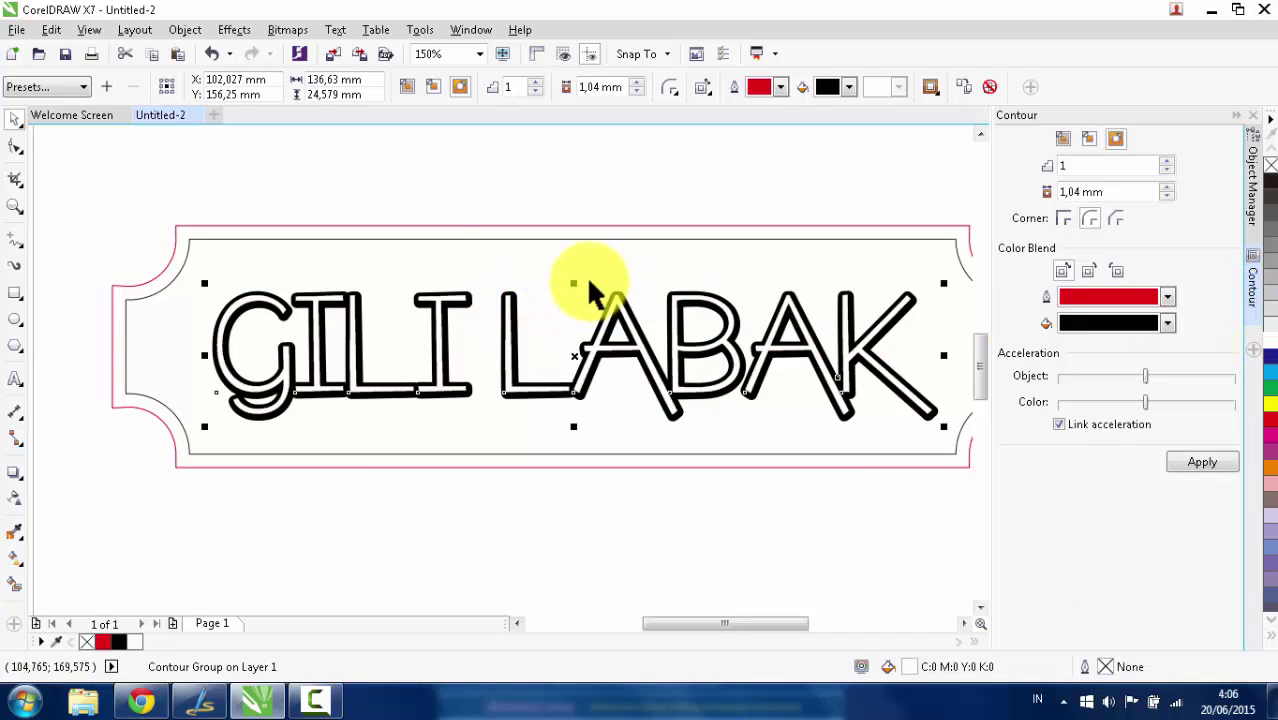
left_click(577, 205)
scroll(373, 237, "down", 1)
scroll(305, 234, "up", 1)
Break the notched label's red contour group apart so its outer and inner outlines are separate objects.
left_click(337, 261)
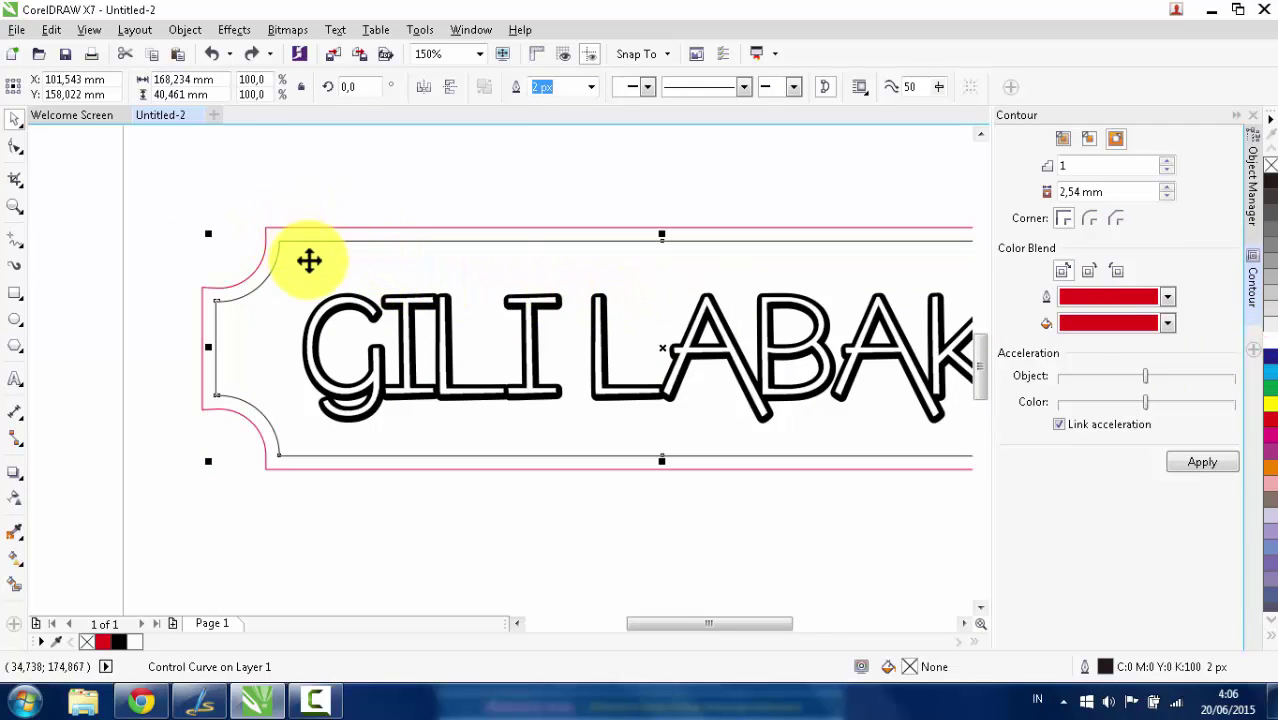
left_click(305, 259)
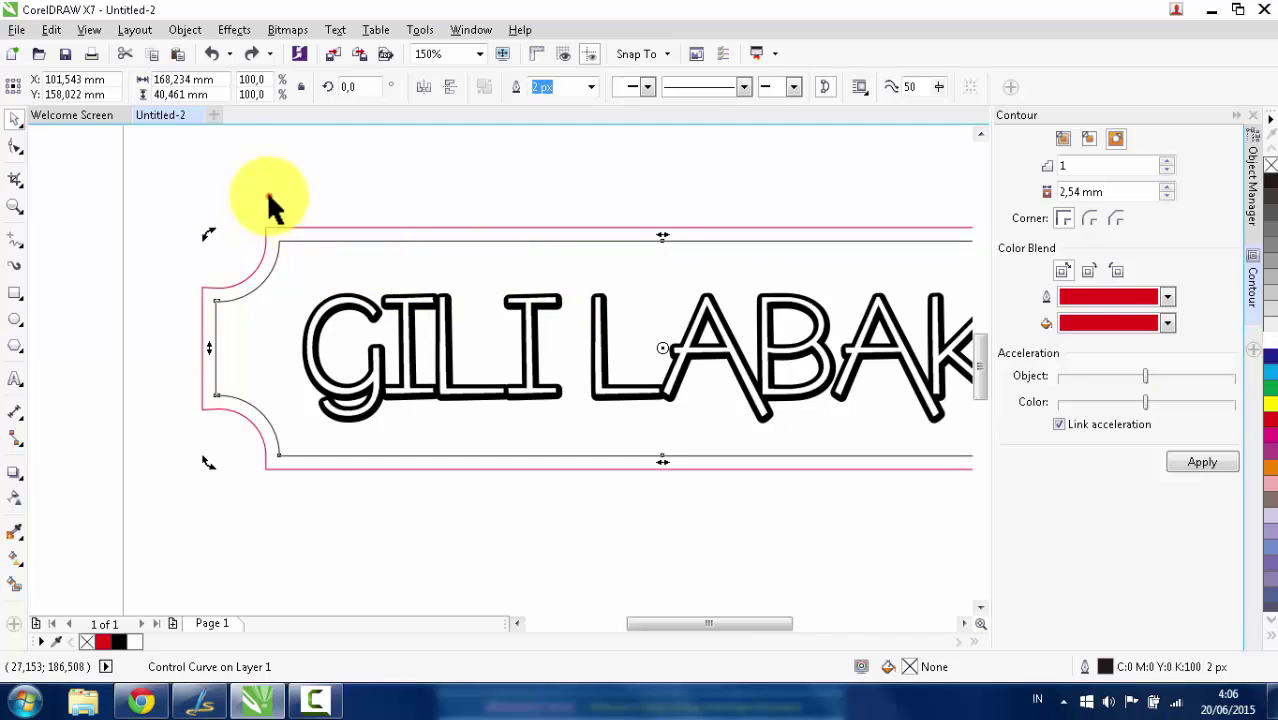
left_click(268, 193)
scroll(288, 220, "up", 1)
left_click(306, 241)
right_click(306, 242)
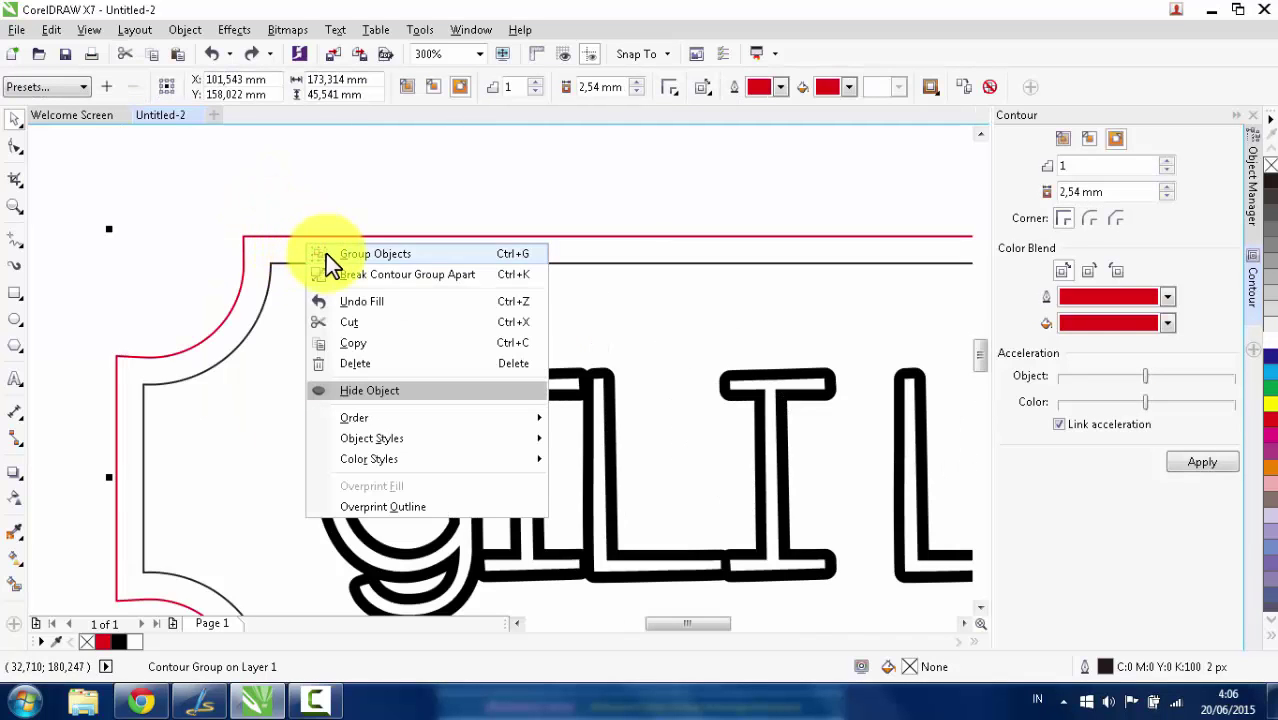
left_click(340, 274)
scroll(435, 220, "down", 3)
scroll(455, 240, "up", 1)
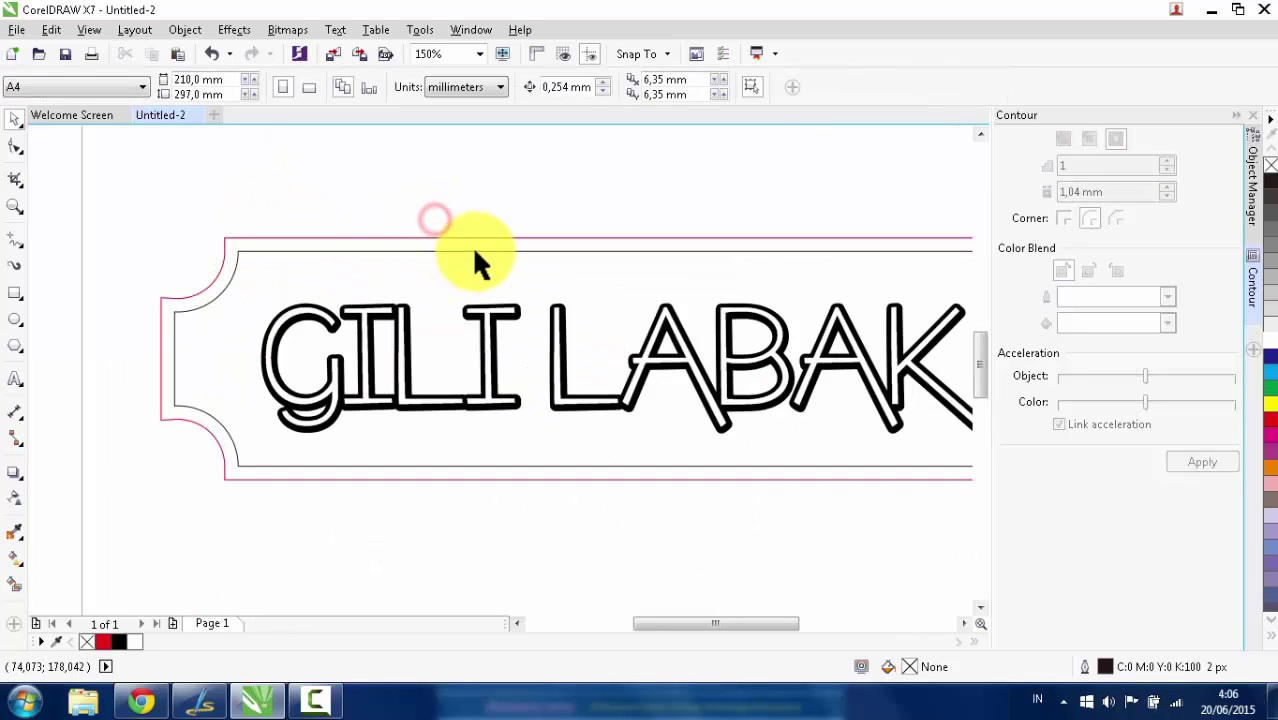
Sample the black of the text contour and fill the band between the label's inner and outer outlines with it.
key("i")
left_click(505, 203)
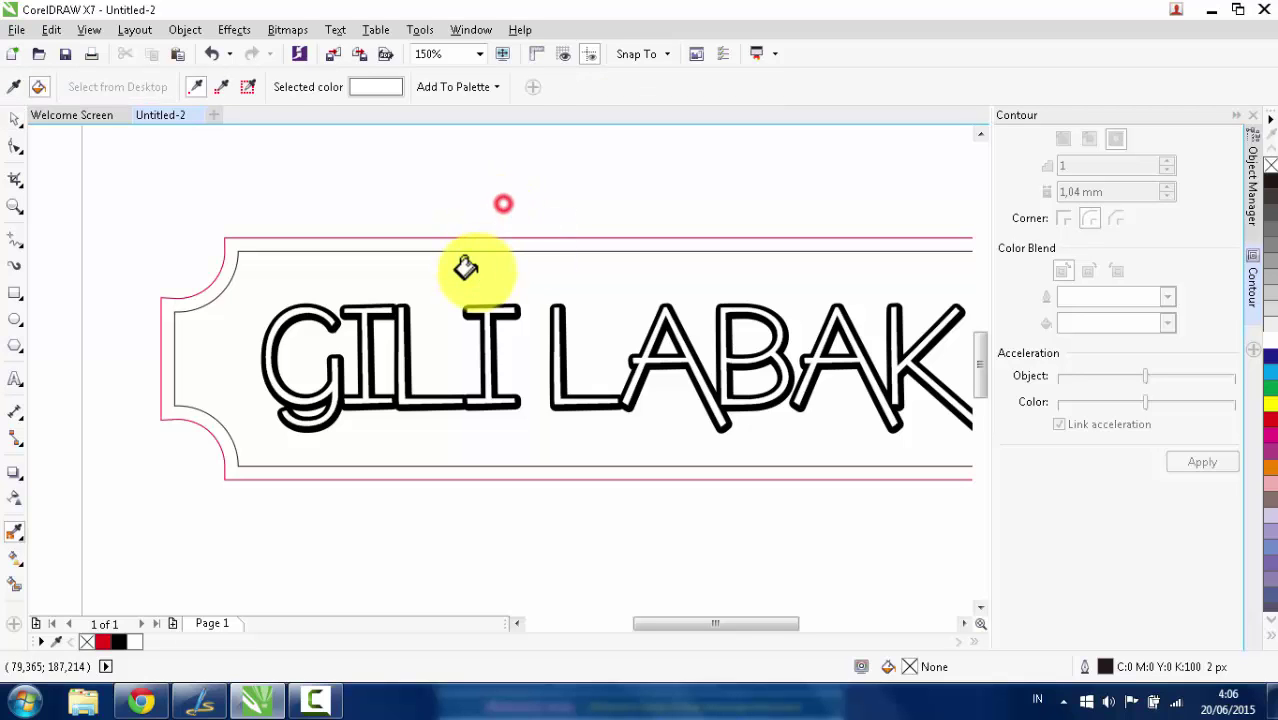
left_click(476, 271)
scroll(455, 274, "up", 2)
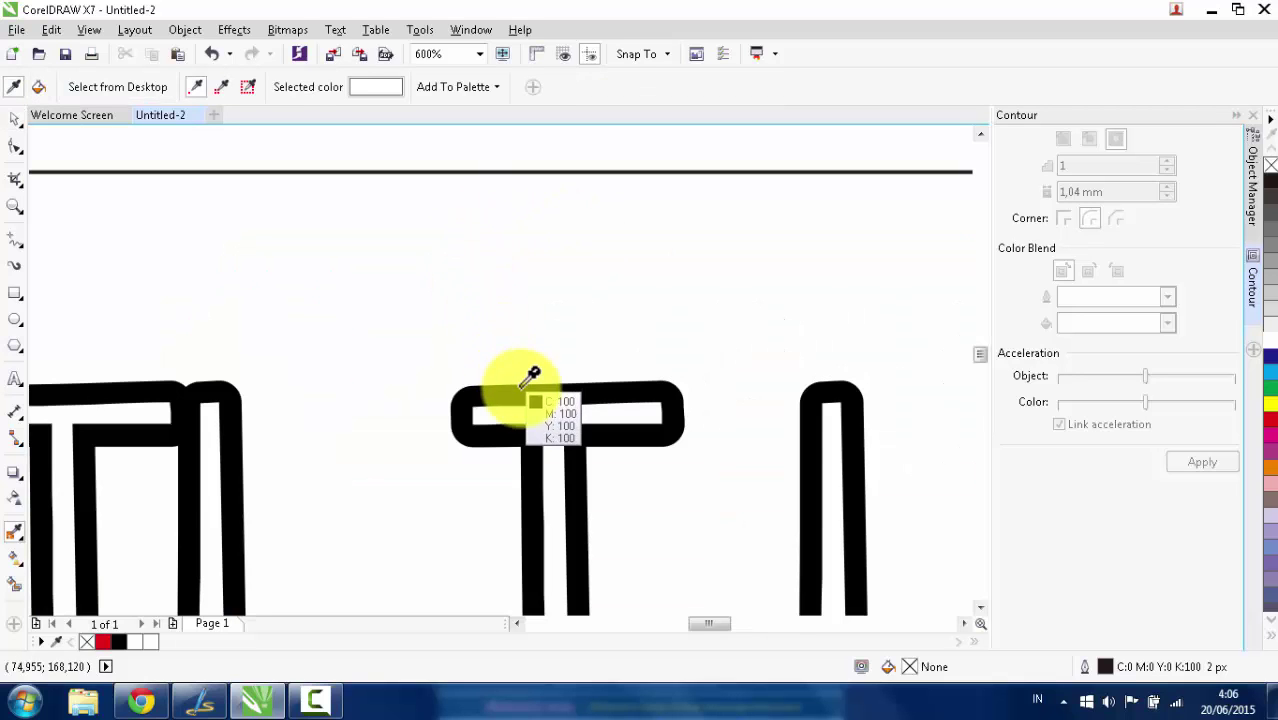
left_click(521, 383)
scroll(465, 248, "down", 1)
scroll(442, 230, "up", 1)
left_click(441, 246)
scroll(441, 246, "down", 4)
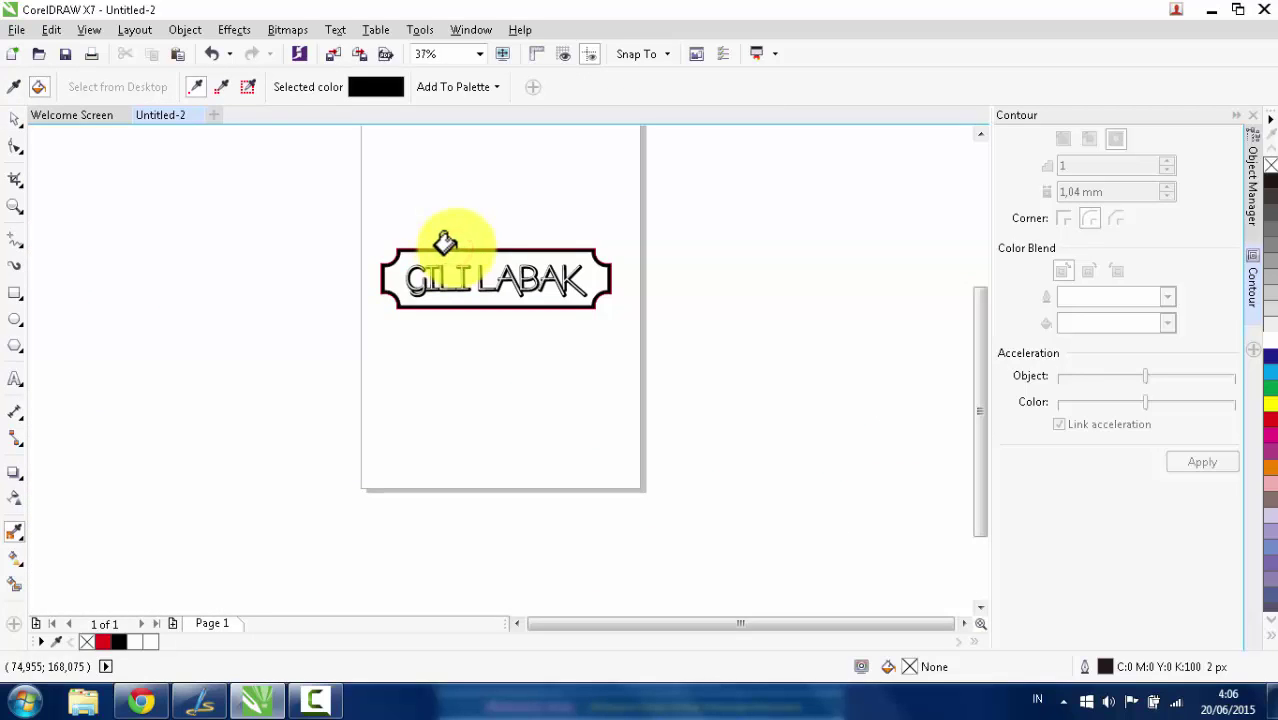
Remove the outlines from all the label's objects and deselect everything.
key("space")
scroll(470, 220, "up", 1)
left_click_drag(272, 219, 766, 481)
left_click(542, 475)
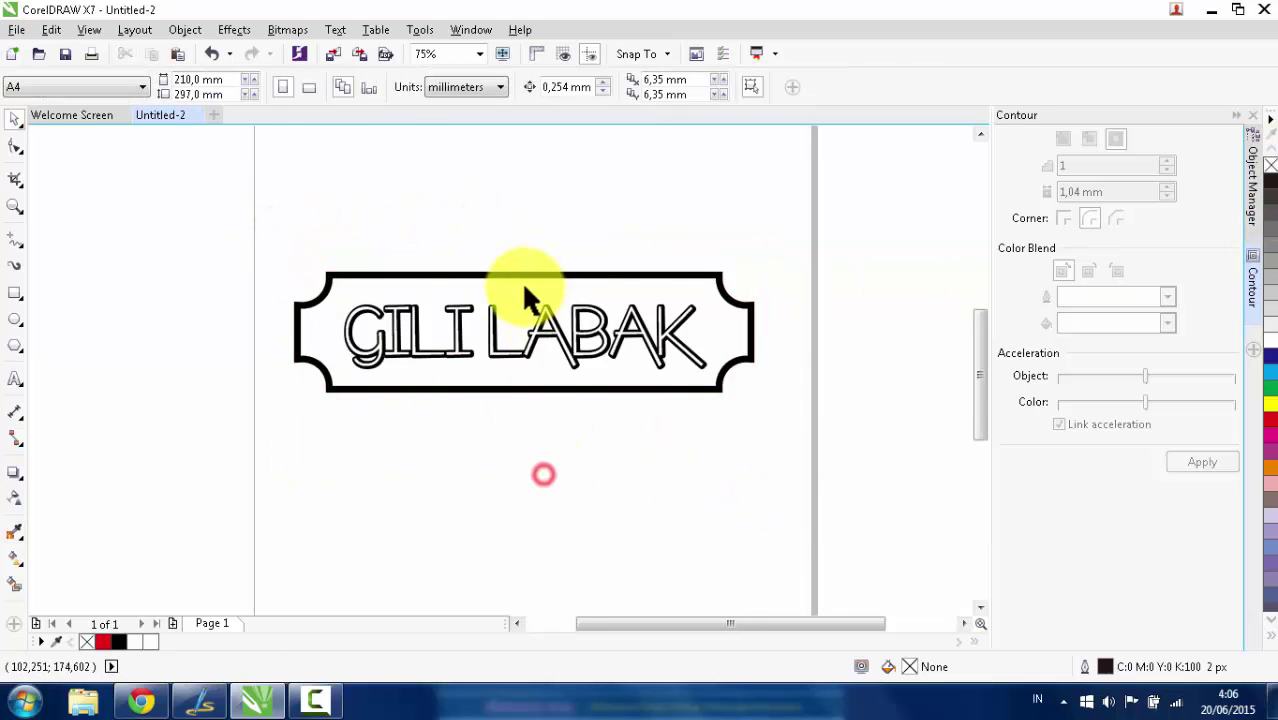
scroll(521, 281, "down", 1)
scroll(523, 280, "up", 1)
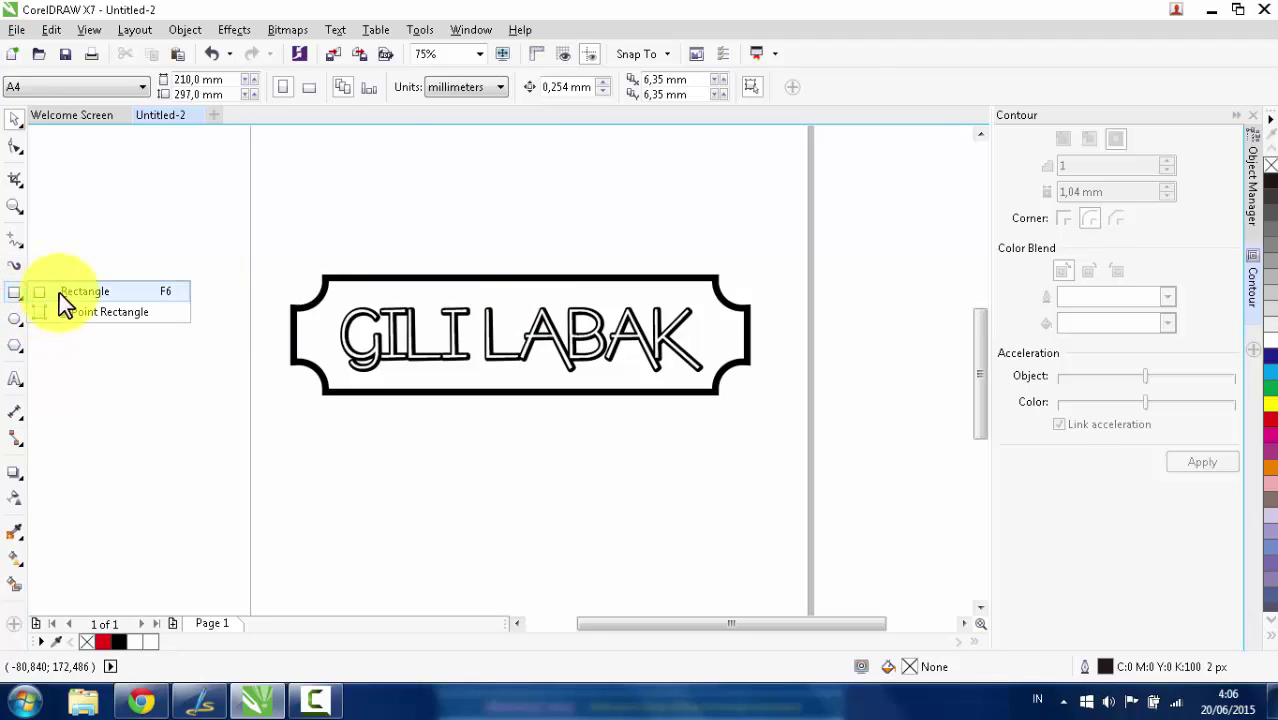
Draw a thin rectangle about 80 mm wide and 2.3 mm high above the label and center it horizontally on the frame.
left_click(60, 291)
scroll(548, 265, "up", 2)
left_click_drag(388, 264, 817, 277)
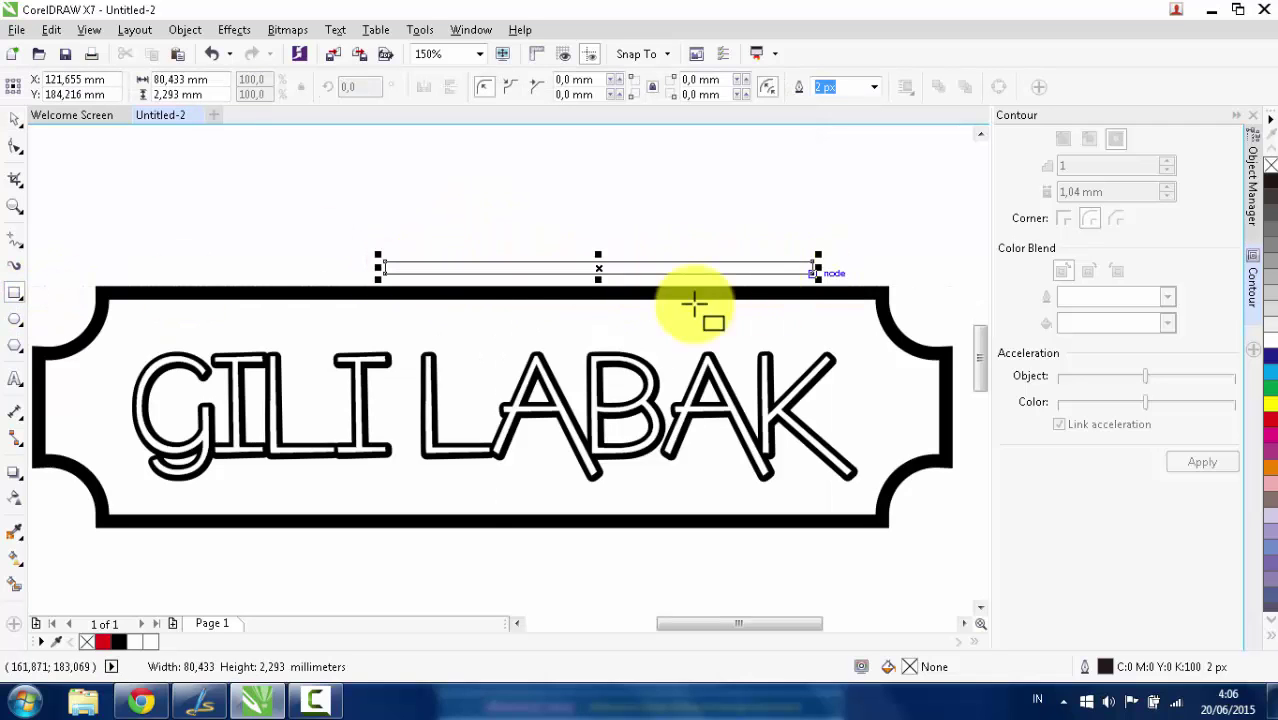
key("space")
left_click(475, 315, "shift")
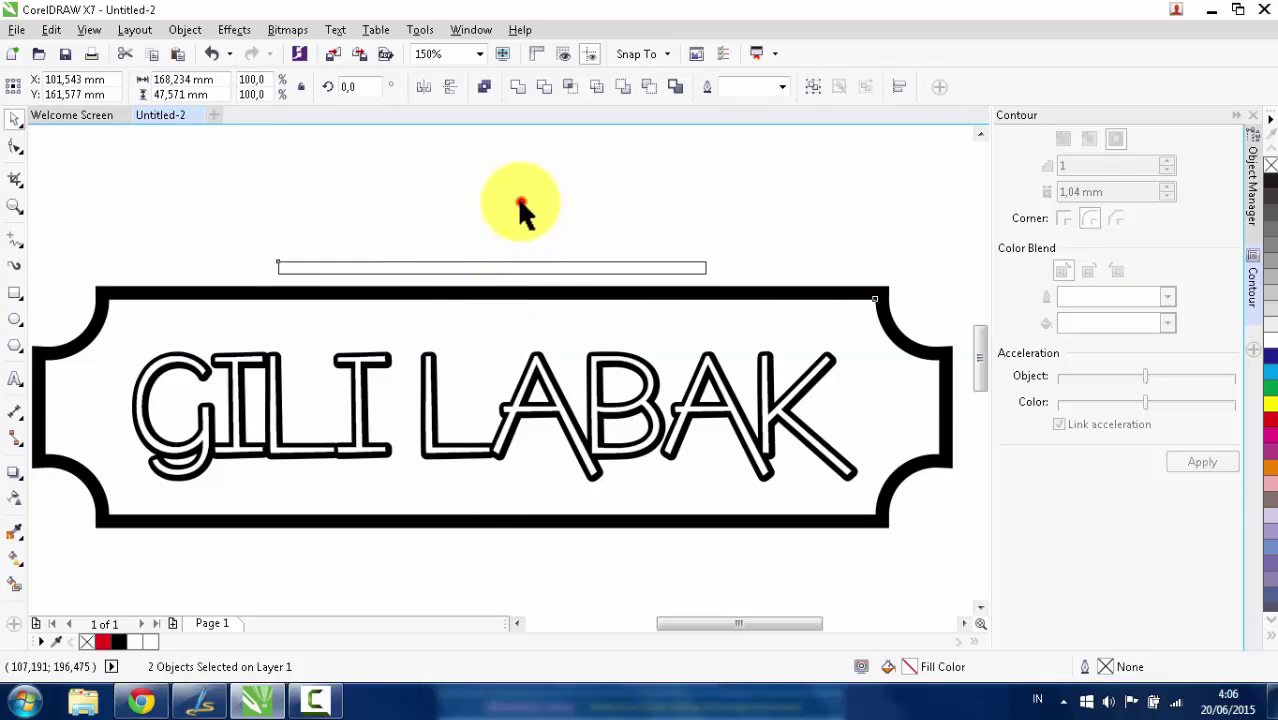
left_click(517, 196)
Duplicate the thin rectangle just above itself and narrow the copy about its center to about 67.6 mm.
scroll(468, 229, "down", 4)
scroll(474, 230, "up", 6)
scroll(507, 300, "down", 1)
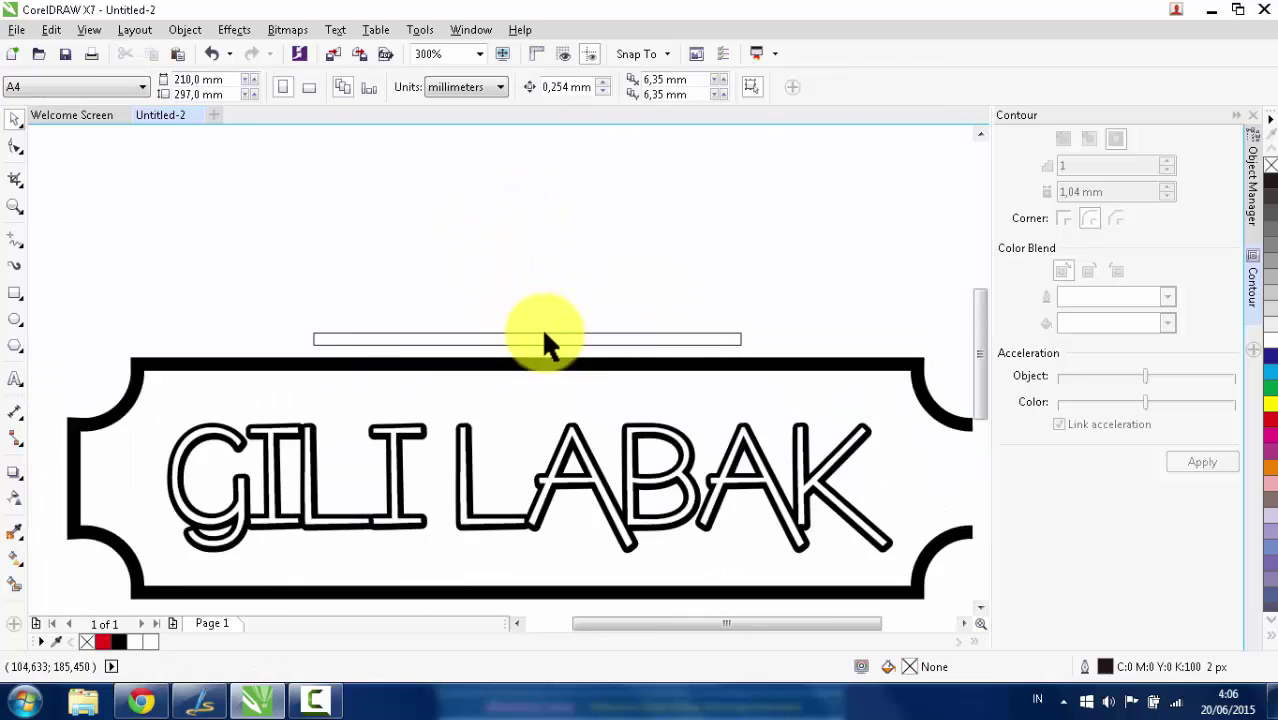
scroll(527, 375, "up", 1)
left_click(505, 368)
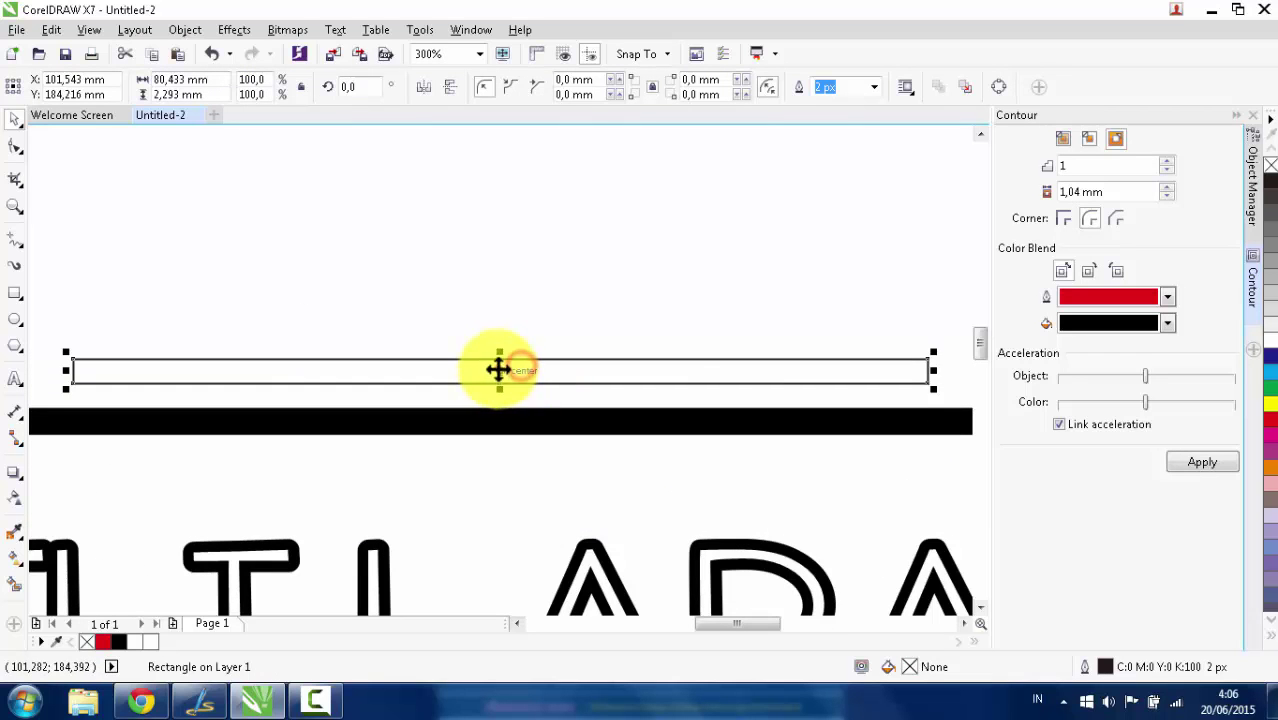
left_click_drag(500, 366, 507, 334)
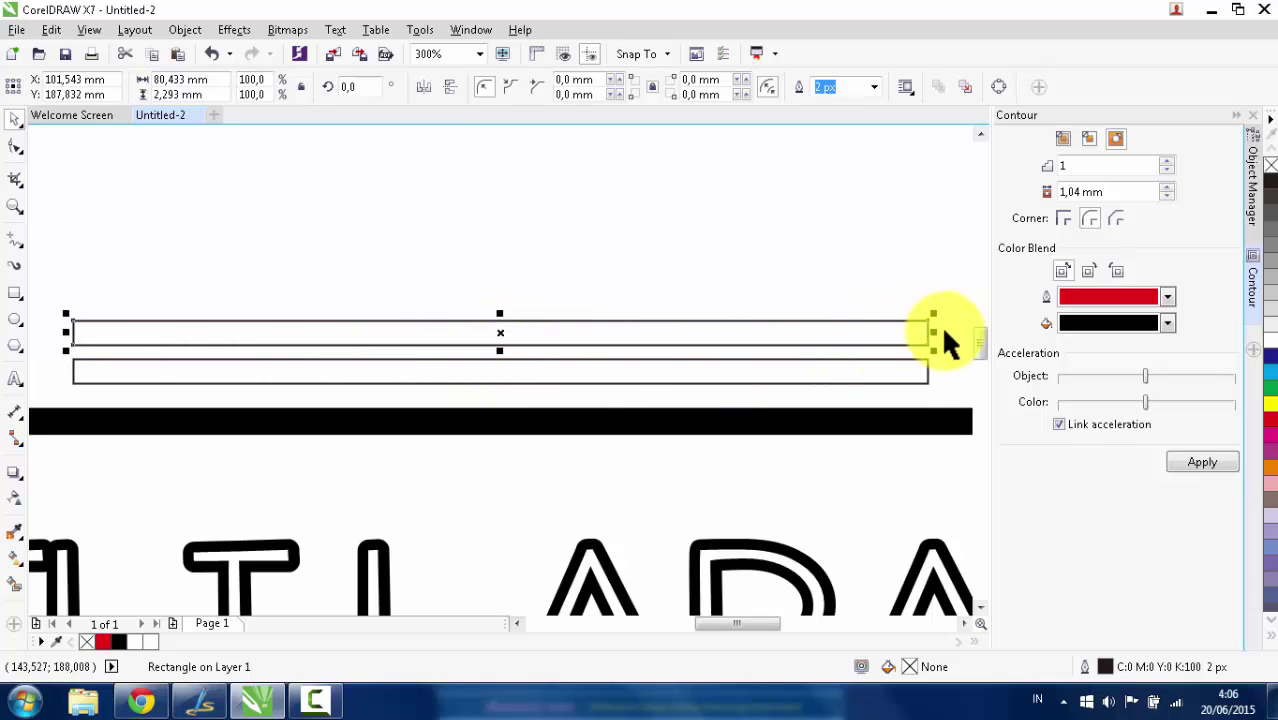
left_click_drag(937, 331, 860, 340)
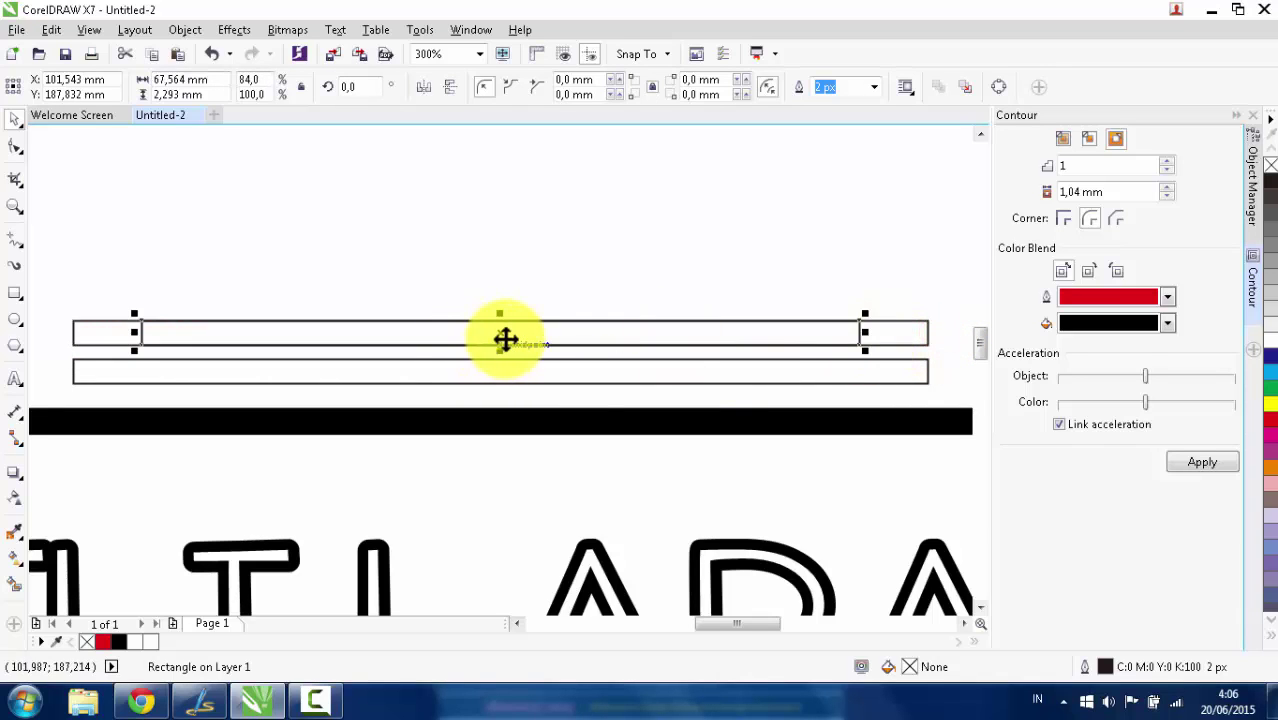
key("ctrl+z")
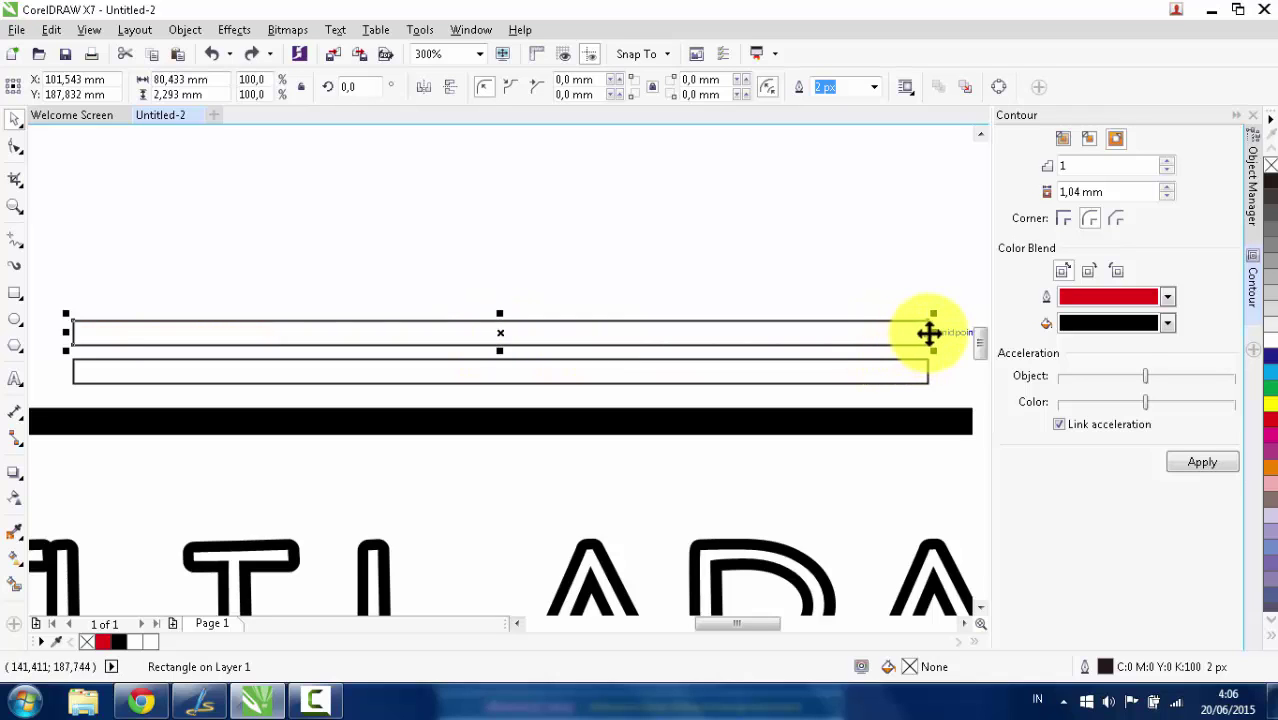
left_click_drag(929, 333, 865, 333)
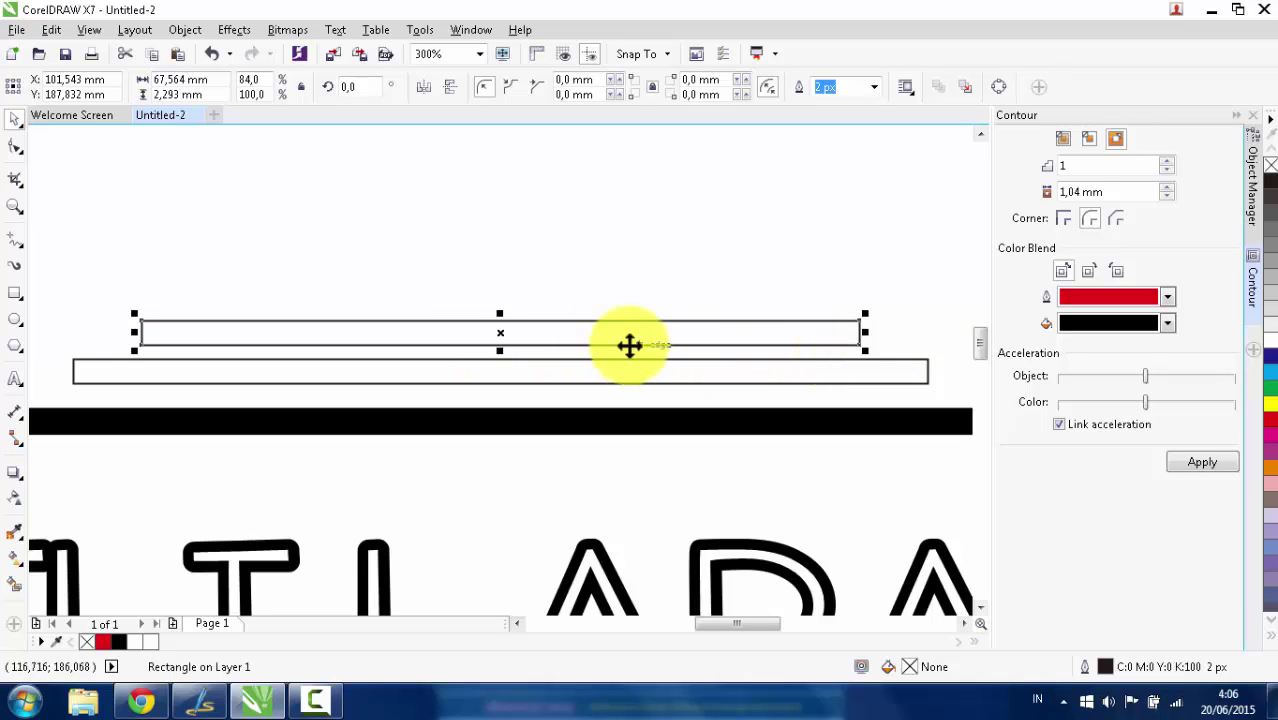
Add a third bar above as a copy of the second, narrowed about its center to about 58 mm.
left_click_drag(499, 337, 513, 297)
left_click_drag(859, 295, 832, 296)
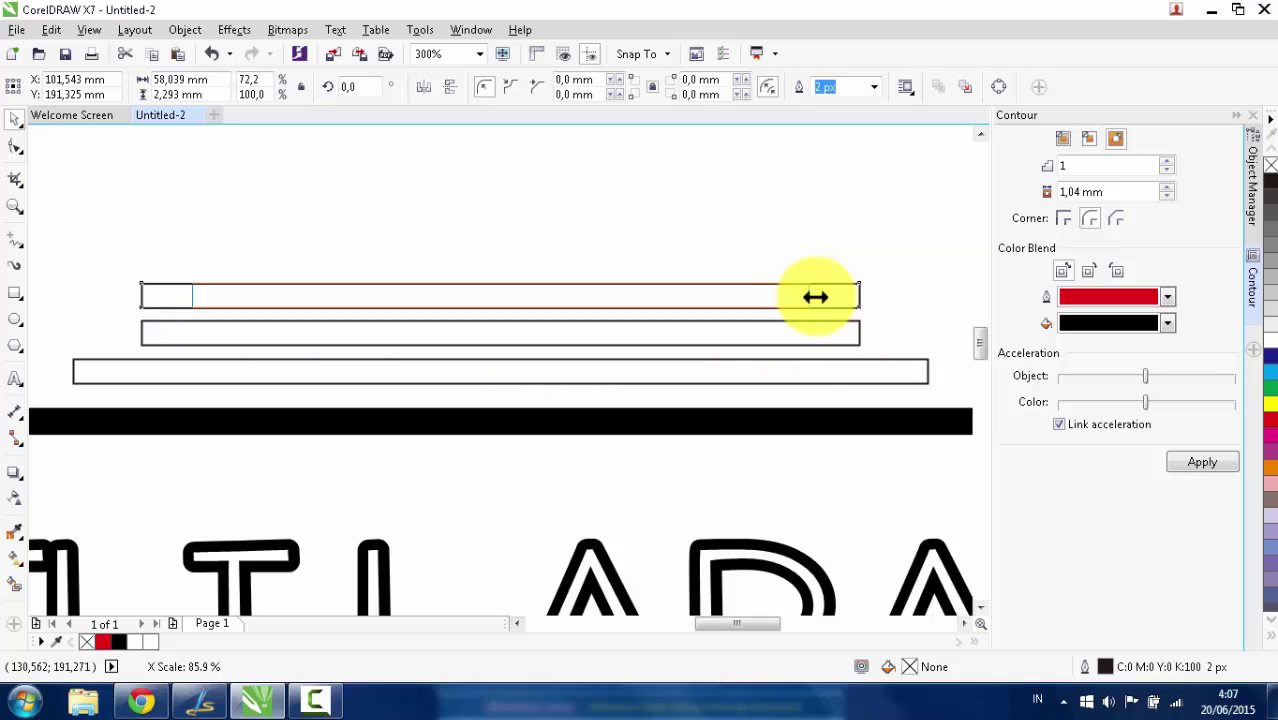
left_click_drag(816, 297, 813, 296)
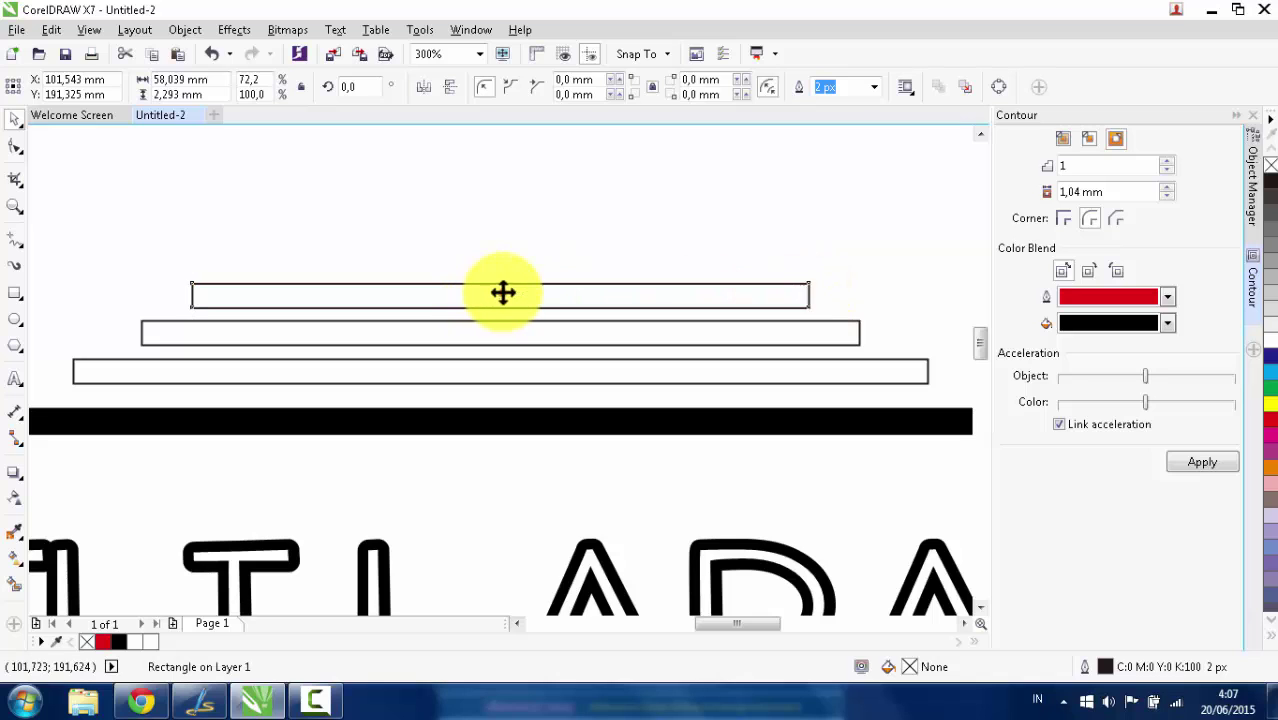
Add a fourth bar on top as a copy of the third, narrow it about its center to about 48.9 mm, and deselect.
left_click_drag(503, 292, 512, 259)
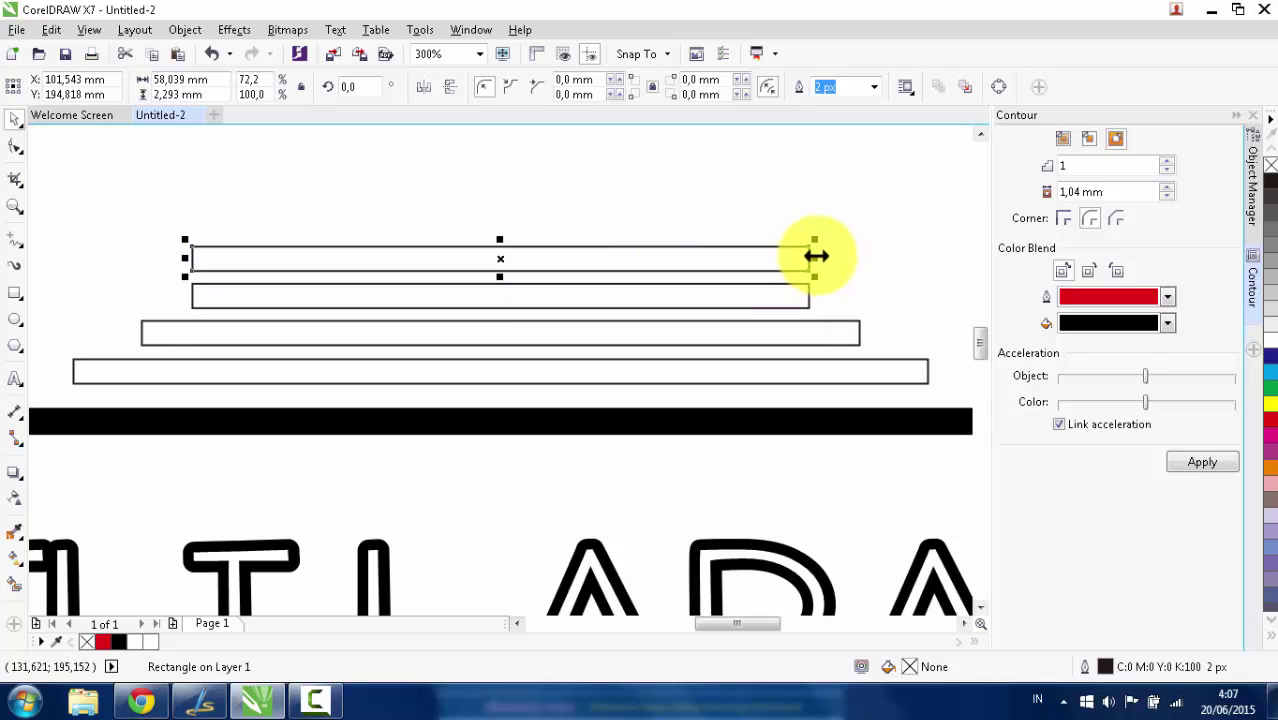
left_click_drag(810, 258, 760, 258)
scroll(450, 205, "down", 4)
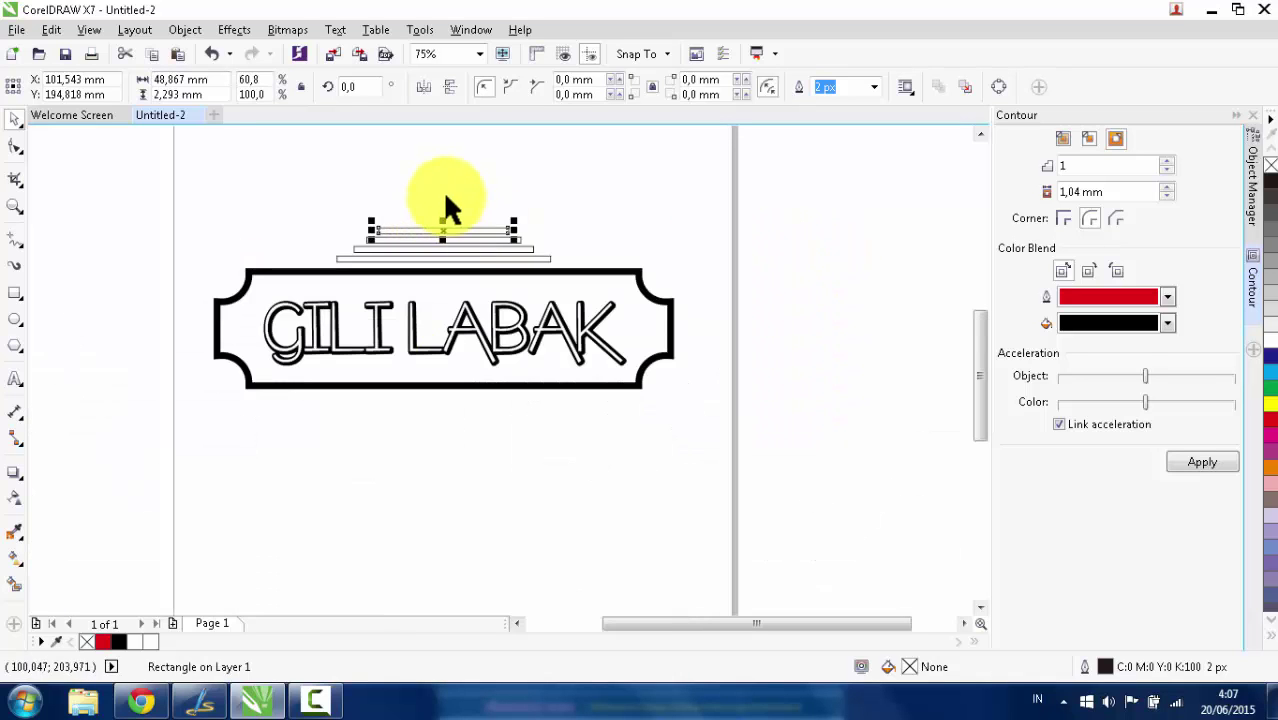
left_click(450, 190)
Create a vertically mirrored copy of the four stacked bars at the label's lower edge.
left_click_drag(478, 285, 594, 269)
scroll(419, 234, "up", 4)
left_click_drag(514, 194, 531, 396)
scroll(518, 215, "down", 4)
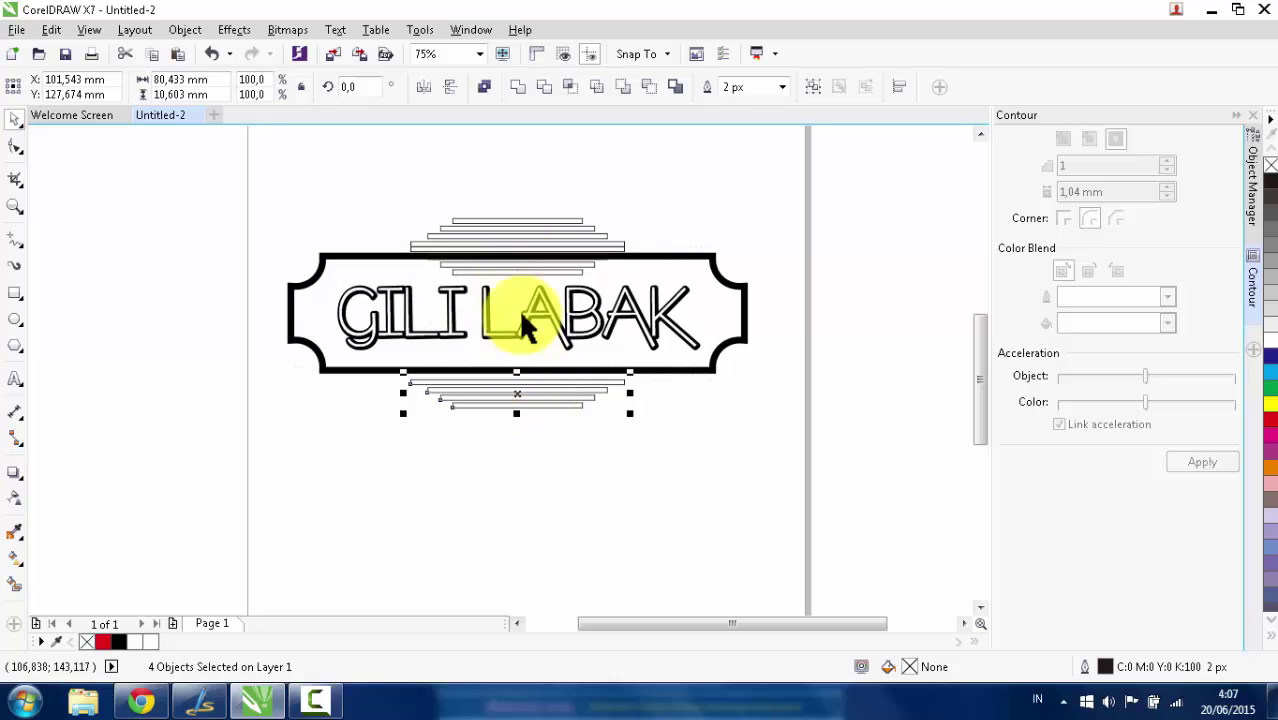
key("ctrl+z")
scroll(518, 238, "up", 2)
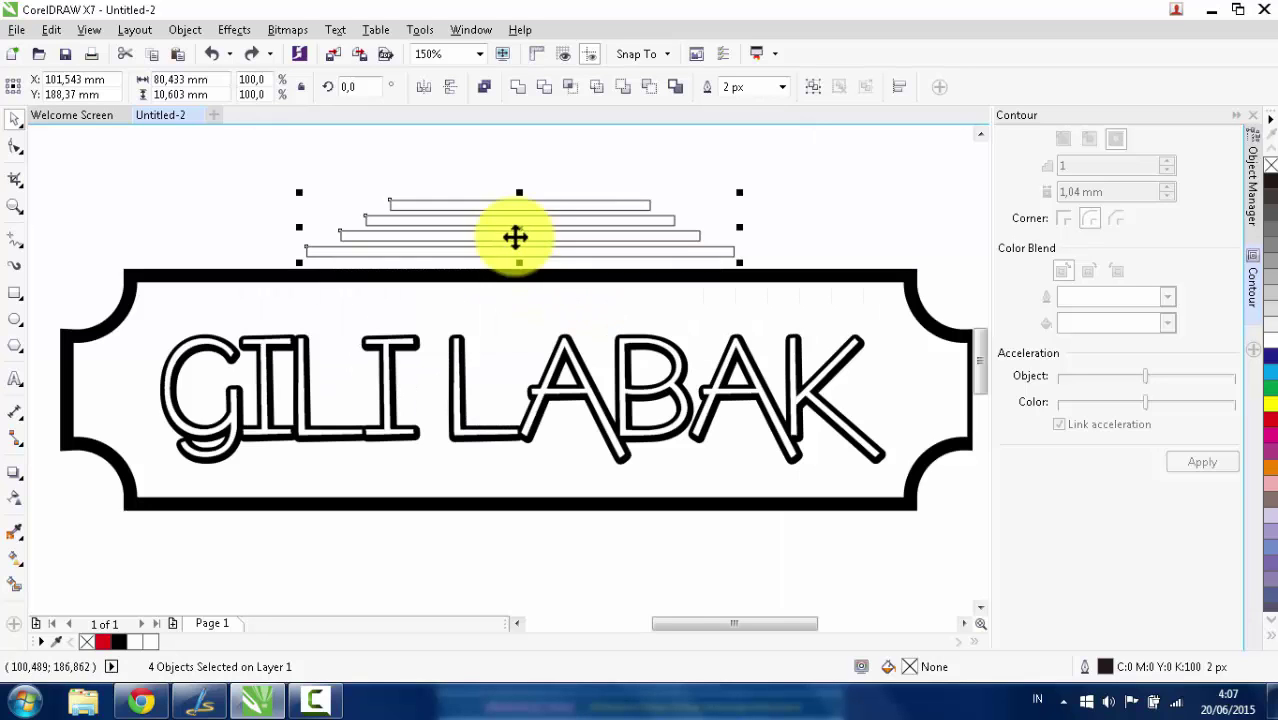
left_click_drag(518, 194, 542, 542)
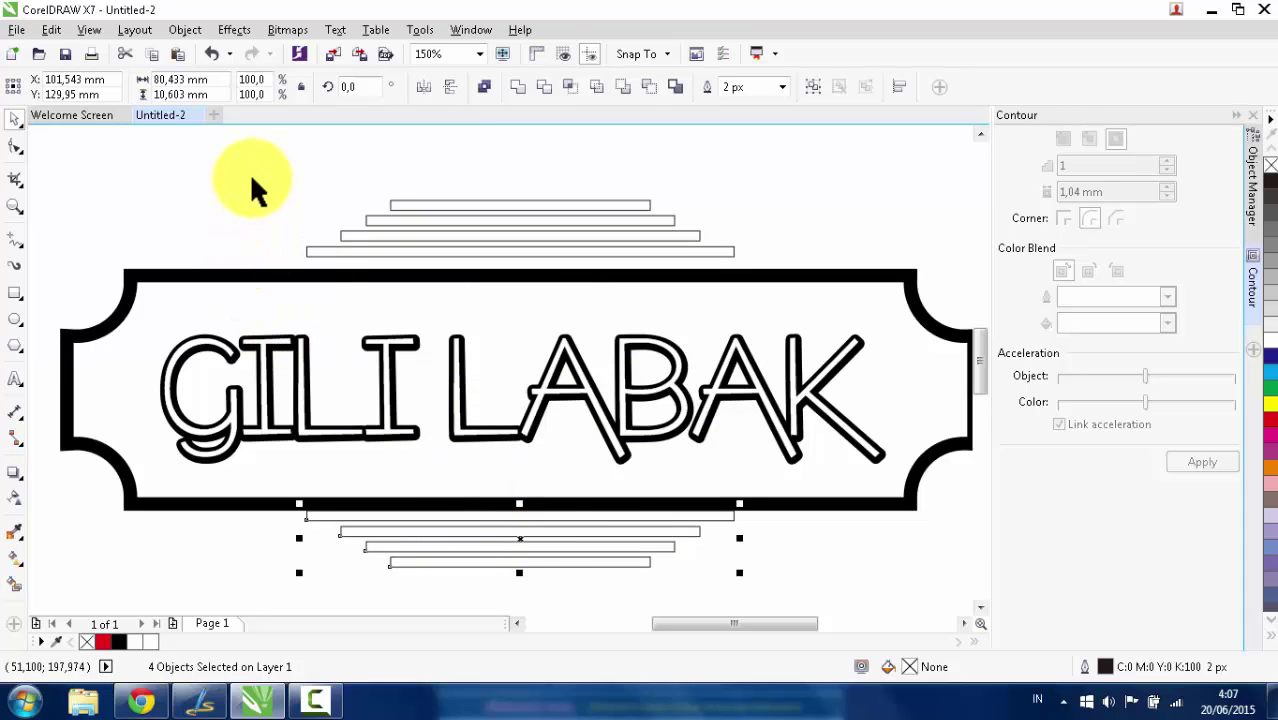
Nudge the mirrored bars down about 2 mm to clear the label's lower edge and deselect them.
key("Down")
key("Down")
key("Down")
key("Down")
key("Down")
key("Down")
key("Down")
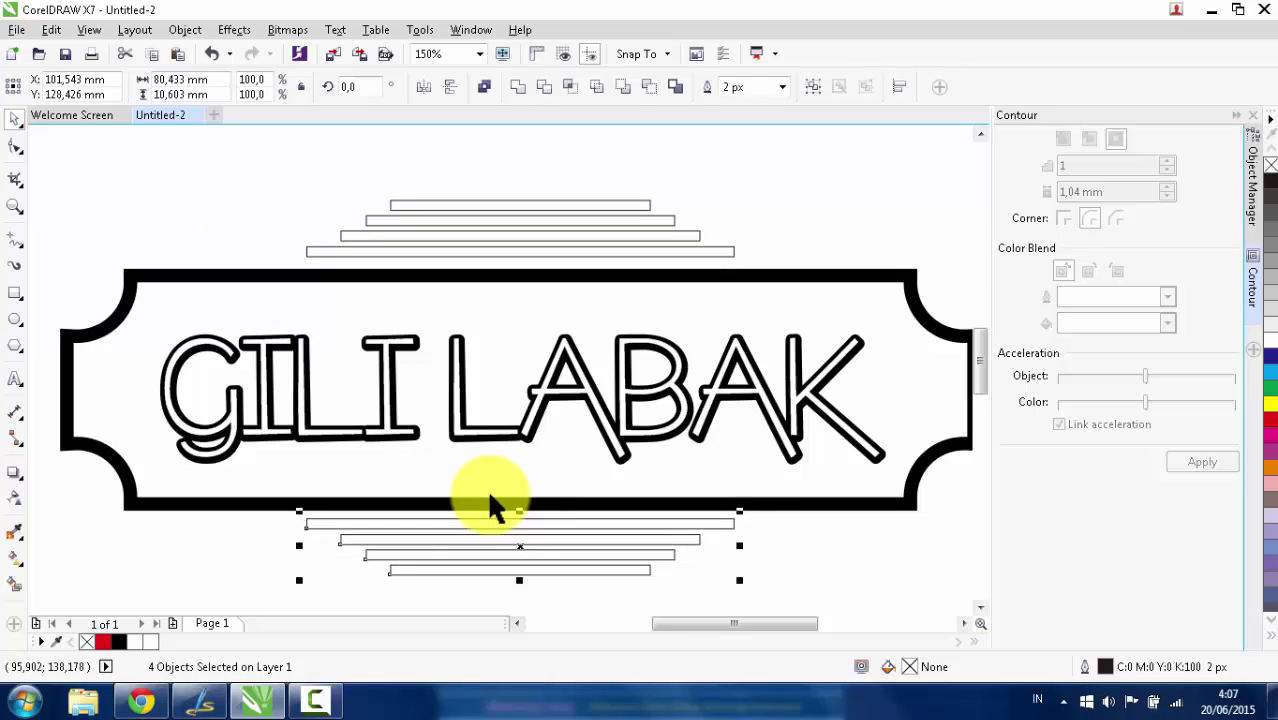
scroll(414, 368, "down", 2)
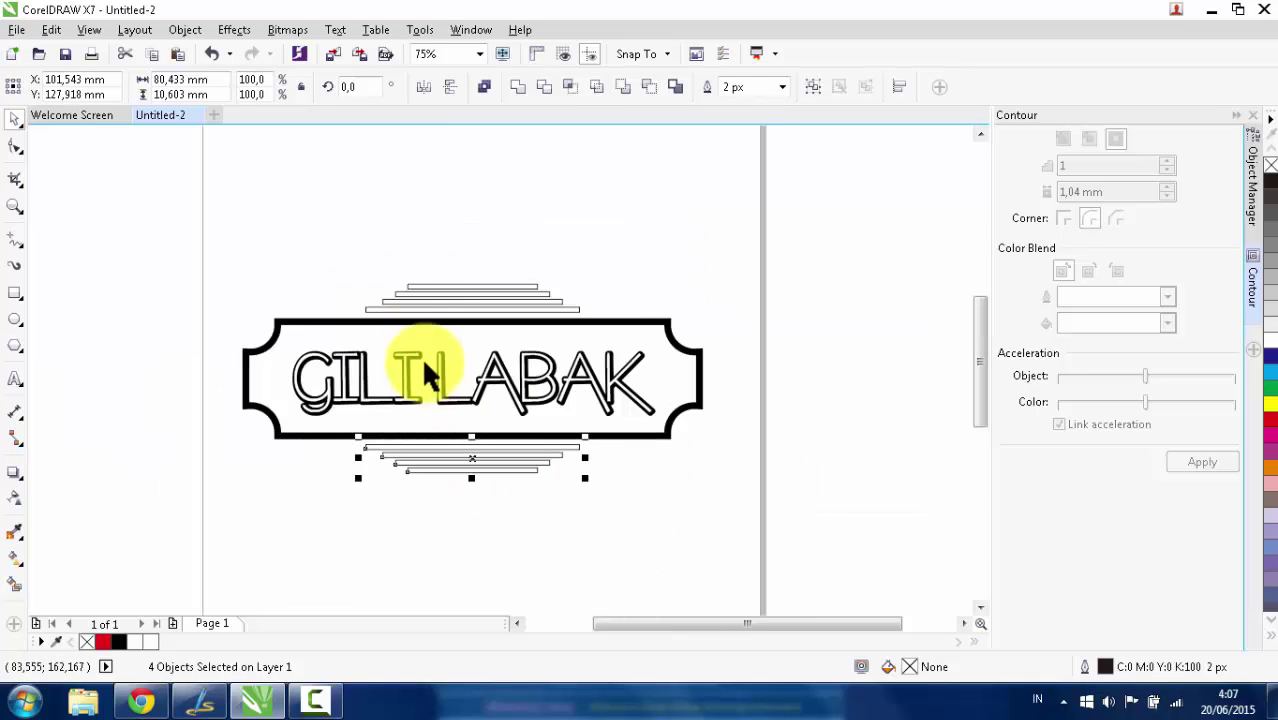
left_click(394, 221)
Sample the frame's black and fill the four bars above the label with it.
scroll(411, 239, "down", 3)
scroll(336, 211, "up", 3)
scroll(336, 211, "up", 2)
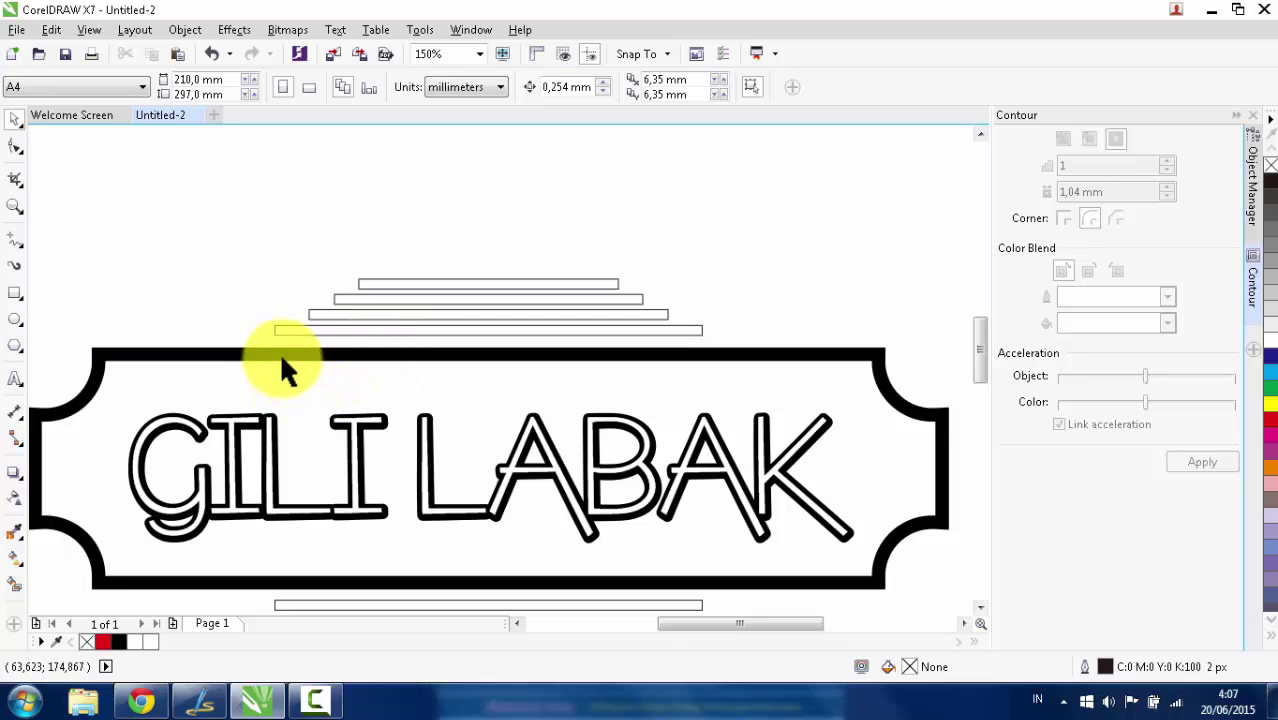
scroll(296, 335, "up", 2)
scroll(342, 375, "up", 2)
key("i")
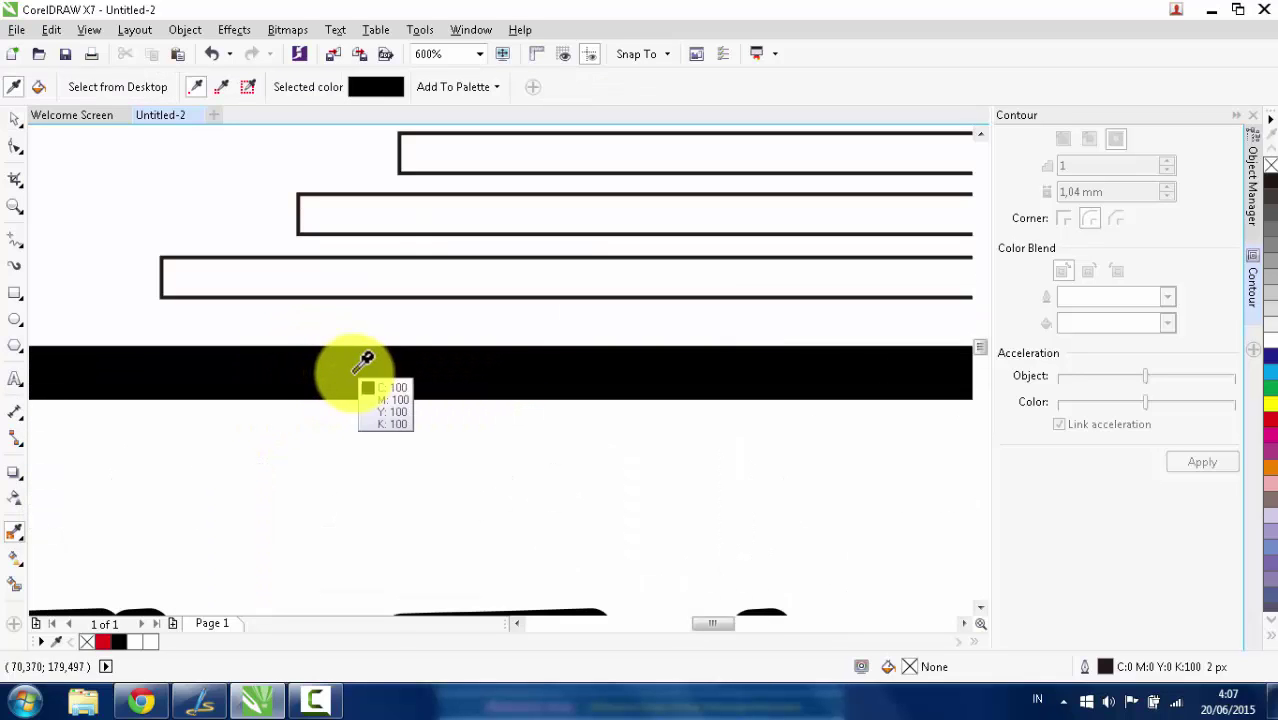
left_click(356, 373)
left_click(385, 277)
scroll(434, 214, "down", 5)
scroll(448, 217, "up", 5)
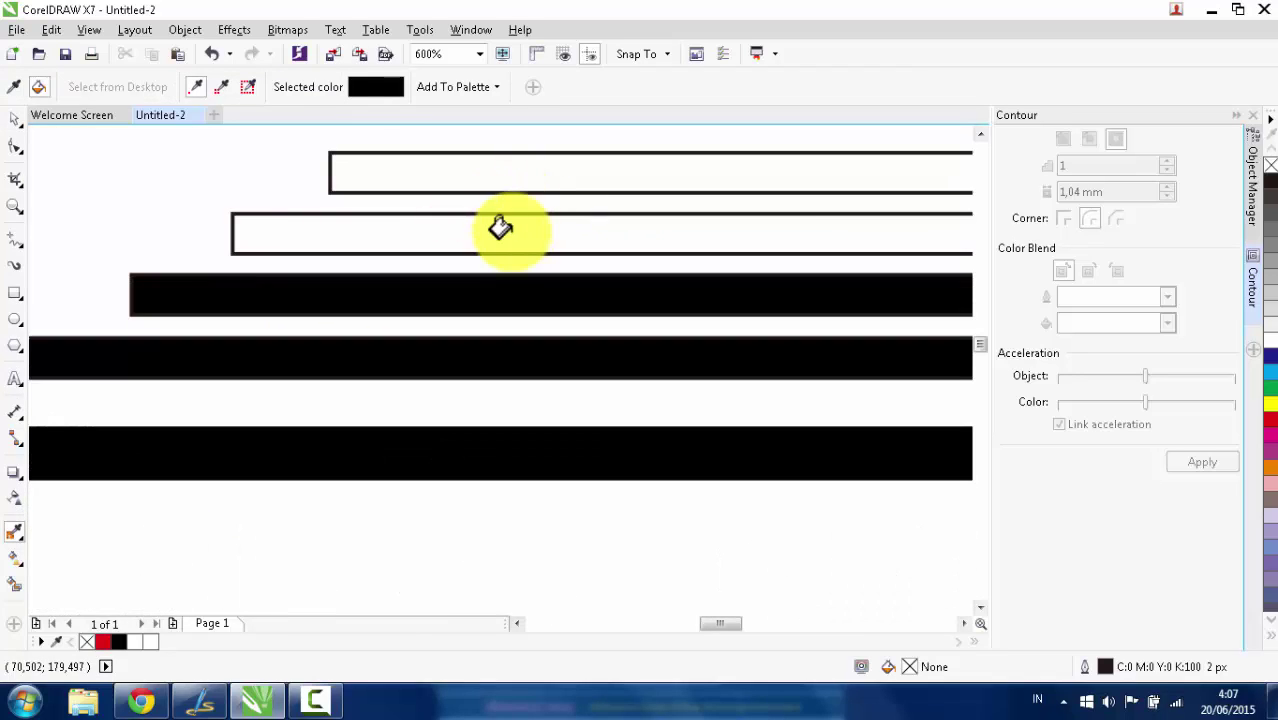
left_click(511, 231)
left_click(507, 187)
Fill the four bars below the label with the same sampled black and leave the fill tool with nothing selected.
scroll(491, 190, "down", 8)
scroll(500, 350, "up", 6)
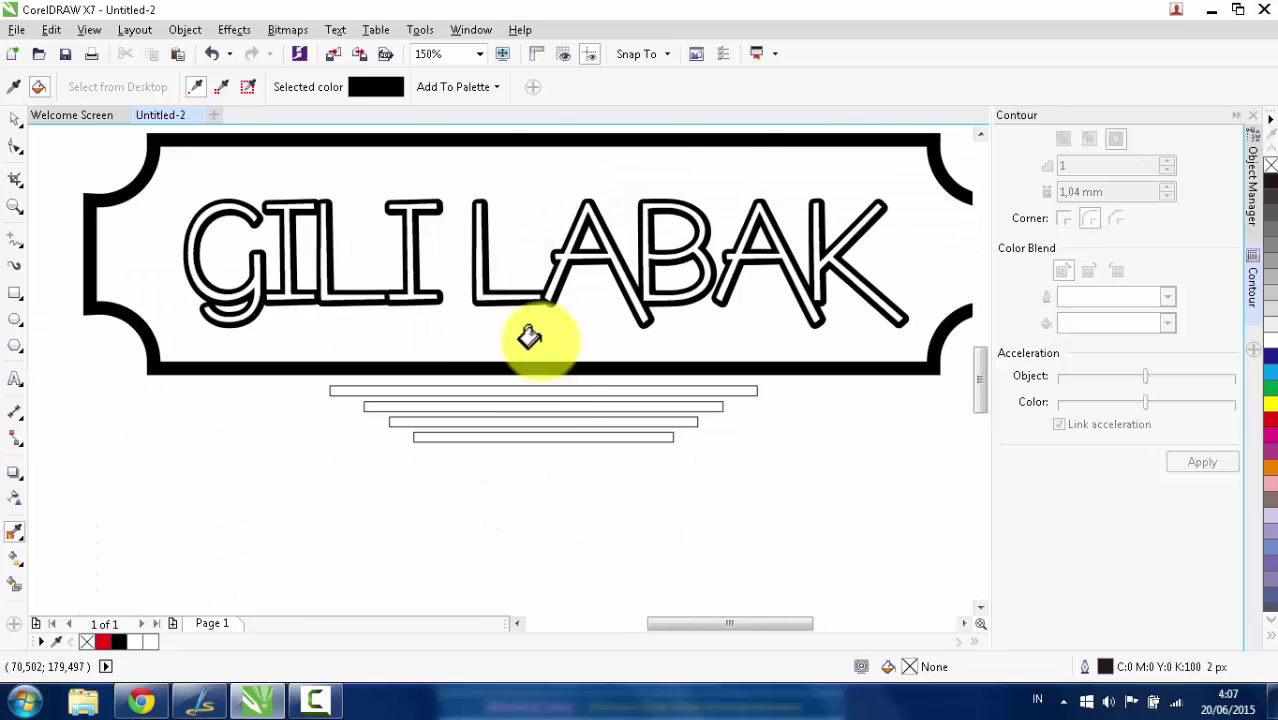
left_click(556, 476)
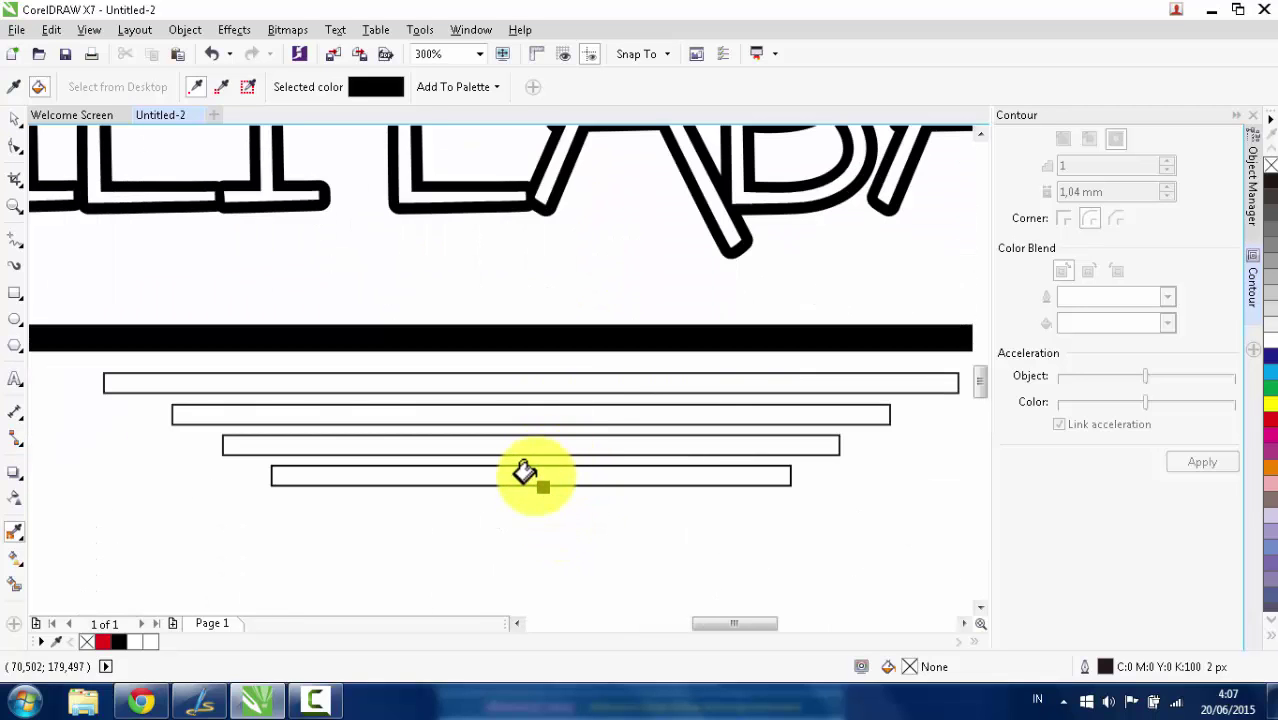
left_click(536, 474)
left_click(537, 445)
left_click(540, 405)
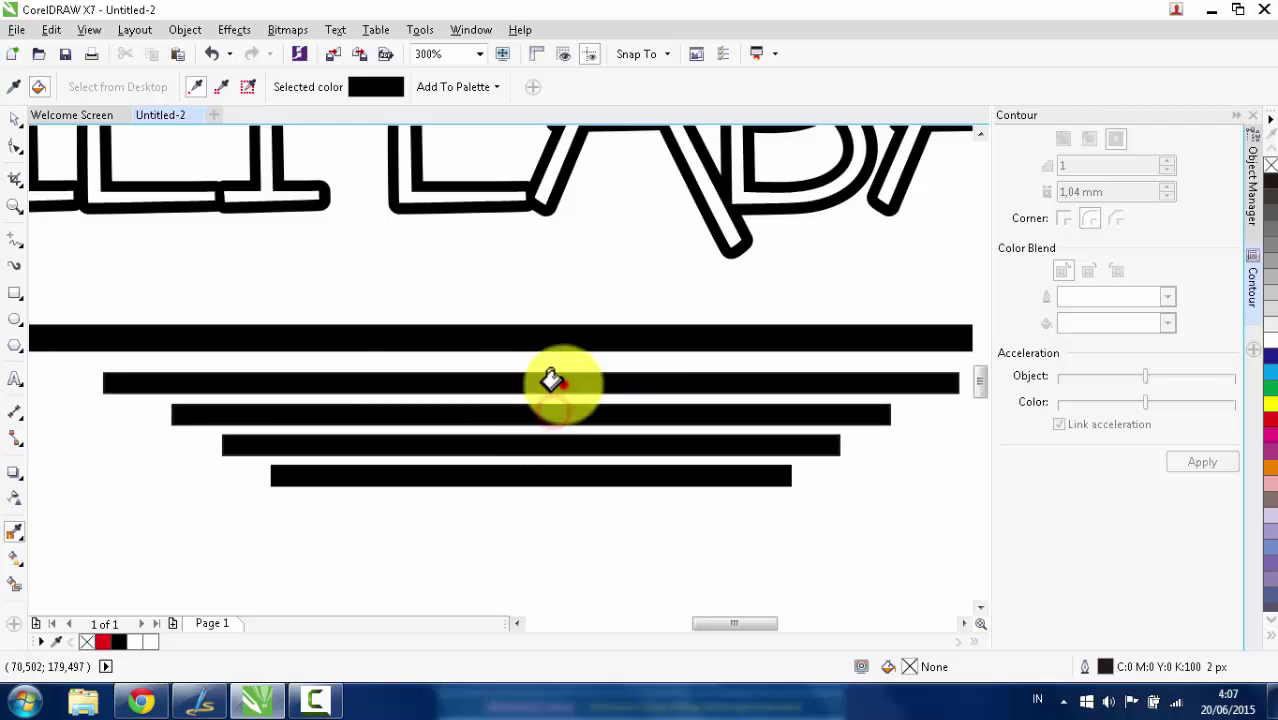
key("shift+F4")
key("space")
left_click(694, 199)
Increase the offset of the GILI LABAK text's contour to 1,54 mm, apply it and deselect the text.
scroll(616, 274, "down", 1)
scroll(625, 235, "up", 1)
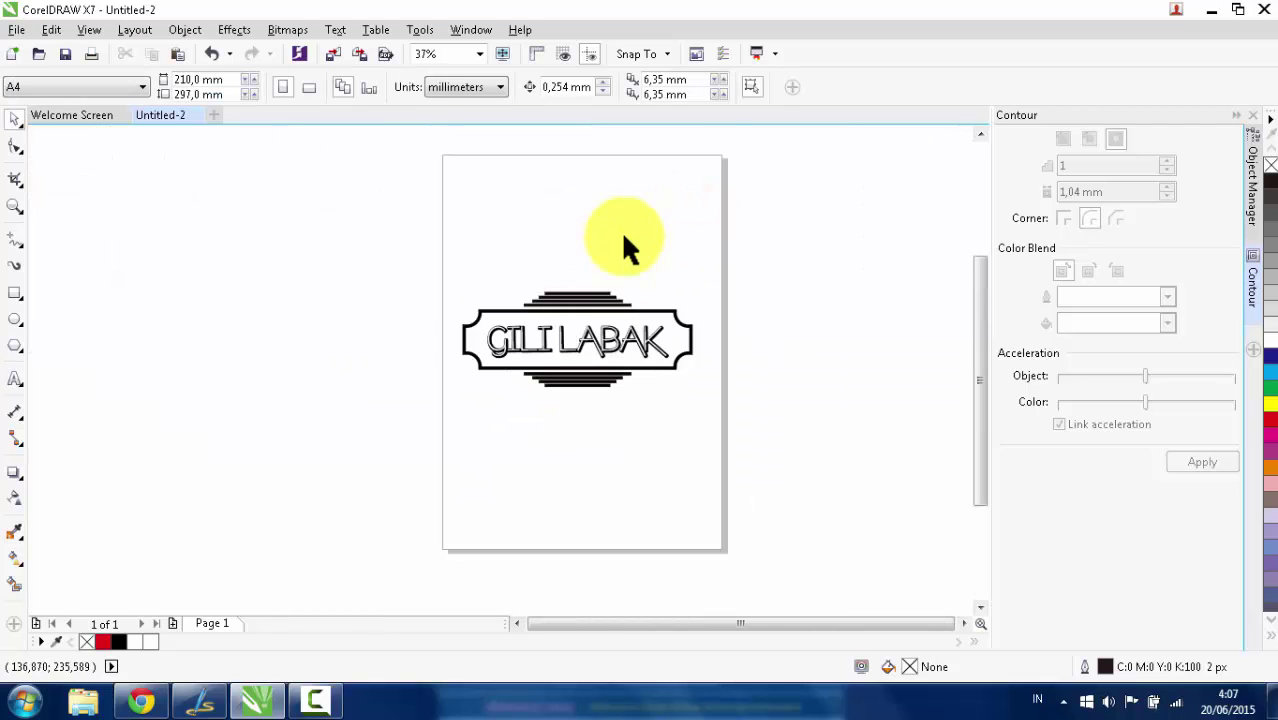
scroll(627, 322, "up", 1)
scroll(628, 323, "down", 1)
scroll(597, 333, "up", 1)
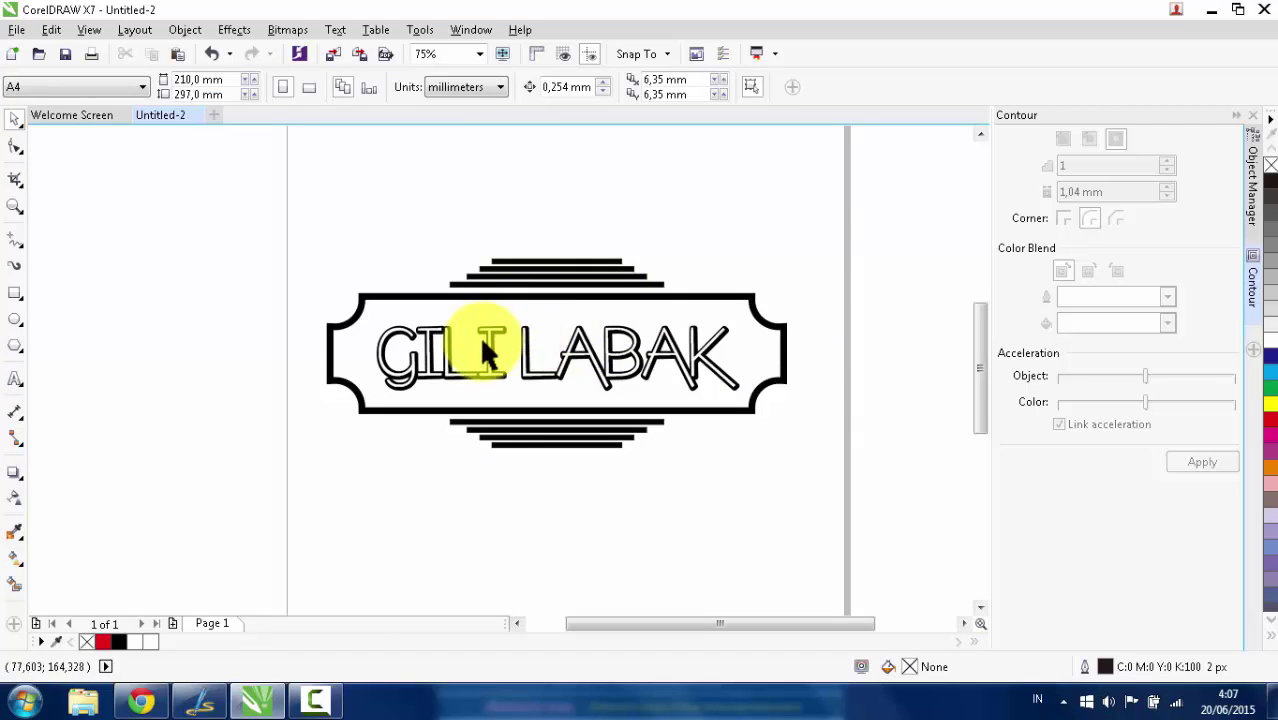
scroll(489, 329, "up", 1)
scroll(387, 326, "down", 1)
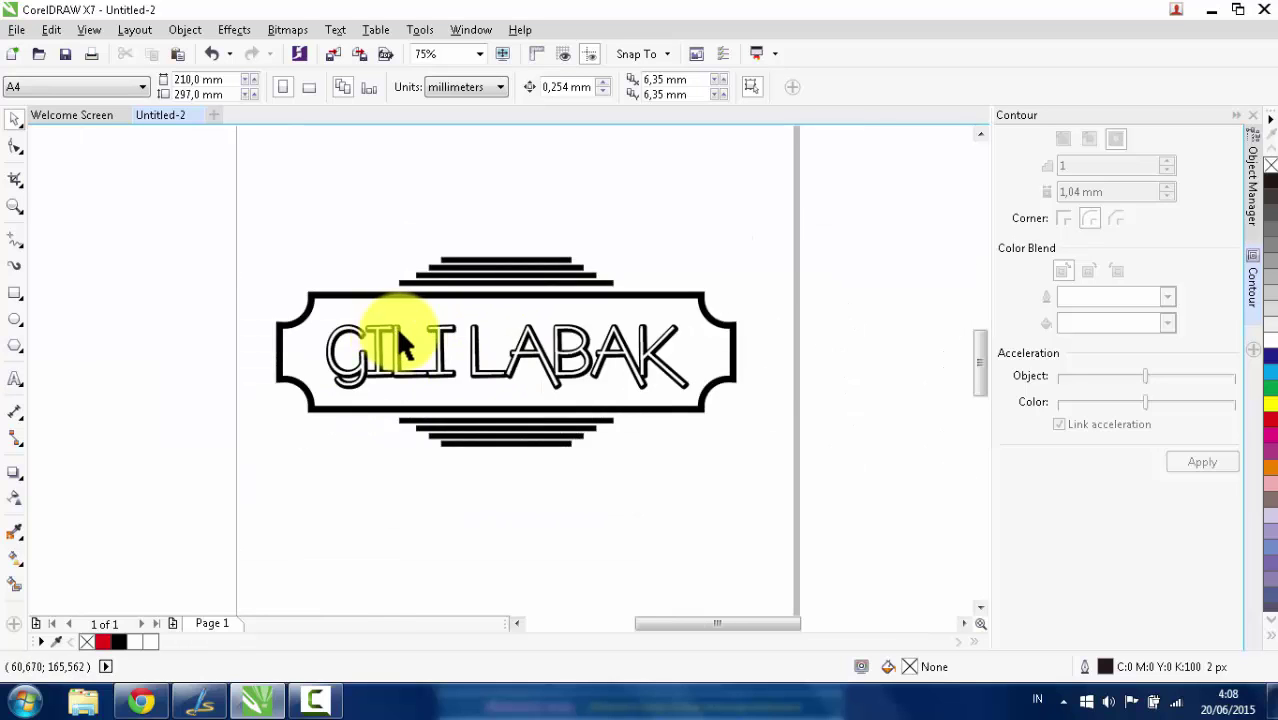
scroll(388, 320, "up", 1)
scroll(401, 318, "up", 1)
left_click(404, 326)
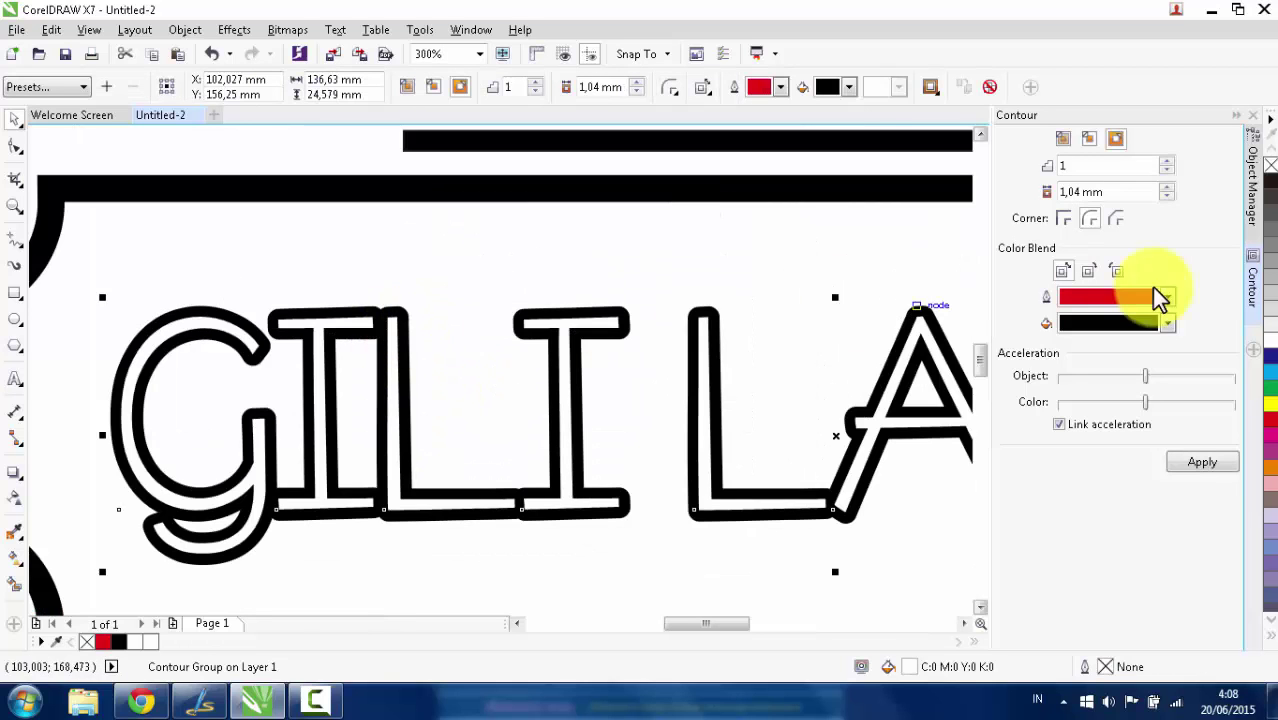
left_click(1166, 188)
left_click(1174, 458)
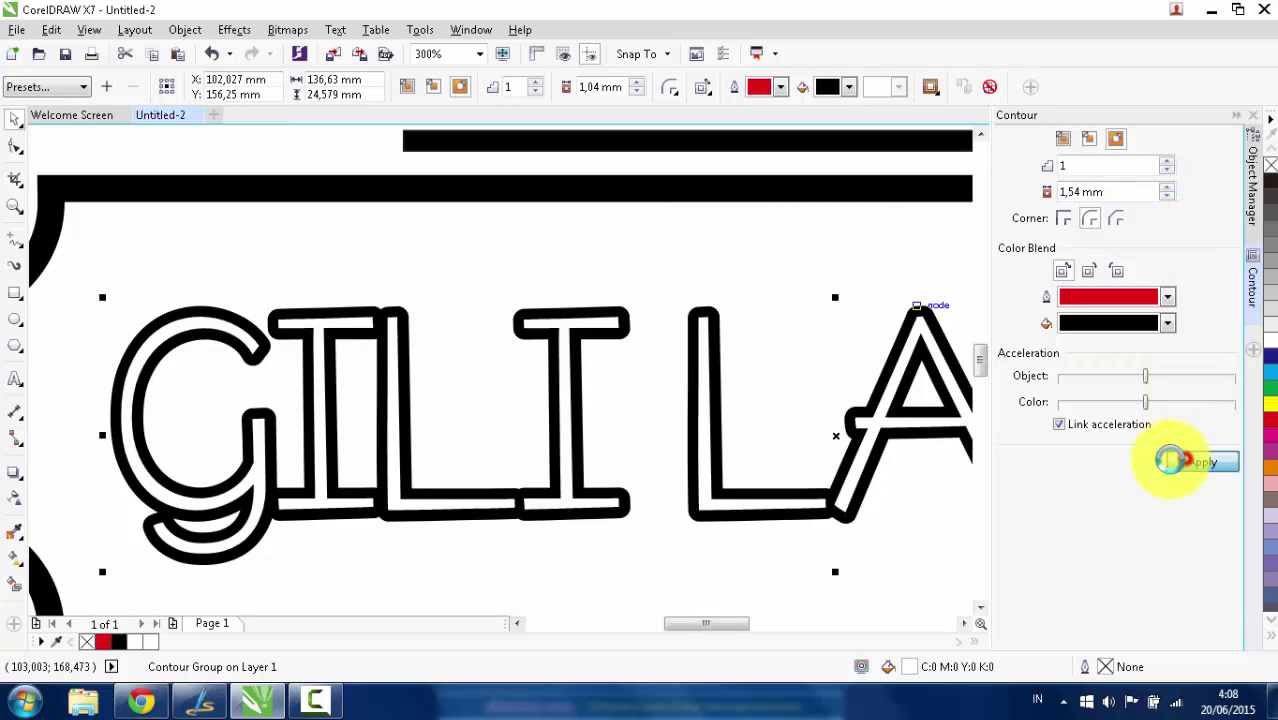
scroll(688, 360, "down", 3)
left_click(770, 294)
scroll(784, 352, "up", 1)
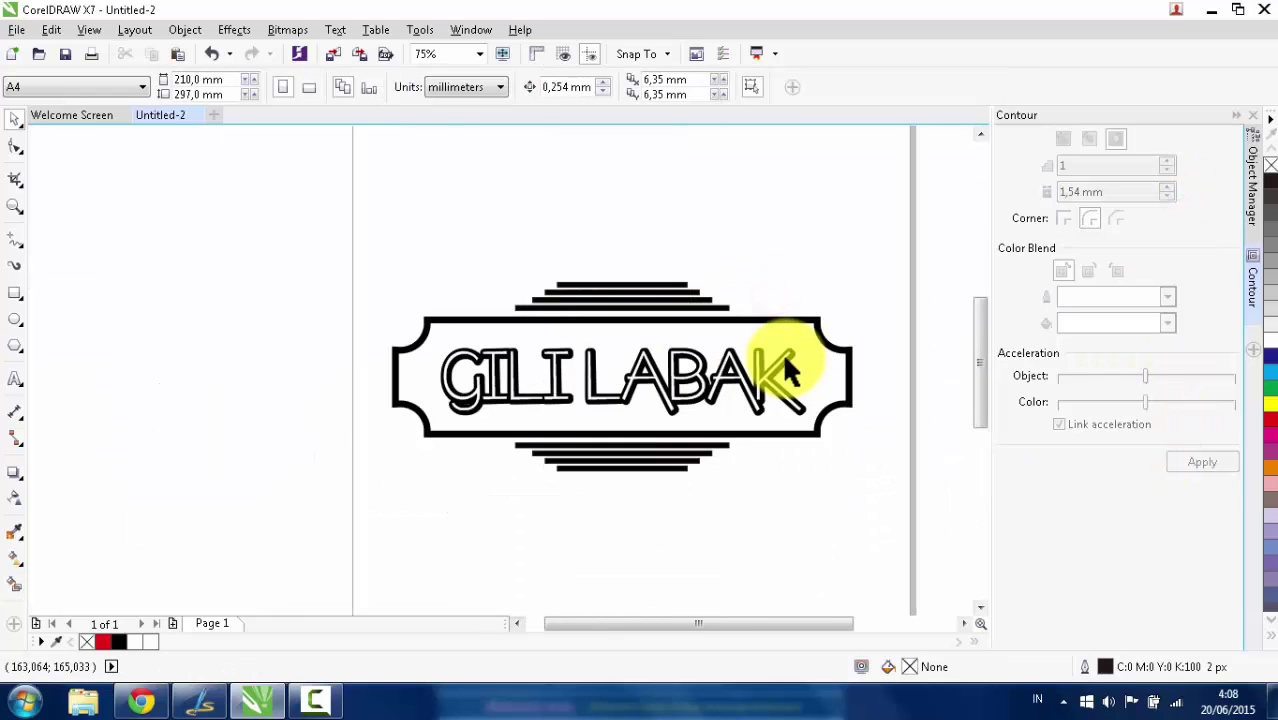
scroll(660, 309, "down", 1)
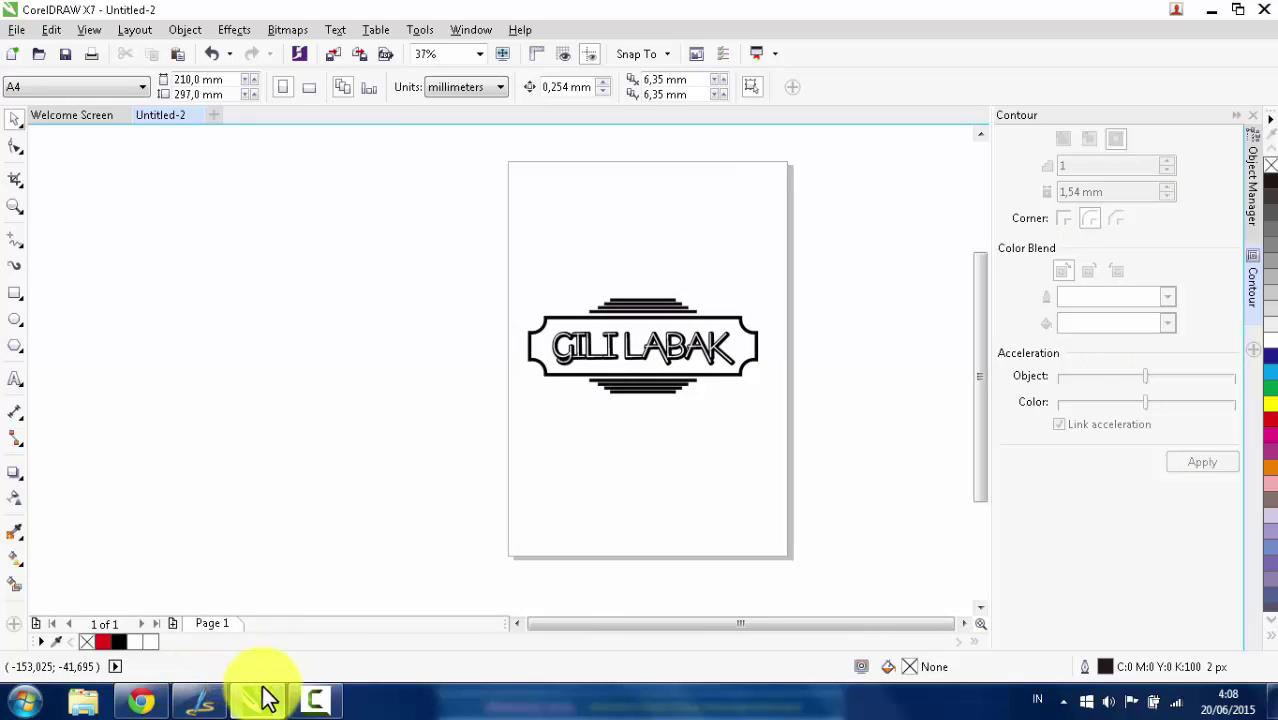
left_click(316, 700)
left_click(1188, 607)
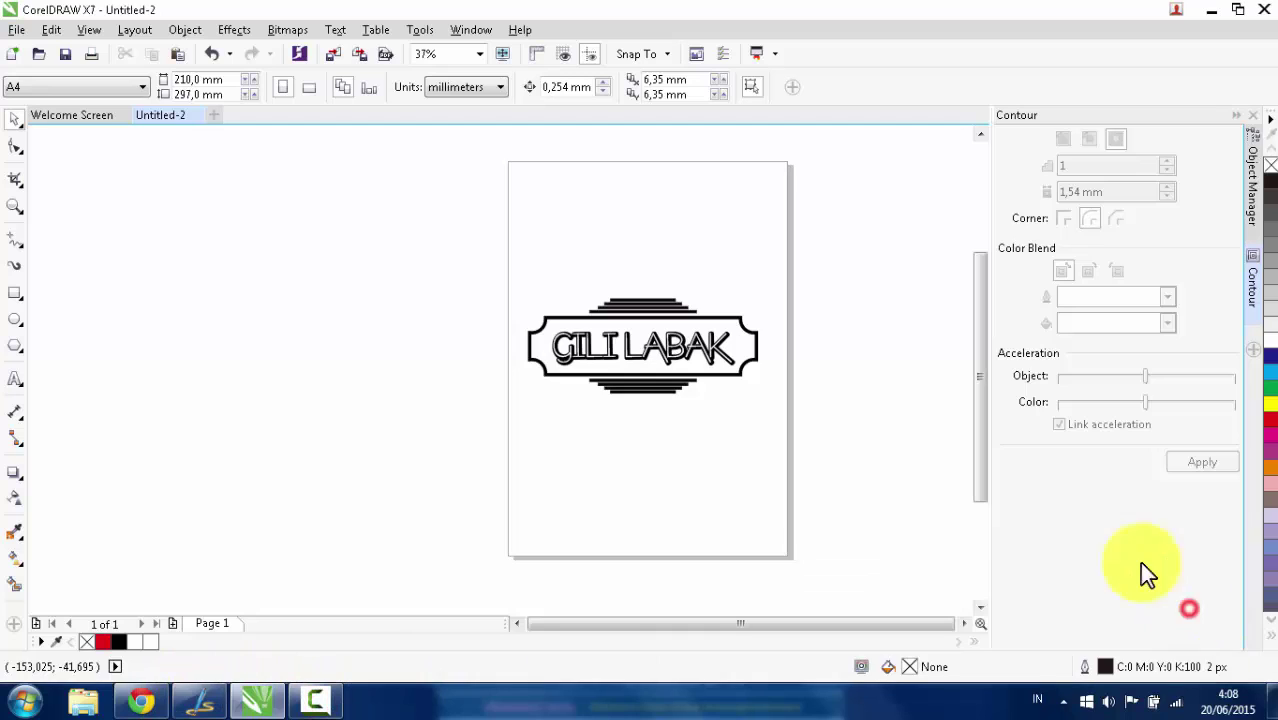
scroll(765, 294, "up", 1)
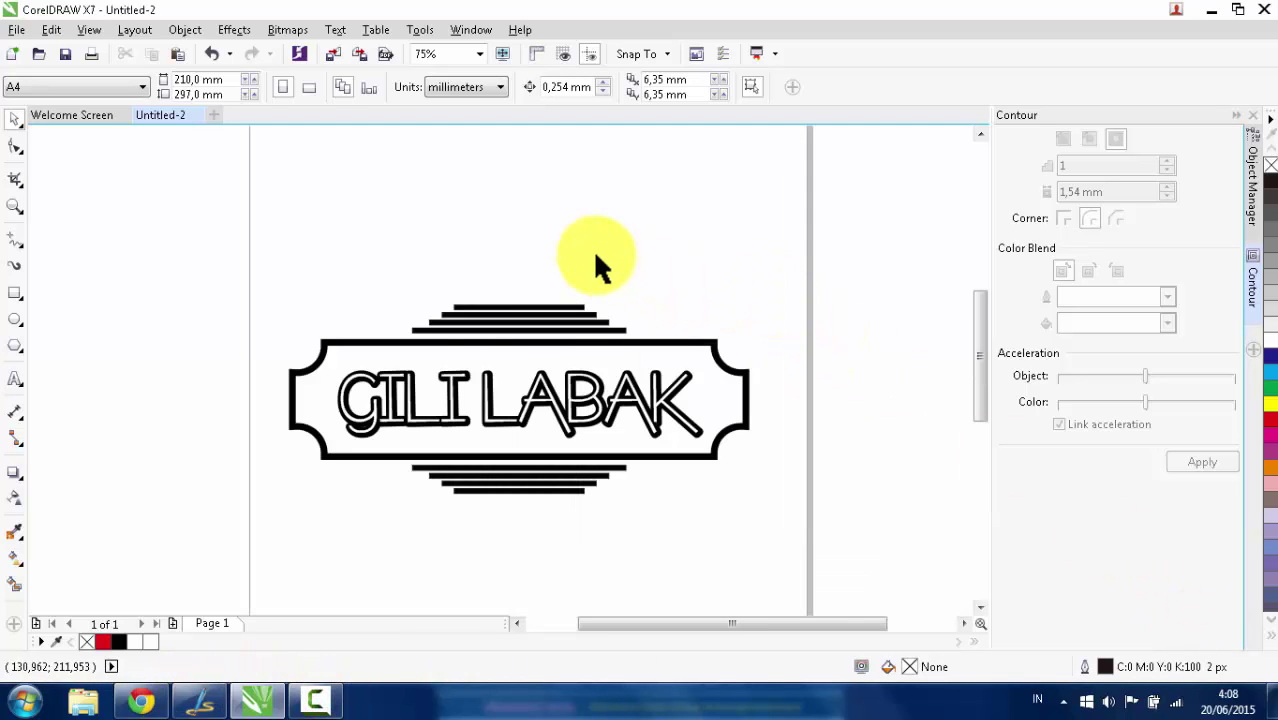
scroll(593, 265, "up", 1)
scroll(588, 266, "down", 2)
scroll(585, 278, "up", 1)
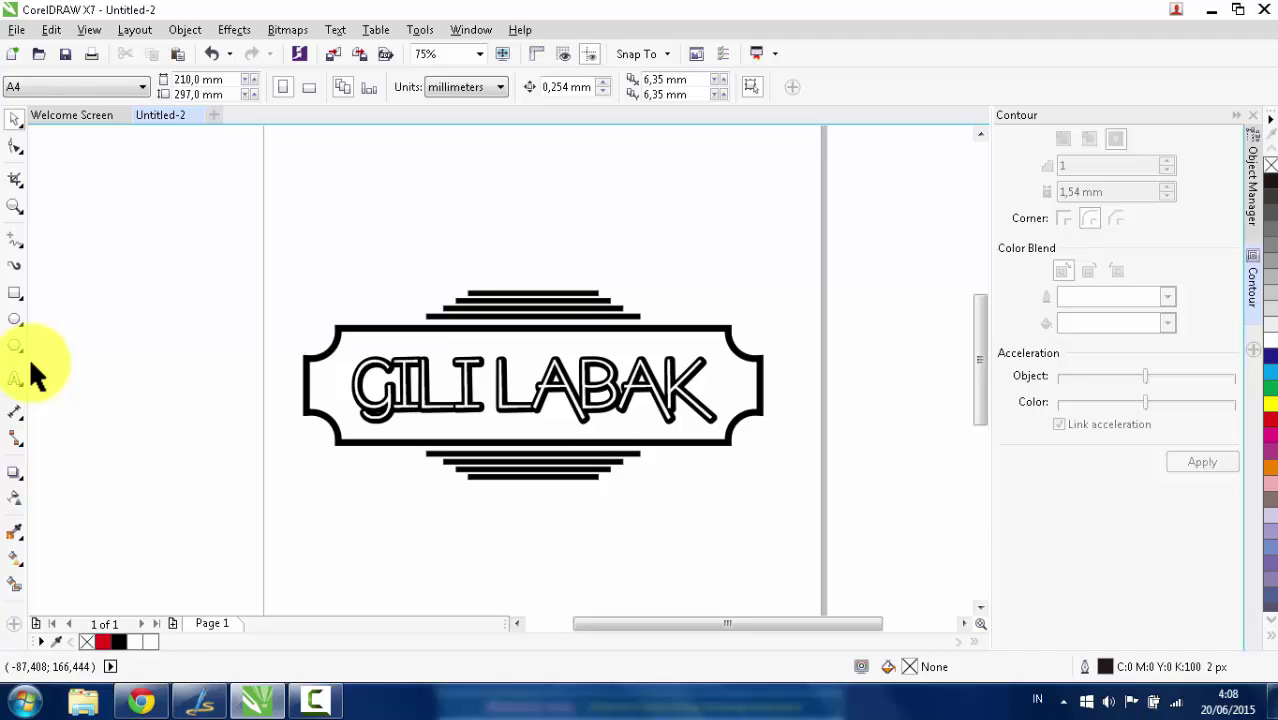
mouse_move(225, 705)
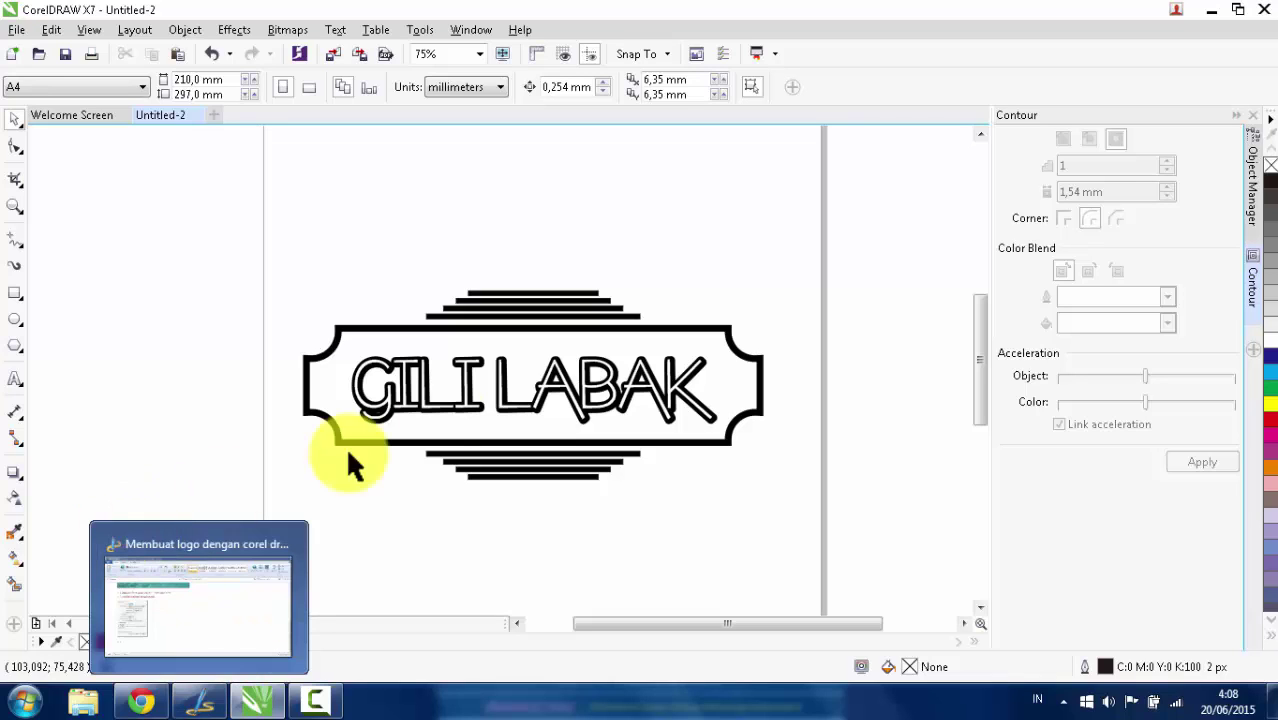
scroll(594, 210, "up", 1)
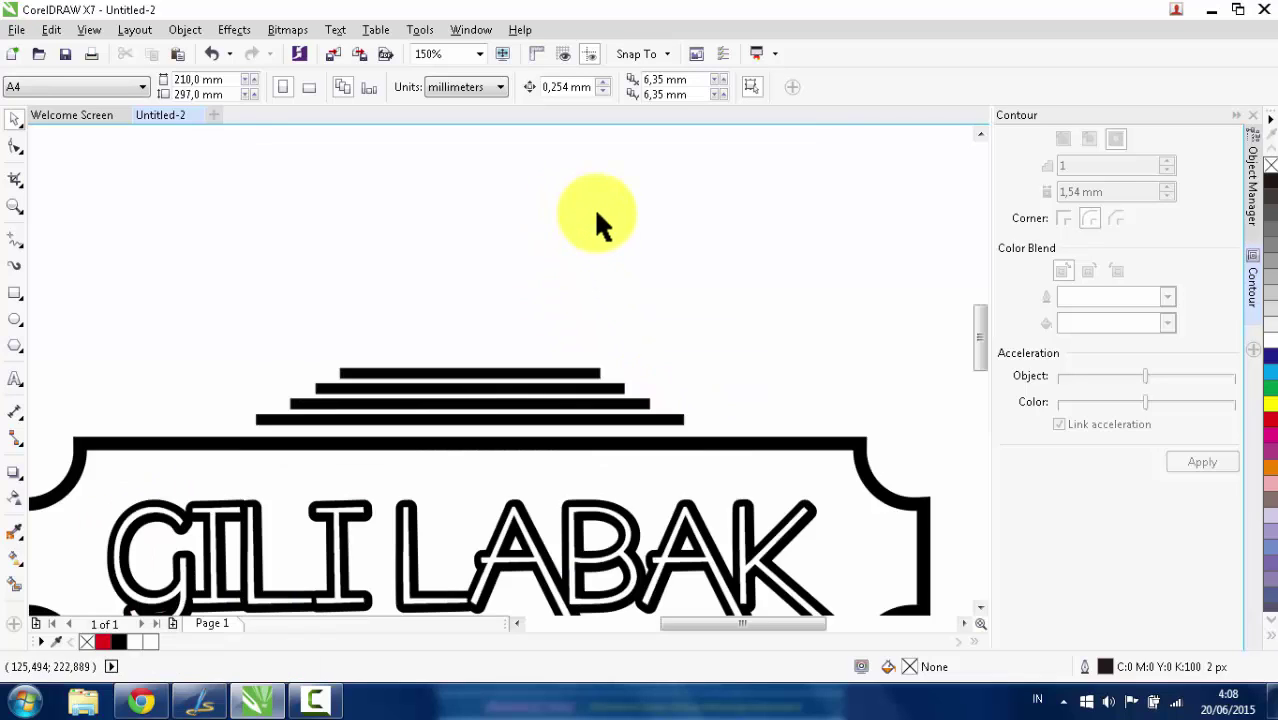
scroll(540, 255, "down", 1)
scroll(482, 252, "up", 1)
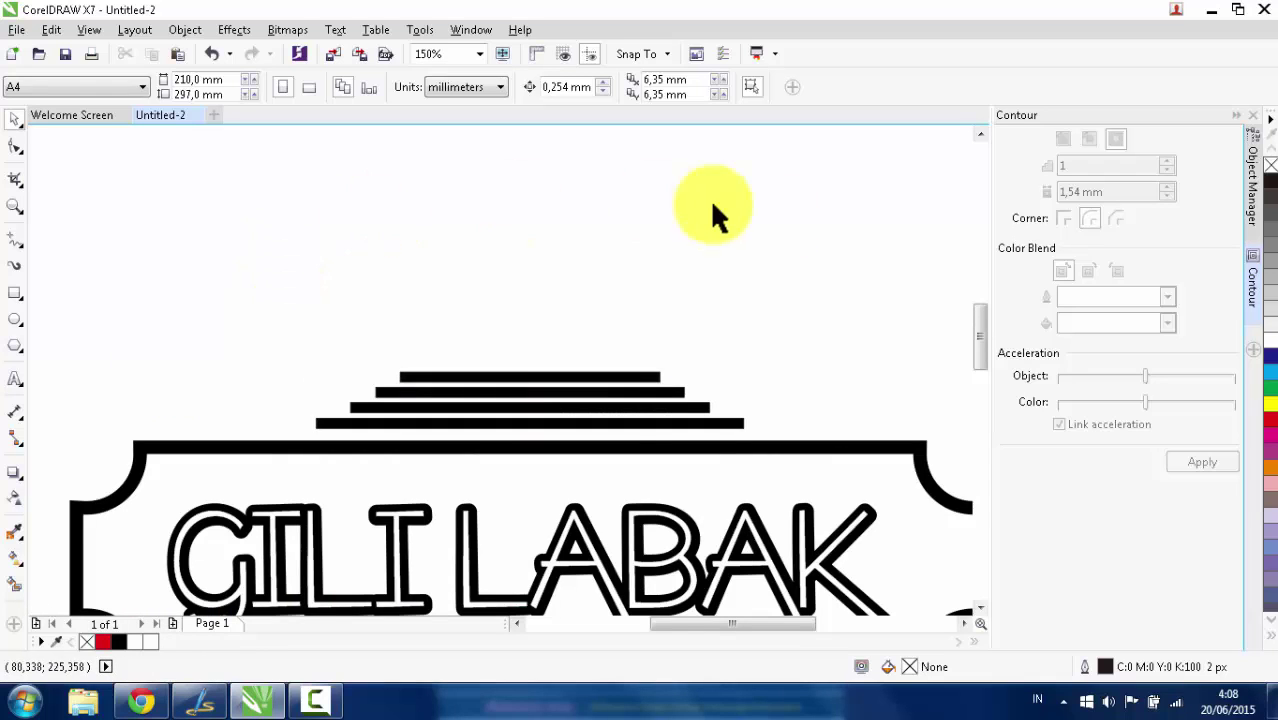
scroll(345, 272, "down", 1)
scroll(404, 262, "up", 1)
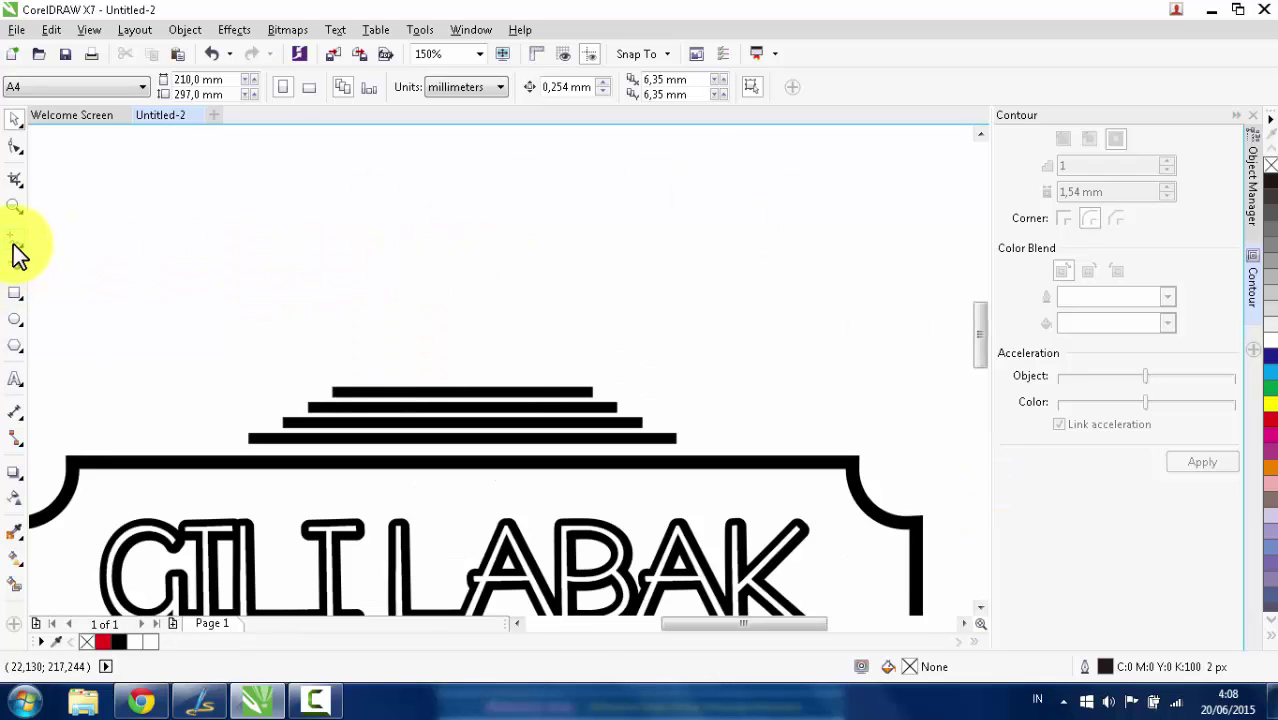
Draw a straight horizontal line about 150 mm long above the upper bars, spanning the frame's top edge.
left_click(15, 245)
left_click(66, 280)
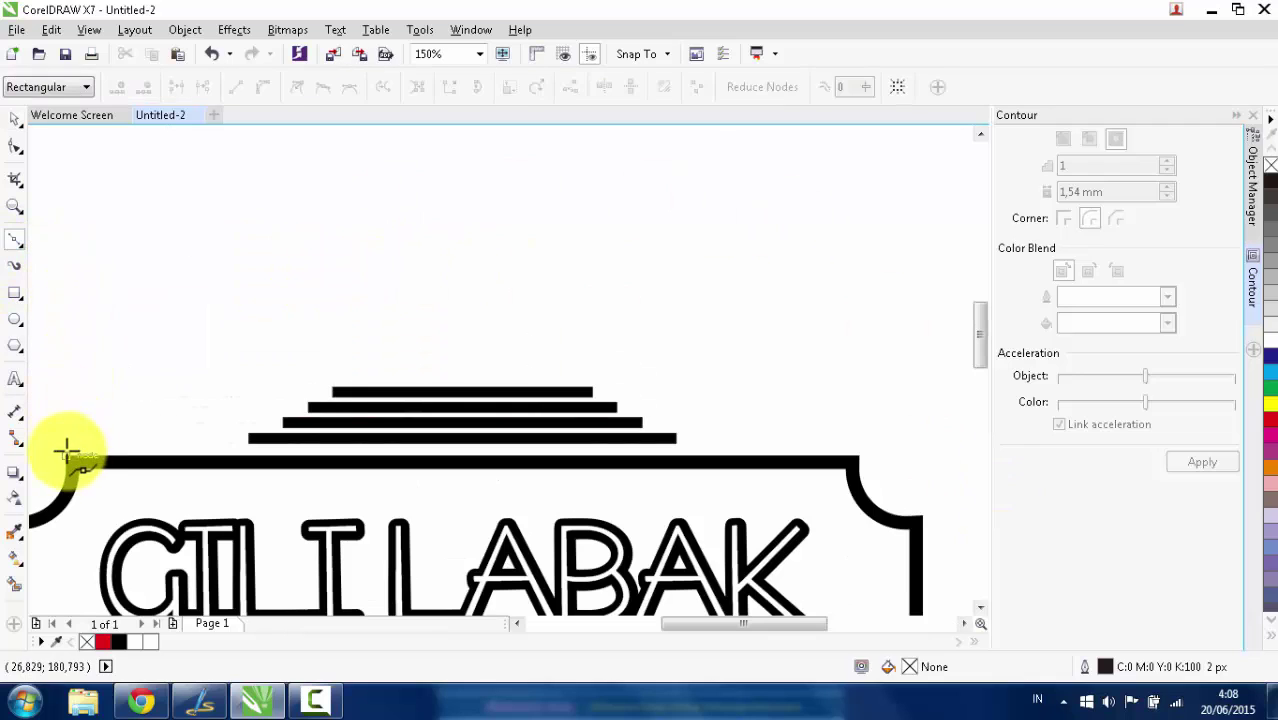
left_click(66, 323)
left_click(860, 325)
scroll(860, 345, "down", 1)
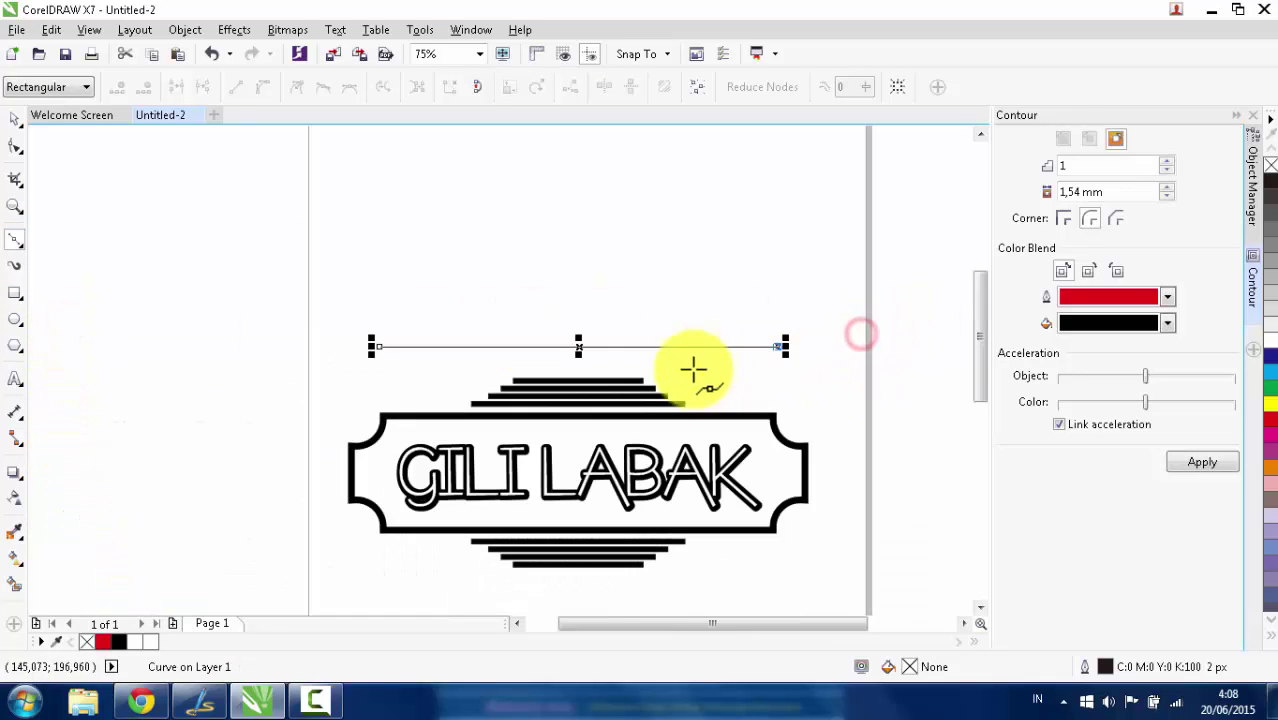
Centre the new line horizontally on the label frame and deselect both.
key("space")
scroll(620, 375, "up", 1)
left_click(572, 425, "shift")
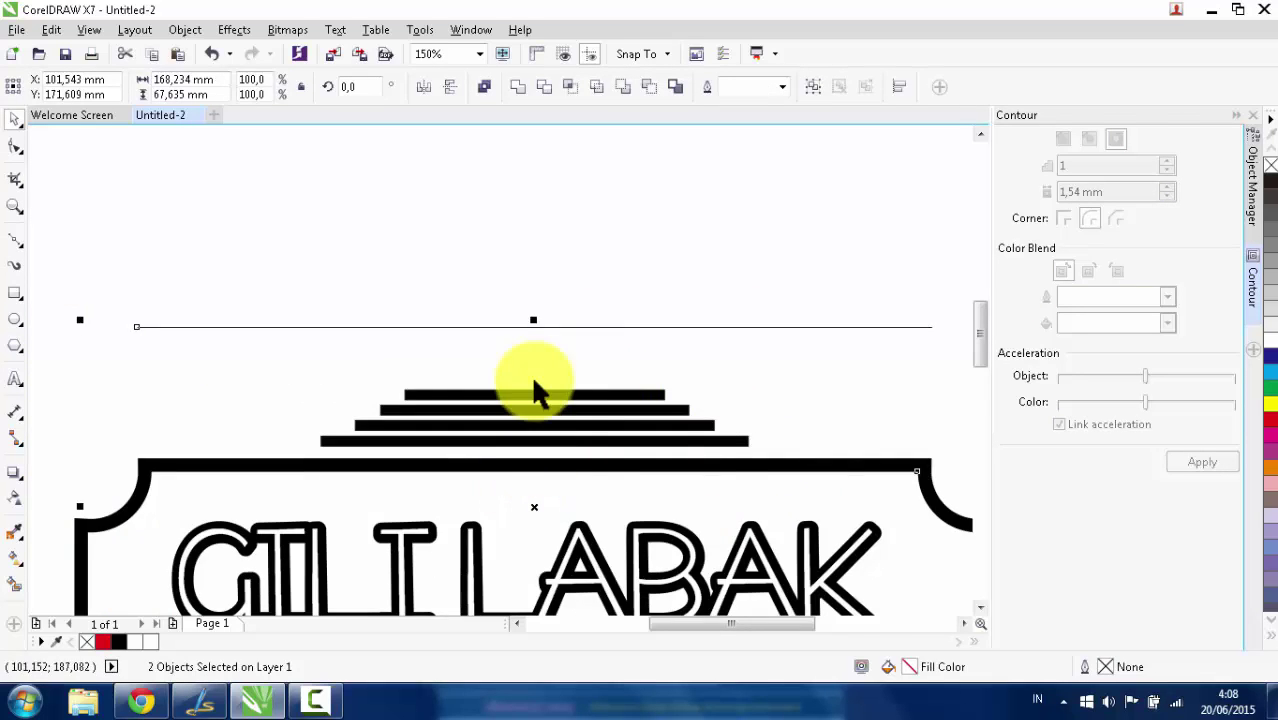
scroll(577, 381, "down", 1)
left_click(559, 293)
scroll(559, 293, "up", 1)
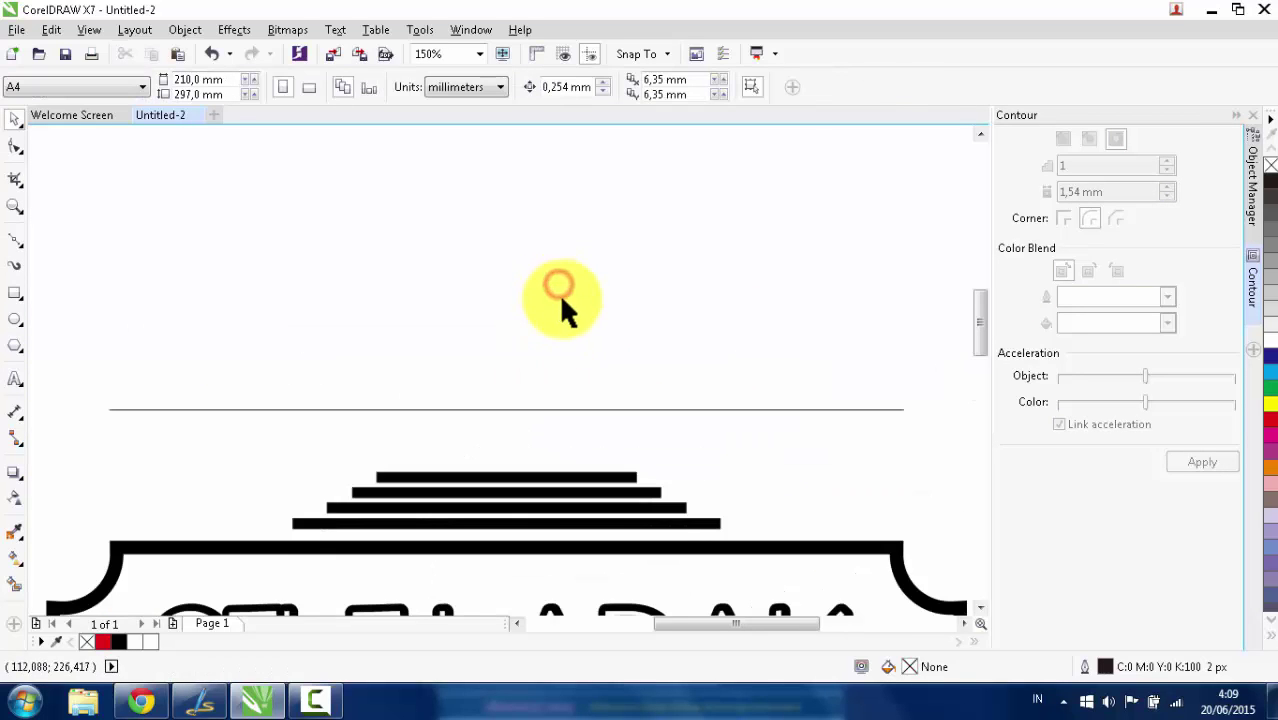
Convert the line above the bars to a curve and bend its middle upward into an arc about 17,5 mm high.
left_click(509, 410)
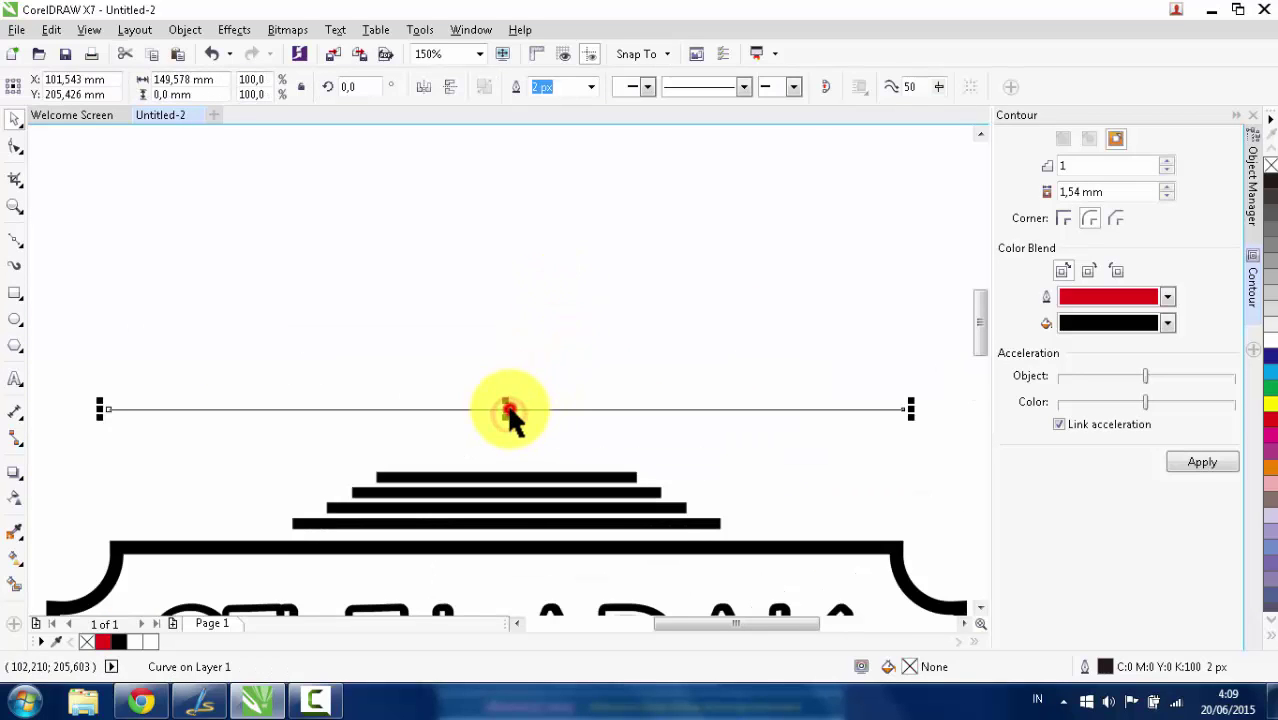
left_click(15, 147)
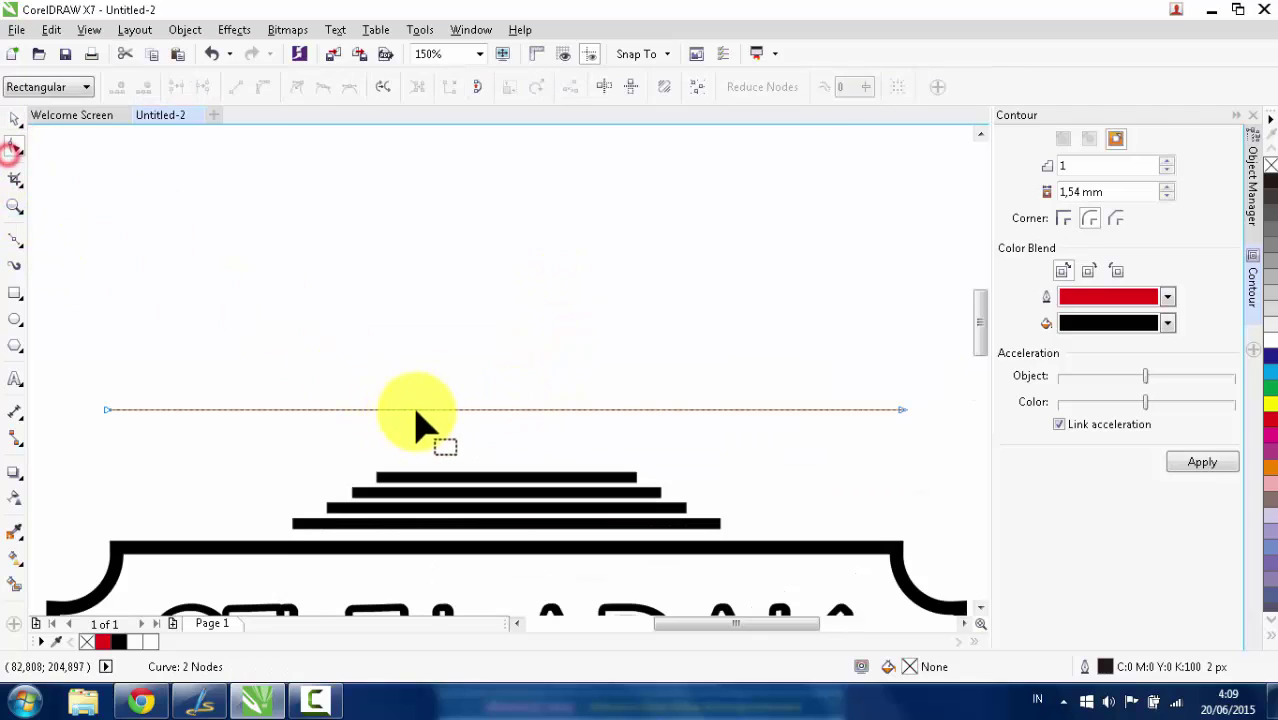
right_click(502, 410)
left_click(564, 174)
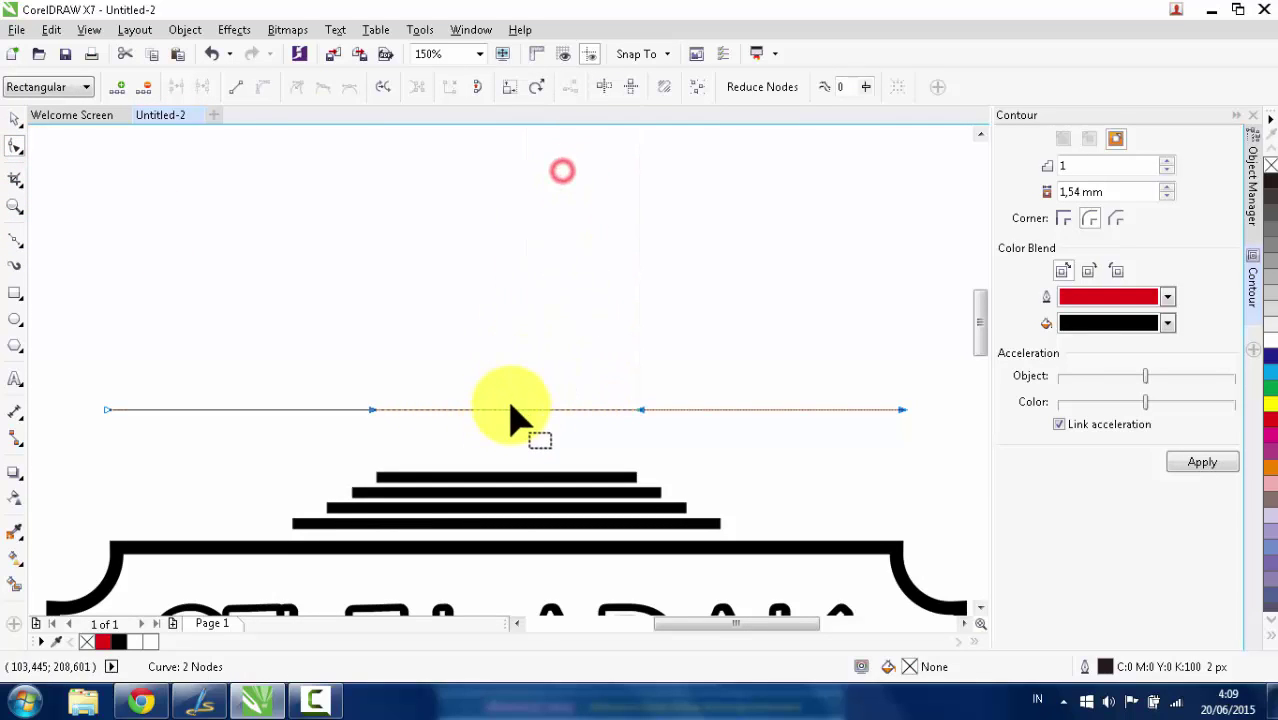
left_click(506, 410)
left_click_drag(508, 410, 530, 362)
scroll(514, 322, "down", 2)
key("space")
scroll(542, 328, "up", 2)
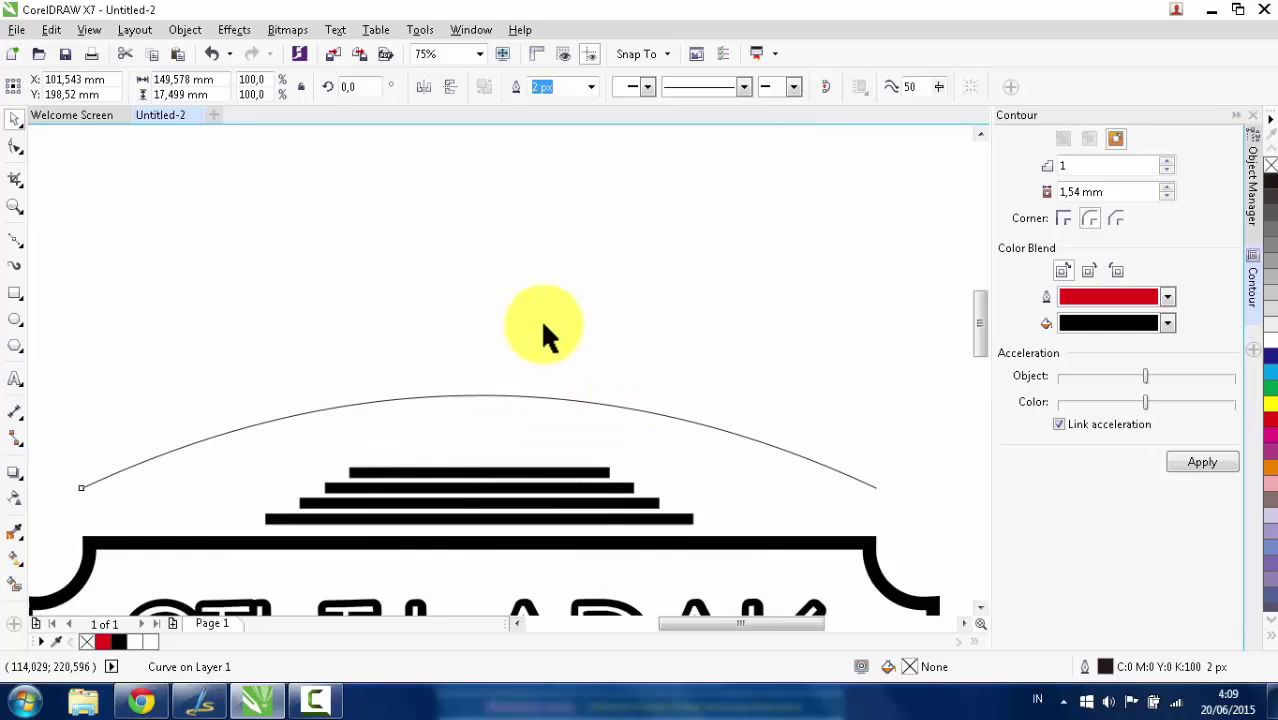
Add the text OBJEK PARIWISATA along the arc, starting near its left end.
scroll(408, 371, "down", 2)
left_click(15, 380)
scroll(280, 385, "up", 2)
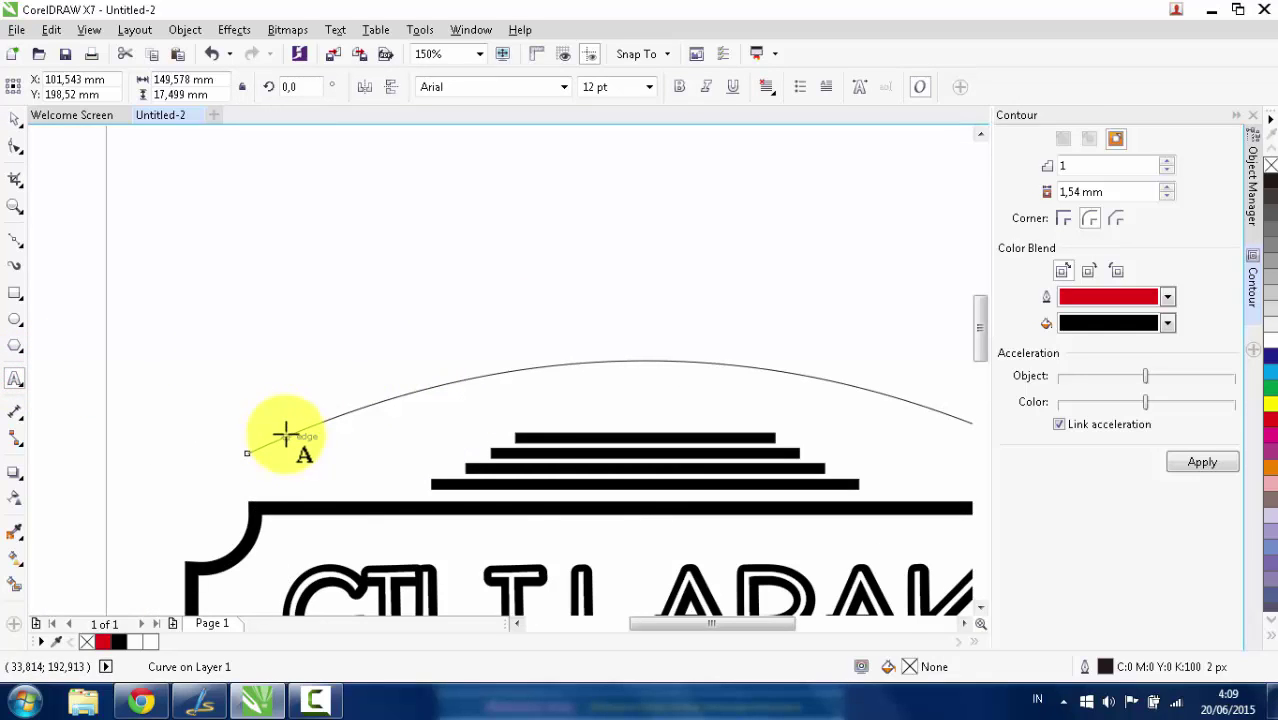
scroll(315, 432, "up", 2)
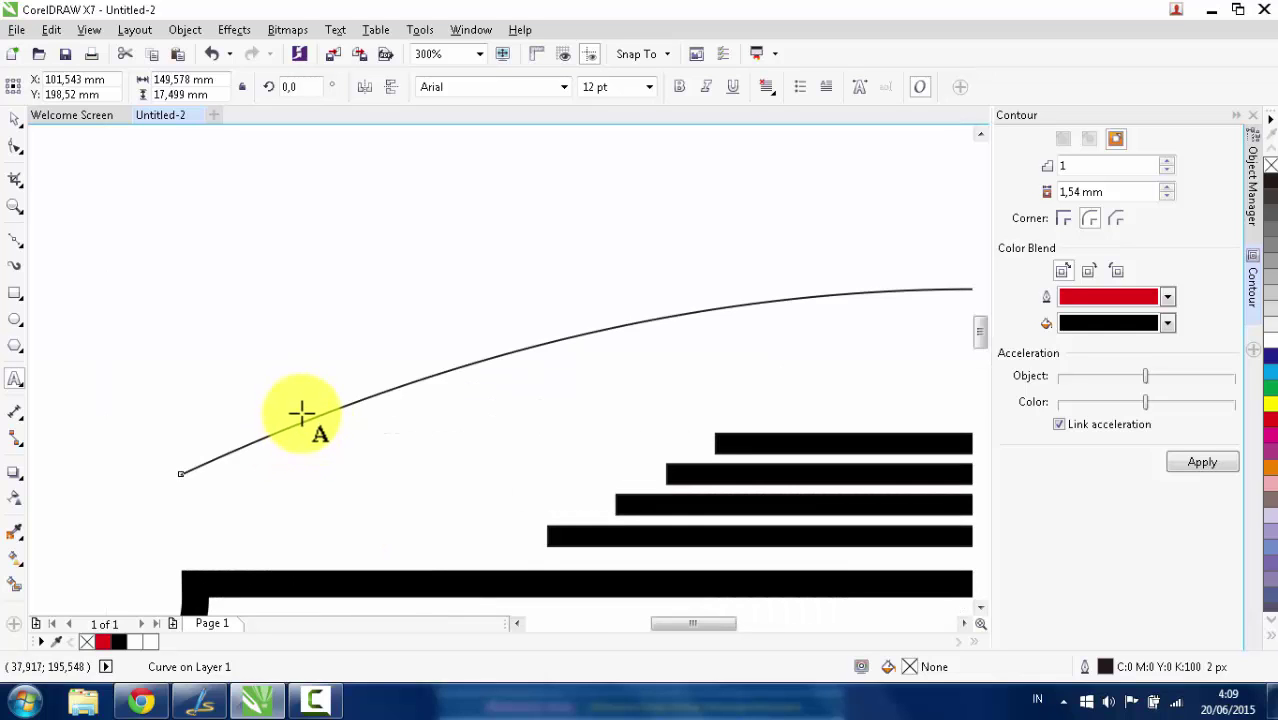
scroll(501, 371, "down", 4)
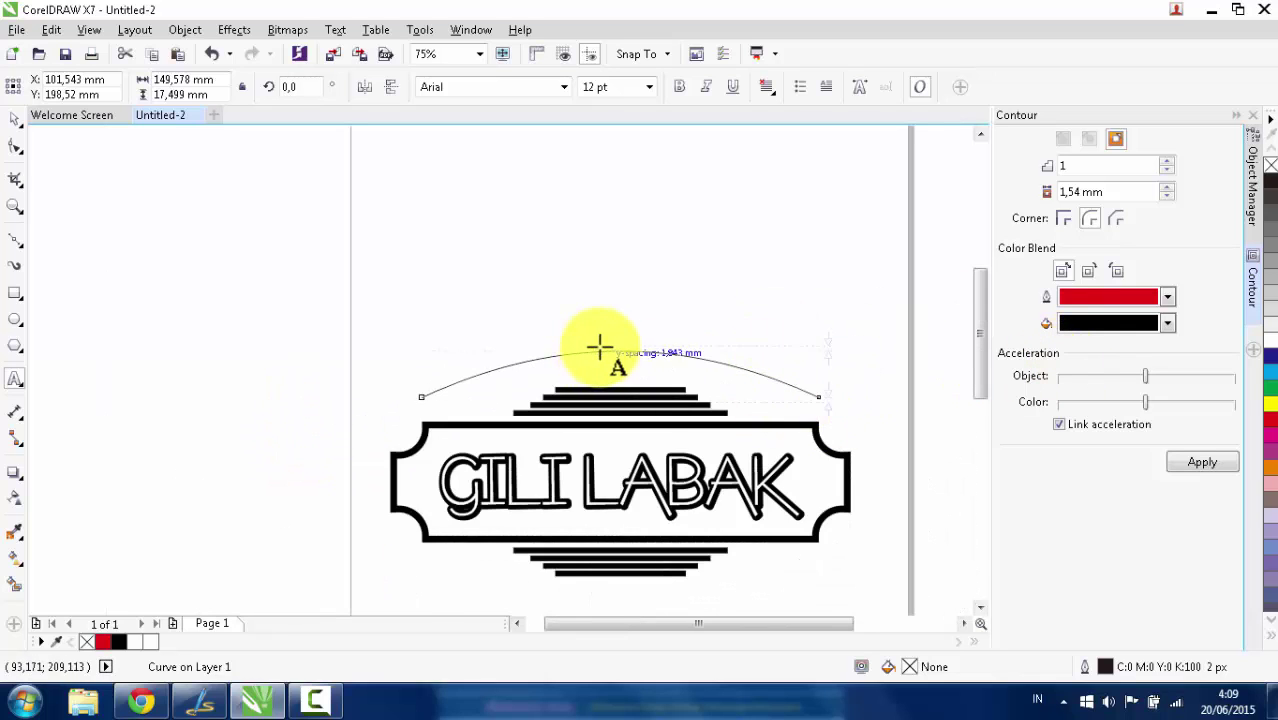
scroll(268, 379, "up", 4)
scroll(326, 446, "up", 2)
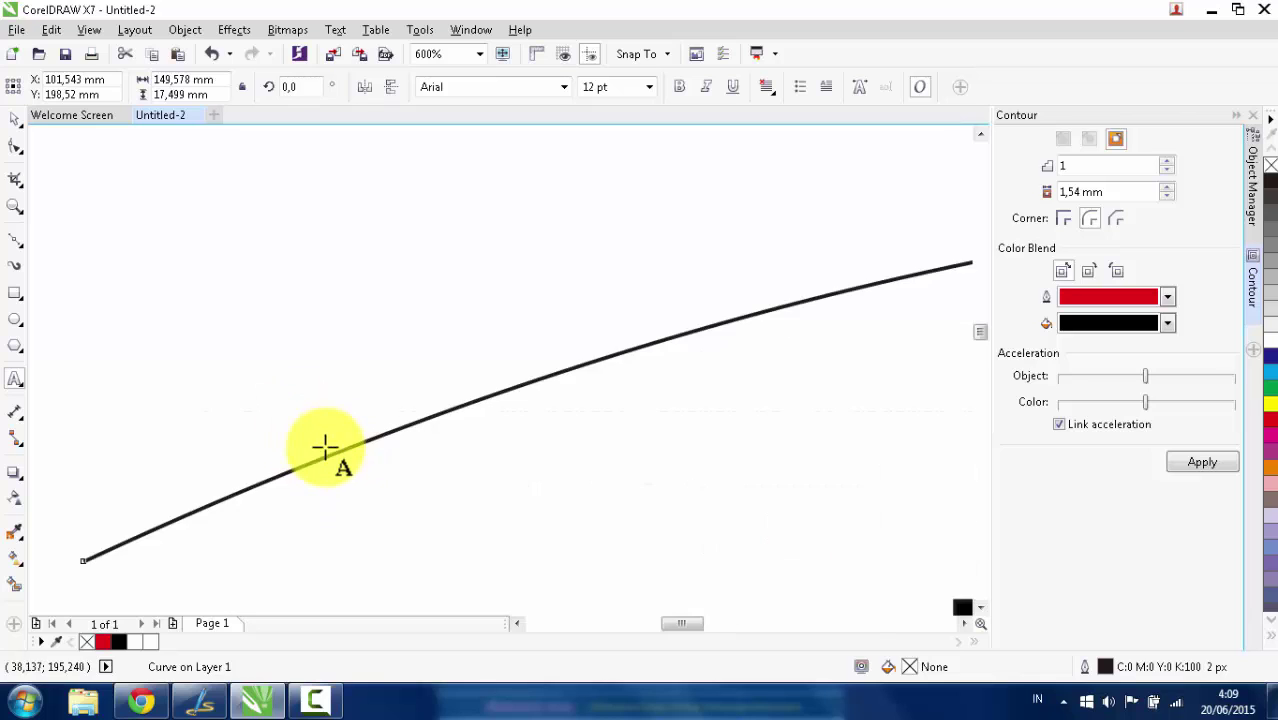
left_click(16, 380)
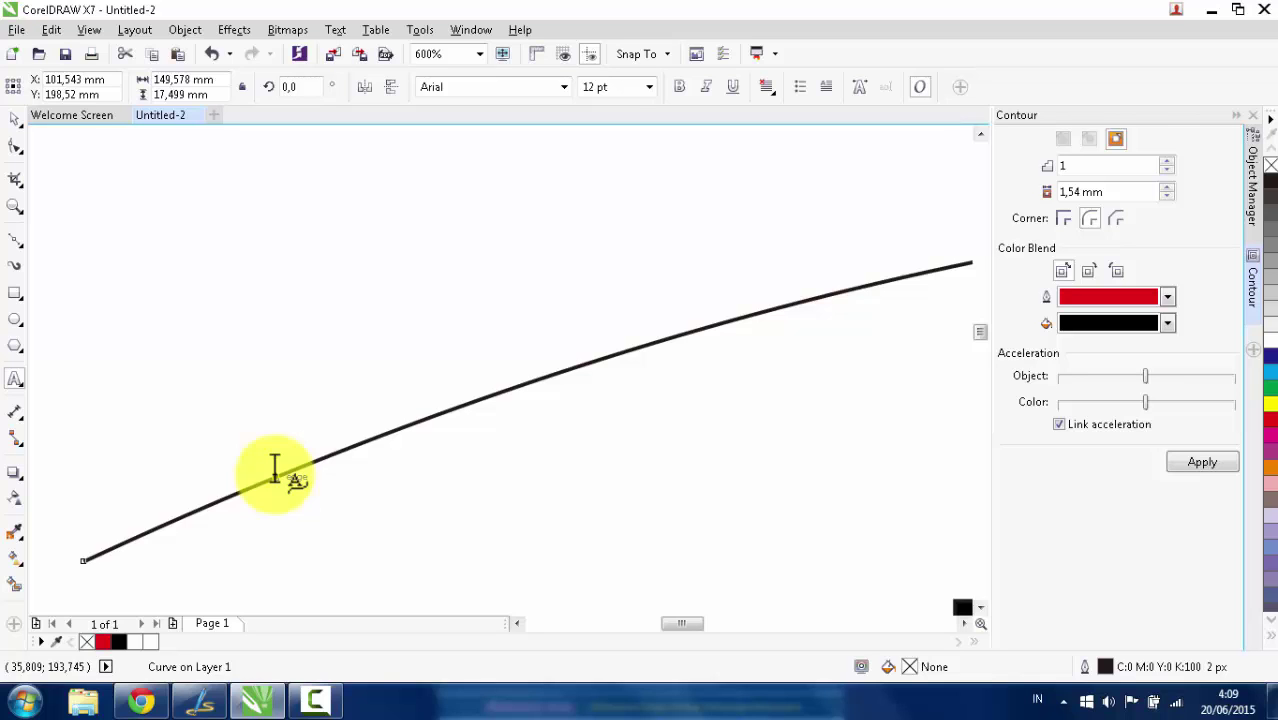
left_click(275, 470)
scroll(276, 462, "down", 4)
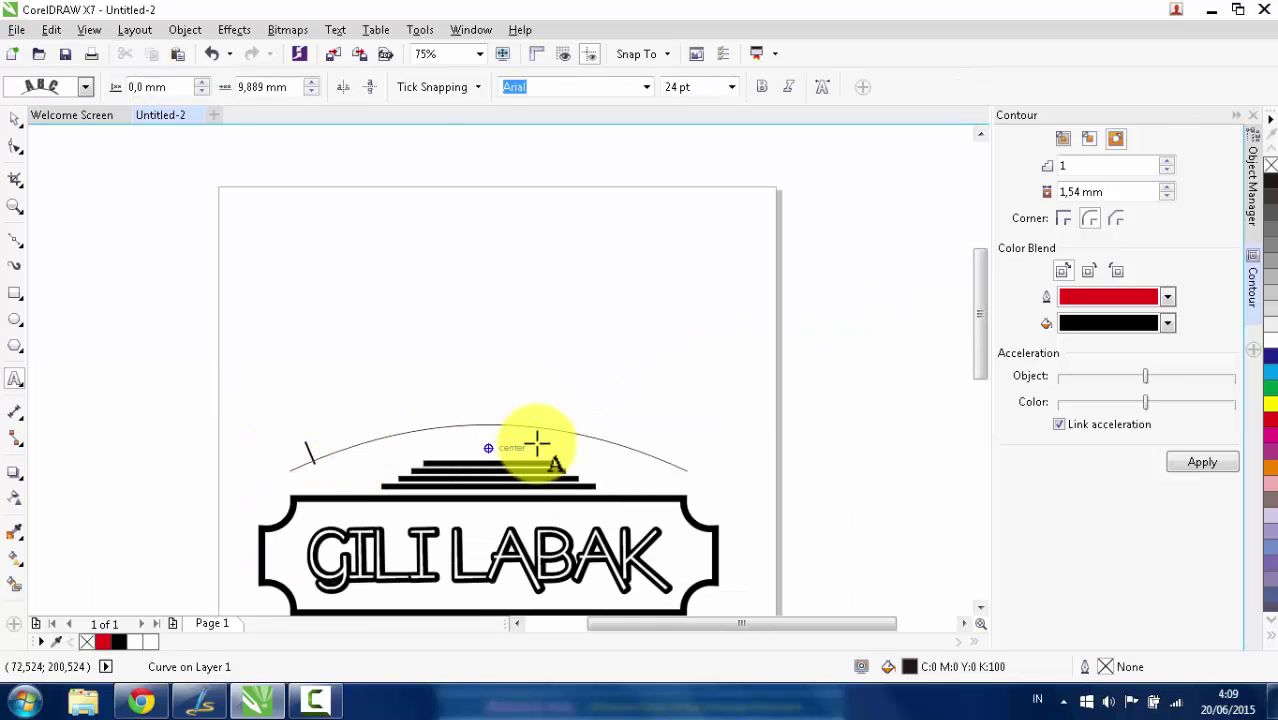
type("d")
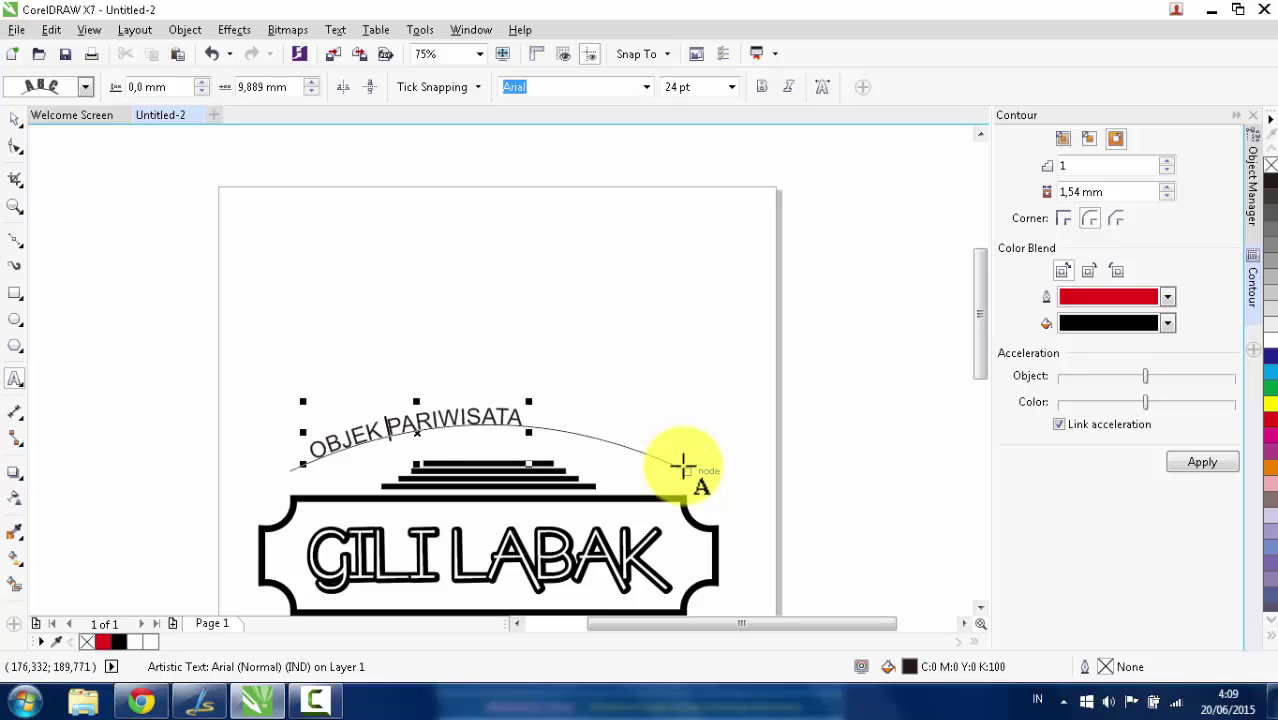
Slide the OBJEK PARIWISATA text along the arc to an offset of about 37,5 mm to centre it, and deselect it.
left_click(15, 118)
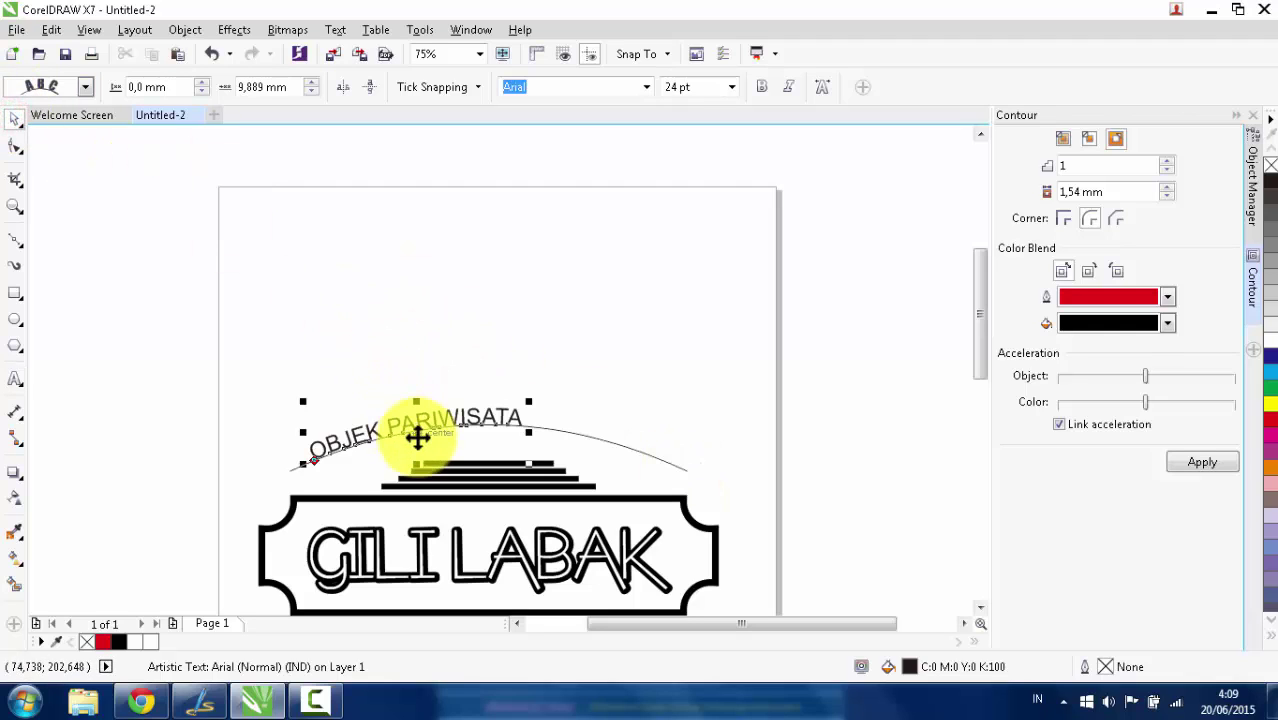
left_click_drag(418, 437, 486, 428)
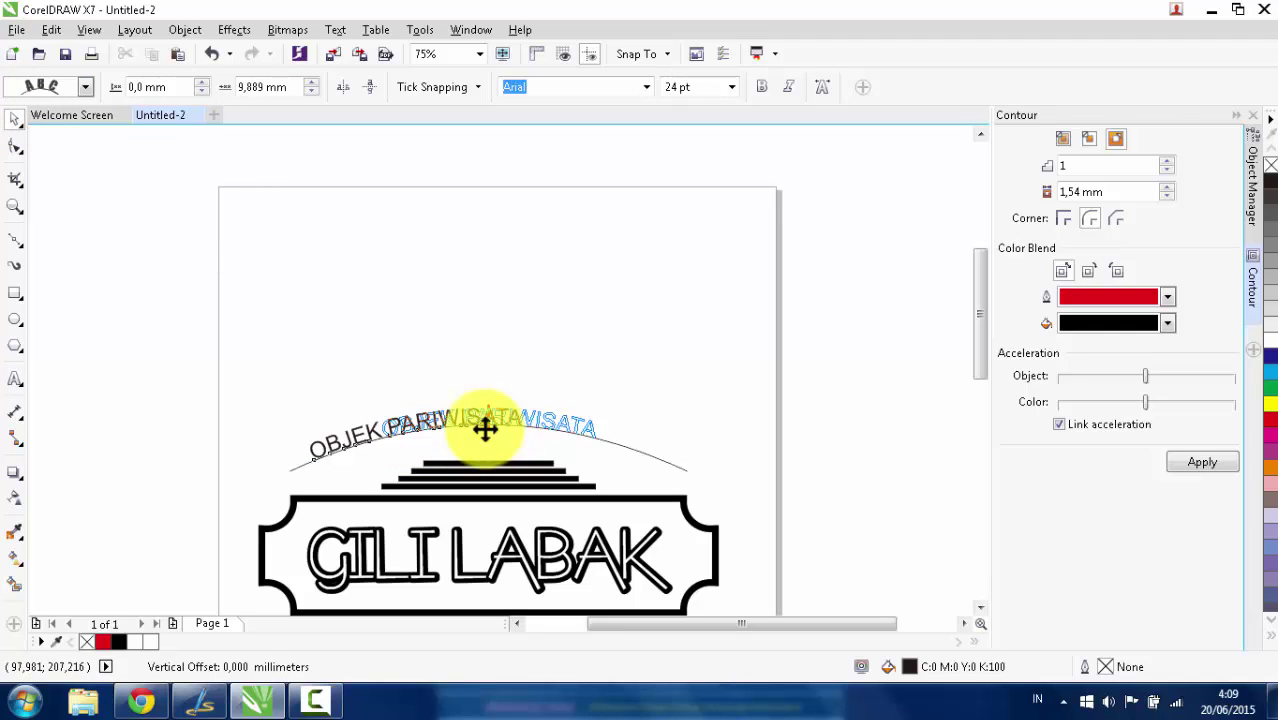
left_click_drag(486, 428, 485, 426)
left_click(473, 362)
scroll(471, 358, "down", 1)
scroll(471, 358, "up", 2)
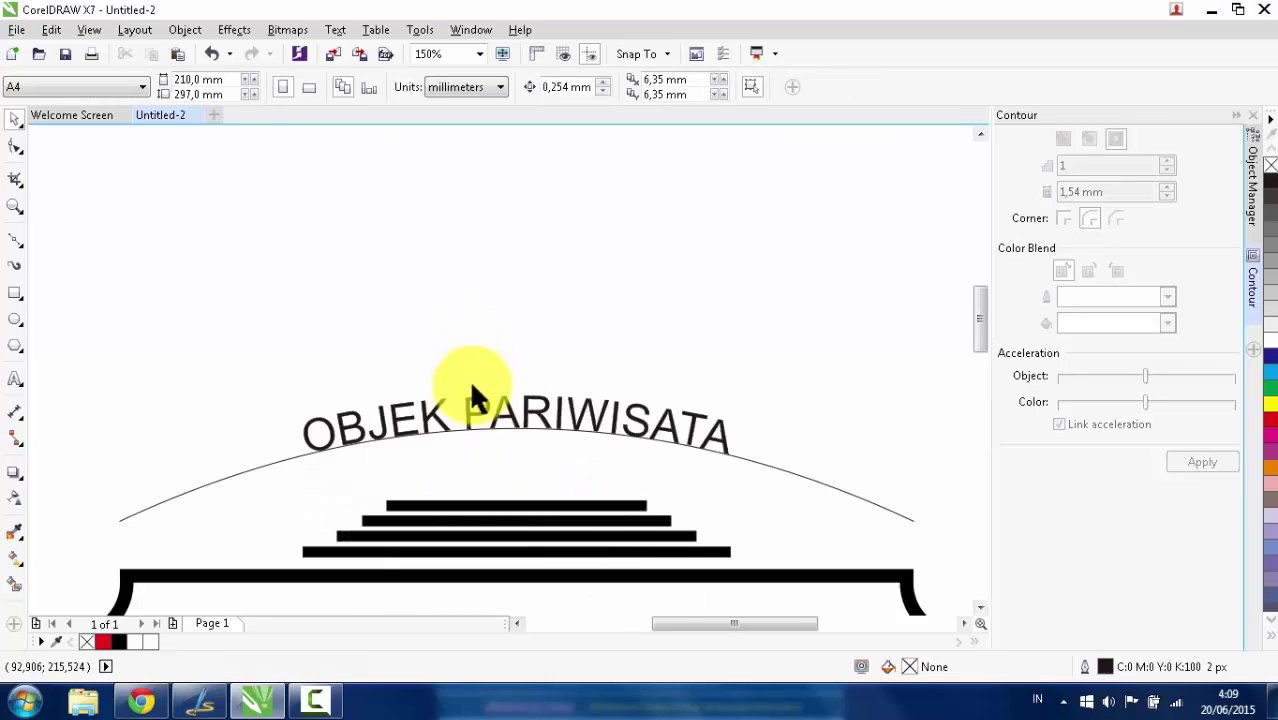
Enlarge the OBJEK PARIWISATA text to about 32,35 pt and recentre it on the arc at an offset of about 23,6 mm.
left_click(506, 403)
scroll(479, 313, "down", 1)
scroll(536, 348, "up", 1)
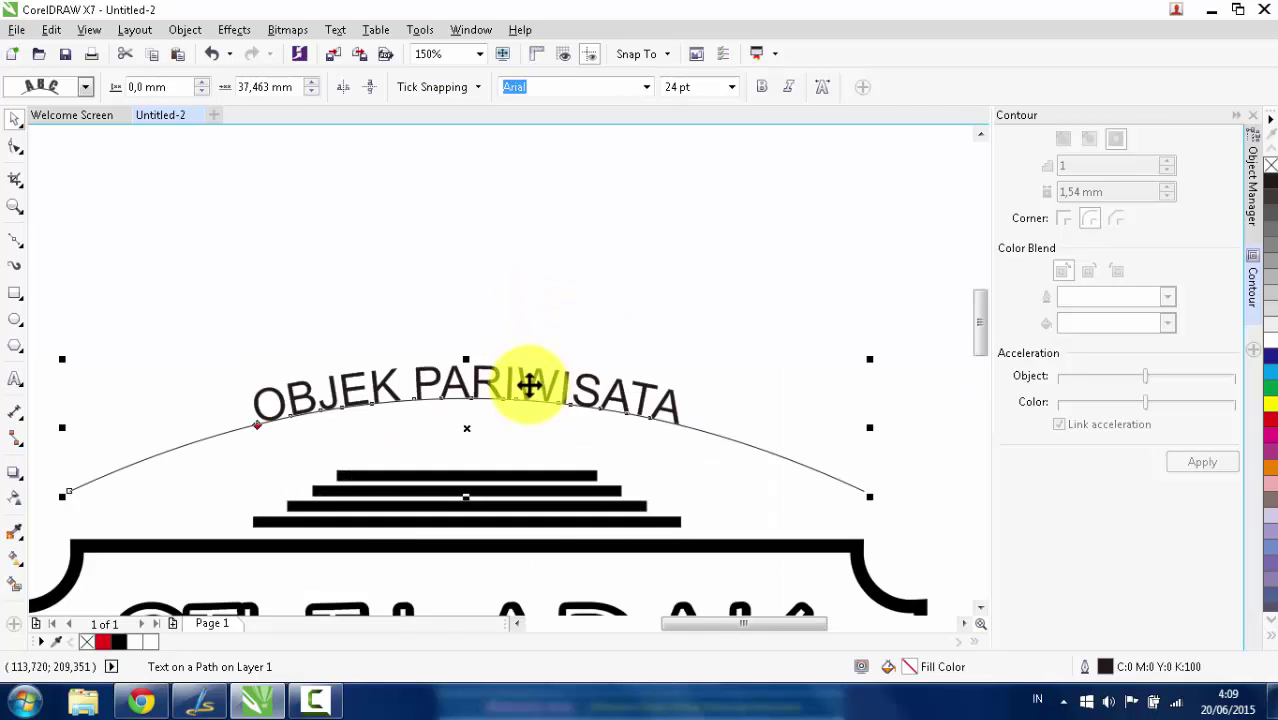
left_click(525, 382)
left_click(518, 378)
left_click(519, 379)
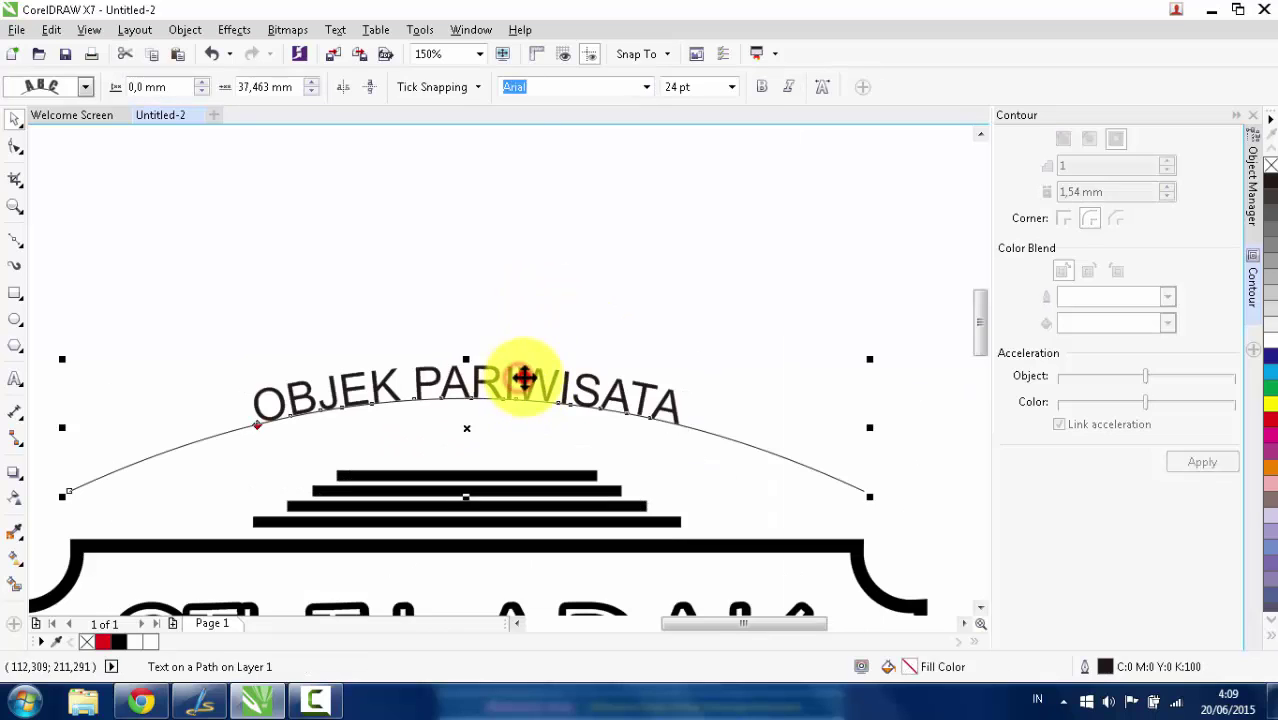
left_click(521, 378)
left_click_drag(686, 360, 820, 348)
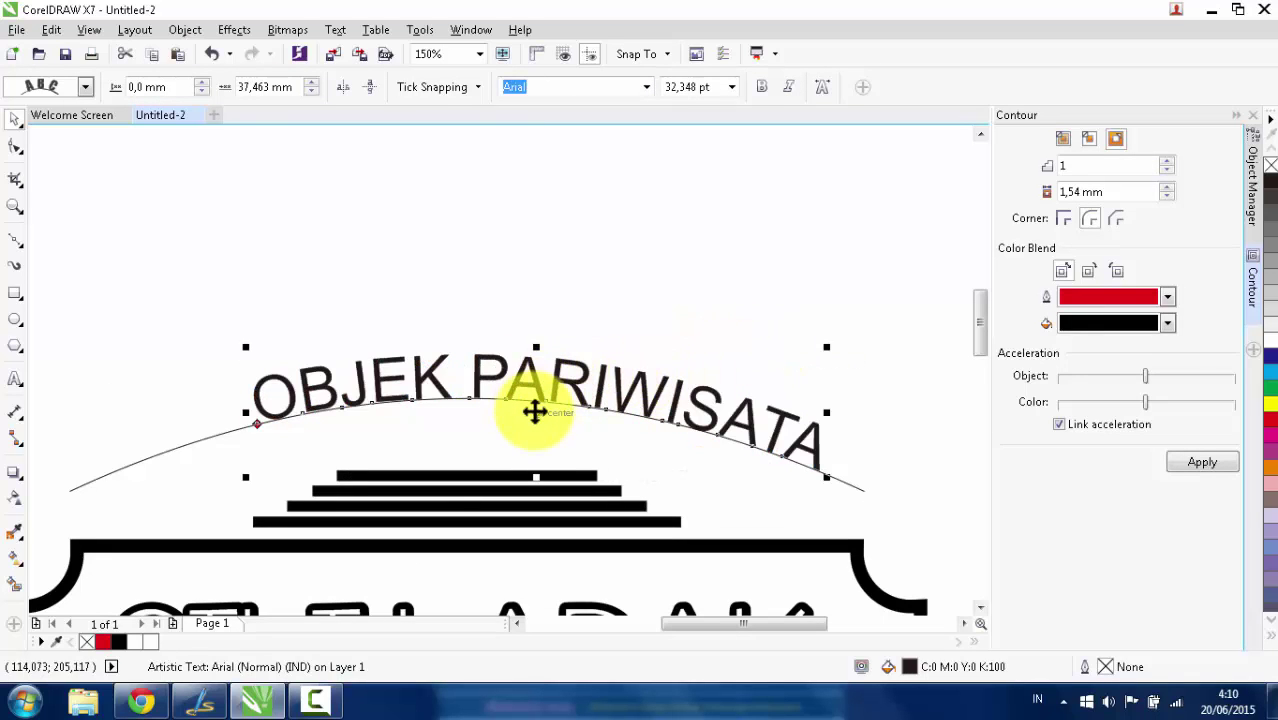
left_click_drag(535, 411, 445, 376)
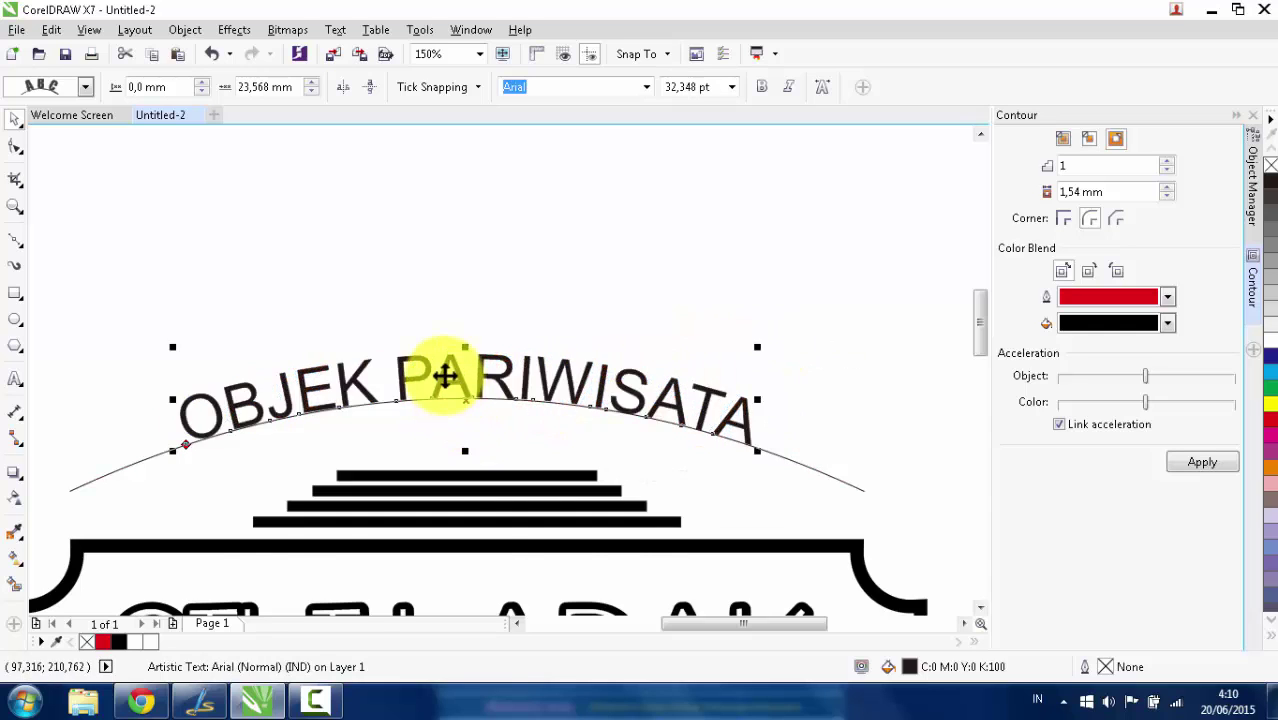
Set the OBJEK PARIWISATA text in bold Courier New.
scroll(445, 376, "down", 2)
scroll(513, 223, "up", 1)
scroll(603, 150, "down", 1)
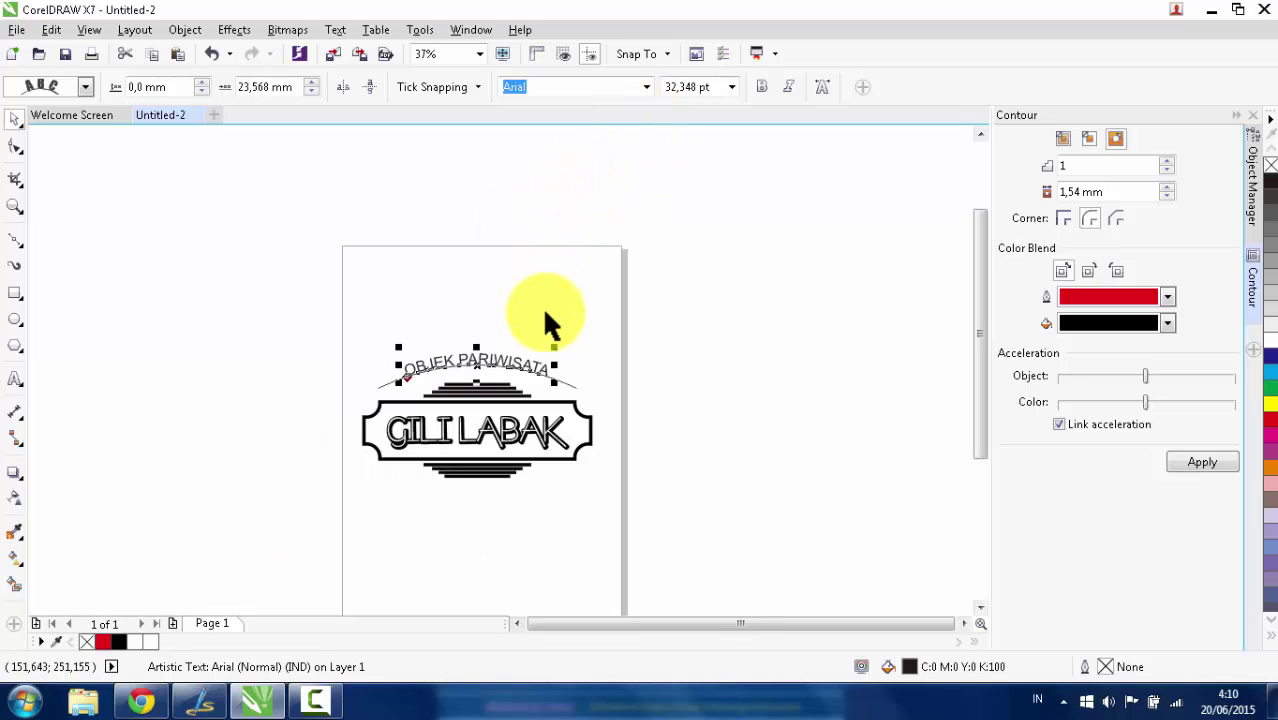
scroll(543, 306, "up", 1)
left_click(646, 87)
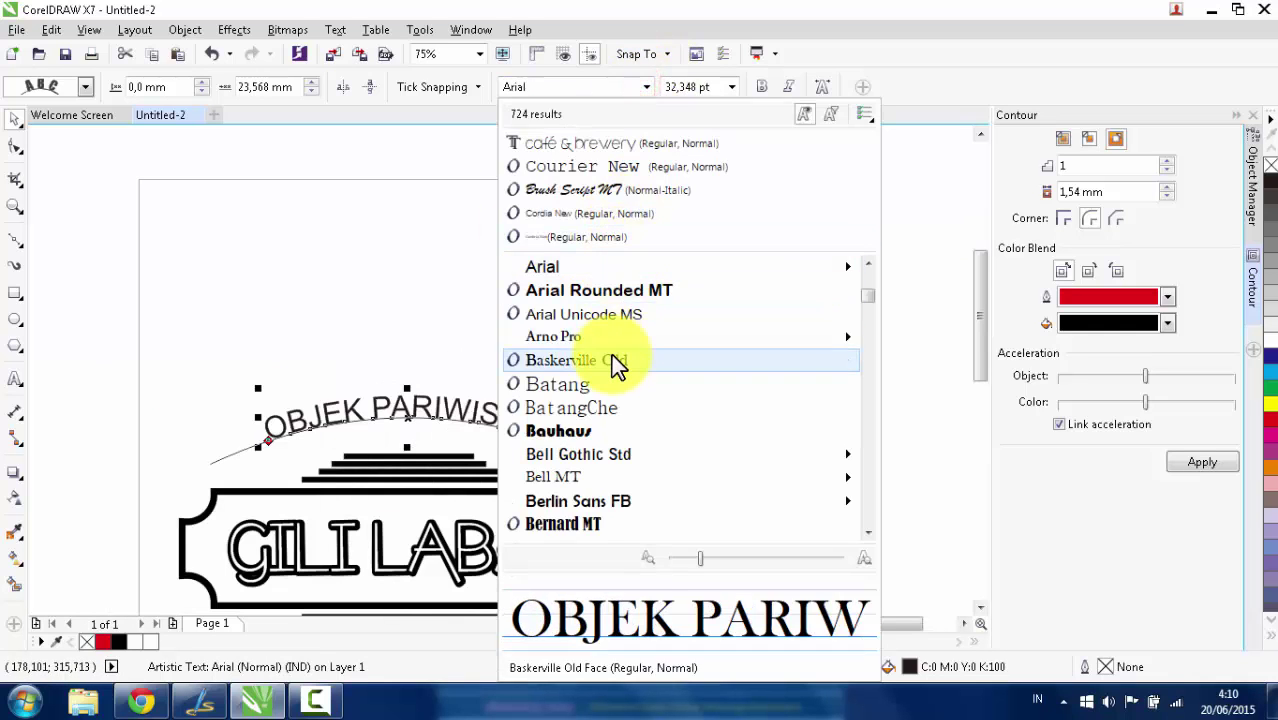
left_click(622, 160)
scroll(380, 430, "up", 2)
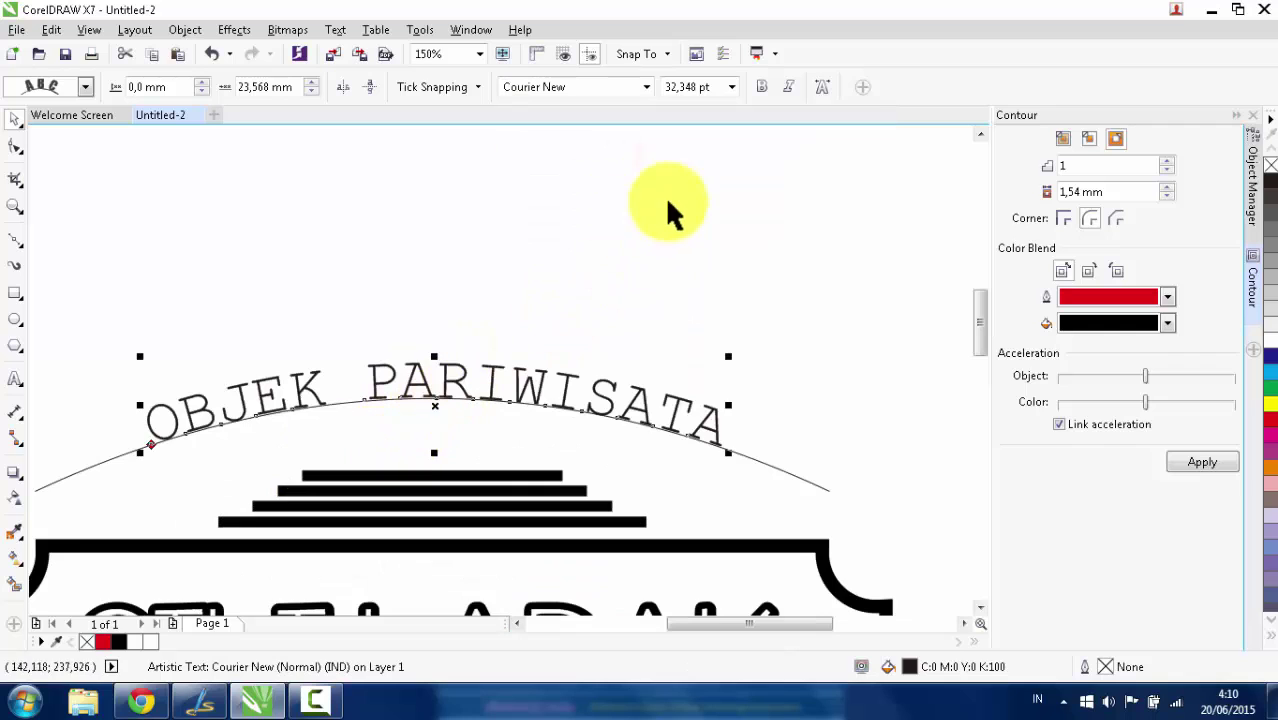
left_click(762, 87)
scroll(414, 362, "down", 2)
scroll(428, 357, "up", 2)
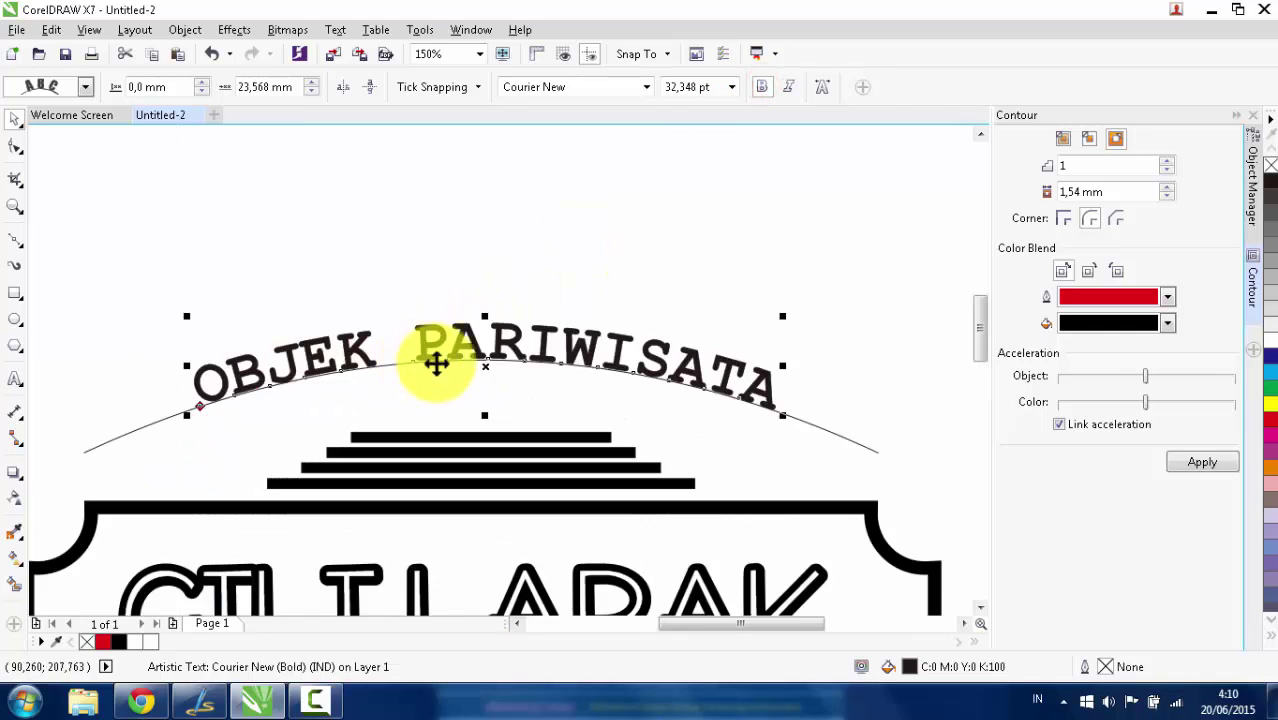
Remove the outline of the arc beneath the OBJEK PARIWISATA text and deselect it.
scroll(470, 362, "down", 2)
scroll(585, 404, "up", 2)
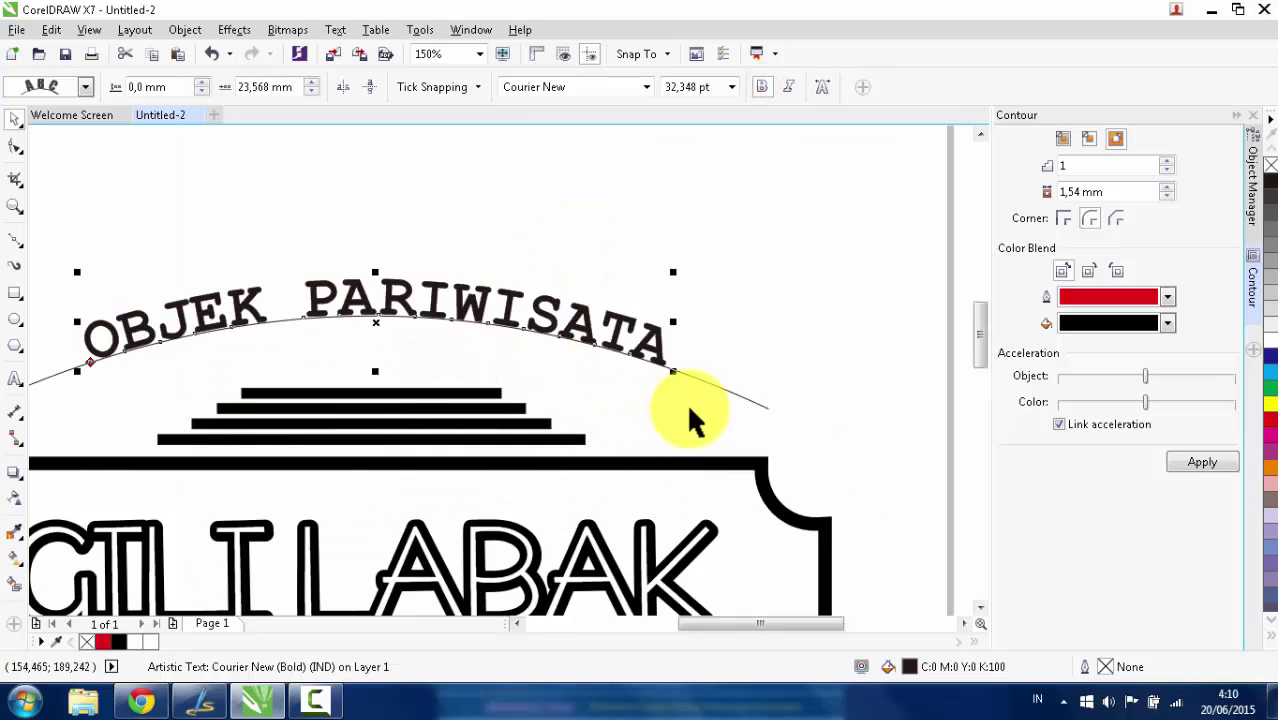
left_click(716, 388)
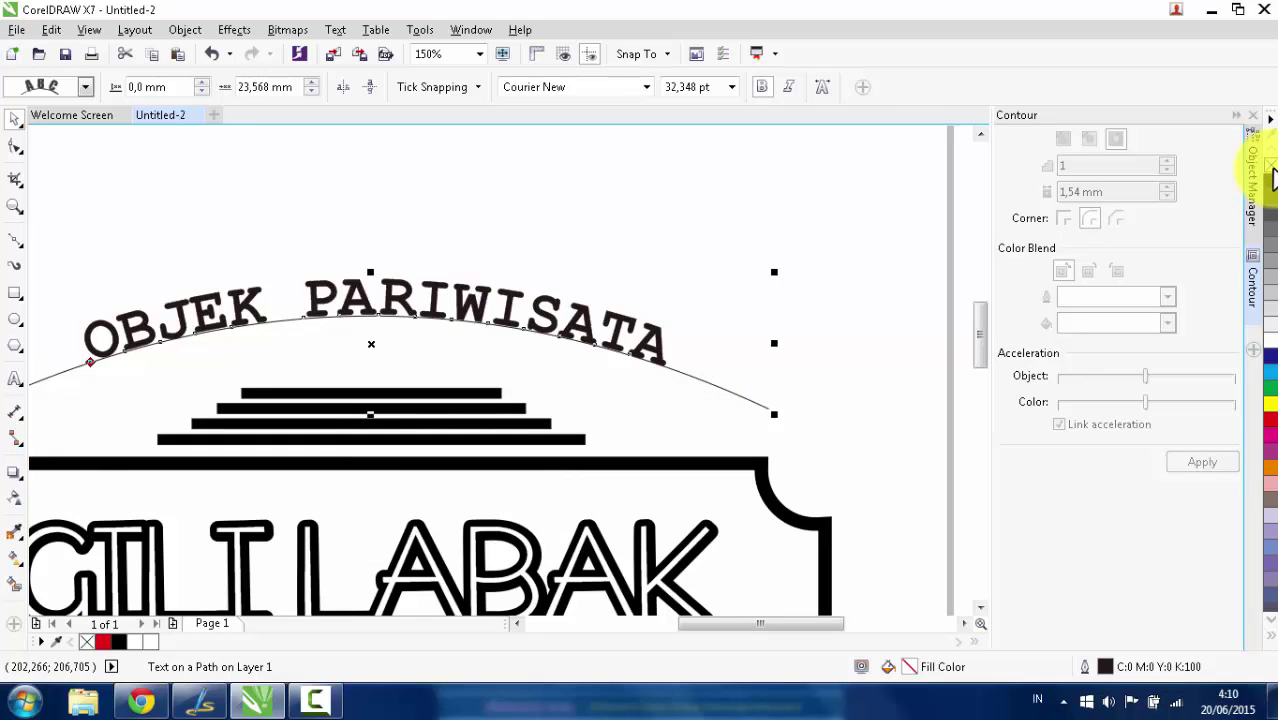
scroll(676, 295, "down", 2)
scroll(503, 298, "up", 2)
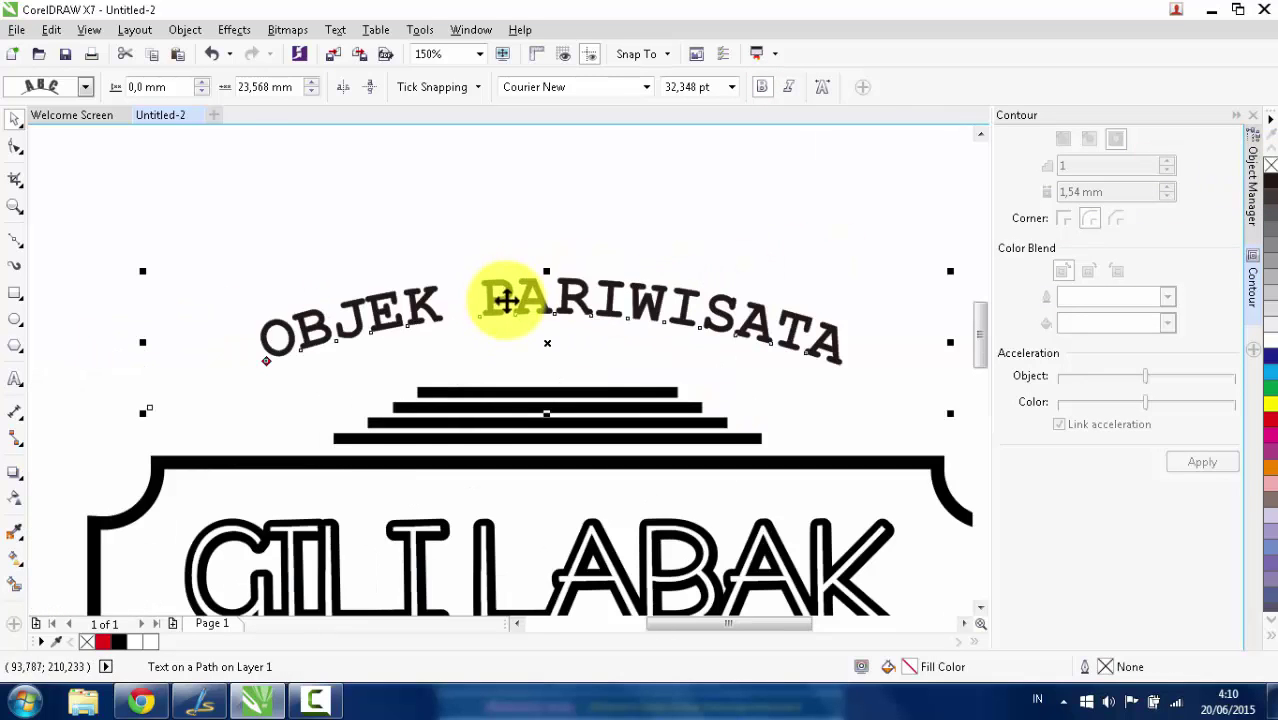
scroll(454, 331, "down", 2)
scroll(420, 383, "up", 2)
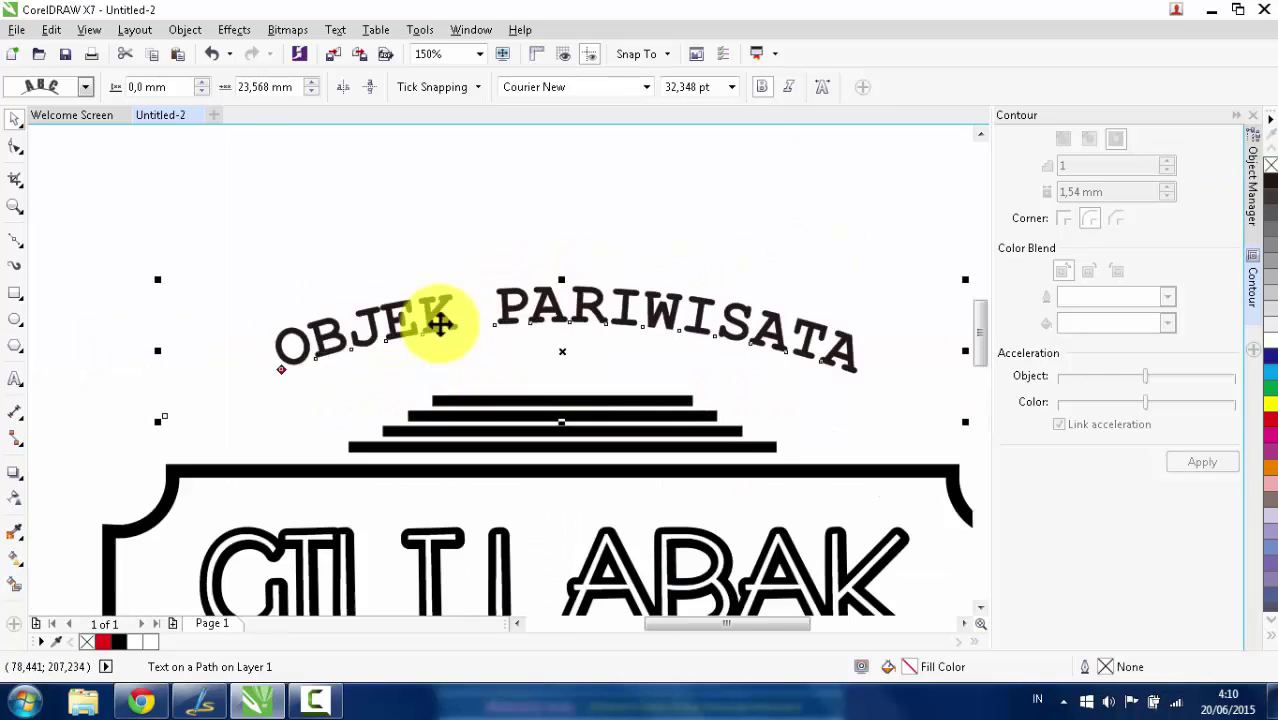
scroll(442, 320, "down", 2)
left_click(468, 250)
scroll(480, 258, "down", 2)
scroll(490, 267, "up", 2)
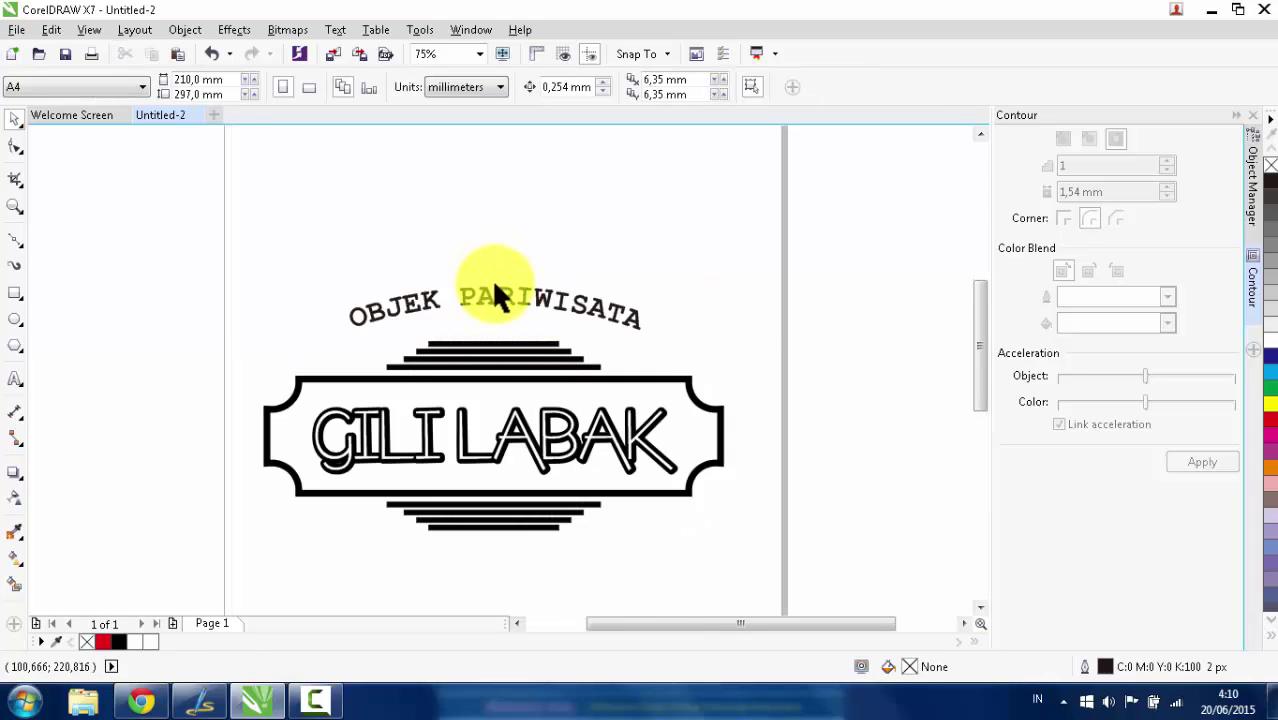
Draw a closed narrow wedge about 27 mm wide and 21 mm high, sloping down from the left end of OBJEK PARIWISATA to a point above the frame's left edge.
scroll(497, 290, "down", 2)
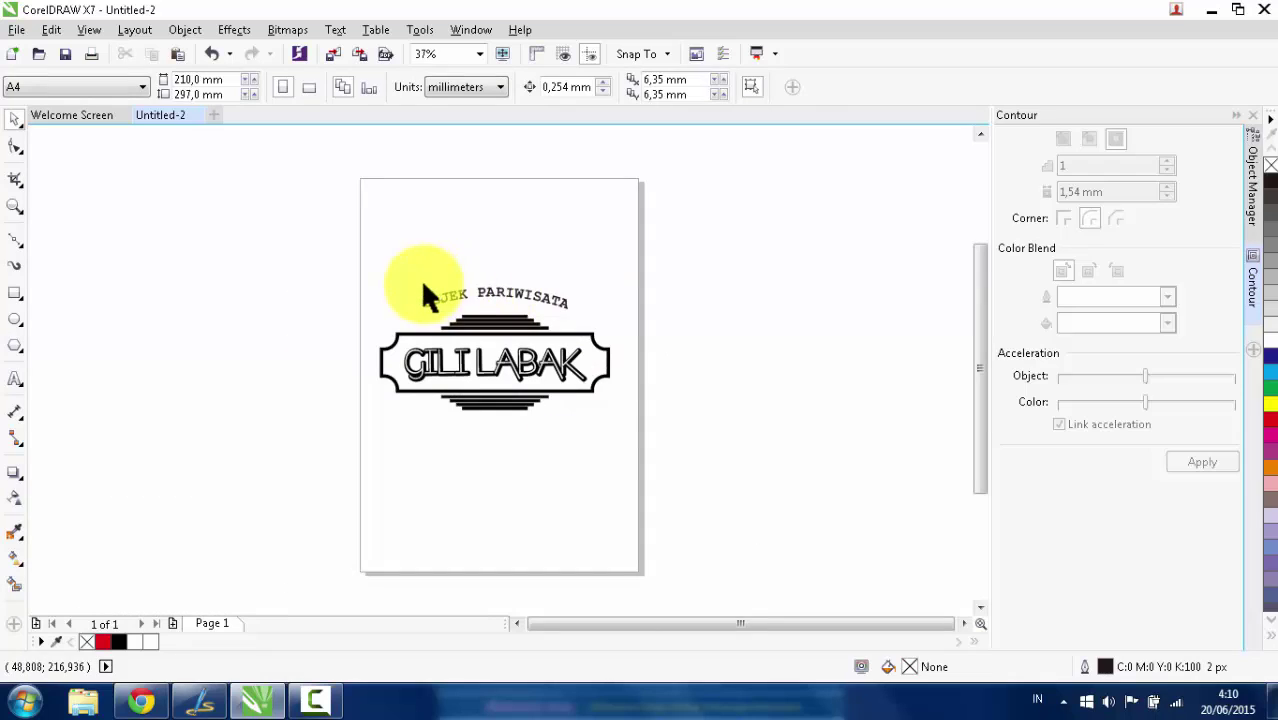
scroll(498, 289, "up", 1)
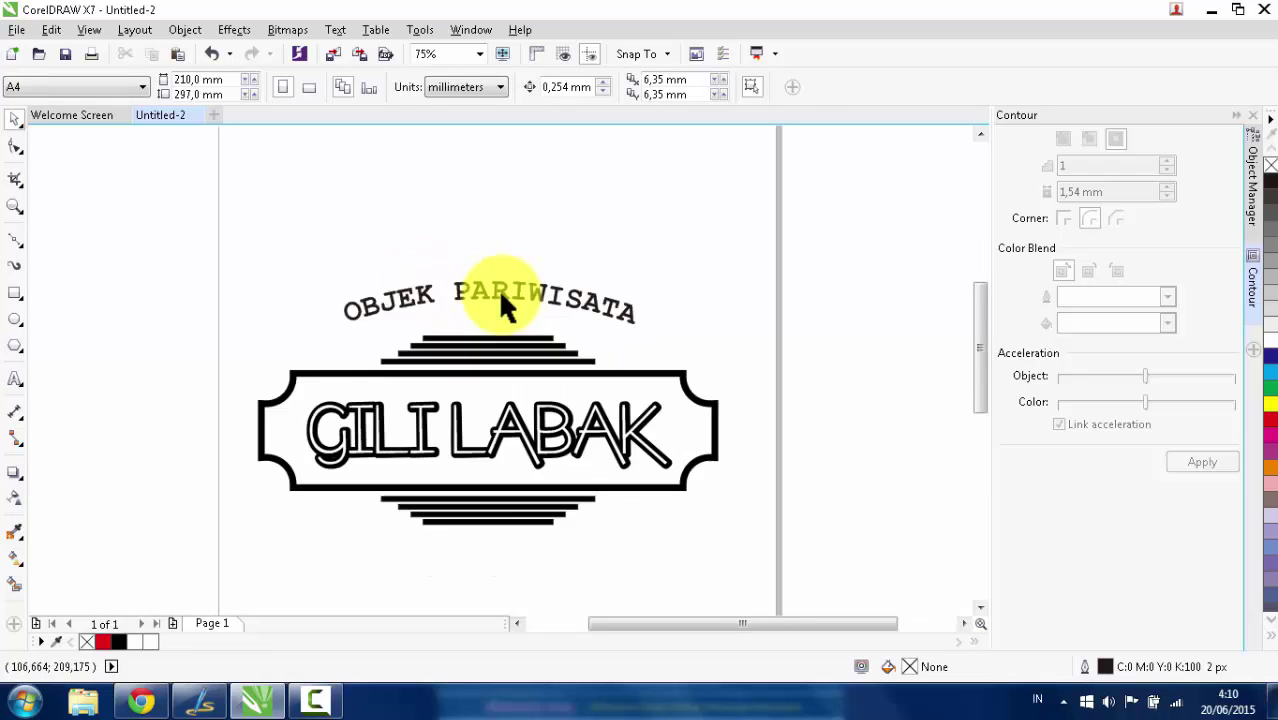
left_click(15, 242)
scroll(285, 325, "up", 1)
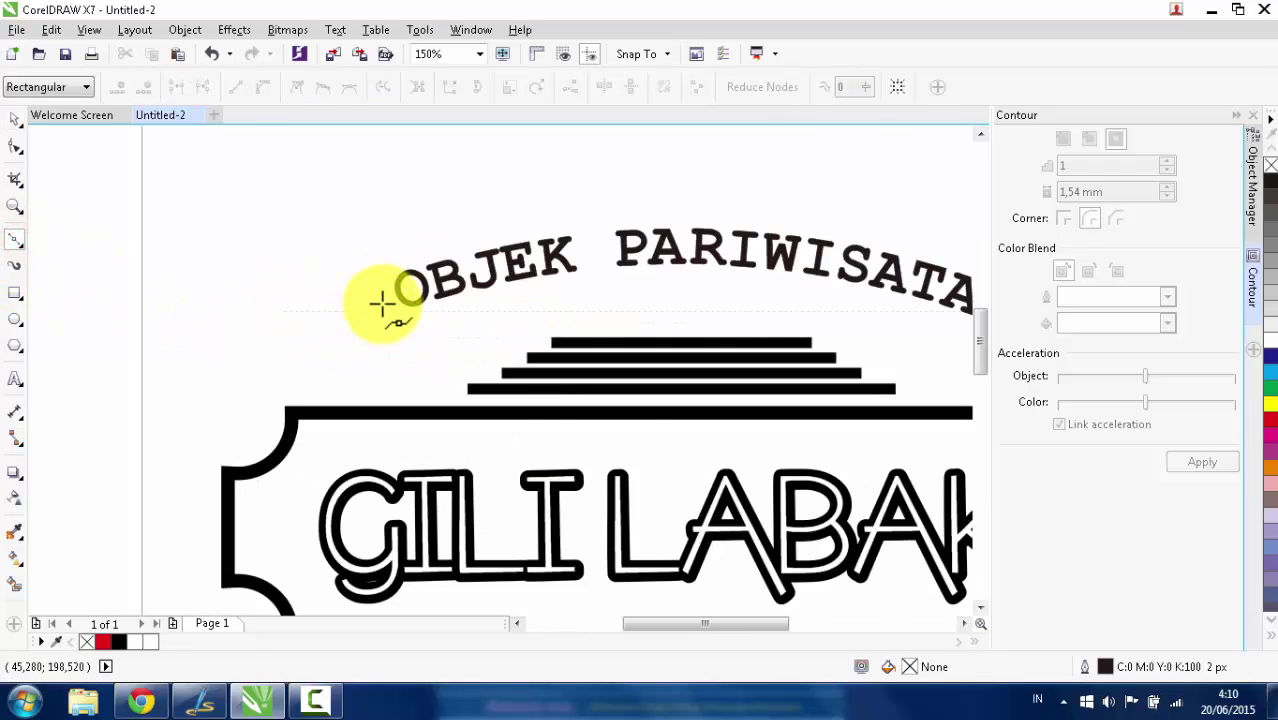
left_click(380, 303)
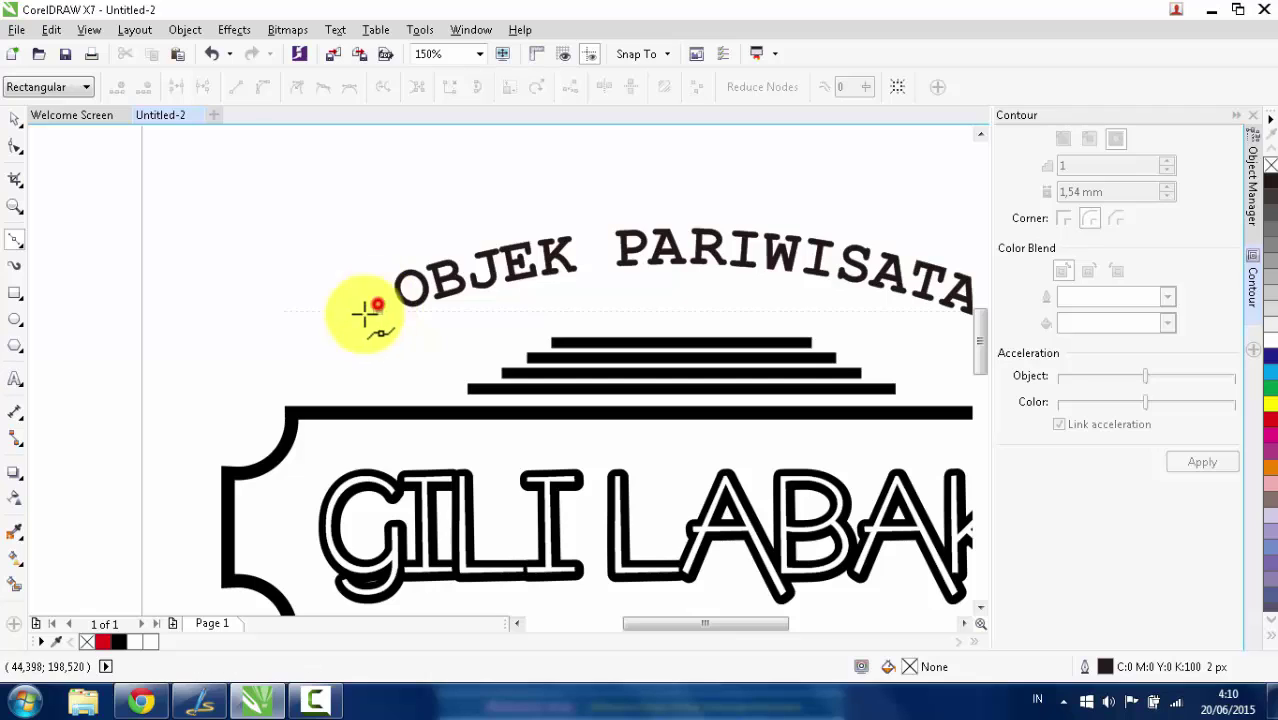
left_click(233, 405)
scroll(360, 315, "up", 1)
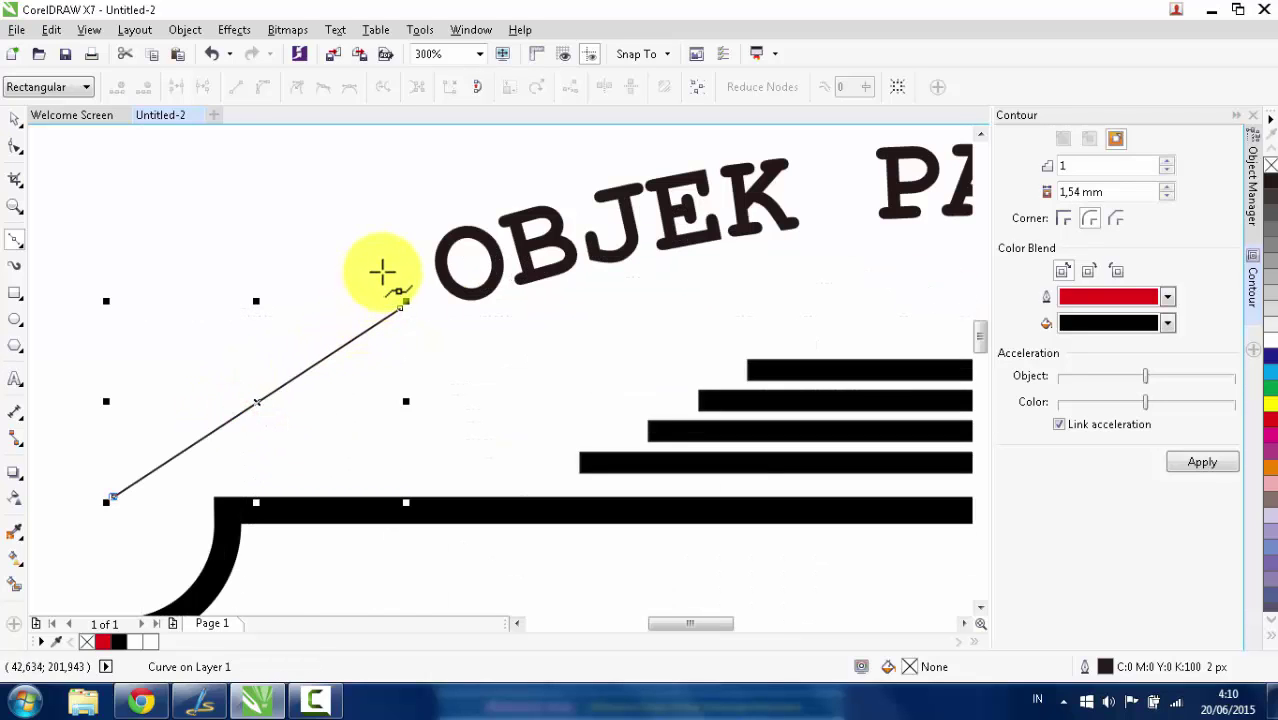
left_click_drag(382, 271, 399, 305)
scroll(360, 280, "down", 2)
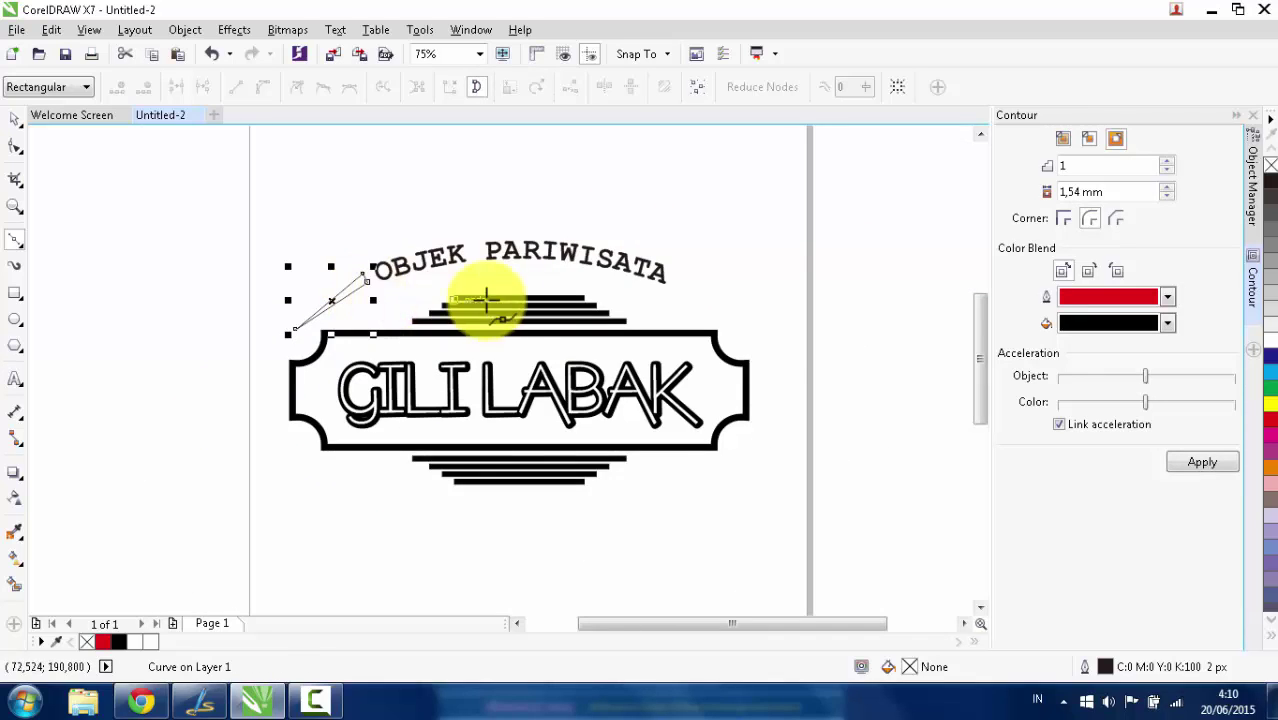
scroll(552, 302, "up", 1)
scroll(314, 286, "down", 2)
scroll(310, 265, "up", 1)
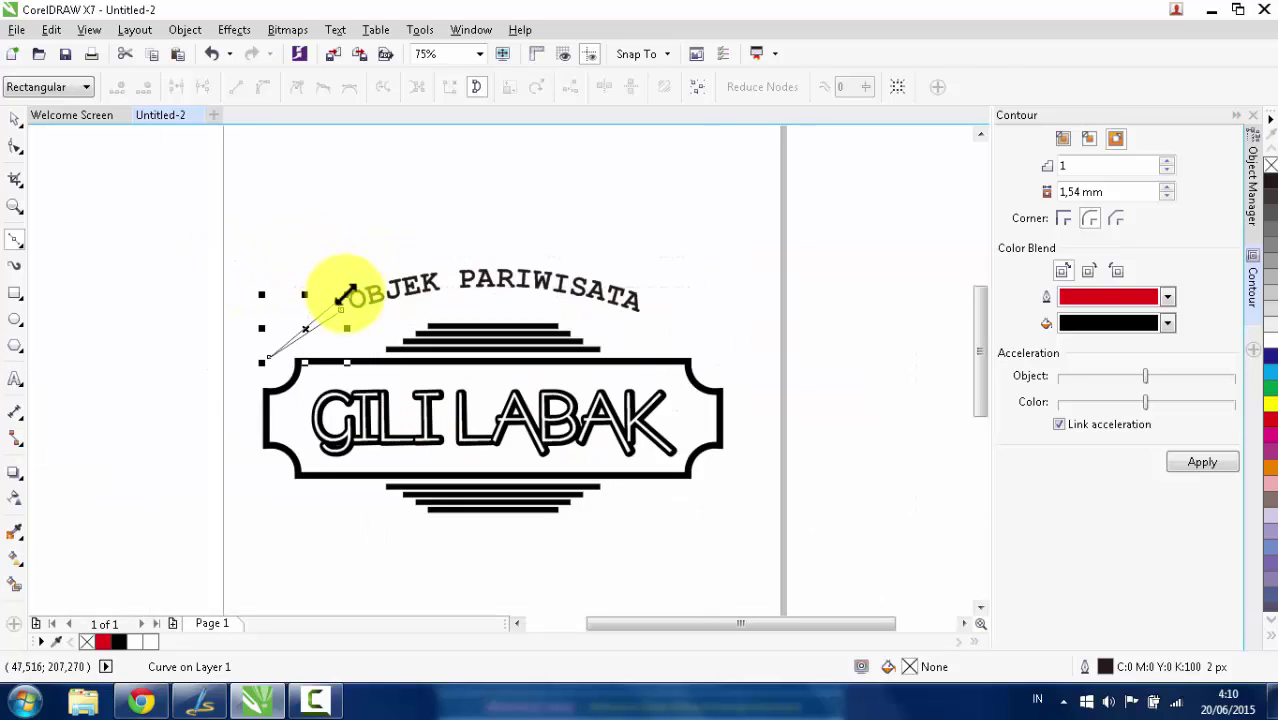
Mirror a copy of the wedge to the right end of OBJEK PARIWISATA and nudge it right to an X position of about 173,8 mm.
key("space")
left_click_drag(263, 326, 679, 327)
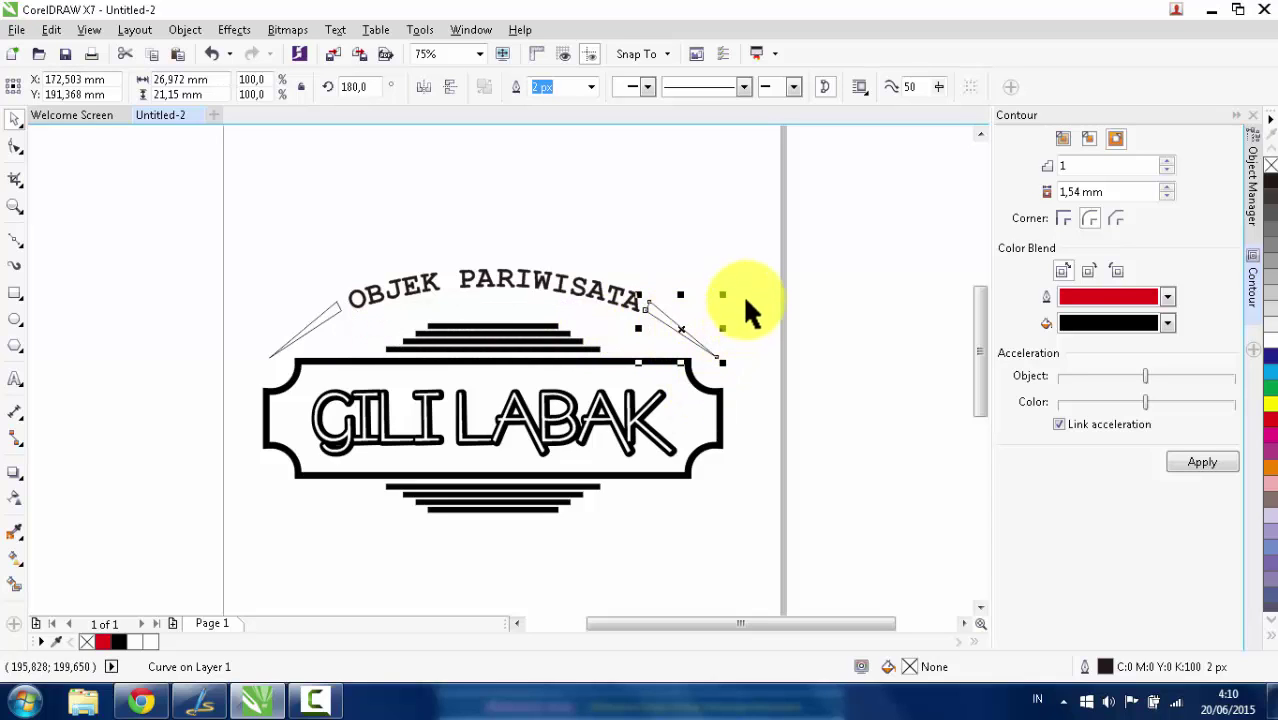
scroll(707, 290, "up", 2)
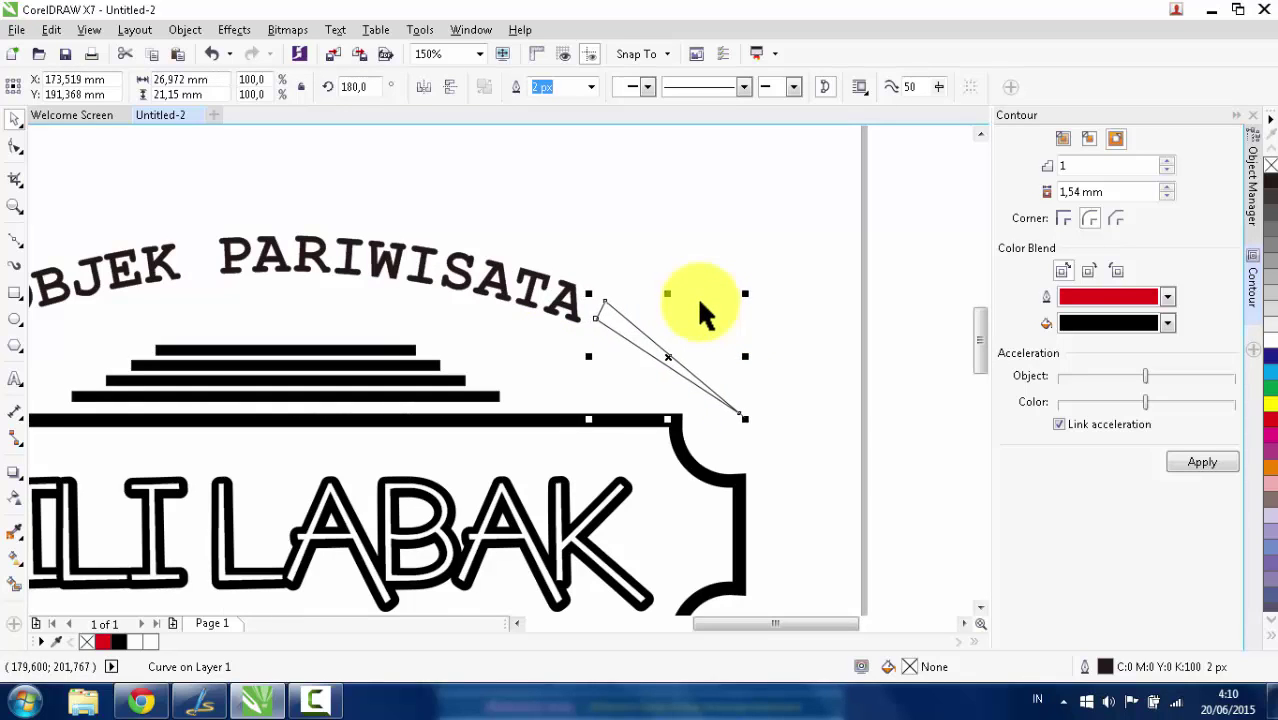
scroll(697, 296, "down", 2)
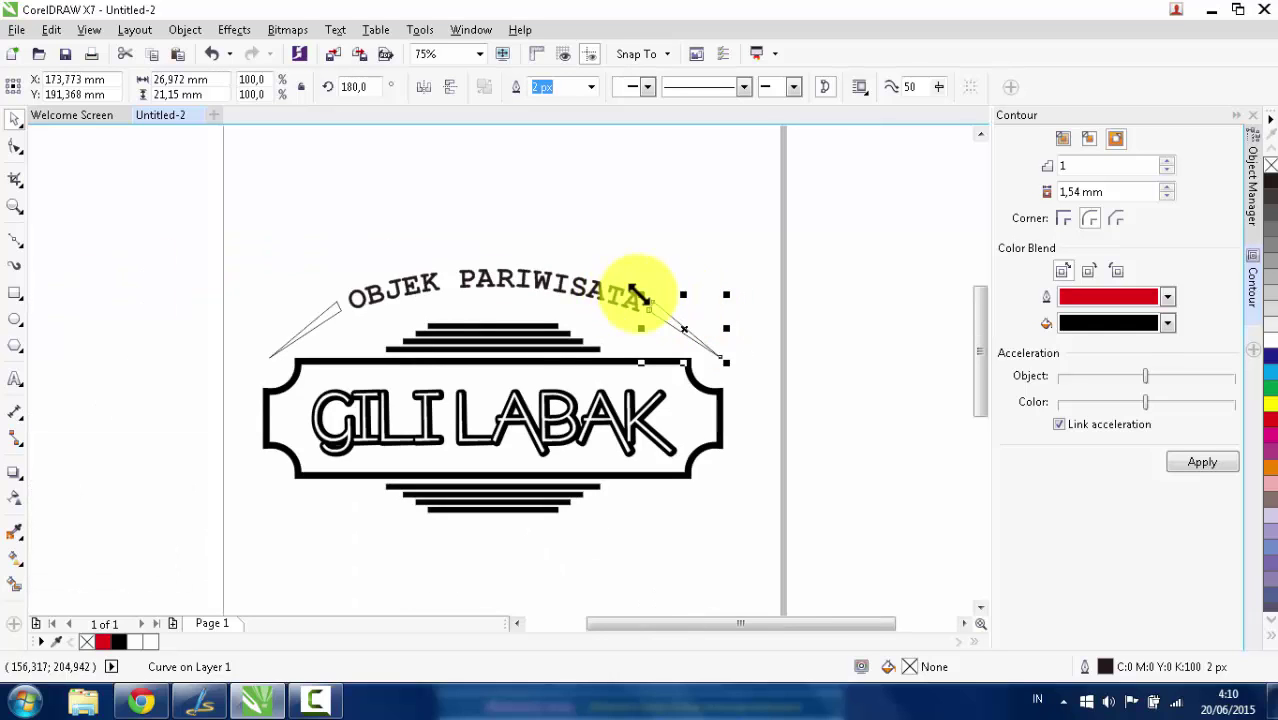
scroll(485, 322, "up", 2)
scroll(859, 345, "down", 2)
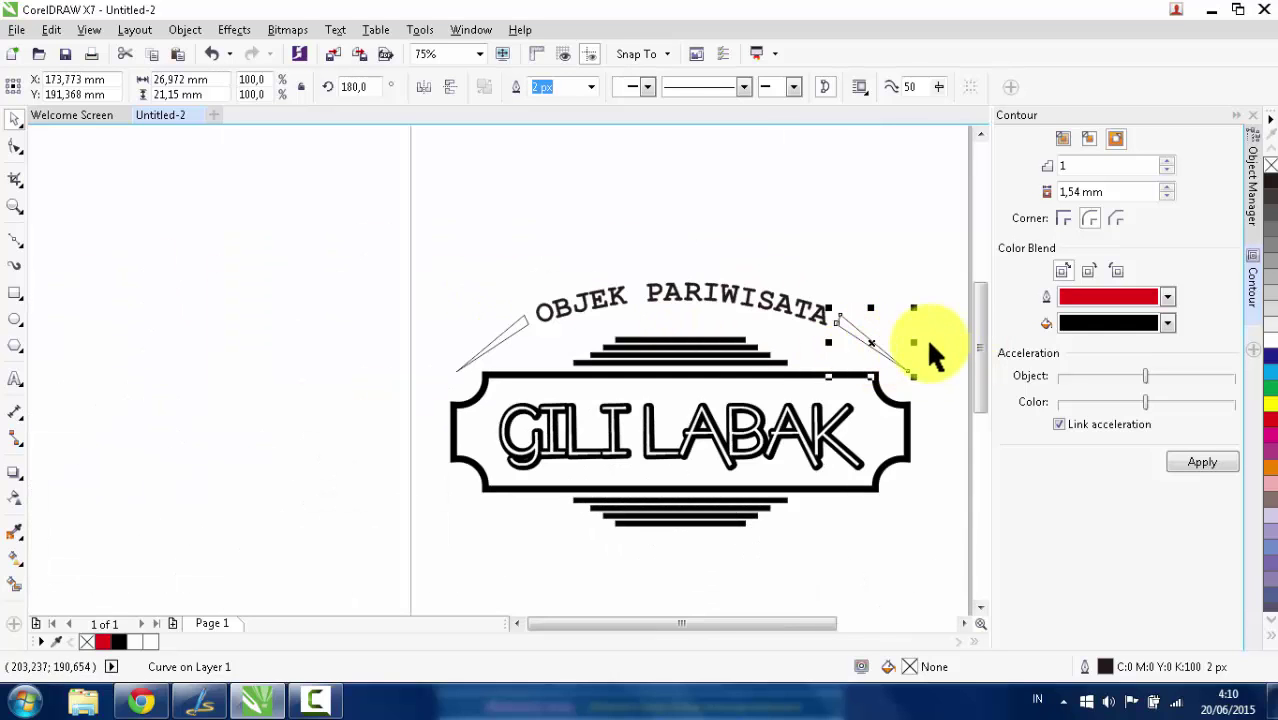
Stretch the right wedge to about 27,9 mm wide to meet the frame's right edge, widen the left wedge towards its left edge, and deselect.
left_click_drag(917, 357, 916, 422)
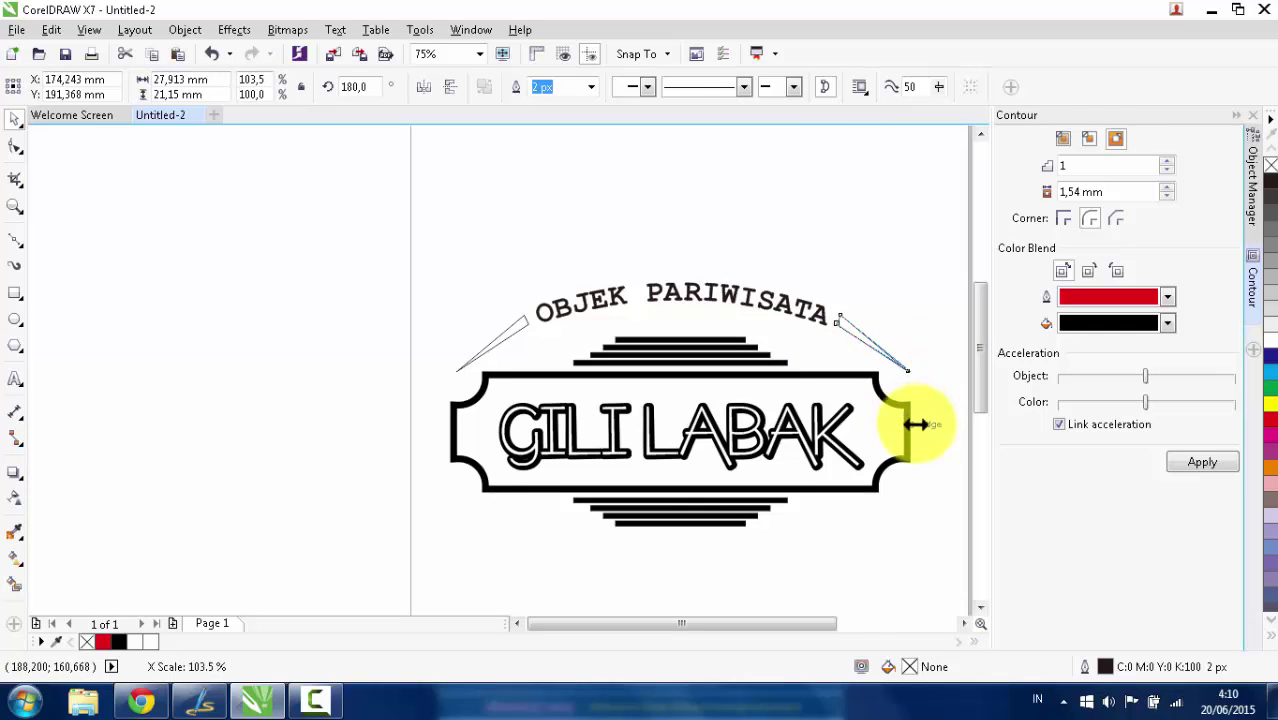
left_click(491, 341)
left_click_drag(449, 343, 434, 419)
left_click(375, 354)
scroll(476, 342, "down", 2)
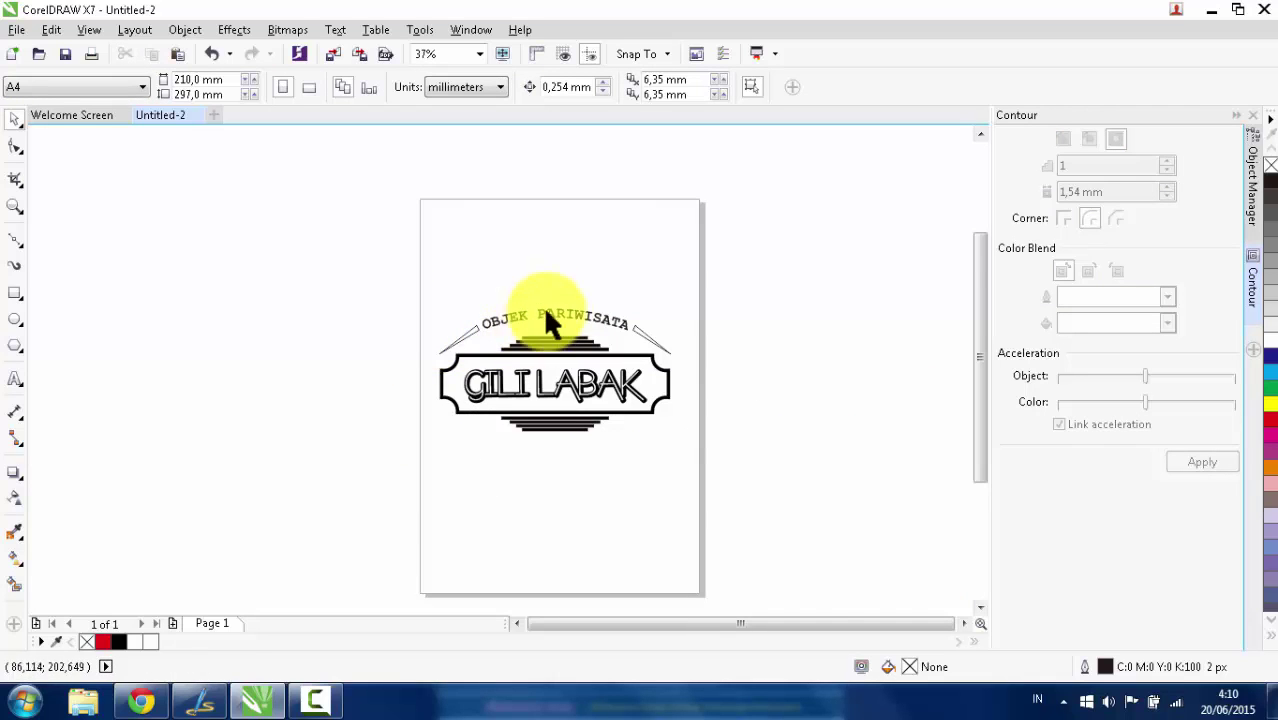
scroll(545, 308, "up", 2)
scroll(714, 352, "down", 2)
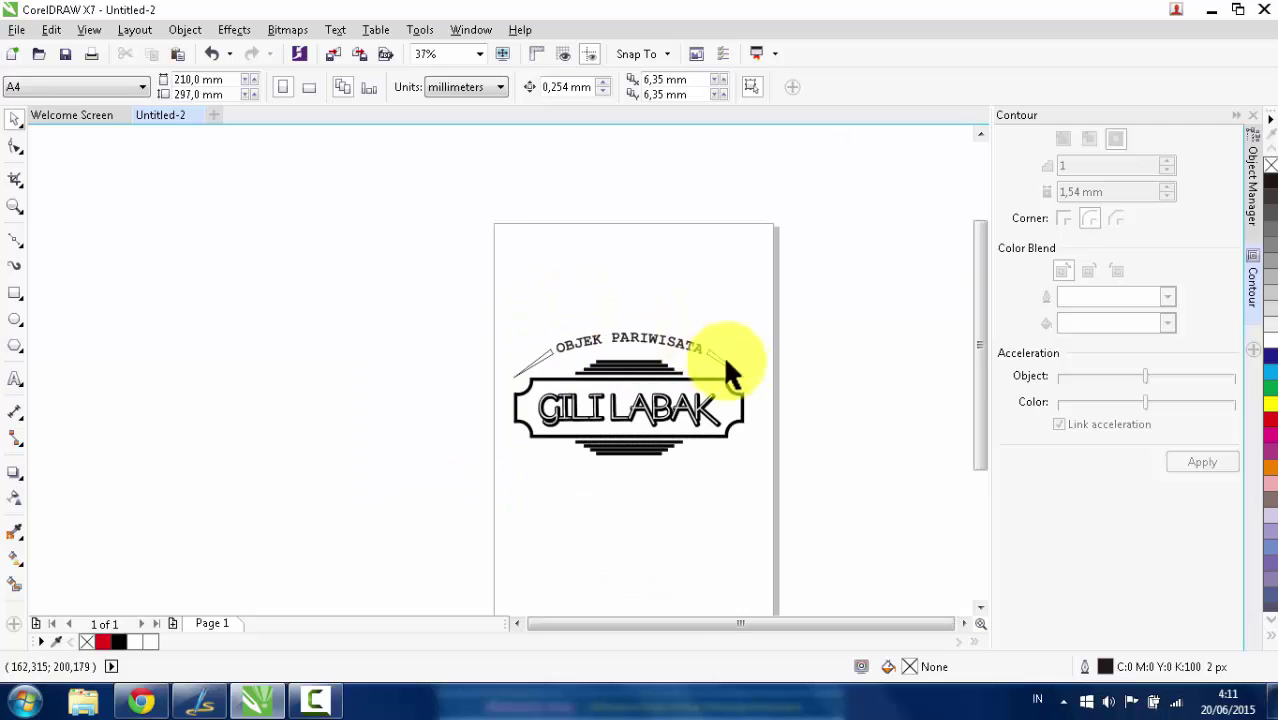
scroll(723, 358, "up", 2)
left_click(745, 352)
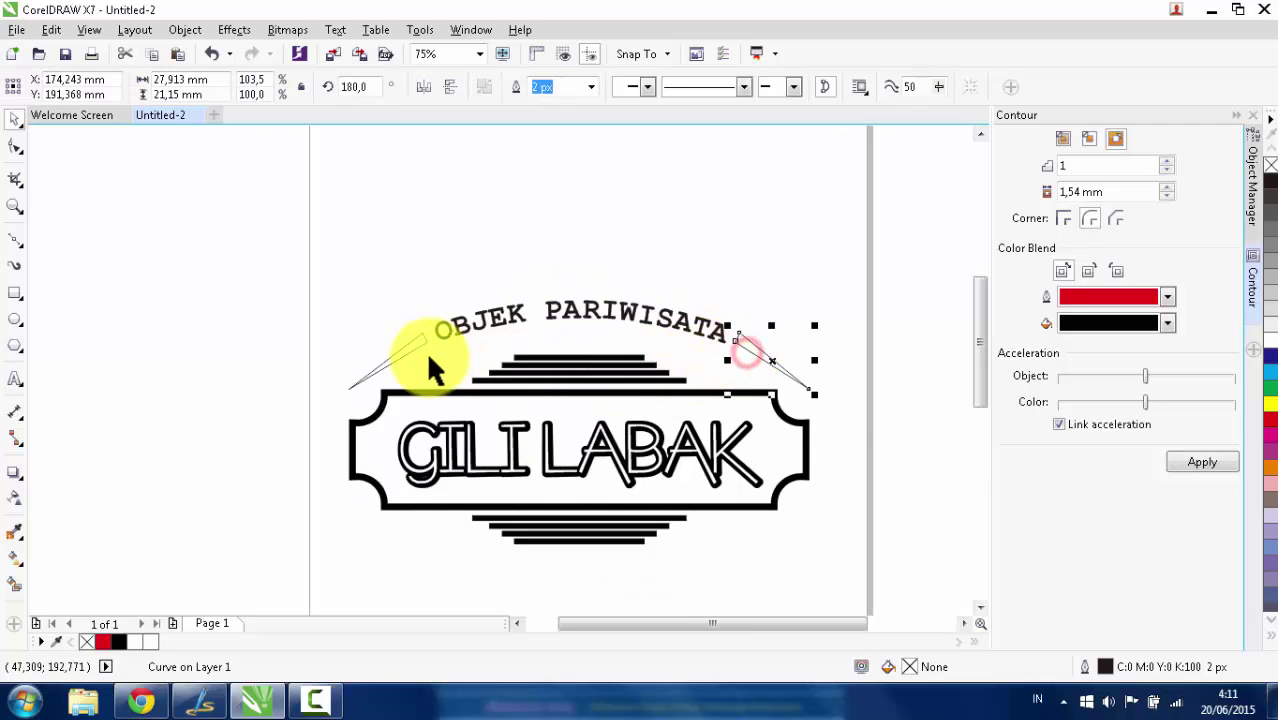
left_click(397, 356, "shift")
left_click_drag(595, 313, 593, 490)
key("Escape")
left_click(753, 294)
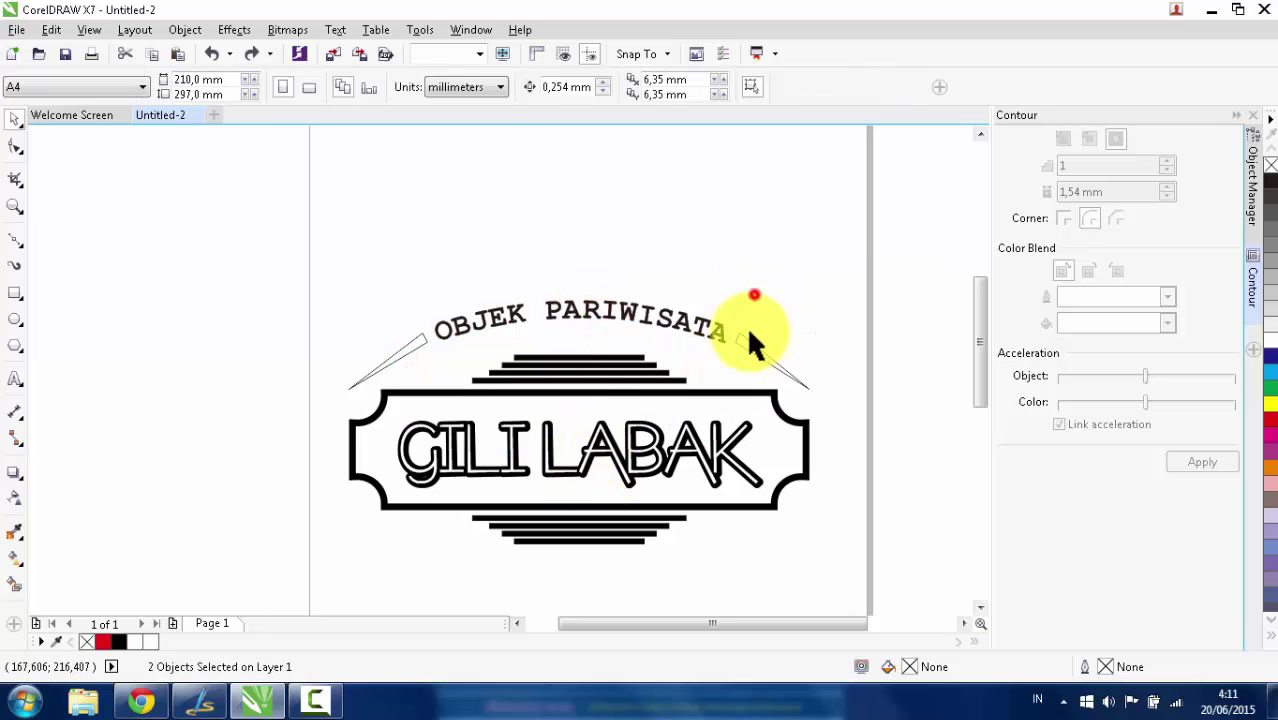
left_click(745, 343)
left_click(354, 387, "shift")
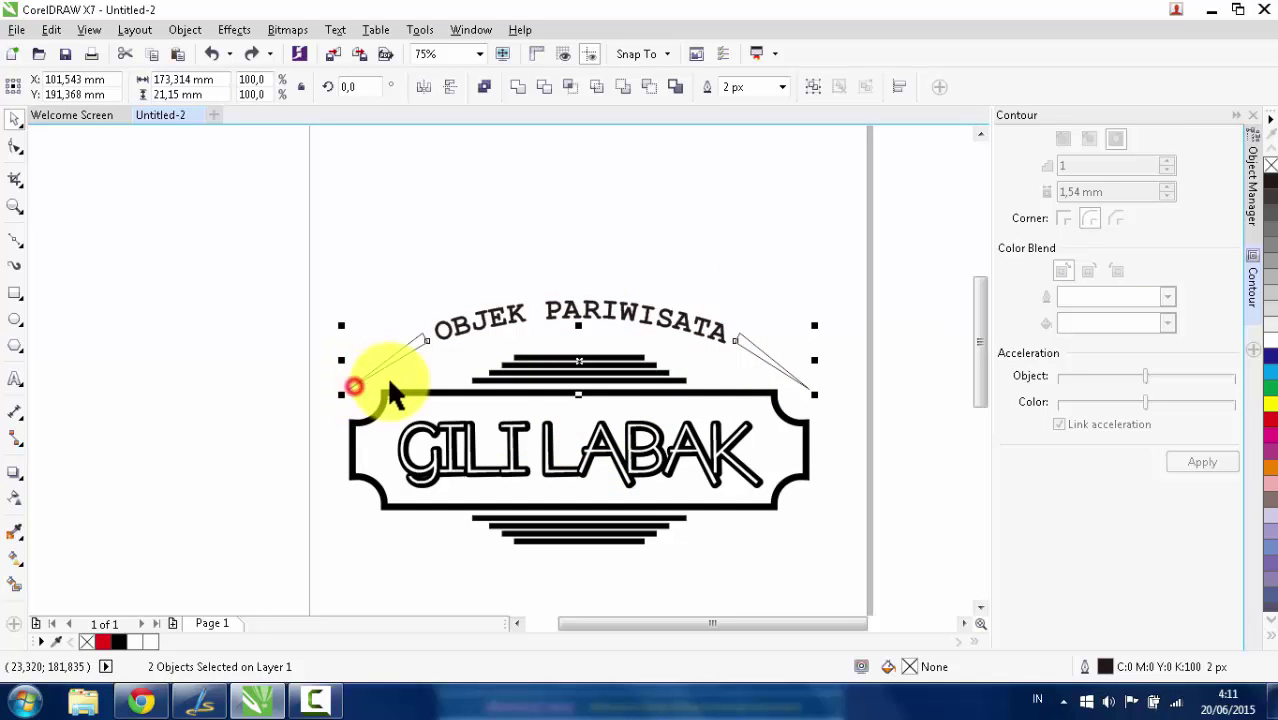
left_click(200, 700)
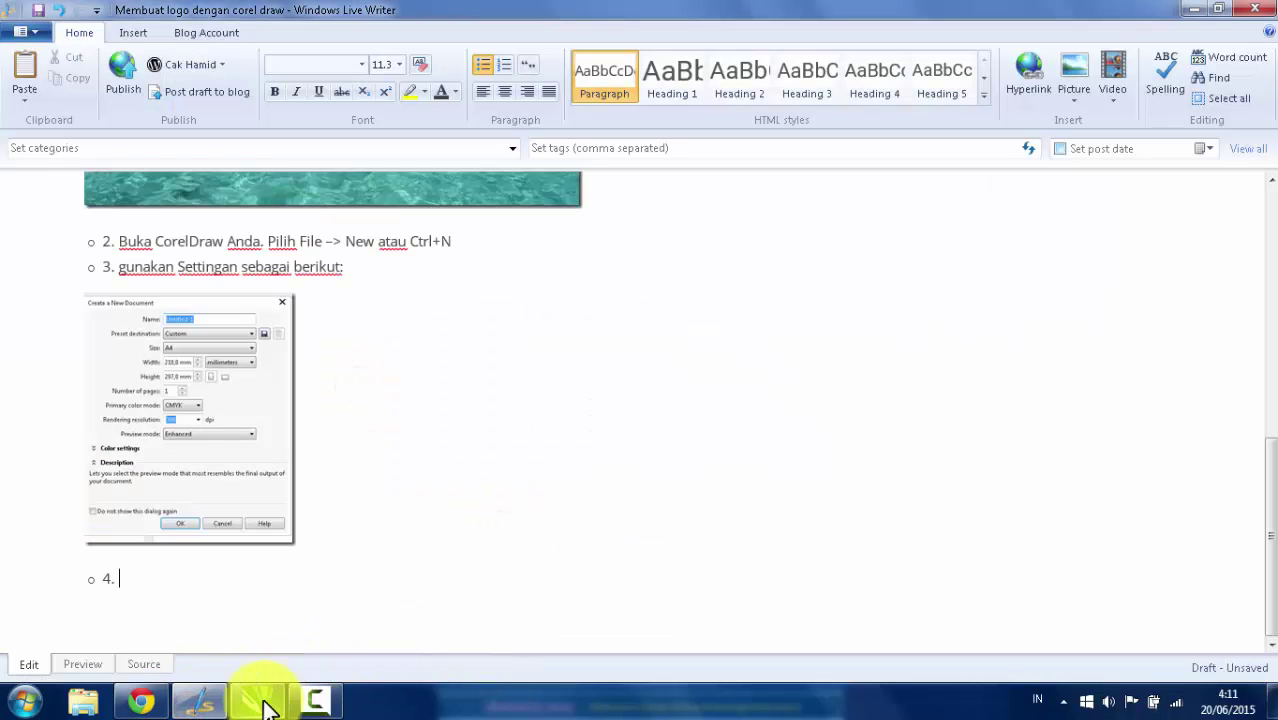
left_click(203, 698)
left_click(318, 698)
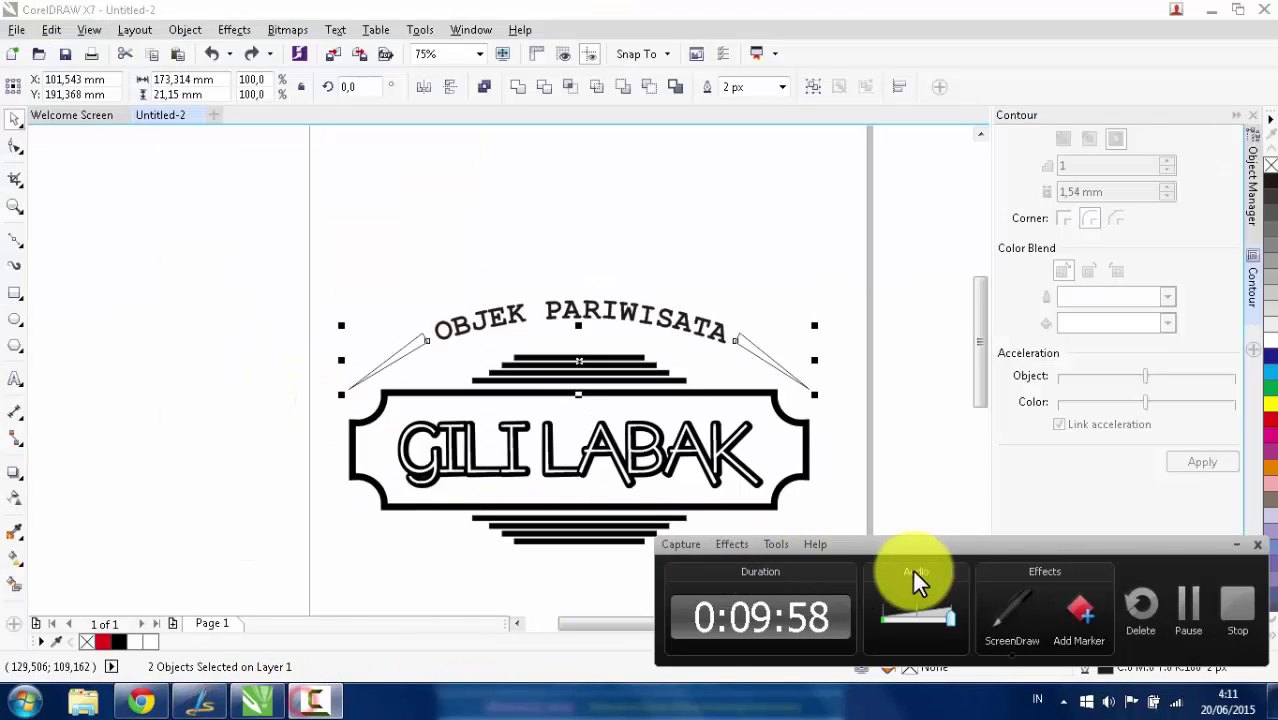
left_click(1188, 608)
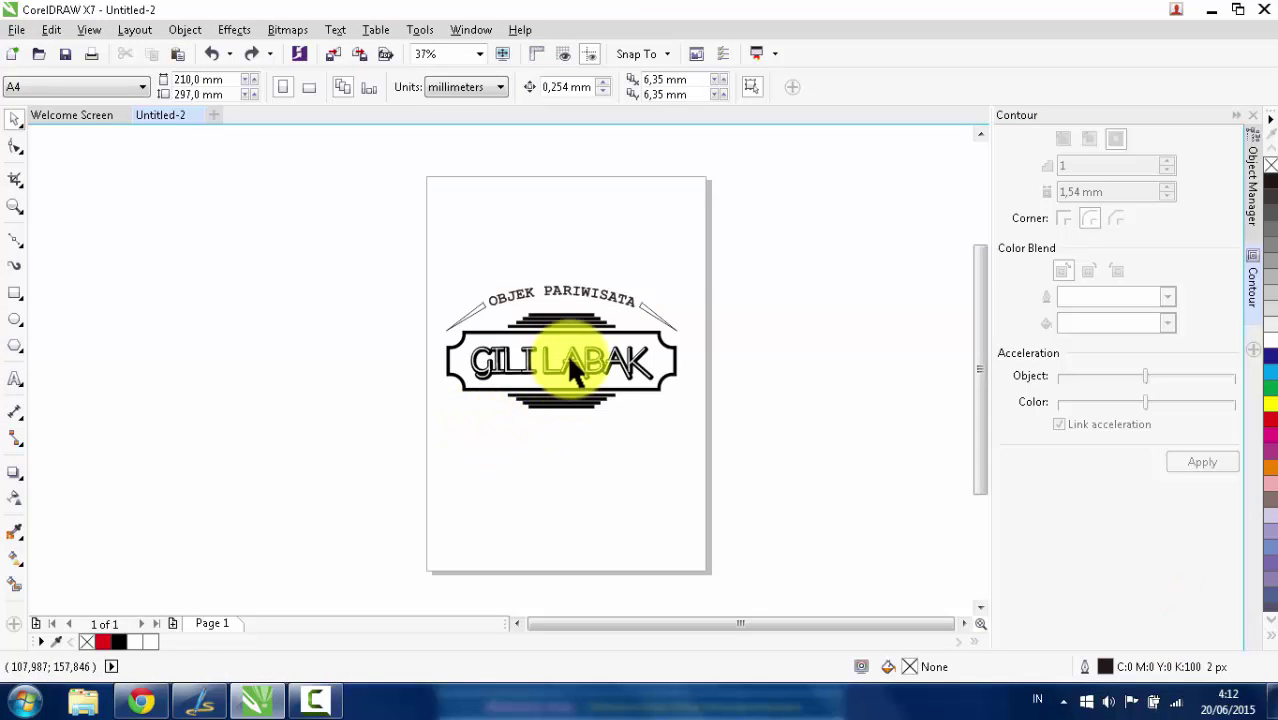
Give the arc beneath OBJEK PARIWISATA a hairline outline and mirror a copy of it below the lower bars, centred at a Y position of about 113,9 mm.
scroll(528, 366, "up", 2)
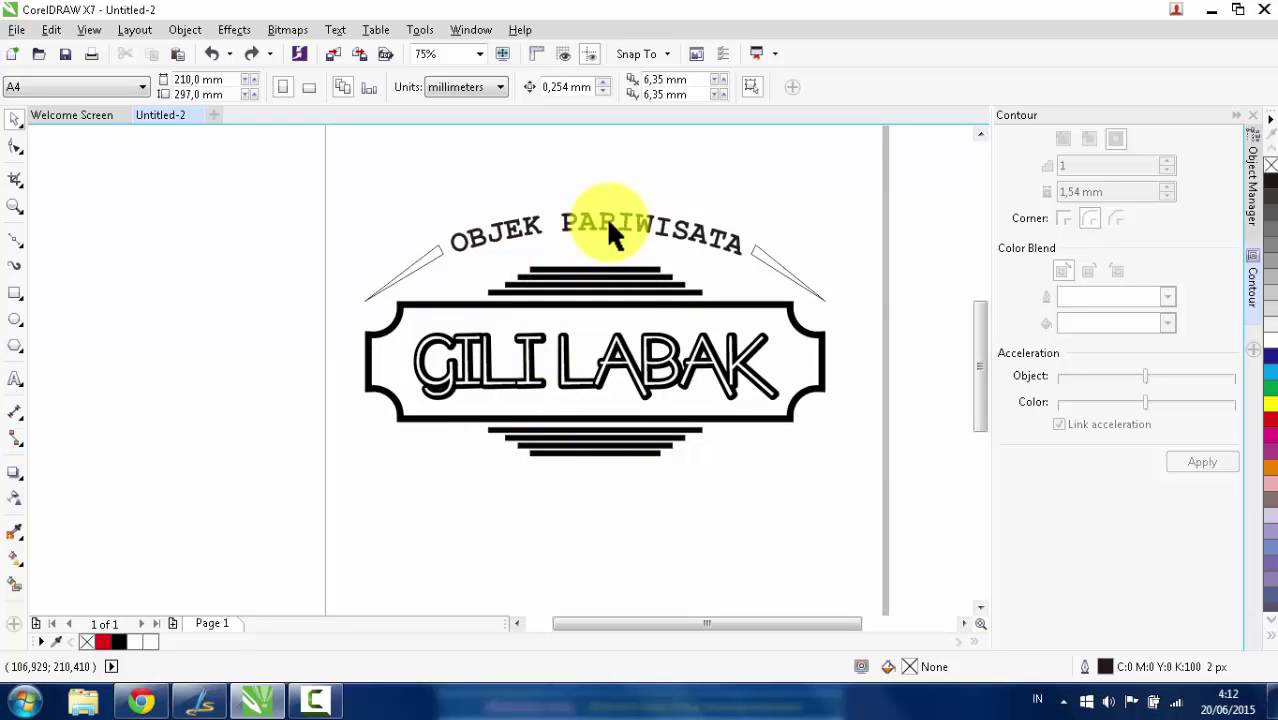
scroll(606, 220, "down", 2)
scroll(594, 271, "up", 2)
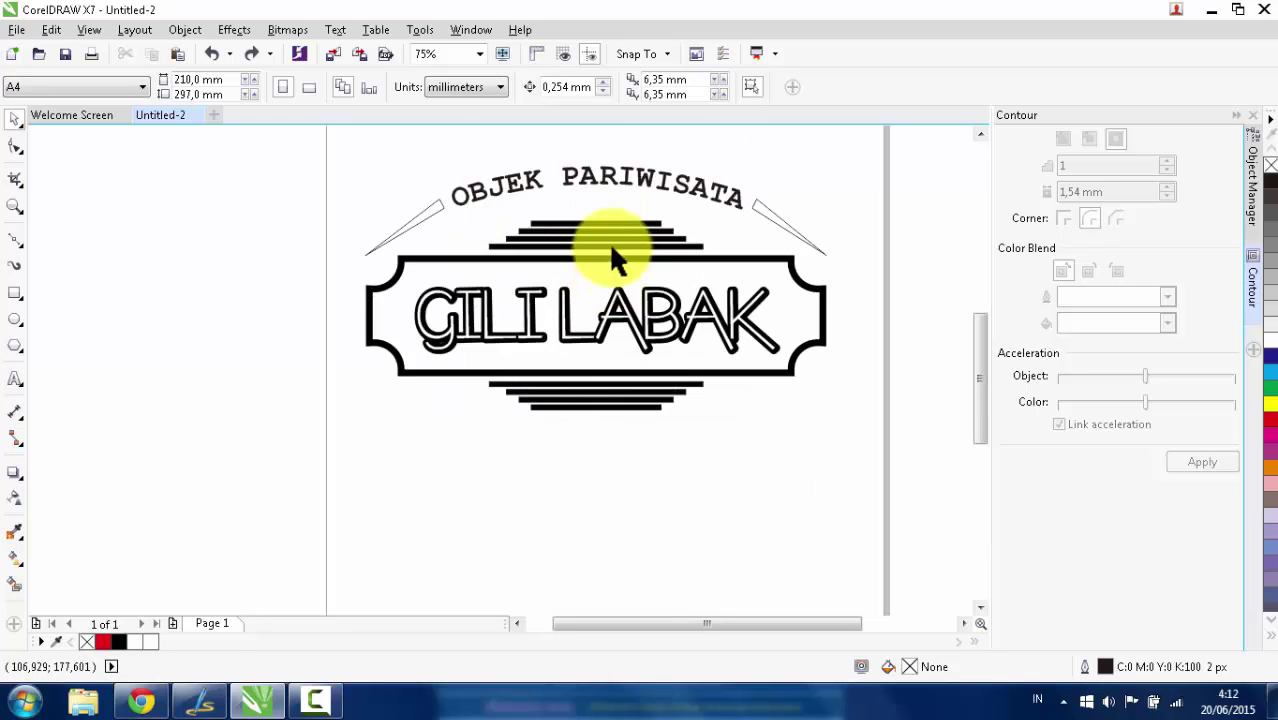
left_click(593, 185)
left_click(690, 205)
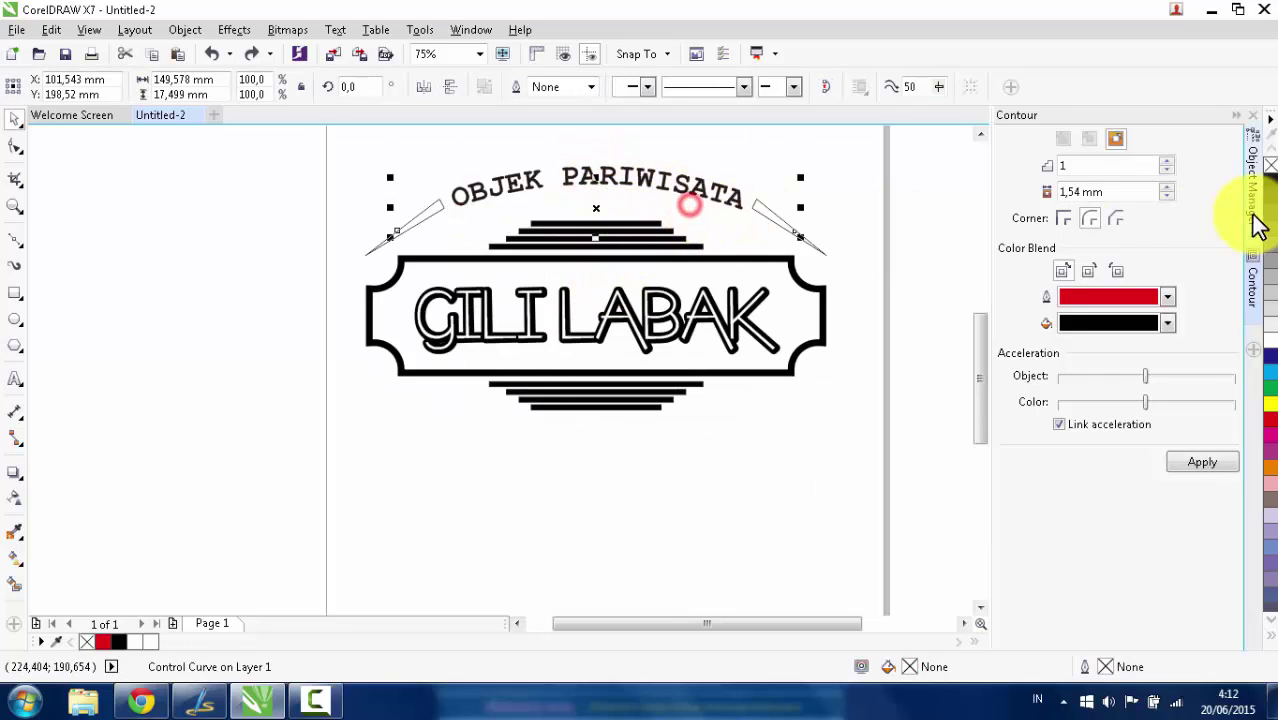
right_click(1270, 192)
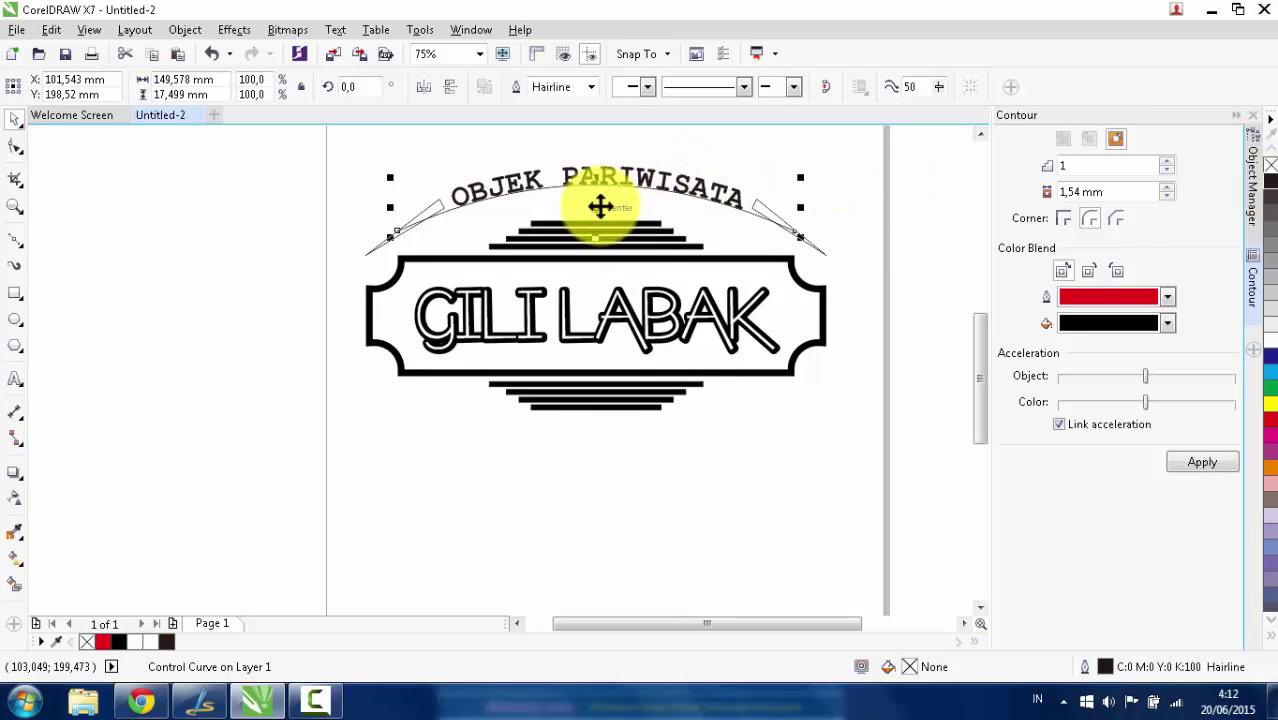
left_click_drag(602, 206, 594, 434)
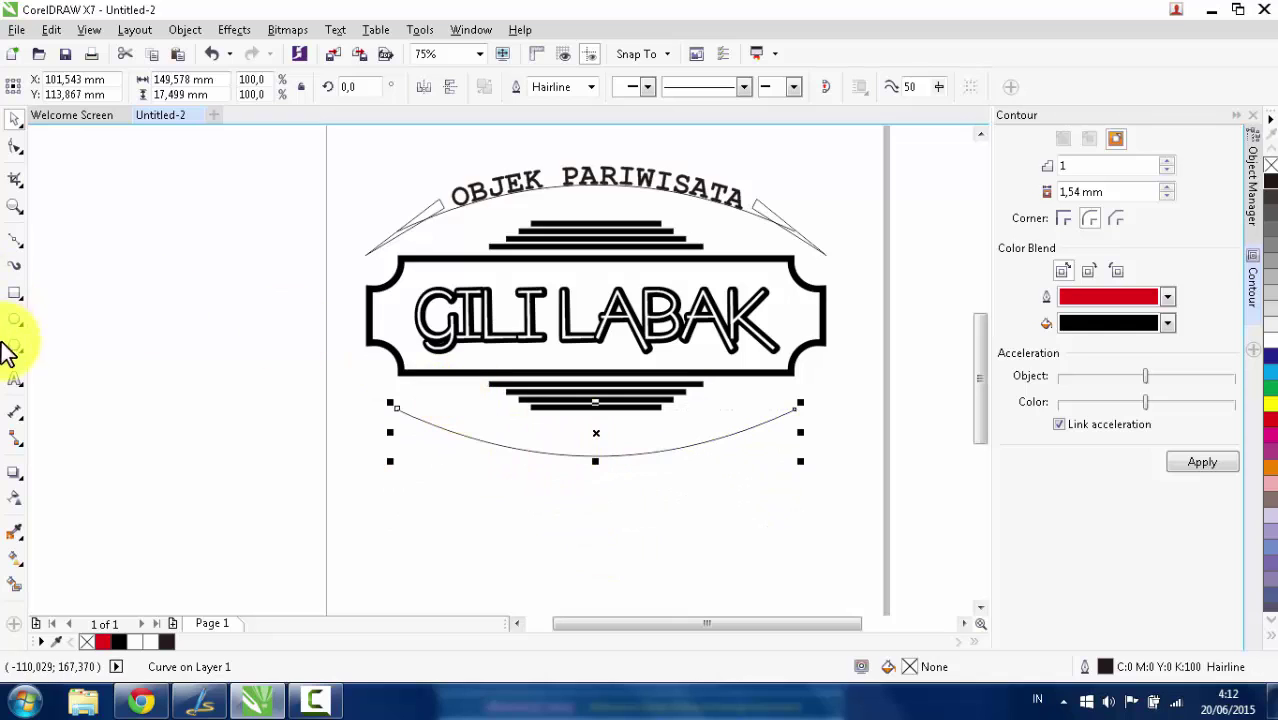
Add the text SUMENEP MADURA along the lower arc and slide it to an offset of about 37 mm to centre it.
left_click(14, 380)
scroll(428, 420, "up", 1)
left_click(426, 420)
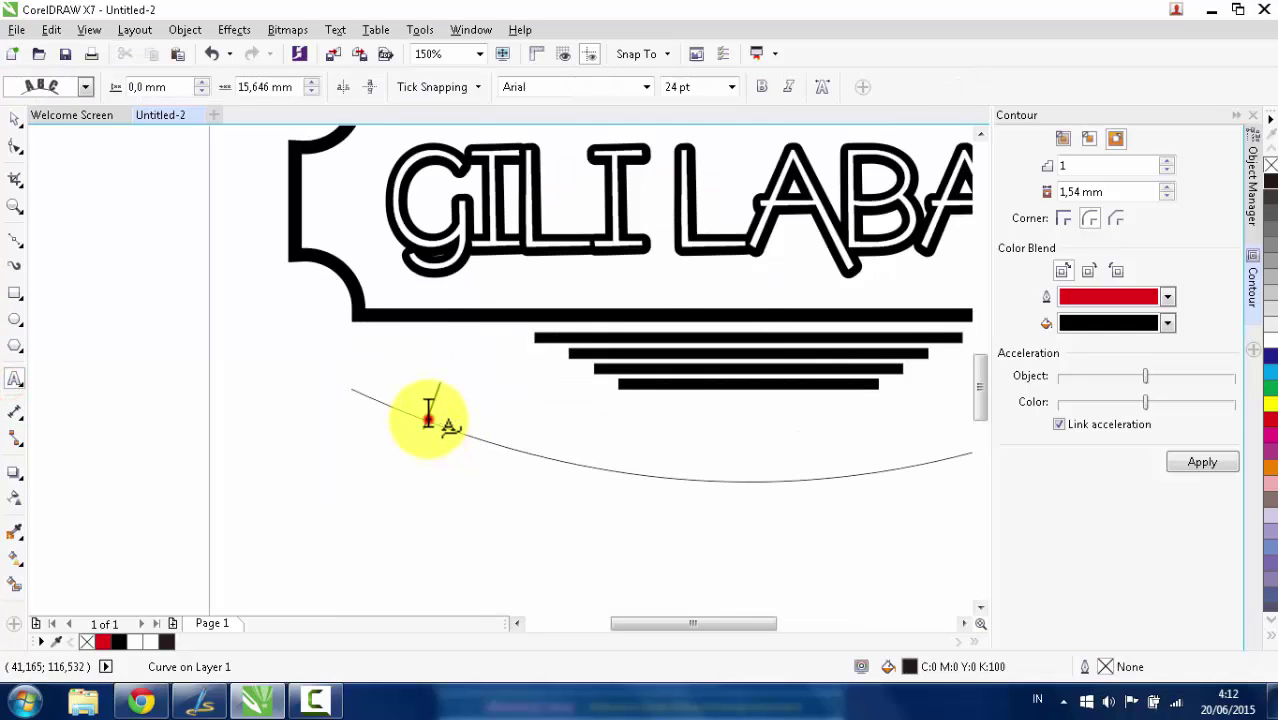
scroll(480, 430, "down", 2)
scroll(483, 432, "up", 1)
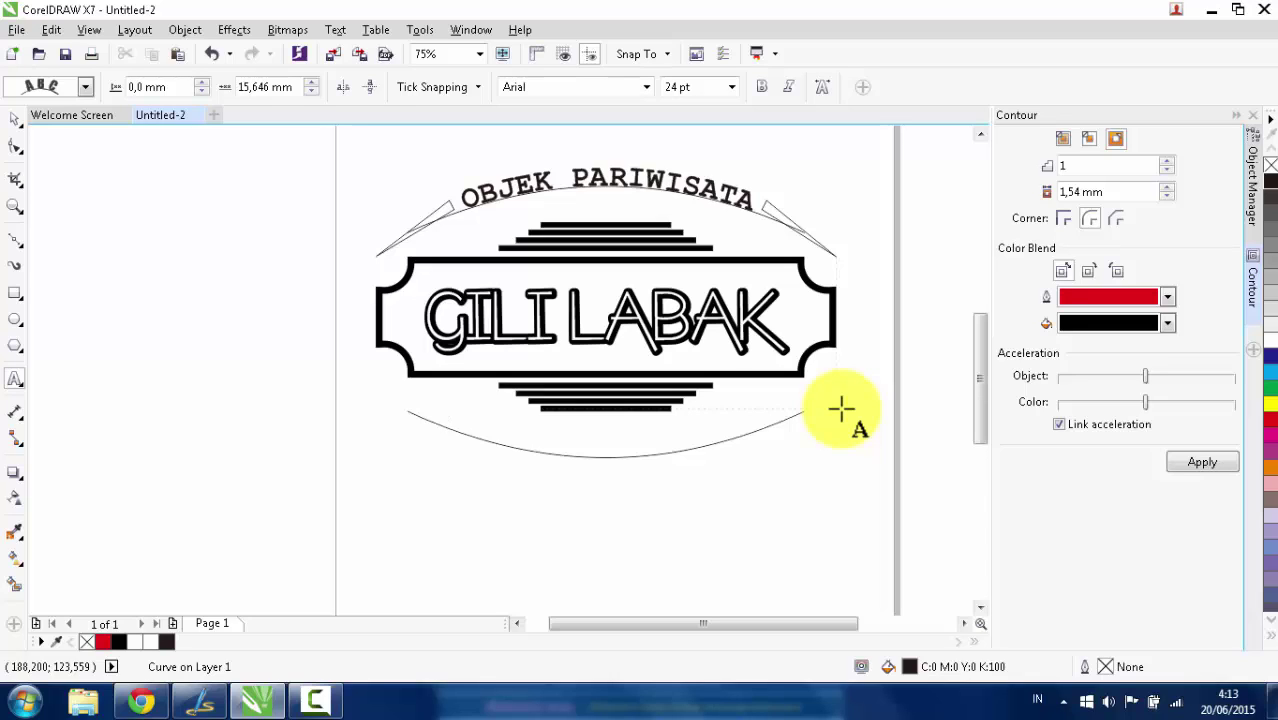
left_click(841, 408)
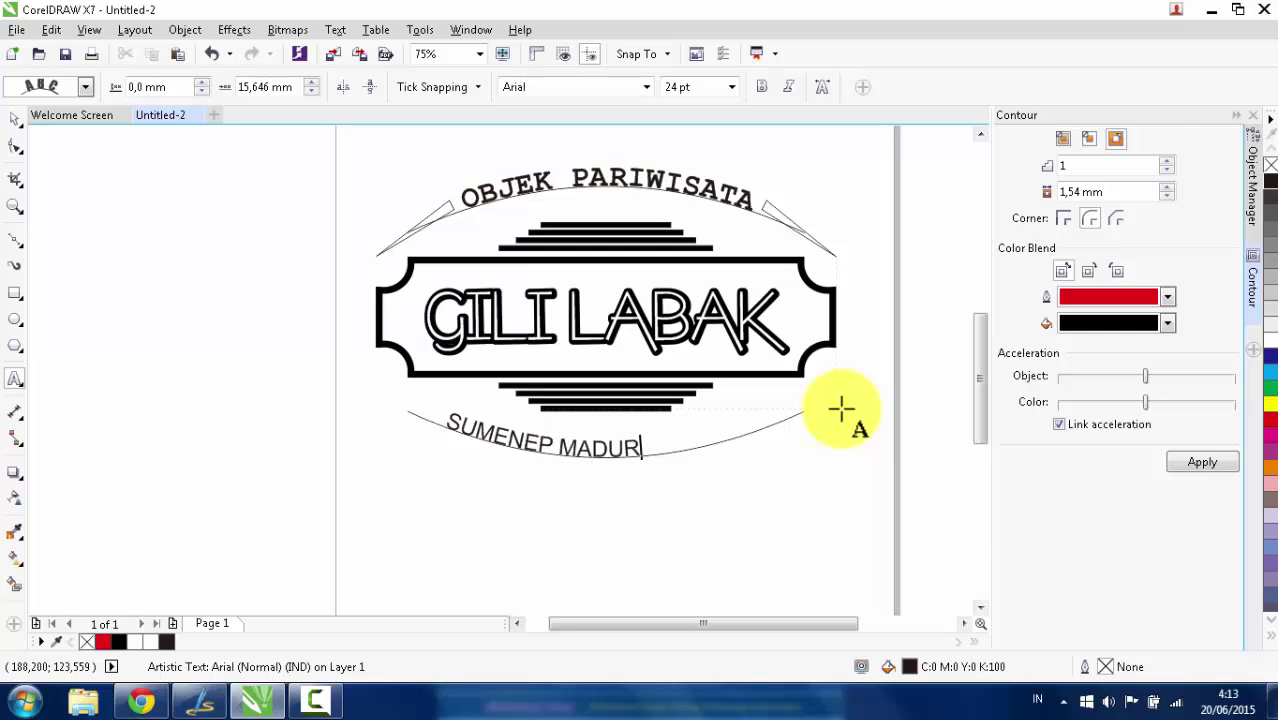
left_click(14, 119)
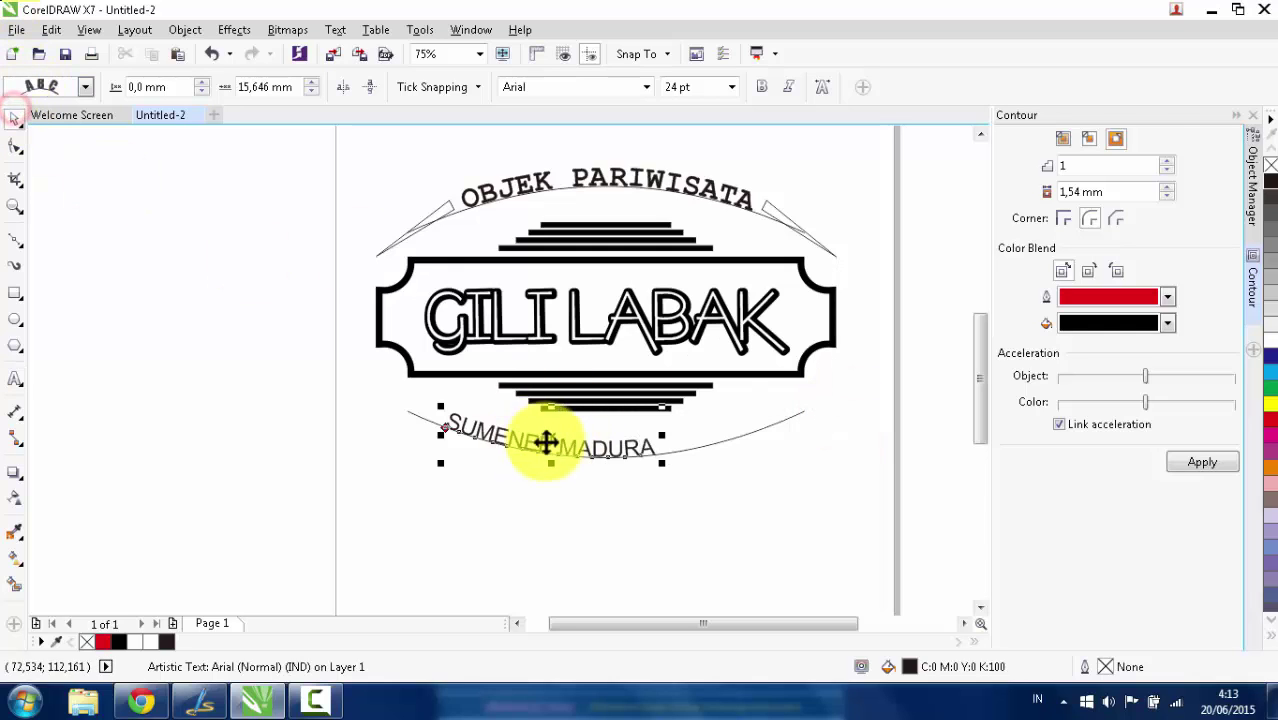
left_click_drag(562, 434, 623, 436)
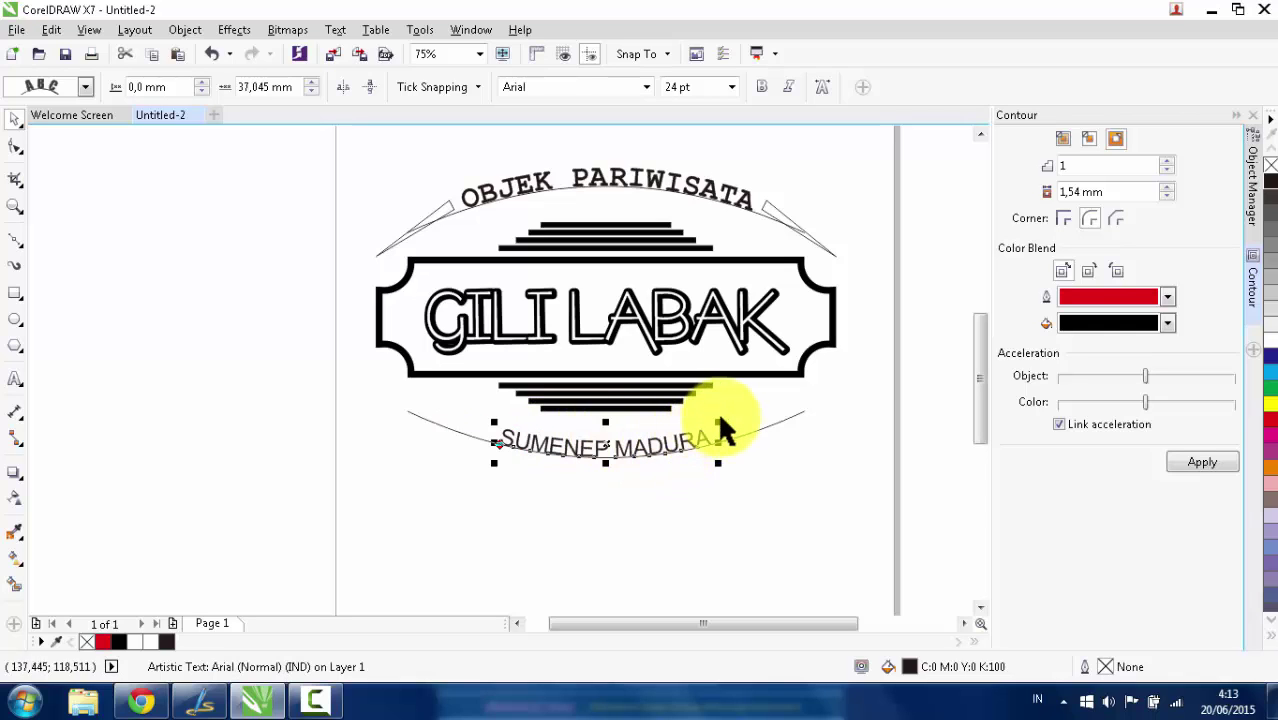
Enlarge SUMENEP MADURA to about 35,4 pt, recentre it on the lower arc at an offset of about 18 mm, and make it bold.
left_click_drag(717, 414, 770, 396)
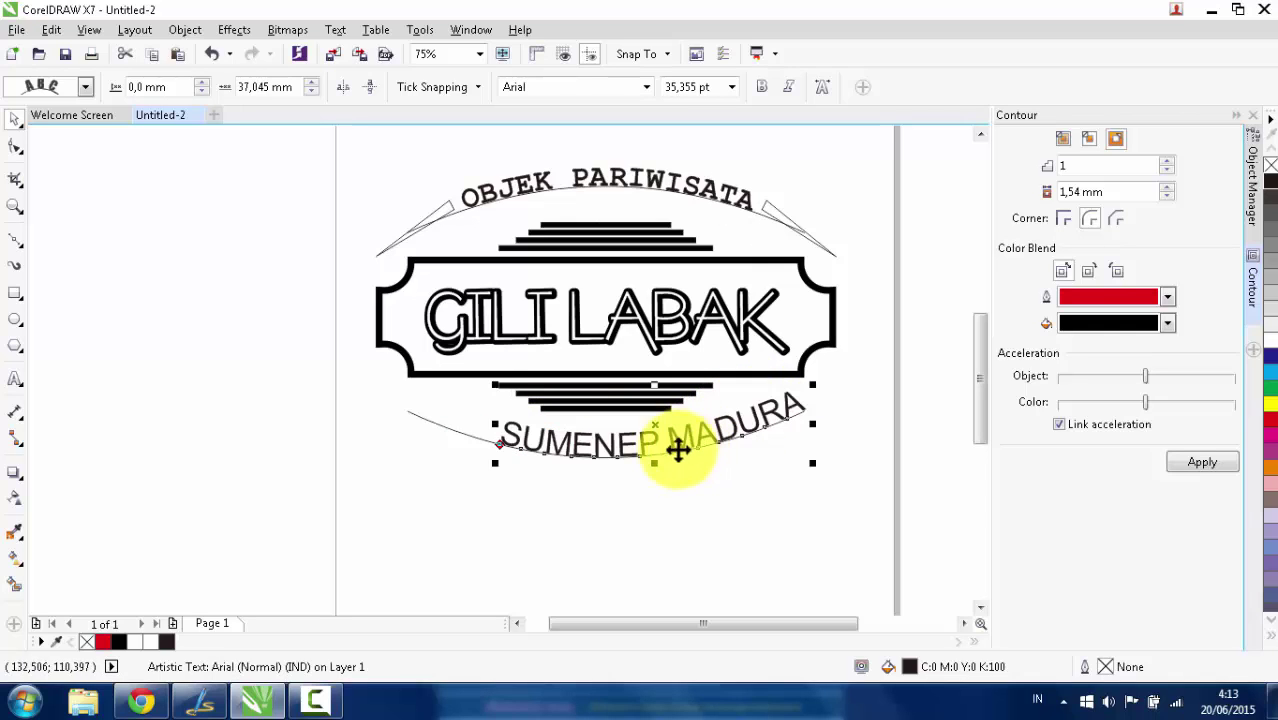
left_click_drag(655, 422, 607, 441)
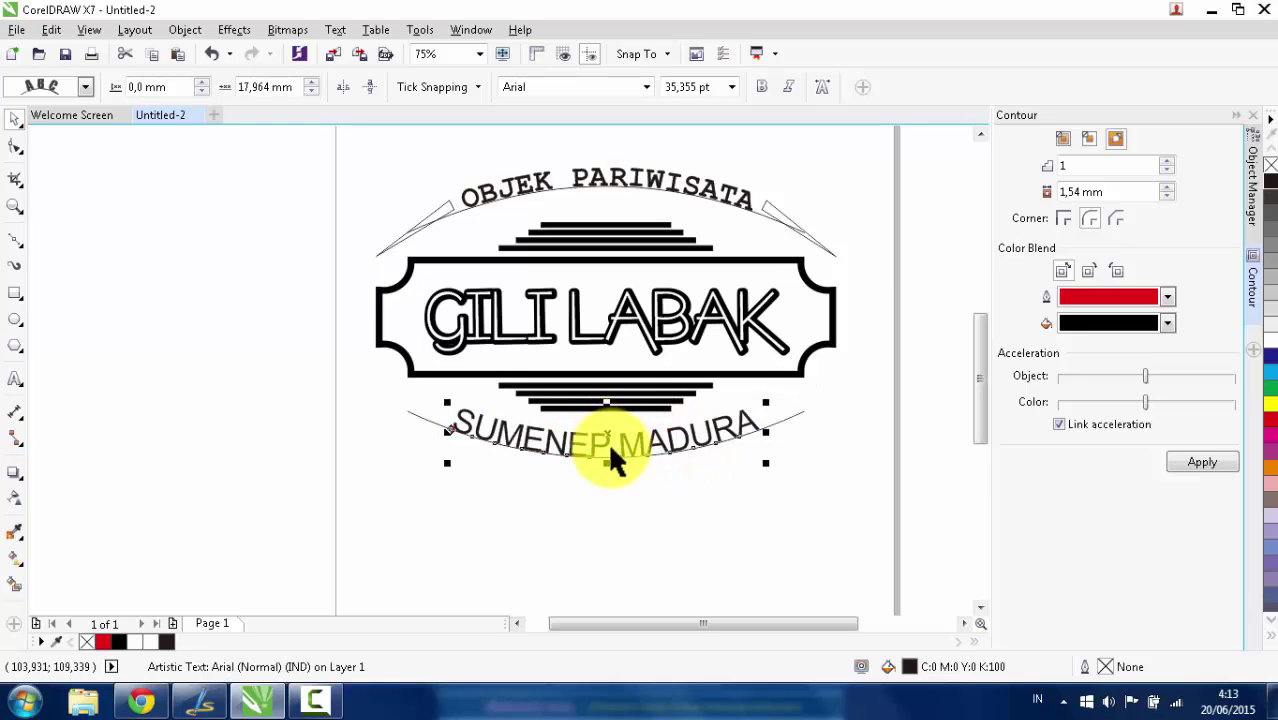
left_click(761, 87)
scroll(598, 335, "down", 2)
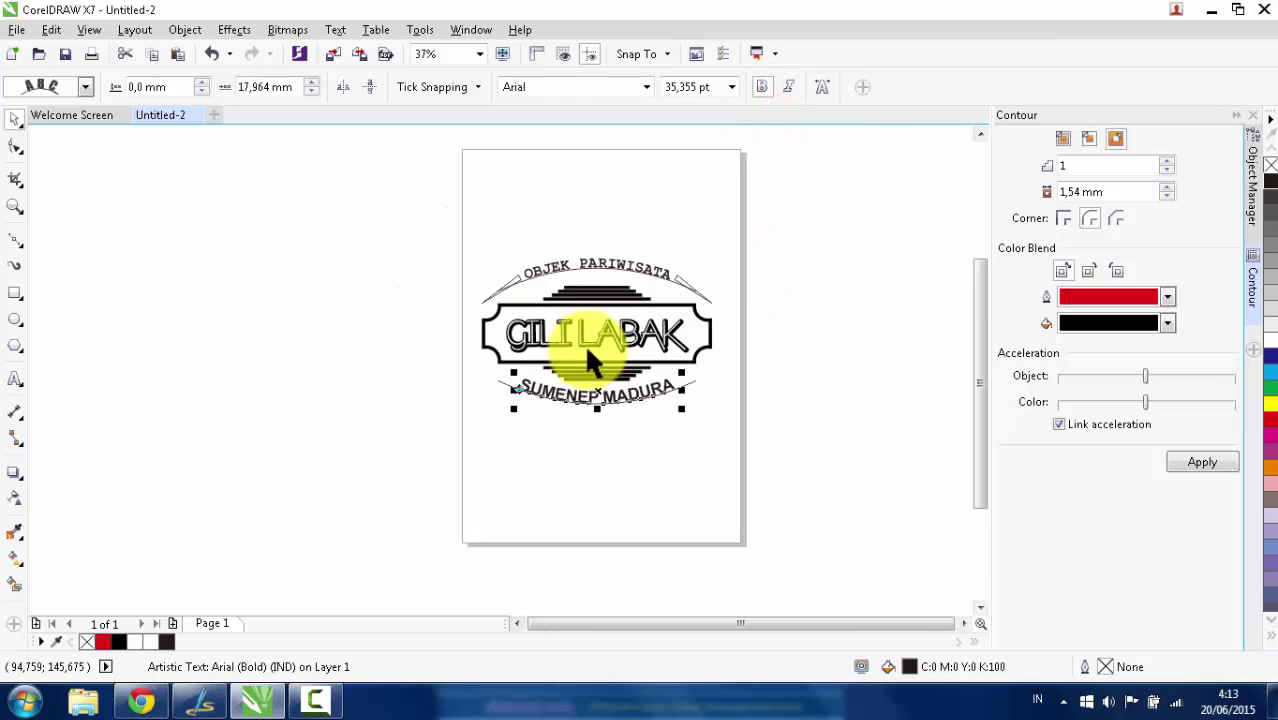
scroll(593, 342, "up", 2)
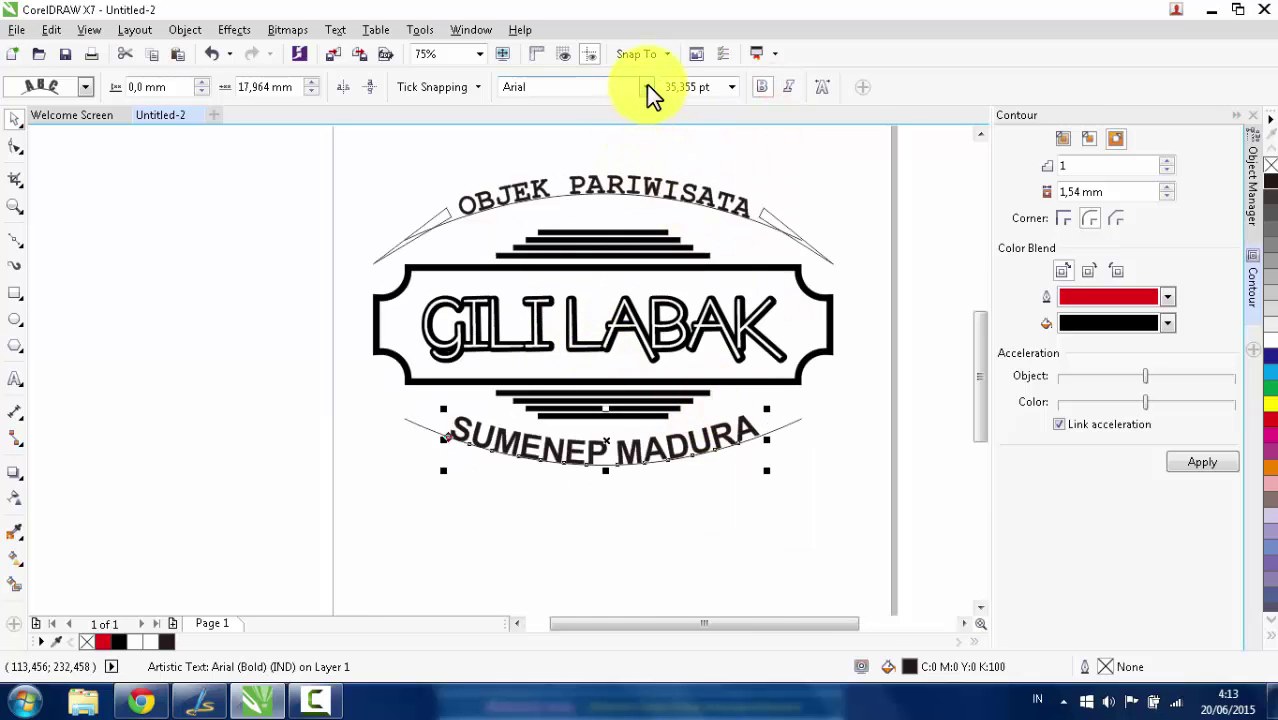
Try the Broadway font on the SUMENEP MADURA text.
left_click(646, 88)
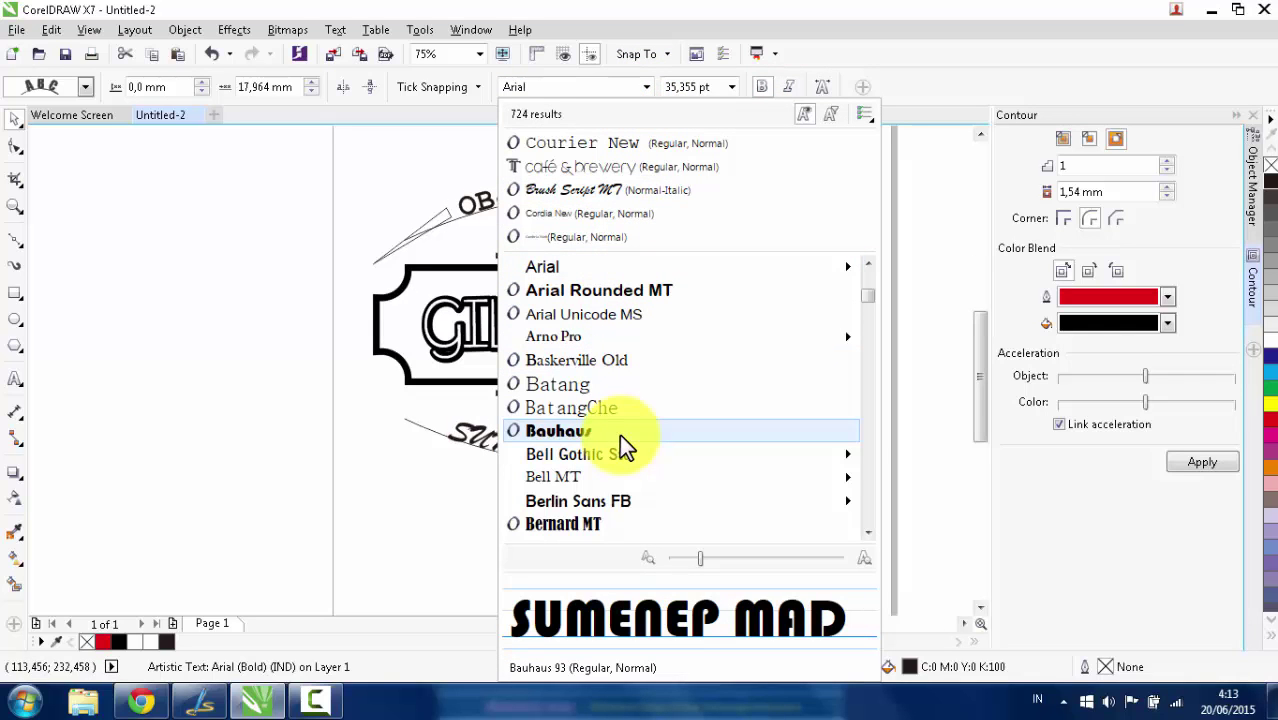
scroll(613, 489, "down", 1)
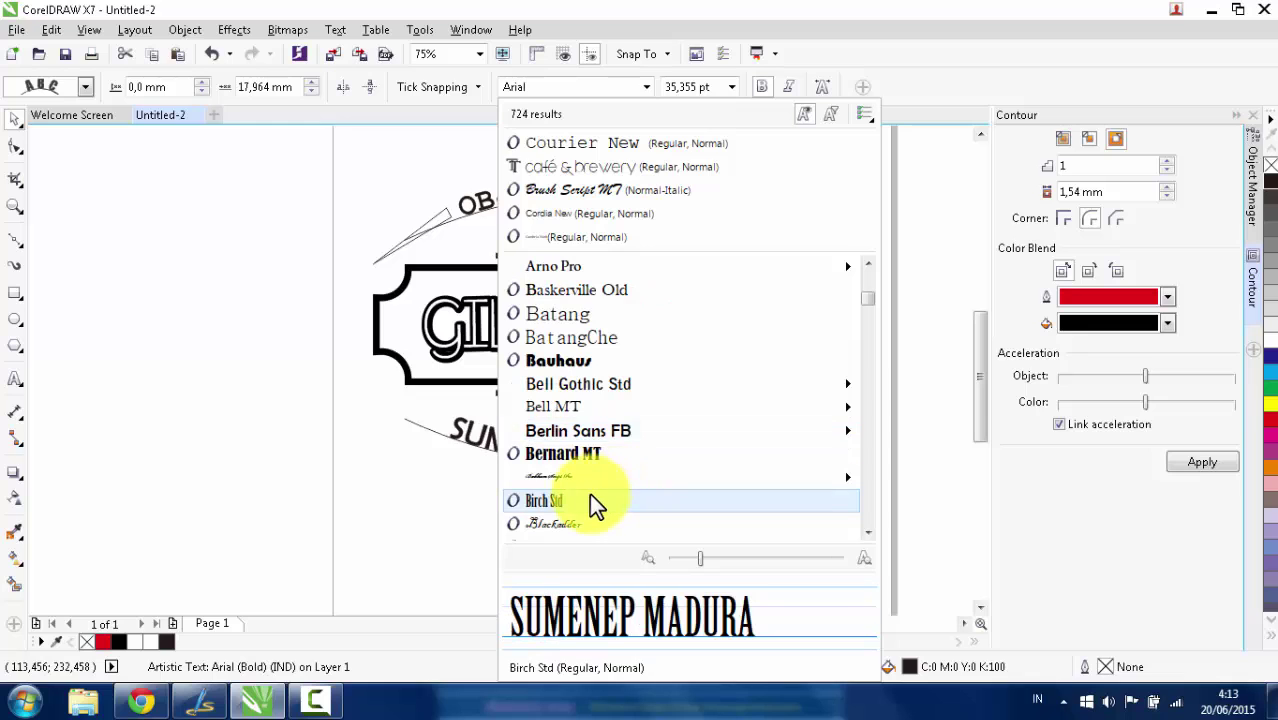
scroll(590, 495, "down", 4)
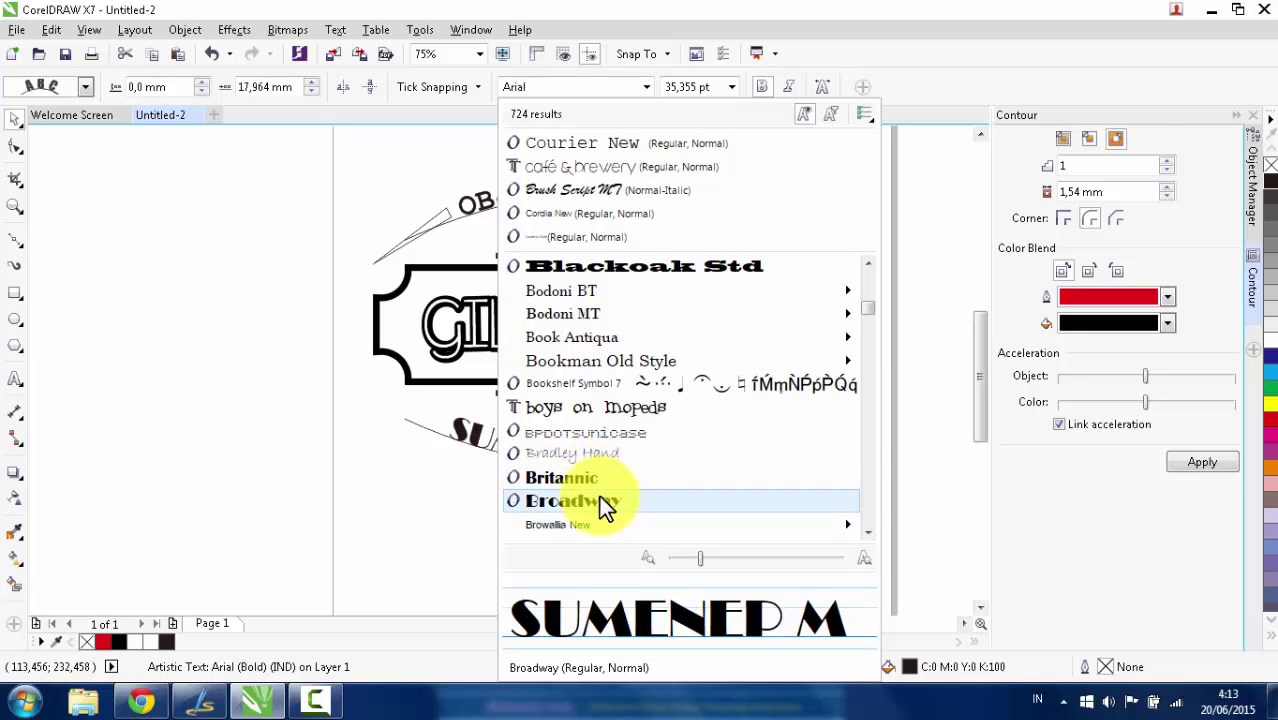
left_click(600, 498)
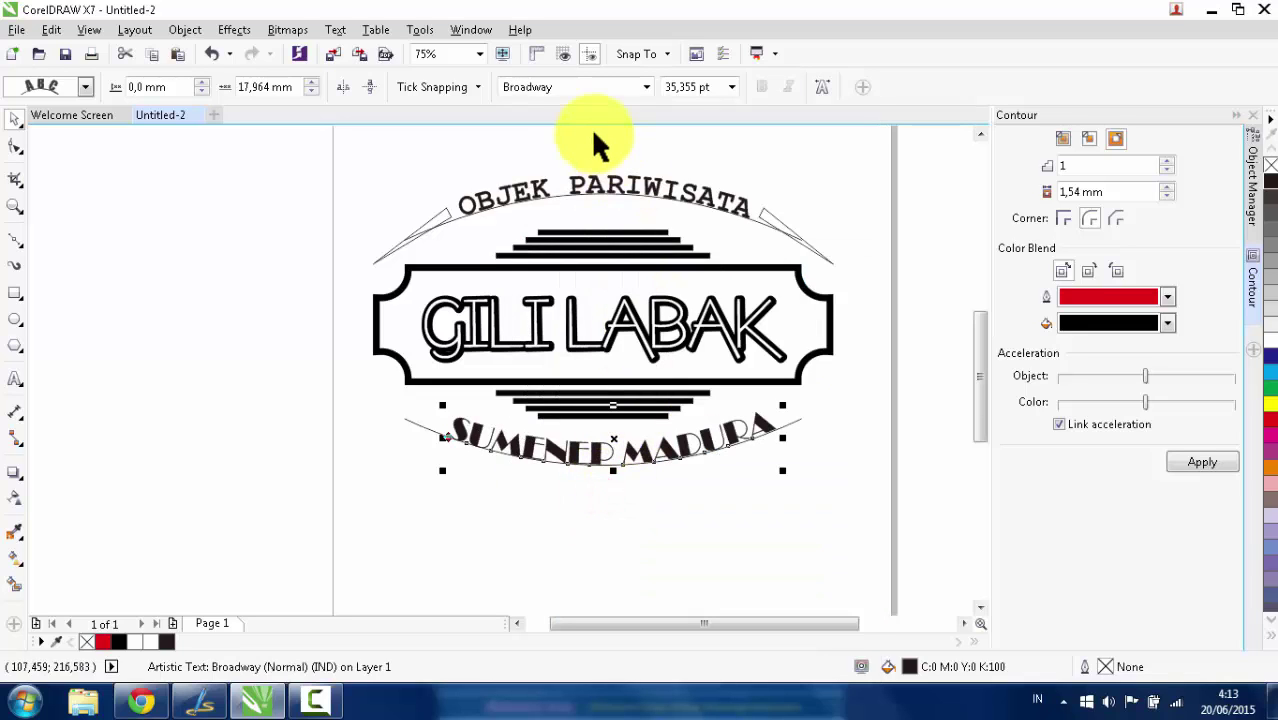
Set SUMENEP MADURA in bold Courier New, enlarge it to about 46,5 pt and recentre it at an offset of about 6,8 mm.
left_click(646, 87)
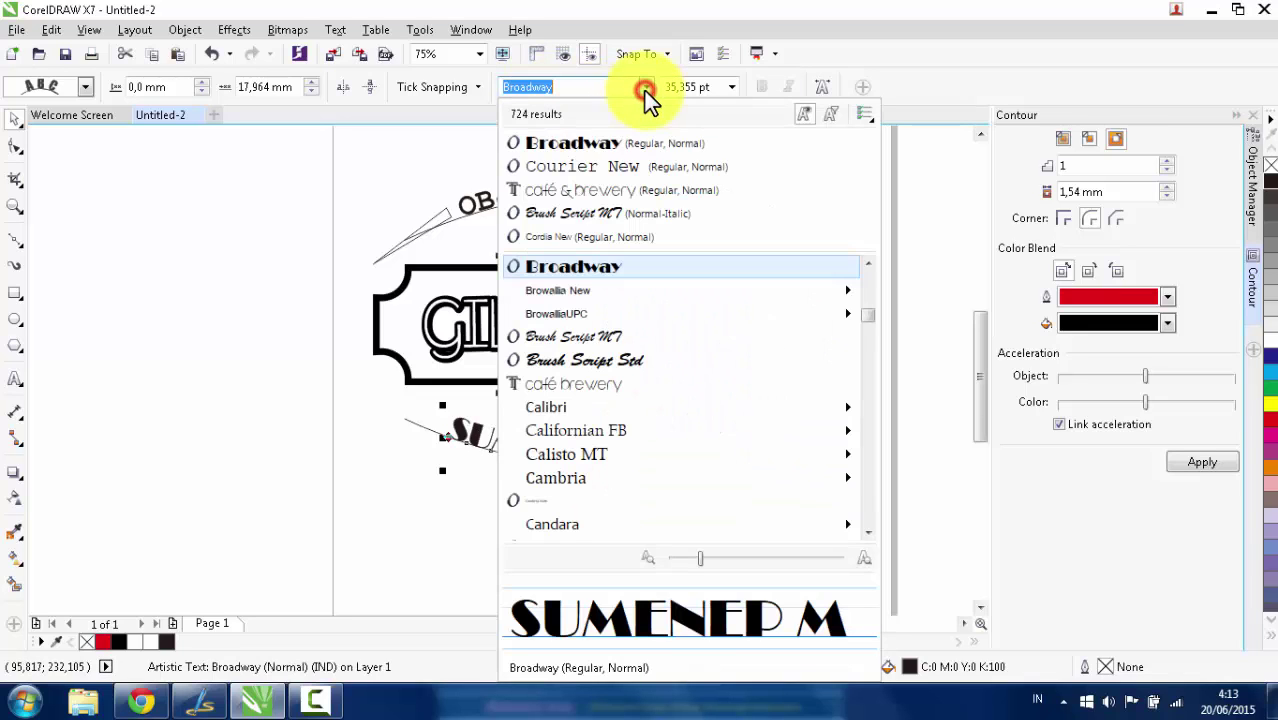
left_click(613, 167)
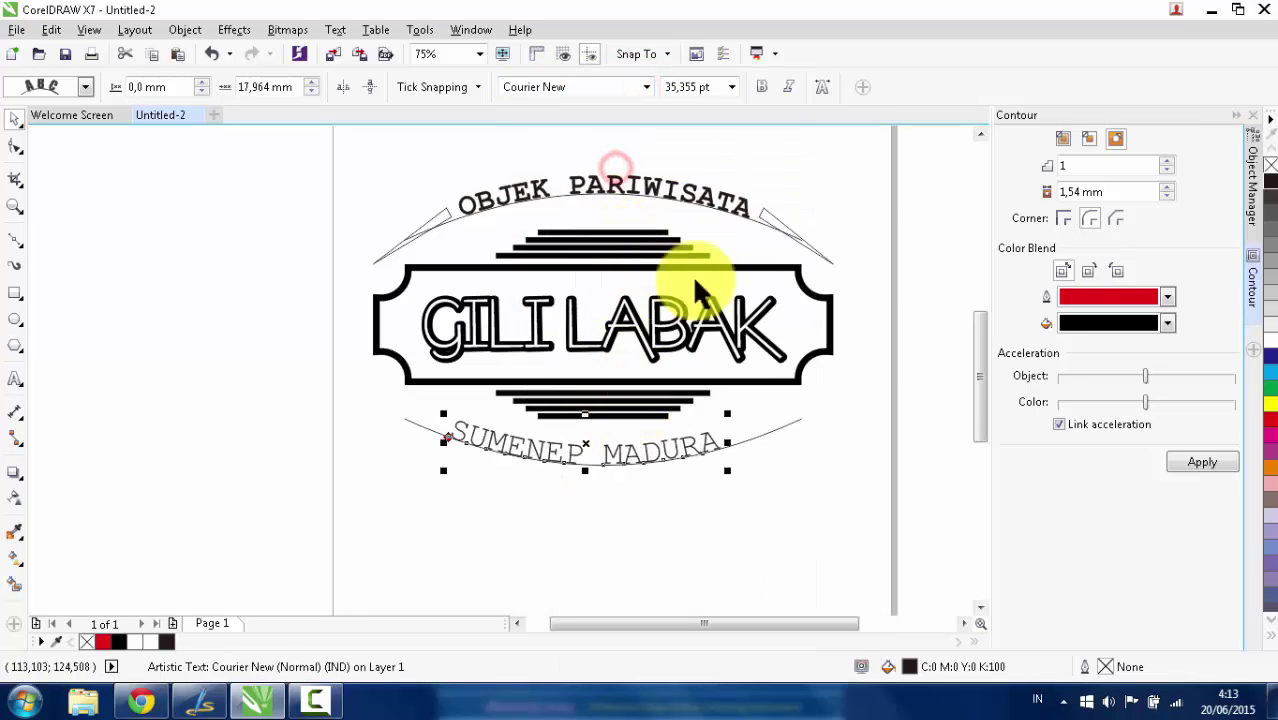
left_click(762, 87)
left_click_drag(733, 414, 790, 390)
left_click_drag(633, 429, 605, 427)
scroll(615, 466, "down", 1)
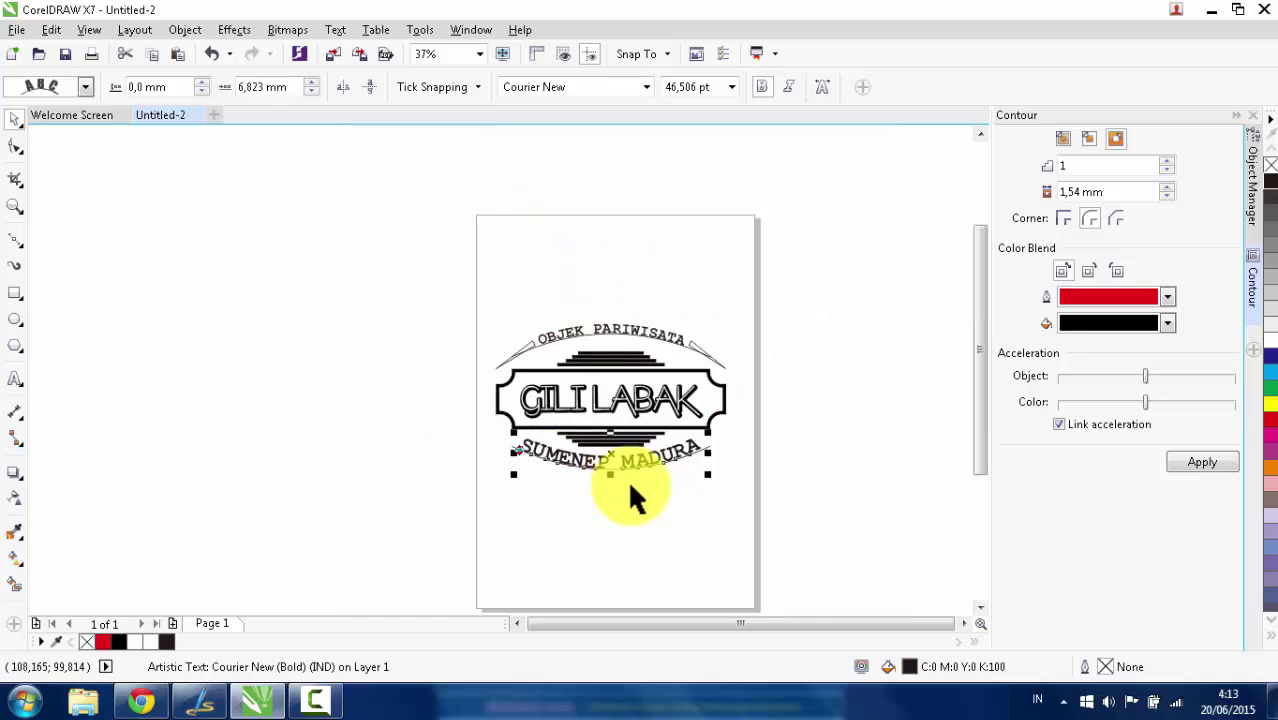
Remove the outlines of the arcs carrying SUMENEP MADURA and OBJEK PARIWISATA, and deselect.
left_click(636, 491)
scroll(636, 448, "up", 1)
left_click(596, 487)
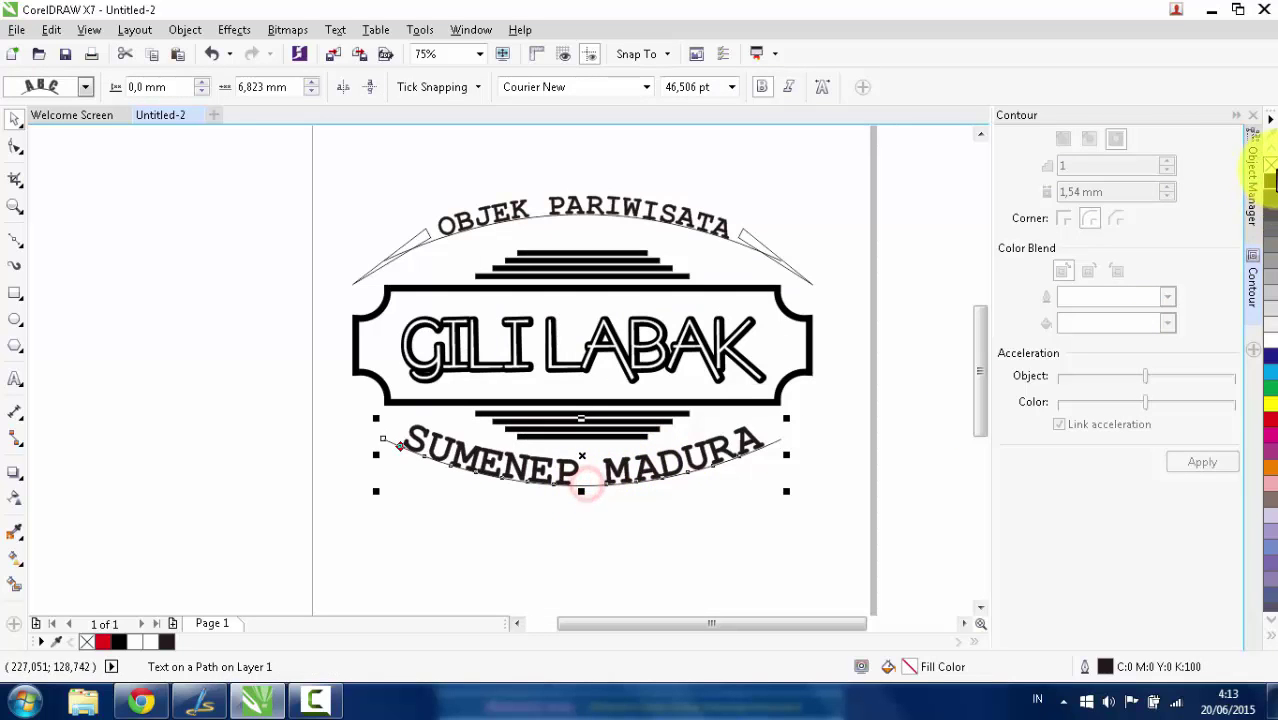
left_click(733, 250)
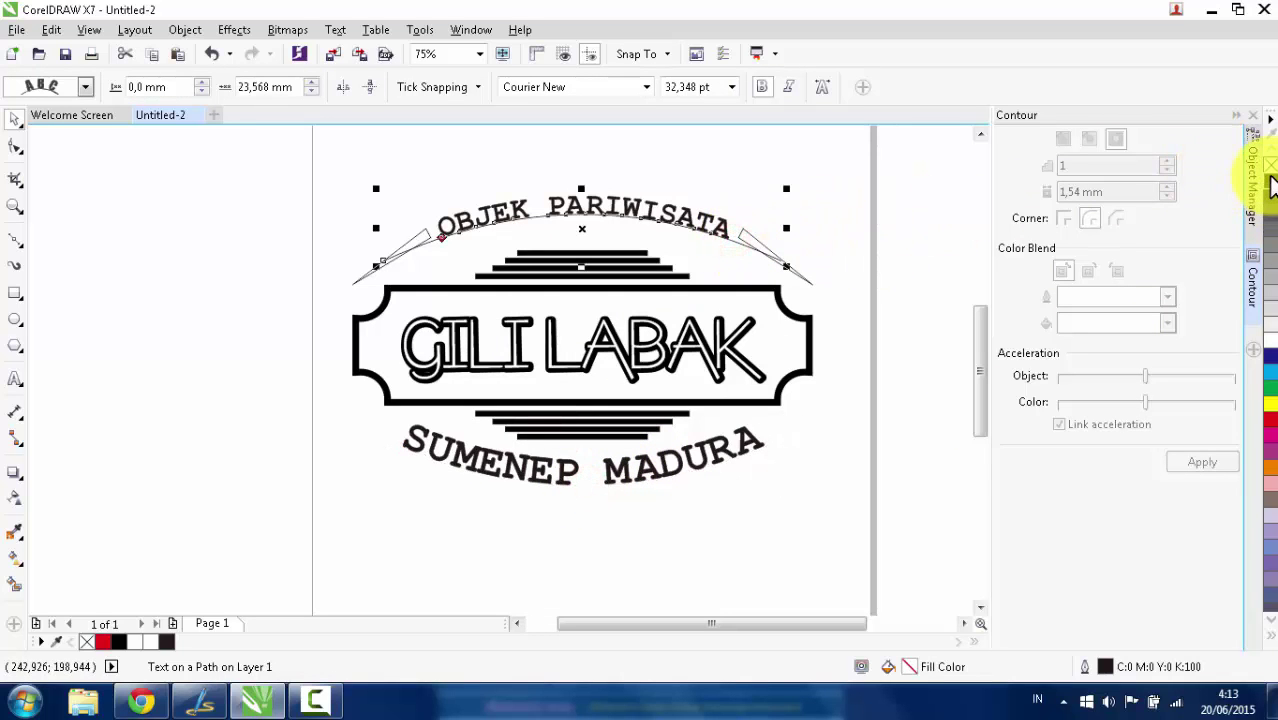
left_click(622, 162)
scroll(617, 250, "down", 1)
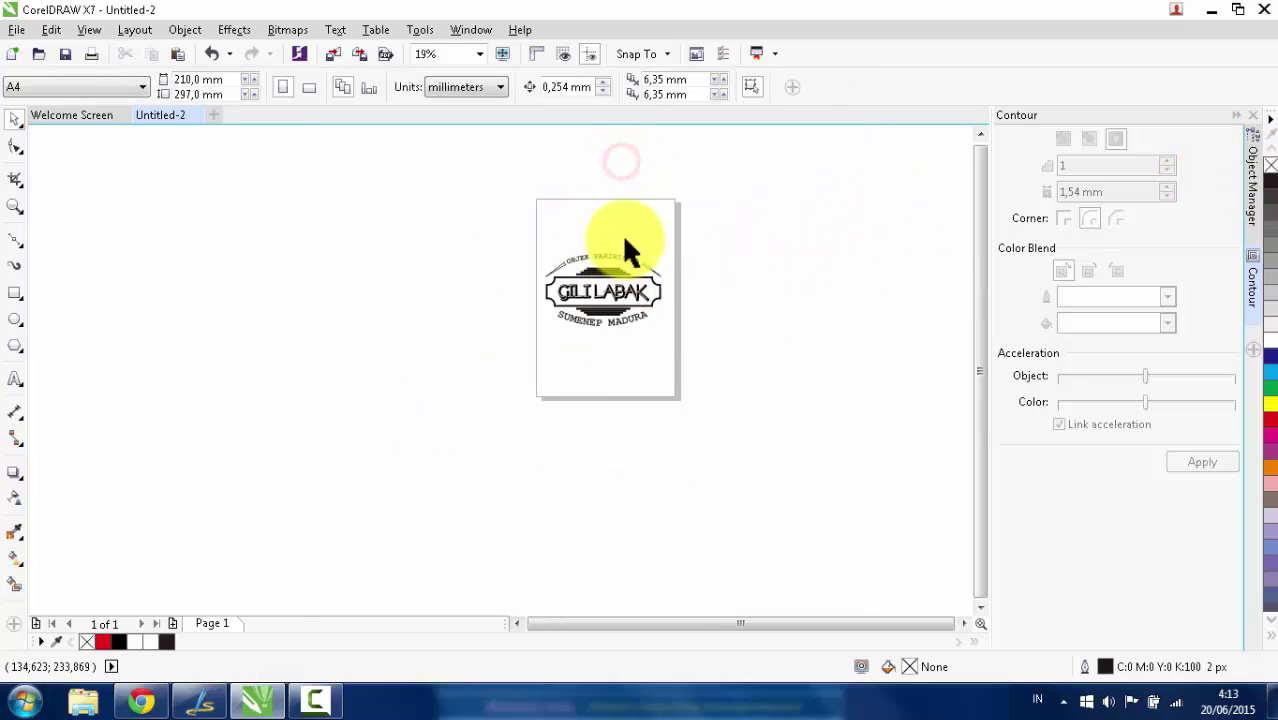
scroll(612, 268, "up", 1)
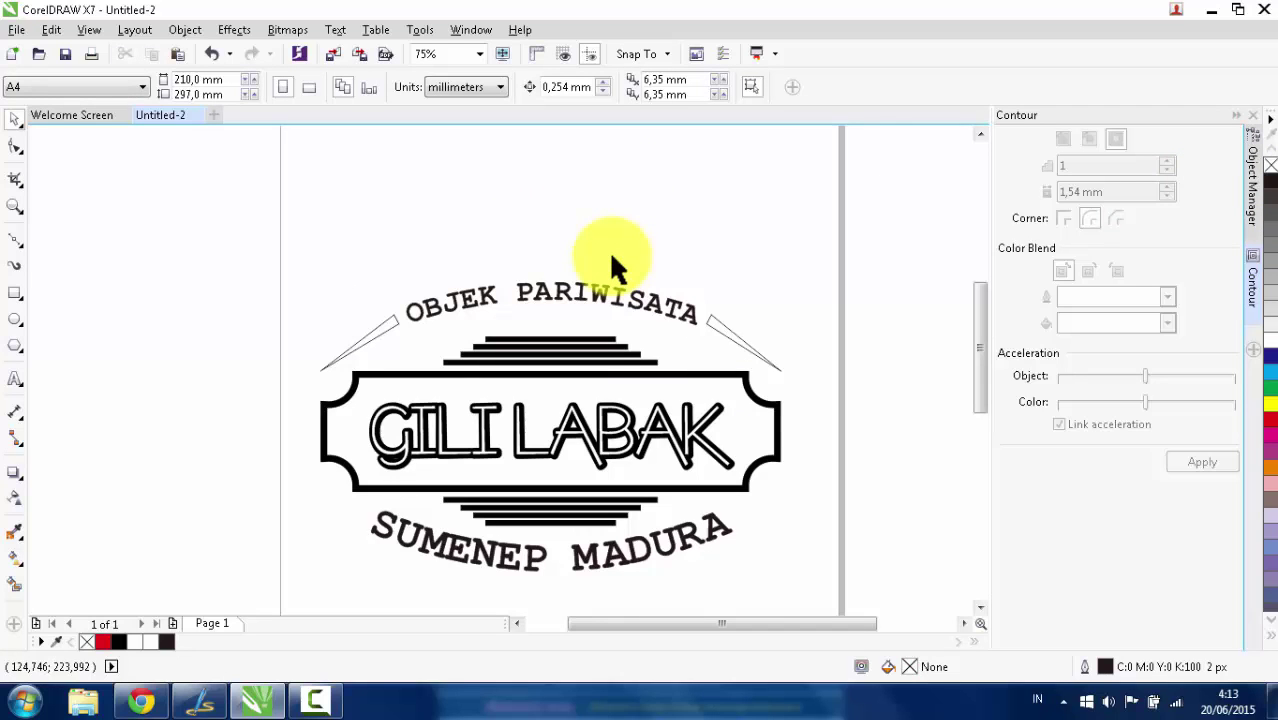
scroll(558, 342, "down", 1)
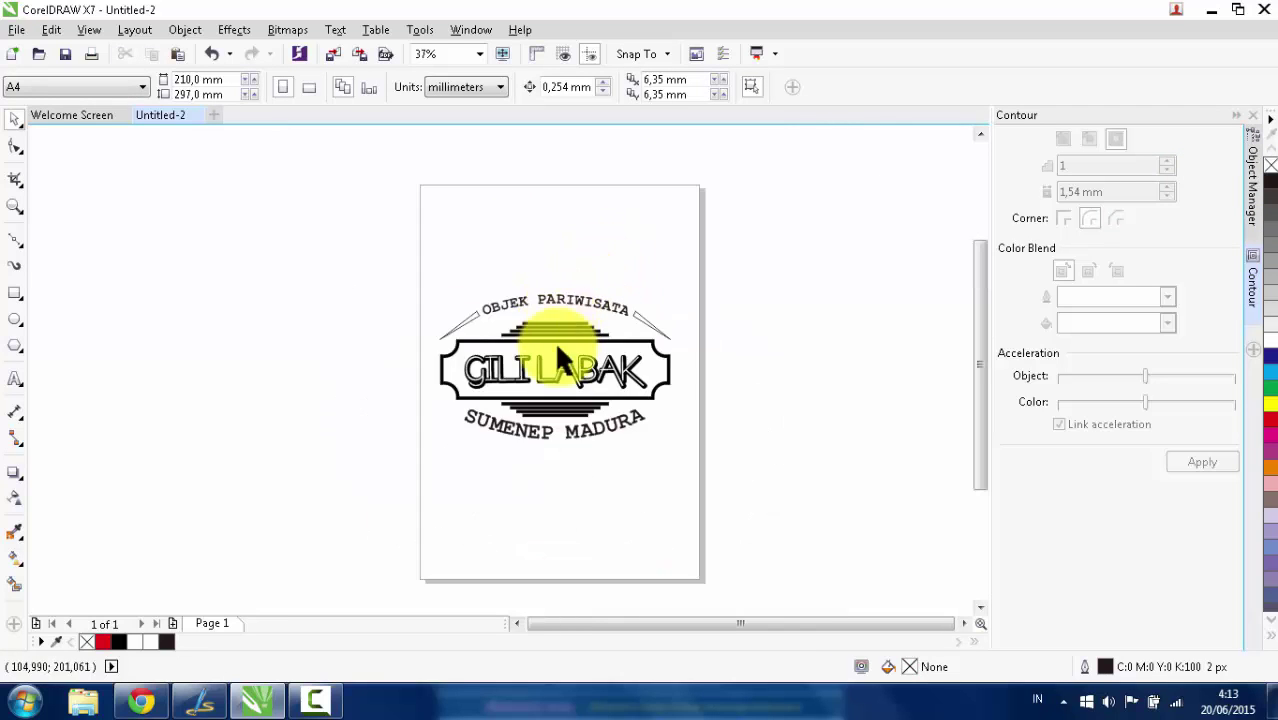
scroll(556, 375, "up", 1)
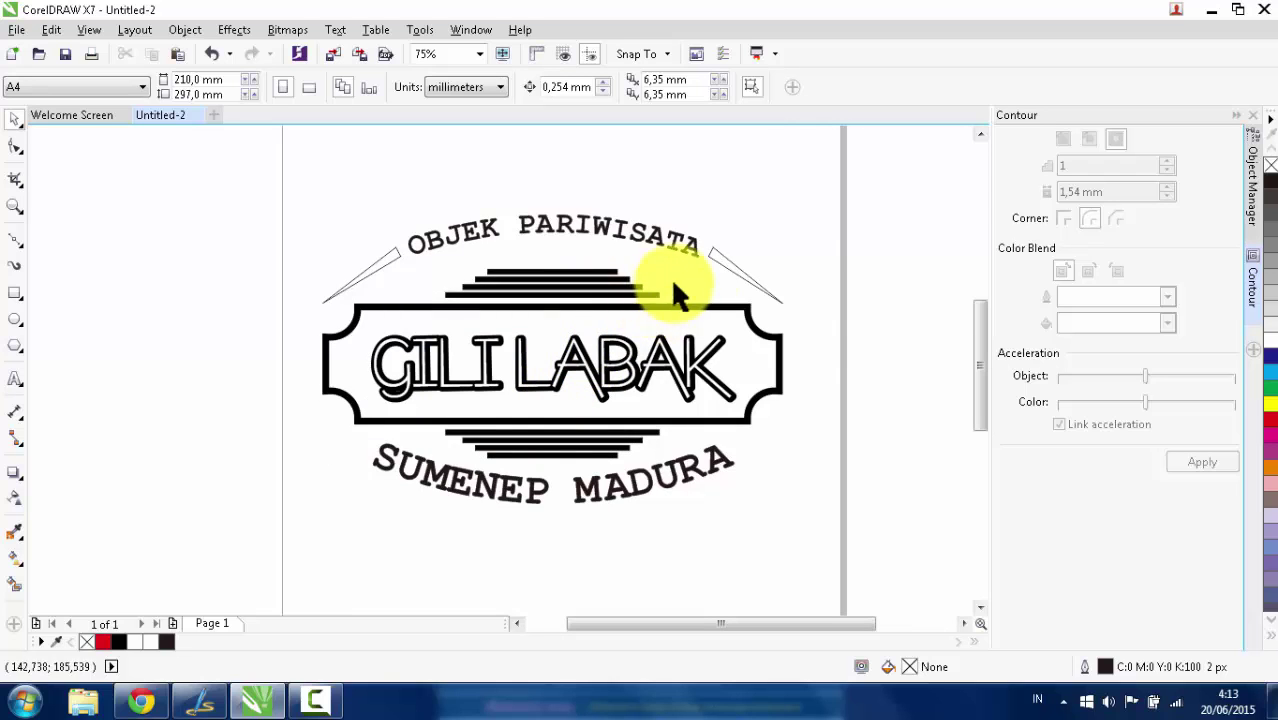
Mirror a copy of both upper wedges below the frame at a Y position of about 128,9 mm and widen the pair symmetrically to about 202,3 mm.
left_click(712, 256)
left_click(369, 271, "shift")
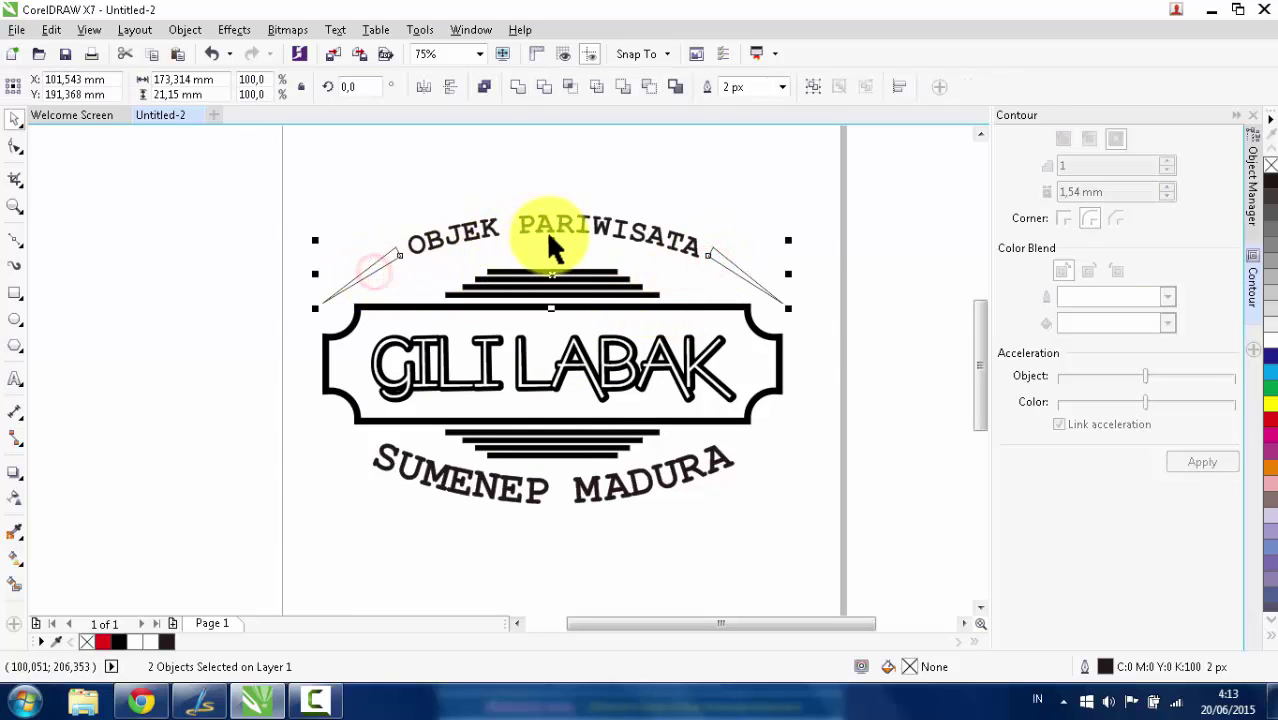
left_click(514, 180)
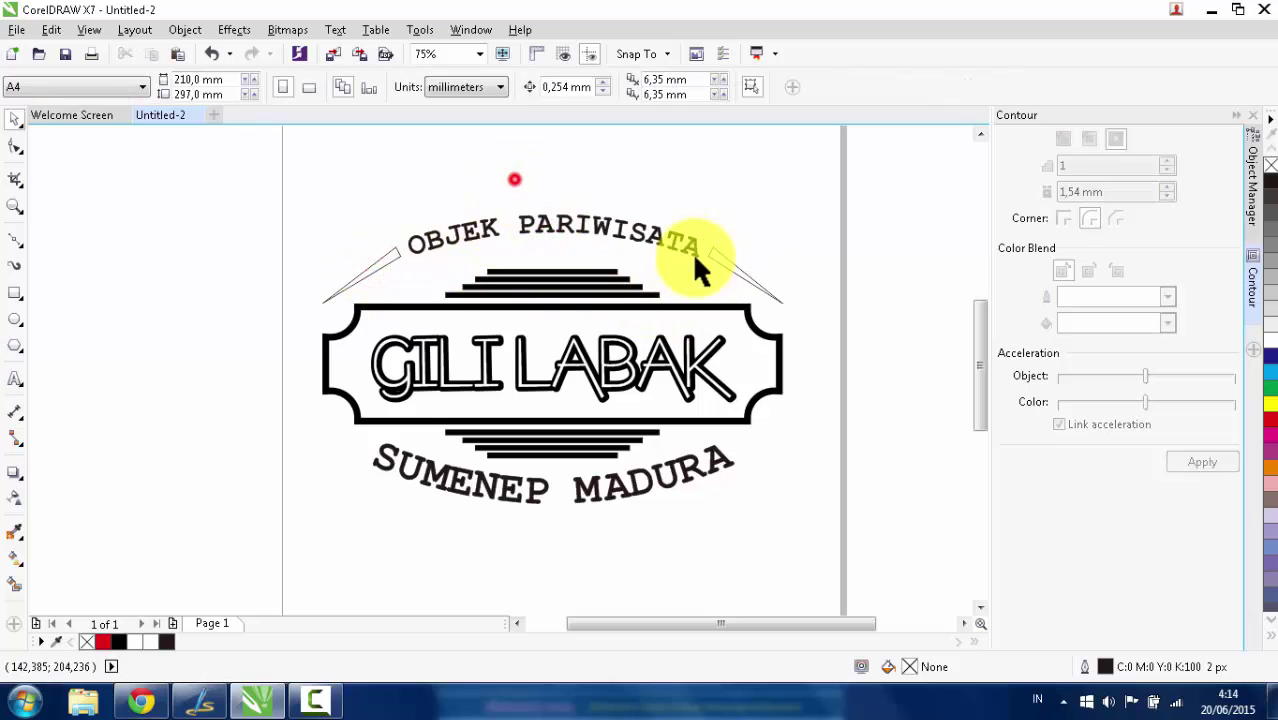
left_click(770, 293)
left_click(329, 303, "shift")
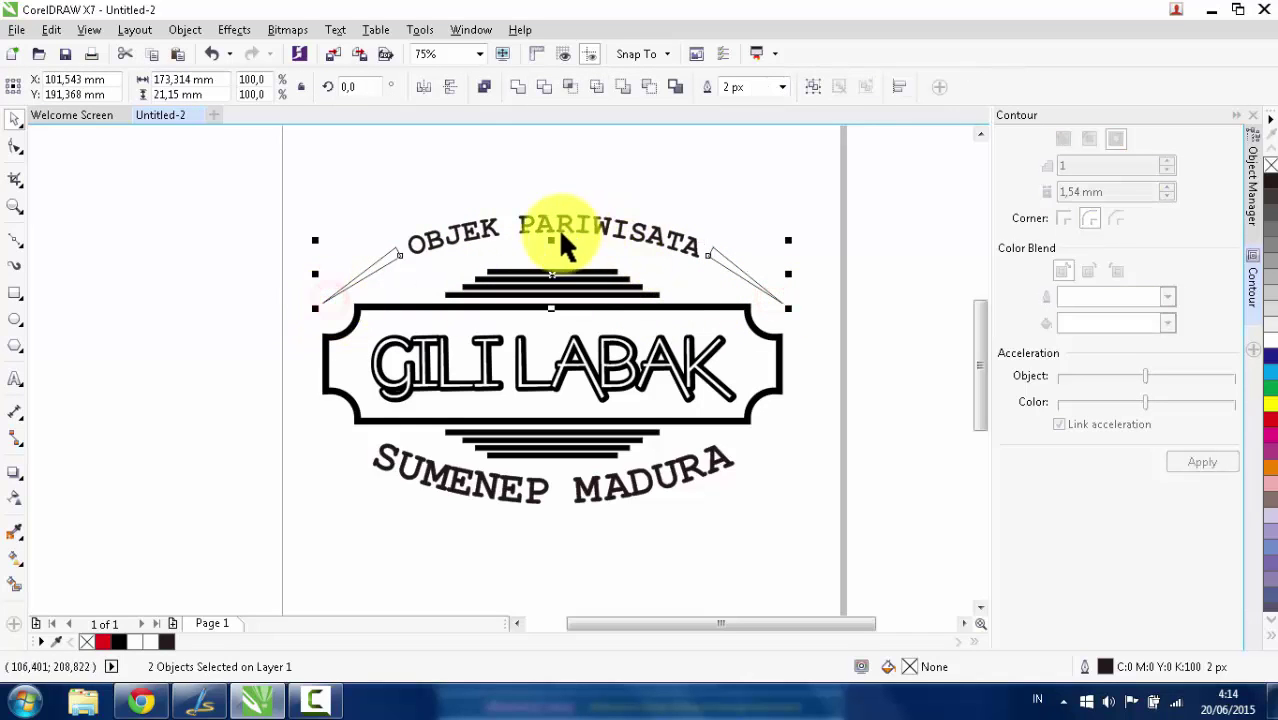
left_click_drag(556, 238, 551, 440)
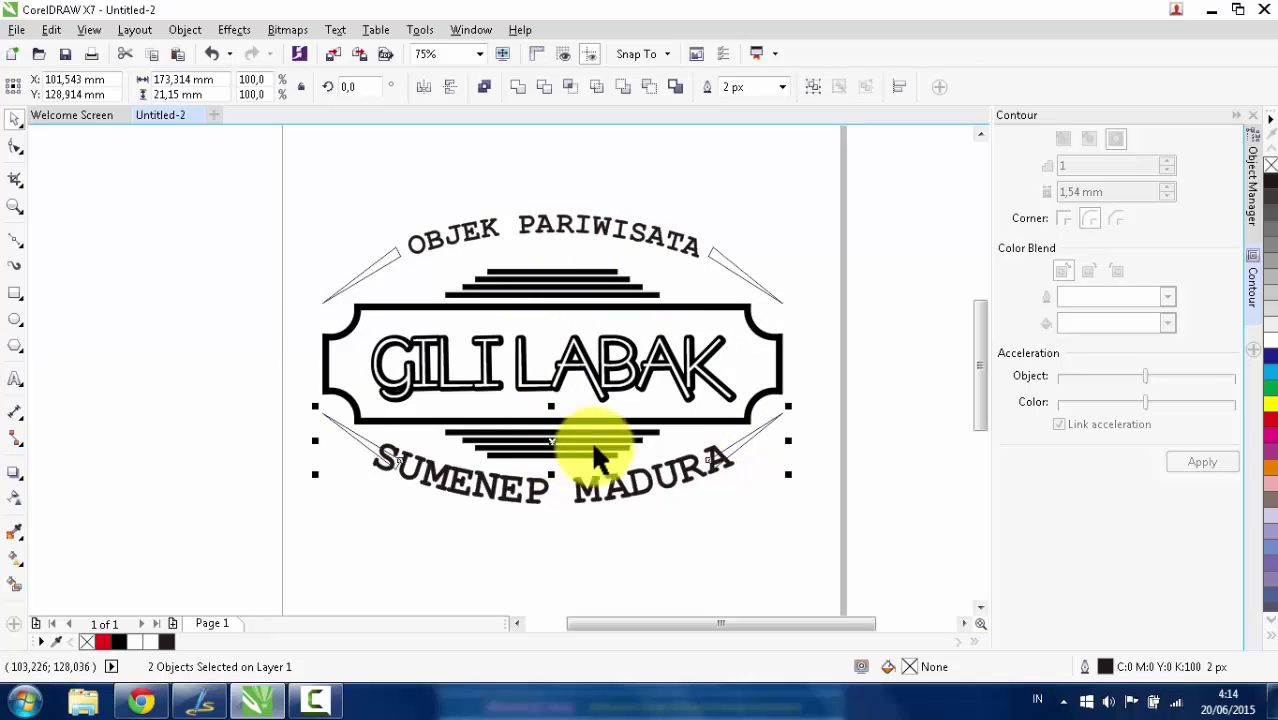
left_click_drag(789, 446, 822, 439)
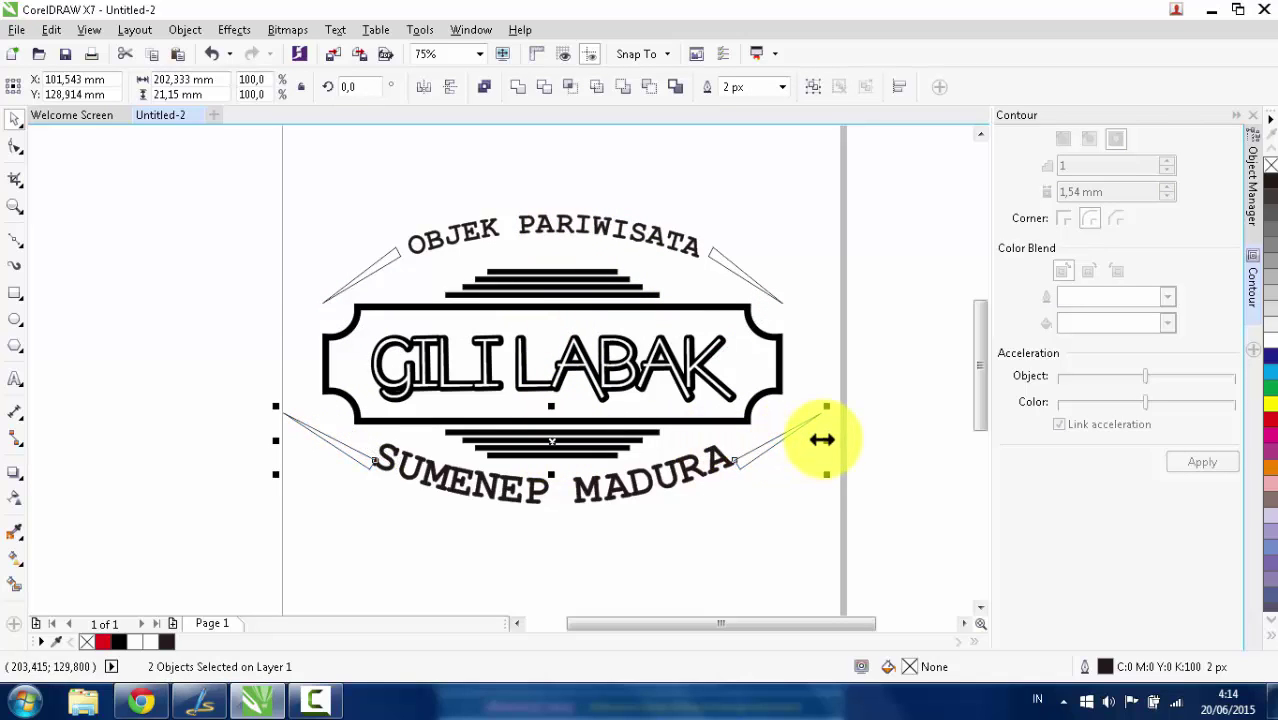
Nudge the two lower wedges up beside SUMENEP MADURA, group them and centre them horizontally on the frame.
key("Up")
key("Up")
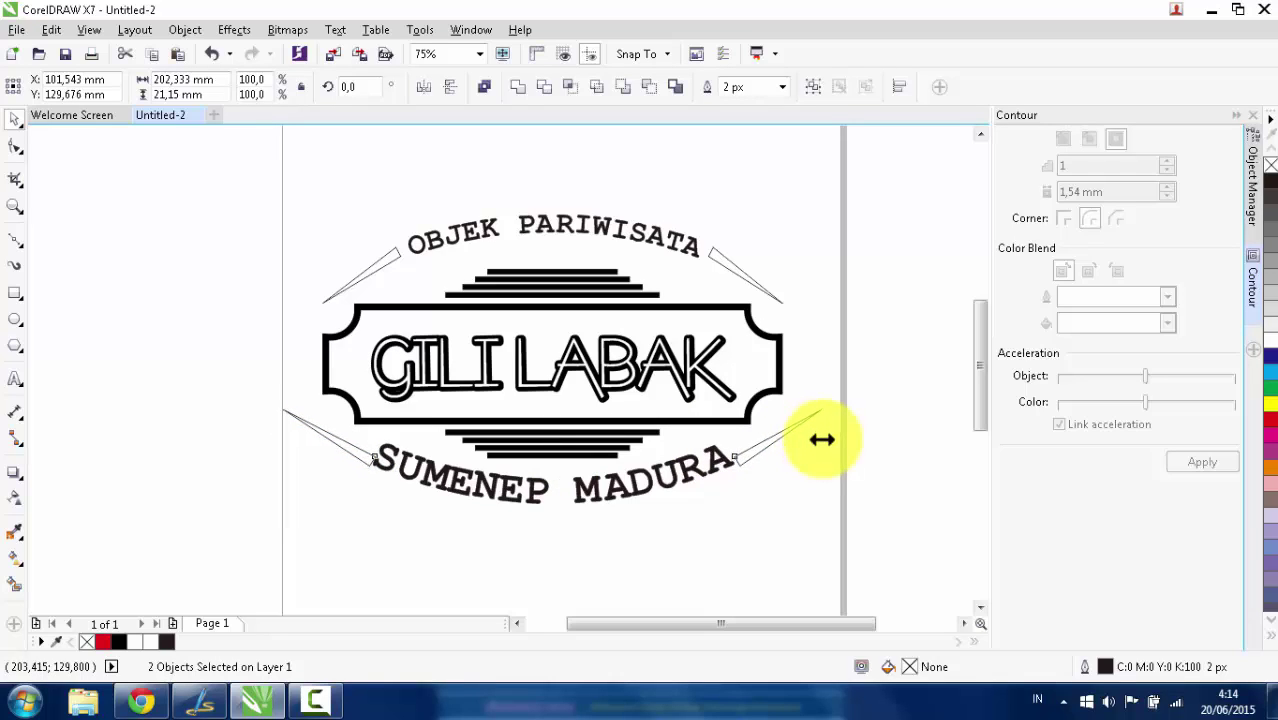
key("ctrl+Down")
key("ctrl+Down")
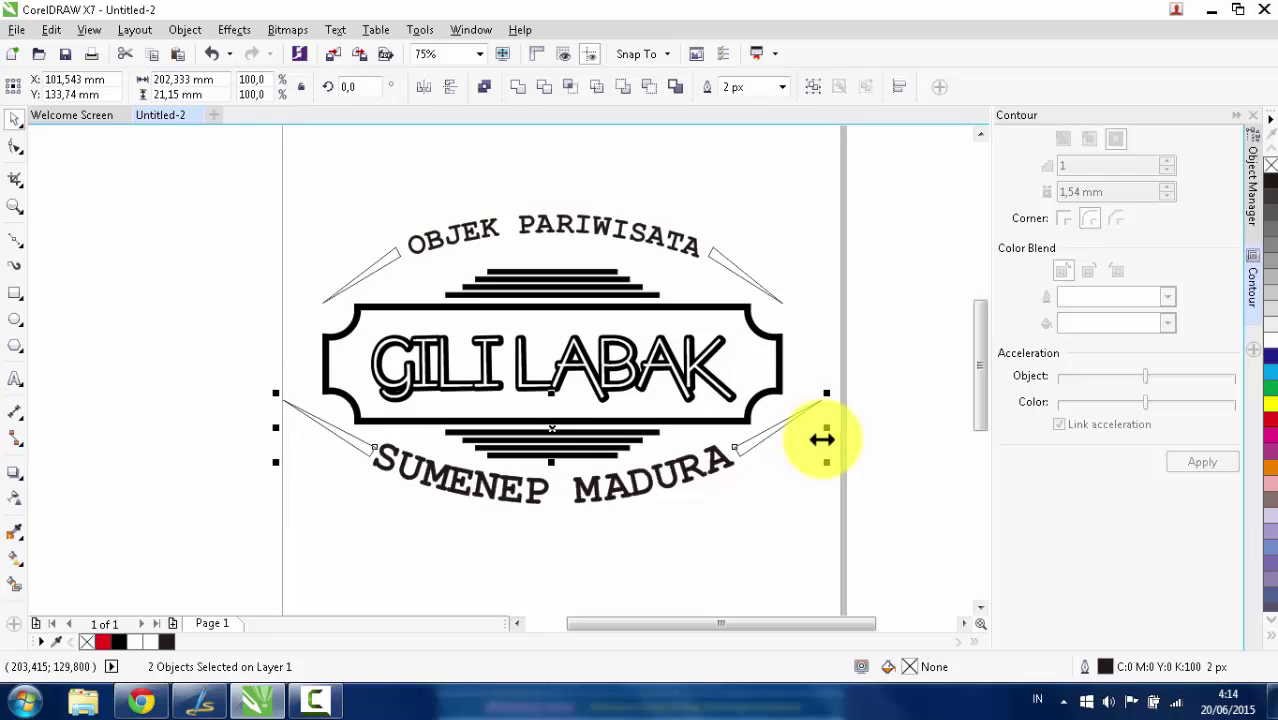
key("ctrl+Down")
key("ctrl+Down")
key("ctrl+Left")
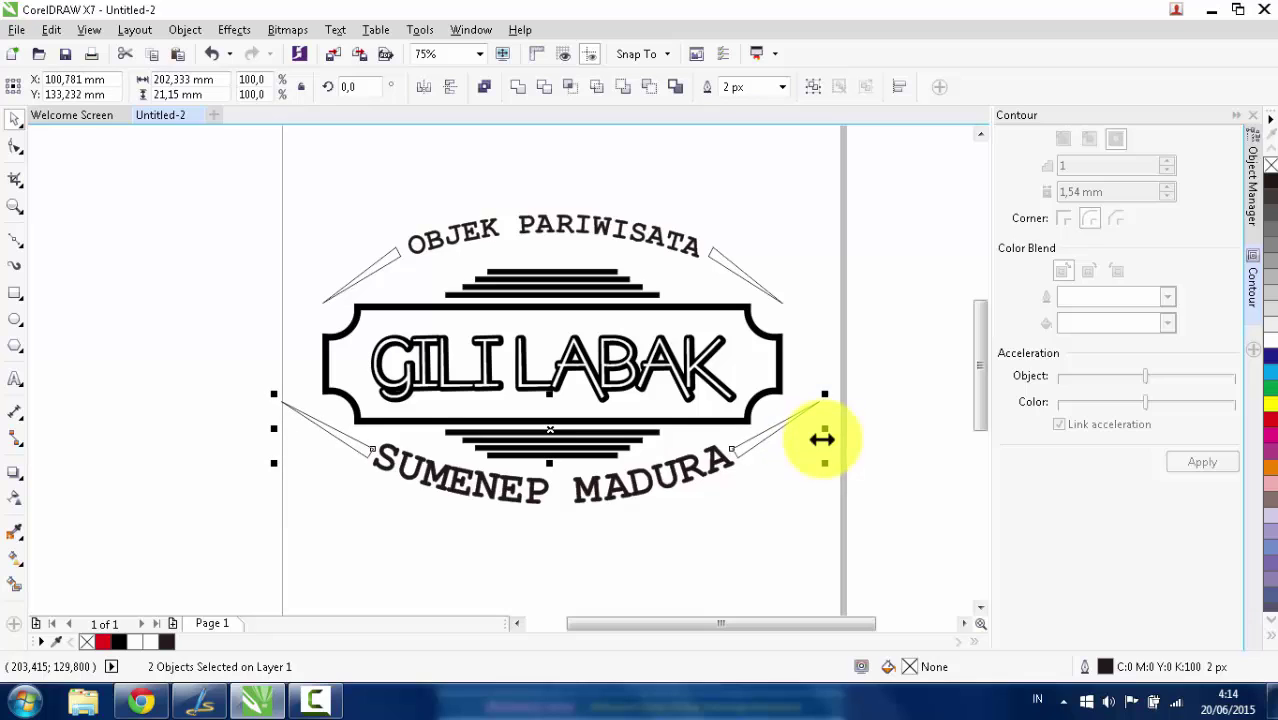
key("ctrl+Right")
key("ctrl+g")
left_click(542, 331, "shift")
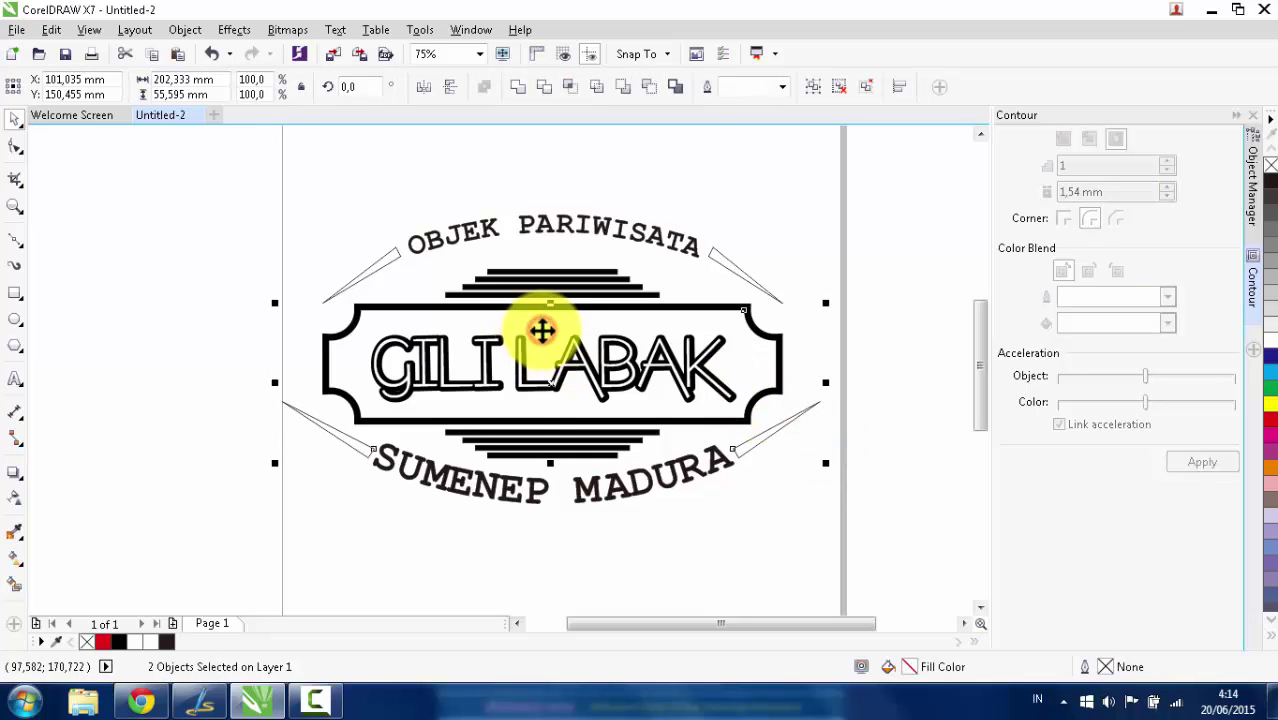
left_click(790, 214)
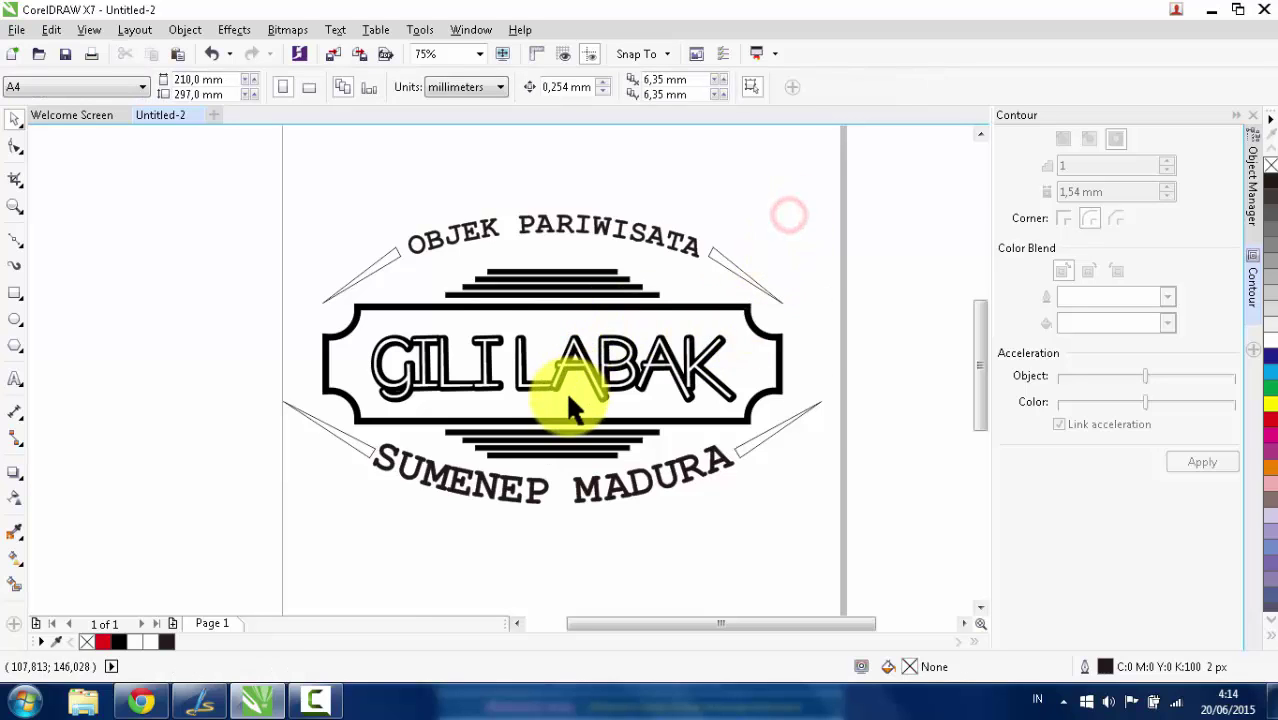
scroll(571, 420, "up", 4)
left_click(585, 528)
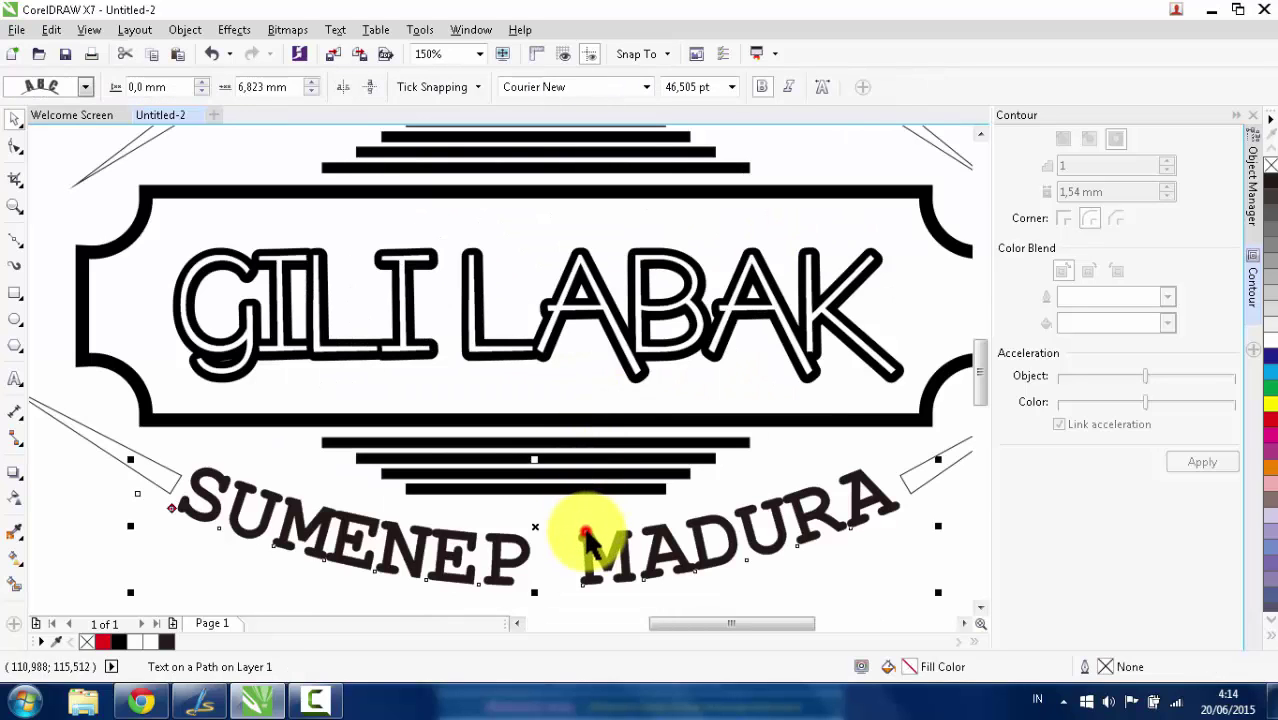
left_click(528, 229, "shift")
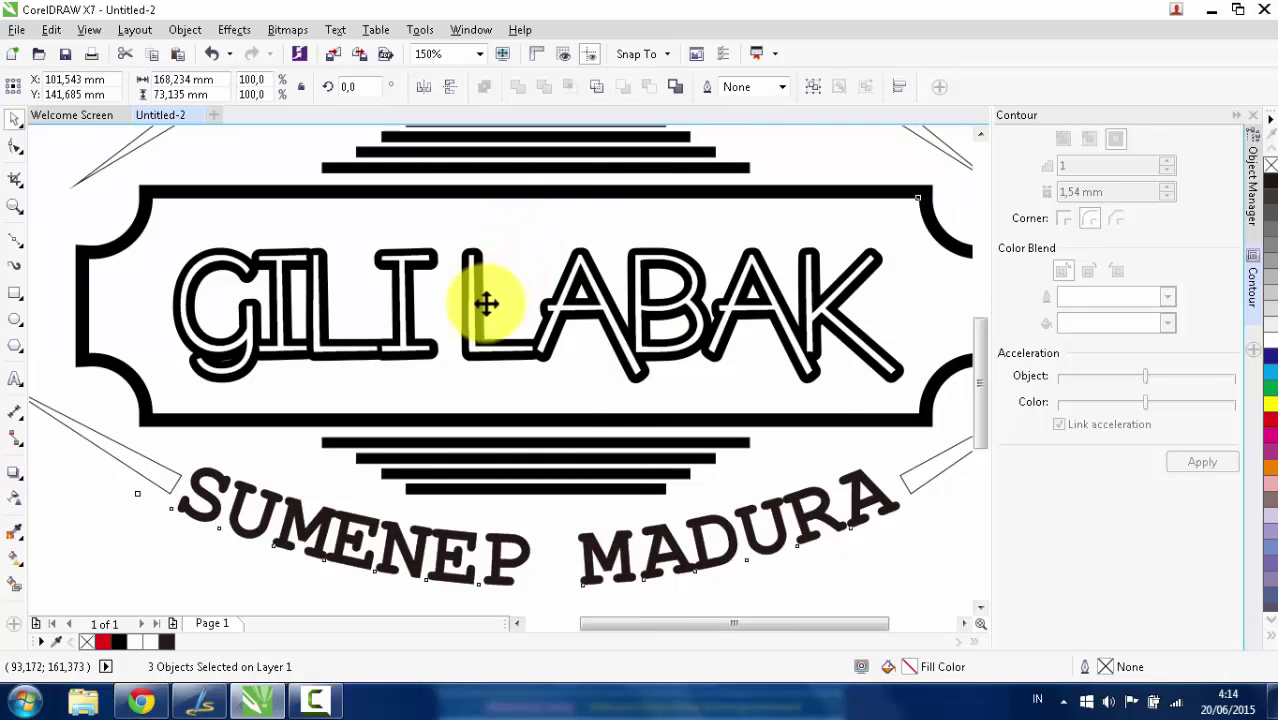
scroll(485, 300, "down", 4)
left_click(681, 297)
scroll(536, 262, "up", 1)
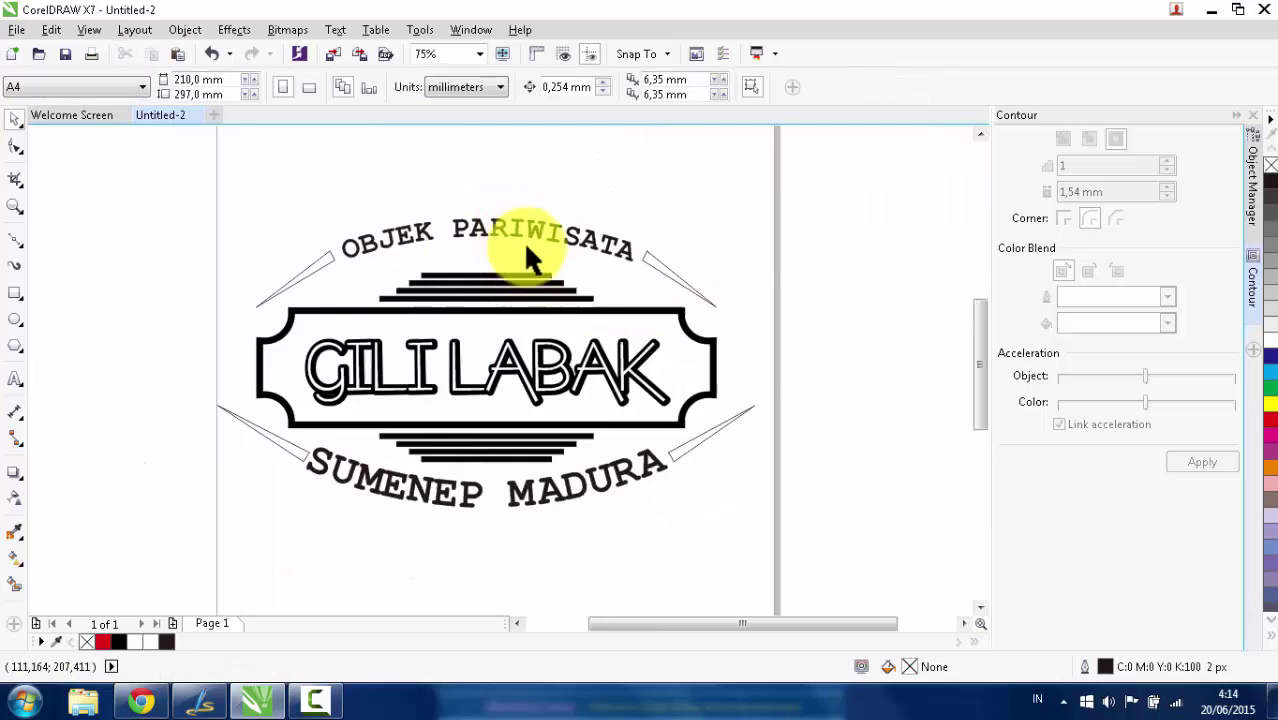
Delete the pair of wedges flanking the SUMENEP MADURA text.
left_click(719, 424)
key("Delete")
scroll(460, 344, "down", 1)
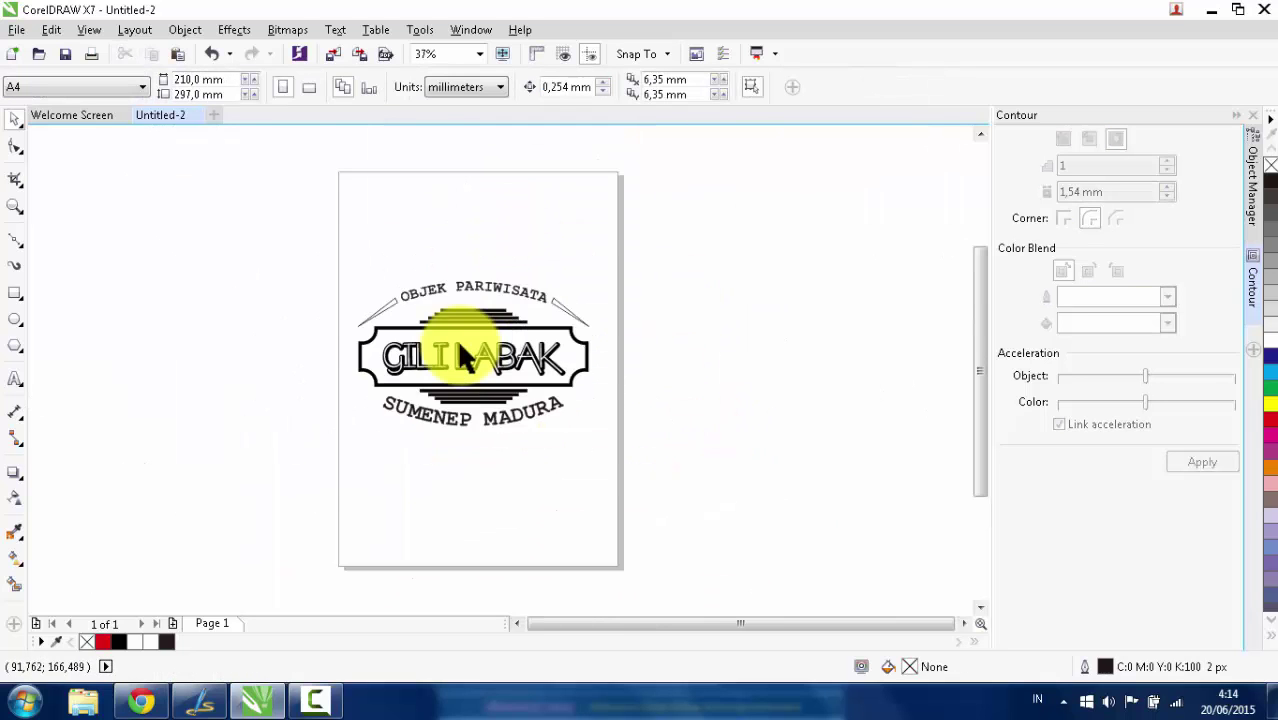
Draw a circle about 7.4 mm across just before the S of SUMENEP MADURA and fill it black.
scroll(456, 338, "up", 1)
left_click(15, 319)
scroll(258, 457, "up", 1)
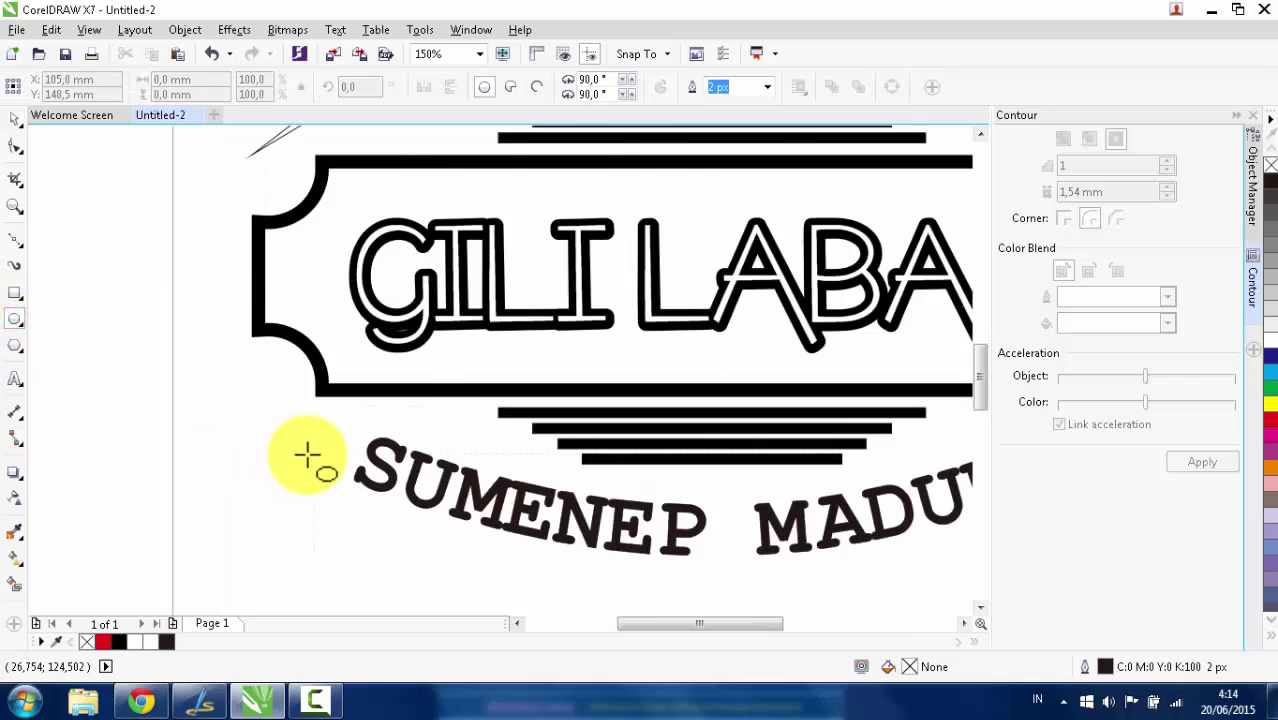
scroll(308, 456, "up", 1)
left_click_drag(322, 405, 399, 466)
scroll(395, 450, "down", 2)
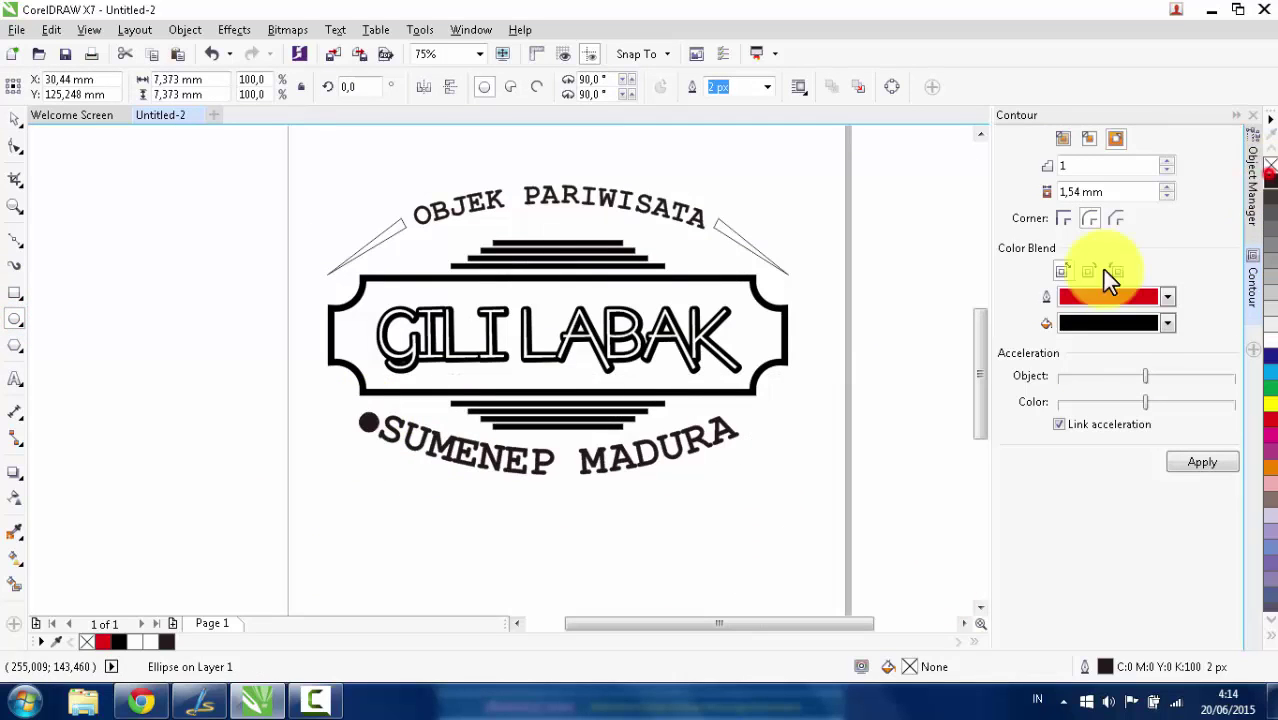
Duplicate the black circle horizontally to the far end of the SUMENEP MADURA text.
left_click_drag(365, 422, 747, 430)
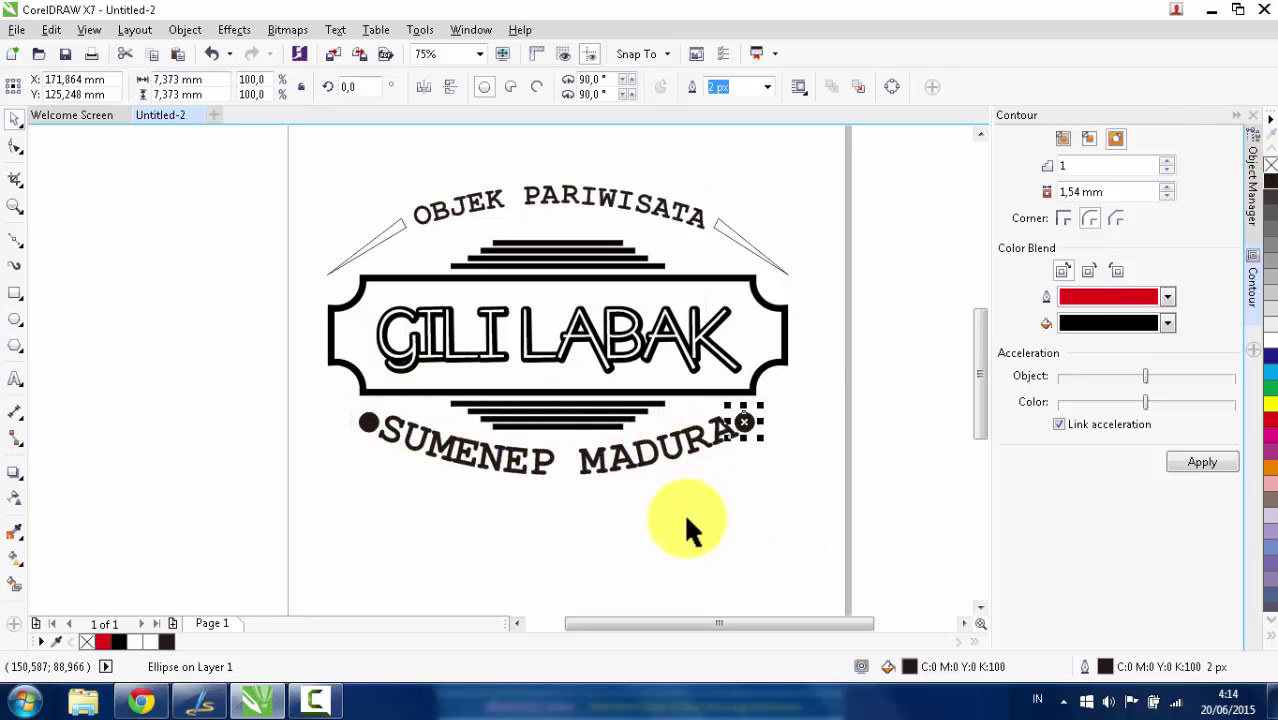
left_click(685, 520)
scroll(650, 408, "down", 2)
scroll(698, 336, "up", 2)
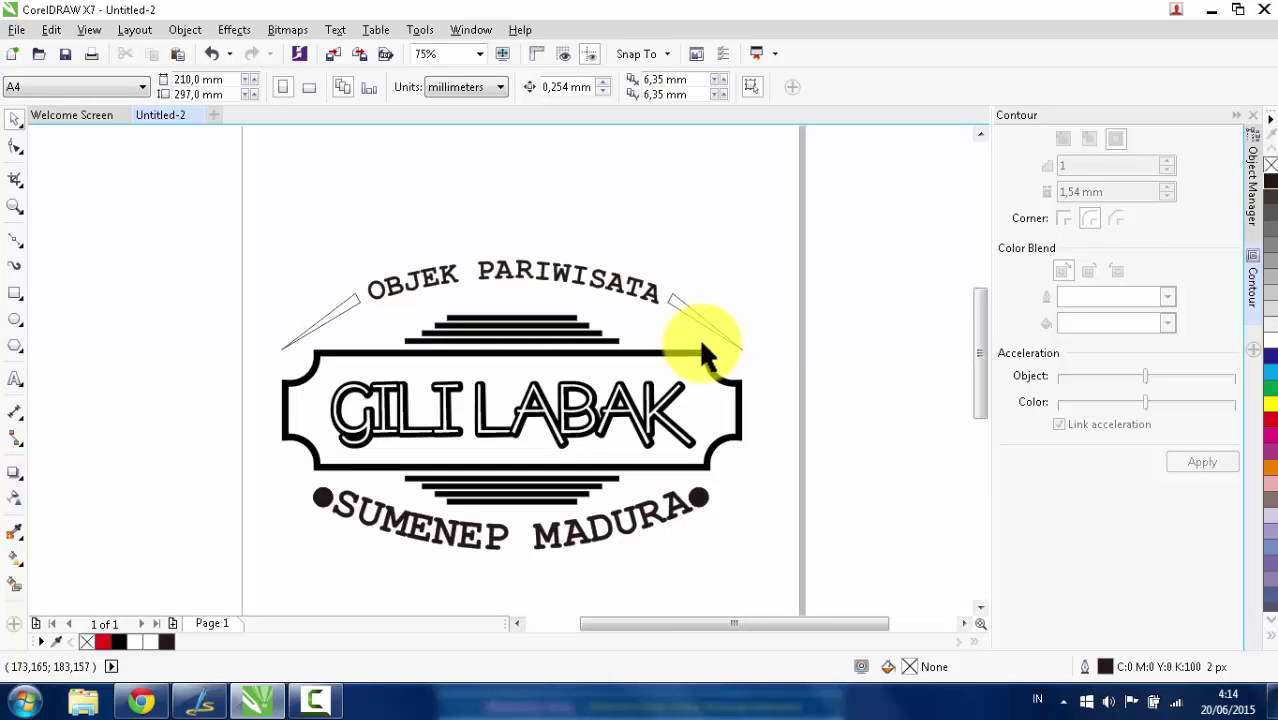
Sample the frame's black with the Color Eyedropper and fill both wedges beside OBJEK PARIWISATA with it.
scroll(650, 296, "up", 4)
key("i")
left_click(811, 497)
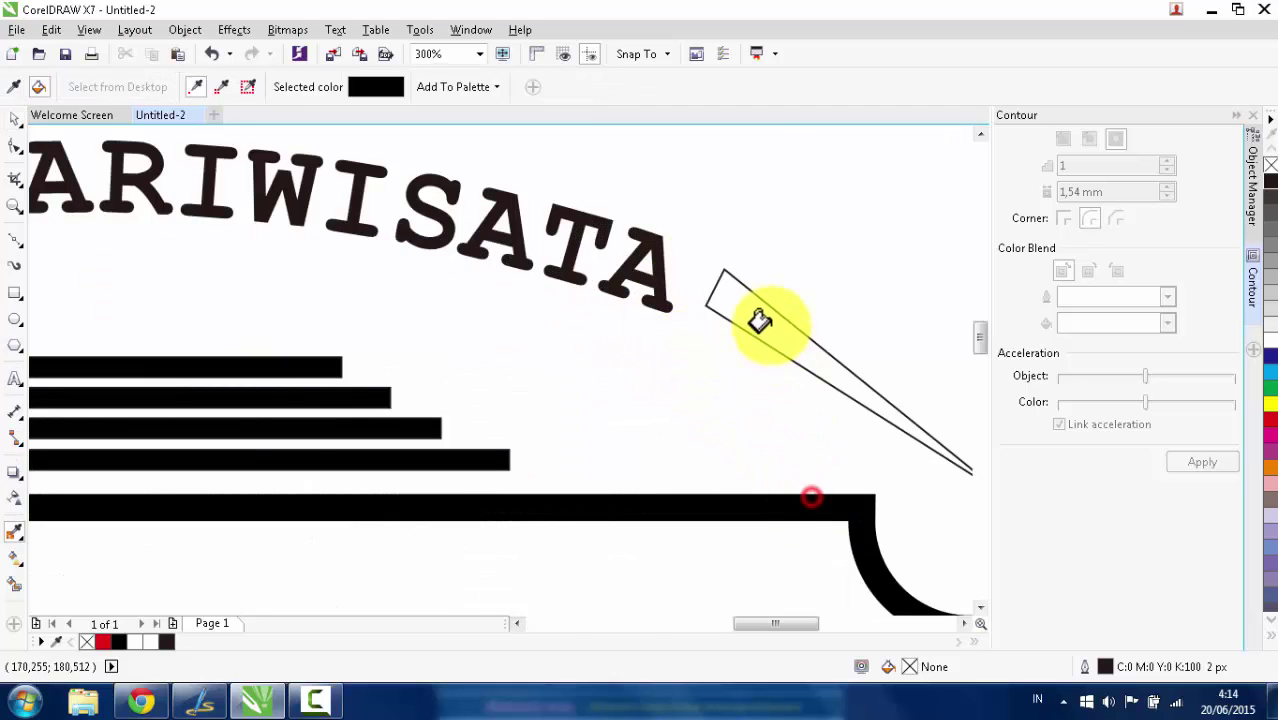
left_click(770, 322)
scroll(693, 328, "down", 4)
scroll(412, 357, "up", 1)
left_click(340, 318)
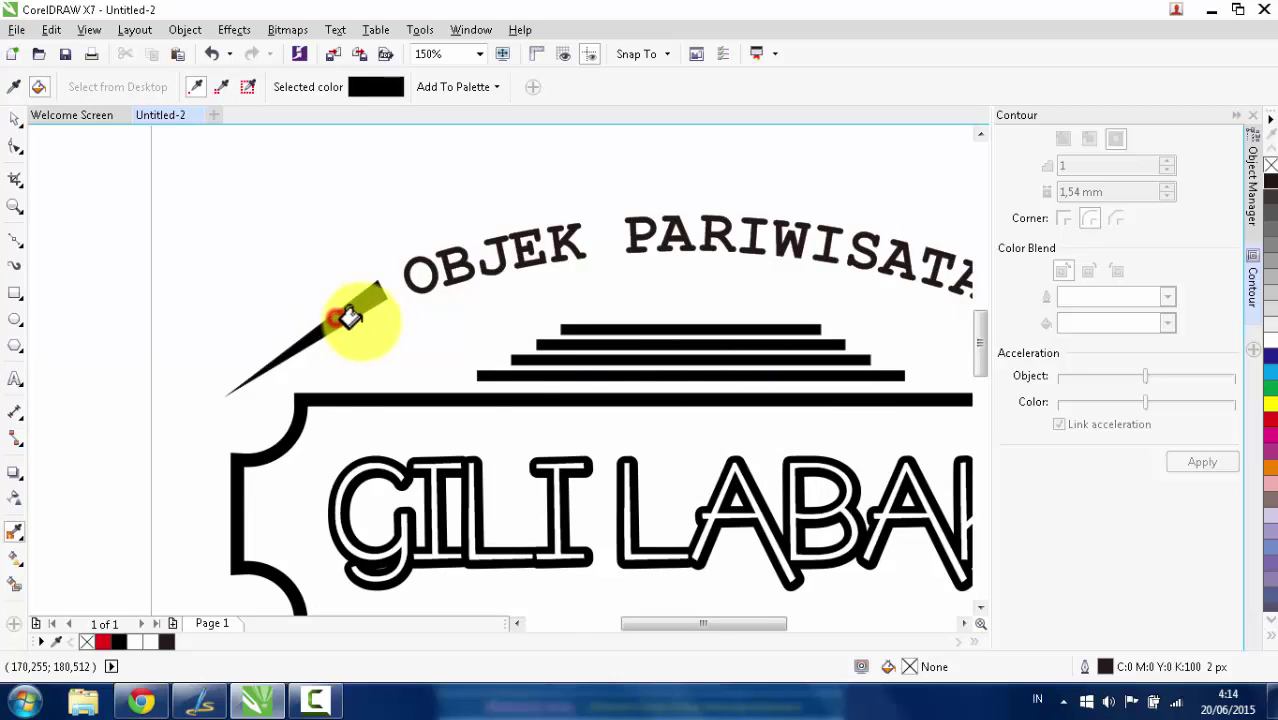
scroll(361, 321, "down", 3)
key("space")
left_click(434, 267)
scroll(411, 306, "up", 3)
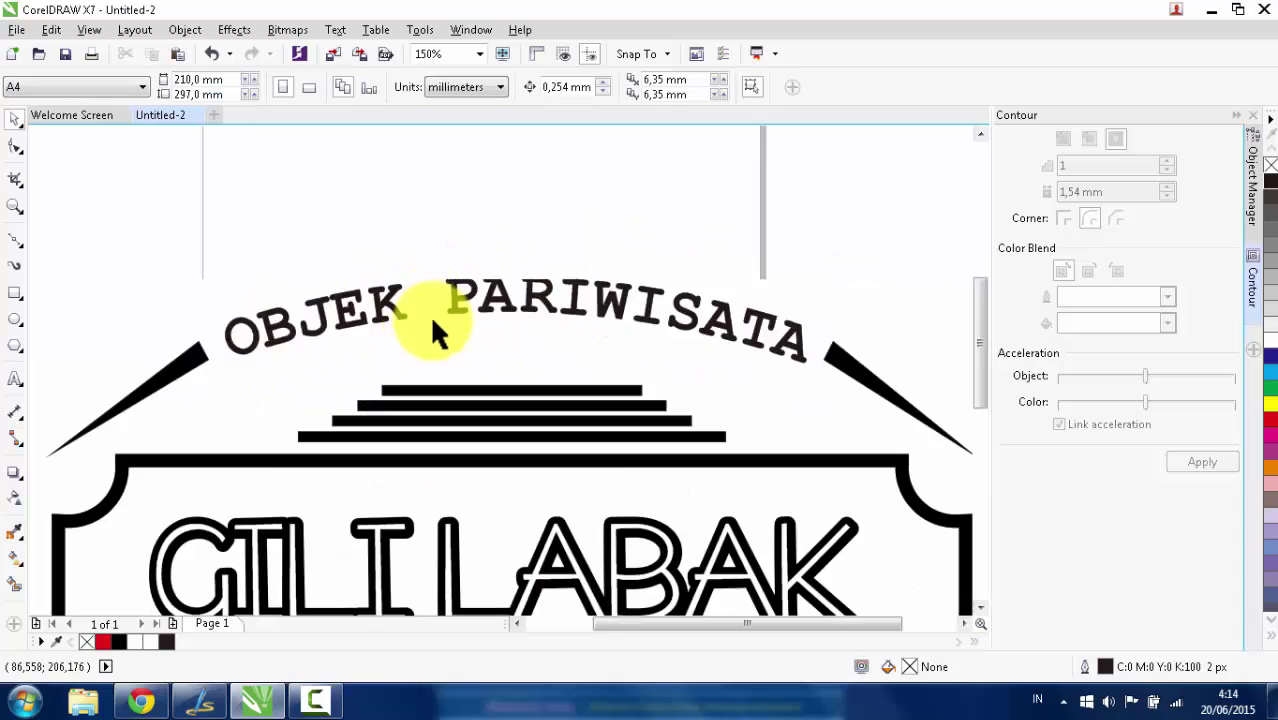
Select all the objects of the label and group them.
scroll(430, 315, "down", 2)
scroll(428, 348, "up", 1)
scroll(366, 336, "down", 1)
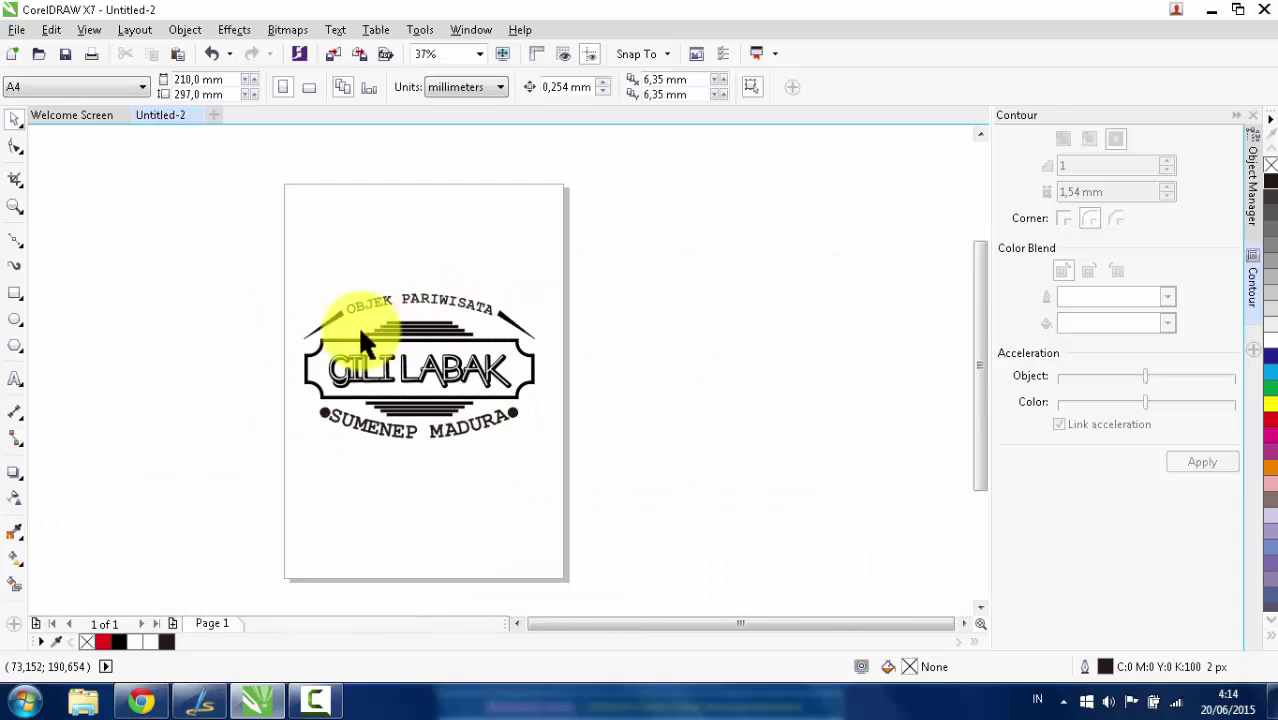
left_click_drag(224, 230, 565, 458)
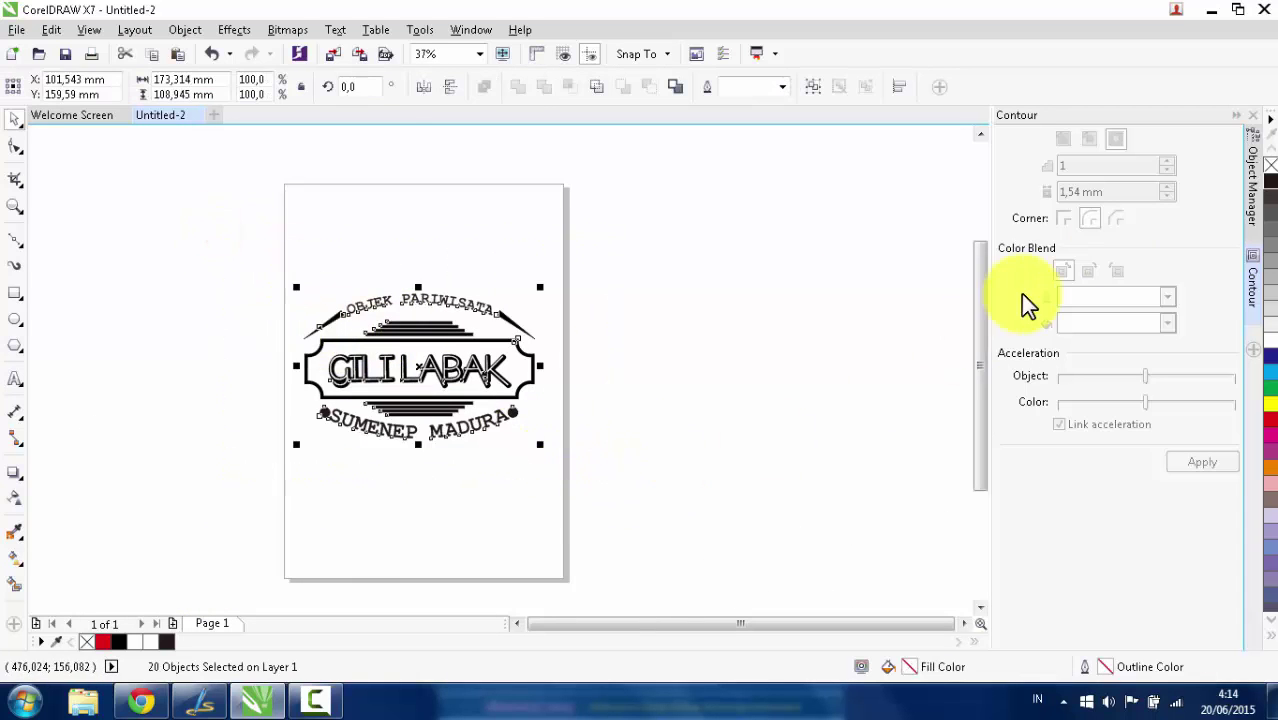
scroll(398, 331, "up", 1)
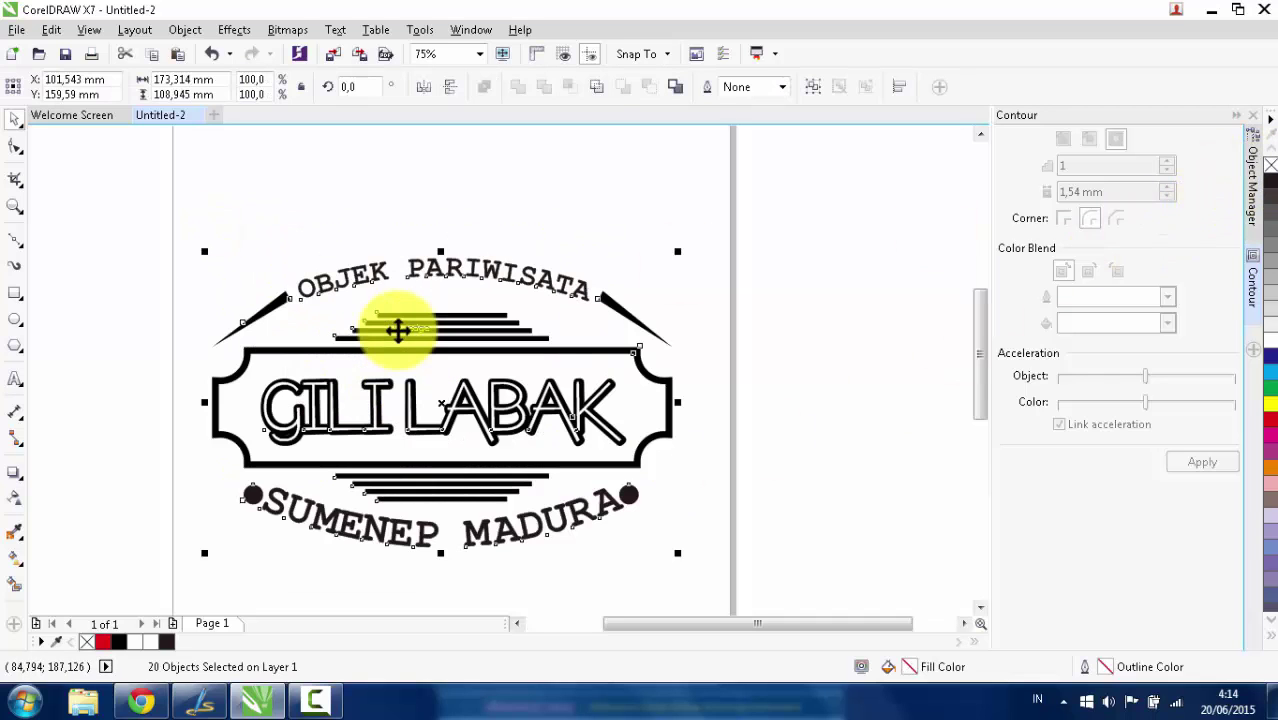
key("ctrl+g")
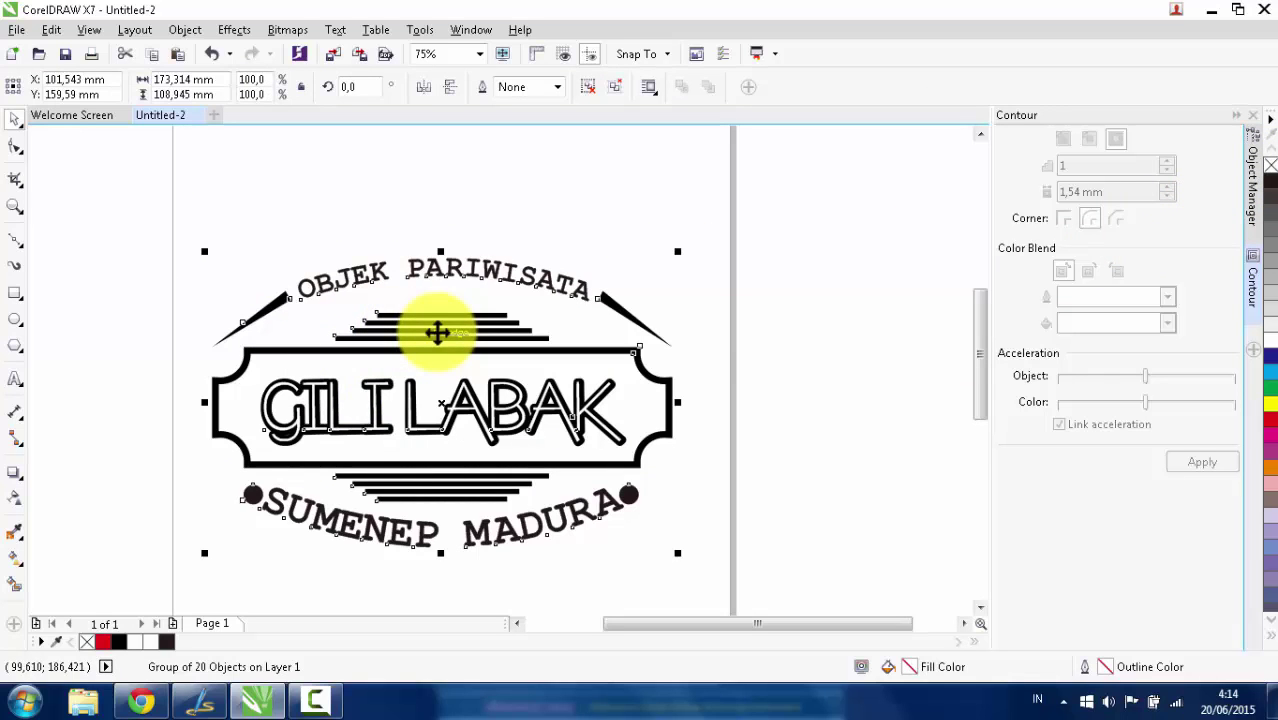
left_click(403, 187)
Switch to Windows Explorer and open the Postingan folder on drive HOME (D:).
left_click(99, 697)
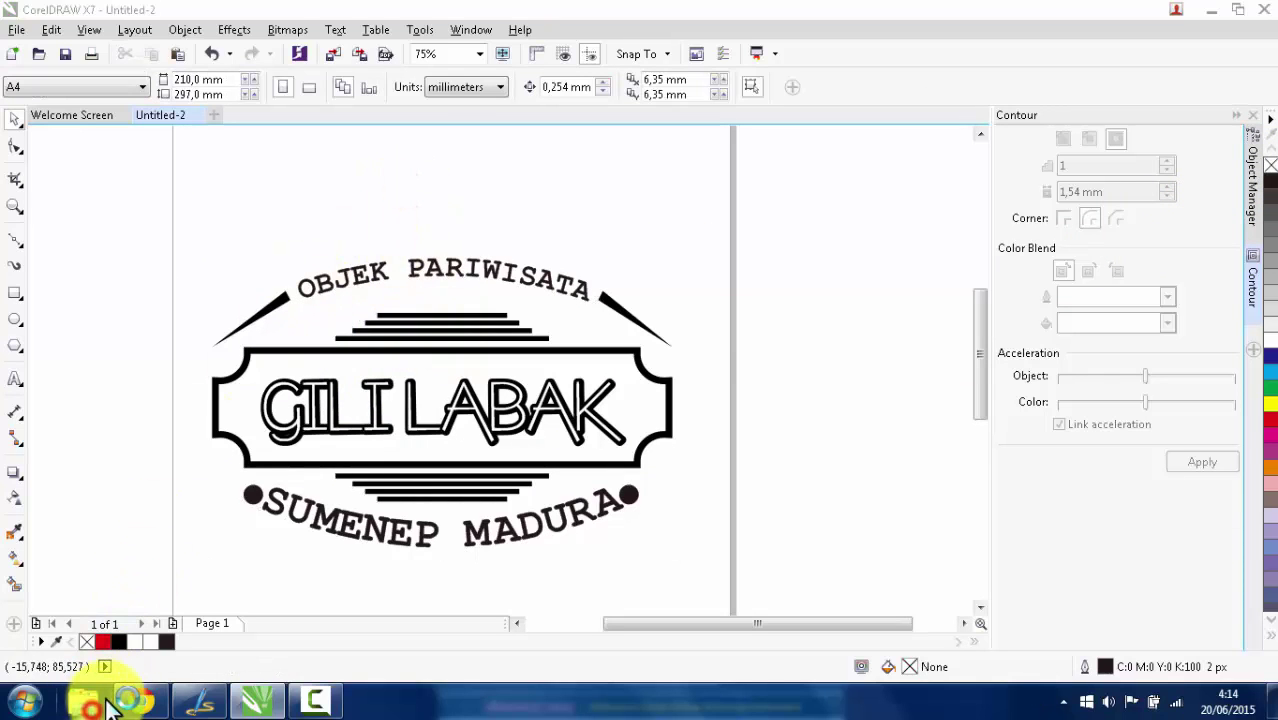
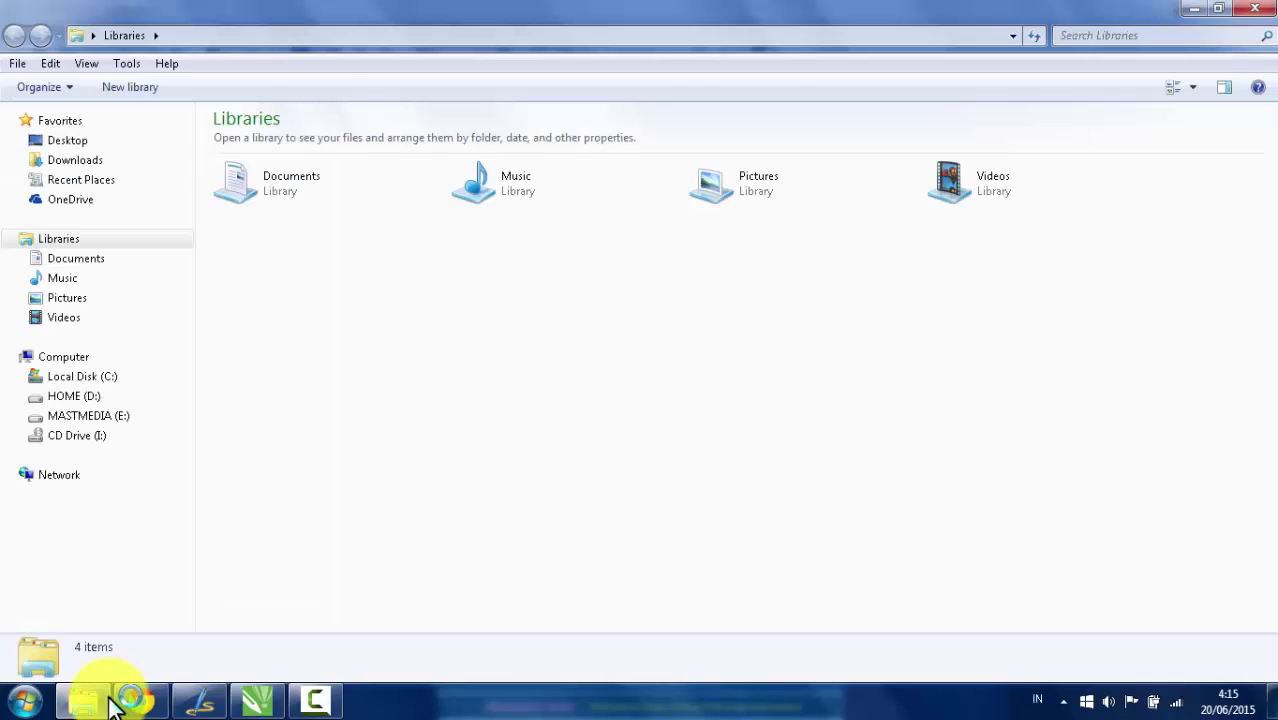
left_click(92, 398)
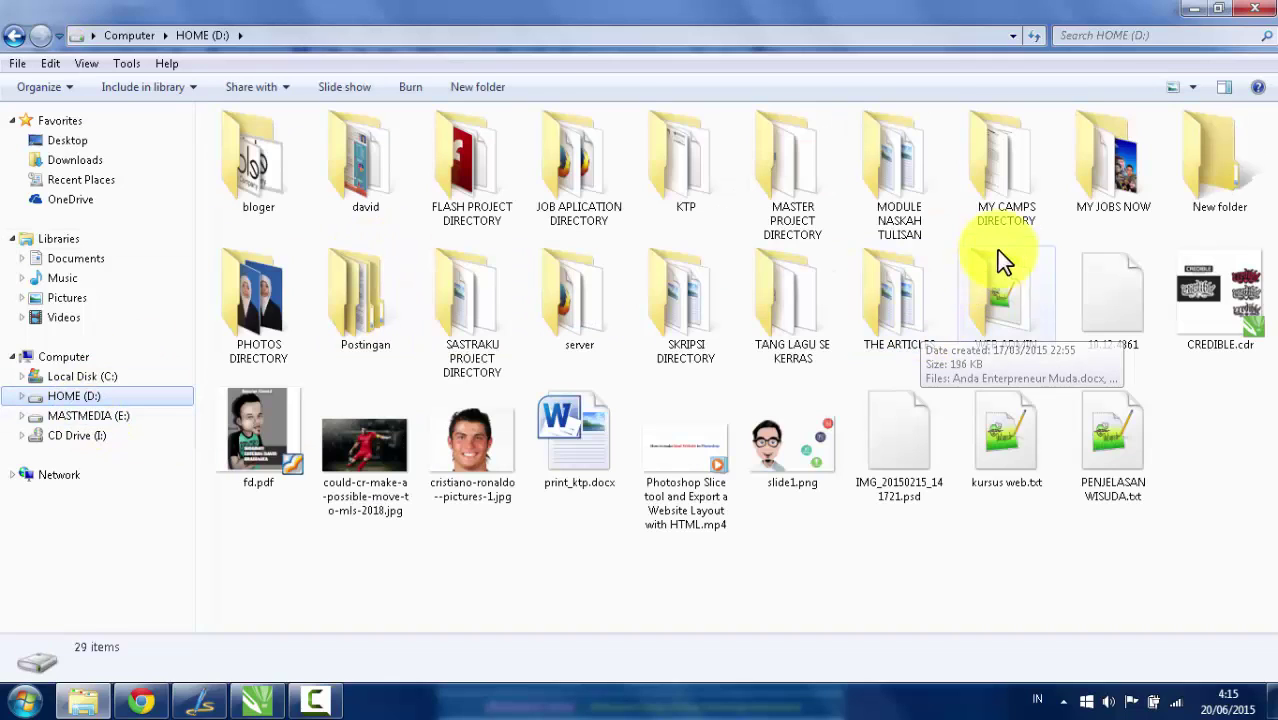
double_click(358, 316)
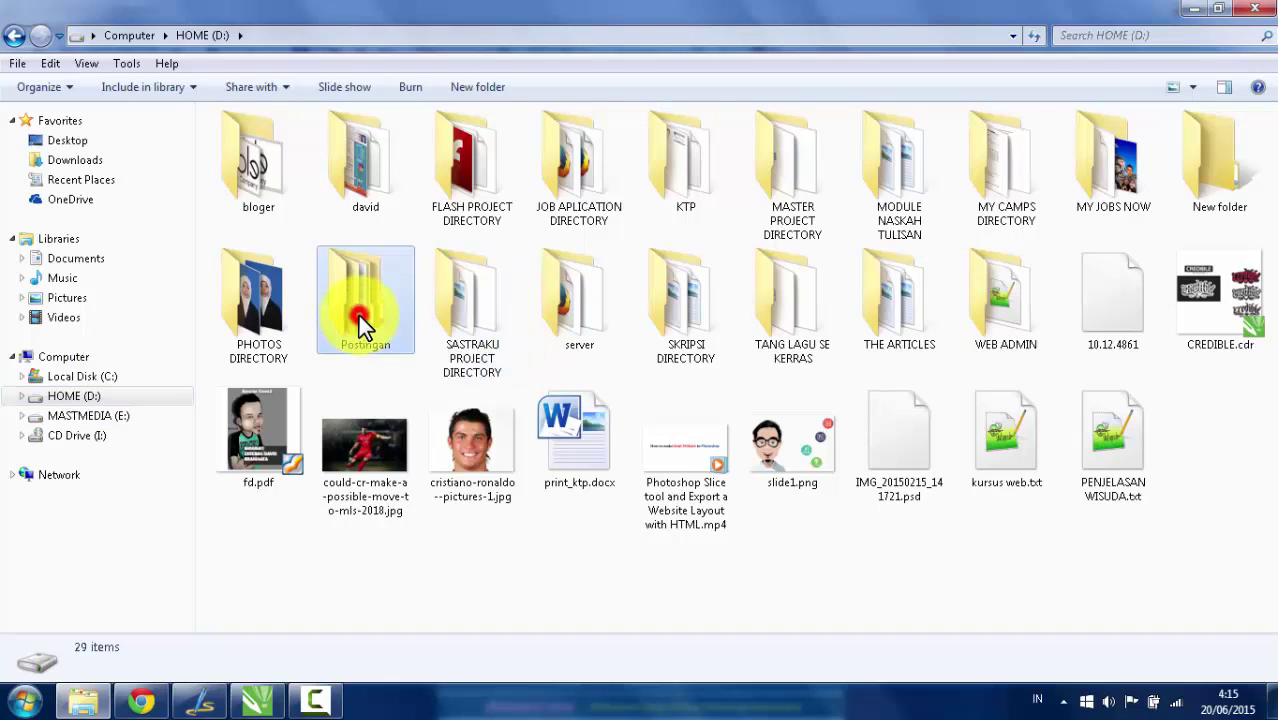
left_click(255, 218)
double_click(255, 218)
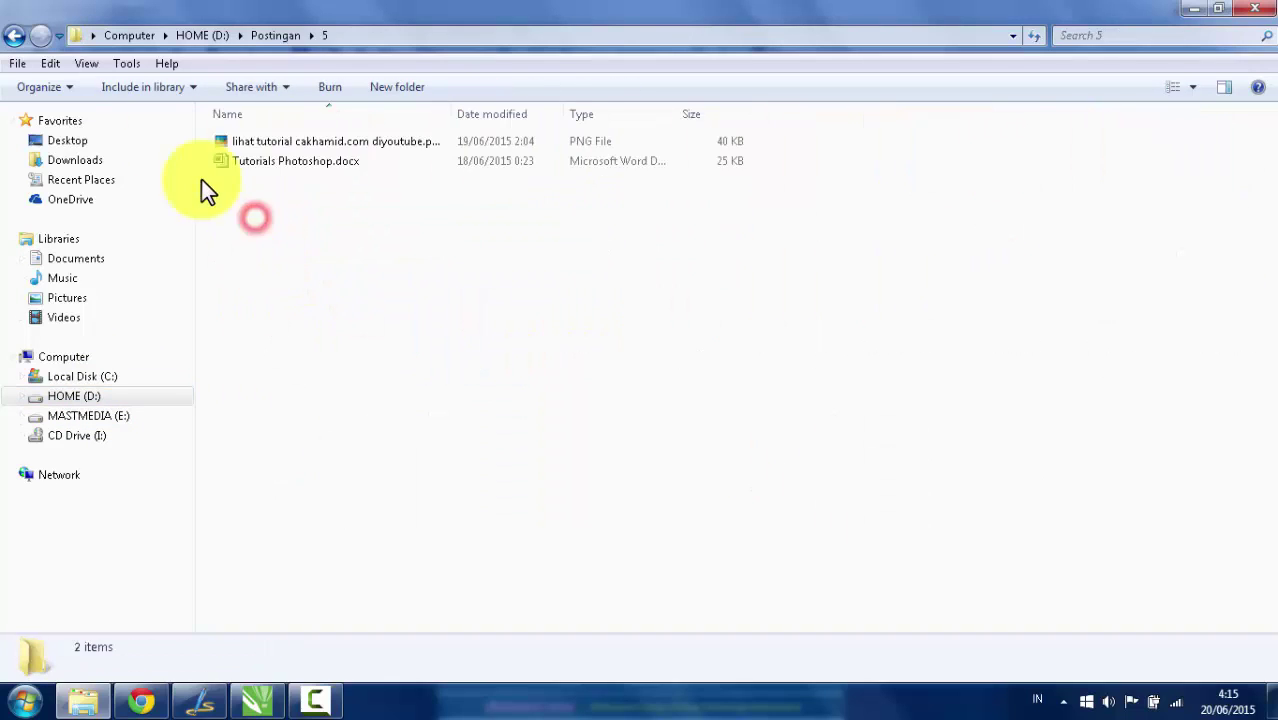
left_click(18, 40)
Open the folder Corel-draw, its subfolder basic, and in it "membuat label sederhana dengan coreldraw".
double_click(258, 260)
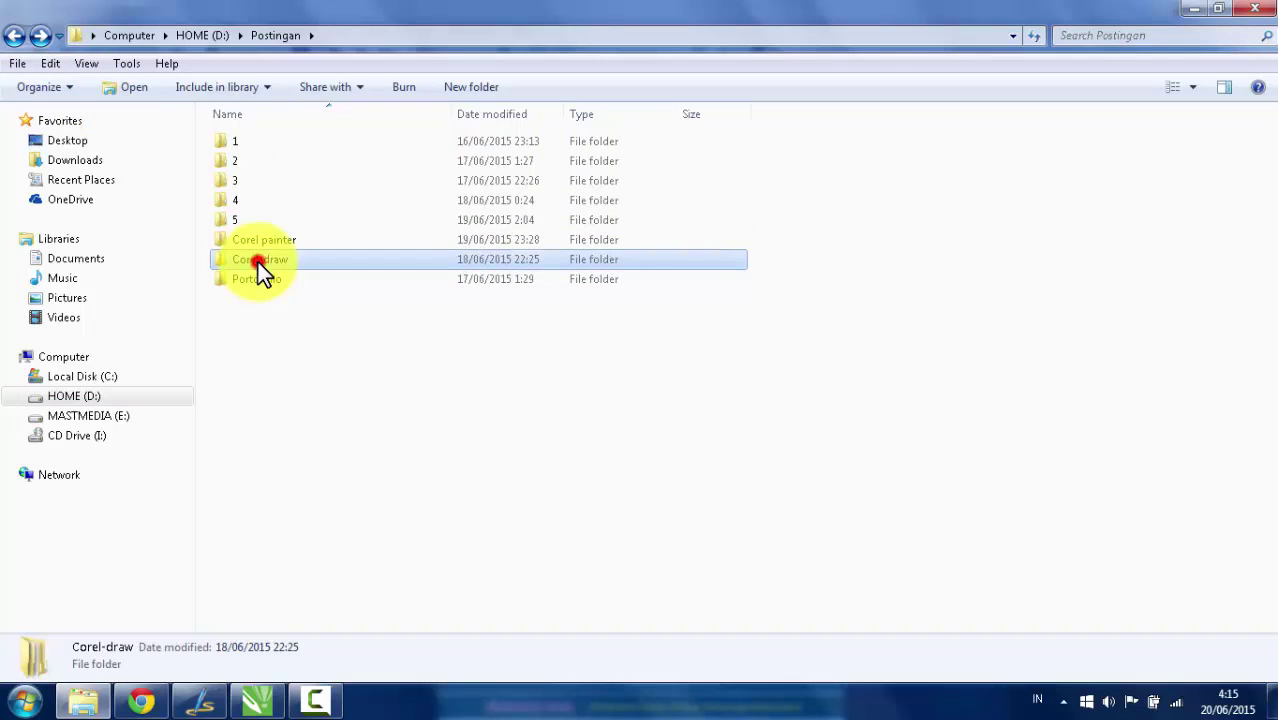
left_click(246, 148)
double_click(246, 151)
left_click(272, 165)
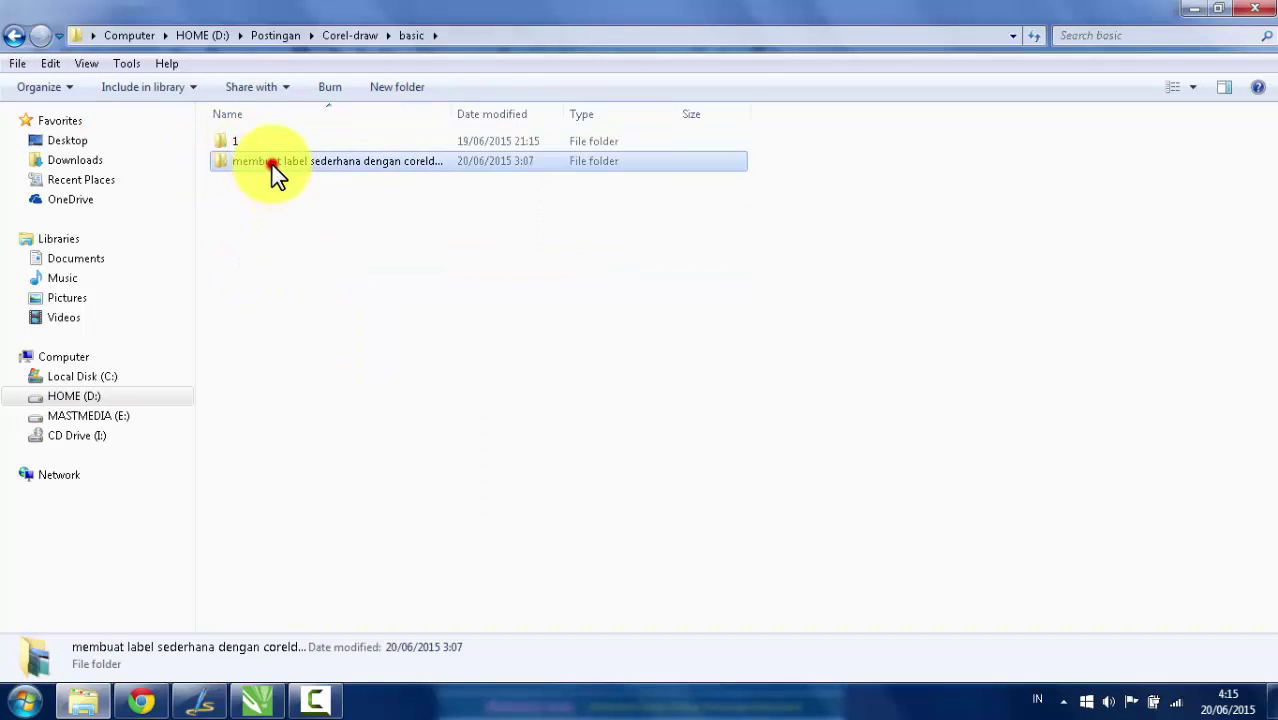
double_click(272, 165)
Import the photo labak.jpg from the folder onto the CorelDRAW page.
left_click(347, 155)
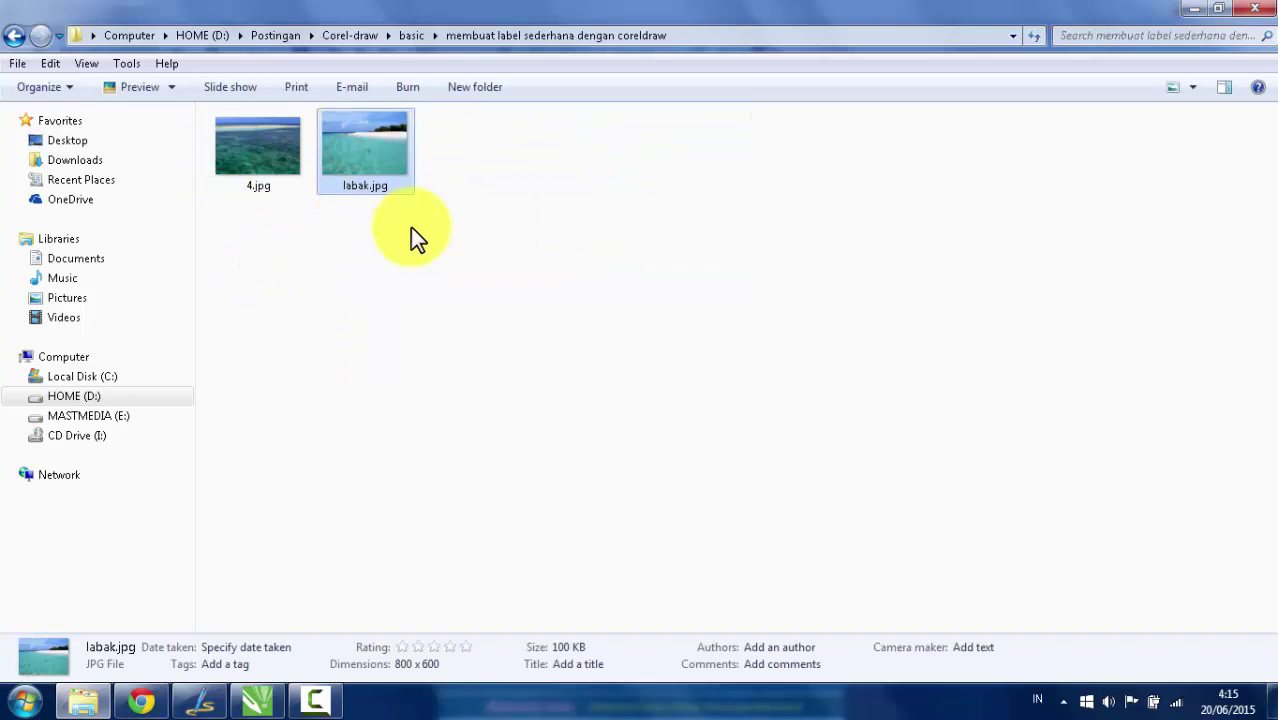
left_click_drag(355, 145, 385, 274)
scroll(385, 274, "down", 1)
scroll(399, 243, "up", 1)
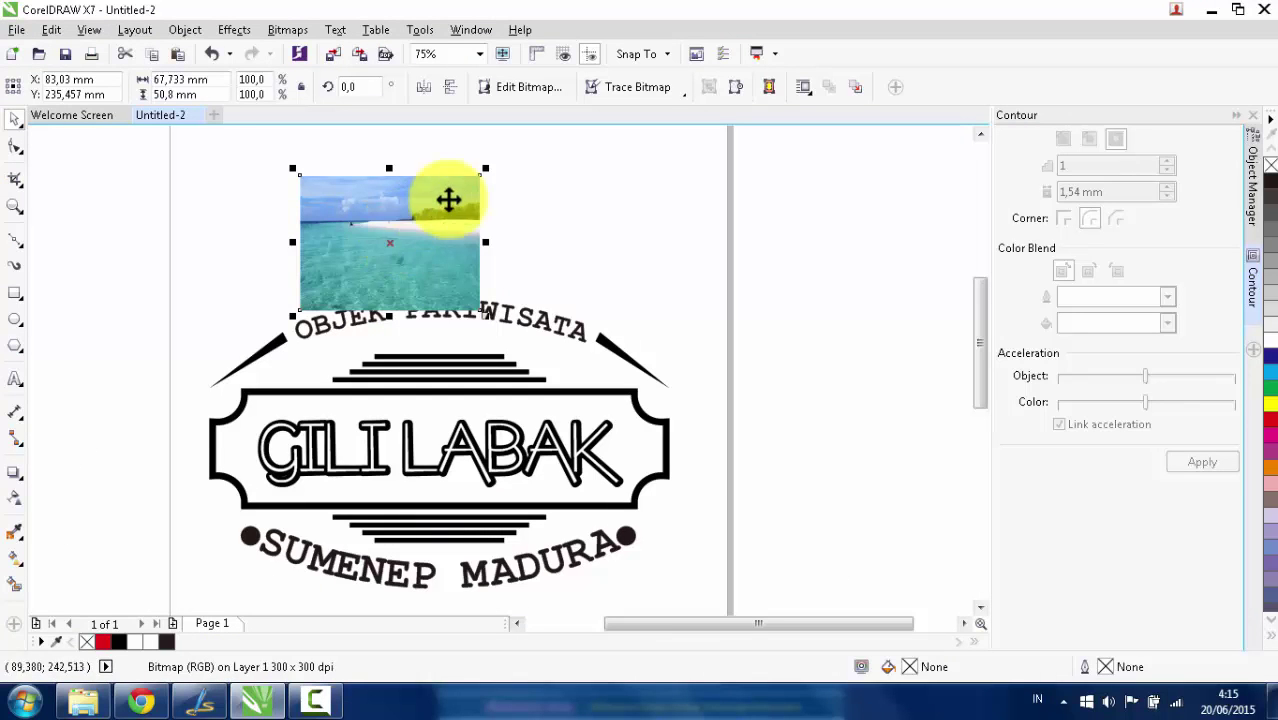
Enlarge the beach photo slightly and move it above the OBJEK PARIWISATA text.
mouse_move(485, 169)
left_mouse_down()
mouse_move(576, 131)
mouse_move(507, 178)
left_mouse_up()
left_click_drag(428, 282, 462, 235)
left_click(598, 302)
scroll(402, 330, "down", 3)
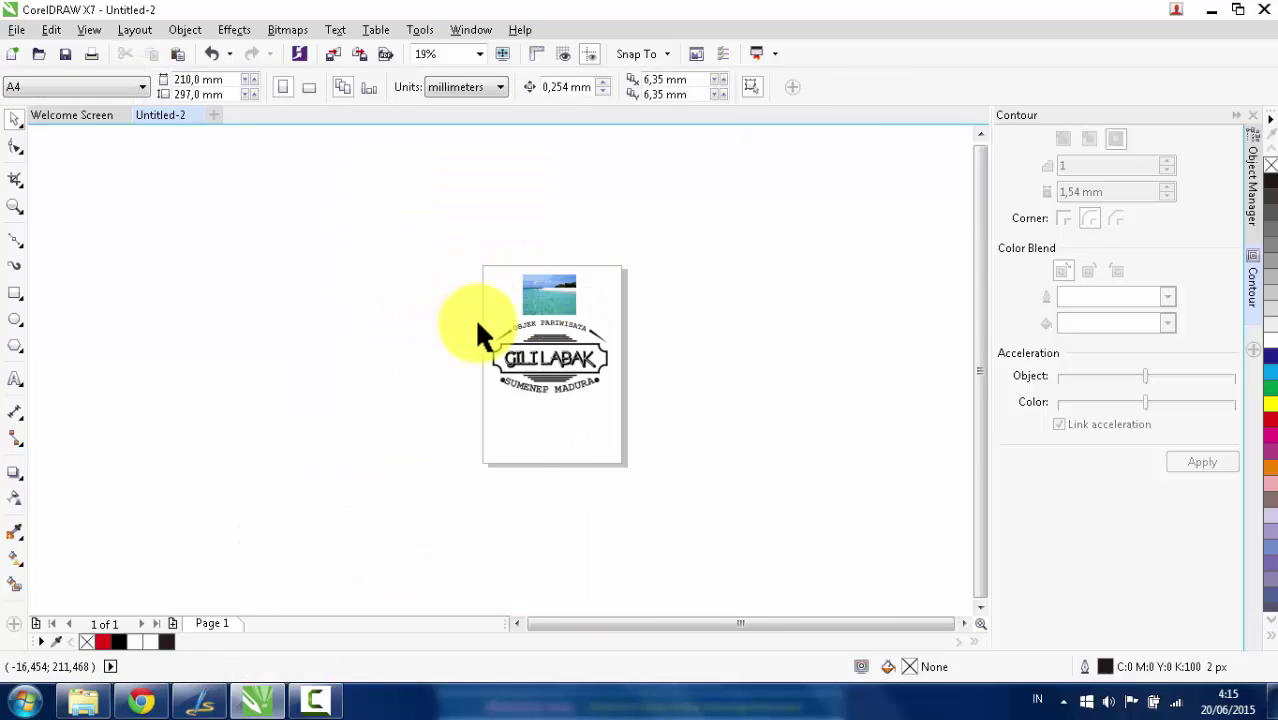
Scale the grouped label down about its centre to about 58 × 37 mm.
scroll(470, 320, "up", 2)
left_click_drag(453, 305, 770, 482)
scroll(785, 380, "up", 2)
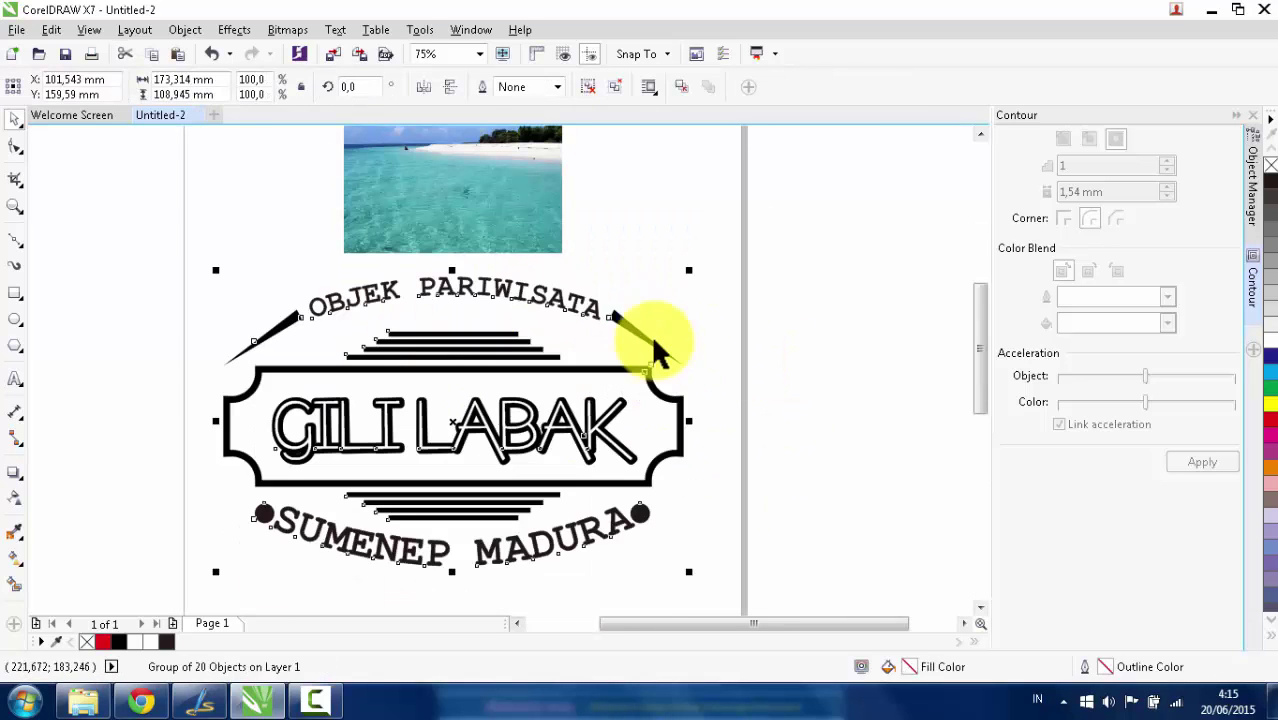
left_click_drag(106, 240, 742, 602)
scroll(543, 400, "down", 2)
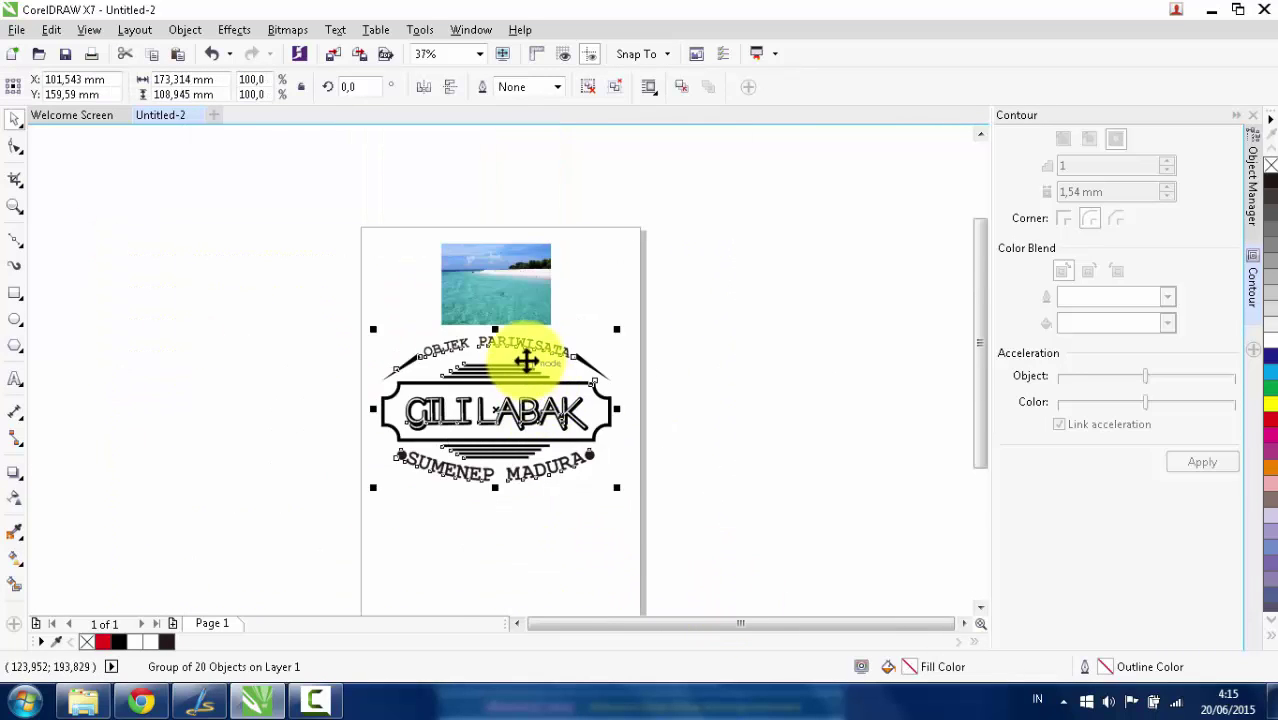
scroll(528, 357, "up", 2)
left_click_drag(701, 310, 533, 384)
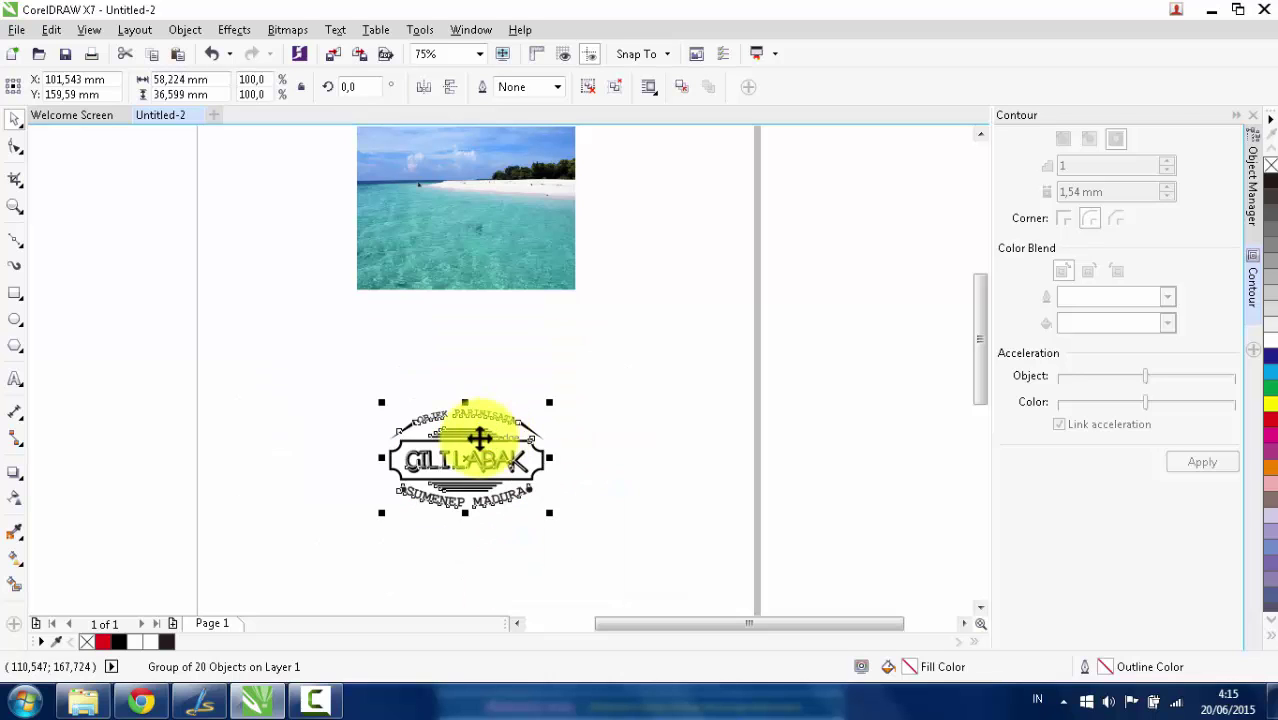
Move the grouped label straight up onto the middle of the beach photo.
left_click_drag(488, 437, 476, 192)
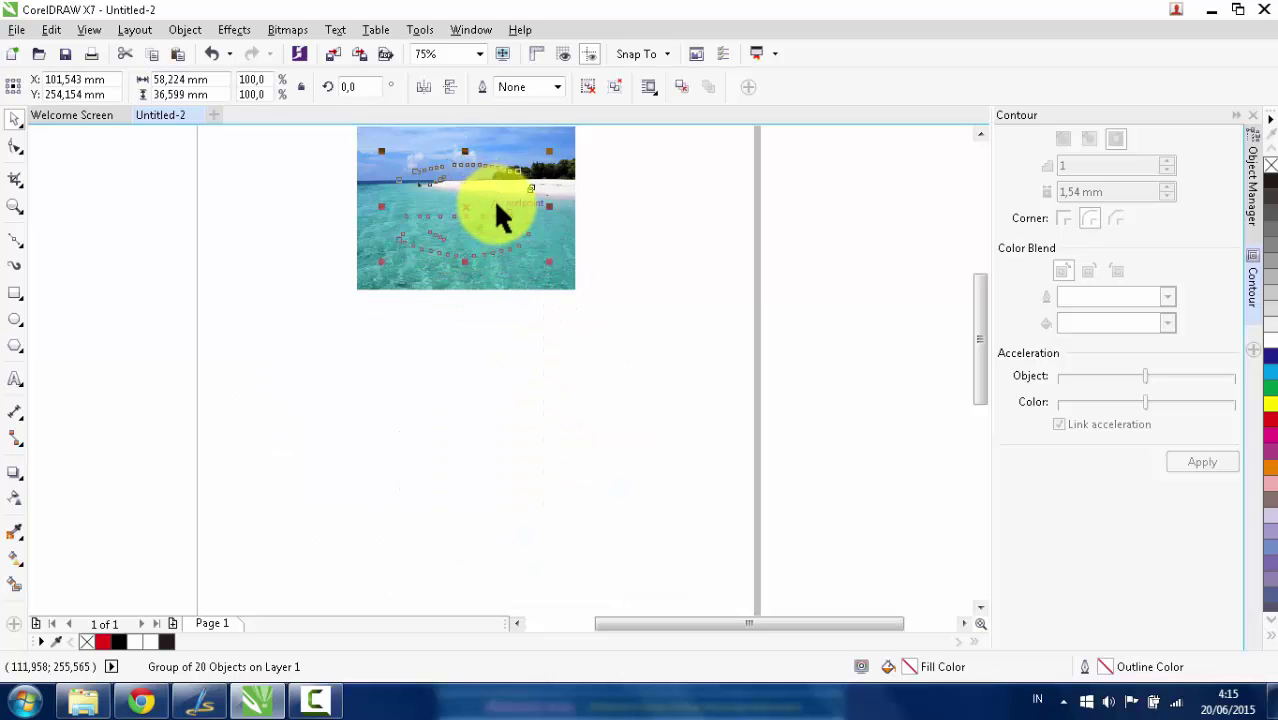
scroll(467, 166, "down", 1)
scroll(459, 149, "up", 2)
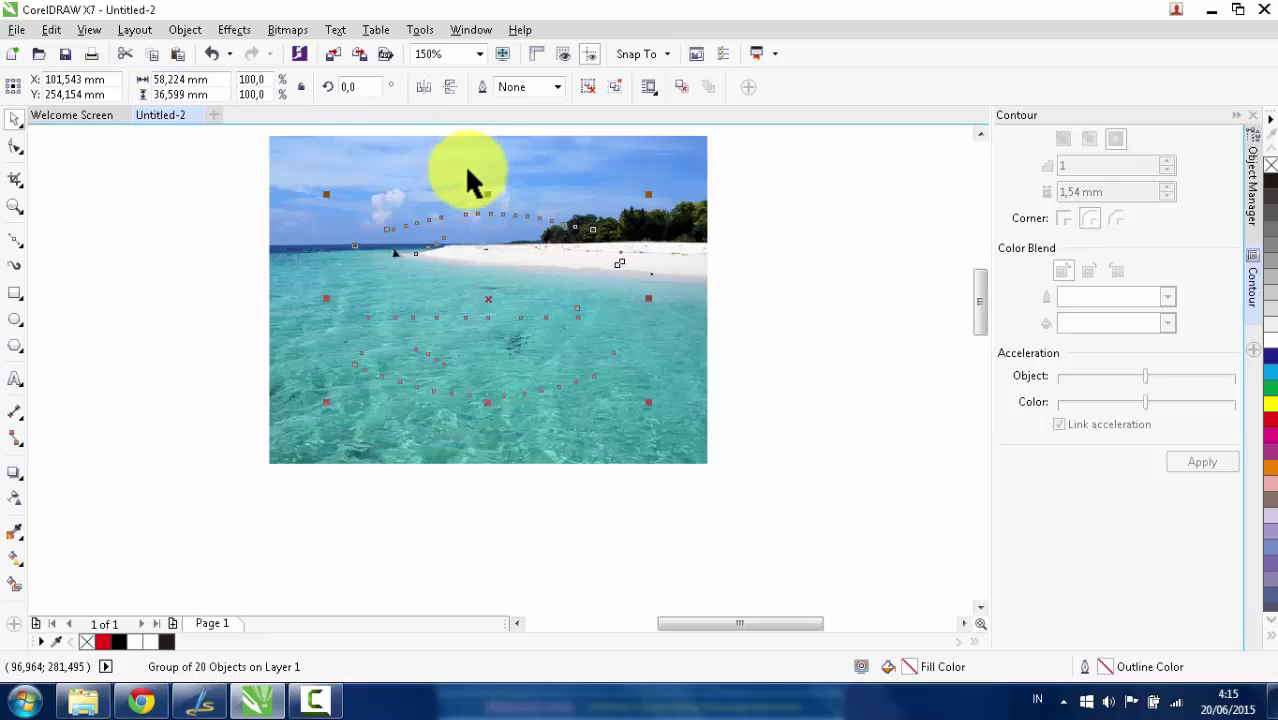
Bring the grouped label in front of the beach photo.
right_click(490, 298)
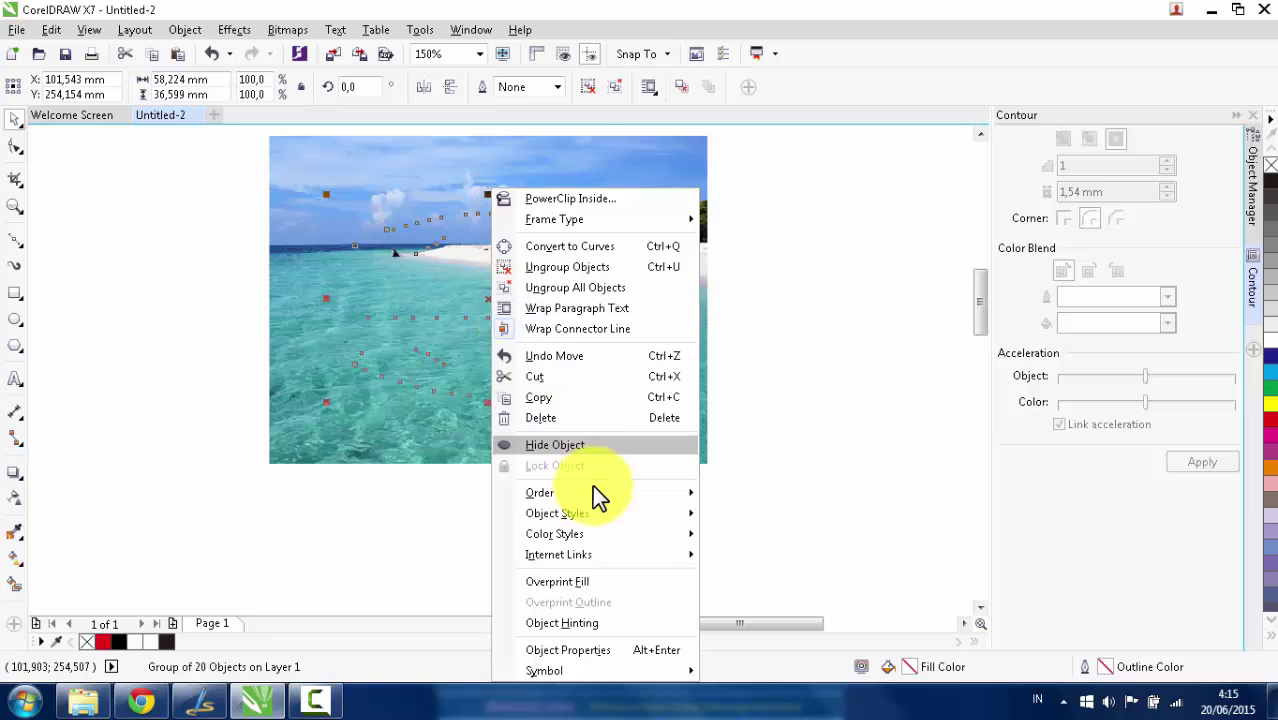
mouse_move(603, 494)
left_click(733, 494)
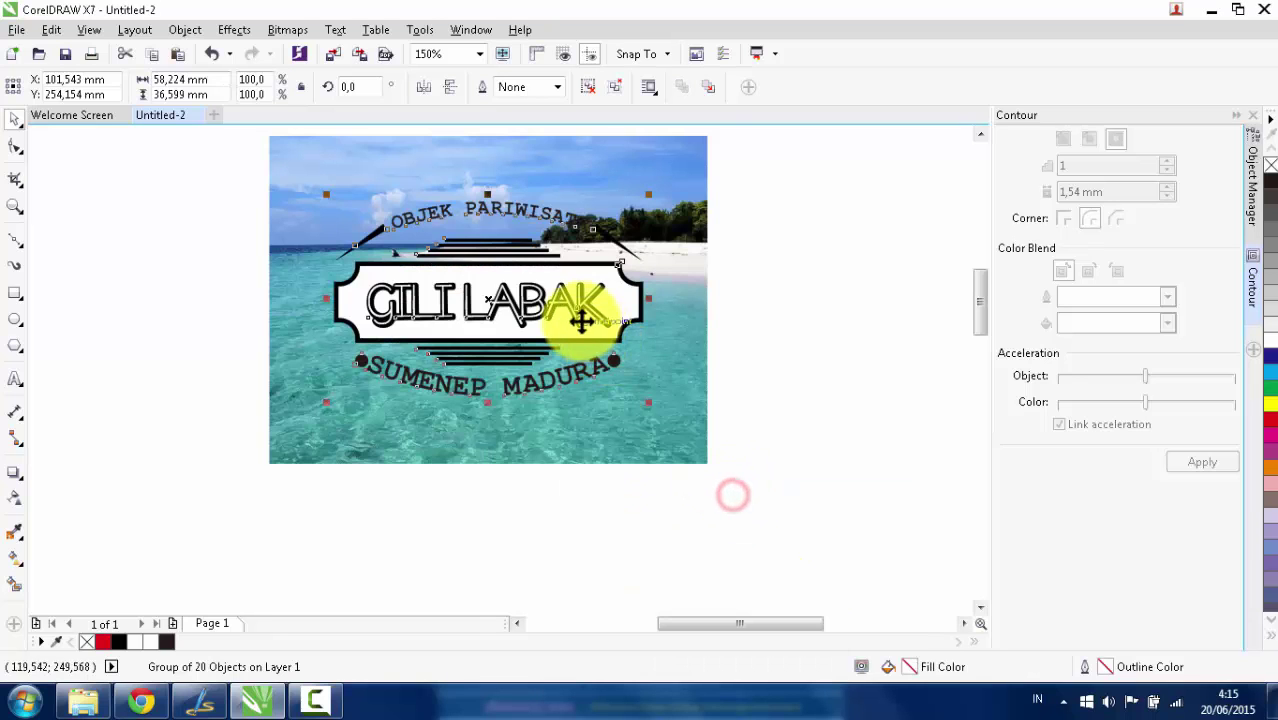
Scale the grouped label down about its centre to about 53 × 33 mm and deselect it.
scroll(560, 290, "down", 1)
scroll(585, 332, "up", 2)
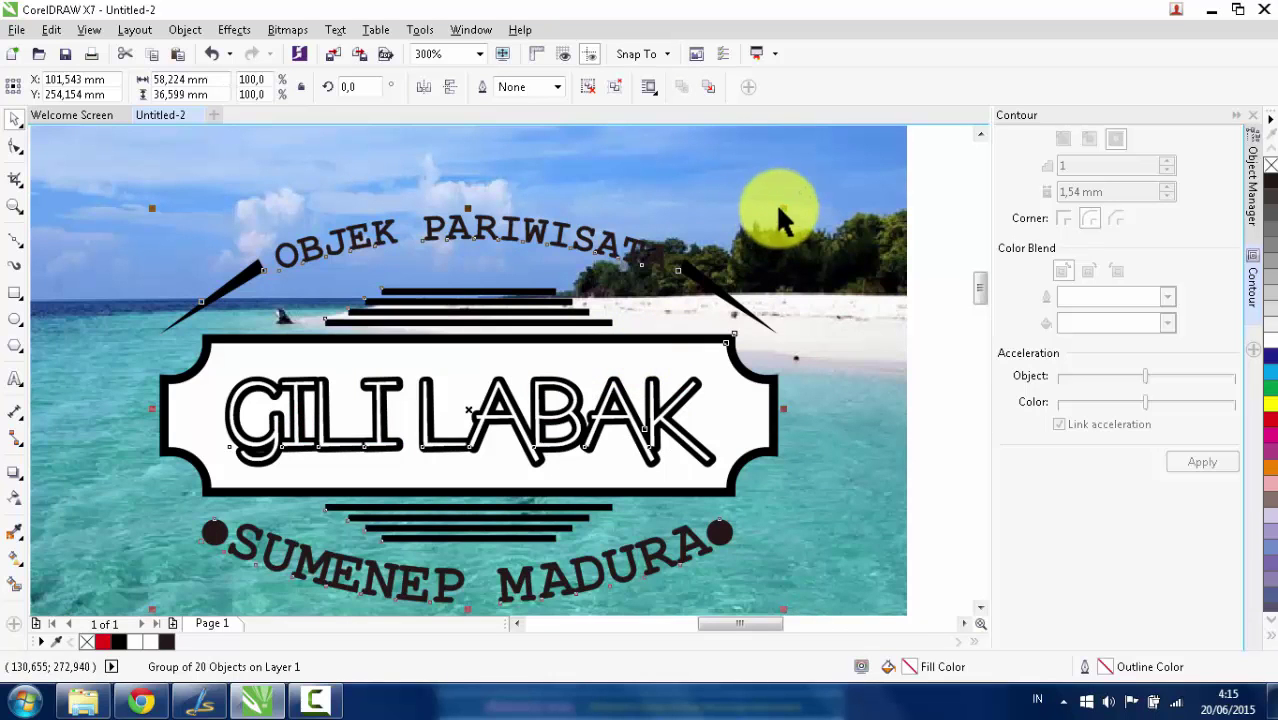
left_click_drag(780, 218, 752, 224)
scroll(536, 308, "down", 1)
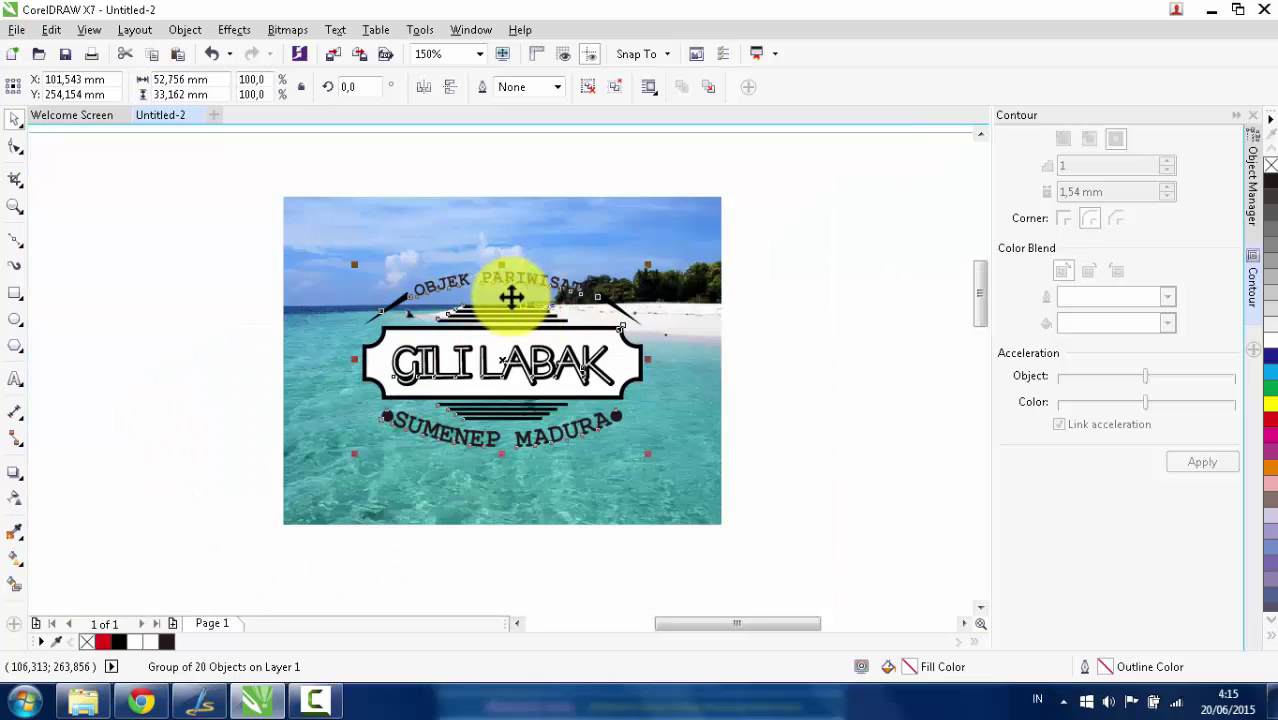
scroll(475, 260, "down", 1)
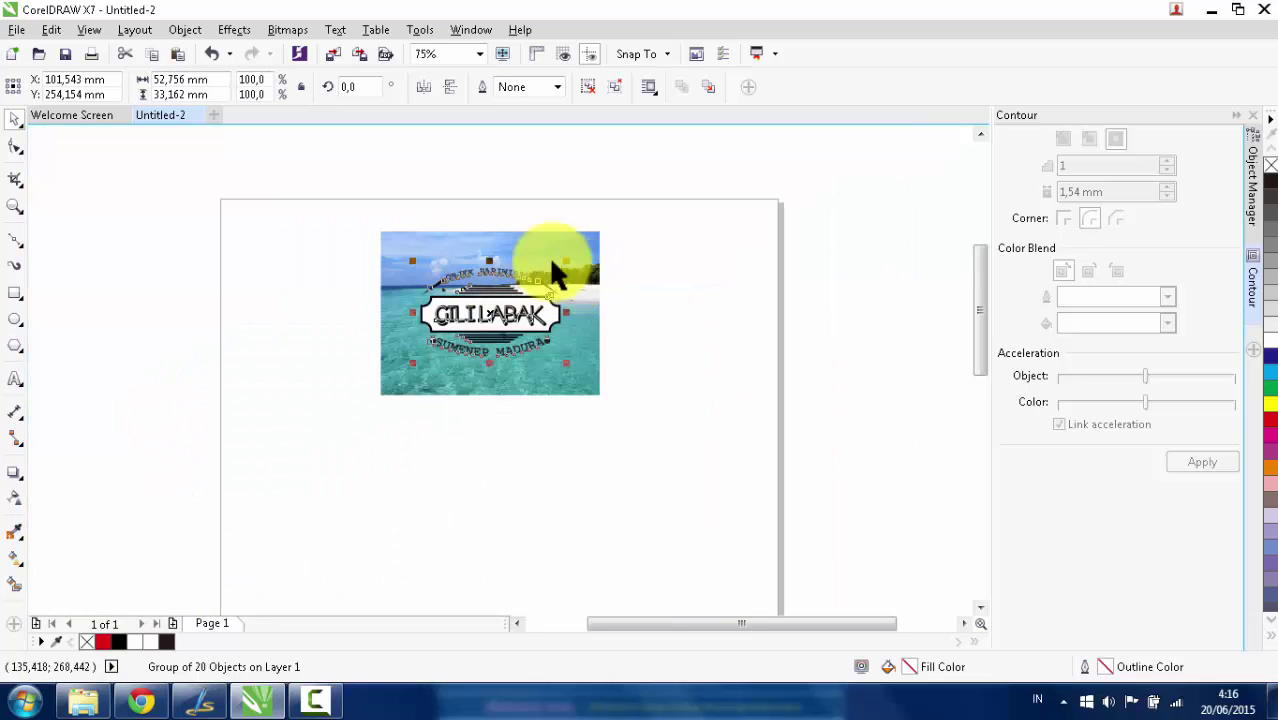
scroll(470, 217, "up", 1)
scroll(481, 318, "down", 1)
scroll(479, 331, "up", 1)
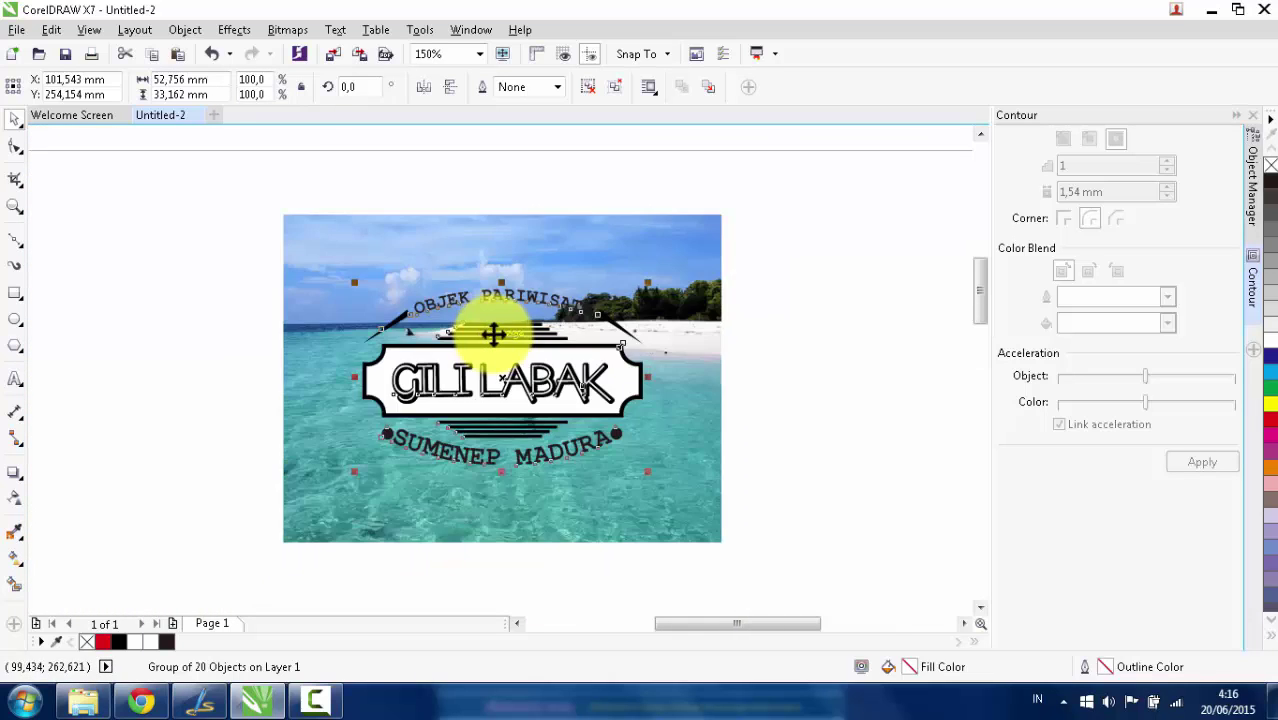
left_click(750, 274)
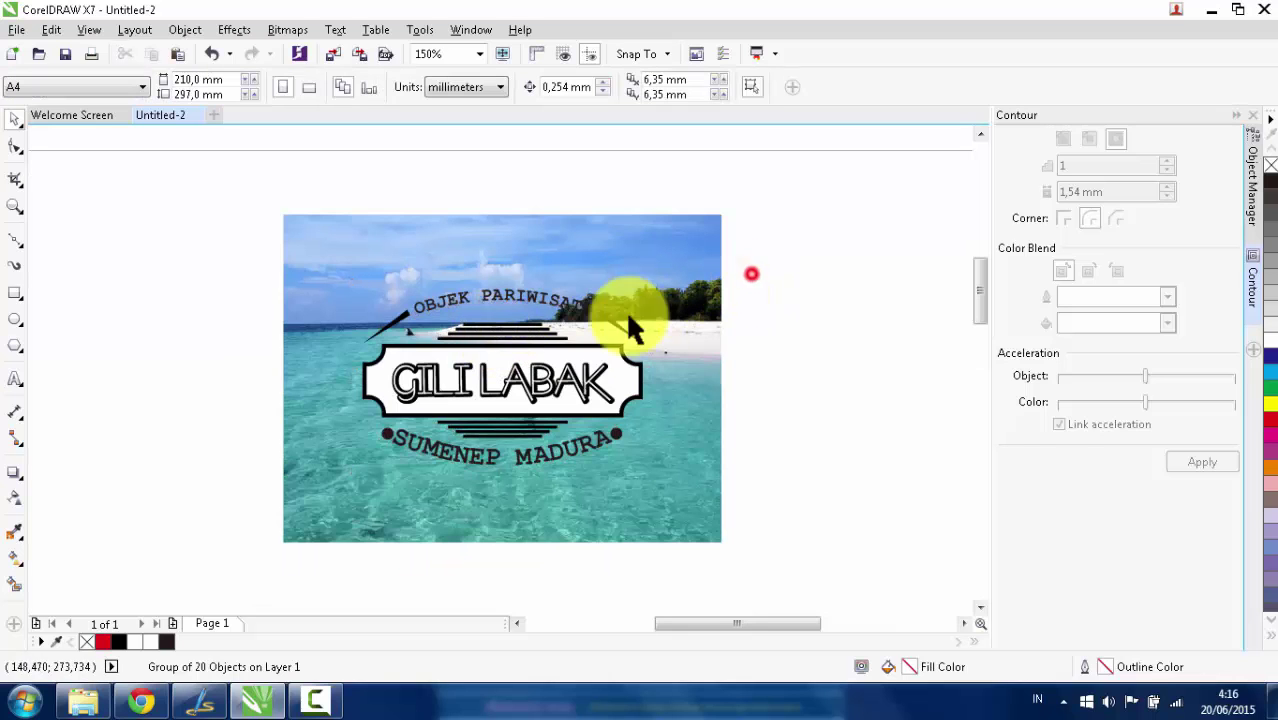
scroll(472, 330, "up", 2)
scroll(408, 282, "down", 2)
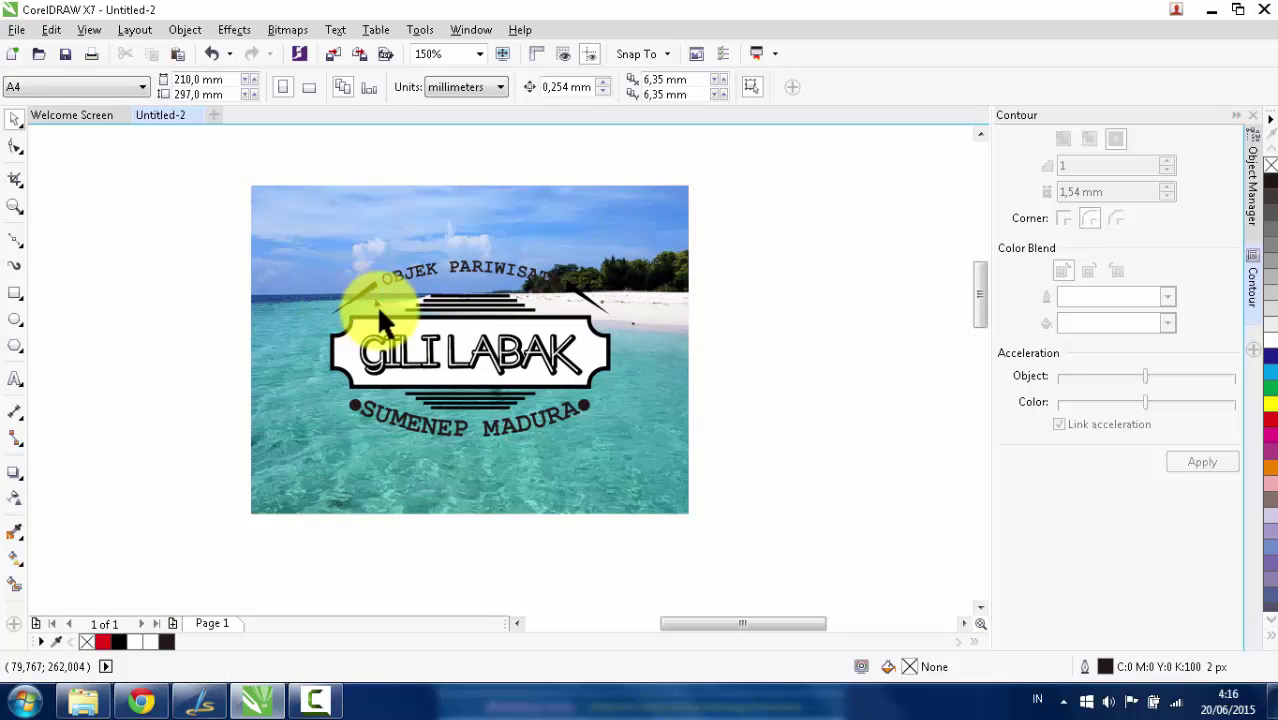
scroll(575, 285, "up", 2)
key("i")
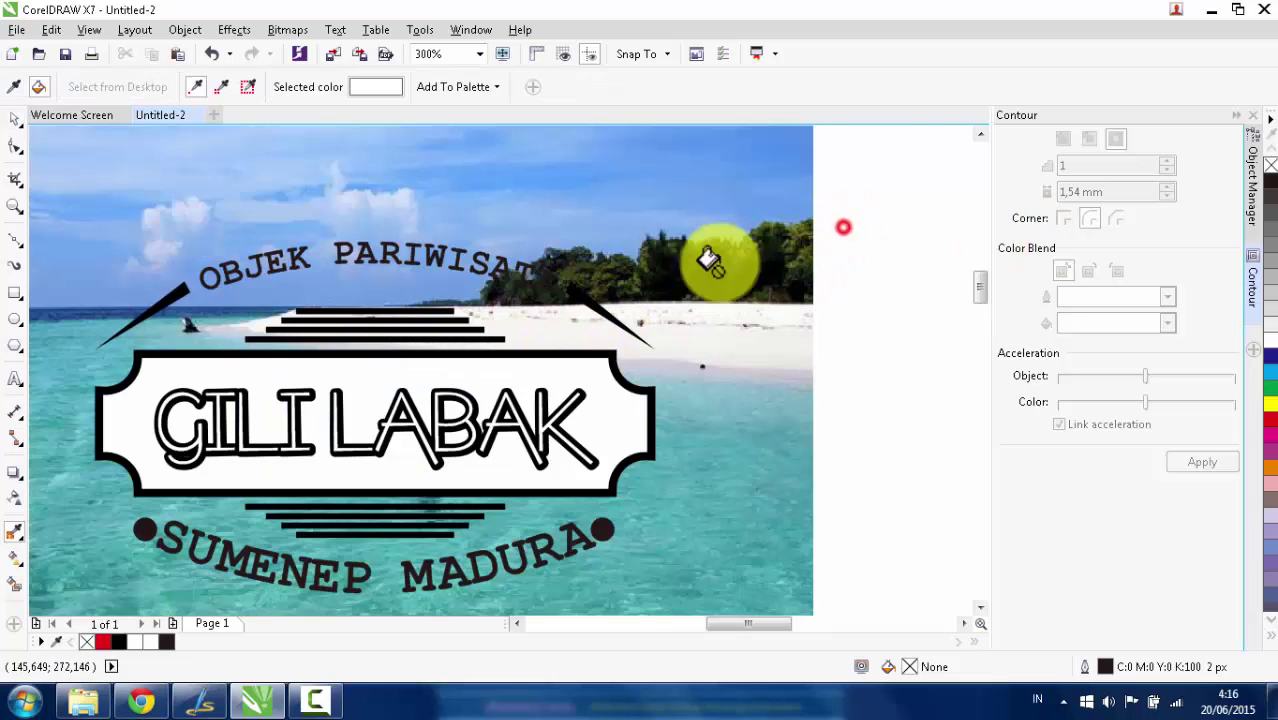
scroll(428, 328, "down", 2)
scroll(440, 335, "up", 2)
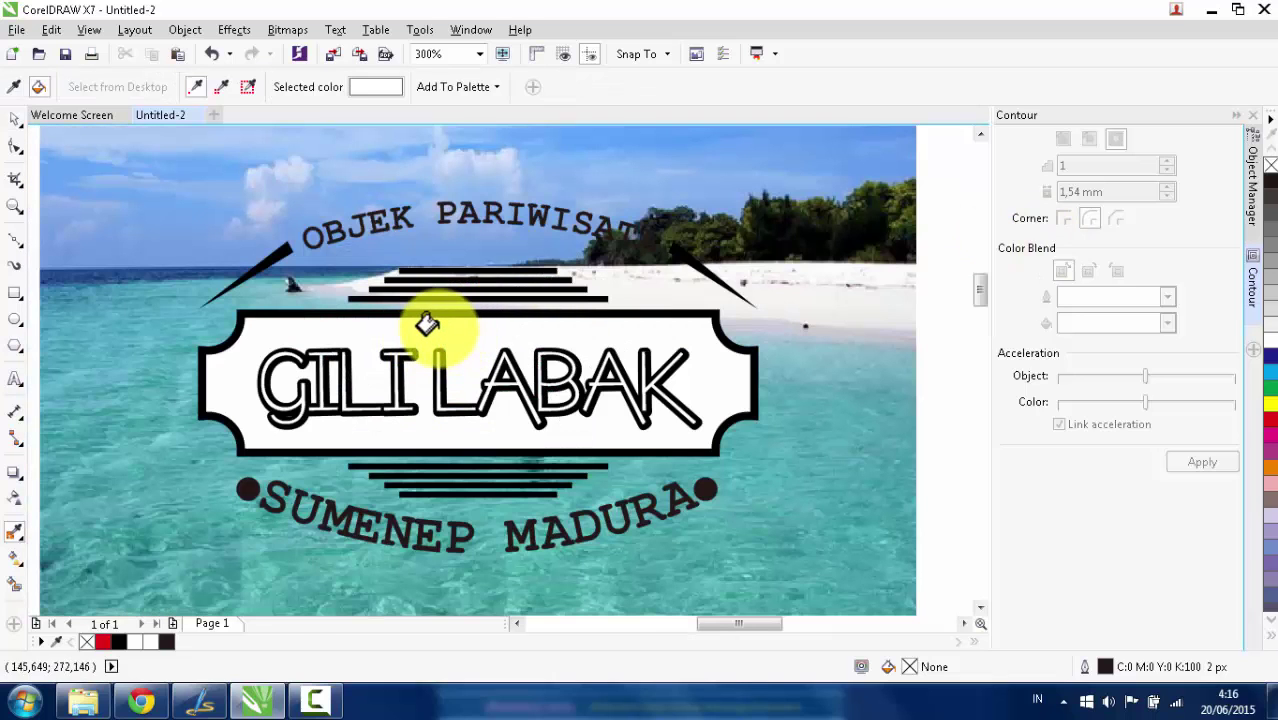
scroll(440, 332, "down", 2)
scroll(480, 322, "up", 2)
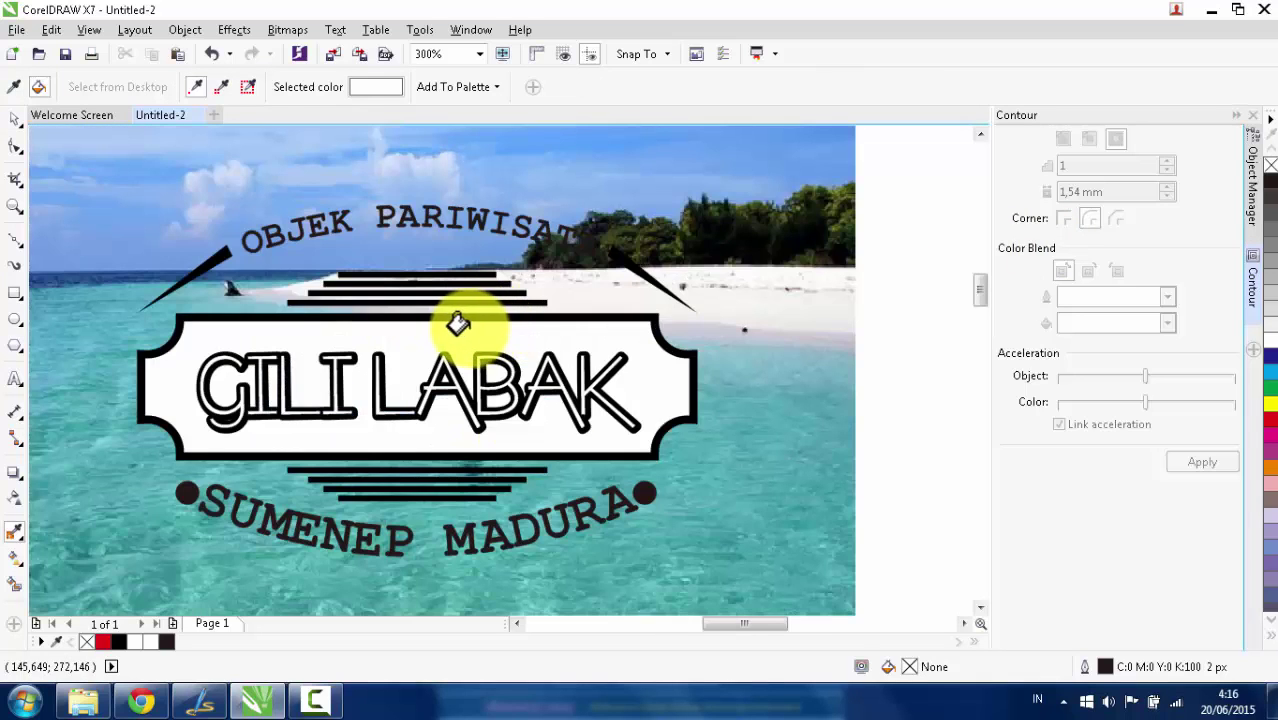
scroll(456, 322, "down", 2)
scroll(379, 320, "up", 2)
scroll(377, 320, "down", 2)
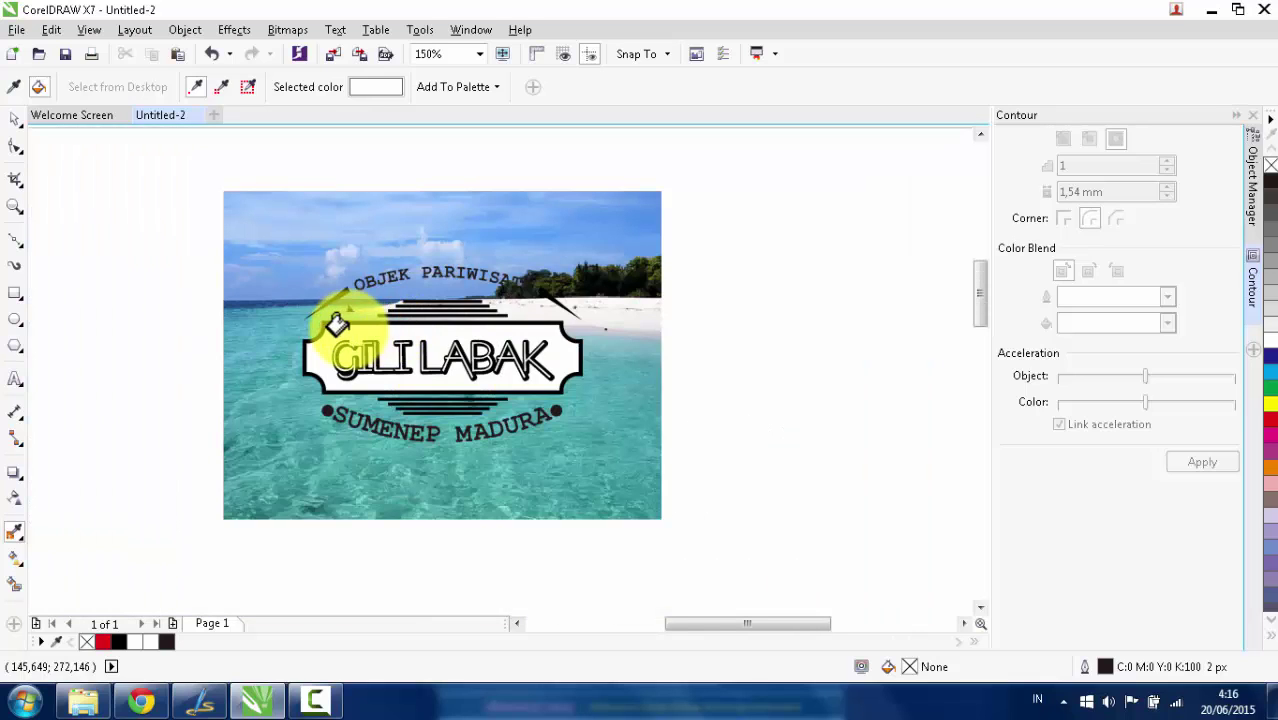
left_click(197, 700)
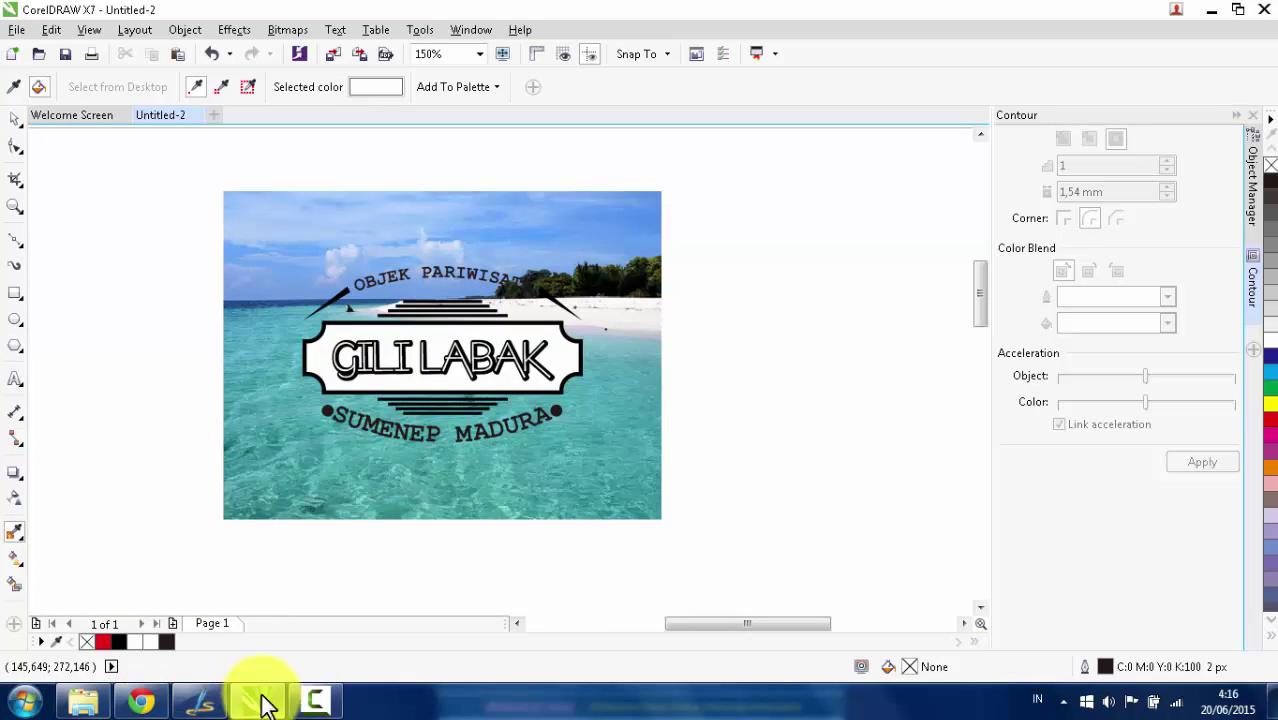
left_click(1181, 614)
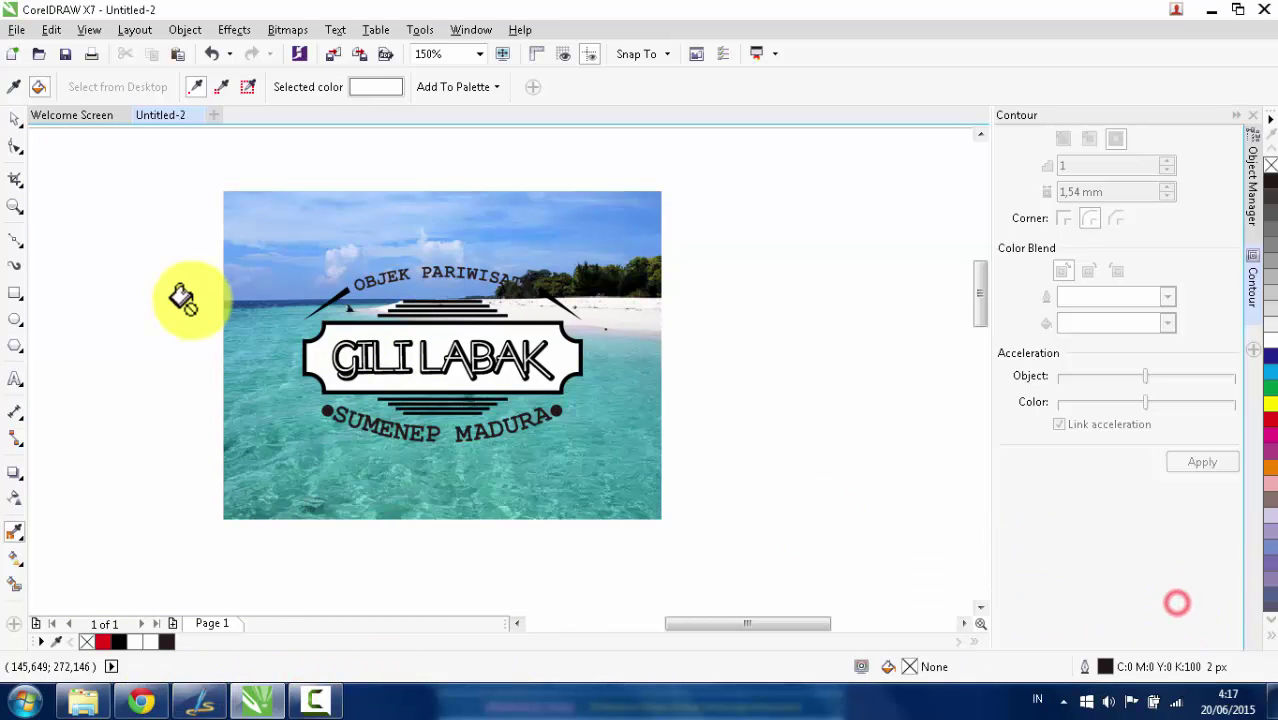
Ungroup the label on the beach photo and deselect its parts.
left_click(16, 118)
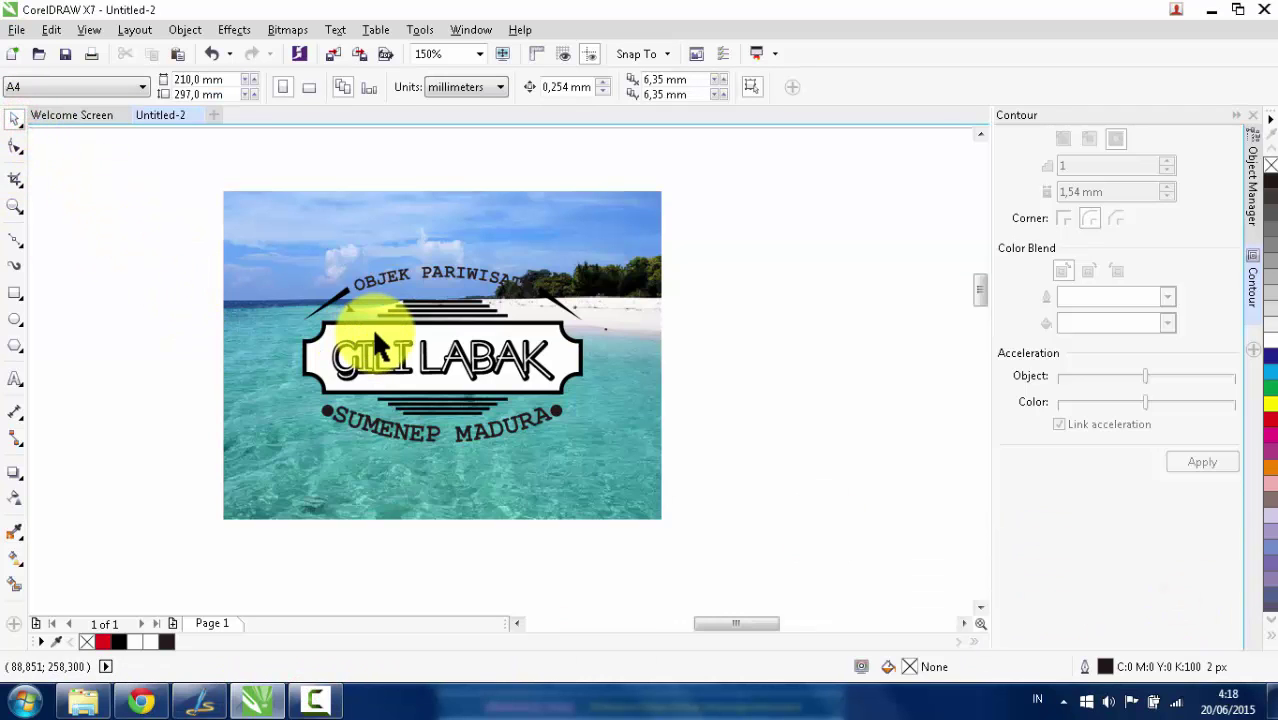
scroll(371, 332, "up", 2)
right_click(376, 332)
left_click(458, 288)
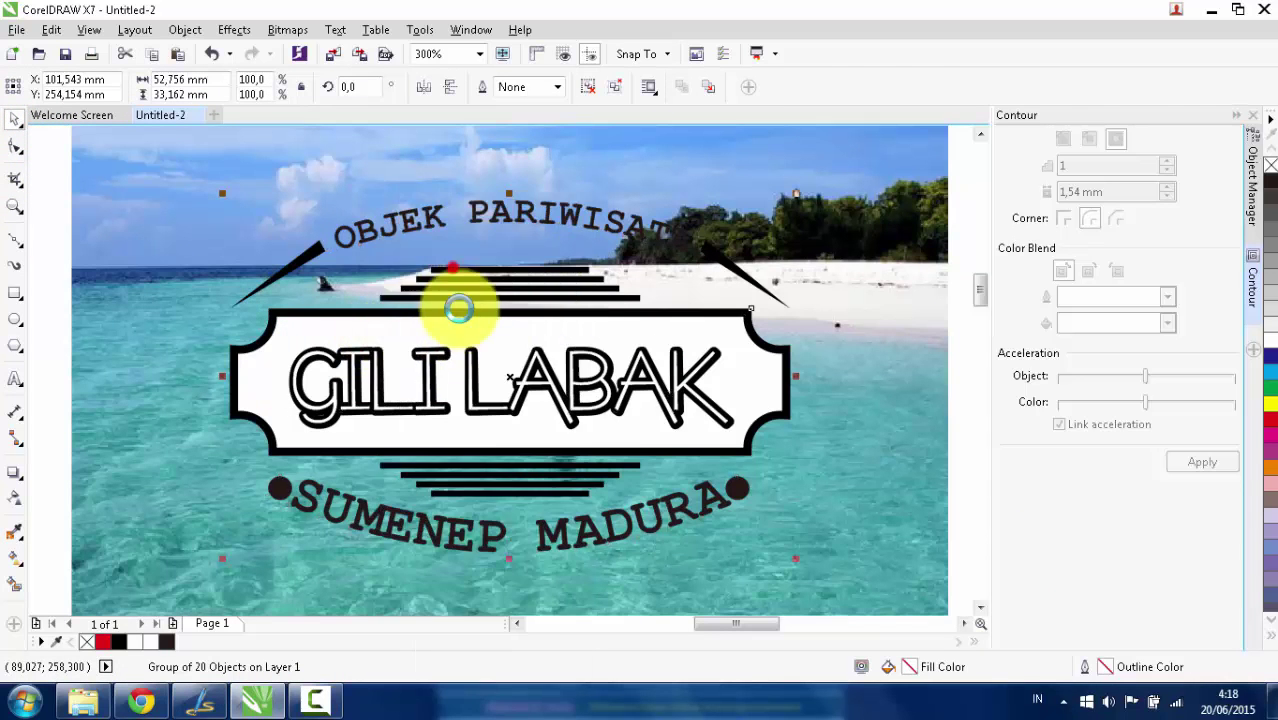
scroll(457, 342, "down", 2)
left_click(756, 242)
scroll(431, 320, "up", 2)
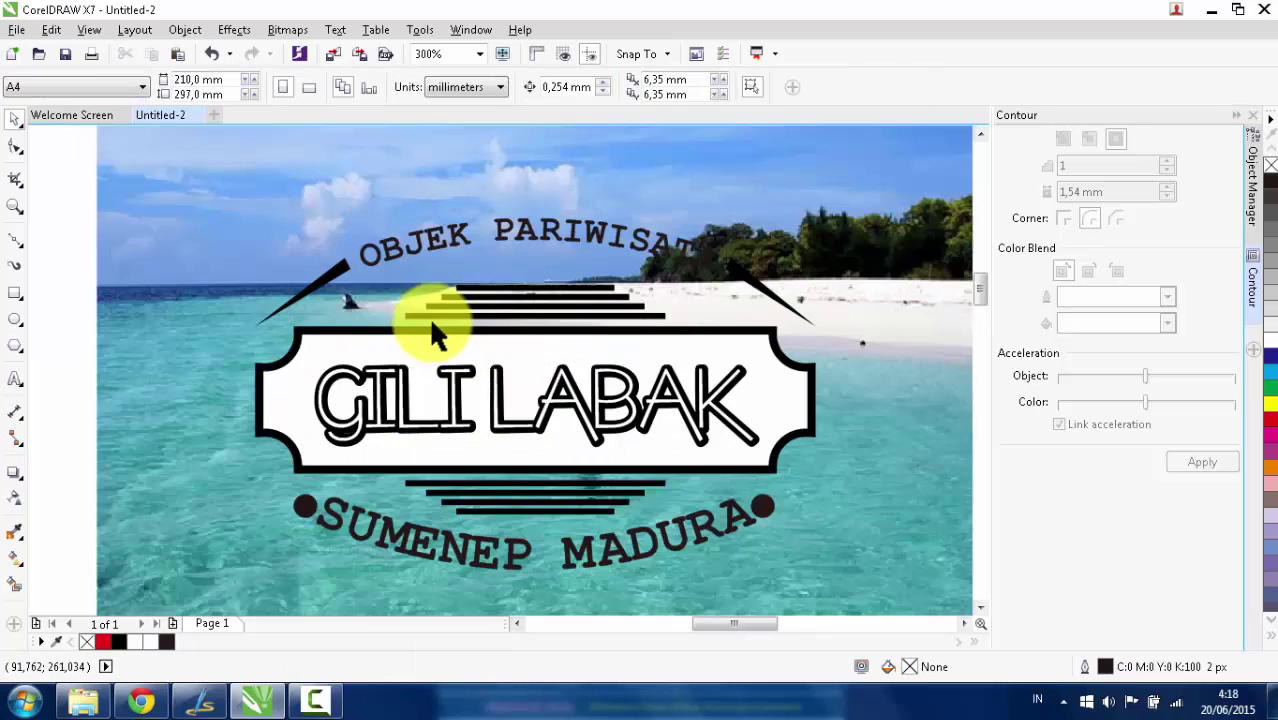
Try moving the GILI LABAK text down inside the white frame, and undo the move.
left_click(367, 346)
scroll(330, 362, "up", 2)
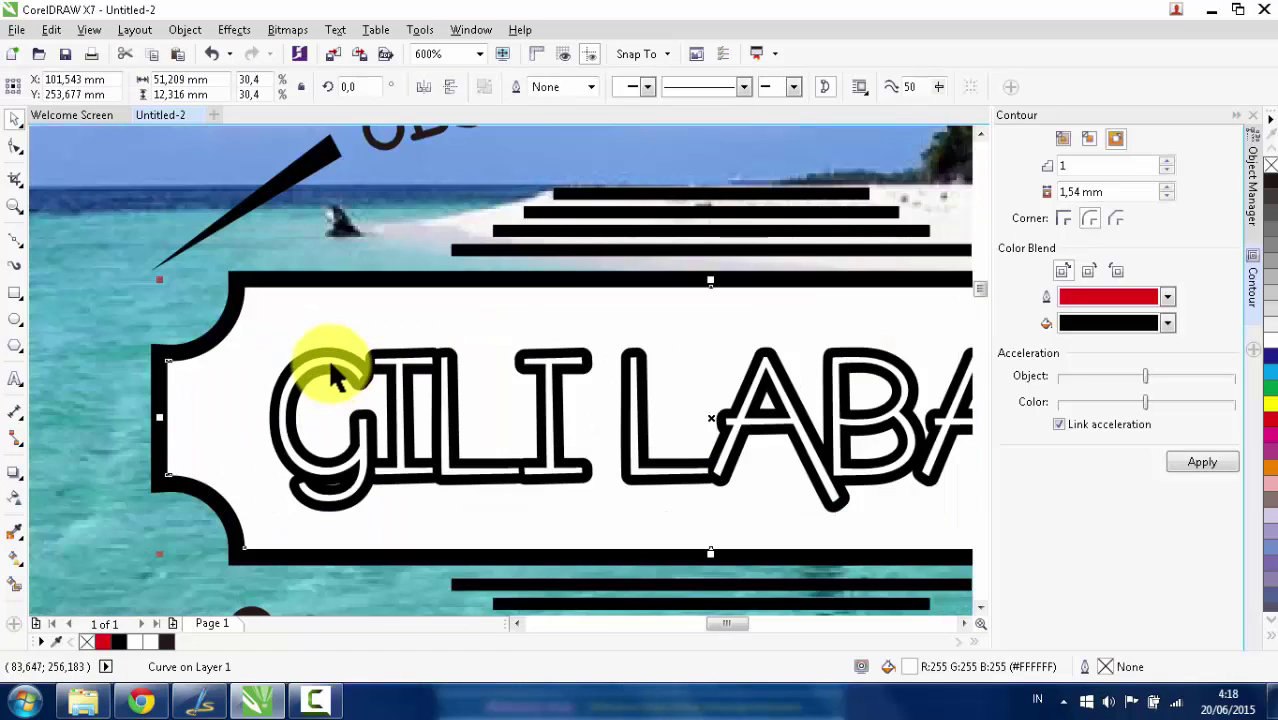
left_click(327, 357)
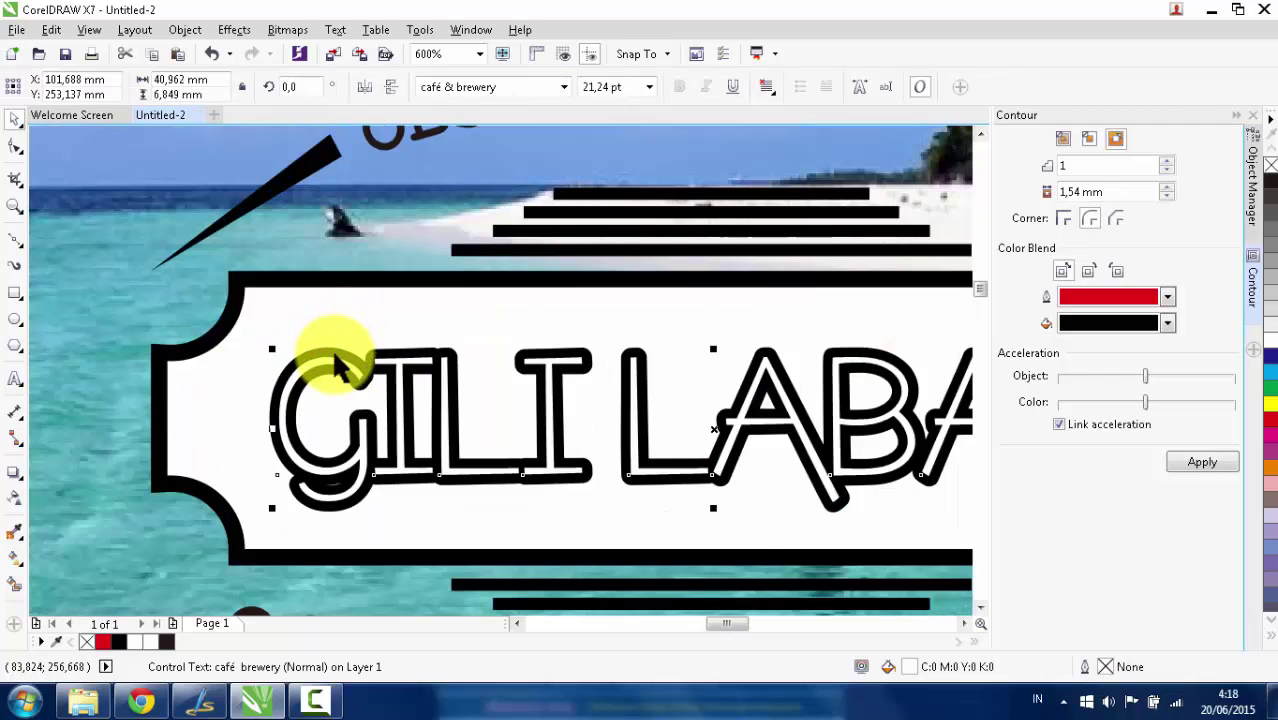
left_click_drag(331, 348, 389, 388)
key("ctrl+z")
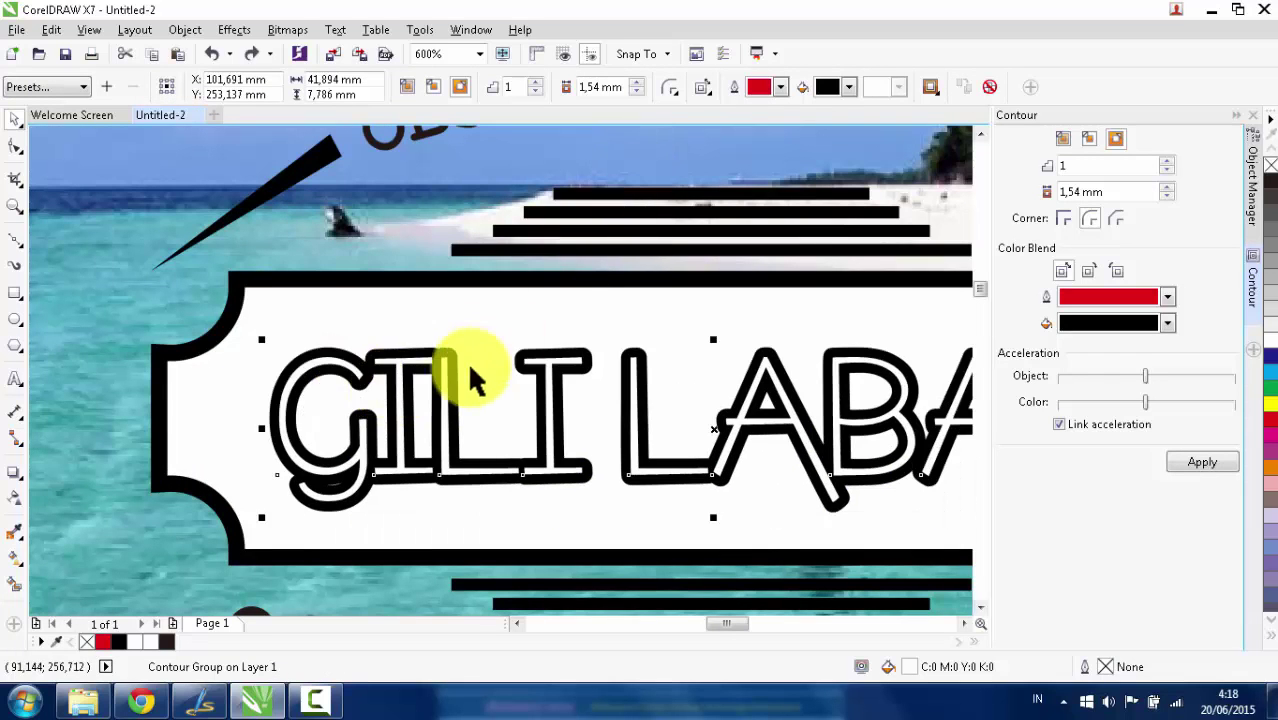
Break the contour group of the GILI LABAK text apart into separate objects and deselect them.
left_click(331, 357)
scroll(331, 357, "up", 1)
right_click(334, 357)
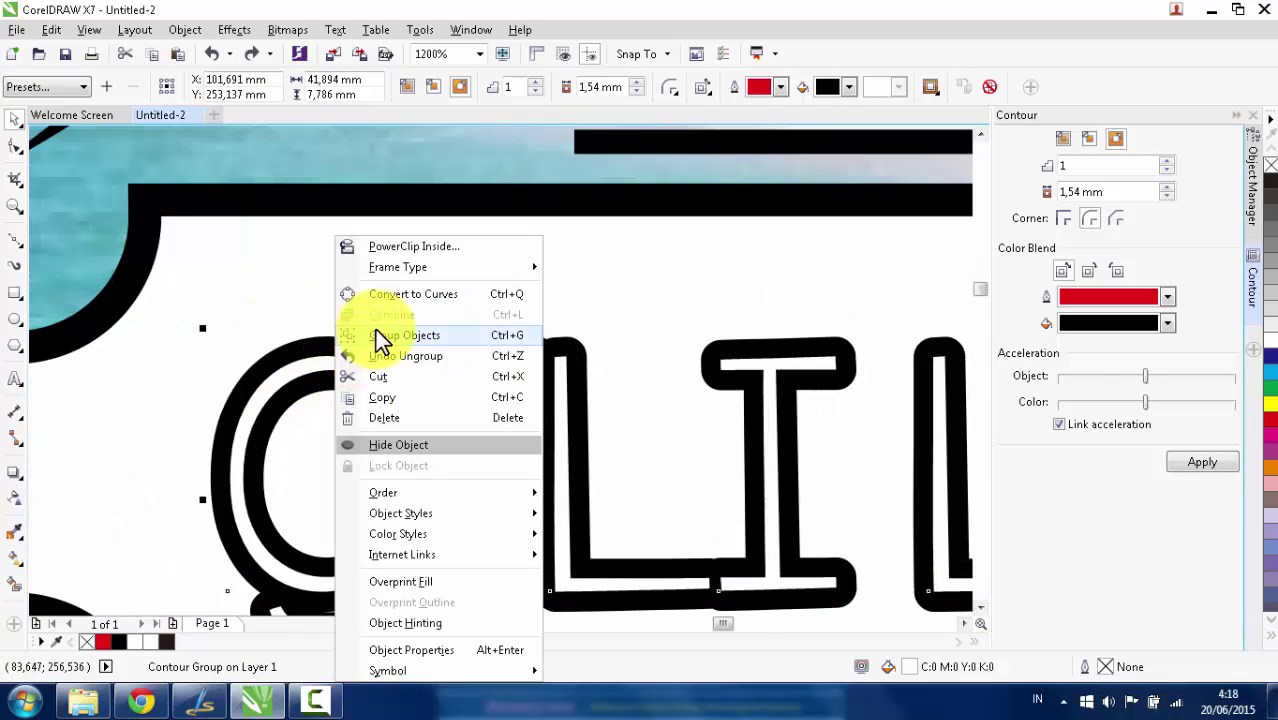
left_click(271, 357)
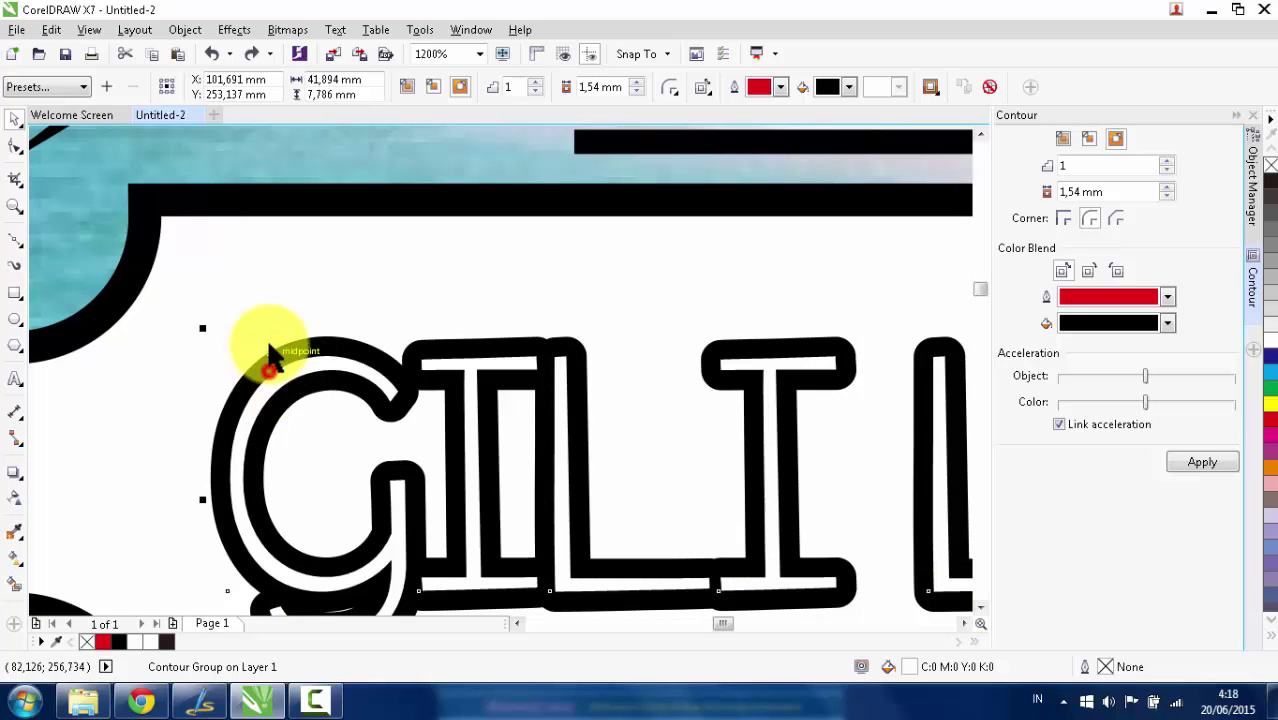
scroll(302, 351, "up", 1)
right_click(306, 357)
left_click(337, 389)
scroll(337, 357, "down", 3)
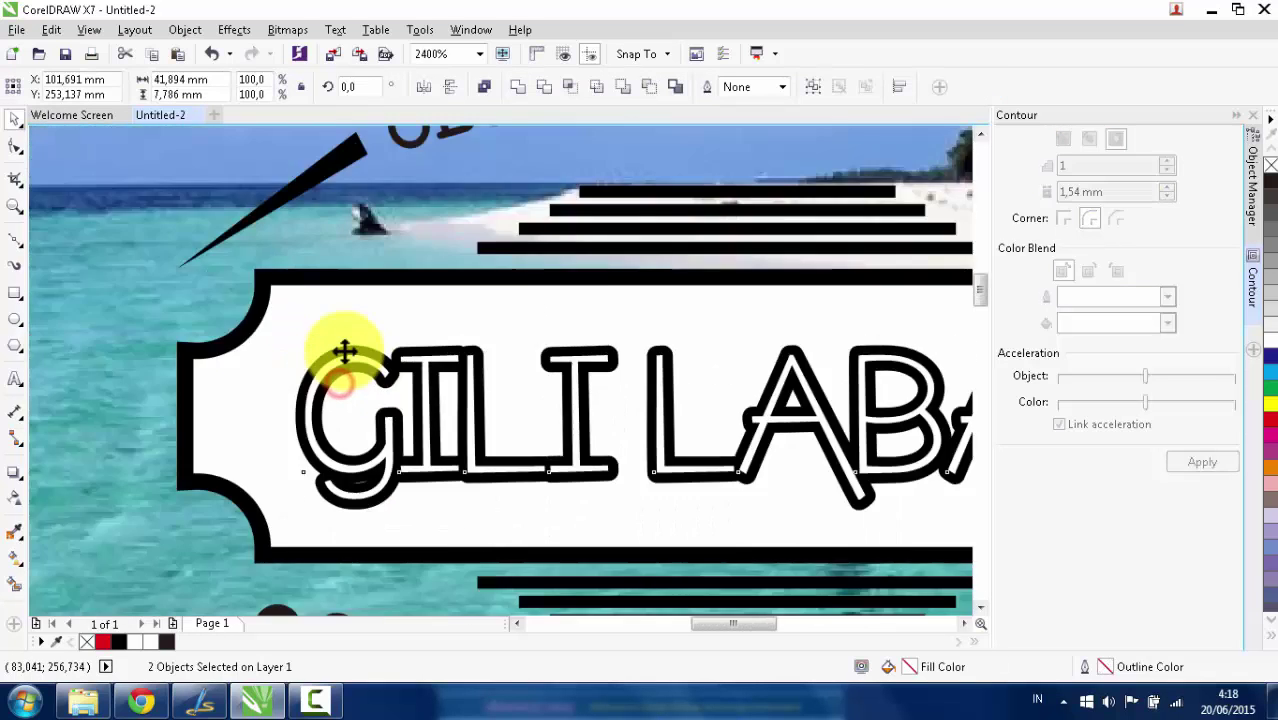
left_click(77, 268)
Try deleting the white GILI LABAK text from its black contour, and undo back to the intact contour group.
scroll(245, 332, "up", 2)
left_click(345, 380)
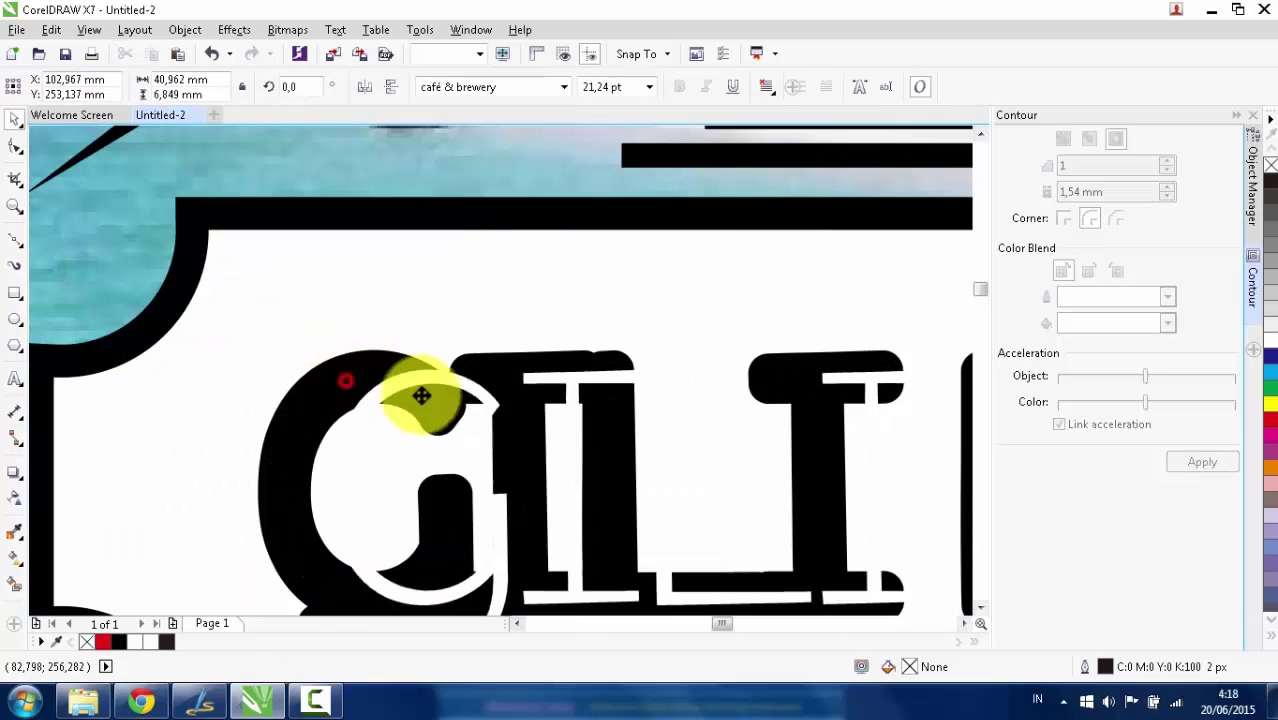
scroll(364, 390, "down", 2)
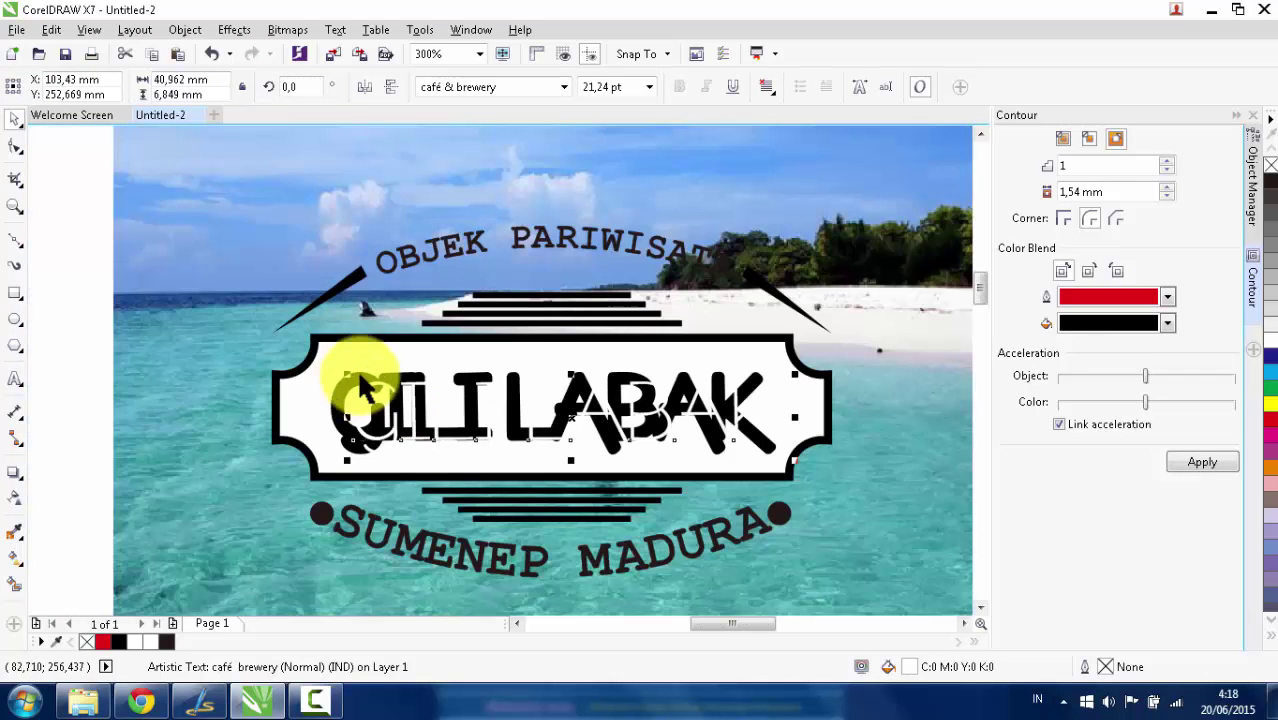
key("Delete")
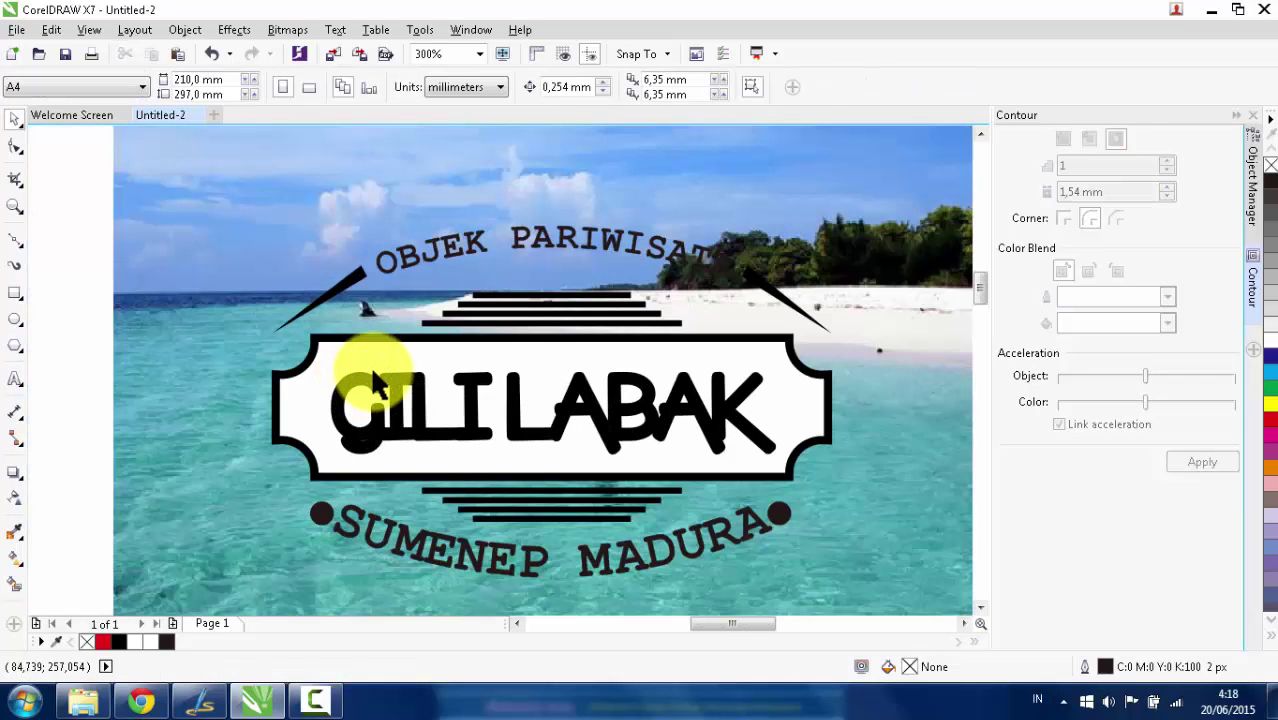
key("ctrl+z")
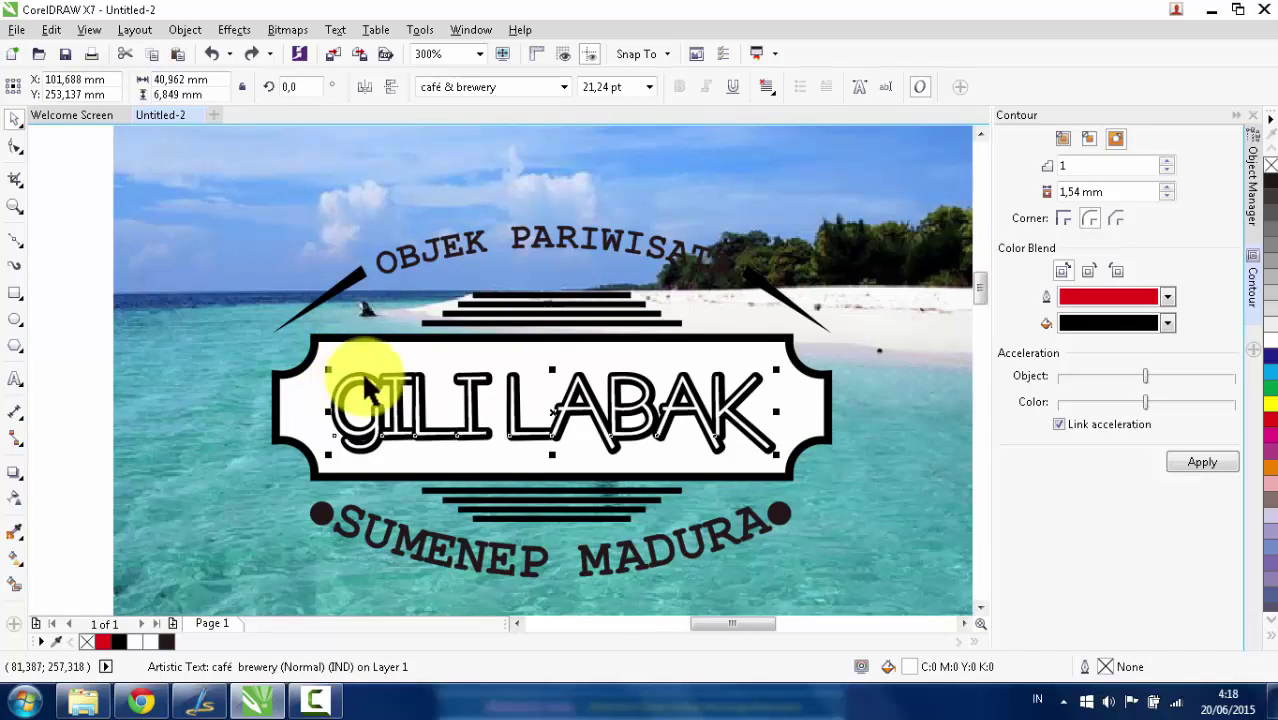
Reduce the contour offset of the GILI LABAK text to 0.025 mm.
scroll(368, 378, "up", 1)
left_click(381, 385)
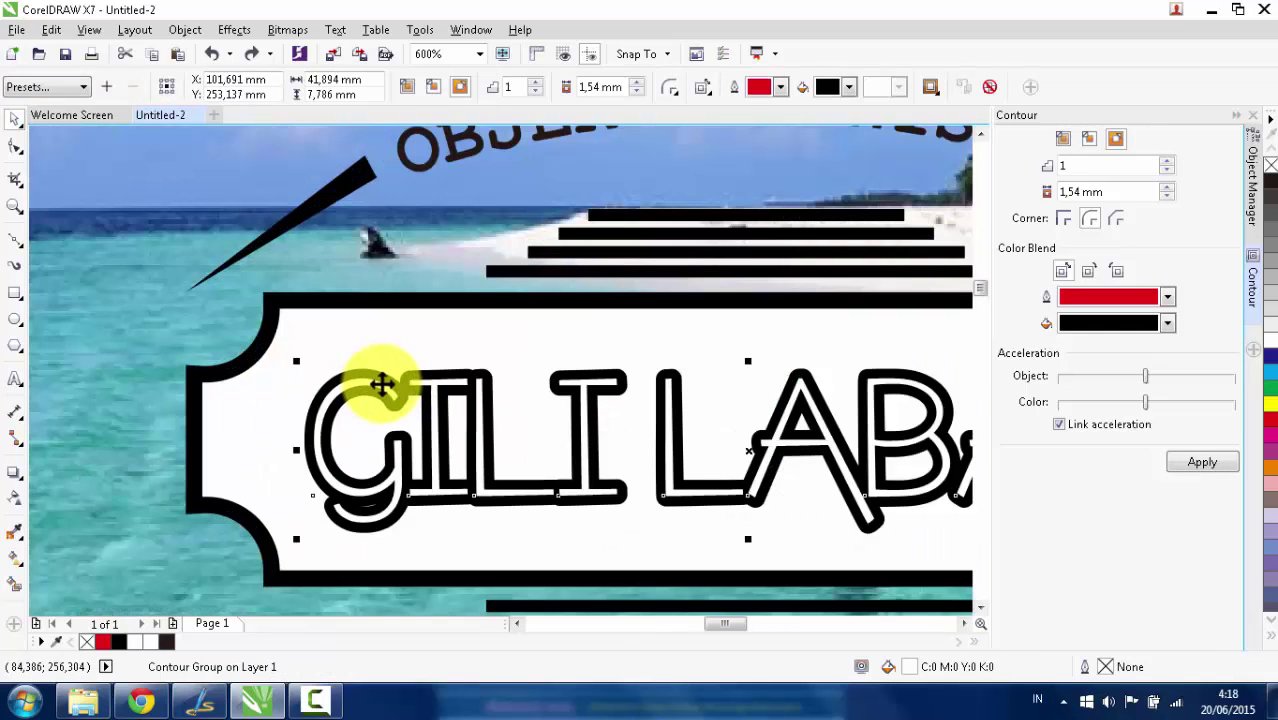
left_click(1167, 196)
left_click(1199, 464)
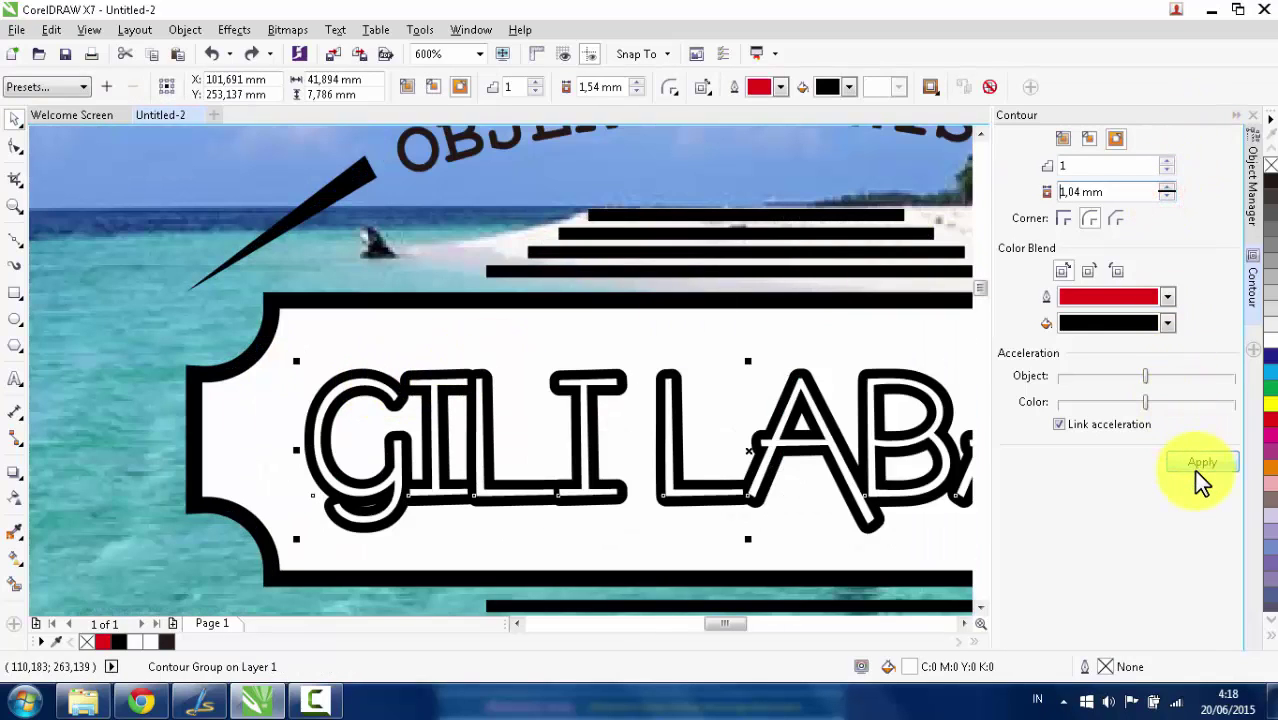
left_click(1168, 197)
left_click(1200, 463)
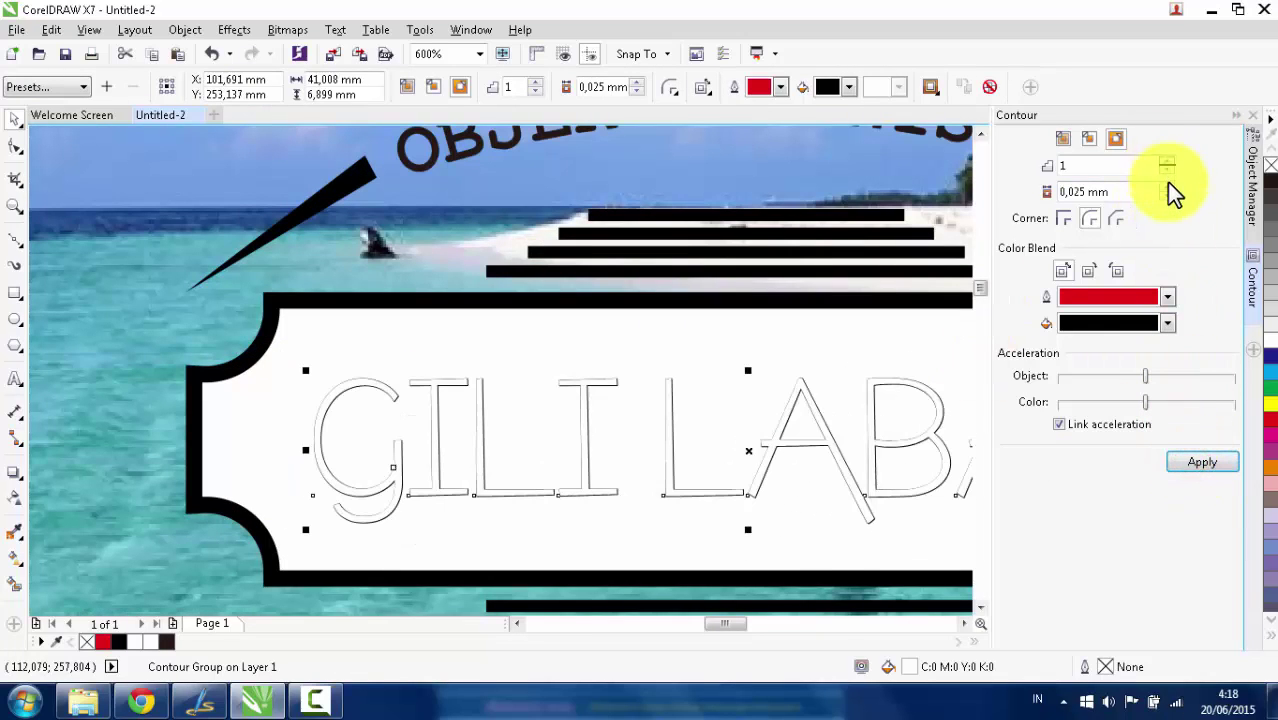
Try a contour offset of 1.025 mm on the GILI LABAK text, and reduce it to 0.525 mm.
left_click(1167, 186)
left_click(1180, 460)
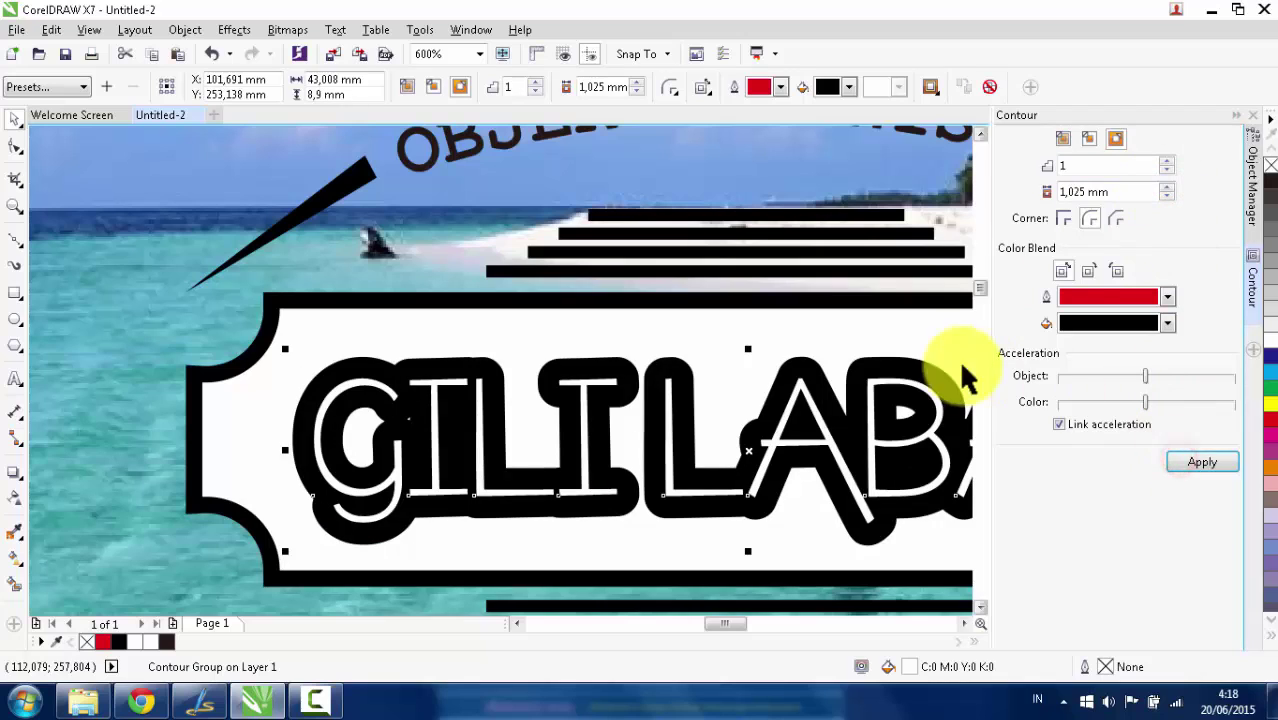
left_click(1167, 197)
left_click(1200, 462)
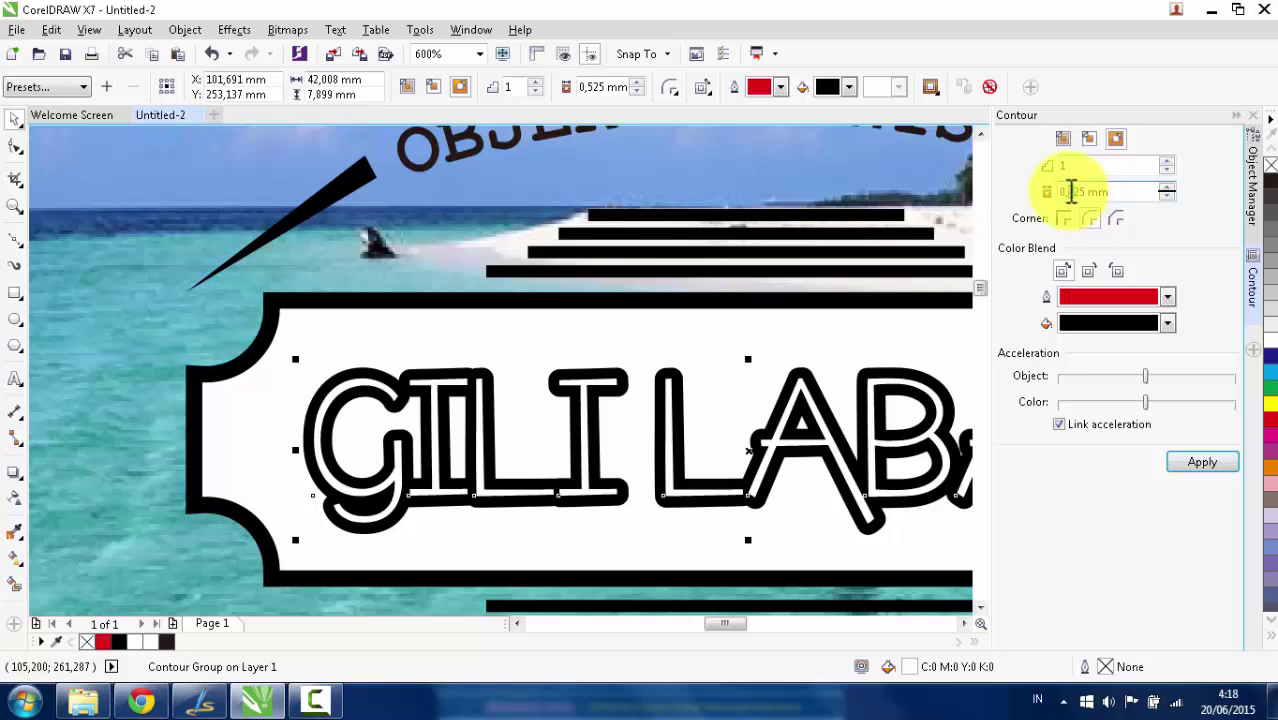
Thin the GILI LABAK contour by applying an offset of 0.425 mm and finally 0.325 mm.
left_click(1203, 462)
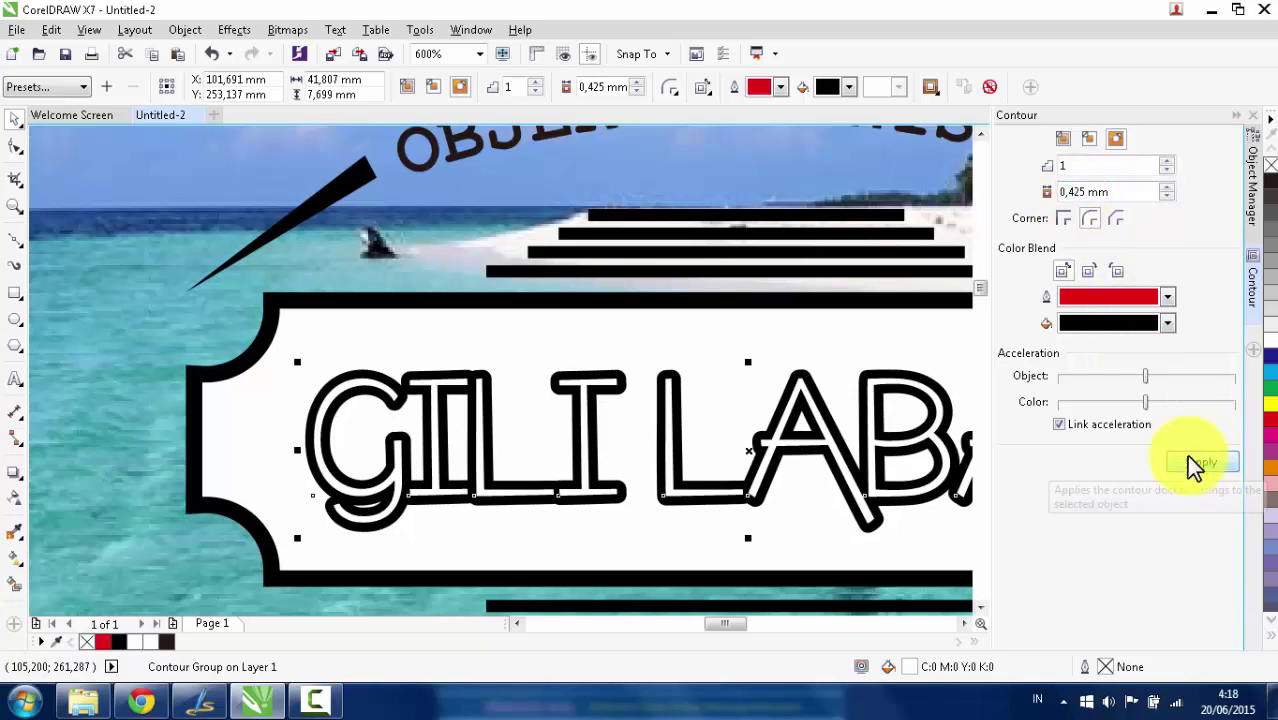
scroll(637, 308, "down", 3)
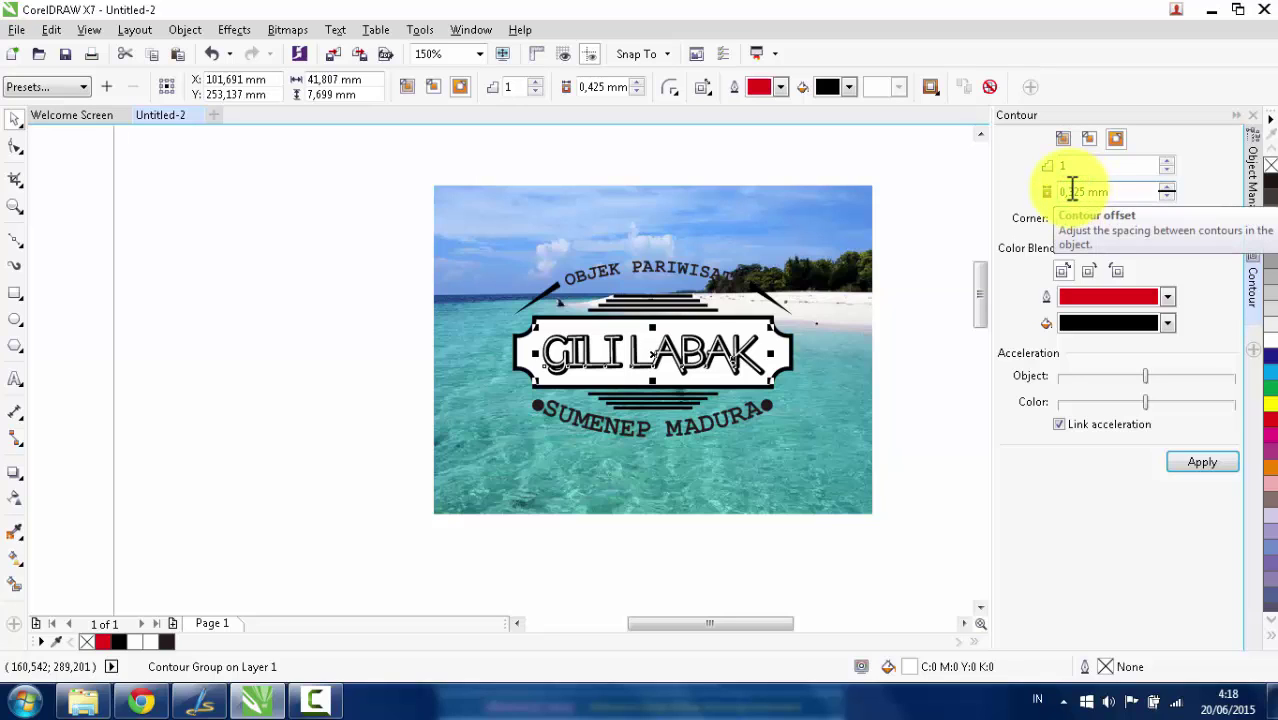
left_click(1195, 452)
scroll(637, 345, "up", 2)
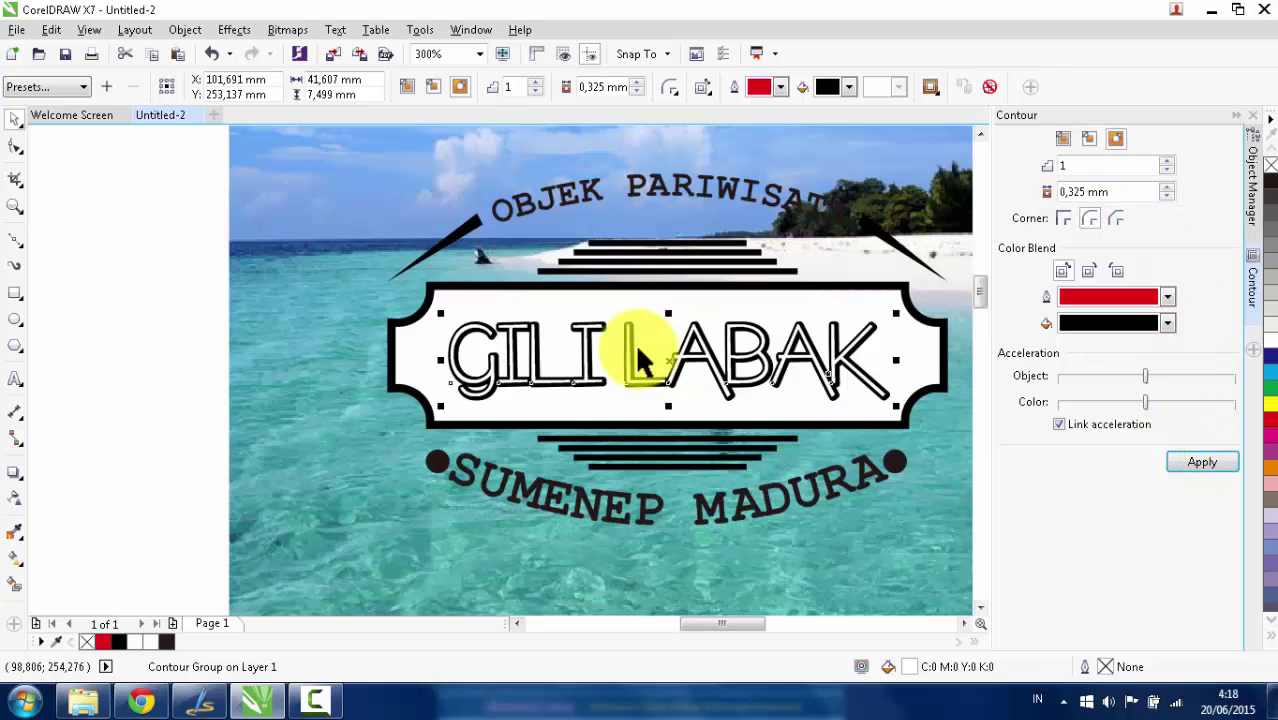
Break the GILI LABAK contour group apart into separate text and outline objects.
scroll(640, 325, "up", 2)
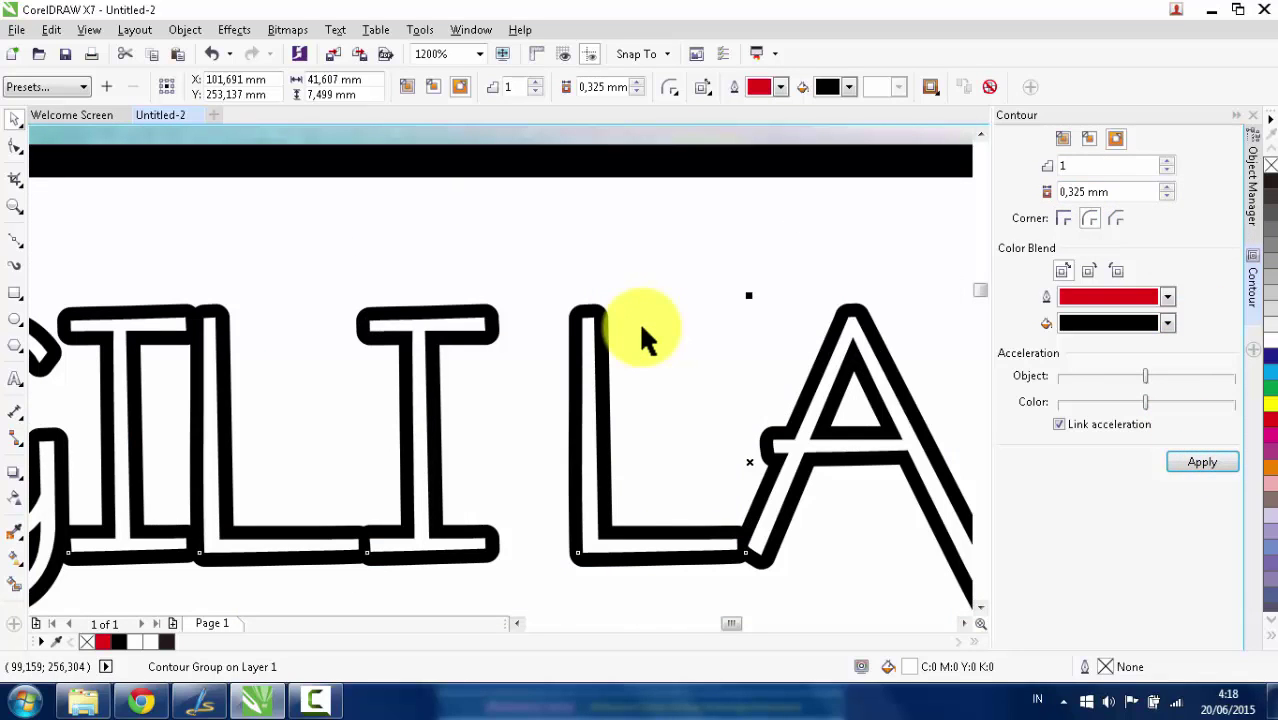
scroll(725, 399, "down", 1)
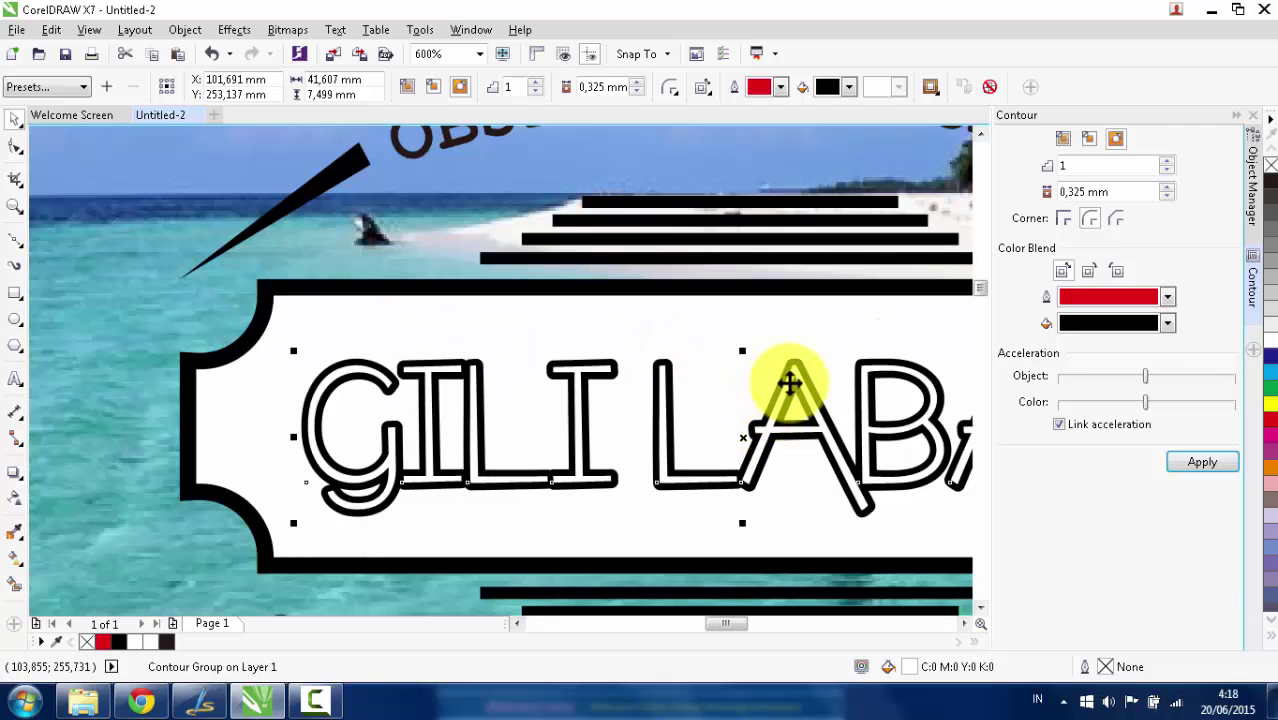
scroll(790, 383, "up", 2)
right_click(790, 331)
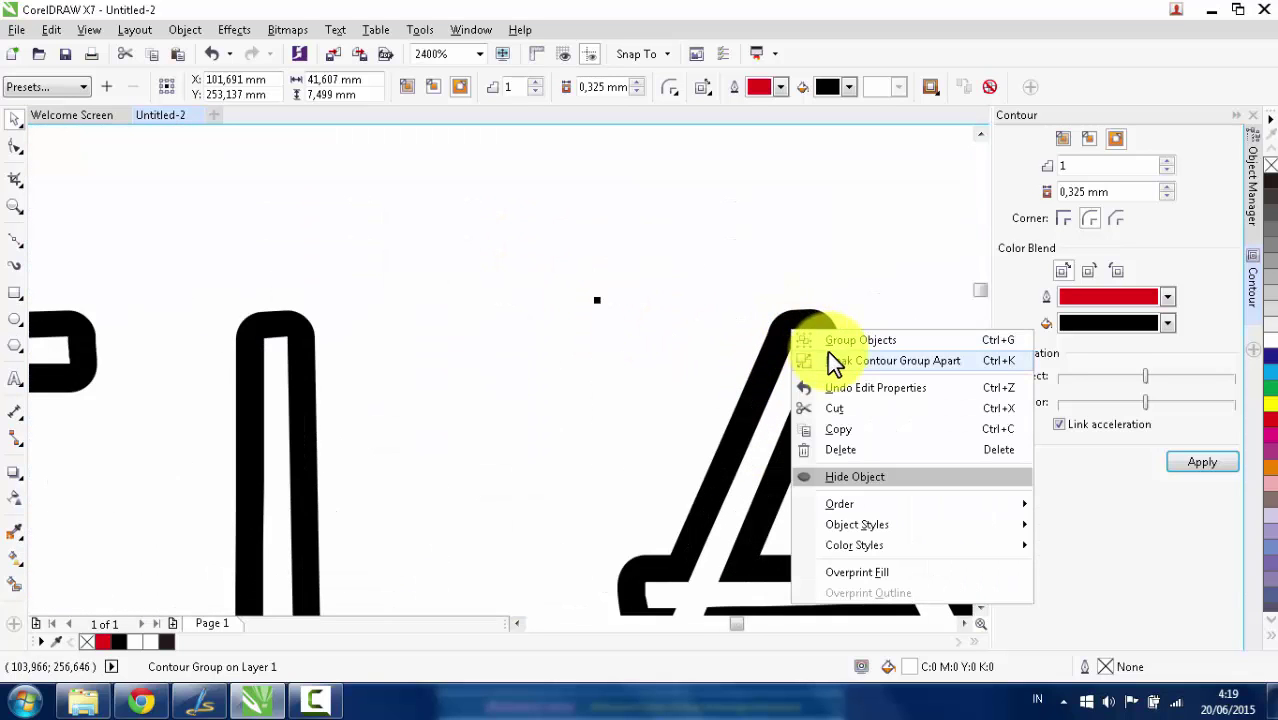
left_click(828, 356)
scroll(760, 325, "down", 2)
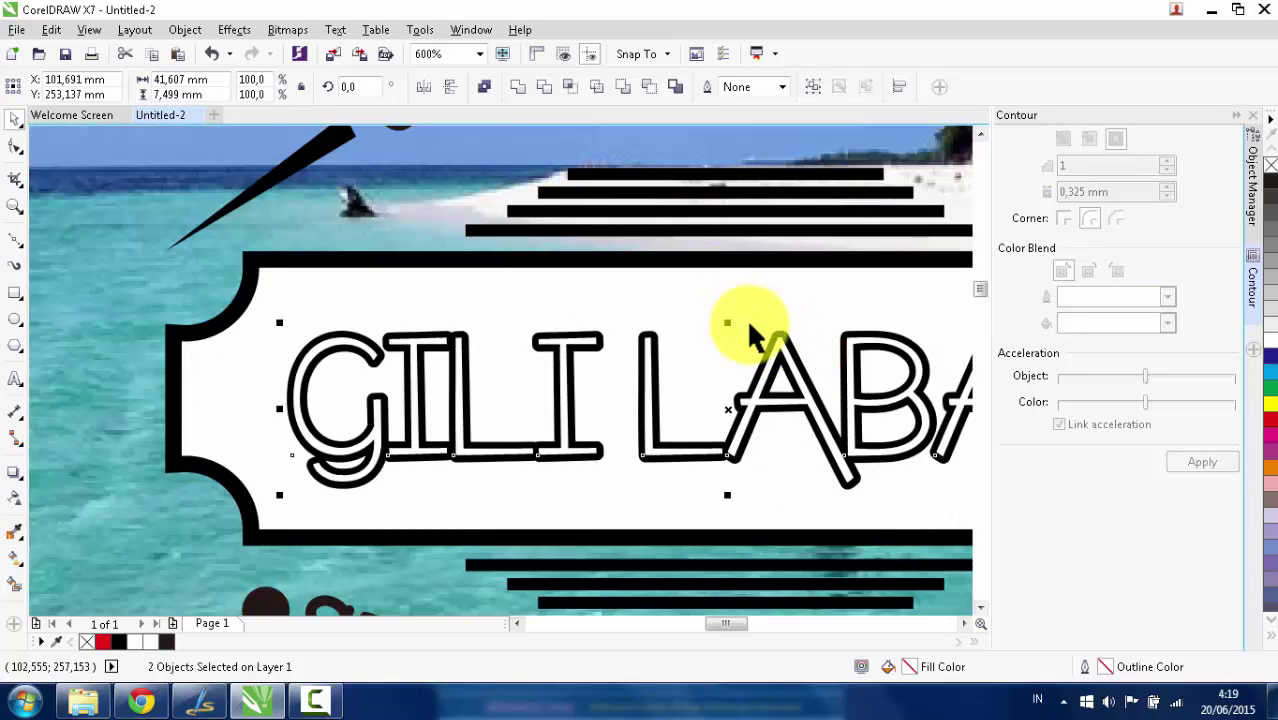
scroll(746, 318, "up", 1)
scroll(620, 213, "down", 3)
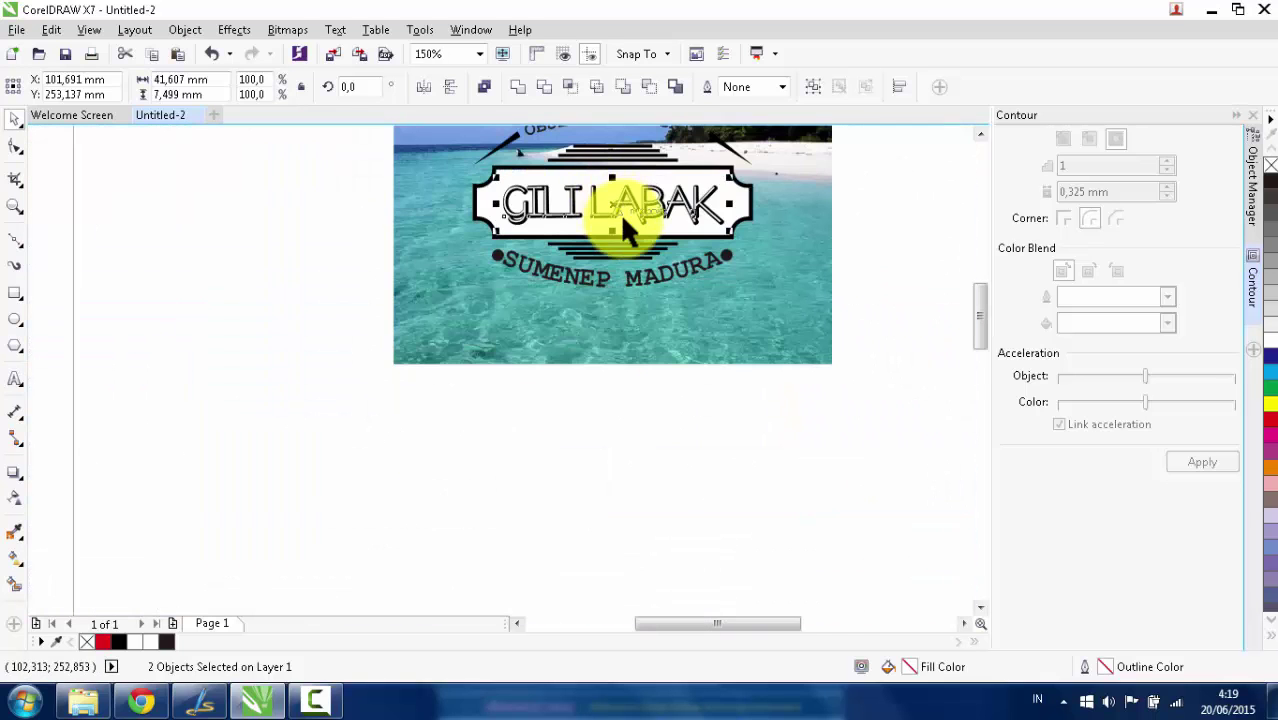
scroll(685, 190, "up", 3)
scroll(686, 215, "down", 2)
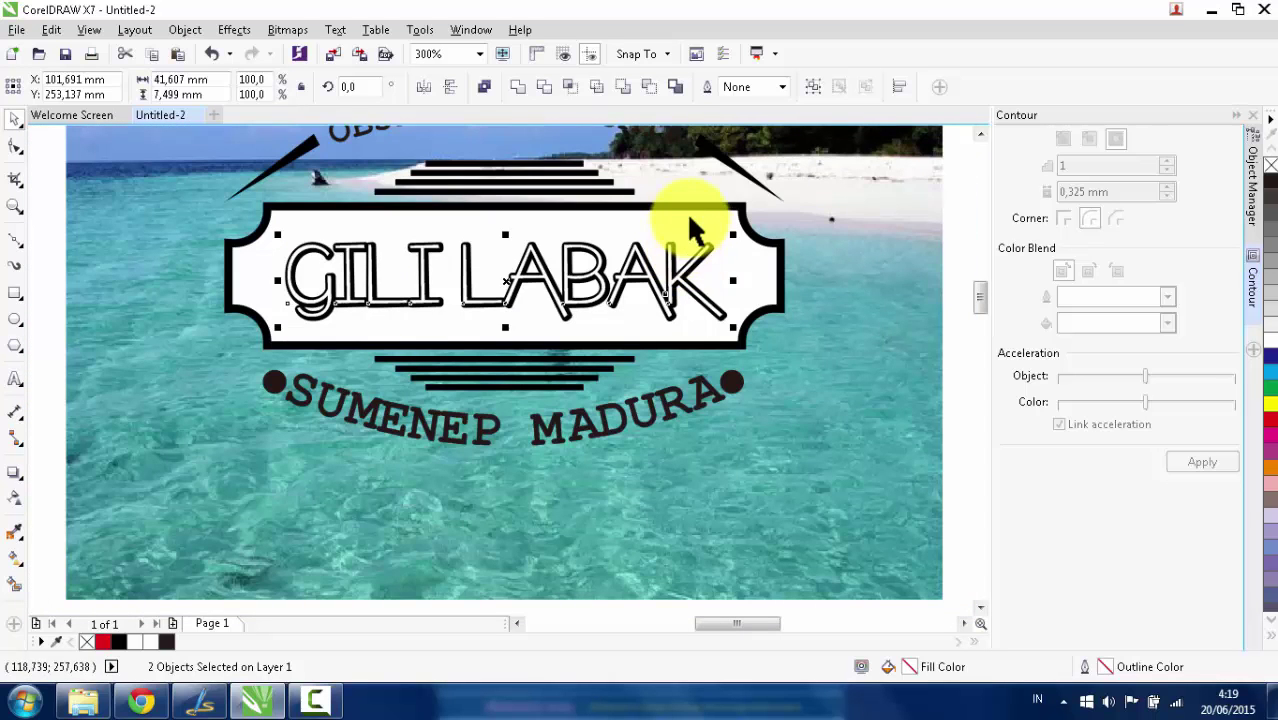
scroll(696, 190, "up", 2)
left_click_drag(720, 445, 765, 423)
scroll(730, 422, "down", 2)
scroll(724, 421, "up", 1)
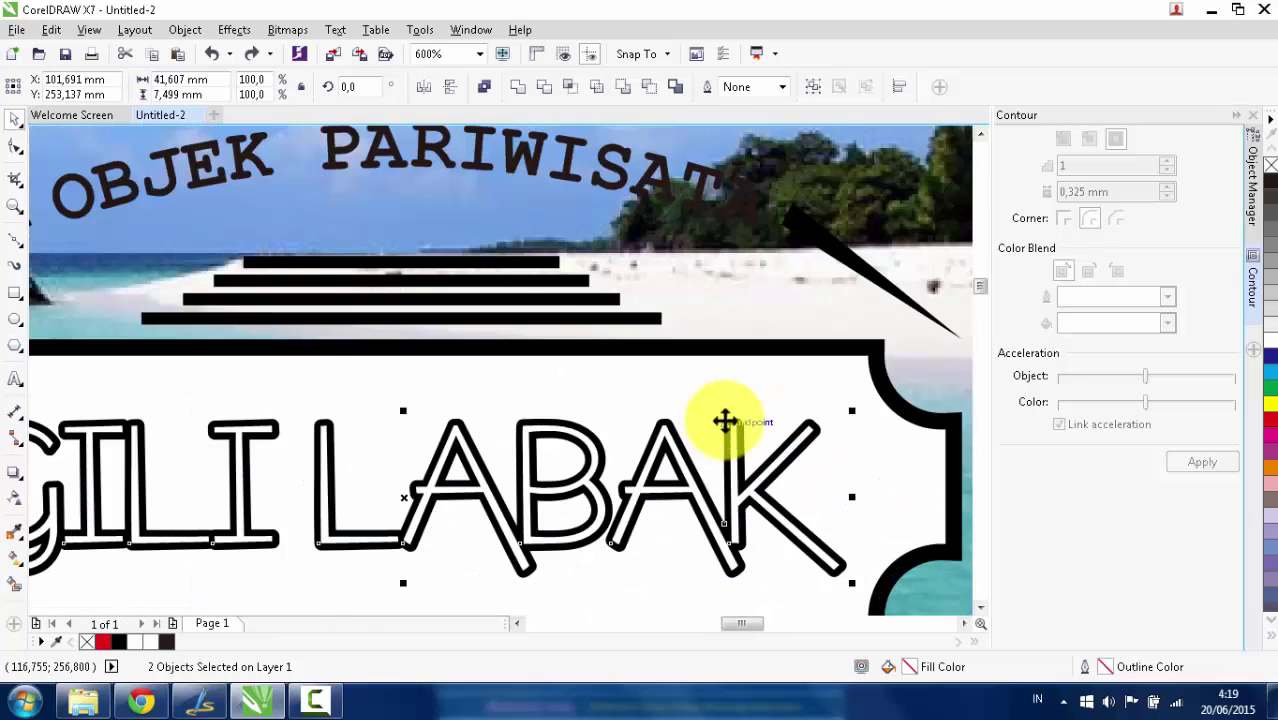
scroll(724, 421, "up", 1)
right_click(736, 425)
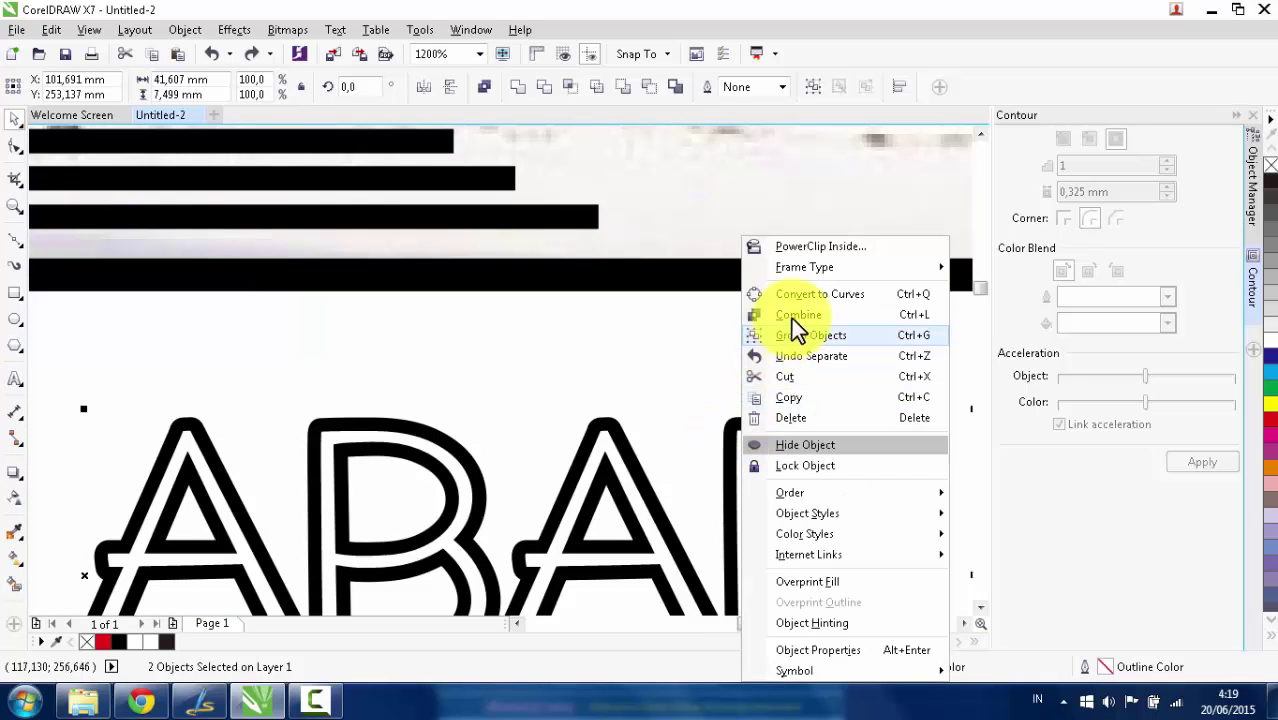
left_click(608, 430)
scroll(604, 425, "up", 2)
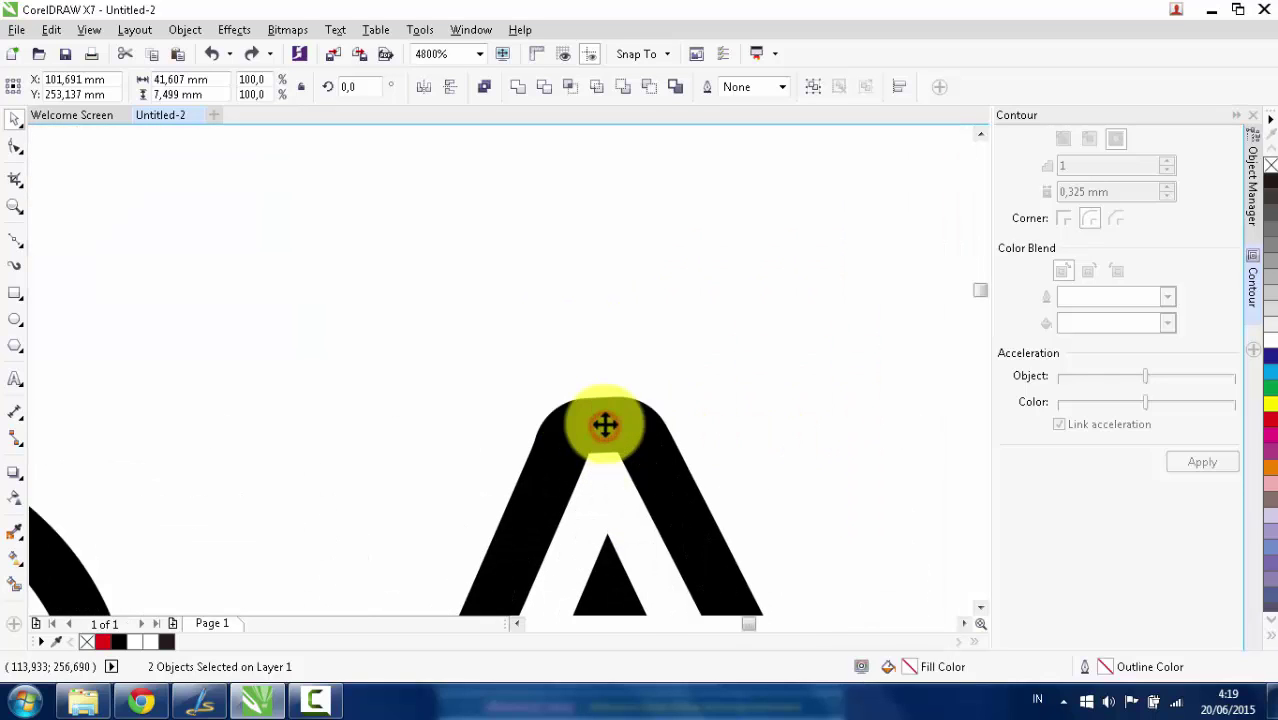
right_click(605, 425)
left_click(547, 417)
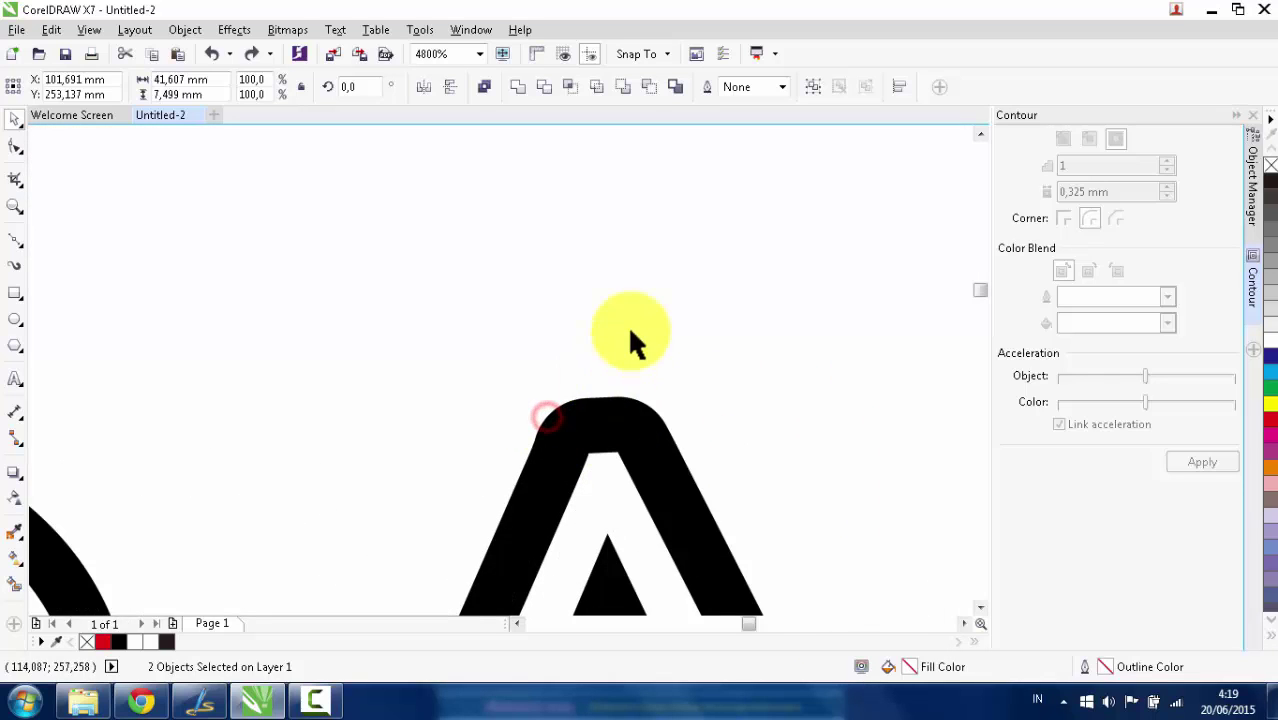
scroll(630, 338, "down", 2)
Shift the white GILI LABAK text off its black outline shape and delete the white text.
left_click(630, 155)
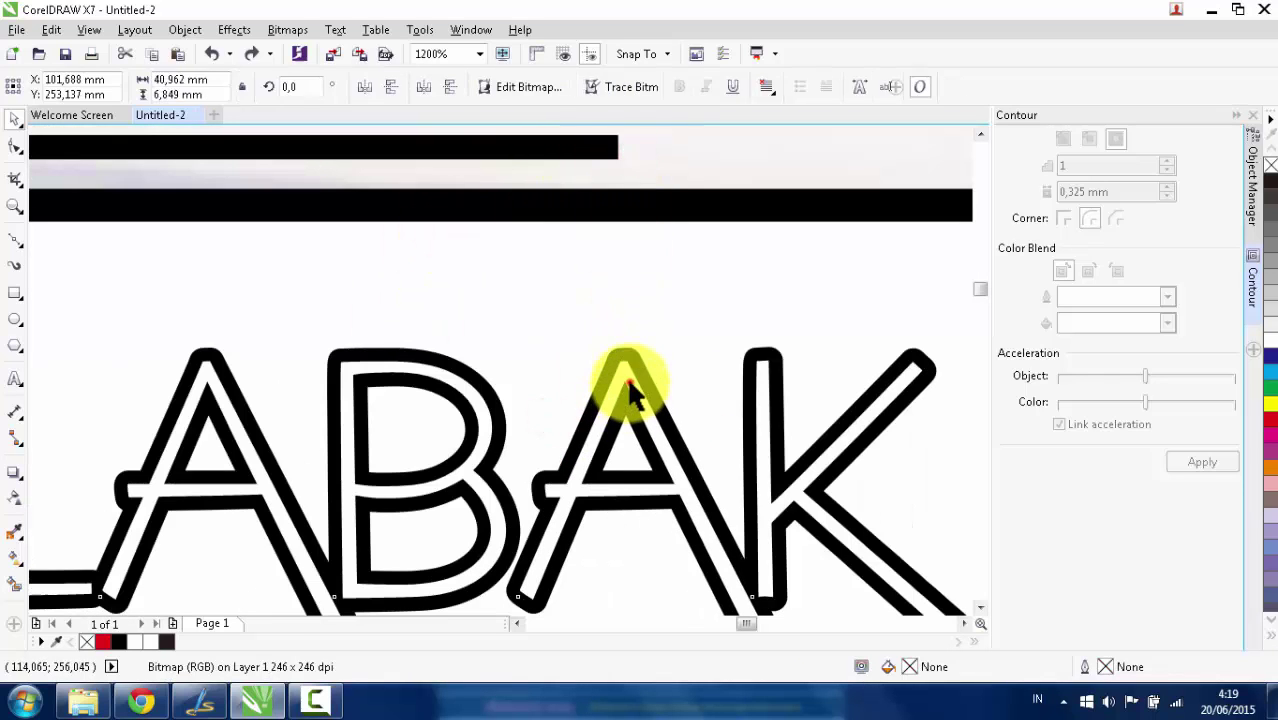
left_click_drag(625, 372, 668, 384)
scroll(668, 384, "down", 2)
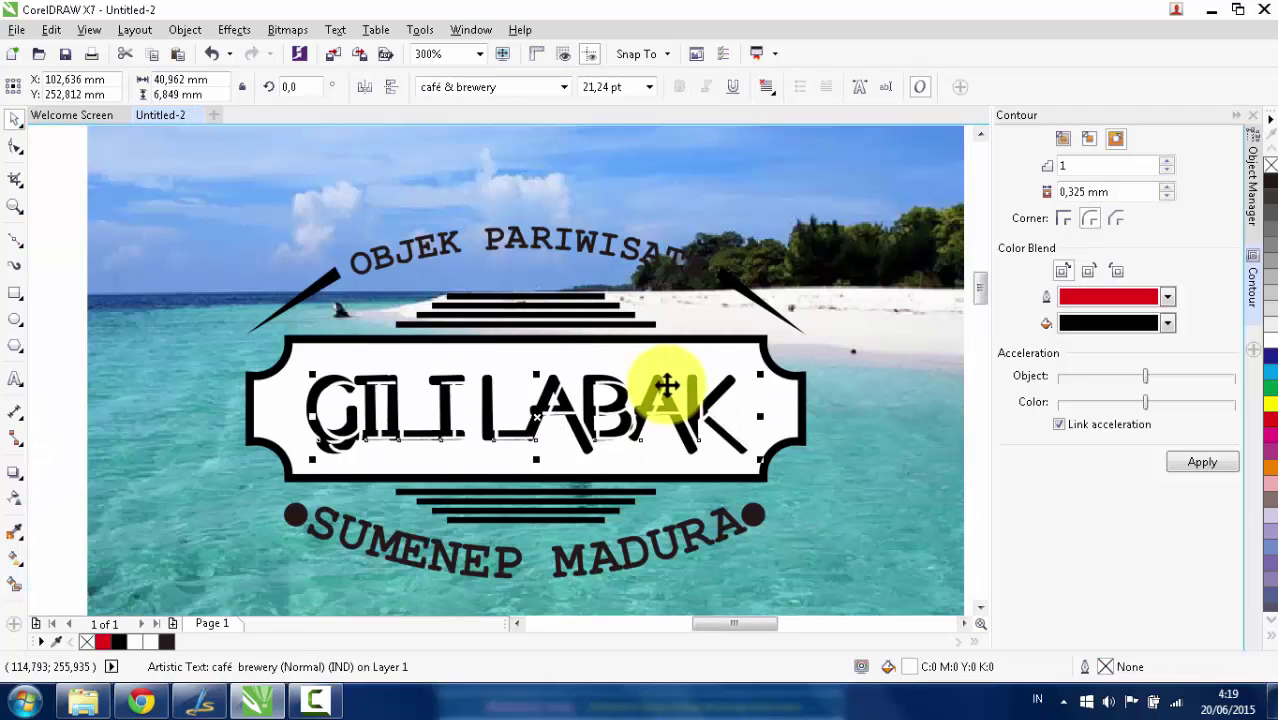
key("Escape")
scroll(633, 385, "down", 2)
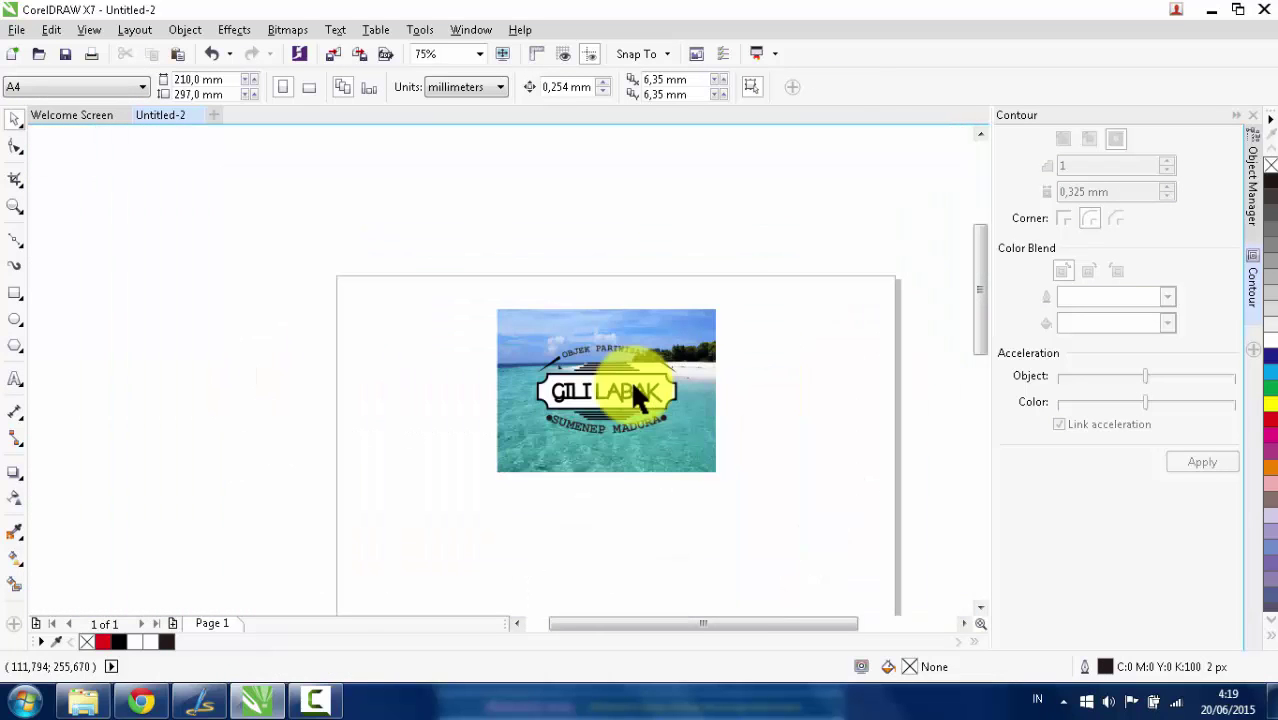
scroll(632, 419, "up", 3)
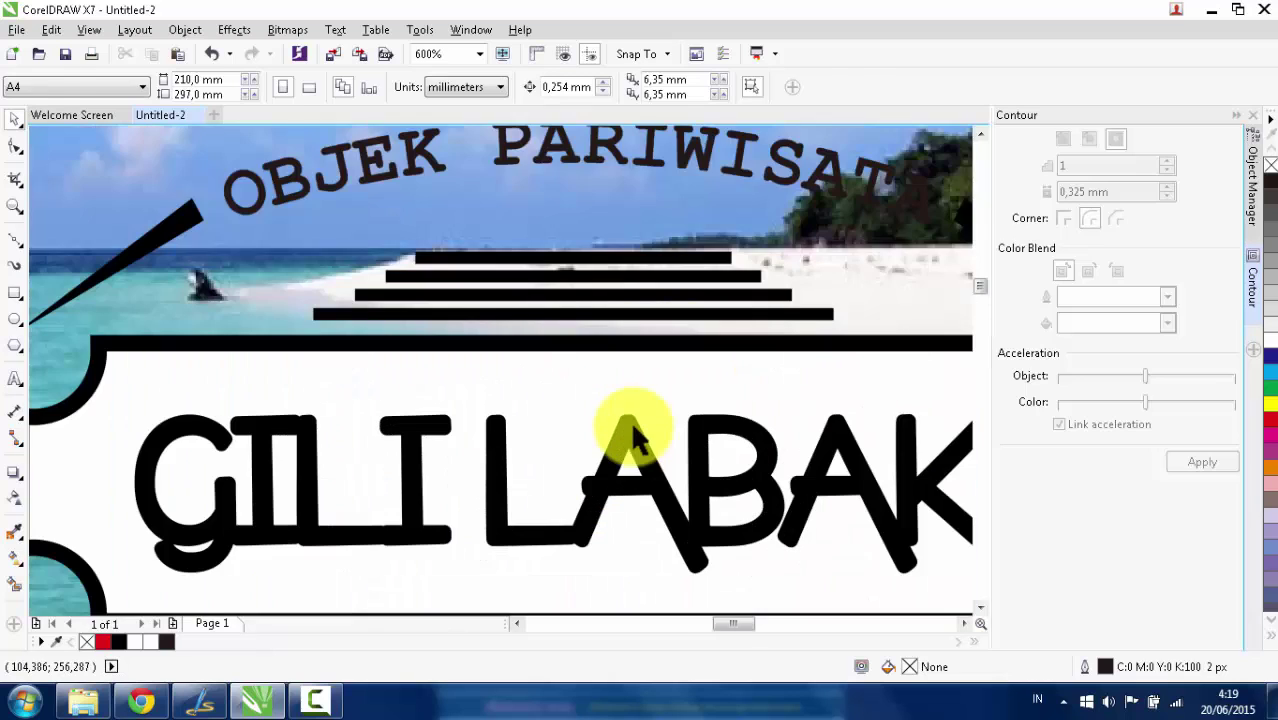
left_click(630, 420)
scroll(617, 380, "down", 1)
scroll(618, 369, "up", 1)
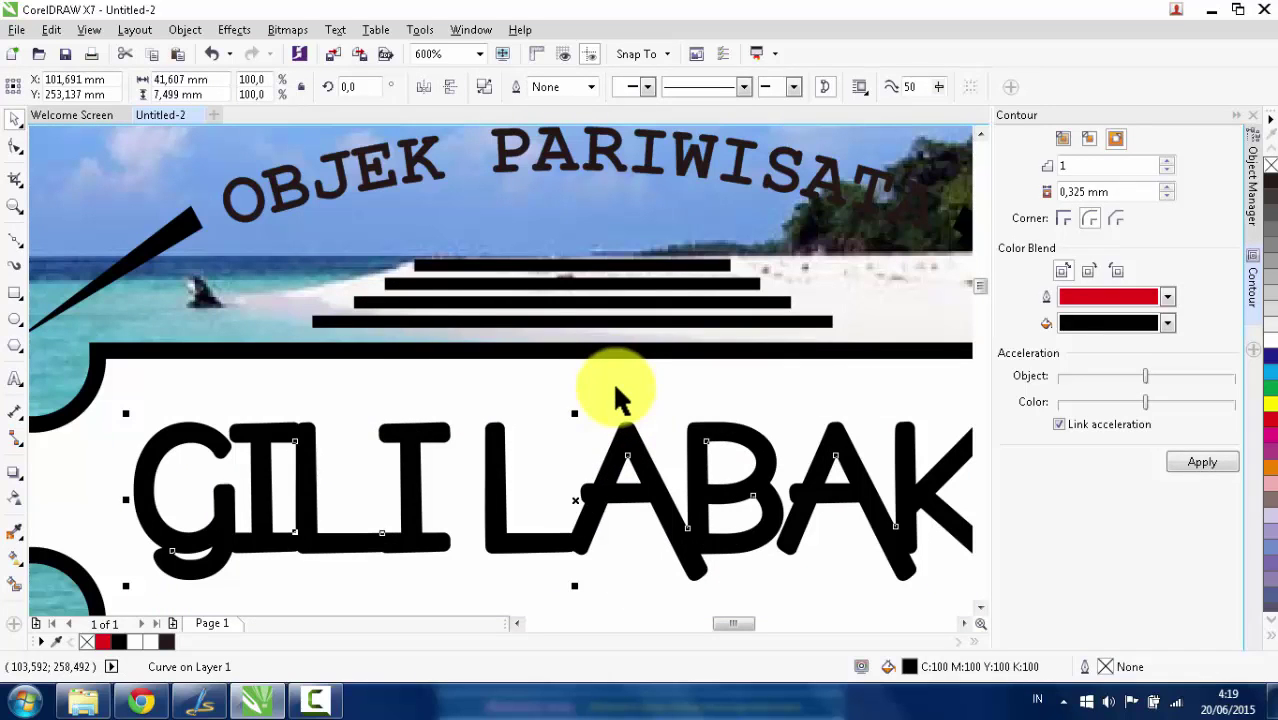
left_click(612, 380, "shift")
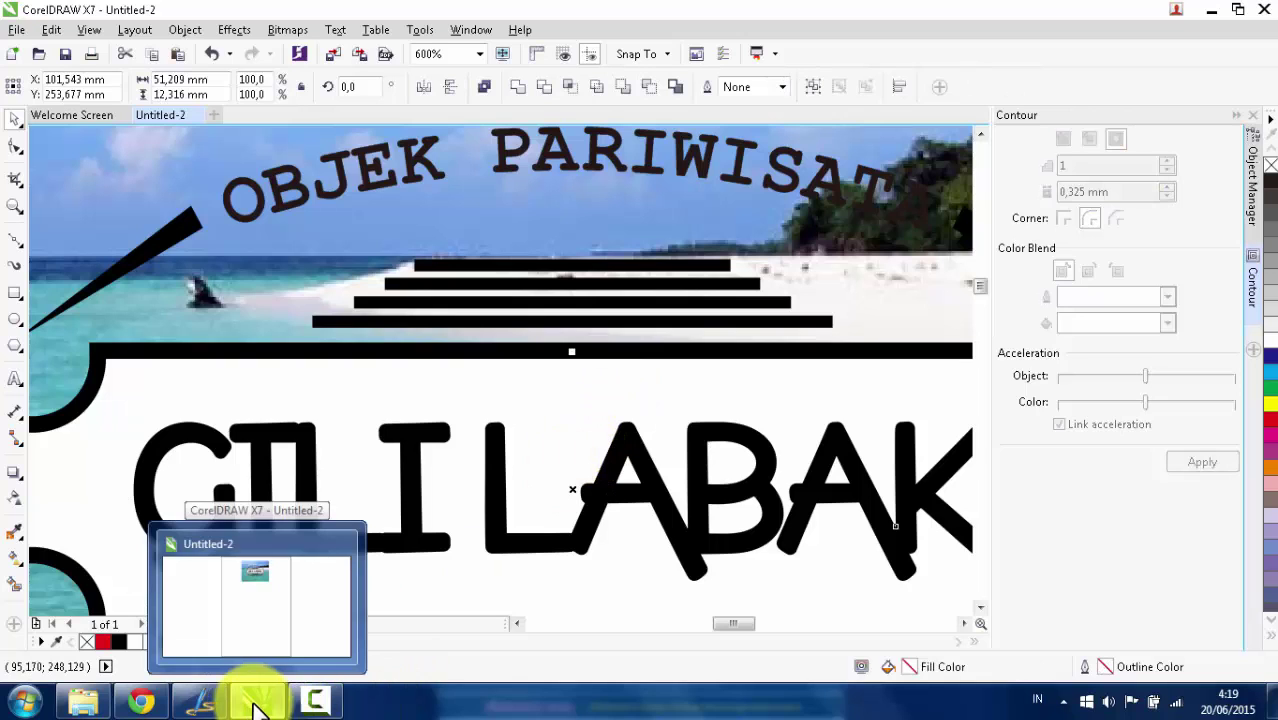
left_click(300, 707)
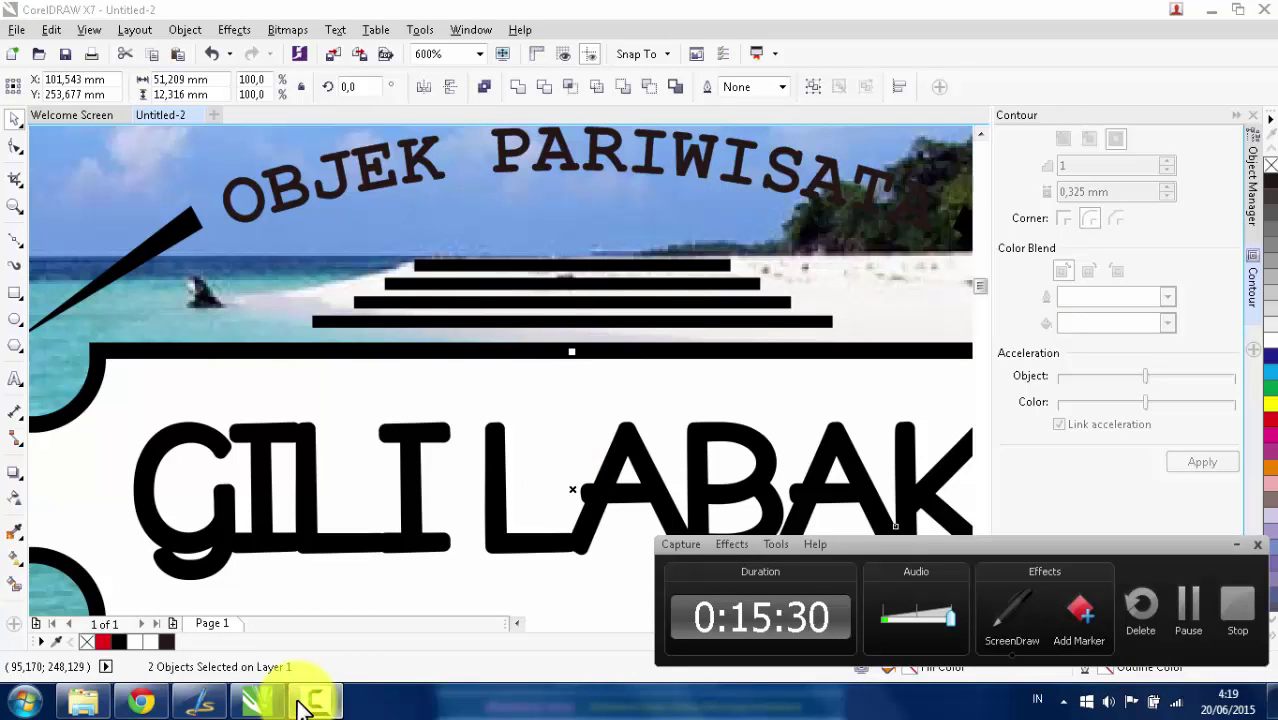
left_click(298, 702)
scroll(444, 403, "down", 2)
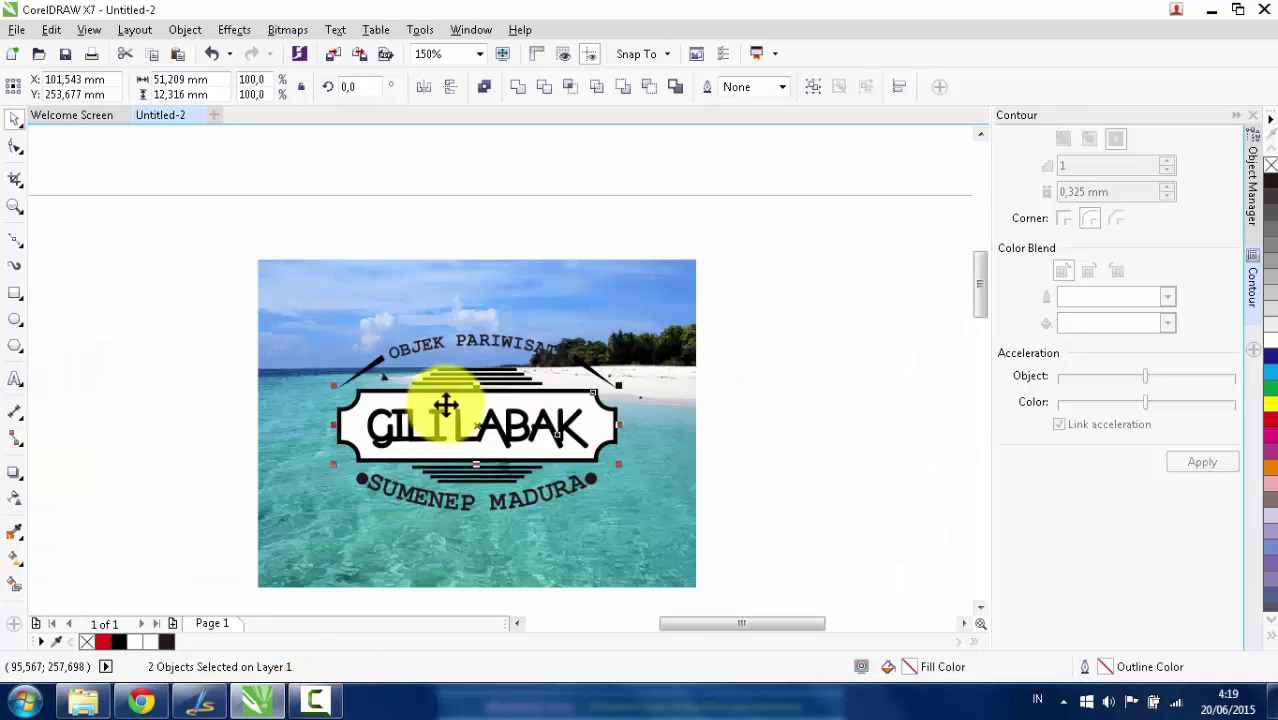
left_click(731, 346)
Trim the white plate with the black GILI LABAK lettering so the letters are cut out of it.
scroll(512, 408, "up", 1)
scroll(490, 405, "up", 1)
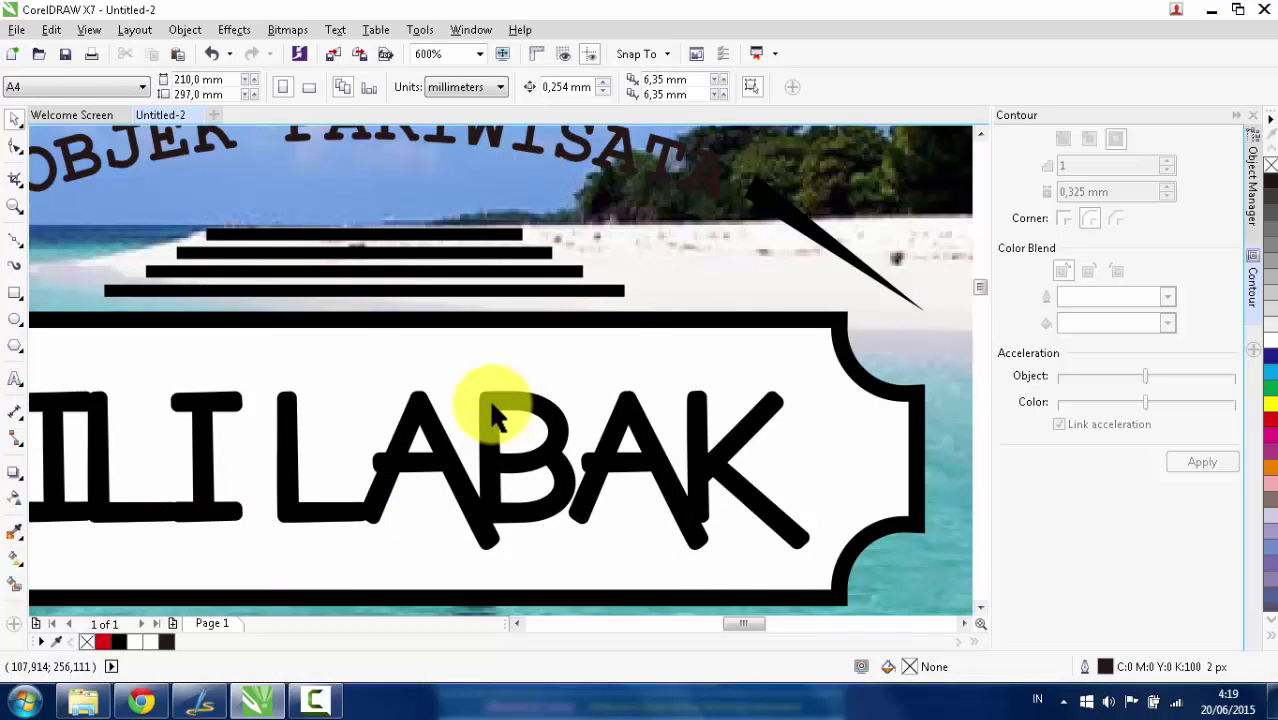
left_click(491, 408)
scroll(491, 408, "down", 1)
scroll(367, 380, "up", 1)
left_click(371, 378, "shift")
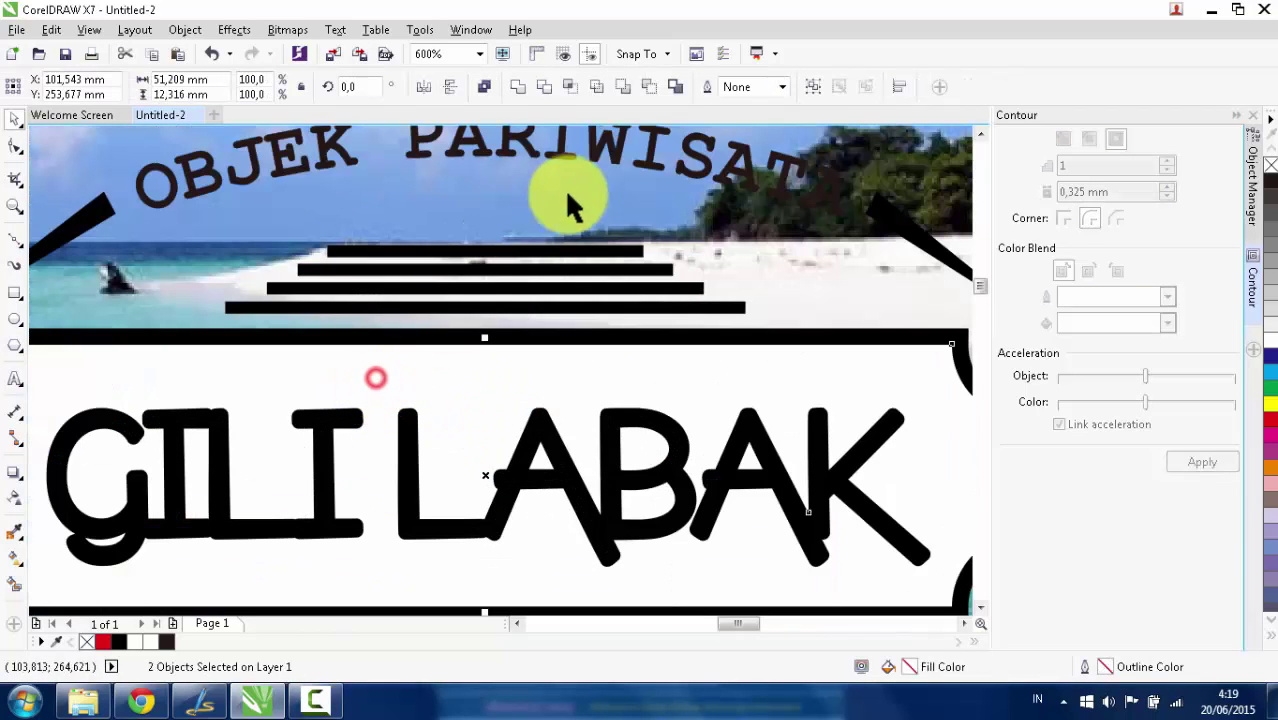
left_click(539, 86)
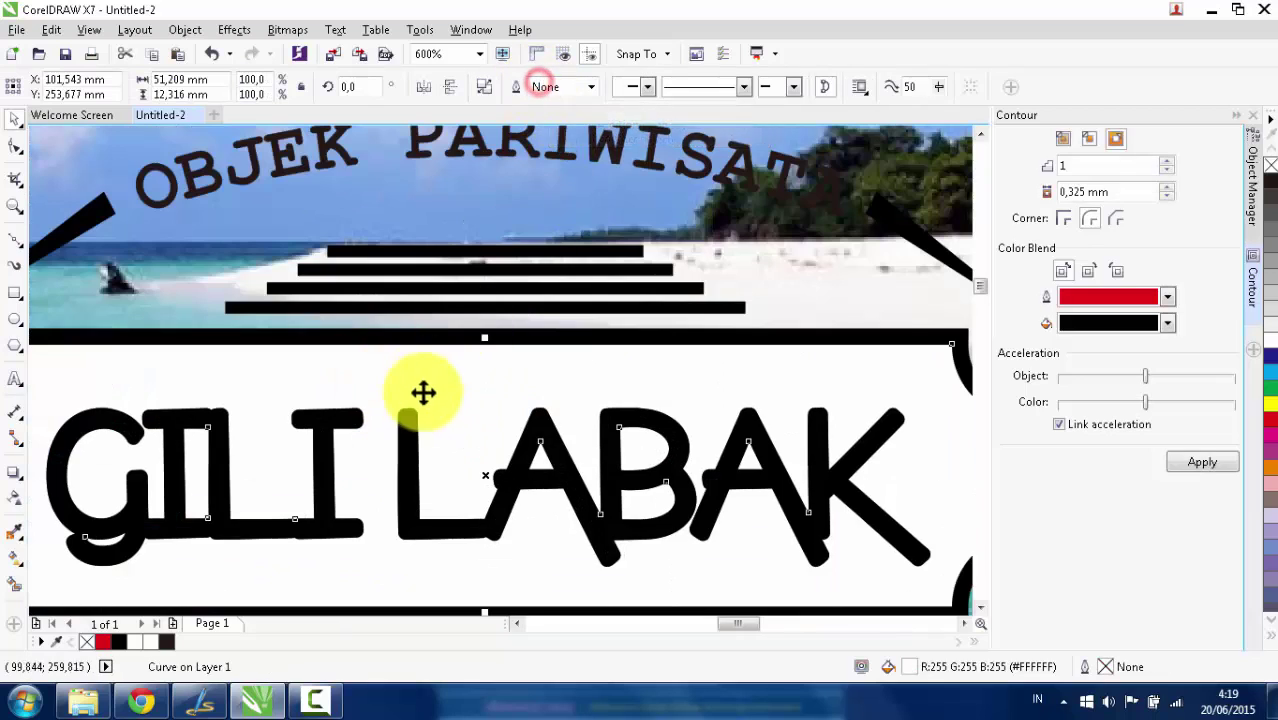
Move the black GILI LABAK lettering up off the white plate and delete it.
scroll(422, 391, "down", 1)
left_click(182, 341)
left_click_drag(257, 414, 456, 212)
left_click_drag(378, 418, 456, 391)
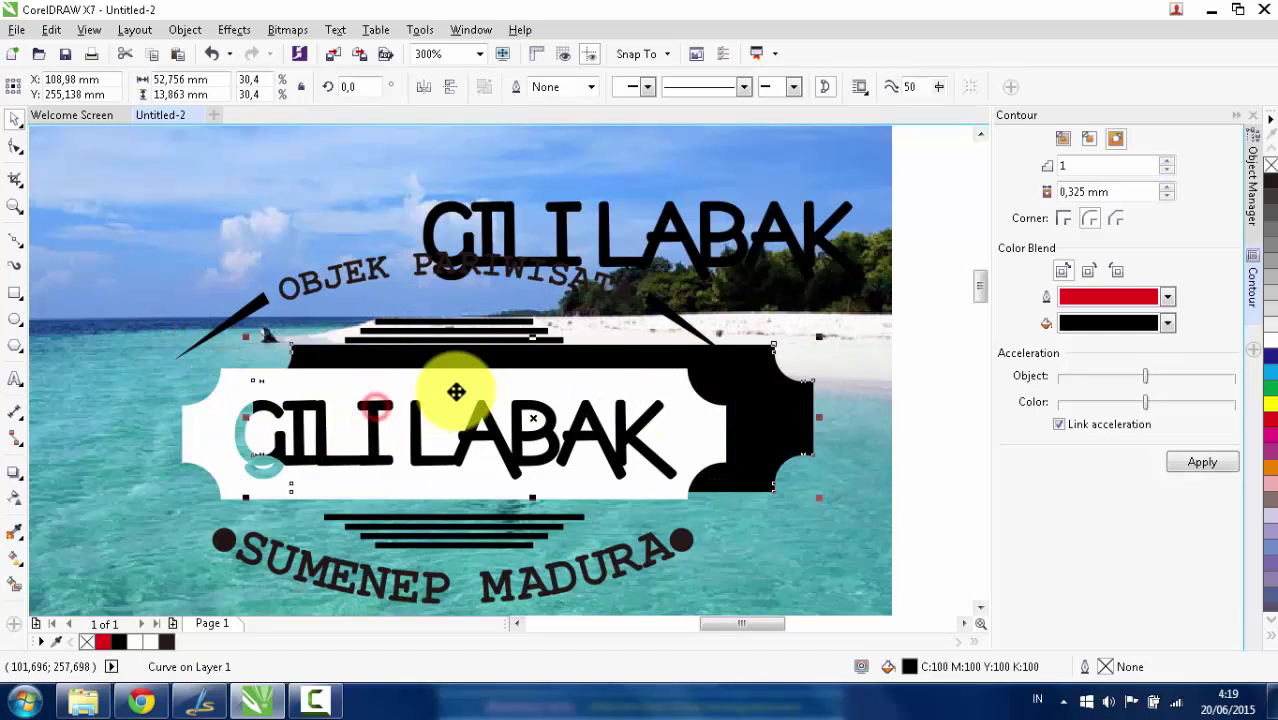
key("ctrl+z")
left_click(113, 301)
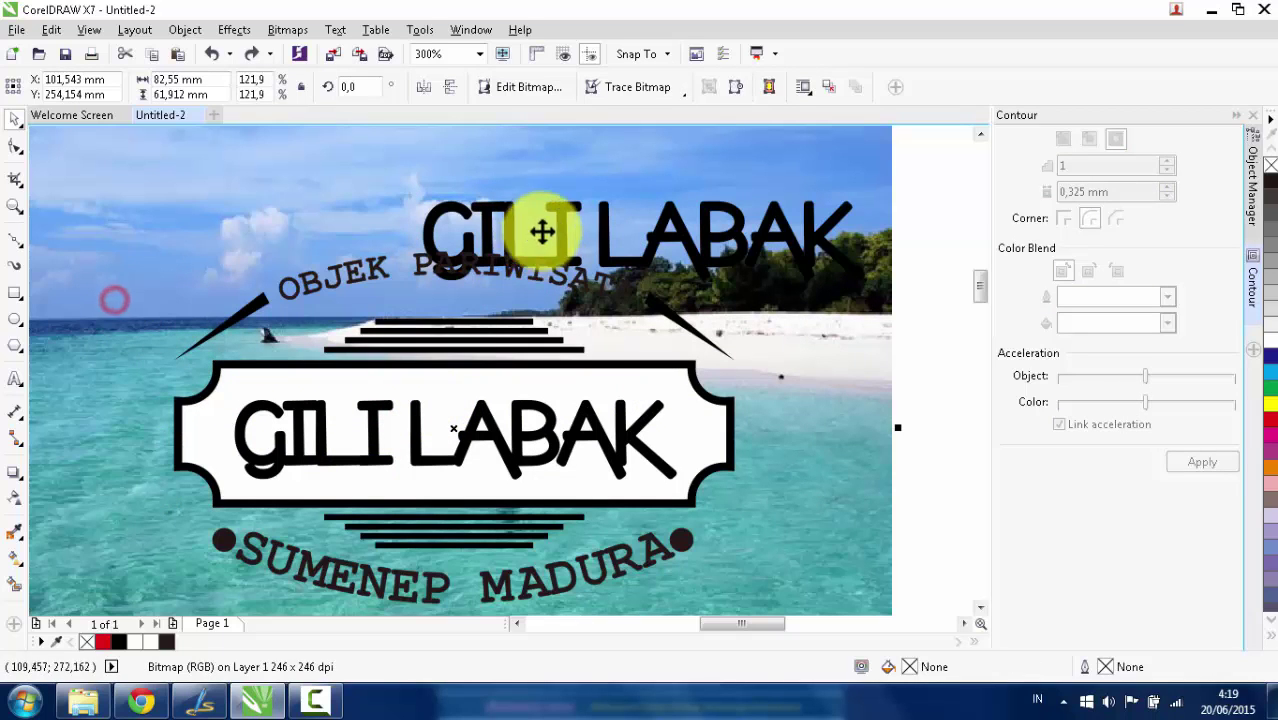
left_click(557, 220)
key("Delete")
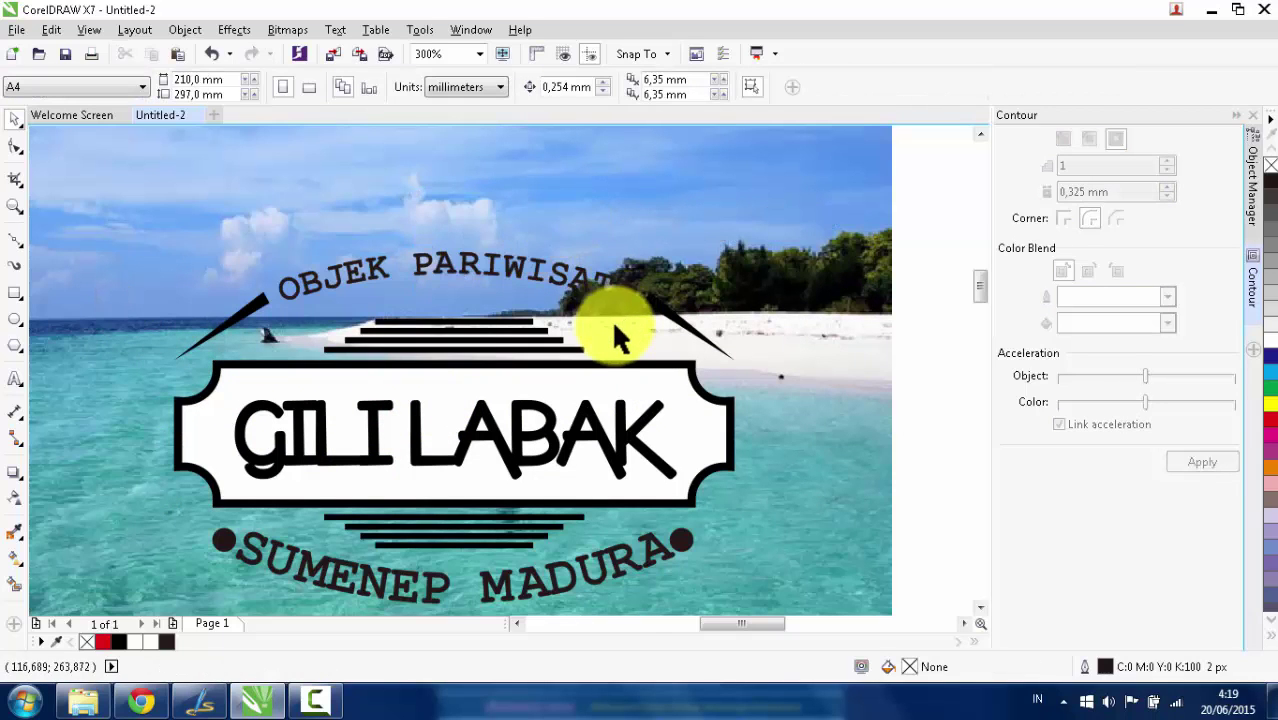
Trim the black backing plate with the white cut-out plate in front of it.
scroll(600, 345, "up", 2)
scroll(585, 422, "down", 2)
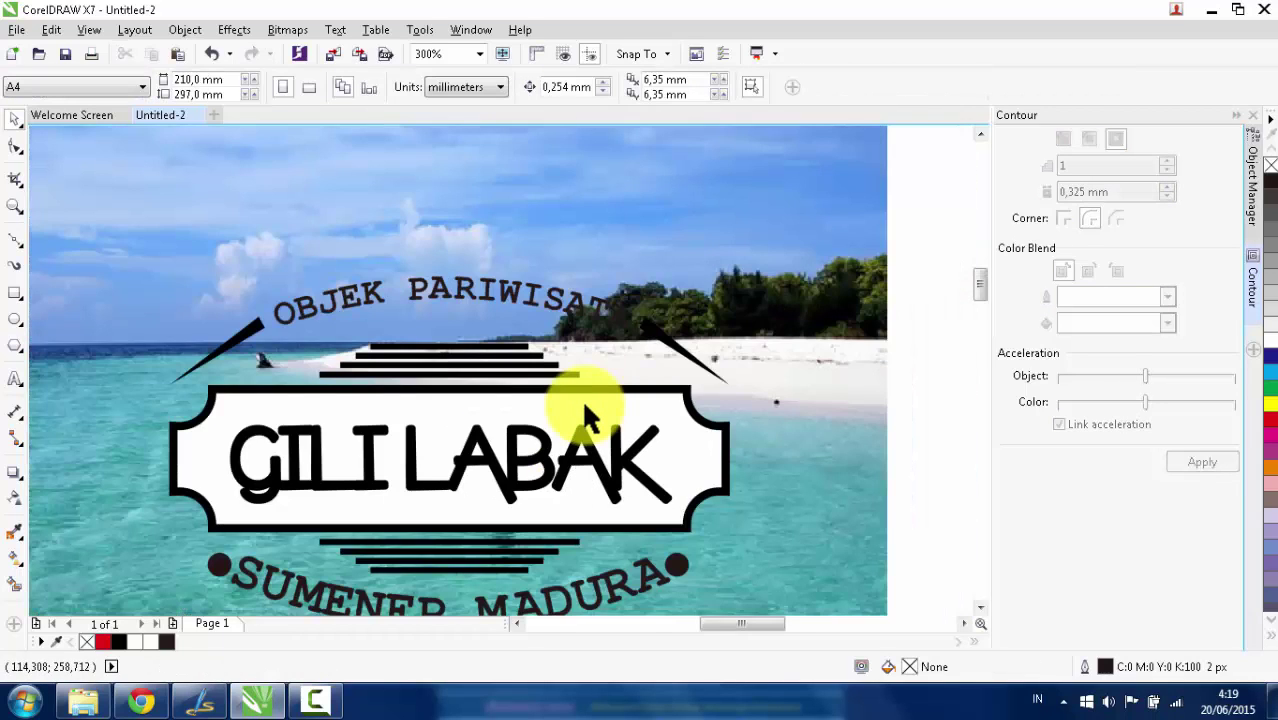
left_click(585, 422)
scroll(590, 420, "up", 4)
left_click(616, 392, "shift")
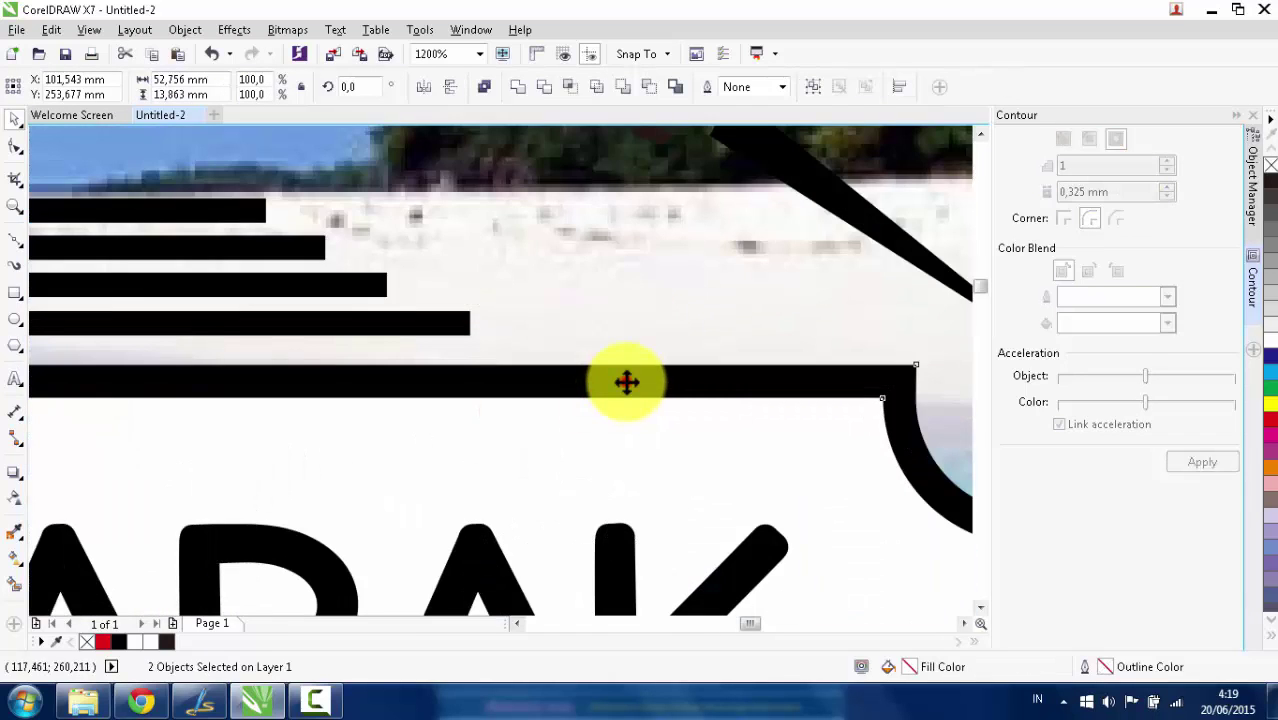
left_click(544, 90)
scroll(568, 345, "down", 2)
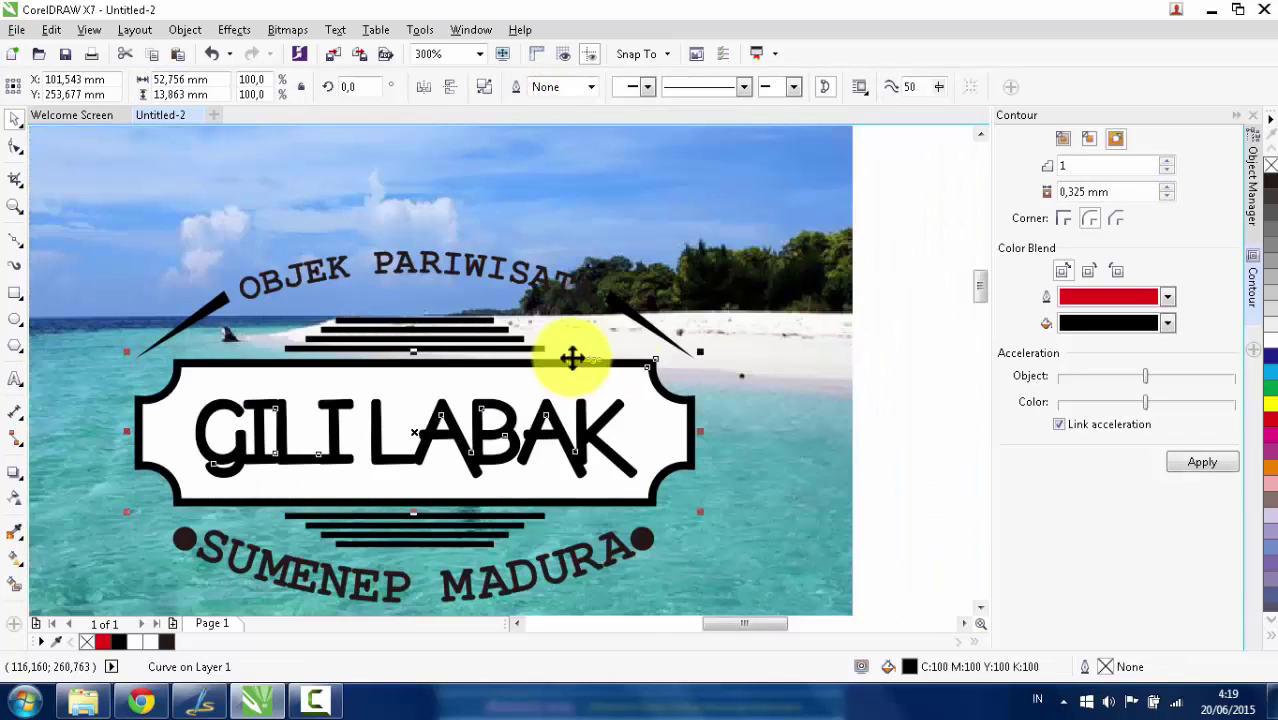
Try deleting the trimmed black shape behind the white plate, and undo both the deletion and the trim.
left_click(857, 345)
left_click(656, 385)
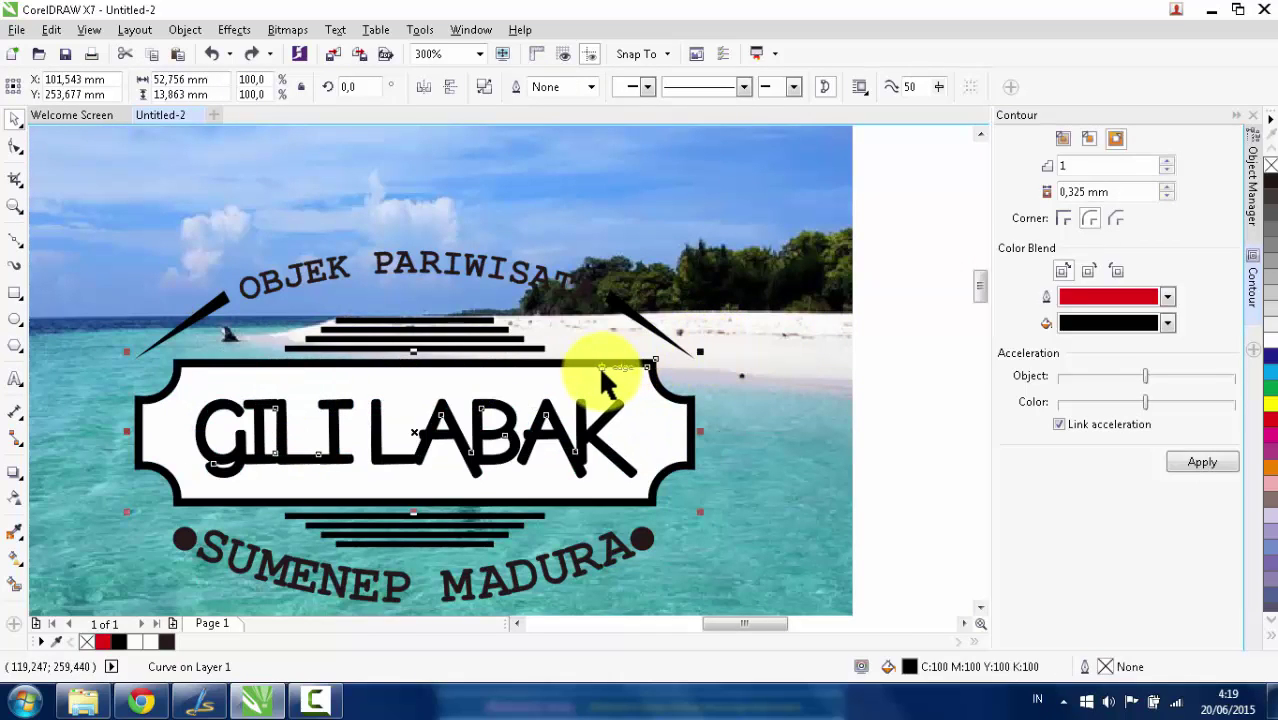
key("Delete")
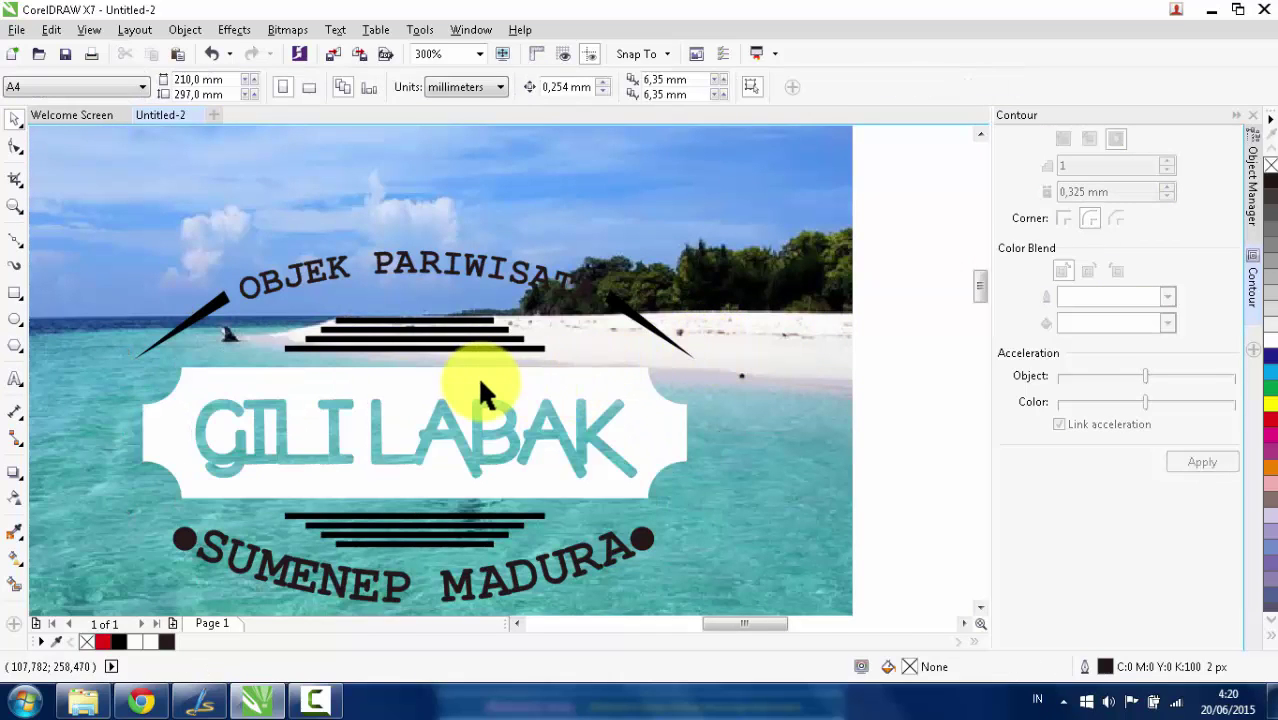
scroll(480, 377, "down", 1)
scroll(422, 378, "up", 1)
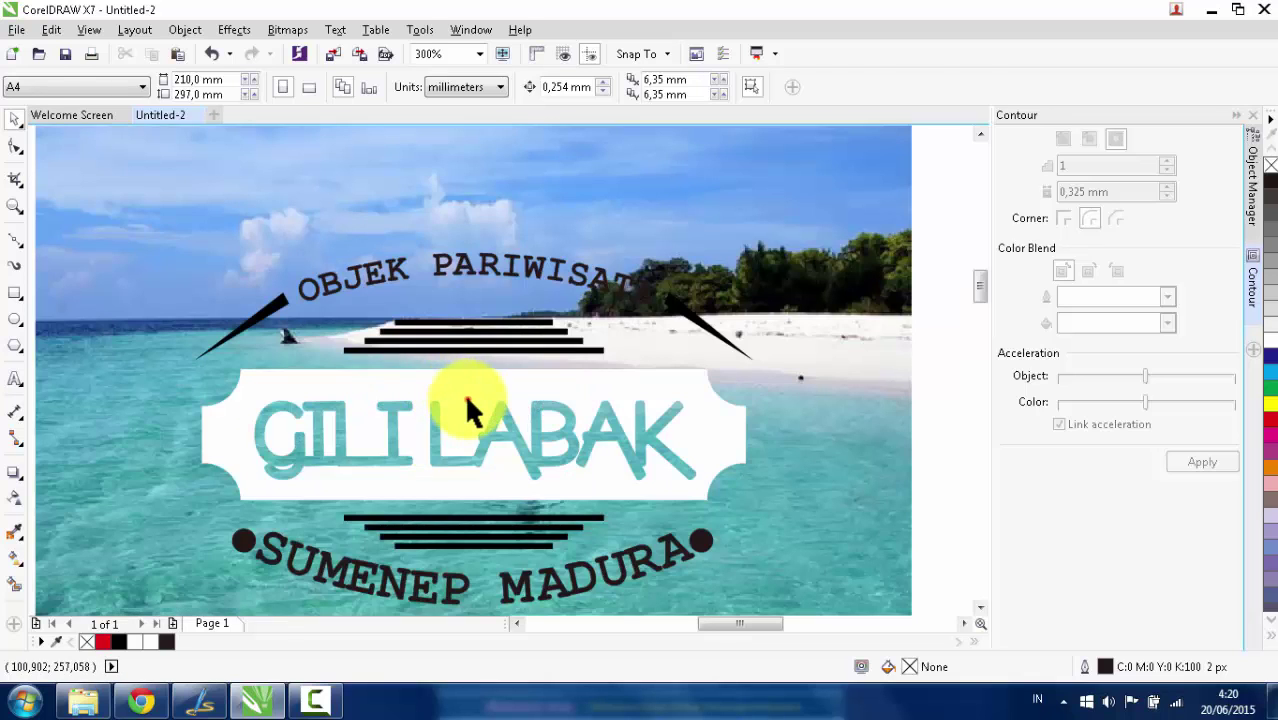
key("ctrl+z")
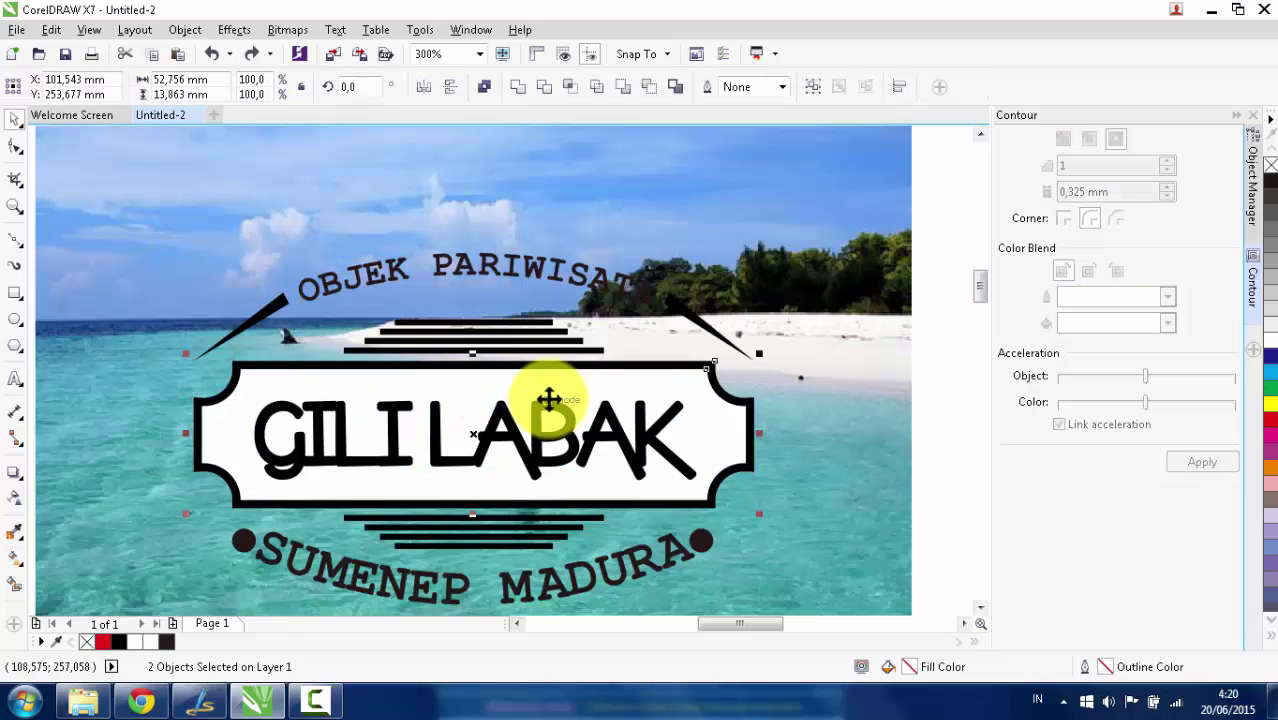
Try moving the black backing plate away from the white plate, and undo the move.
left_click(645, 194)
left_click_drag(505, 410, 646, 318)
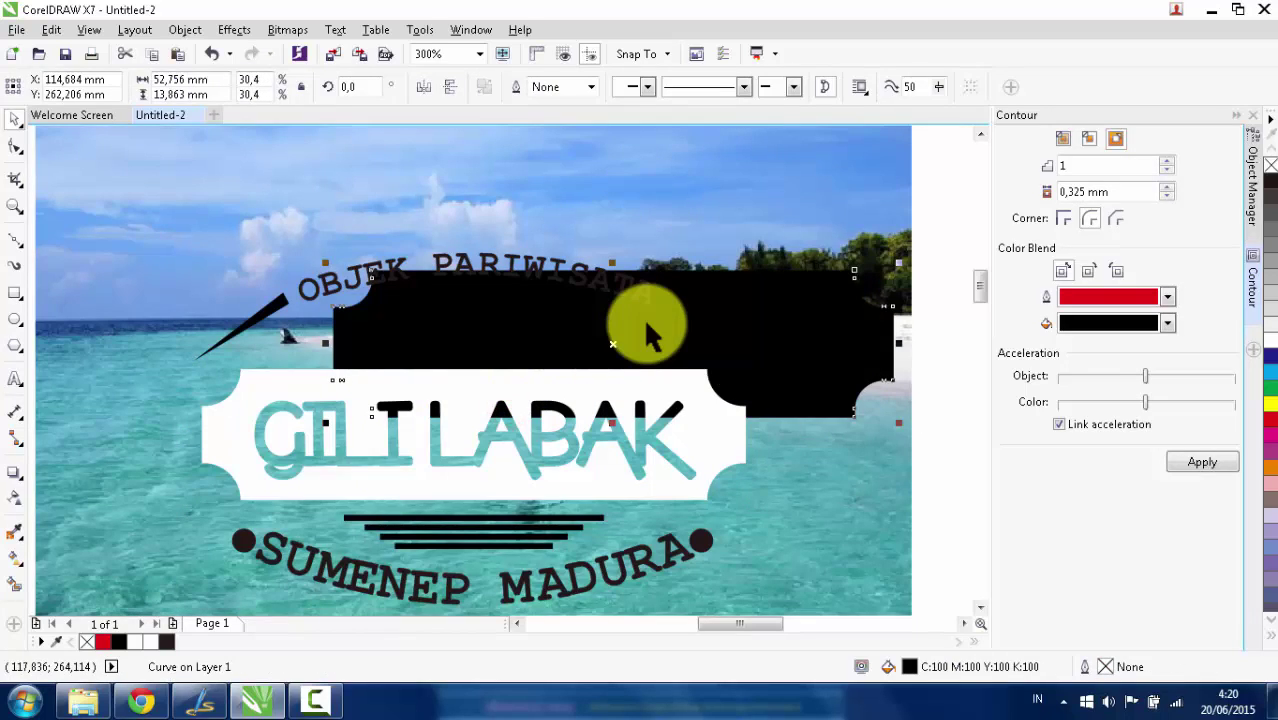
key("ctrl+z")
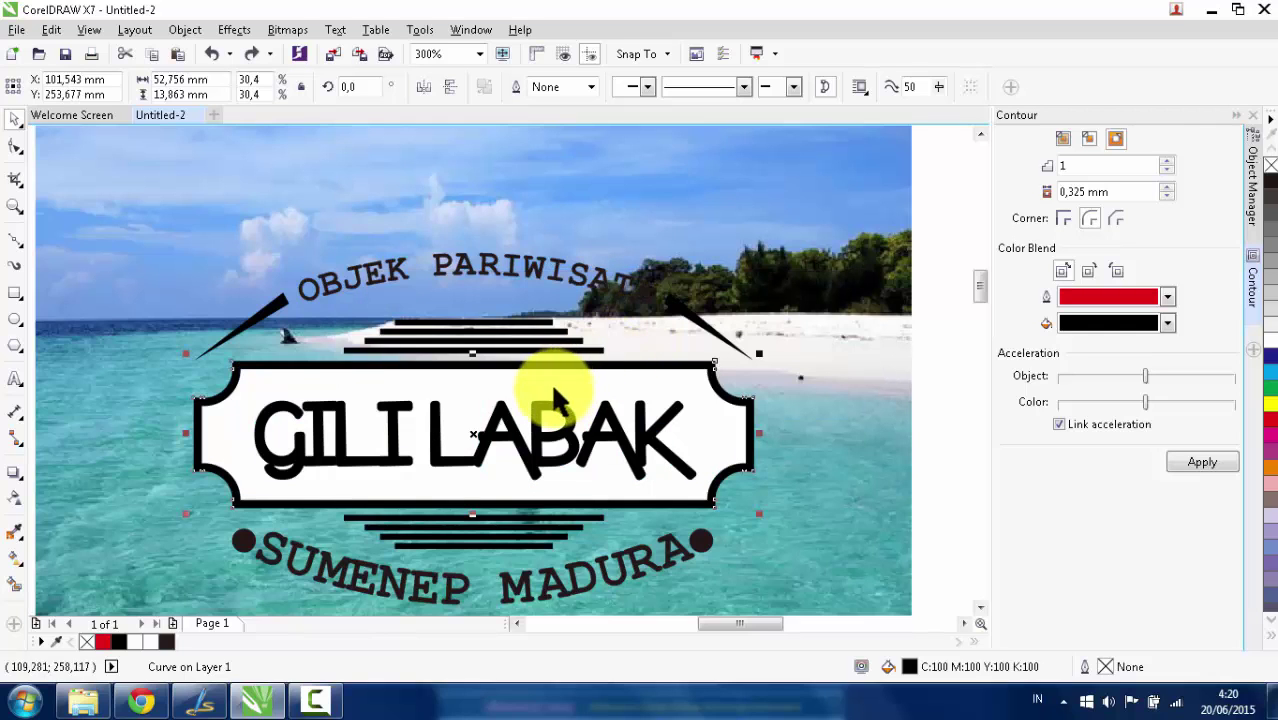
Trim the black backing plate using the white GILI LABAK cut-out plate.
left_click(217, 395)
scroll(245, 395, "up", 1)
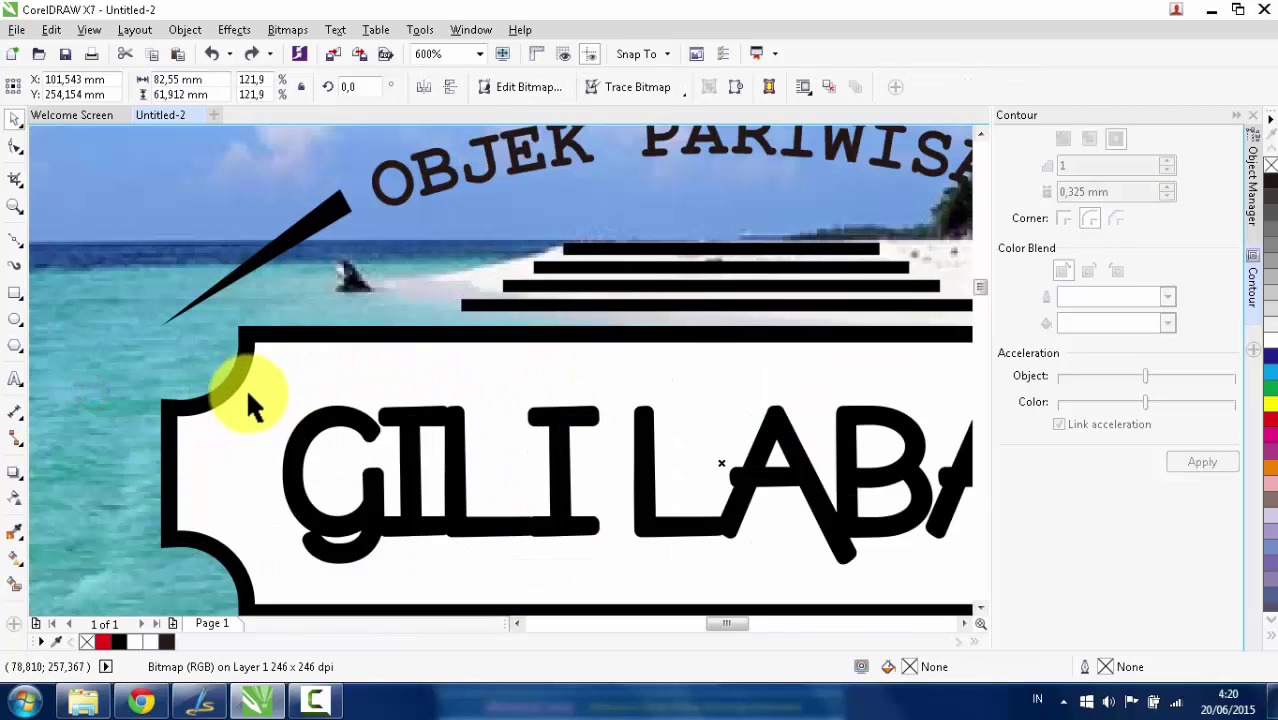
left_click(258, 345)
scroll(263, 315, "up", 3)
left_click(263, 320, "shift")
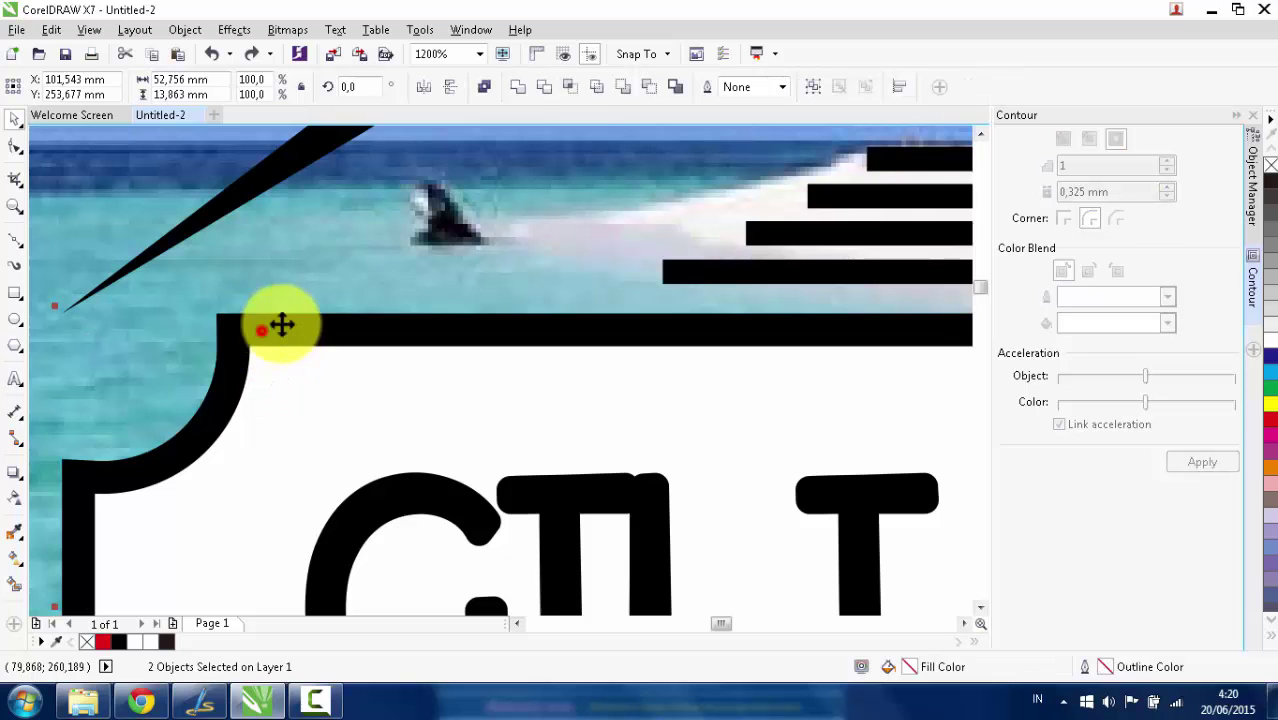
left_click(538, 90)
scroll(420, 230, "down", 4)
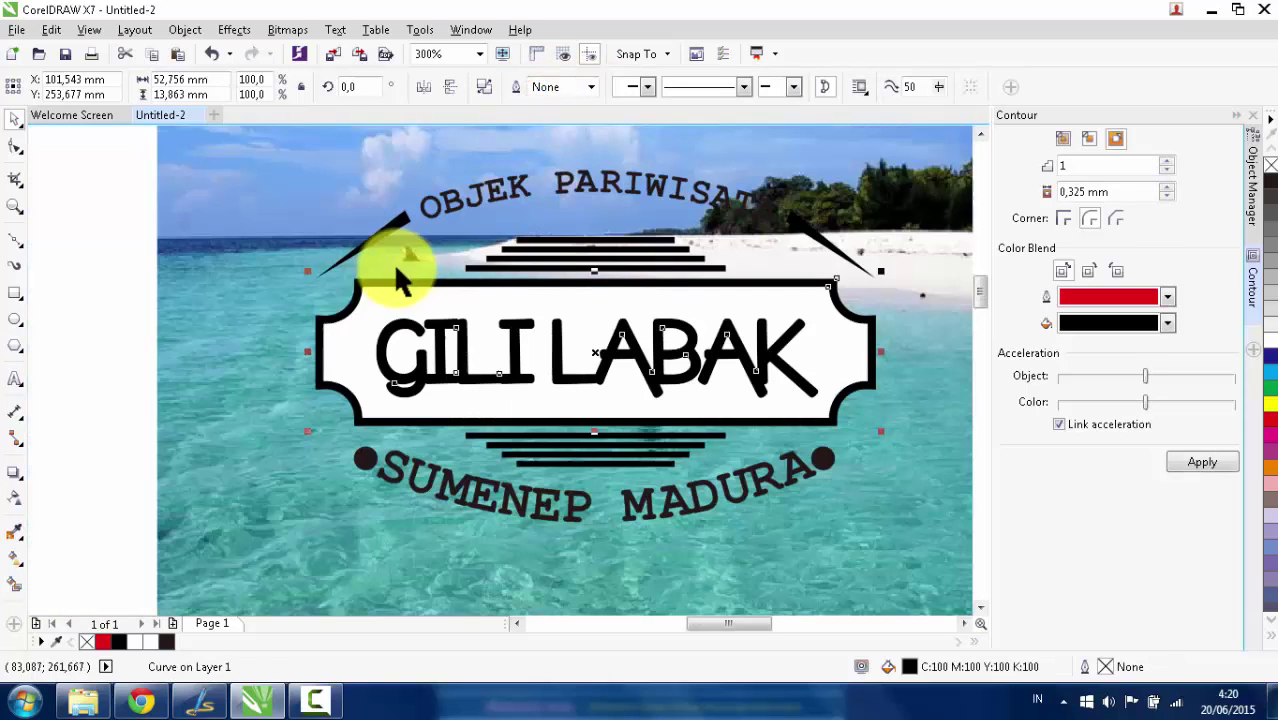
Try moving the trimmed black plate away from the white plate, and undo both the move and the trim.
left_click(339, 294)
left_click_drag(354, 292, 143, 220)
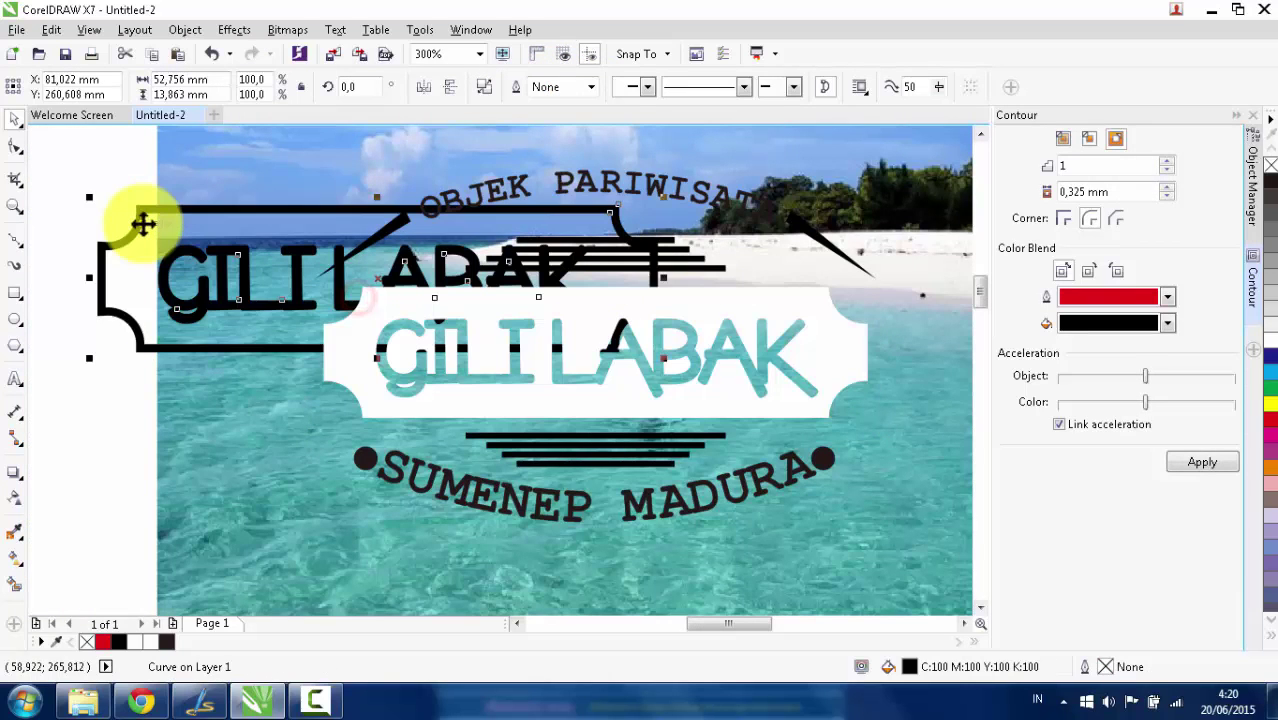
key("ctrl+z")
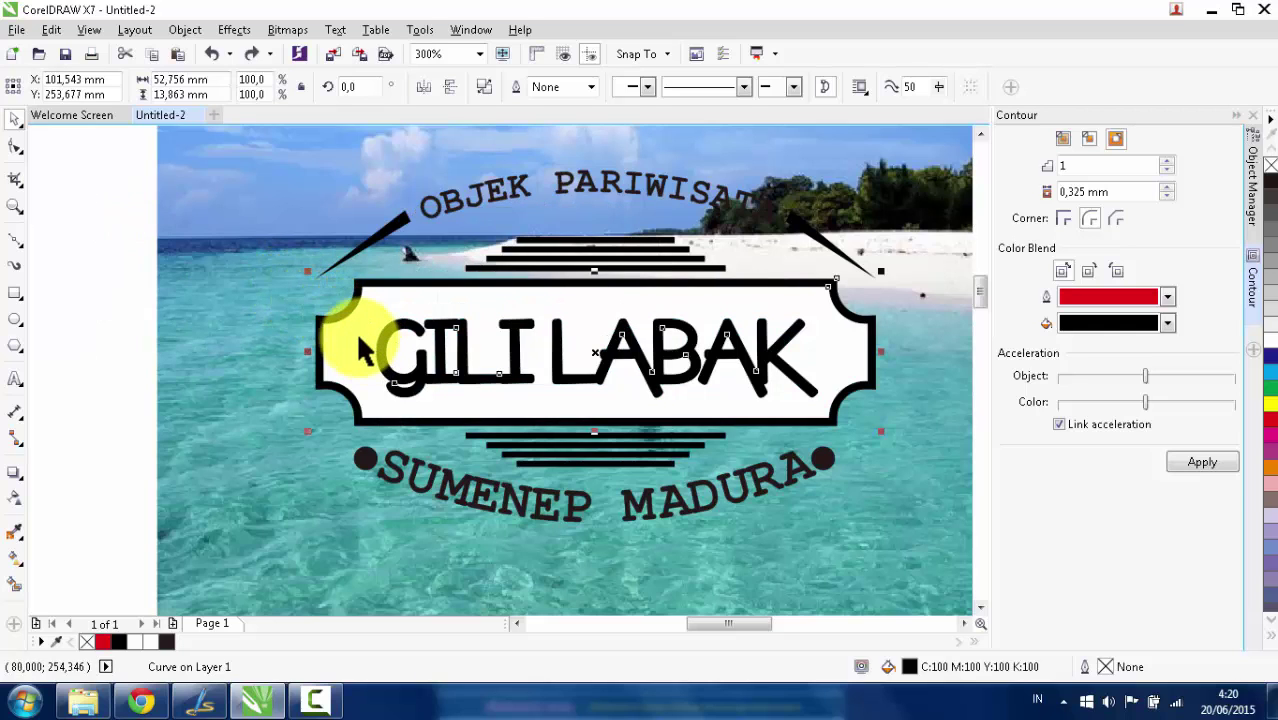
key("ctrl+z")
Try trimming the white plate and the black backing plate against each other again.
left_click(128, 287)
scroll(357, 287, "up", 2)
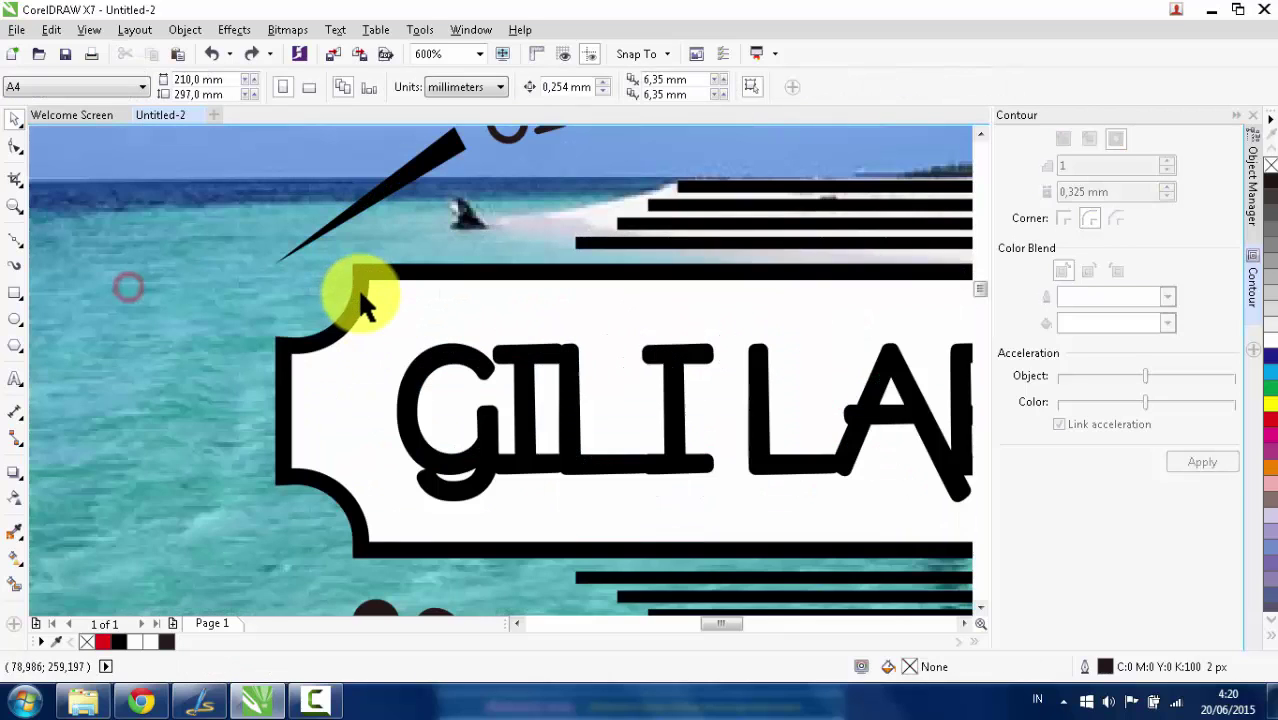
left_click(362, 297)
left_click(390, 310, "shift")
left_click(545, 86)
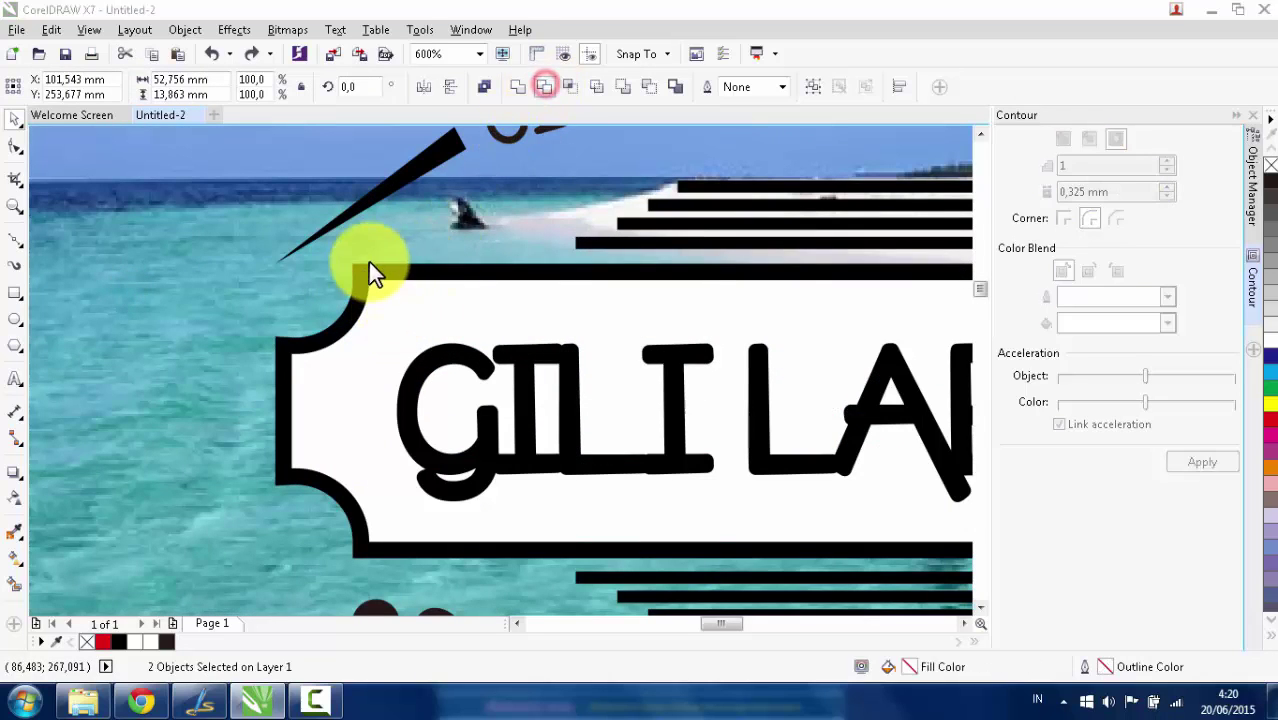
left_click(668, 377)
Try the Front Minus Back operation on the white plate and the black backing plate.
left_click(400, 308)
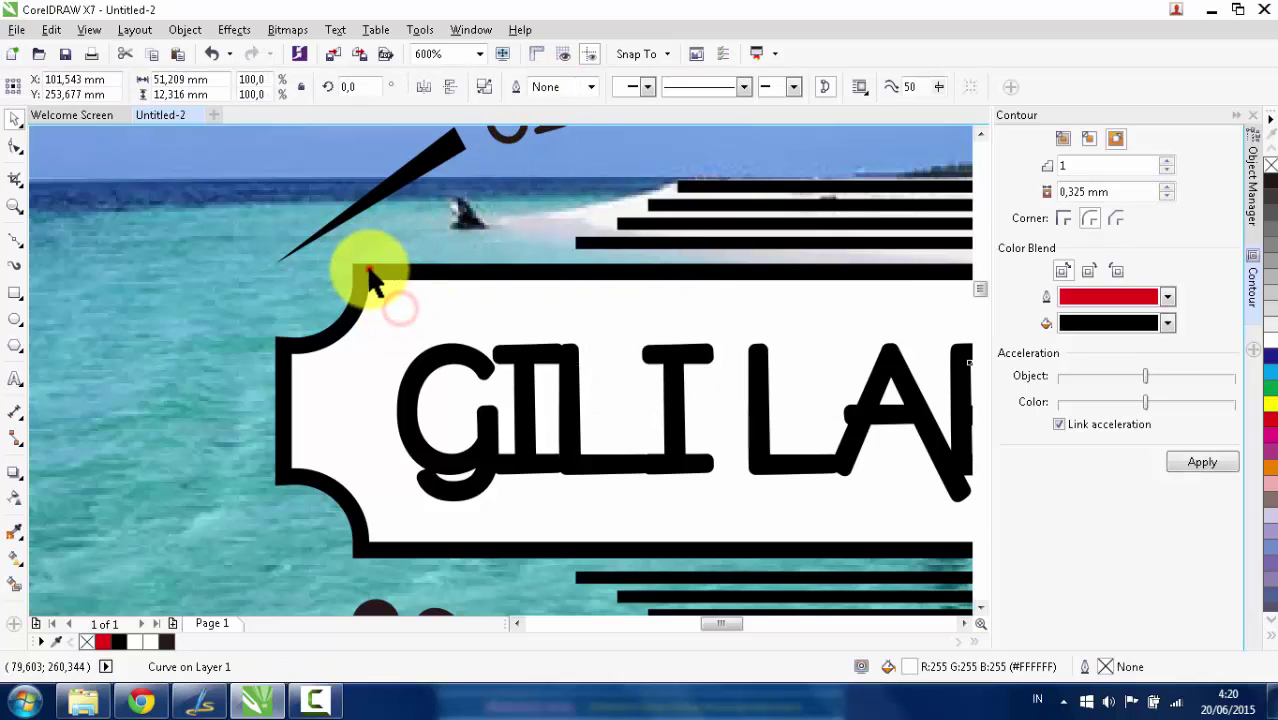
left_click(372, 278, "shift")
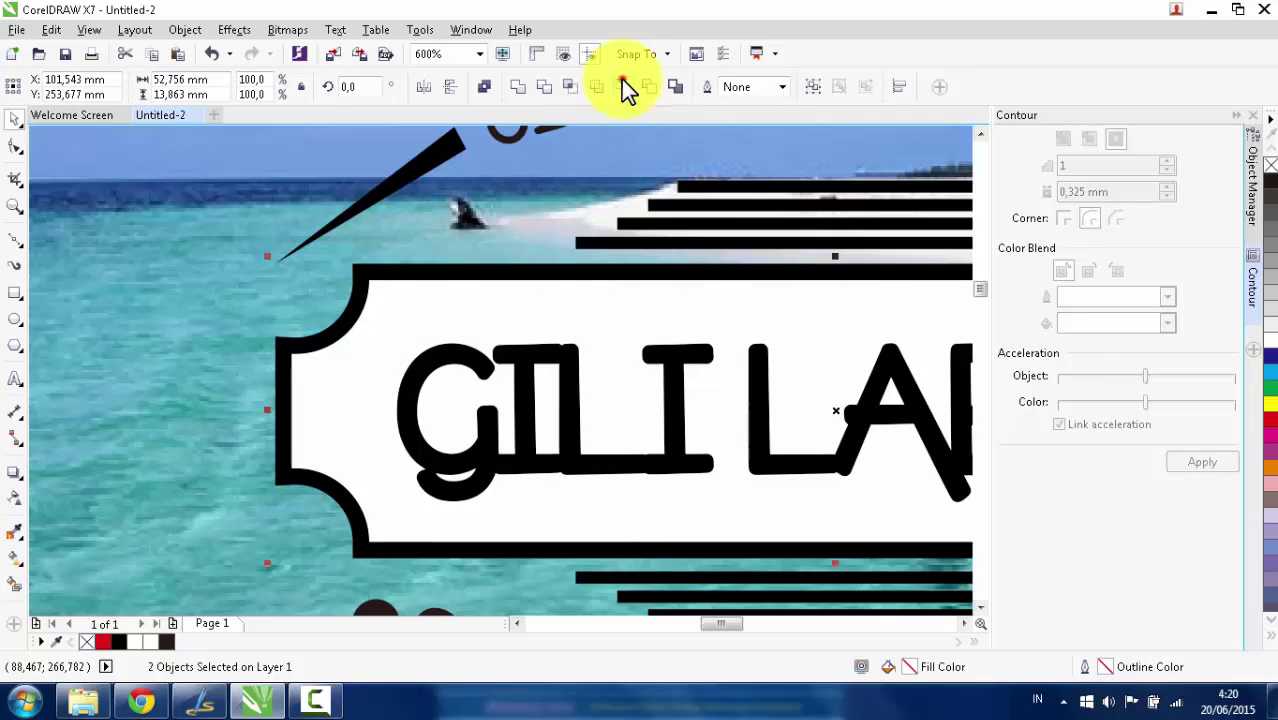
left_click(620, 86)
left_click(668, 383)
Try shifting the white plate and deleting the black backing plate, and undo both changes.
left_click(420, 370)
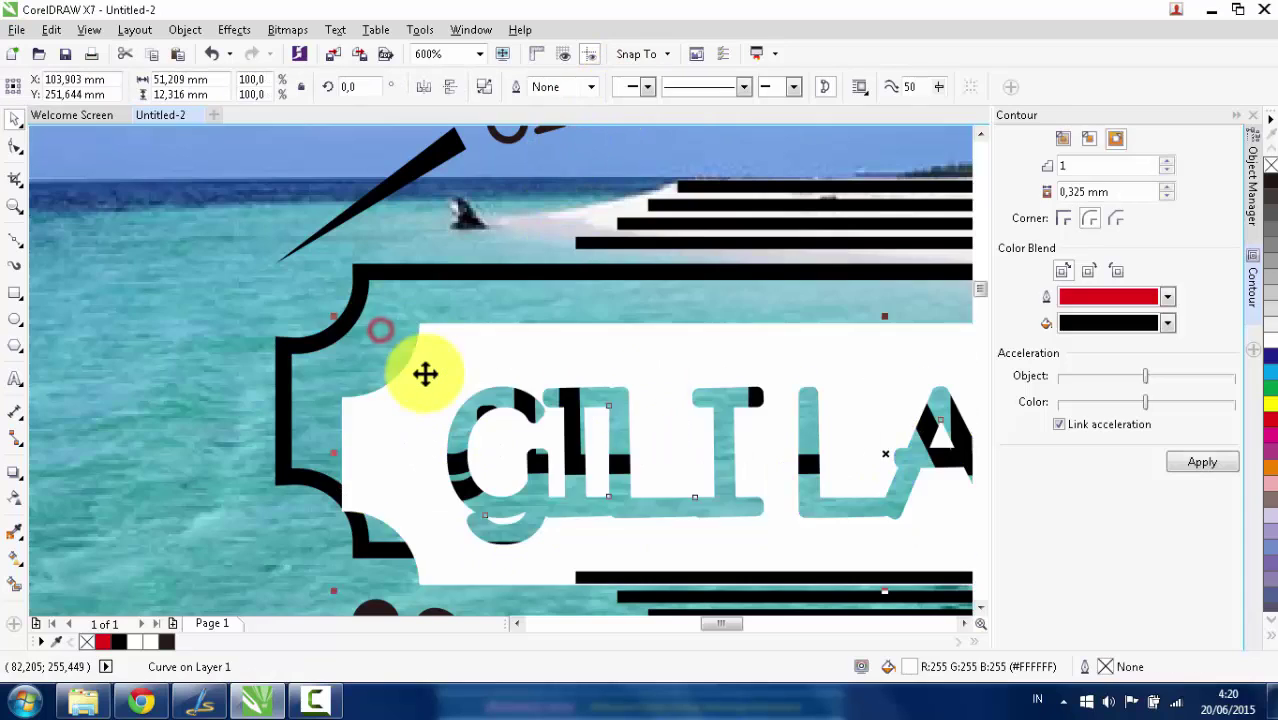
scroll(480, 355, "down", 2)
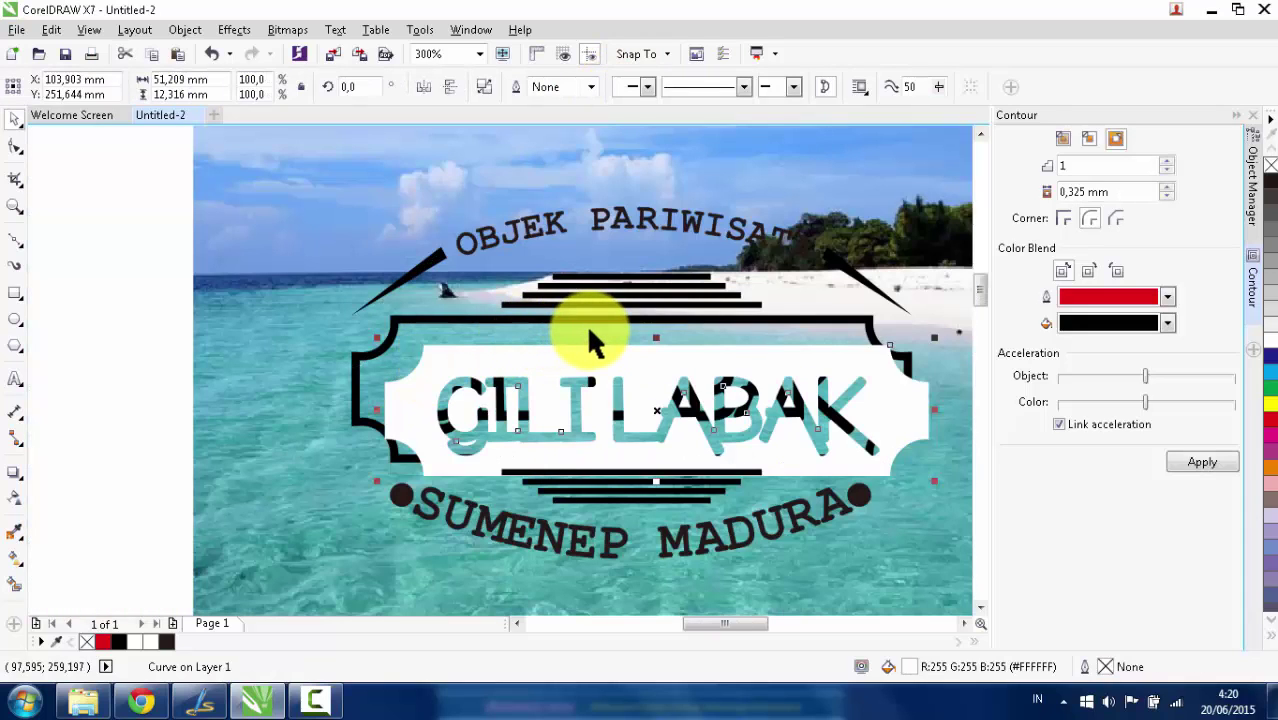
key("Delete")
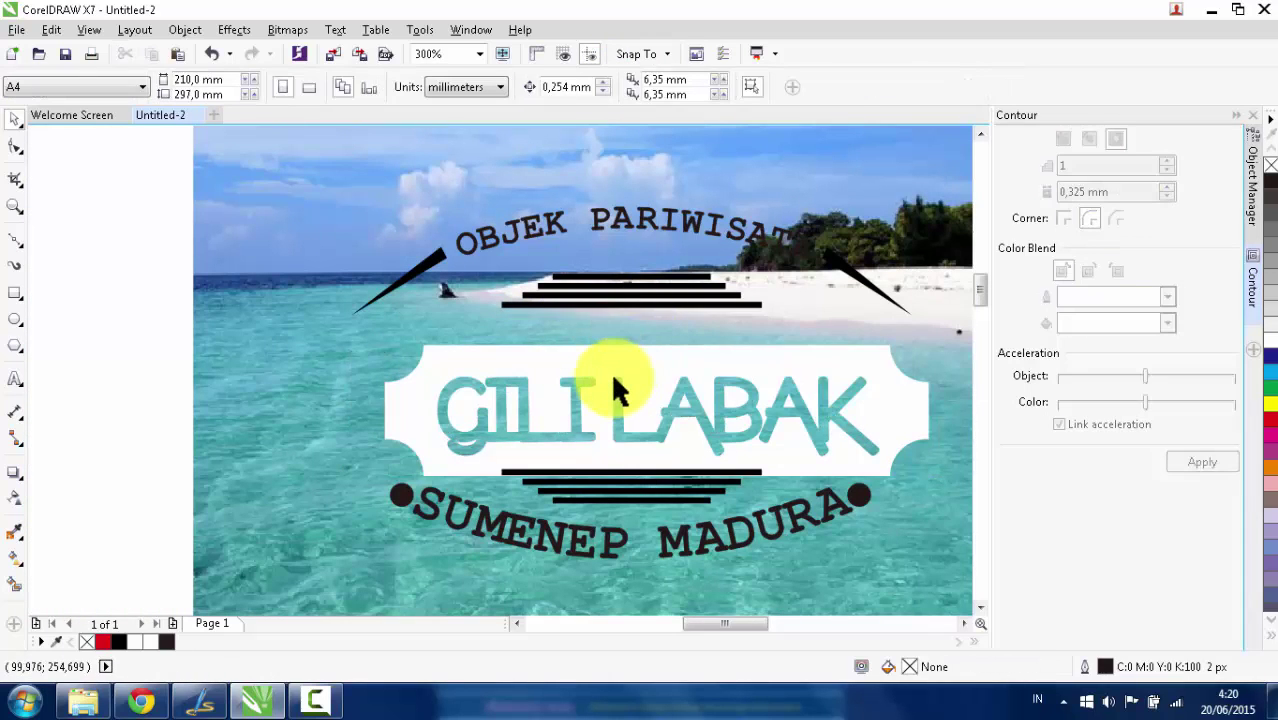
key("ctrl+z")
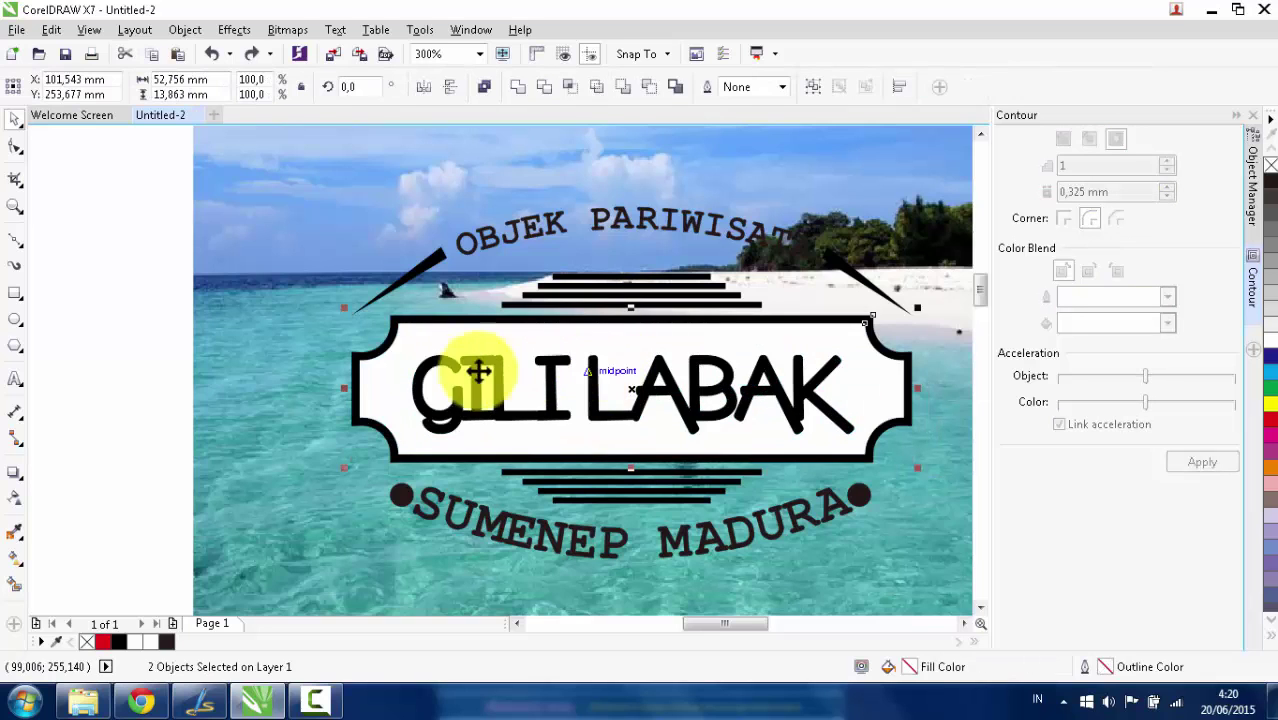
Delete the black backing plate behind the white GILI LABAK plate.
left_click(157, 322)
scroll(705, 300, "up", 2)
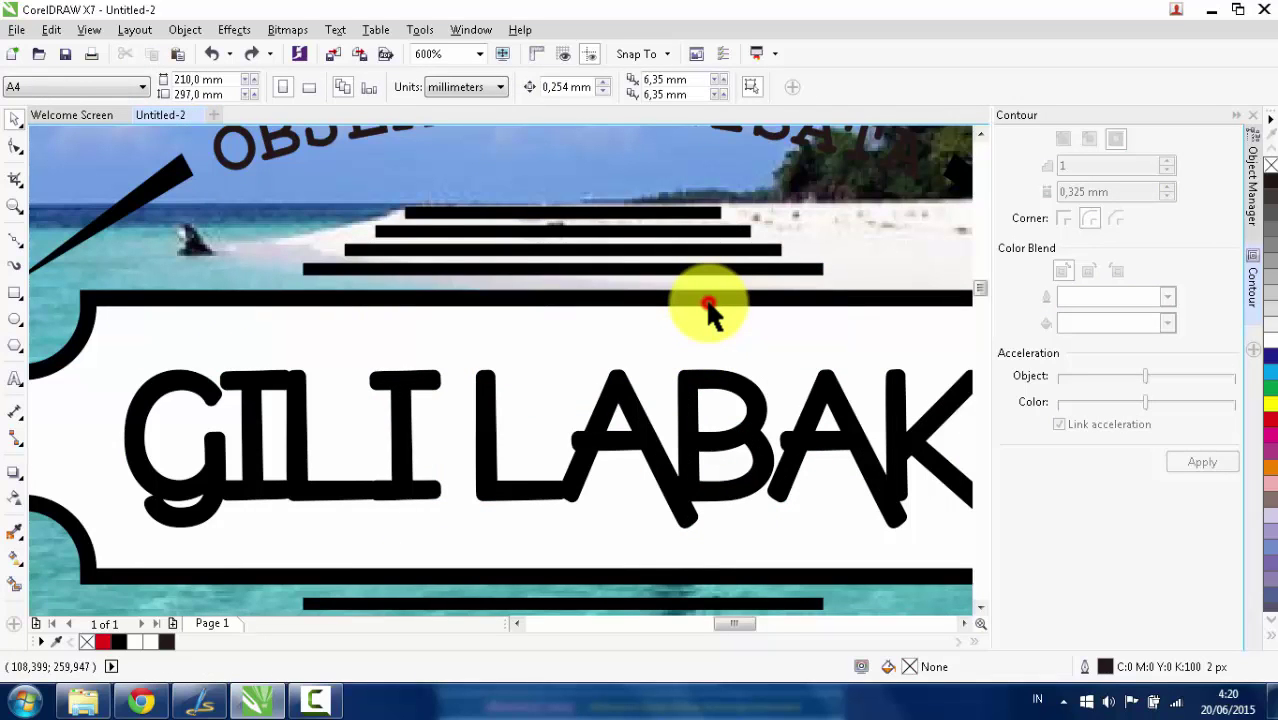
left_click(705, 297)
key("Delete")
scroll(671, 309, "down", 2)
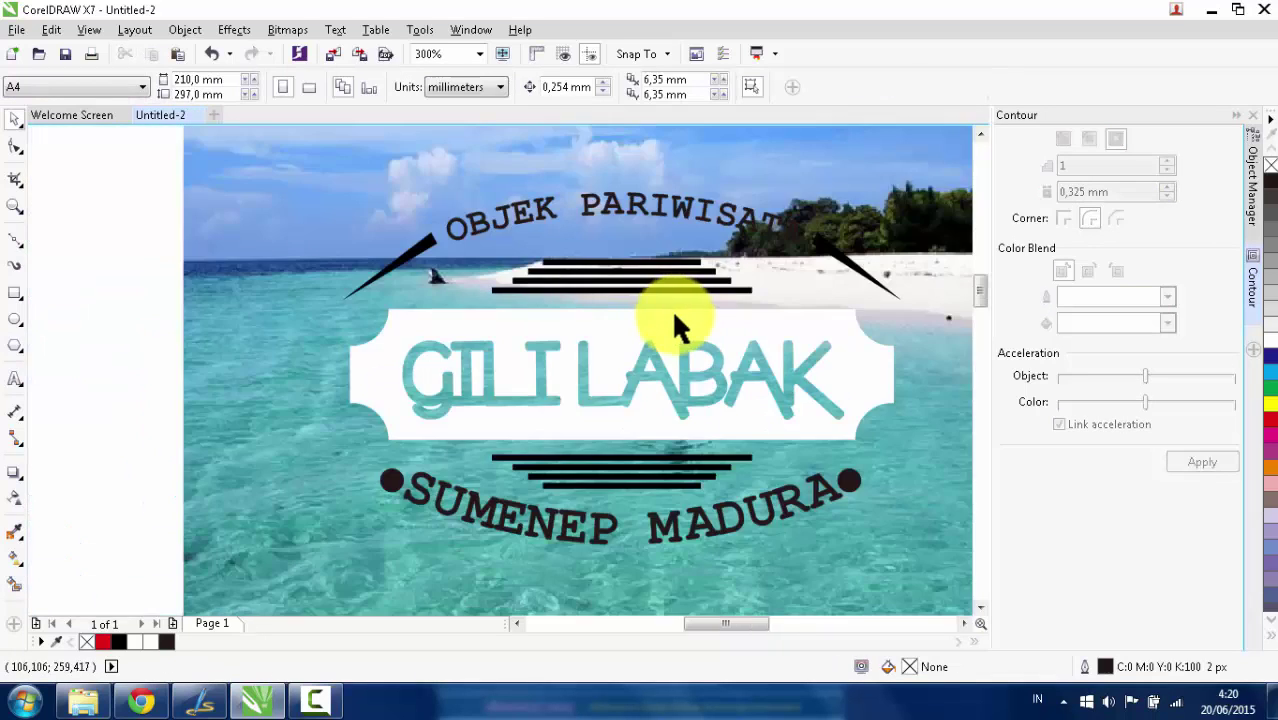
Apply a one-step outside contour with a 0,325 mm offset and black fill to the white cut-out plate.
scroll(706, 337, "down", 2)
scroll(696, 342, "up", 2)
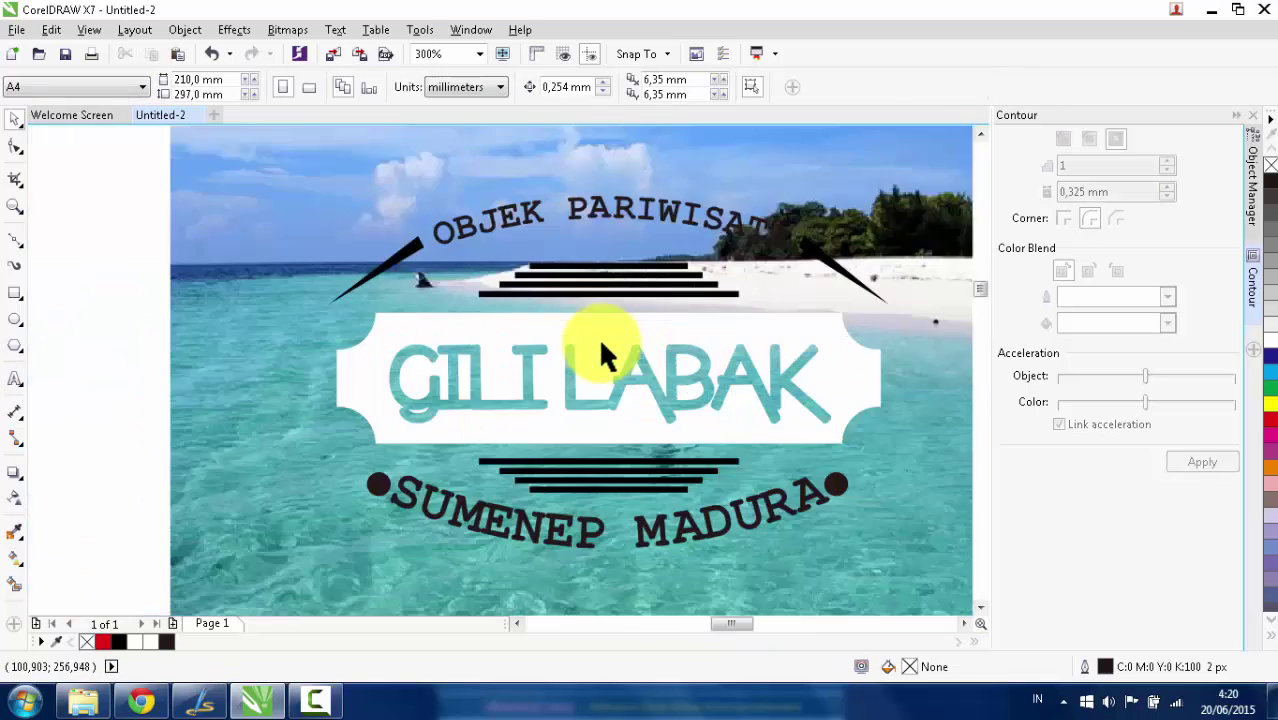
scroll(600, 355, "up", 1)
left_click(422, 294)
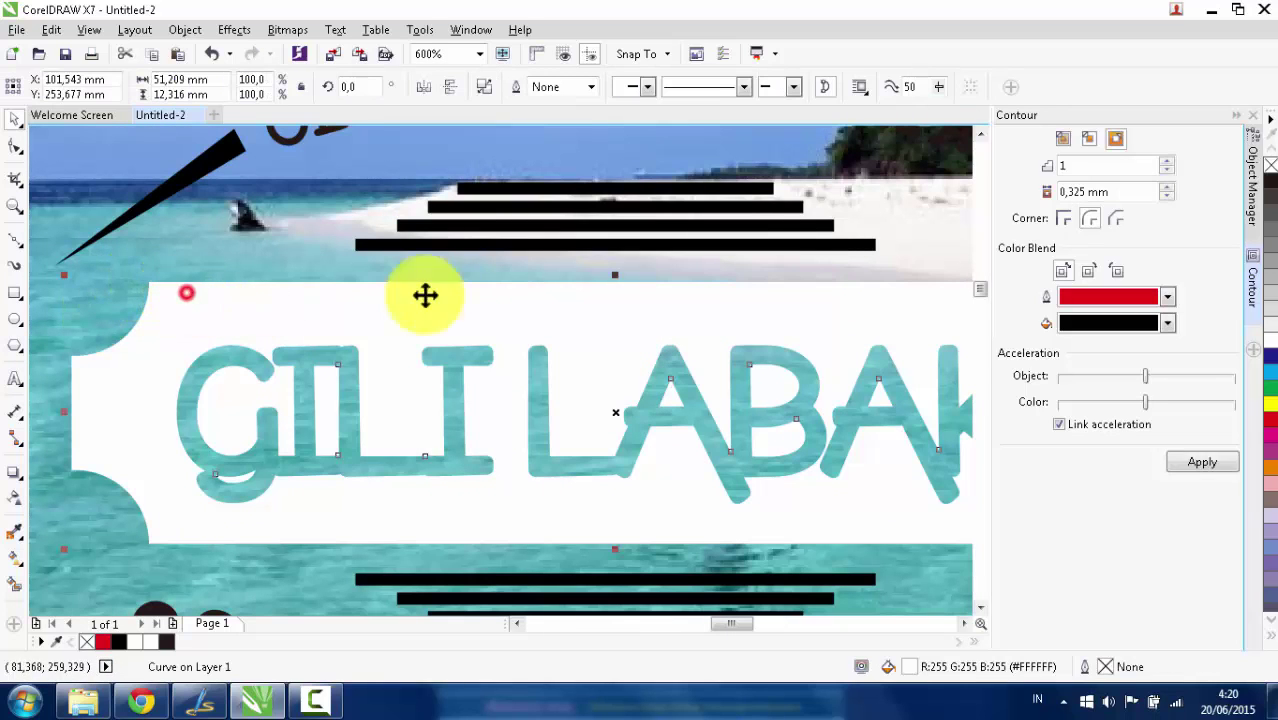
left_click(1198, 463)
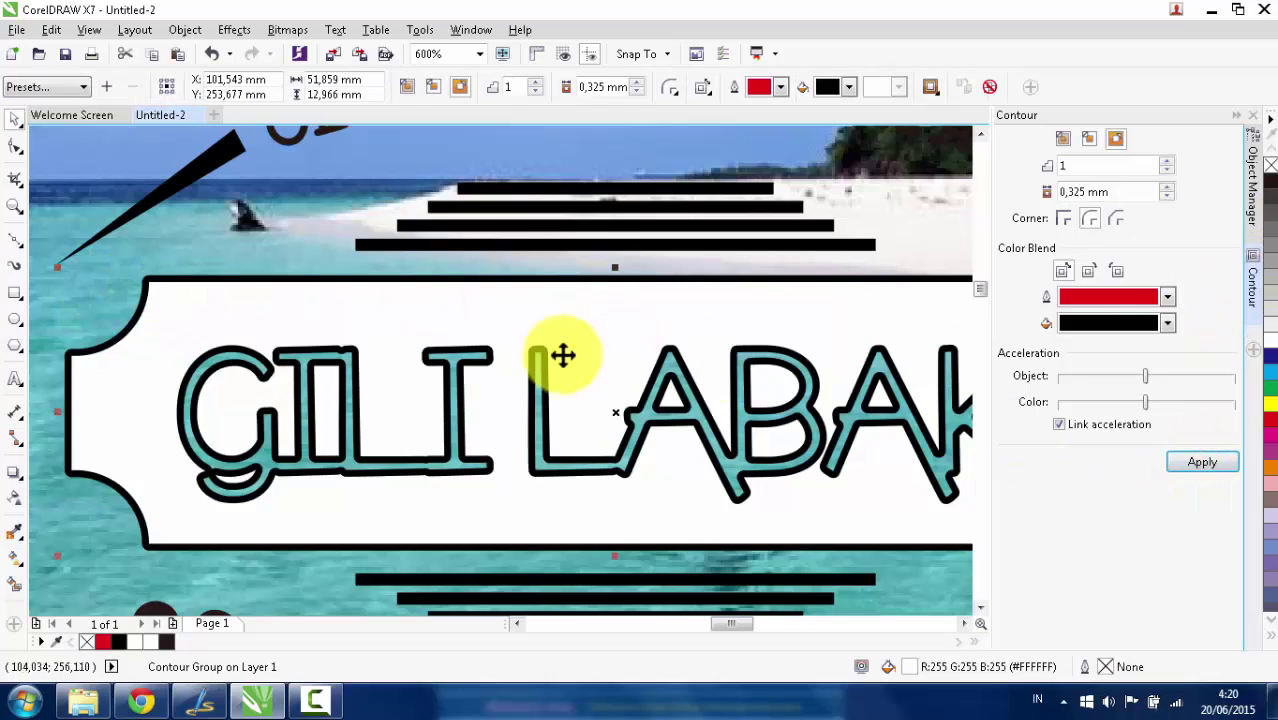
Try the clockwise color blend on the plate's contour, and reapply the linear blend.
scroll(562, 354, "down", 1)
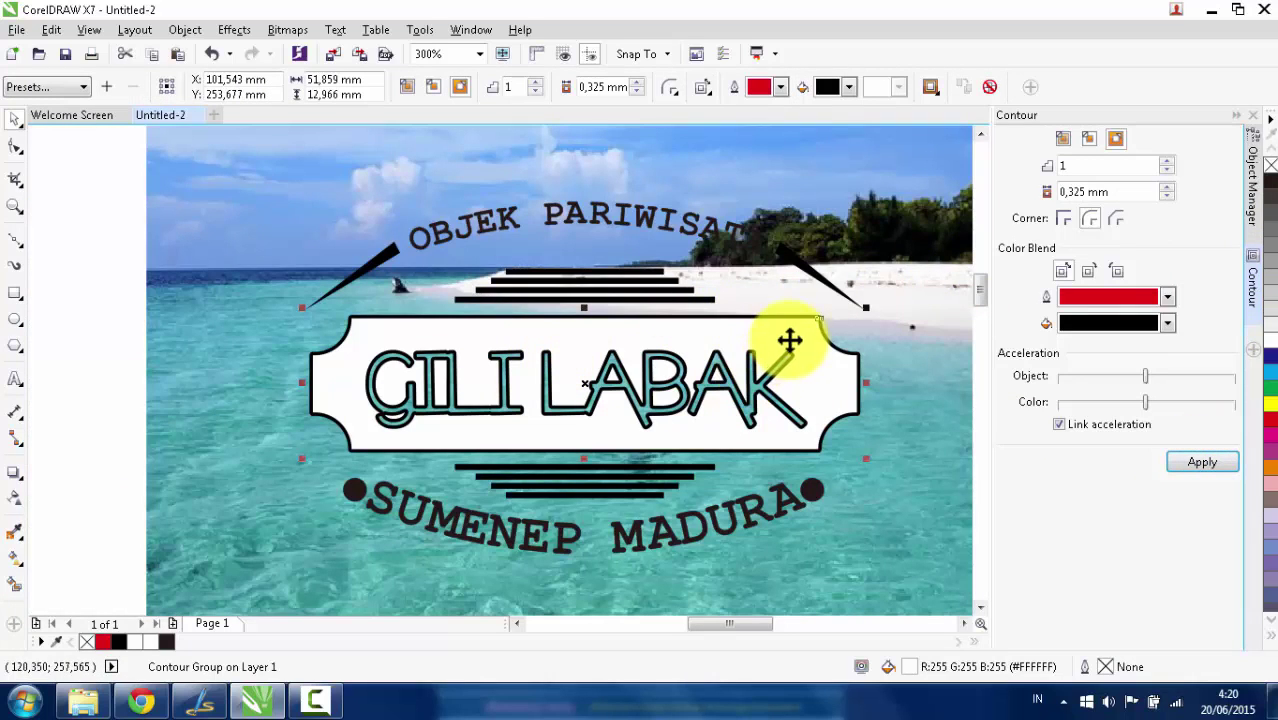
scroll(794, 337, "up", 1)
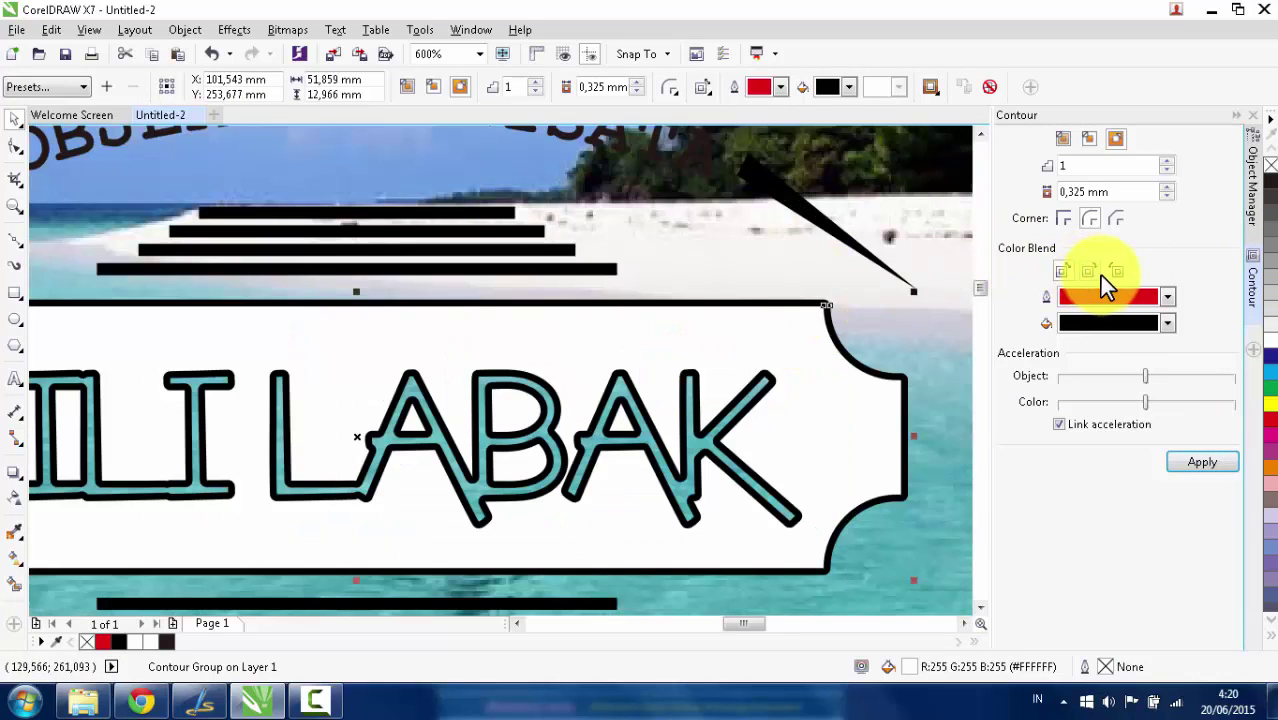
left_click(1190, 458)
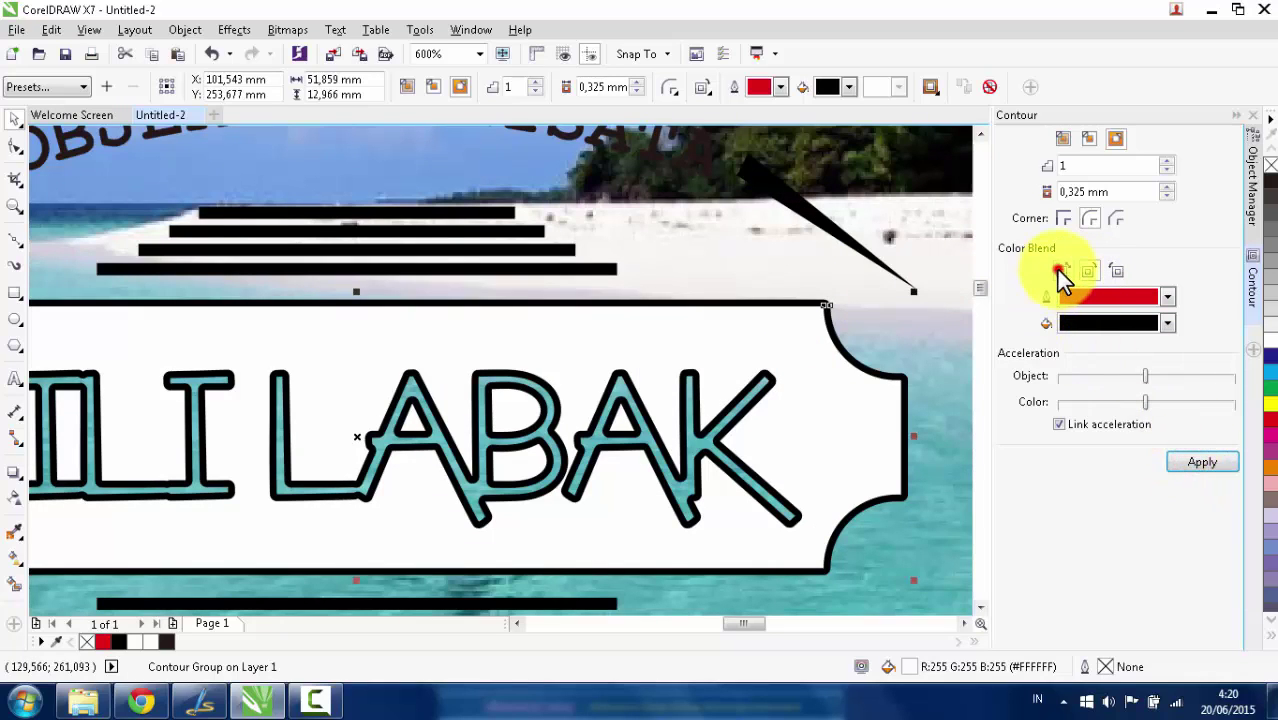
left_click(1198, 456)
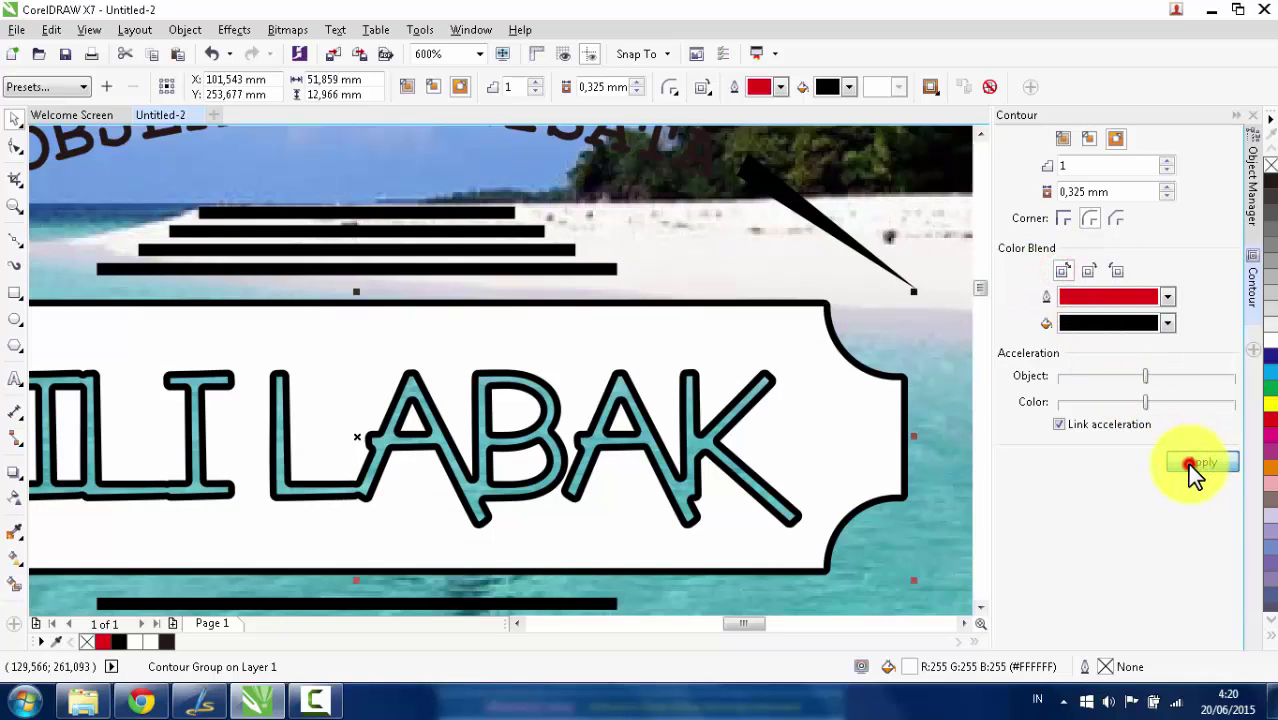
scroll(744, 360, "down", 2)
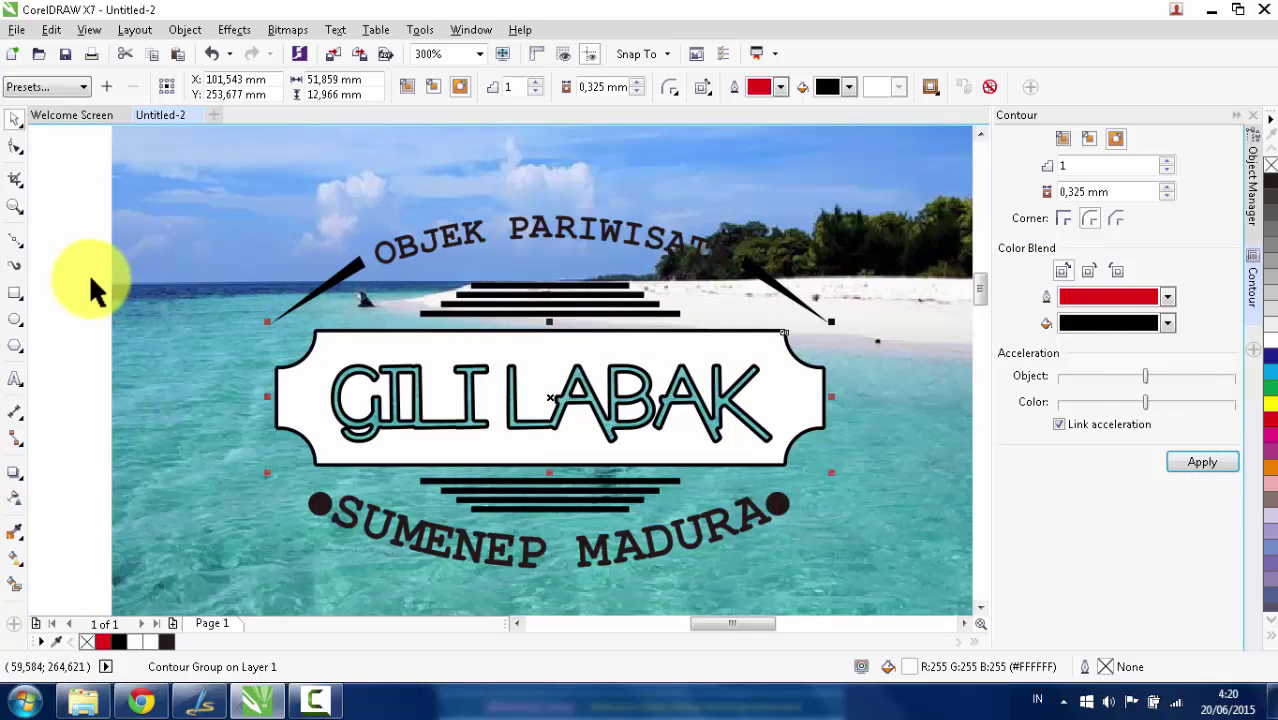
Try increasing the plate's contour offset to 1,325 mm, and undo the change.
left_click(1169, 188)
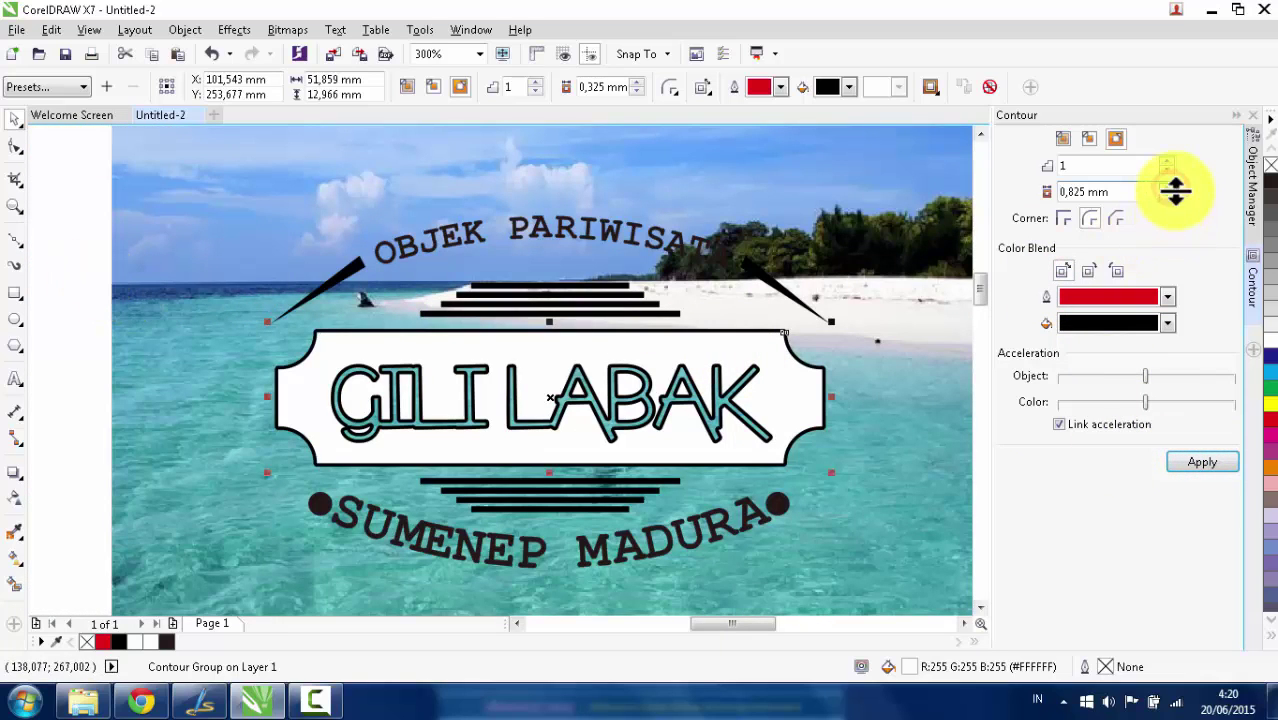
left_click(1202, 462)
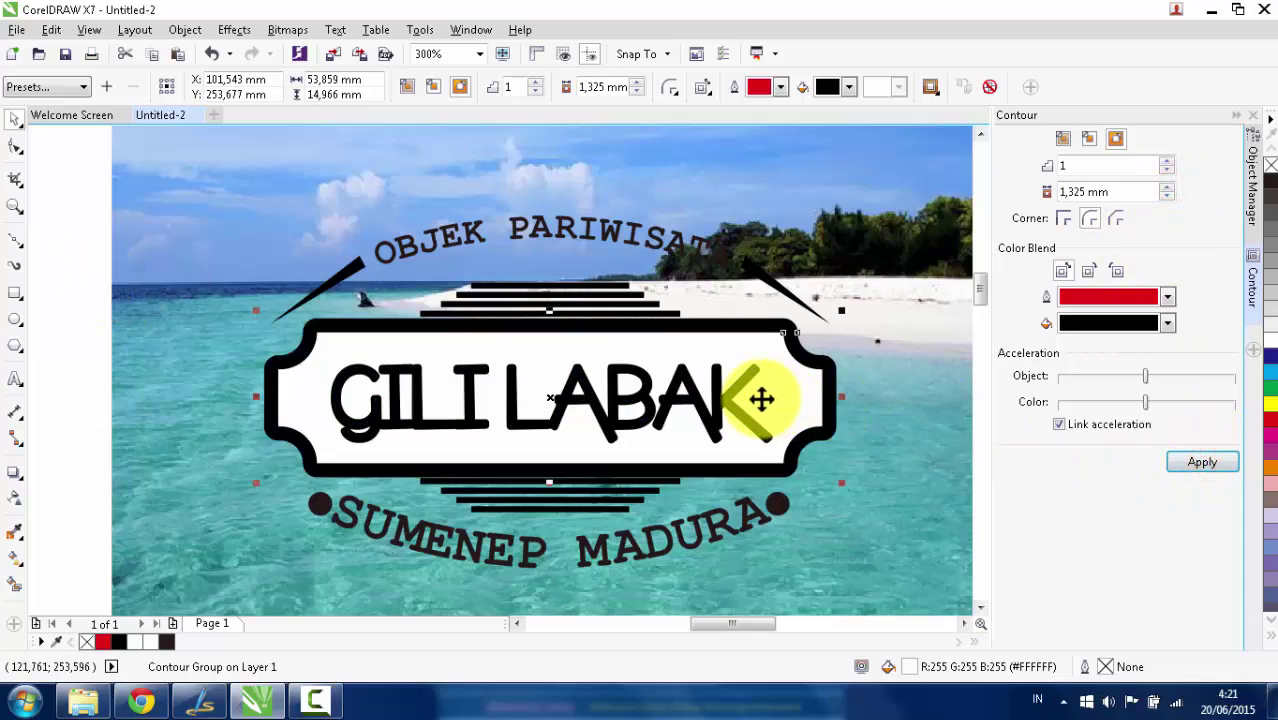
scroll(747, 394, "down", 1)
scroll(721, 390, "up", 1)
scroll(721, 390, "down", 1)
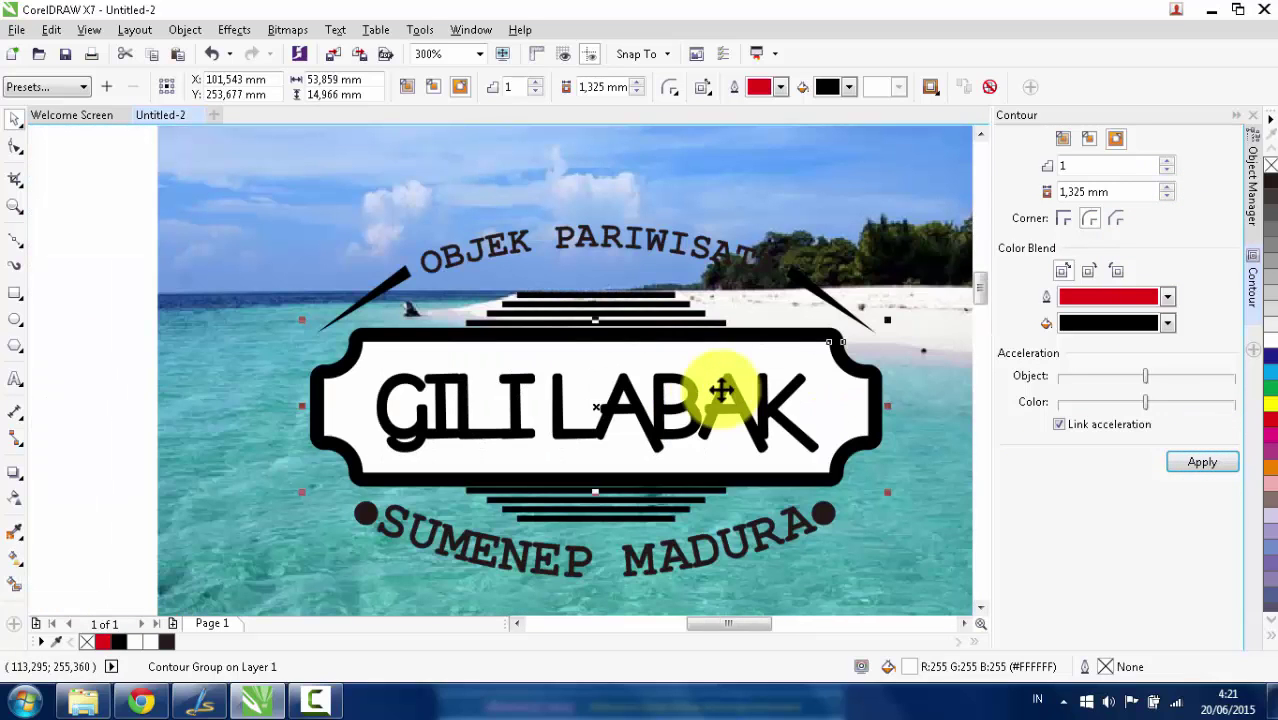
key("ctrl+z")
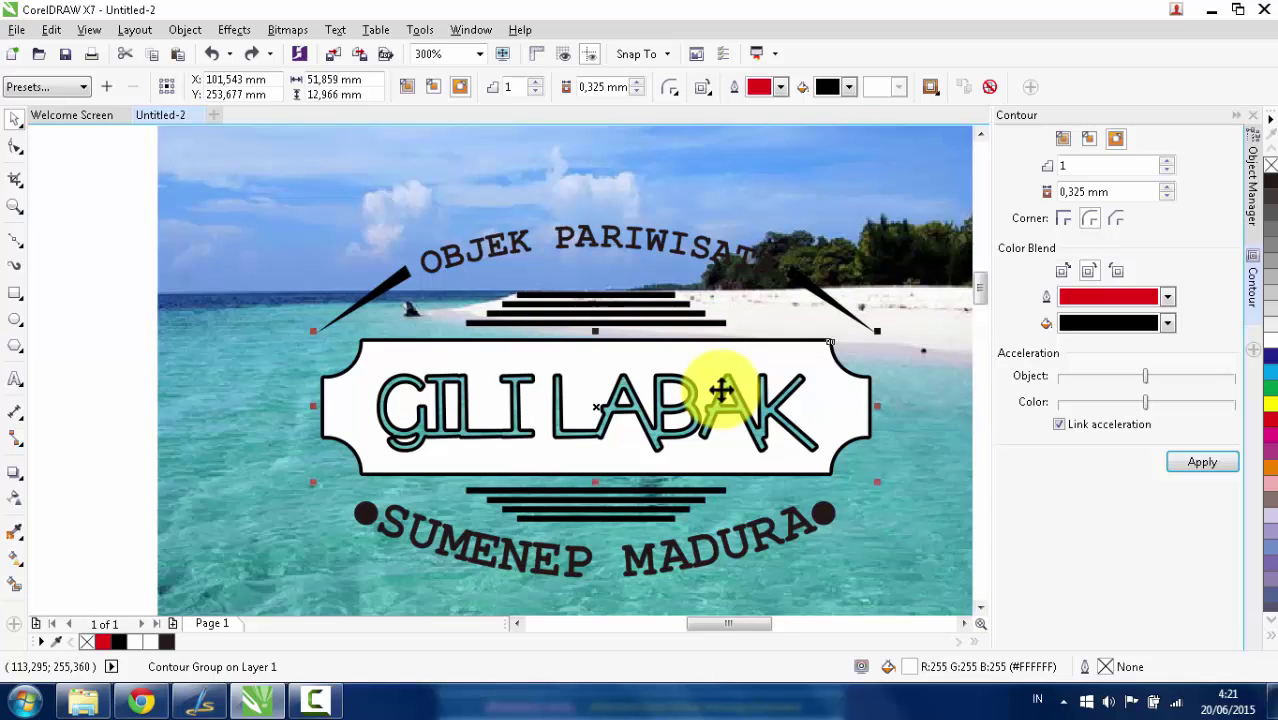
Try deleting the contoured plate, and undo the deletion and the contour so only the white cut-out plate is left.
key("Delete")
key("ctrl+z")
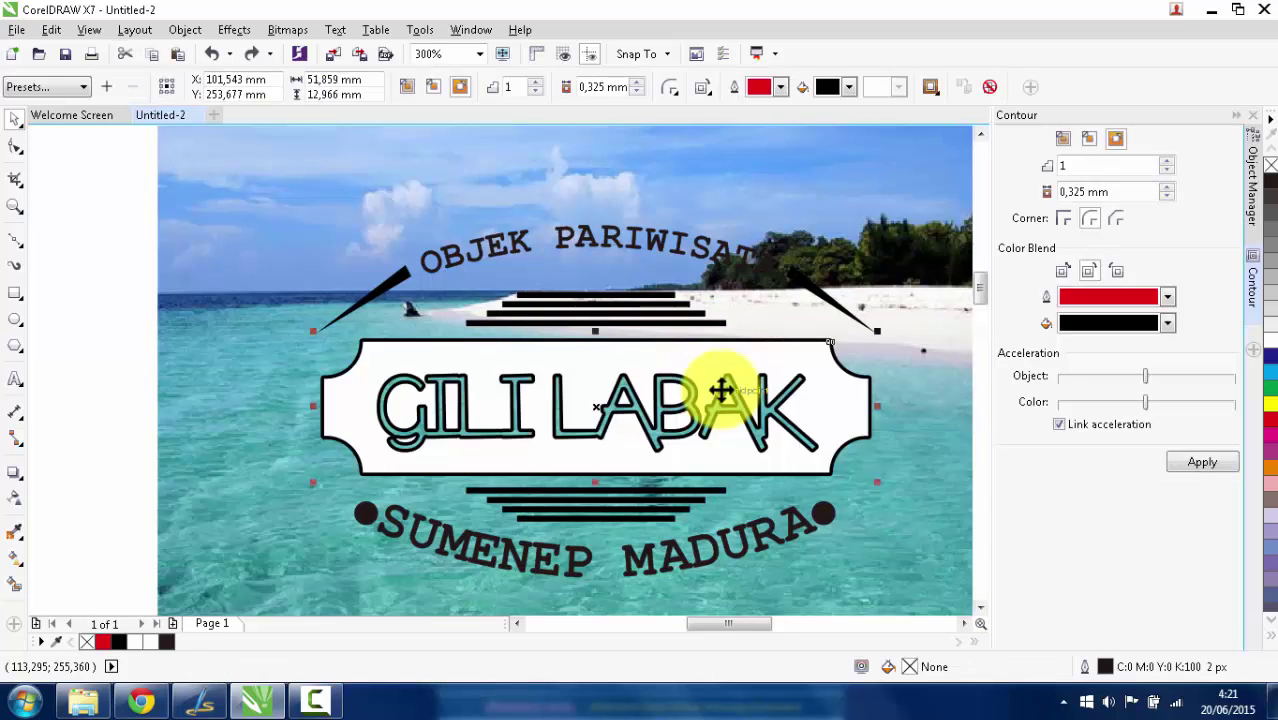
key("ctrl+z")
left_click(108, 286)
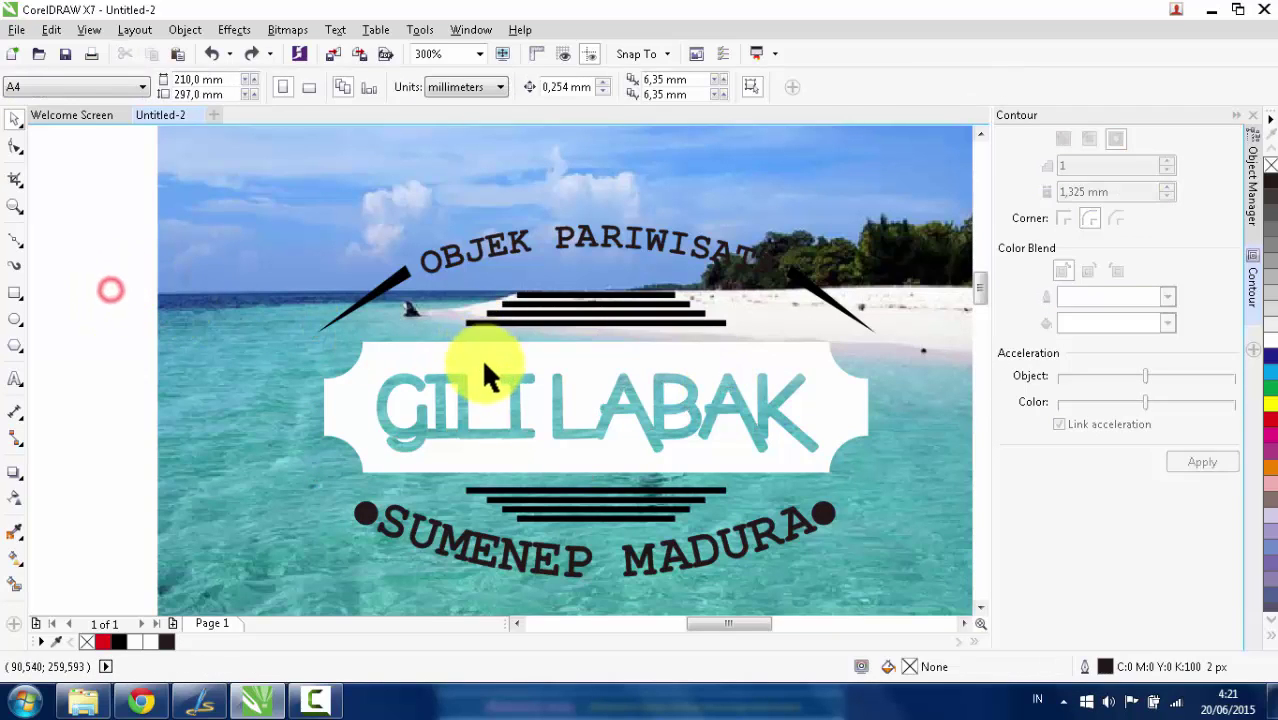
left_click(483, 365)
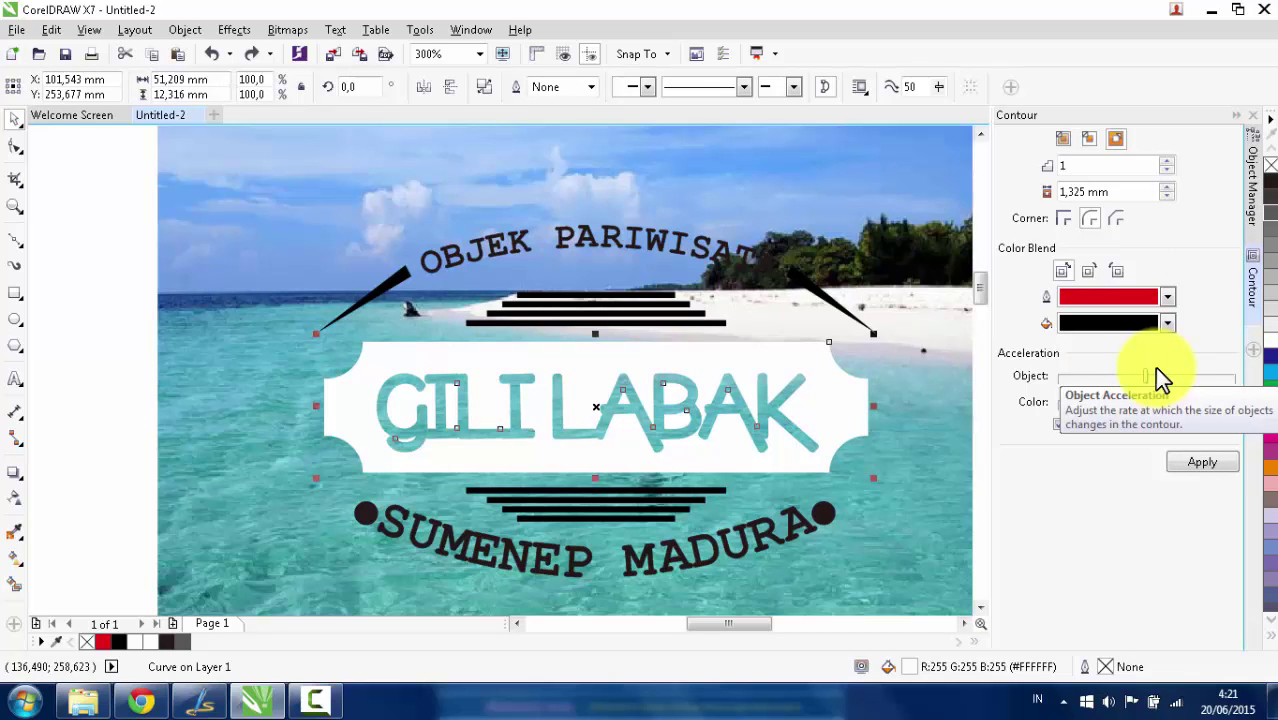
scroll(613, 371, "down", 3)
scroll(677, 373, "up", 2)
scroll(677, 373, "up", 1)
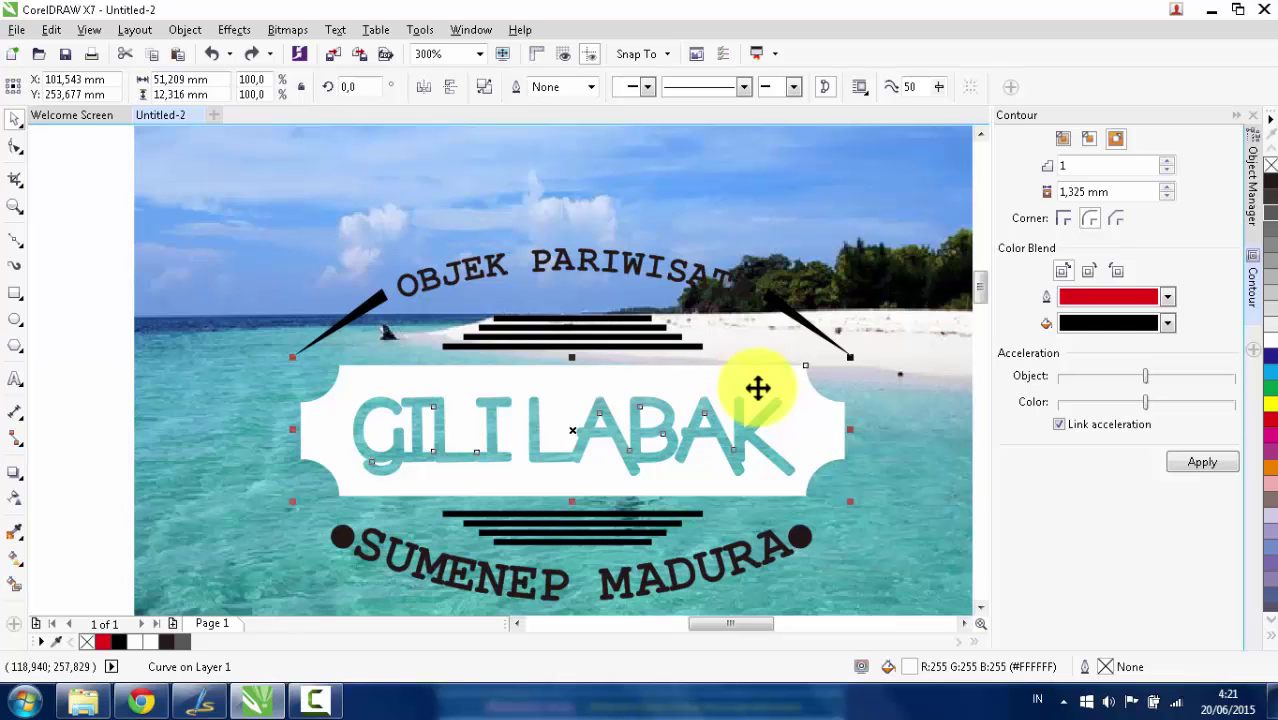
scroll(725, 397, "down", 1)
left_click(282, 364)
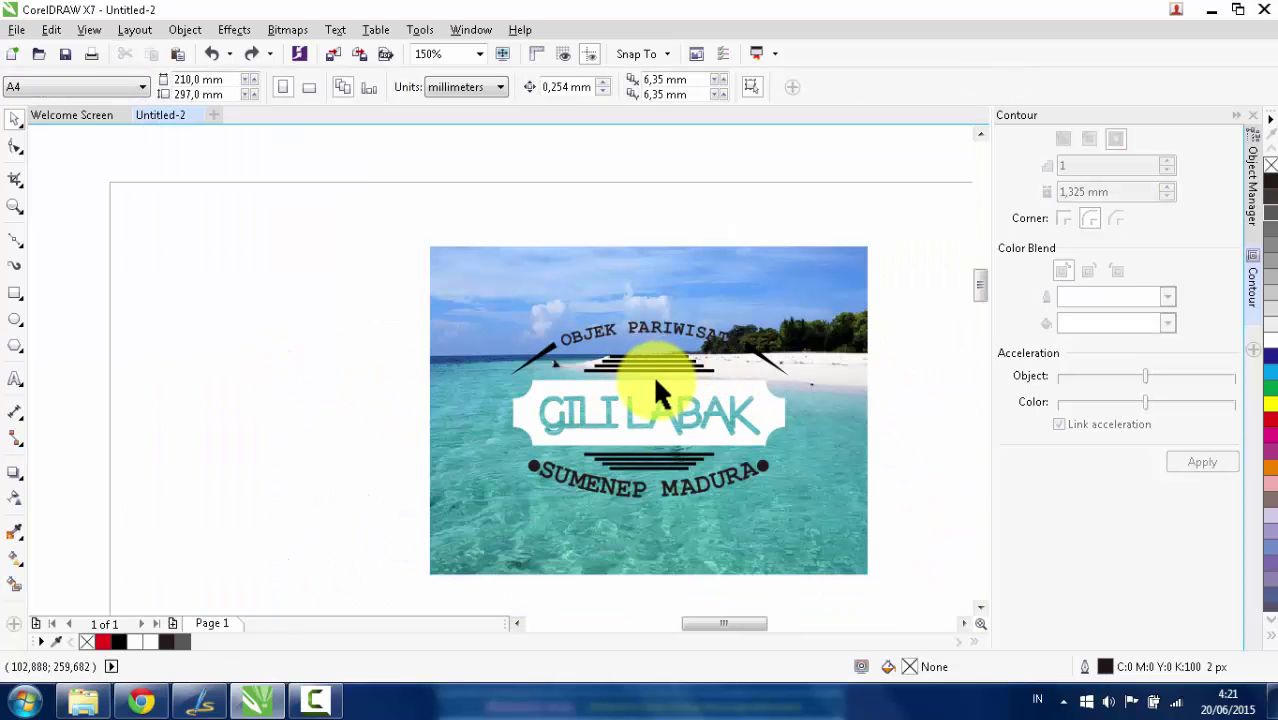
Sample the plate's white with the Color Eyedropper and fill the two lower bars above the plate with it.
scroll(656, 382, "up", 1)
scroll(616, 374, "up", 1)
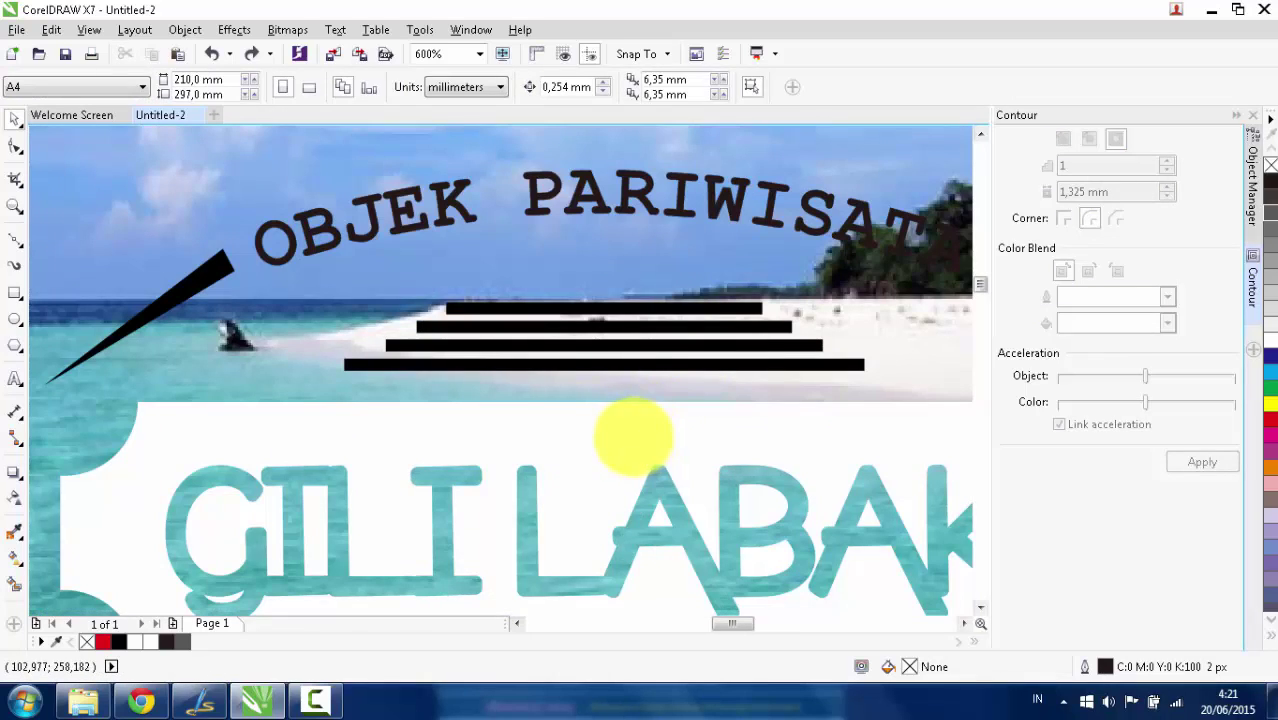
key("i")
left_click(633, 437)
scroll(611, 414, "up", 2)
left_click(614, 438)
left_click(614, 351)
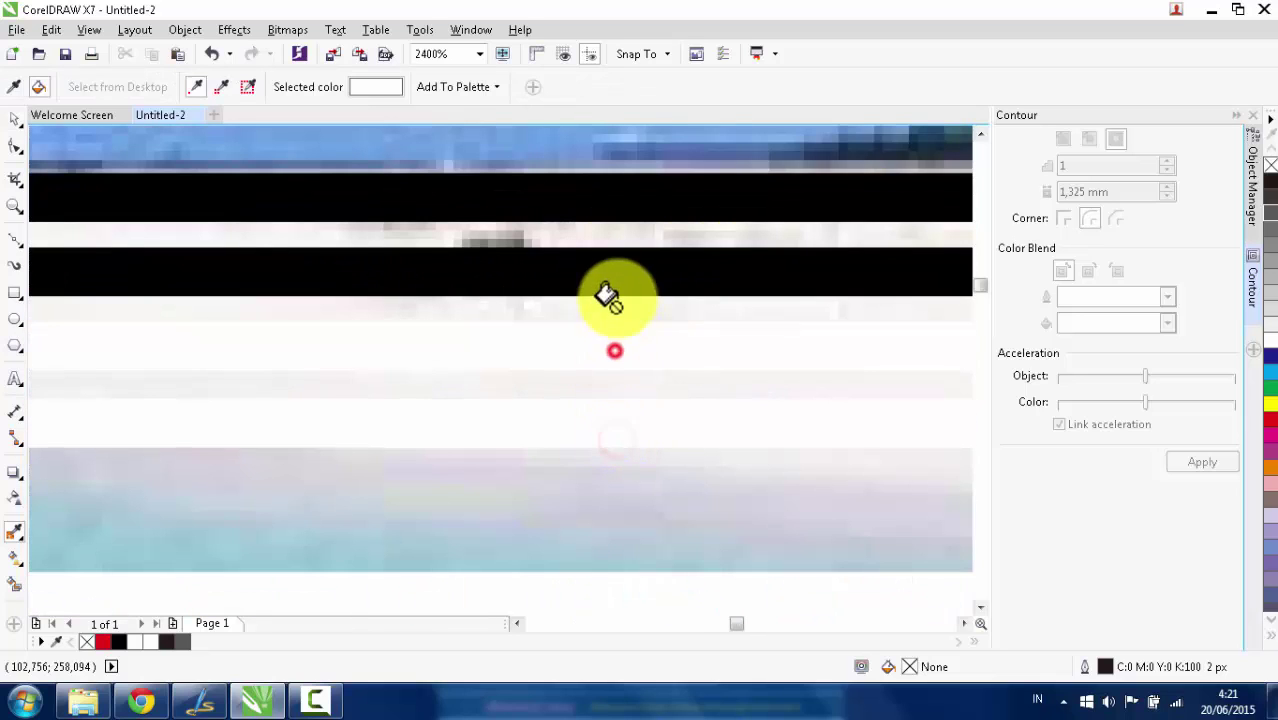
left_click(620, 188)
scroll(594, 262, "down", 2)
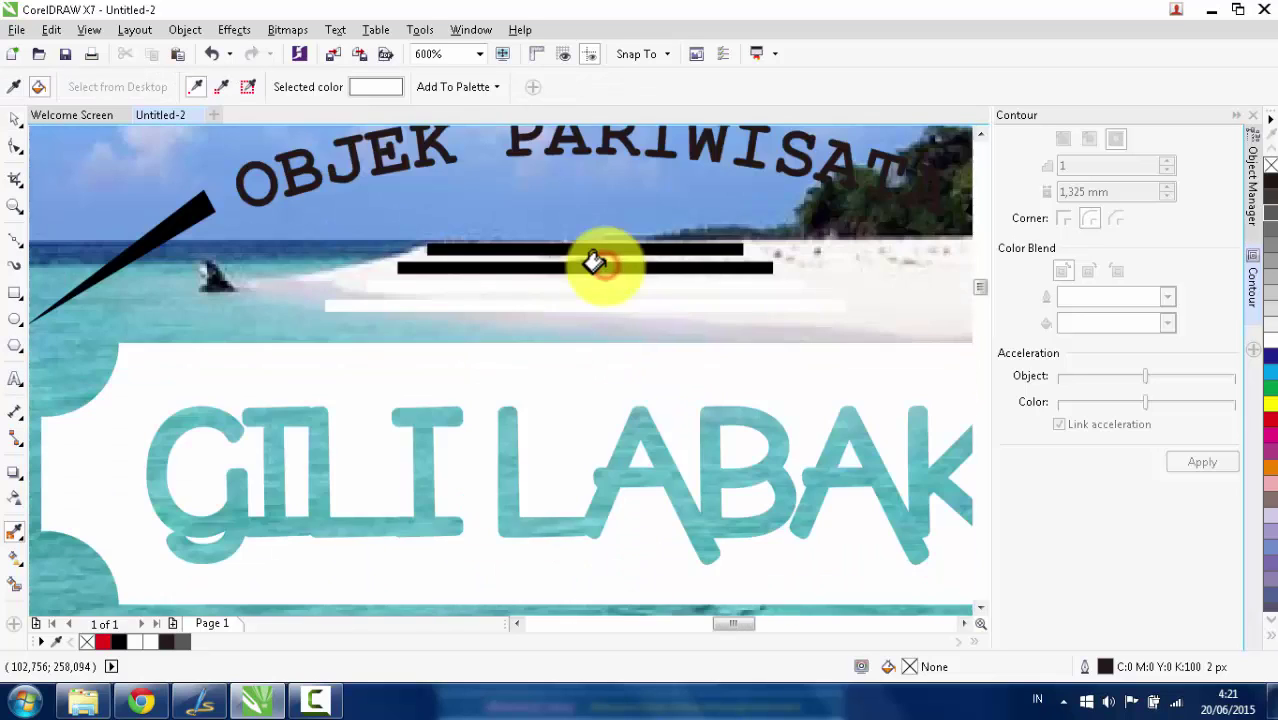
scroll(590, 245, "up", 1)
scroll(522, 300, "down", 2)
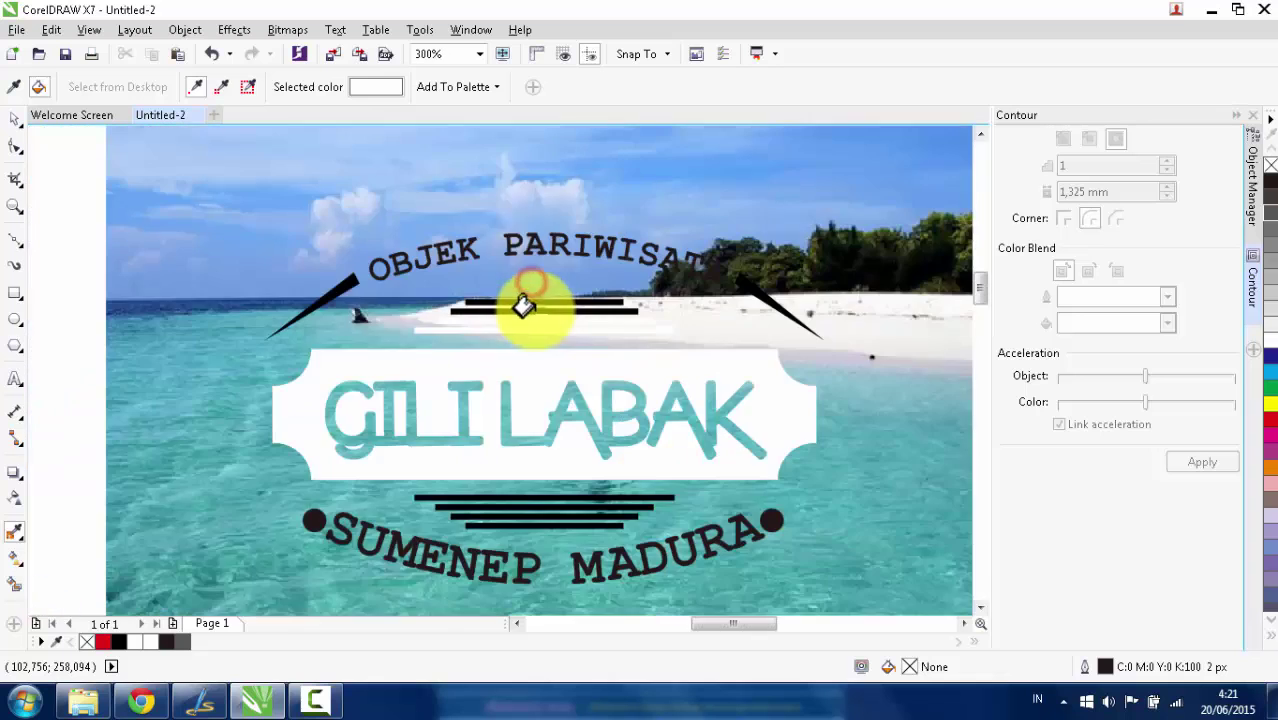
scroll(524, 305, "up", 2)
scroll(522, 266, "down", 3)
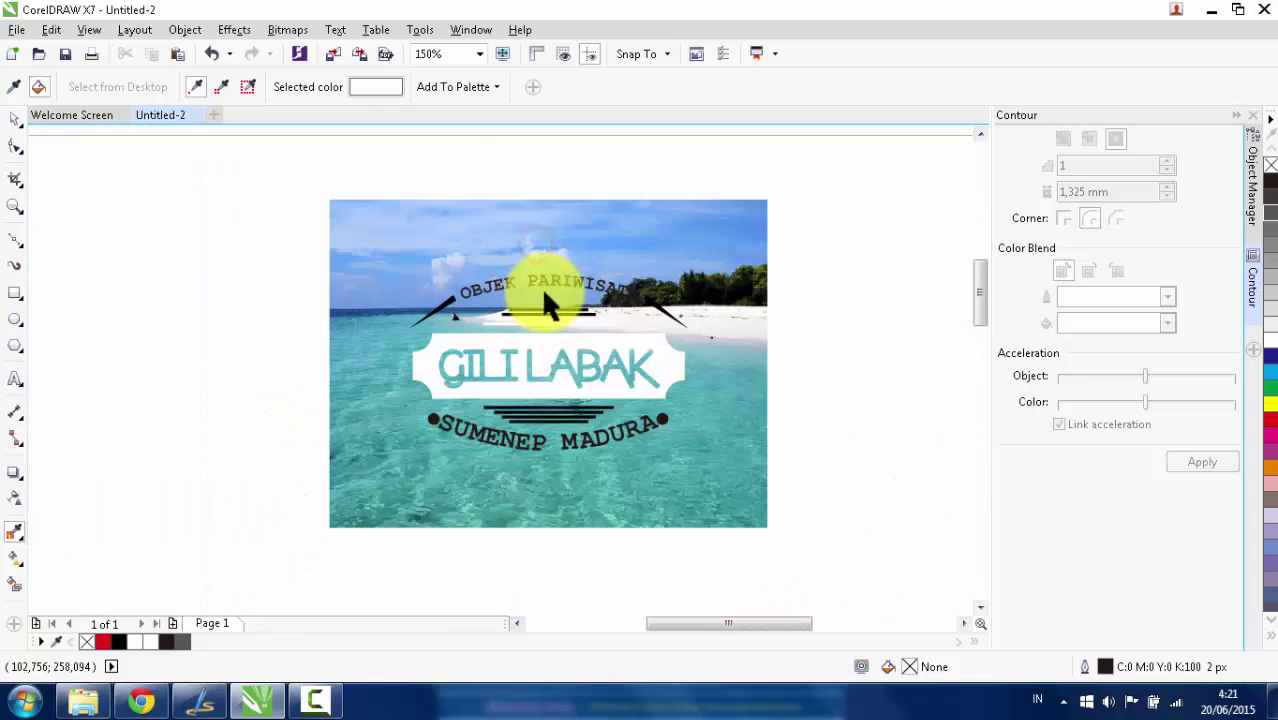
Fill the topmost bar above the plate with white.
key("space")
left_click(562, 288)
left_click(565, 313)
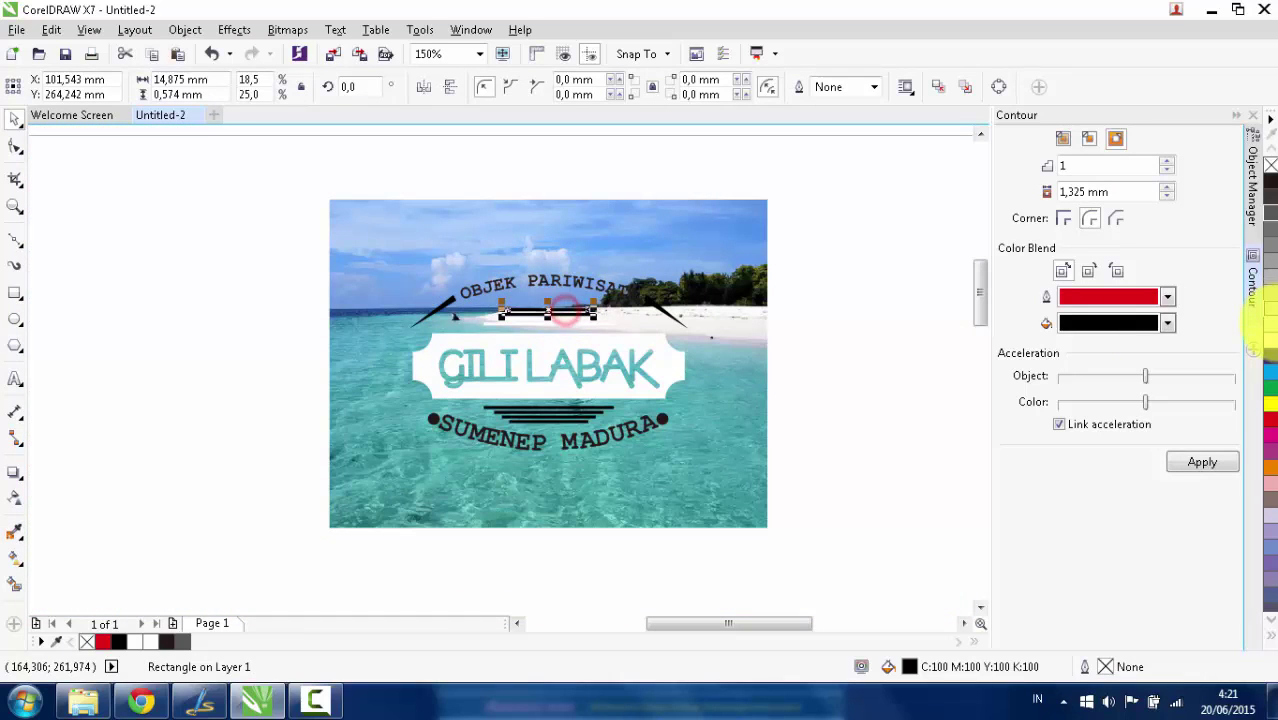
scroll(622, 357, "up", 2)
scroll(647, 365, "up", 1)
key("space")
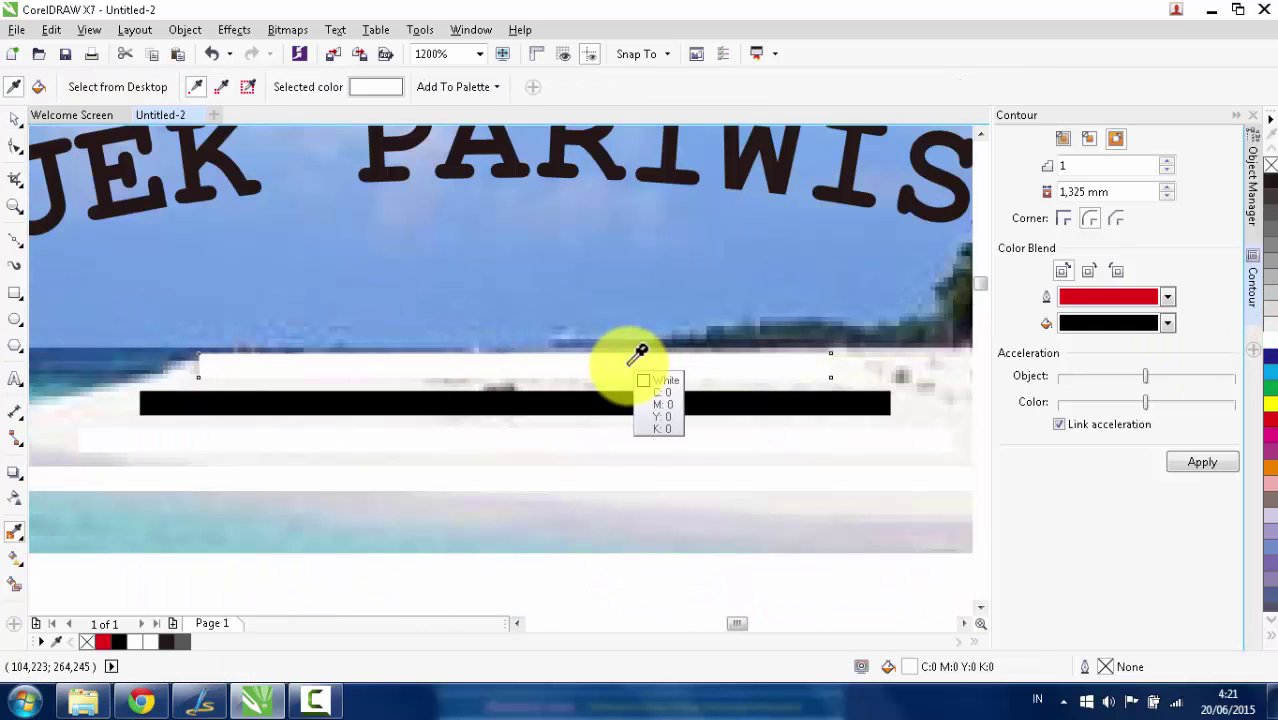
left_click(629, 362)
left_click(605, 400)
Recolor the curved OBJEK PARIWISATA text white.
key("space")
left_click(357, 398)
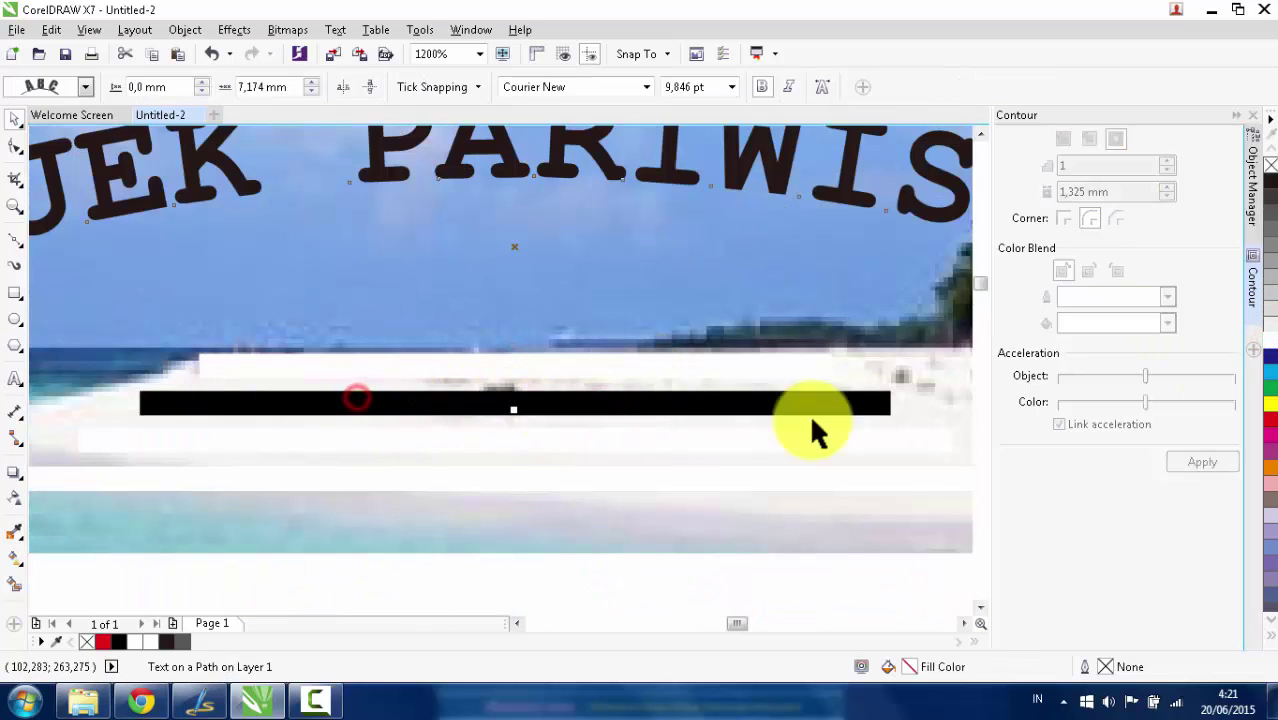
left_click(1270, 325)
scroll(630, 380, "down", 1)
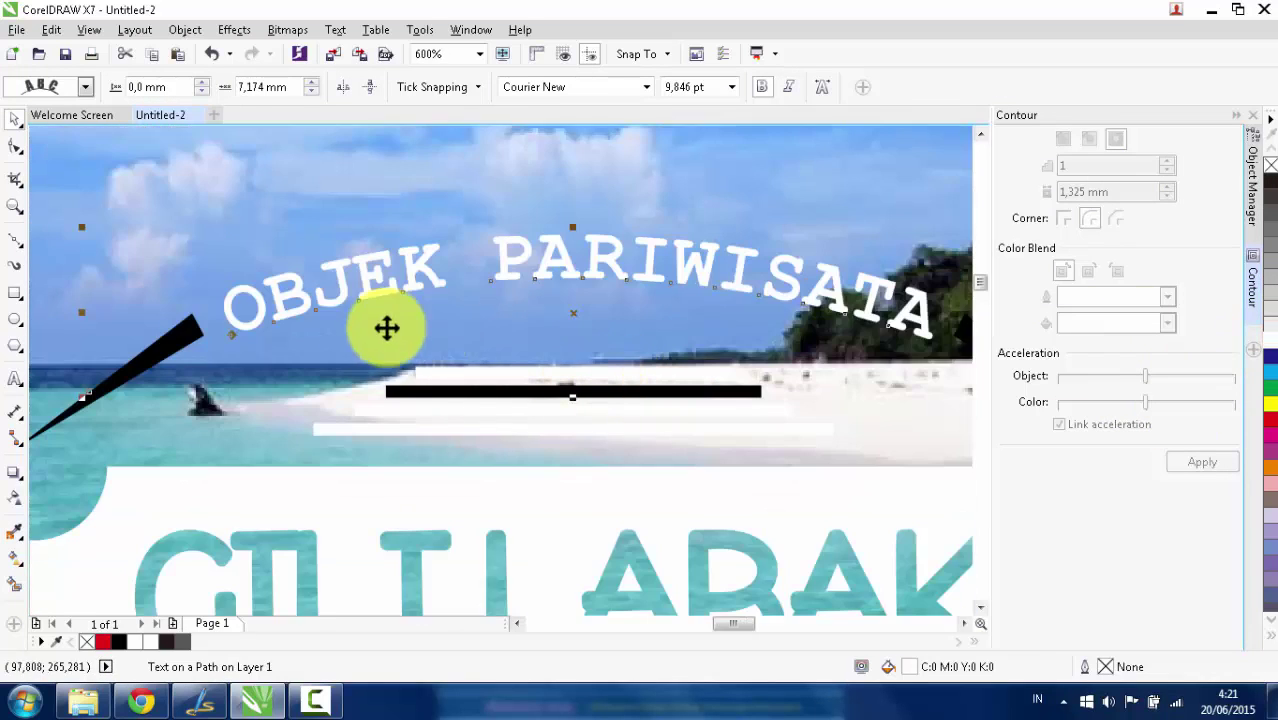
Fill the remaining black bar above the plate with white.
left_click(333, 349)
left_click(384, 386)
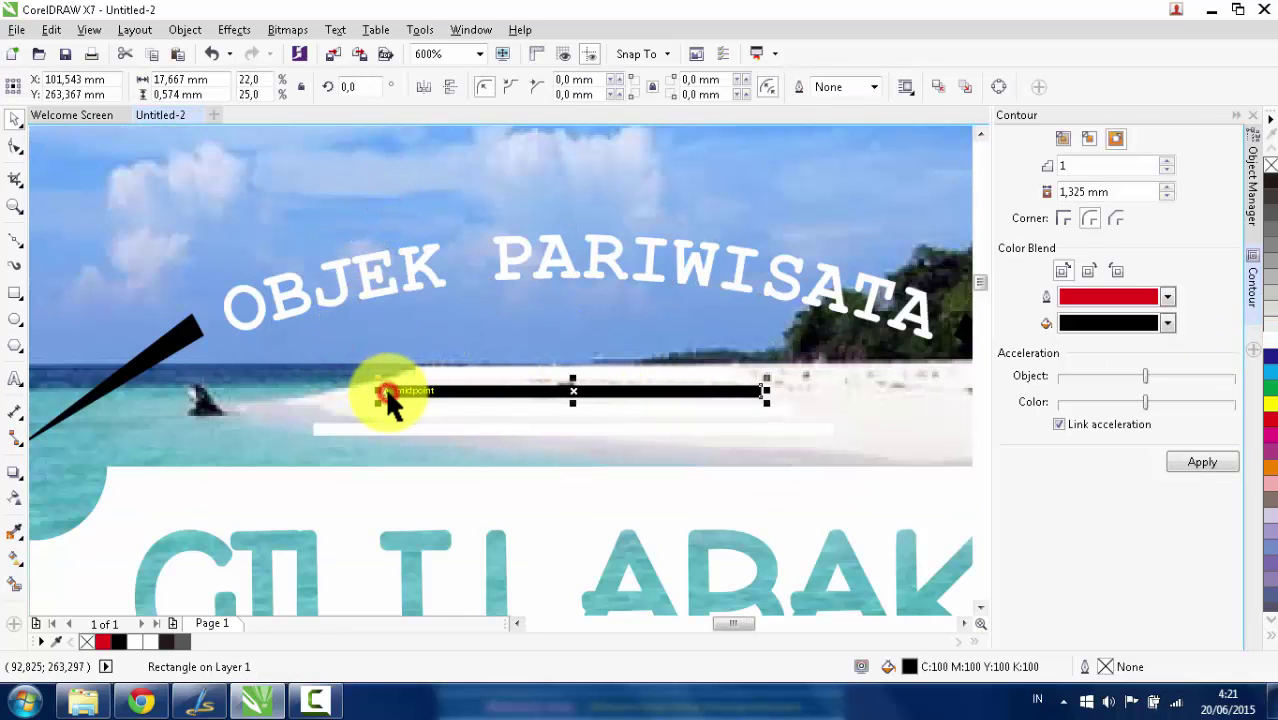
left_click(1270, 325)
scroll(732, 329, "down", 2)
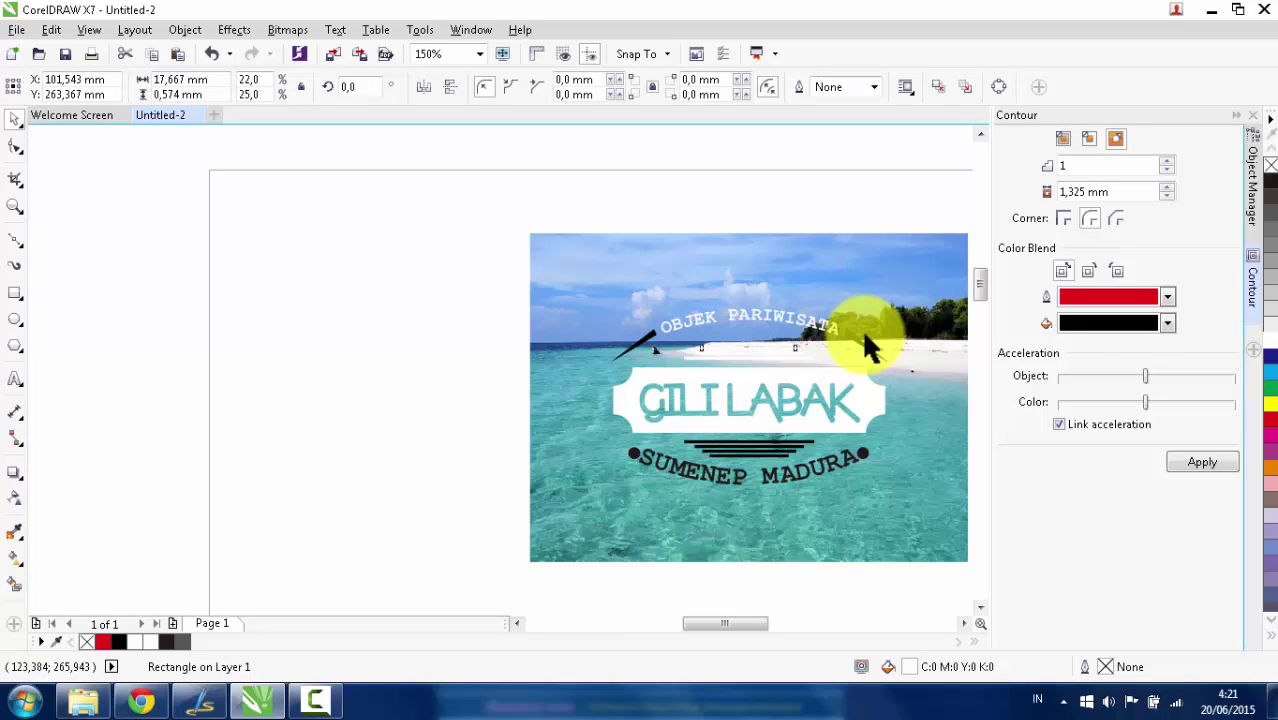
Sample the plate's white and fill both slanted wedges beside the OBJEK PARIWISATA text with it.
scroll(856, 334, "up", 1)
left_click(855, 345)
key("i")
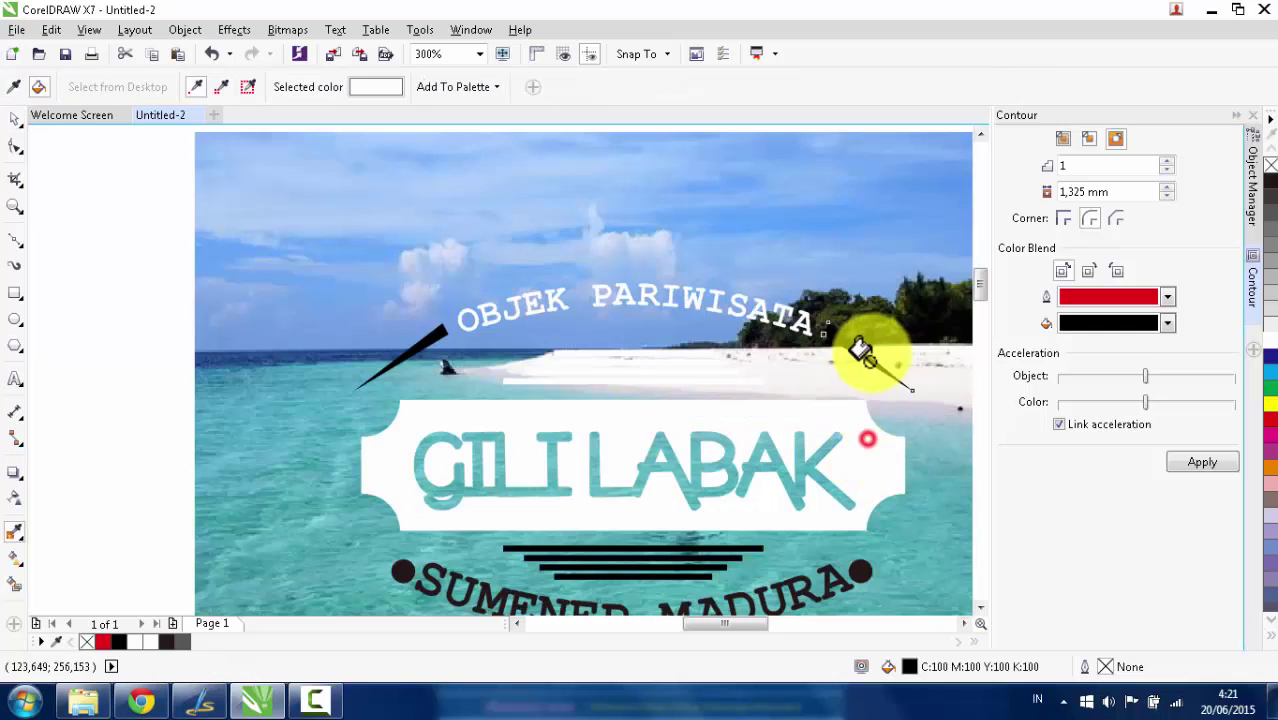
scroll(856, 351, "up", 1)
left_click(793, 331)
scroll(793, 331, "down", 3)
scroll(600, 326, "up", 3)
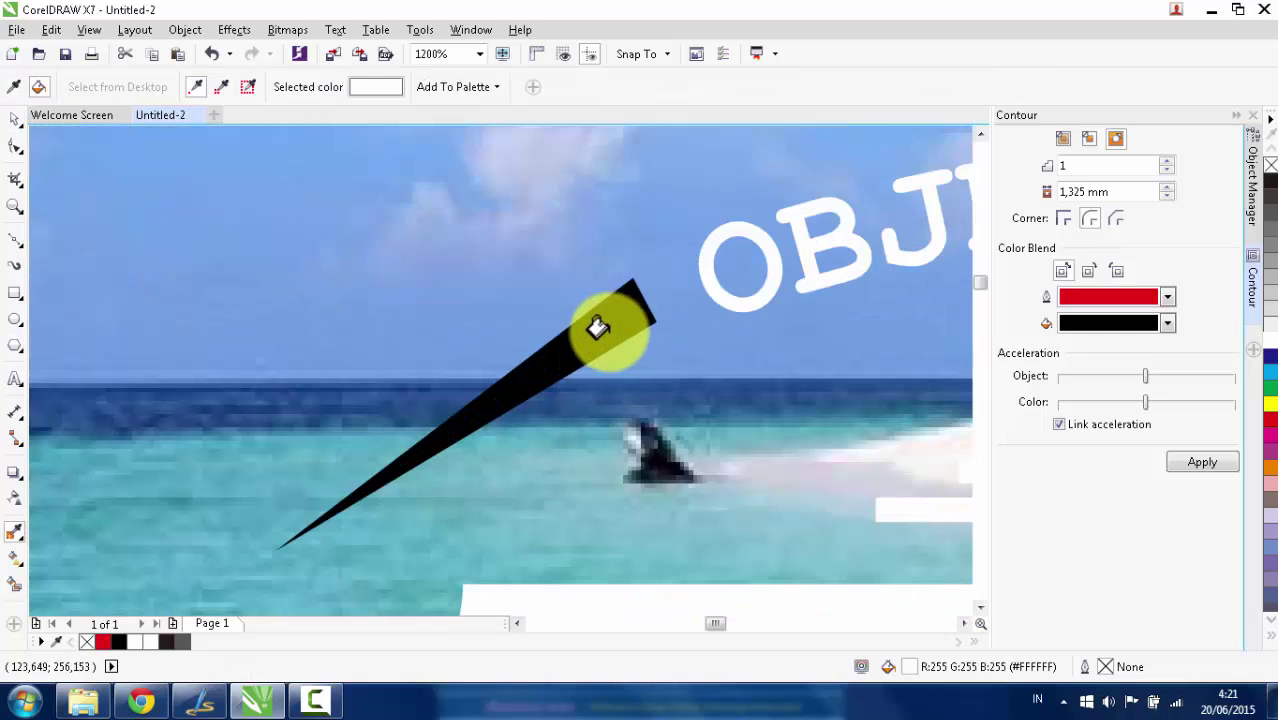
scroll(602, 325, "down", 3)
Fill the four bars below the plate with the sampled white.
scroll(680, 420, "up", 2)
scroll(711, 455, "up", 1)
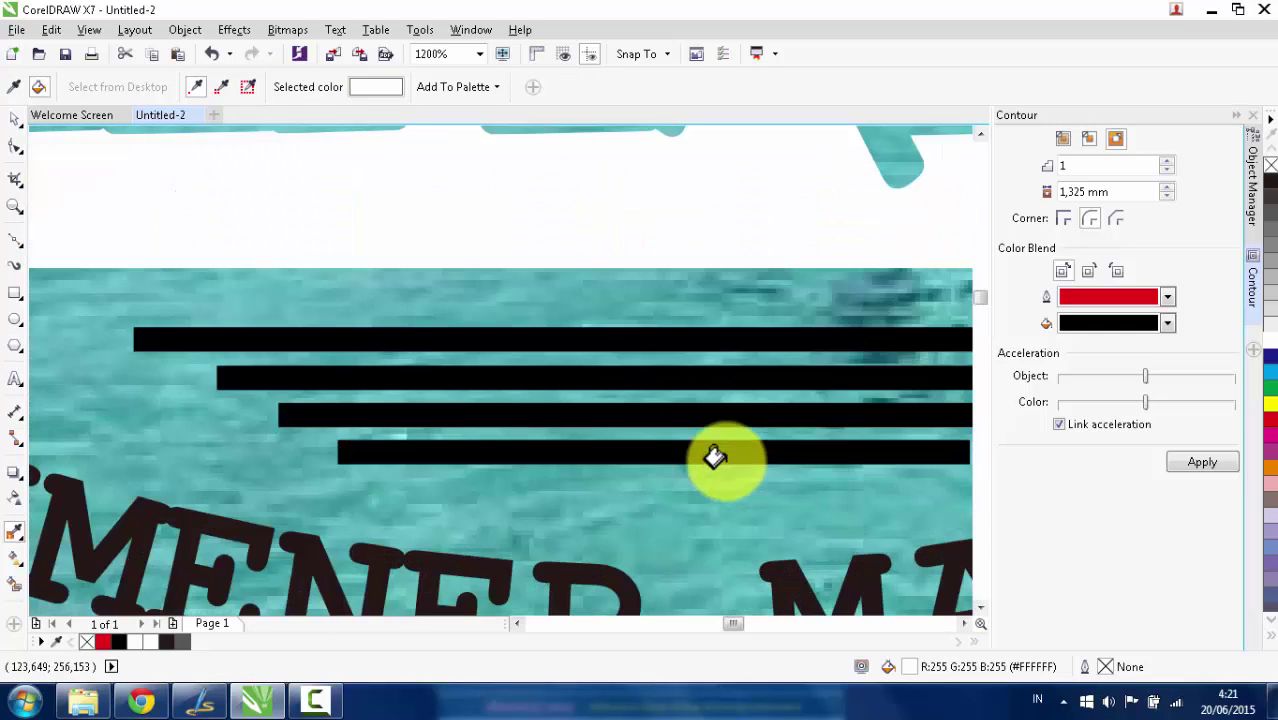
left_click(726, 455)
left_click(728, 419)
left_click(729, 381)
left_click(719, 344)
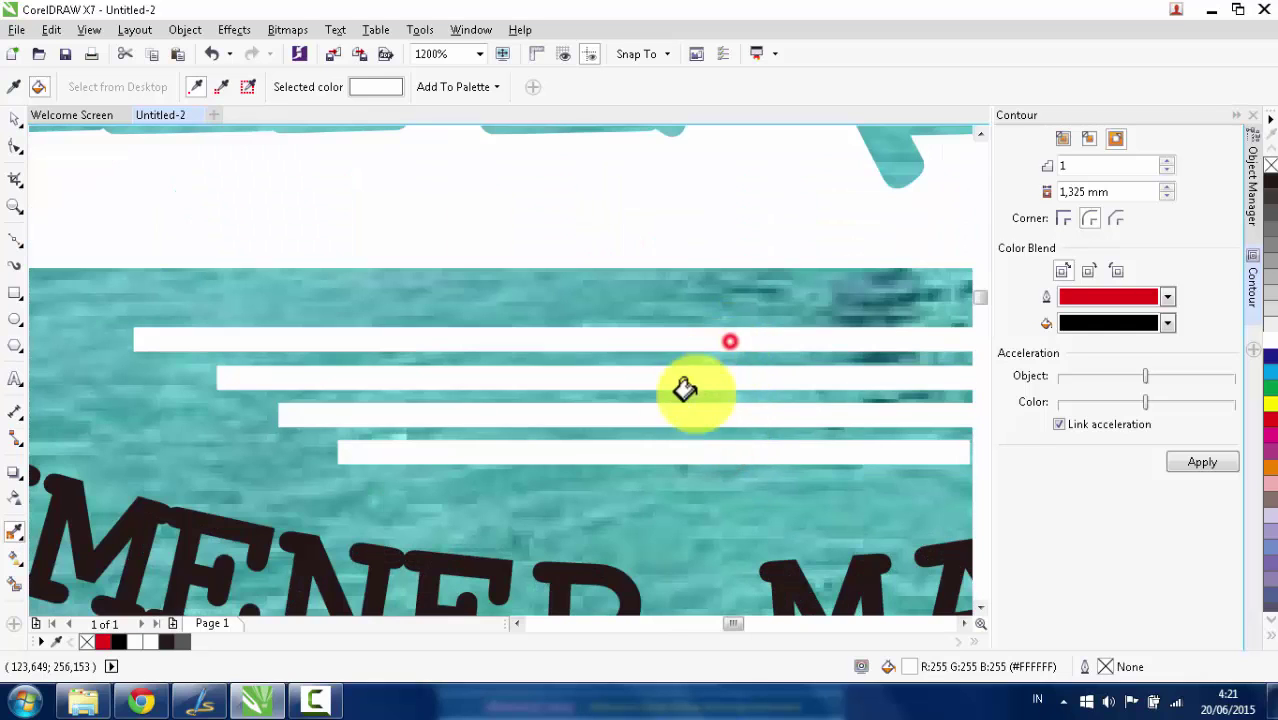
Fill the dot before SUMENEP MADURA with the sampled white and recolor the curved text white.
scroll(600, 395, "down", 4)
scroll(456, 408, "up", 4)
left_click(343, 381)
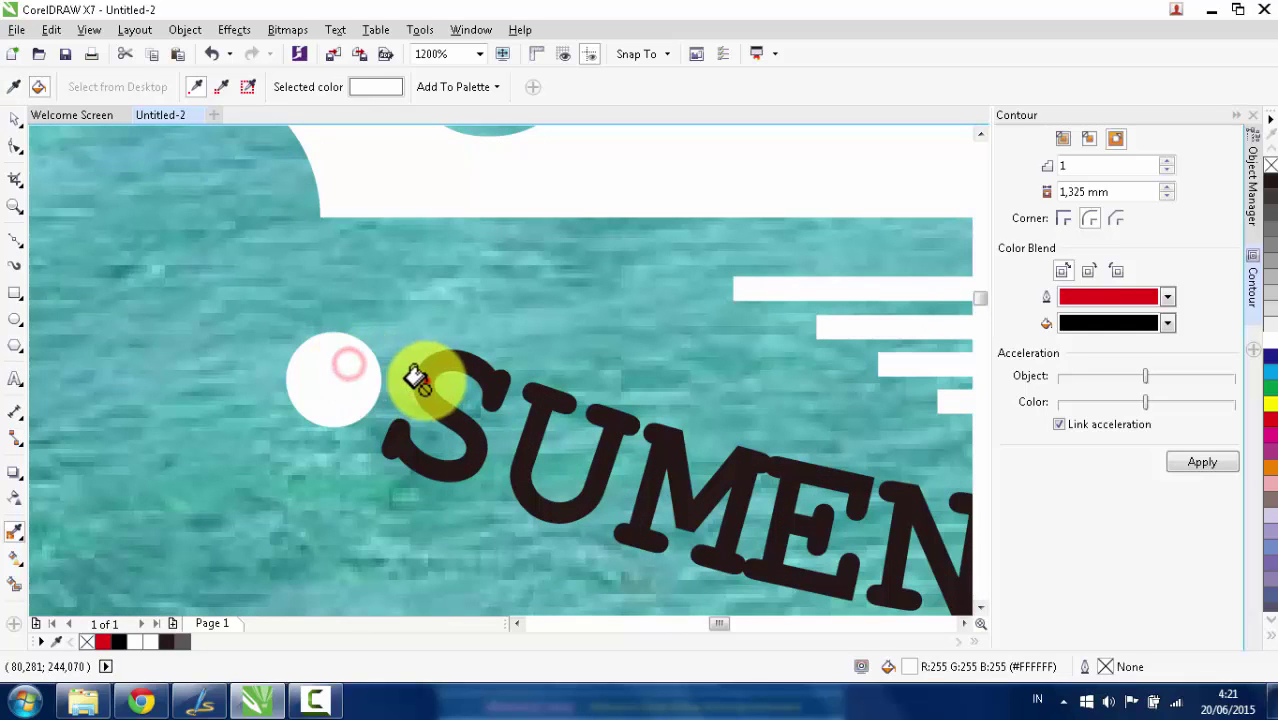
left_click(422, 382)
left_click(1270, 356)
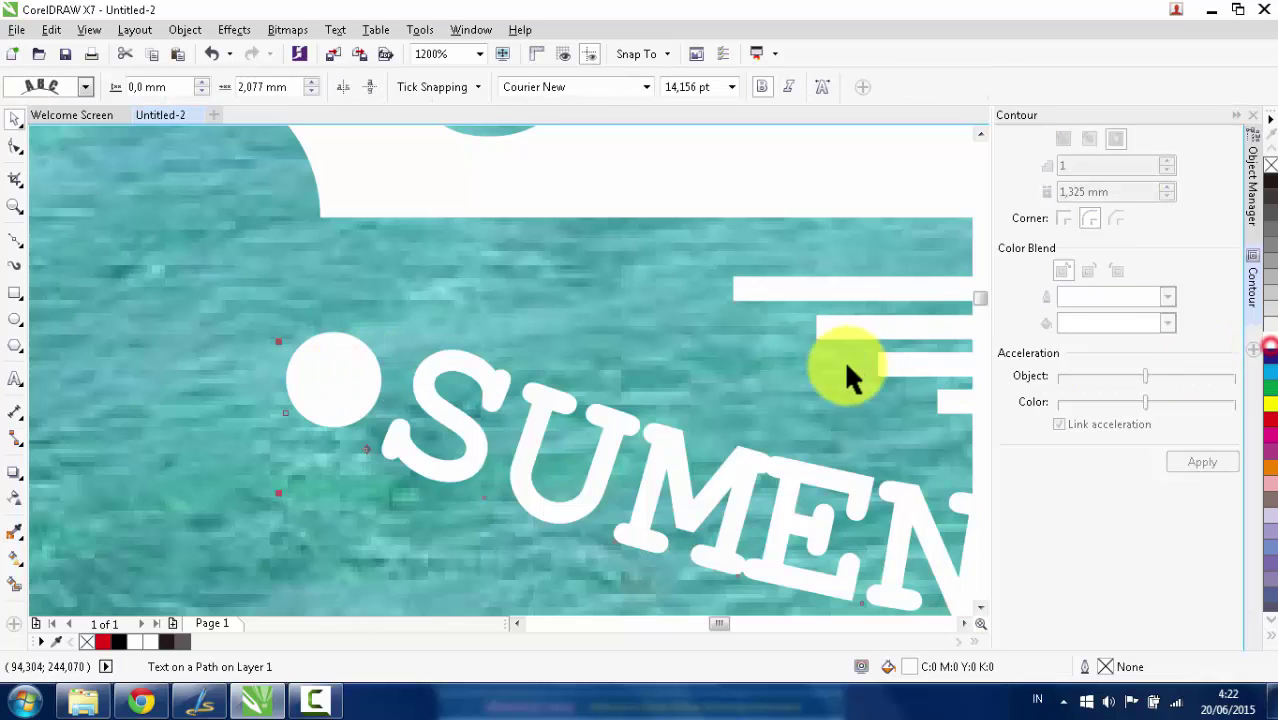
Sample the plate's white and fill the dot after the SUMENEP MADURA text with it.
scroll(709, 369, "down", 5)
scroll(899, 372, "up", 4)
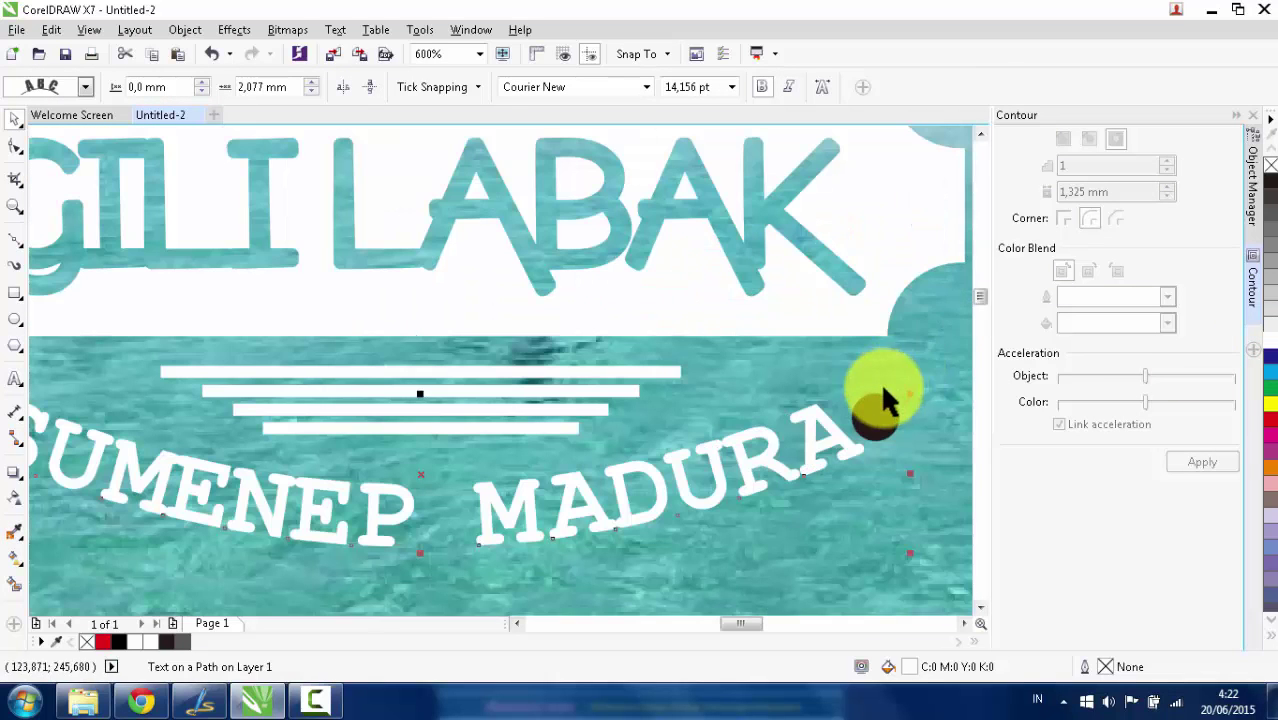
key("i")
left_click(870, 308)
left_click(868, 413)
scroll(716, 360, "down", 4)
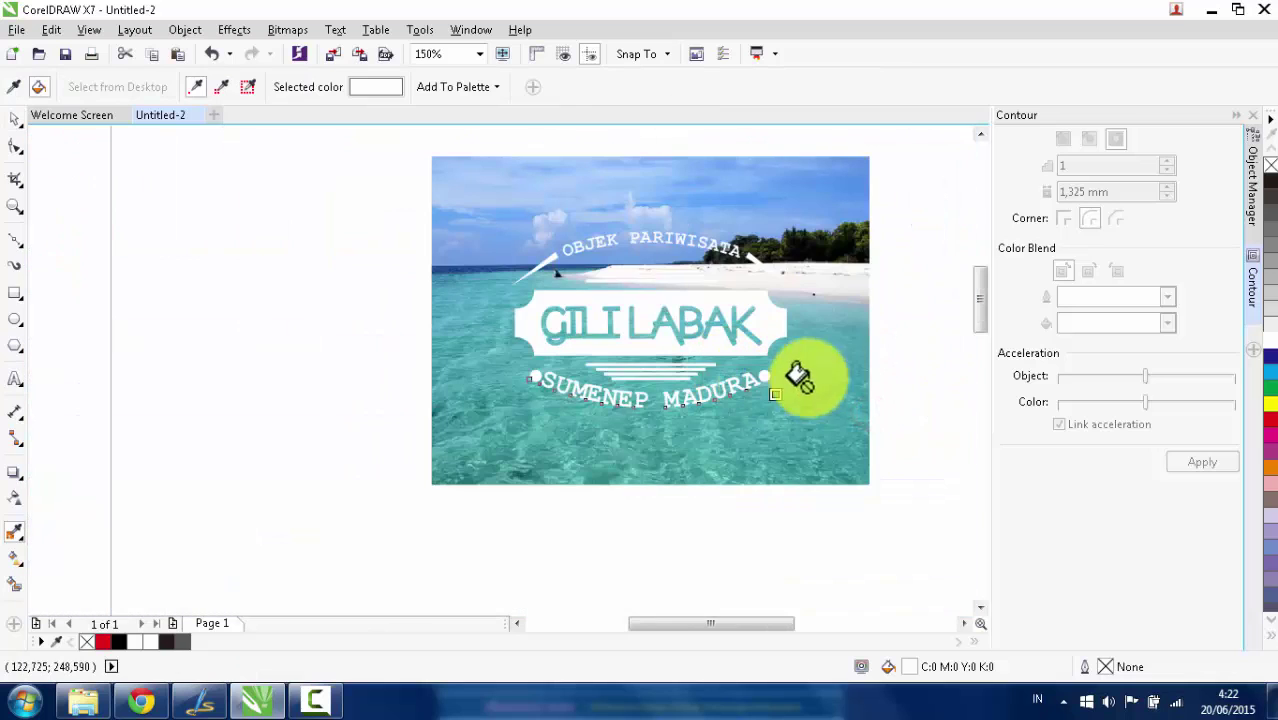
Select all label objects without the photo and scale them down about their center to about 38,2 x 24 mm.
key("space")
left_click(912, 325)
left_click_drag(600, 320, 460, 173)
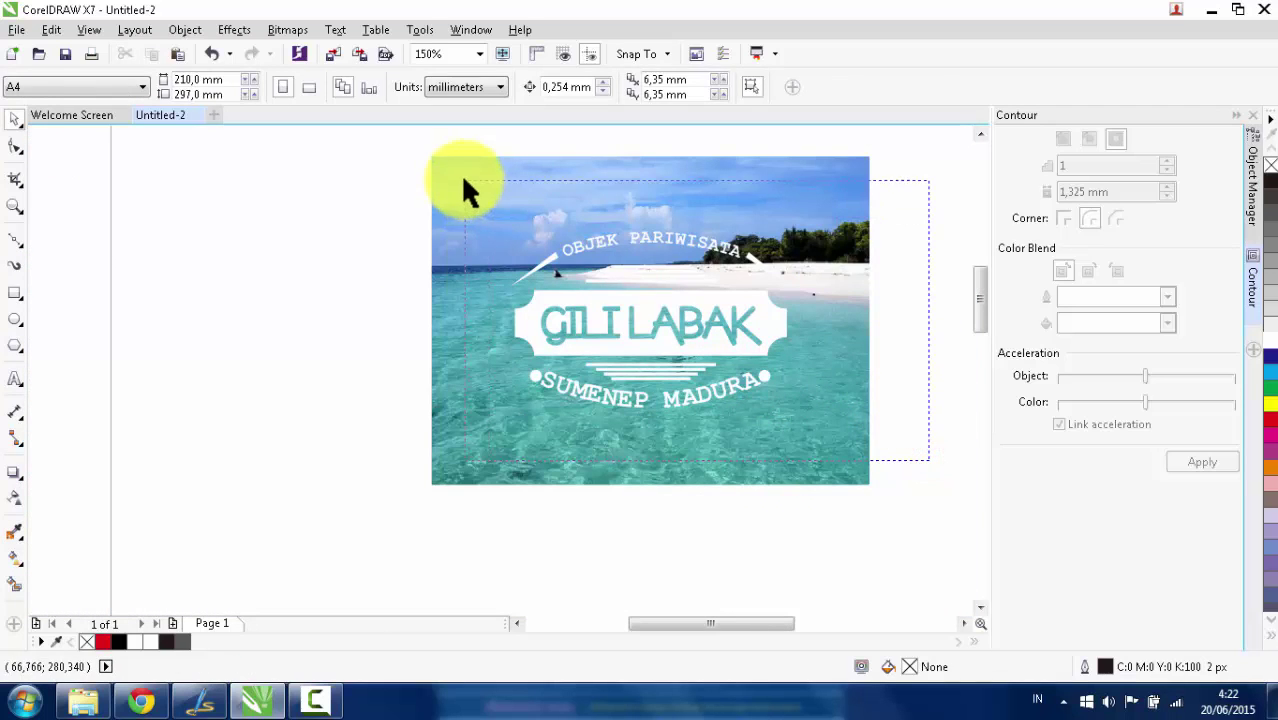
scroll(729, 223, "up", 2)
scroll(755, 235, "down", 2)
scroll(757, 243, "up", 2)
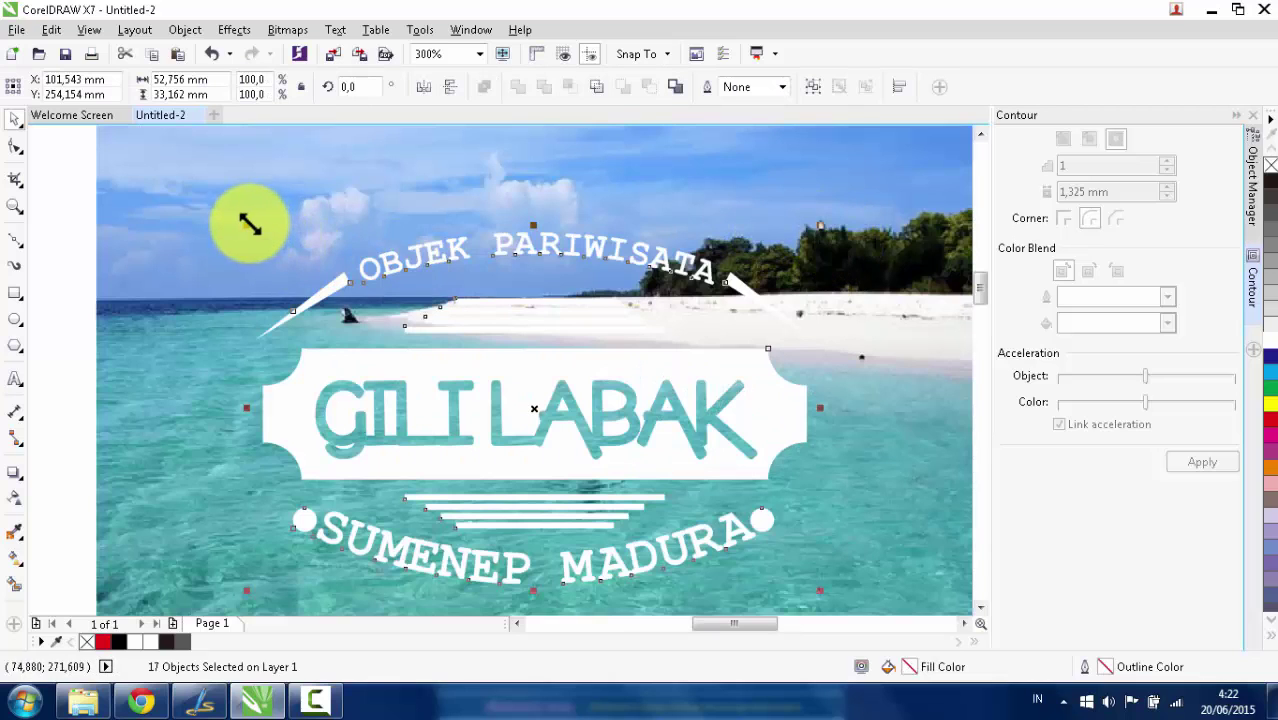
left_click_drag(247, 225, 407, 302)
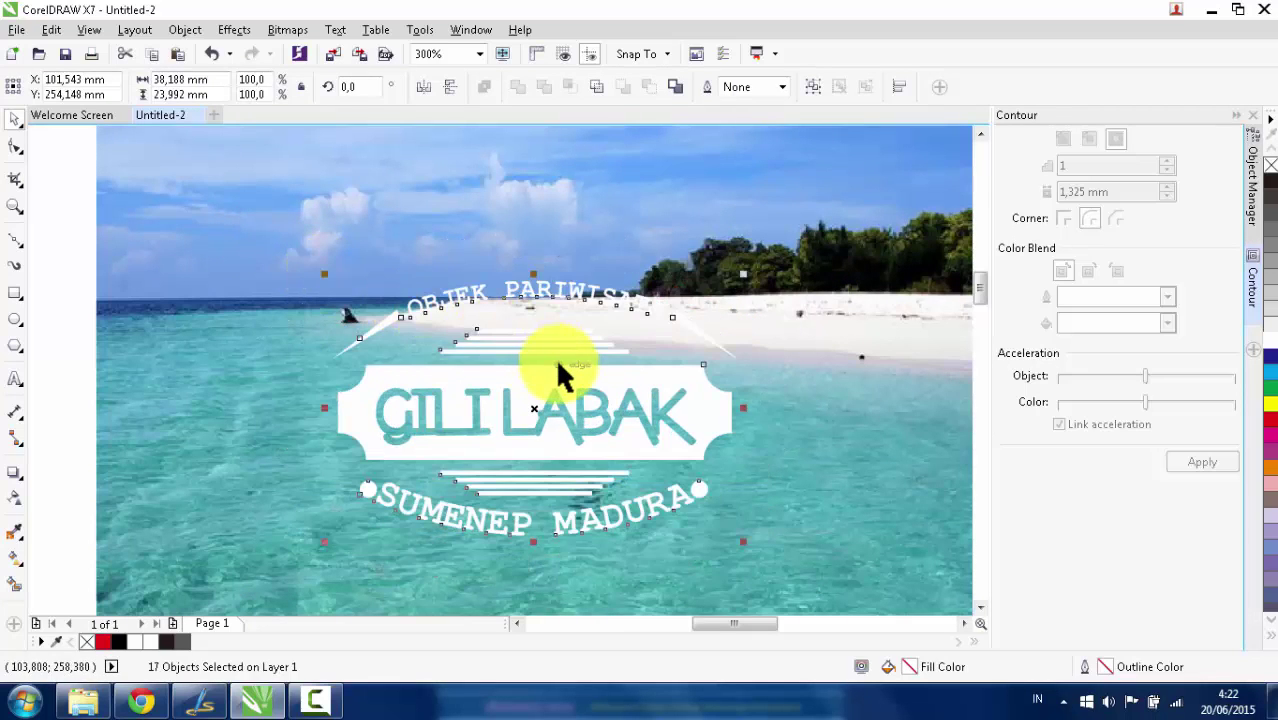
Try moving the label down and to the left over the water, and undo the move.
left_click_drag(556, 365, 516, 391)
scroll(521, 369, "down", 2)
scroll(521, 369, "up", 2)
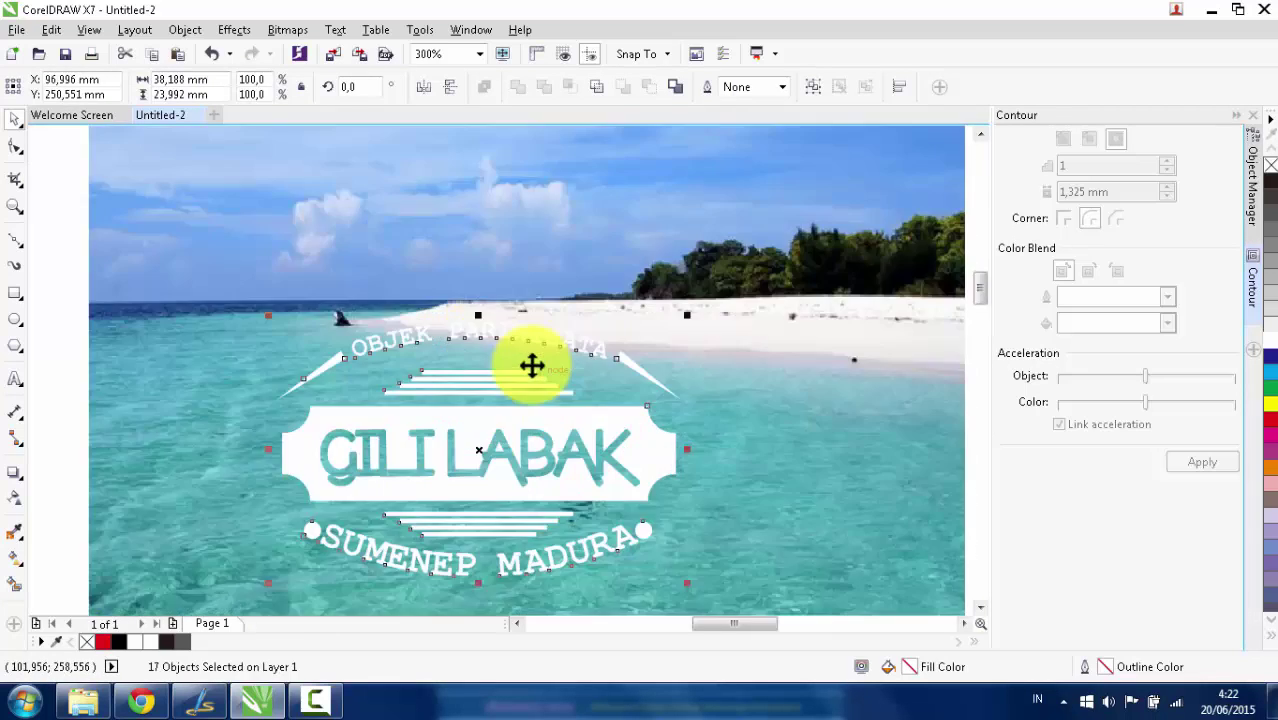
key("ctrl+z")
scroll(531, 365, "down", 2)
scroll(534, 371, "up", 2)
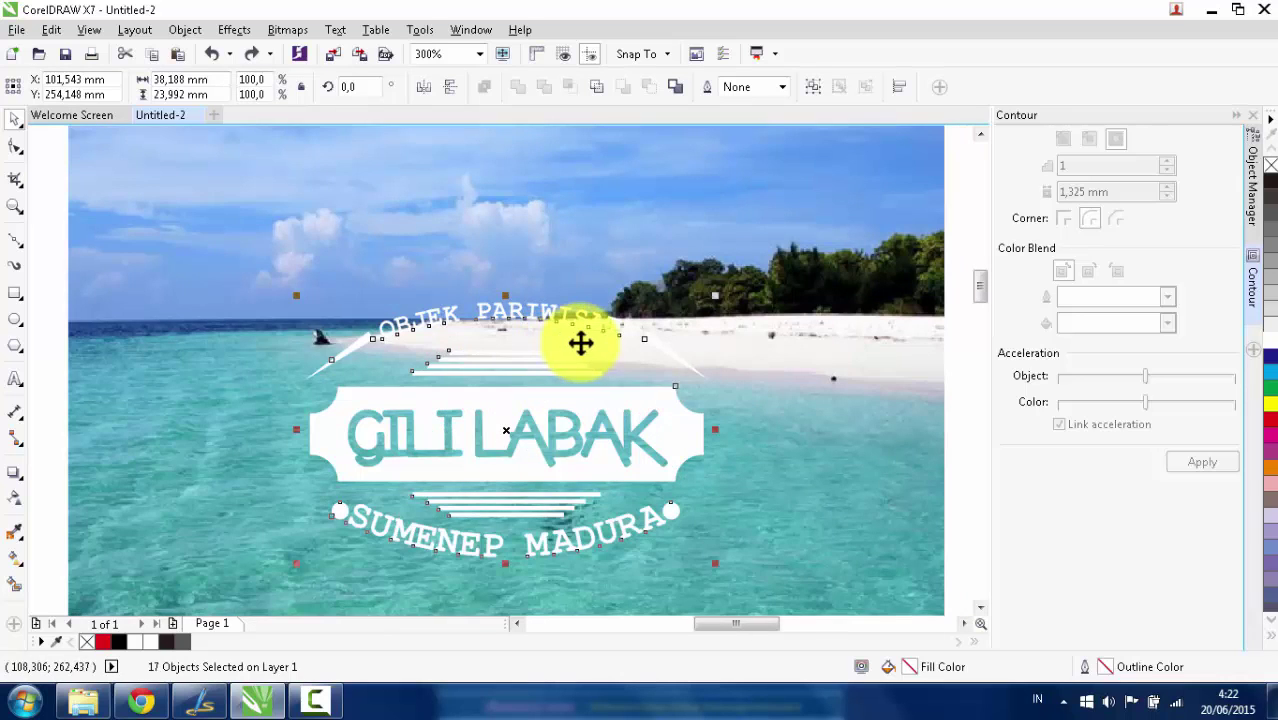
scroll(575, 348, "down", 2)
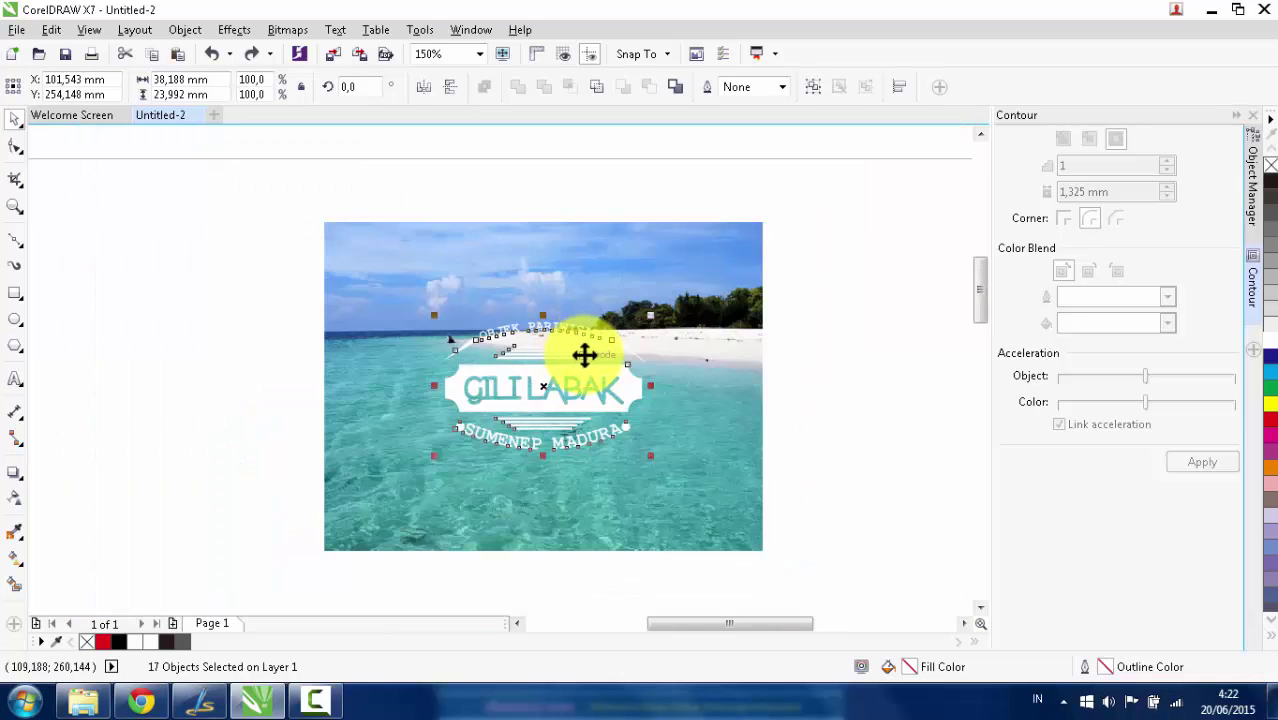
Group the selected label objects and deselect the group.
scroll(565, 375, "up", 2)
right_click(548, 382)
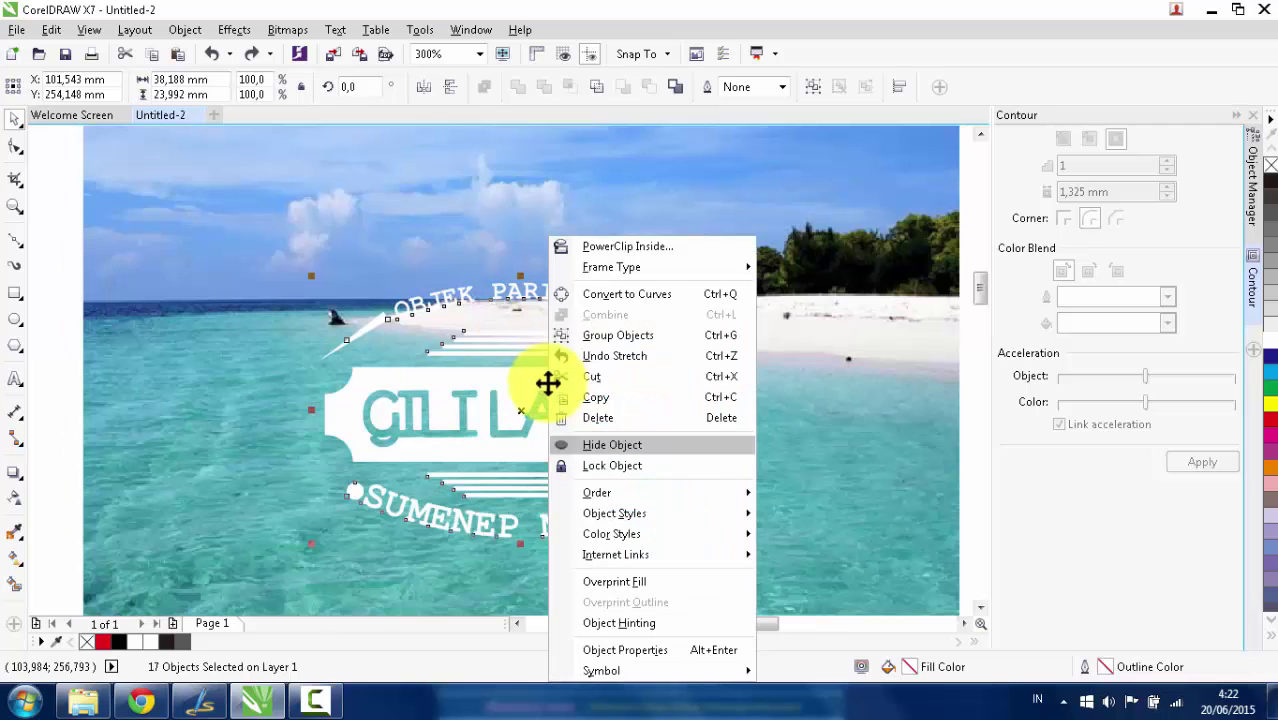
left_click(617, 340)
scroll(615, 340, "down", 2)
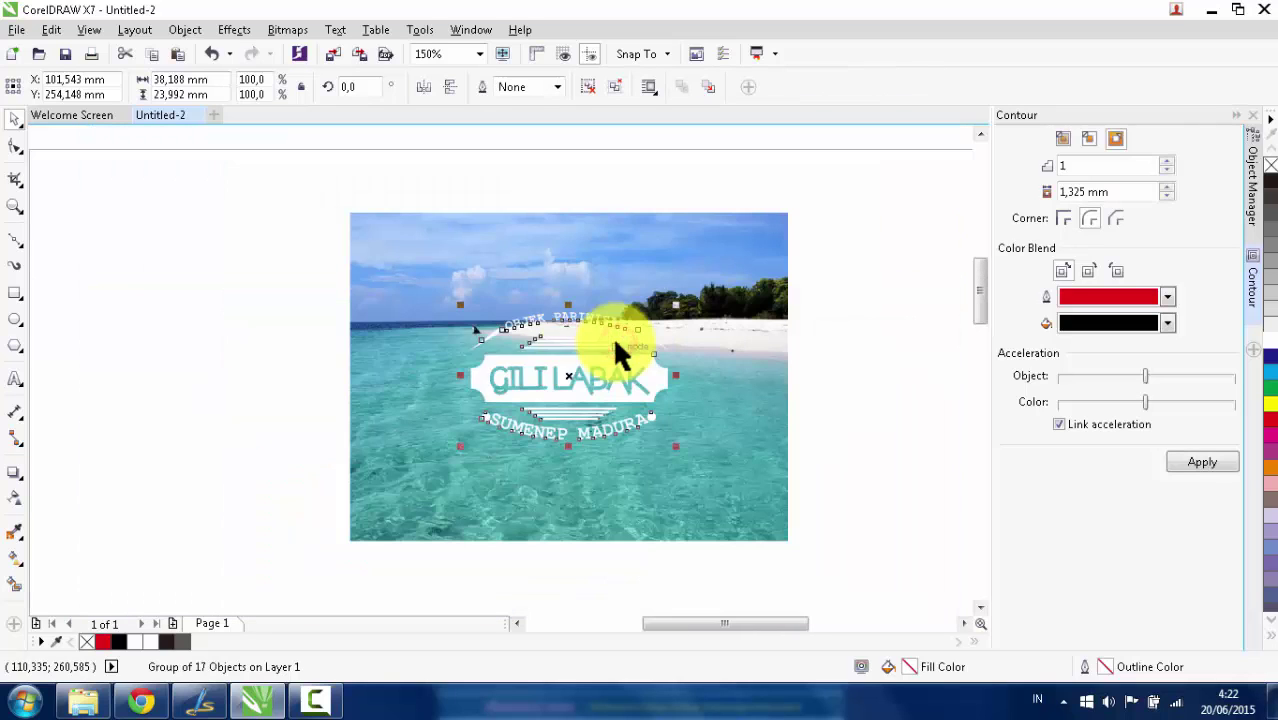
left_click(258, 330)
scroll(580, 355, "up", 2)
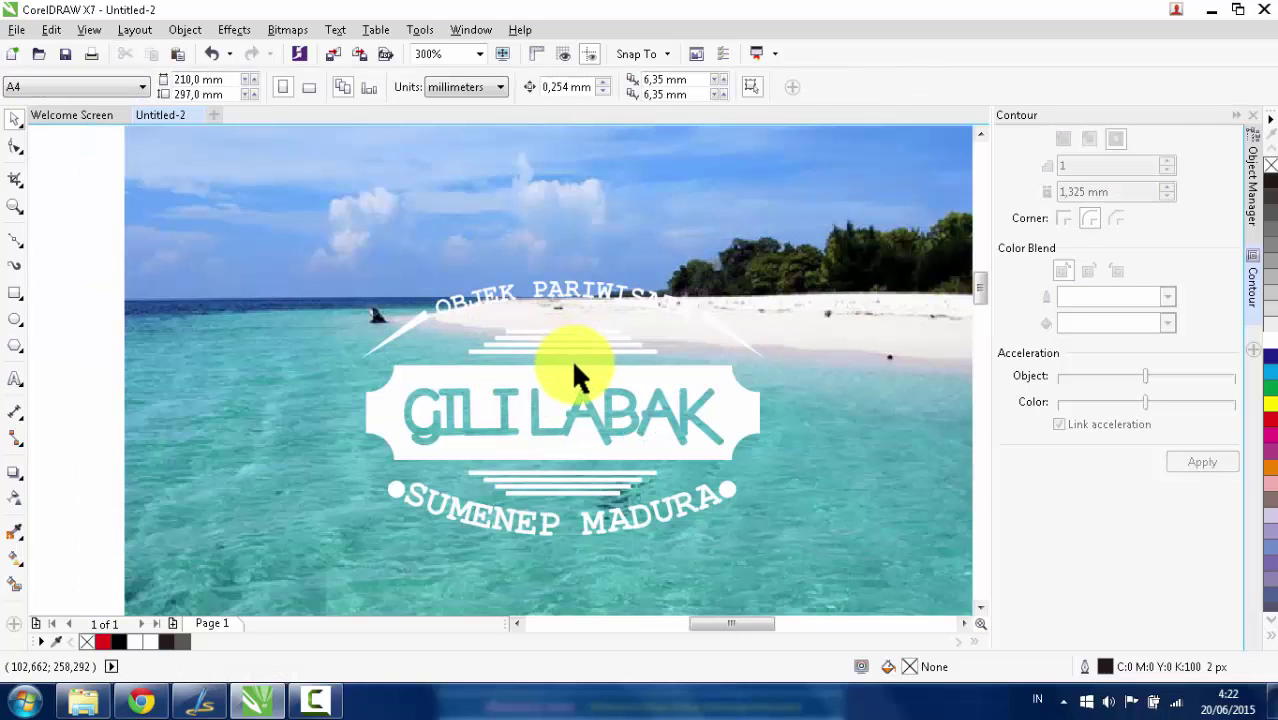
Add a black Multiply drop shadow with opacity 50 and feathering 15 to the label group, offset about -0,097 mm horizontally and 0,791 mm vertically.
left_click(546, 392)
scroll(545, 390, "down", 2)
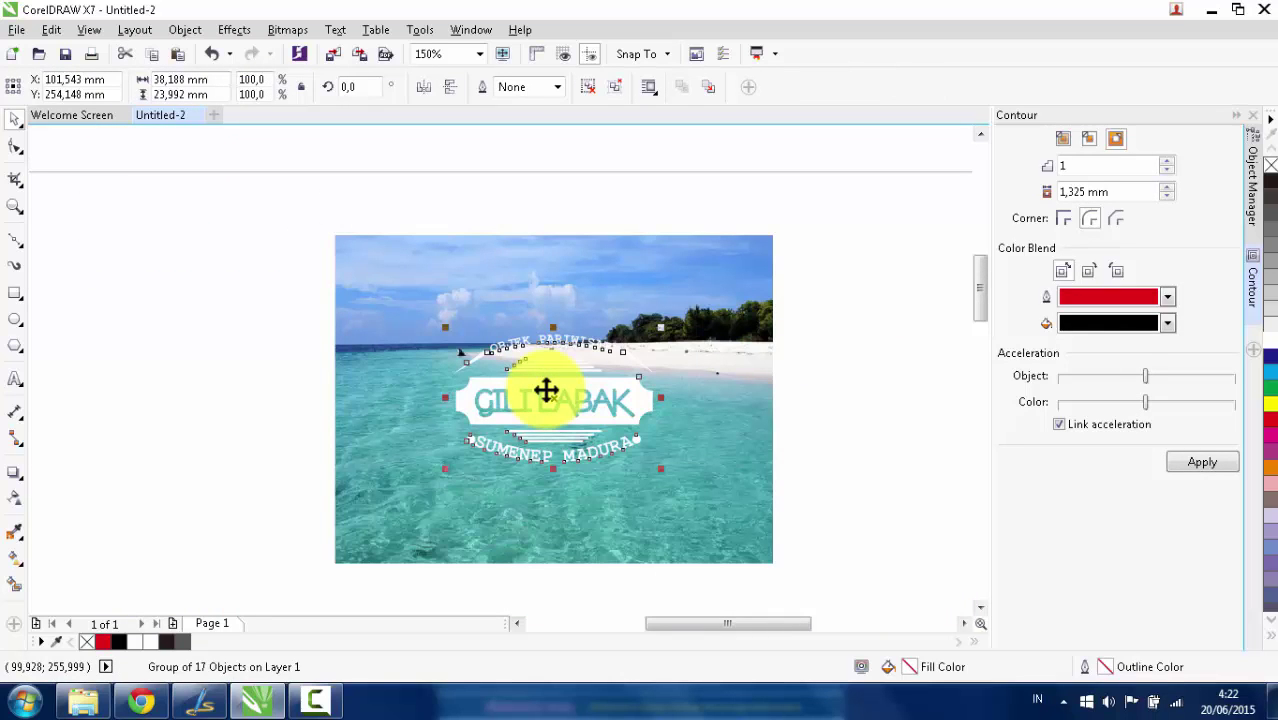
scroll(546, 392, "up", 4)
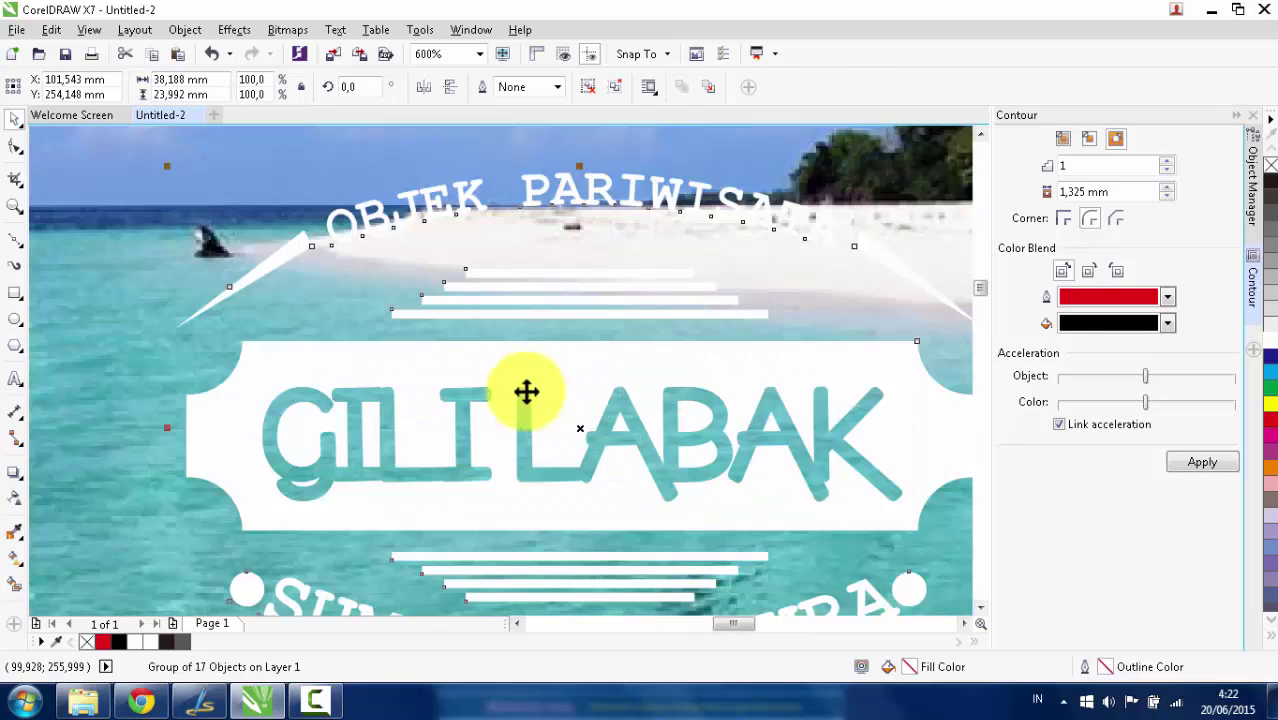
scroll(345, 437, "down", 4)
scroll(386, 416, "up", 2)
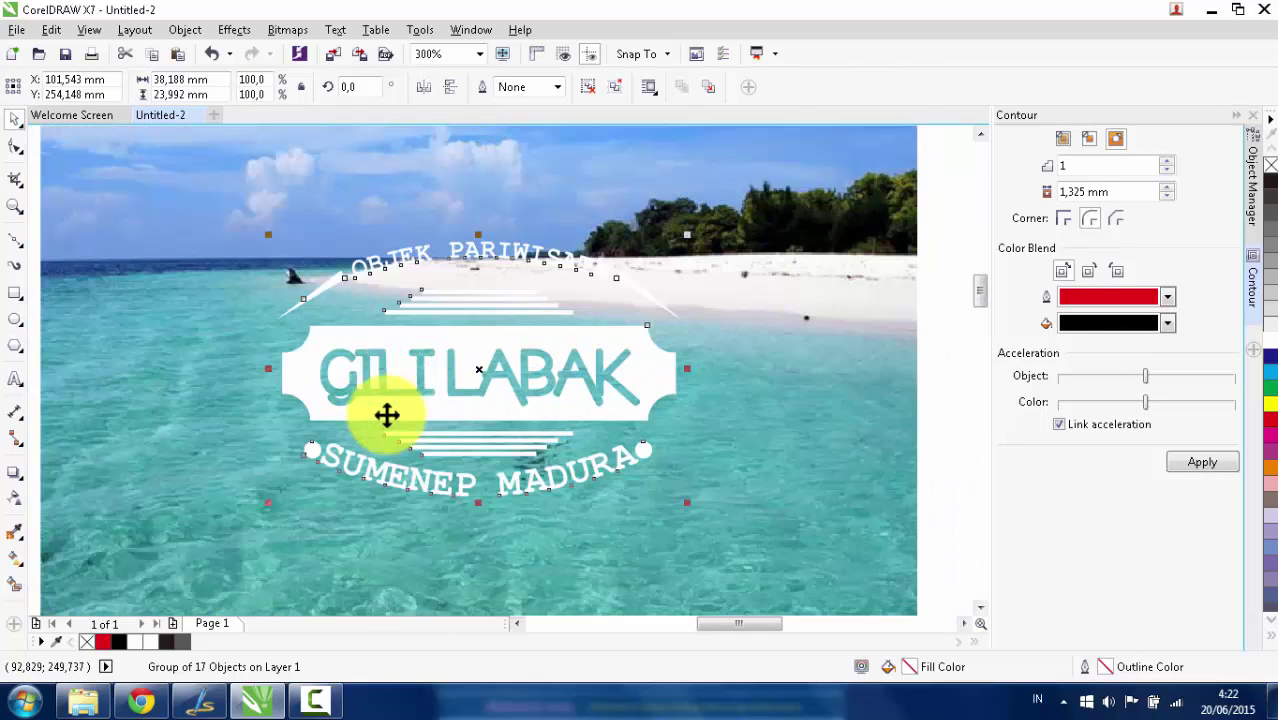
left_click(15, 474)
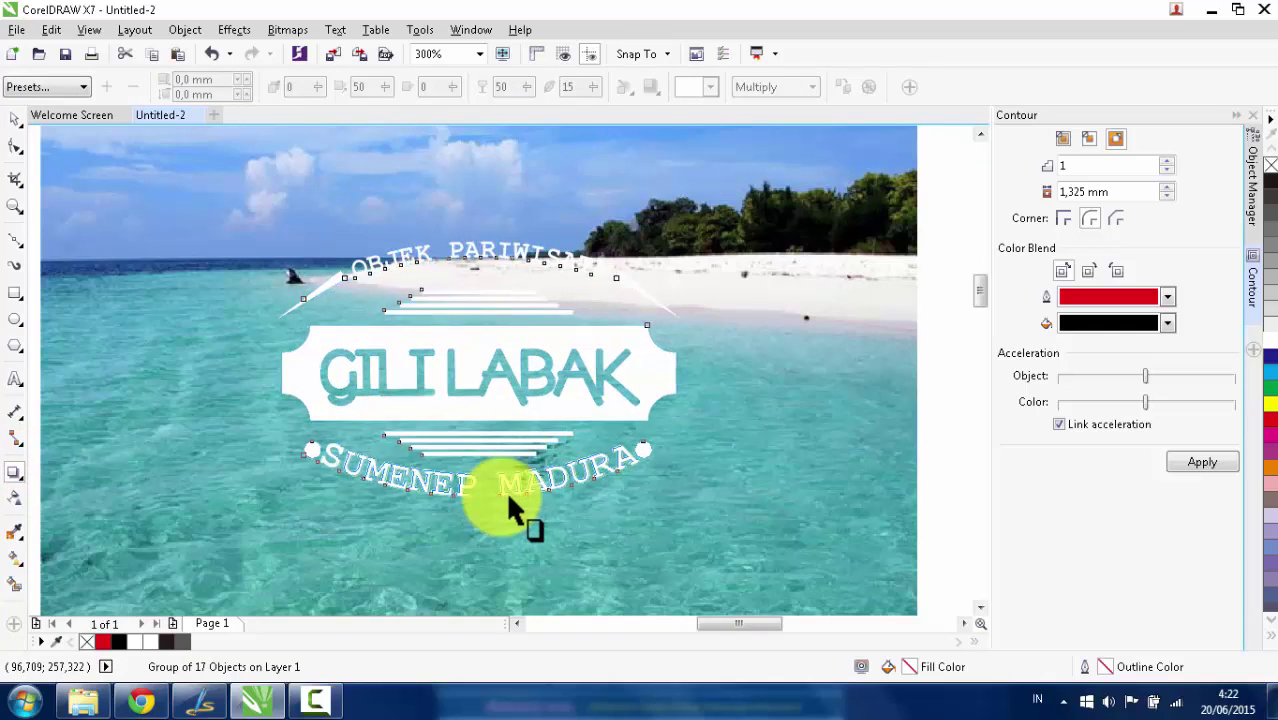
left_click_drag(506, 495, 500, 503)
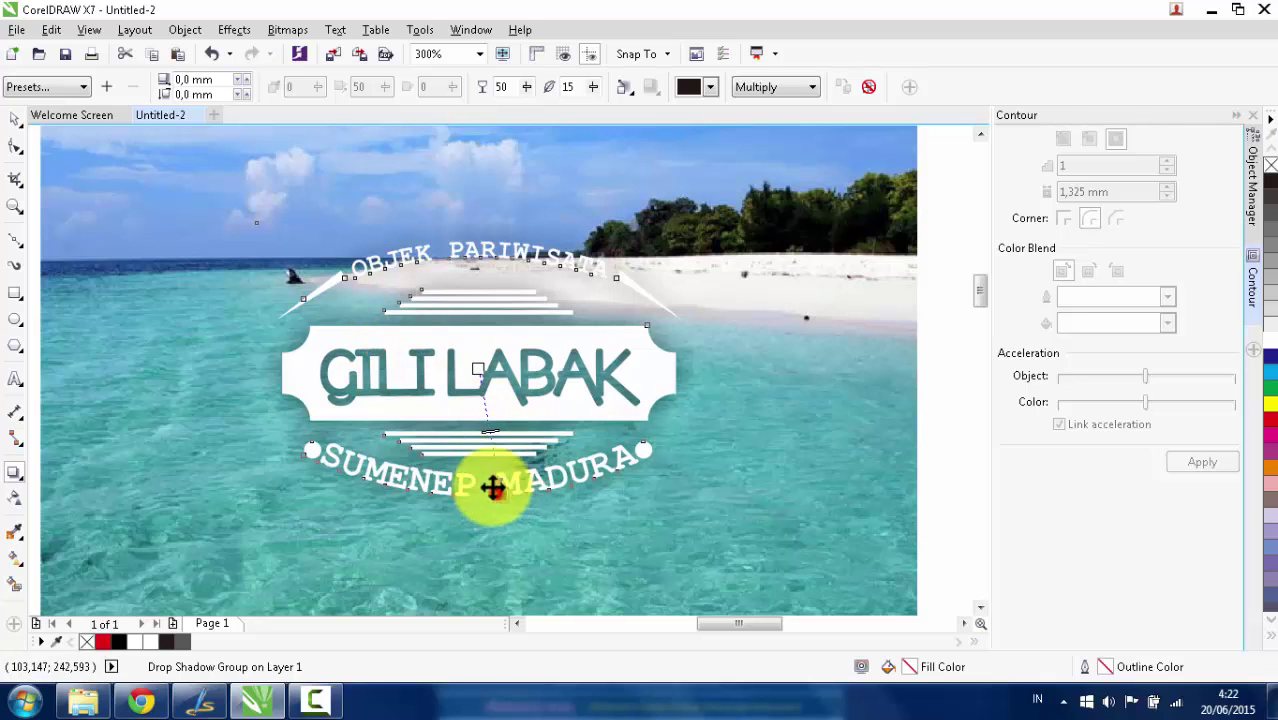
left_click_drag(493, 487, 462, 236)
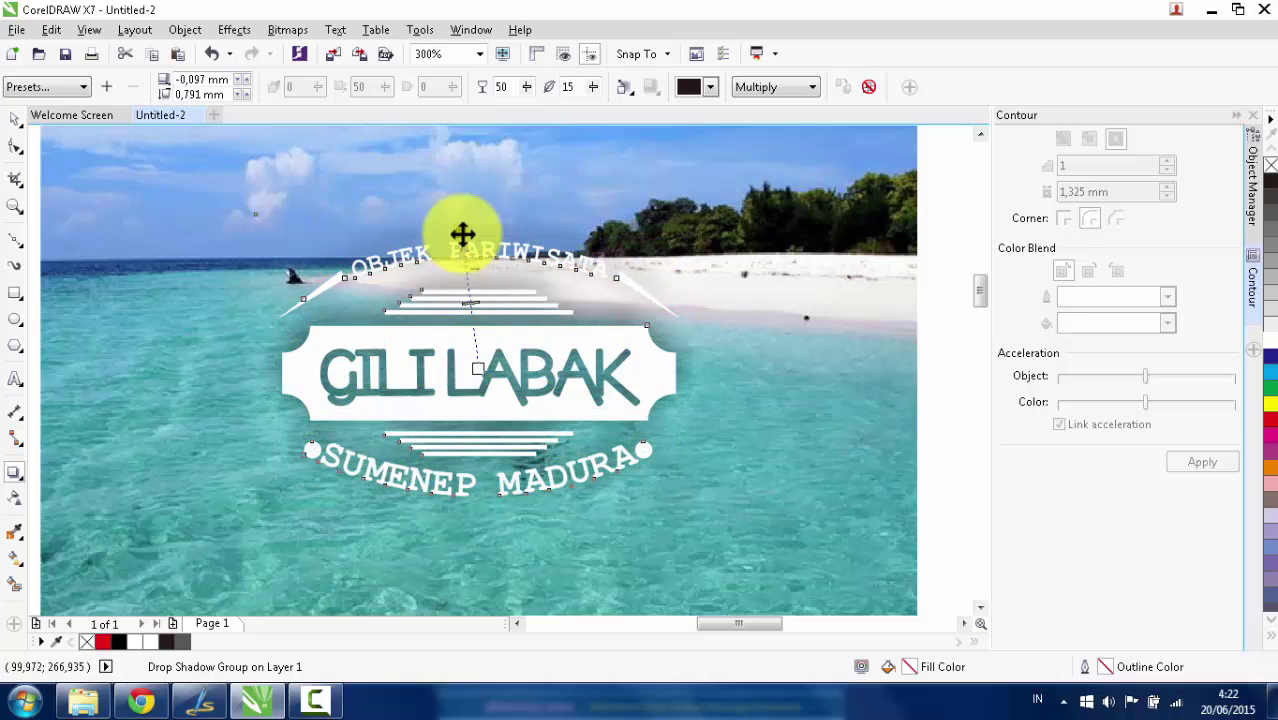
scroll(498, 284, "down", 1)
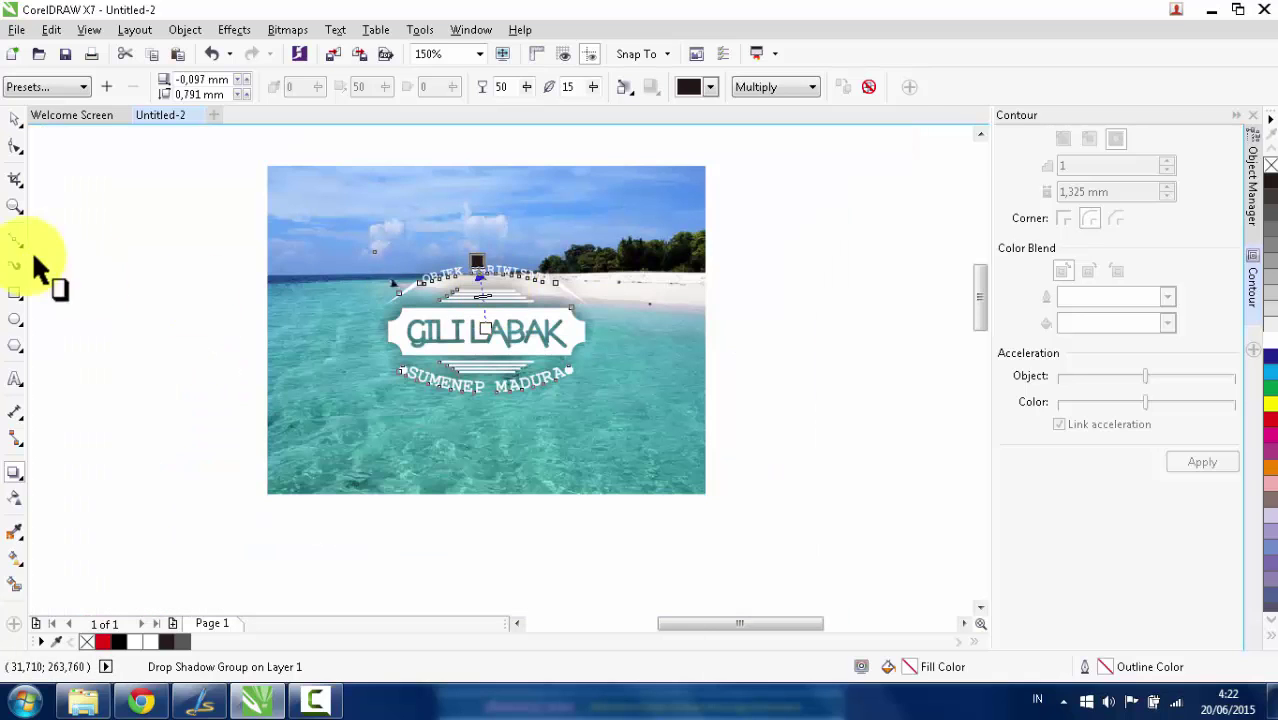
Deselect the label and examine its drop shadow against the beach photo at close and full view.
left_click(12, 120)
left_click(67, 189)
scroll(486, 277, "down", 1)
scroll(495, 275, "up", 2)
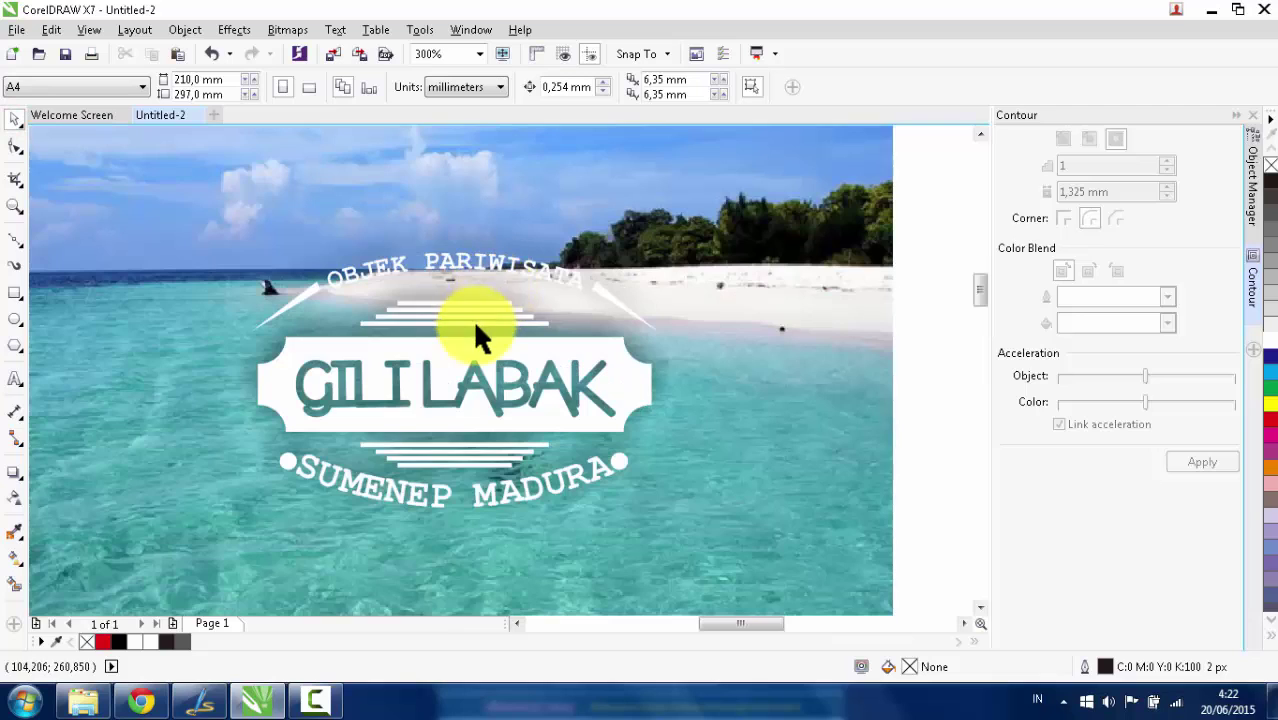
scroll(475, 318, "down", 1)
scroll(500, 312, "up", 1)
scroll(559, 348, "down", 1)
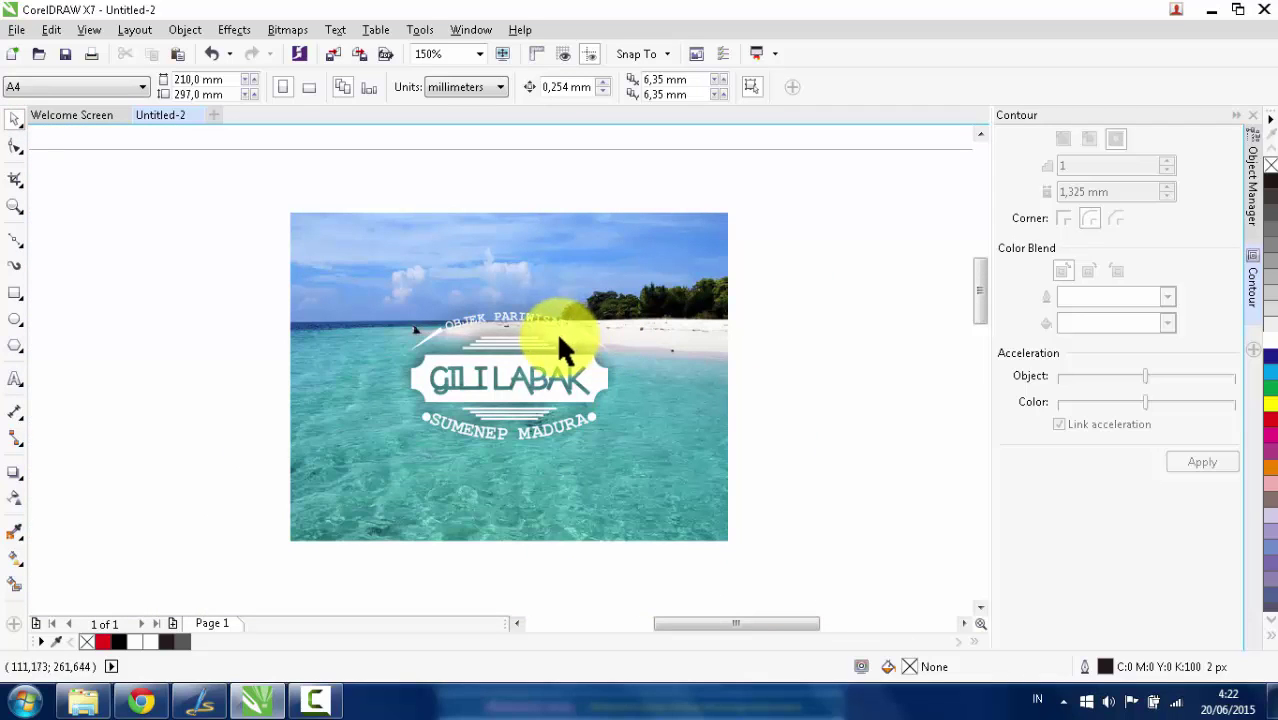
scroll(490, 310, "up", 1)
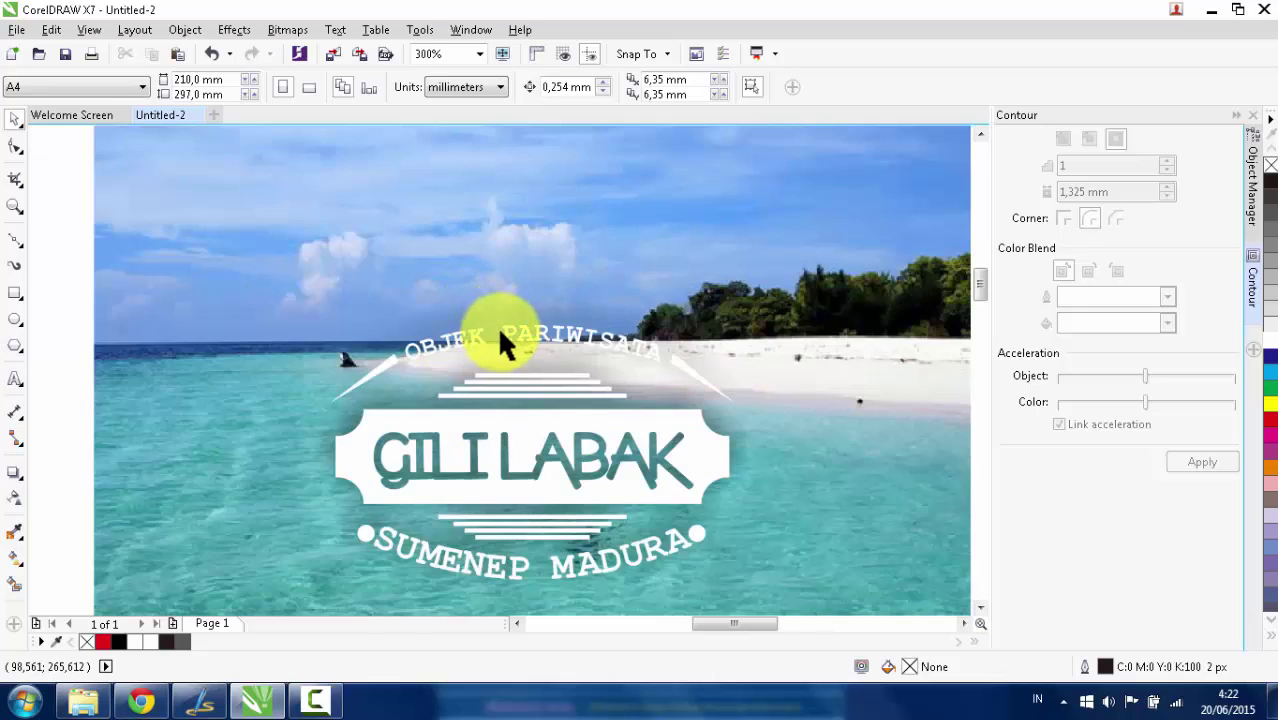
scroll(500, 326, "down", 1)
Try moving the shadowed label down over the water and to the left, and undo both moves.
left_click_drag(827, 485, 405, 342)
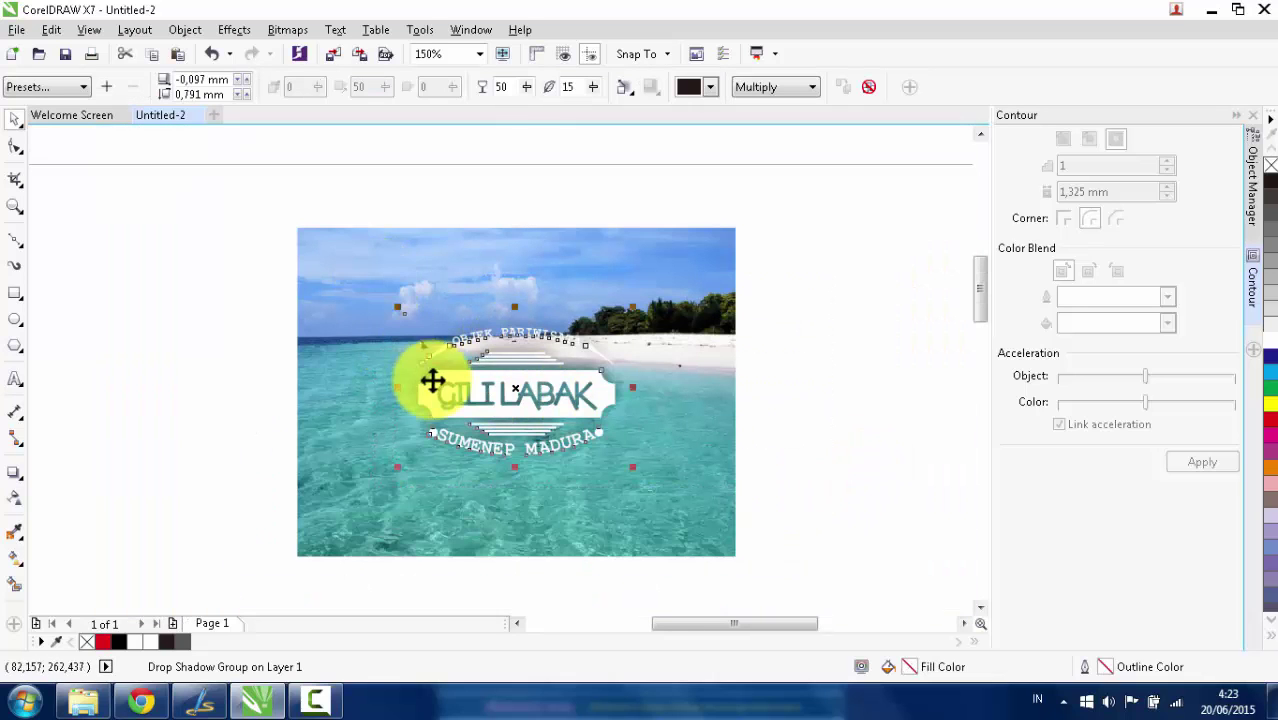
scroll(442, 400, "up", 1)
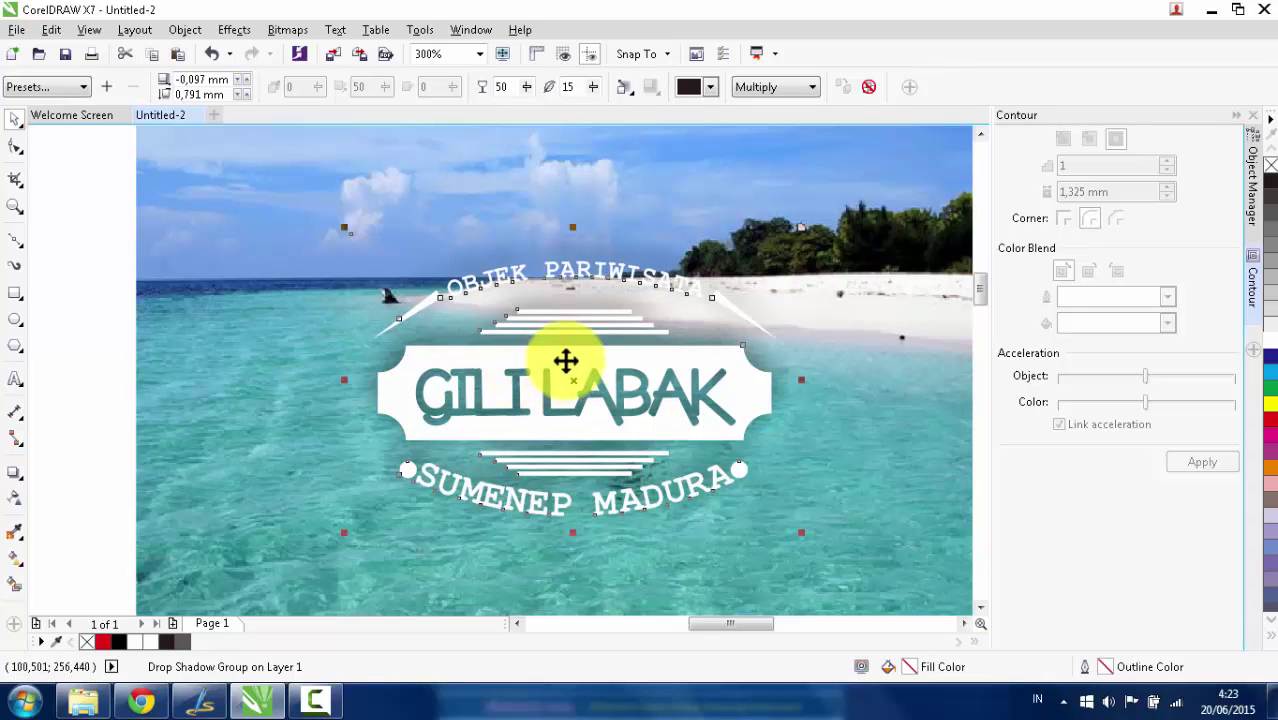
left_click_drag(566, 361, 562, 414)
scroll(565, 338, "down", 2)
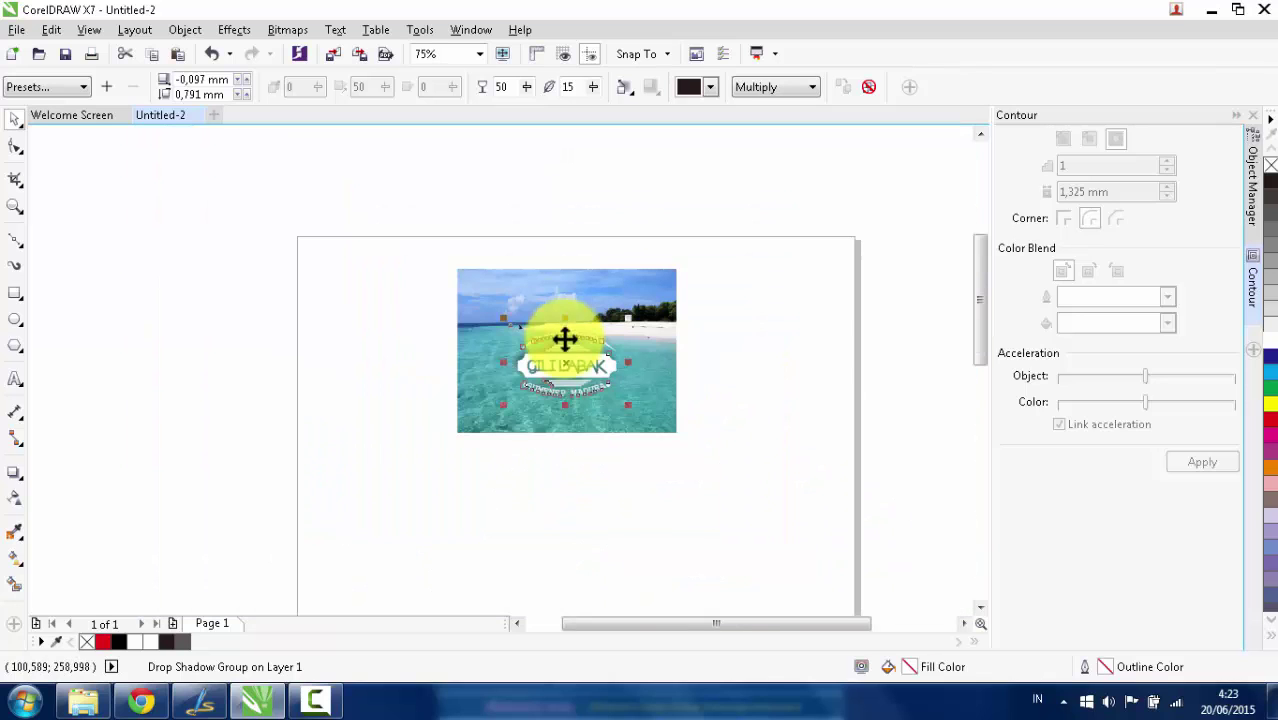
left_click_drag(565, 338, 533, 331)
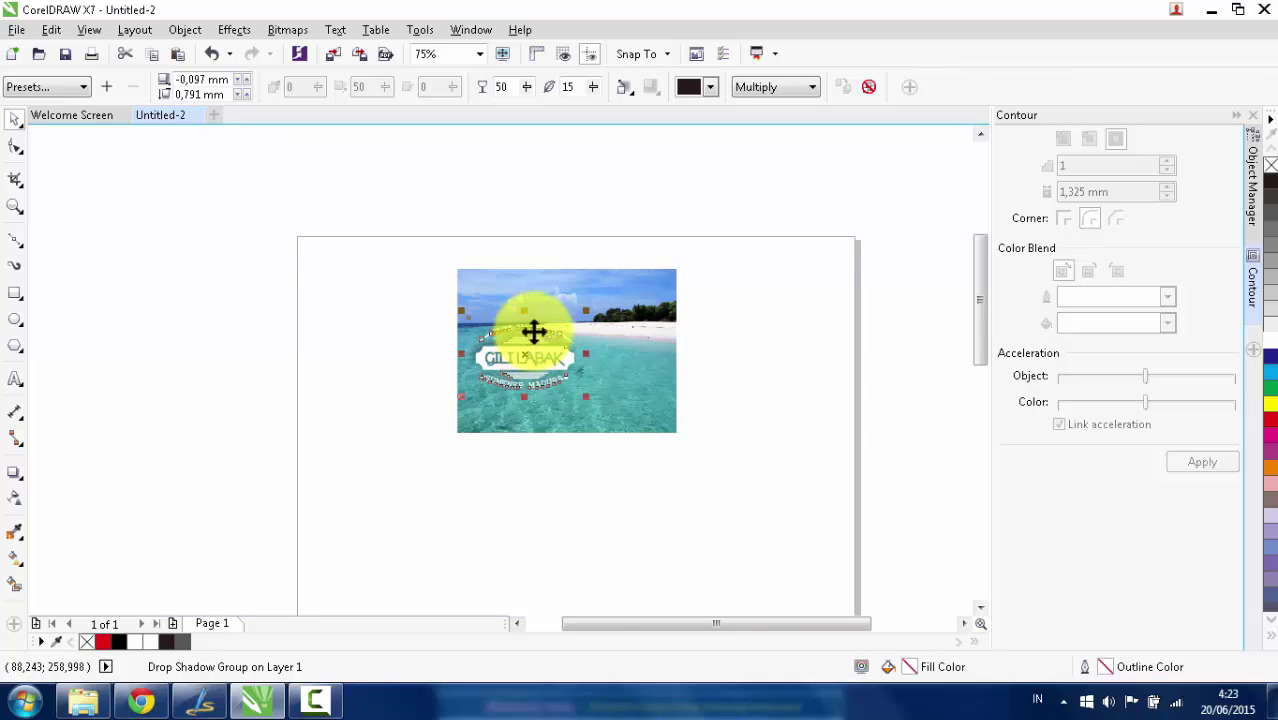
scroll(533, 331, "up", 1)
key("ctrl+z")
scroll(610, 325, "up", 1)
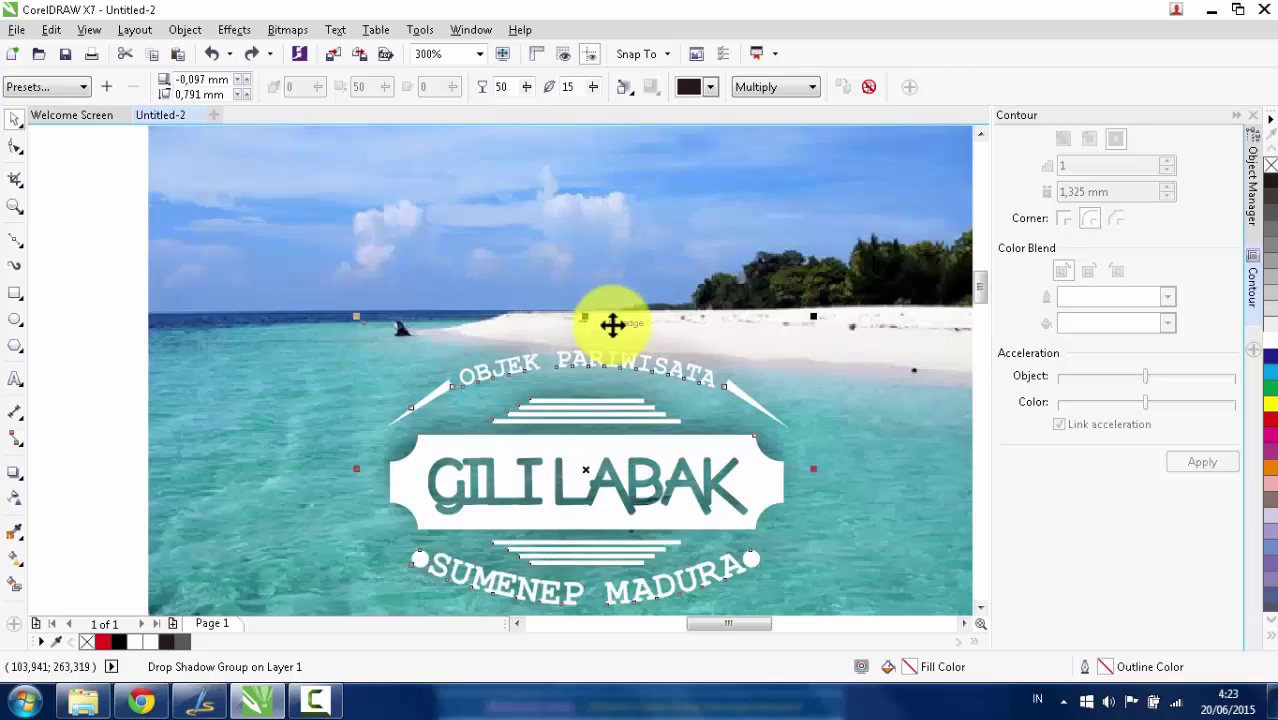
scroll(612, 328, "down", 2)
scroll(622, 356, "up", 1)
key("ctrl+z")
Apply a Normal-mode uniform transparency of 29 to the label group.
left_click(623, 354)
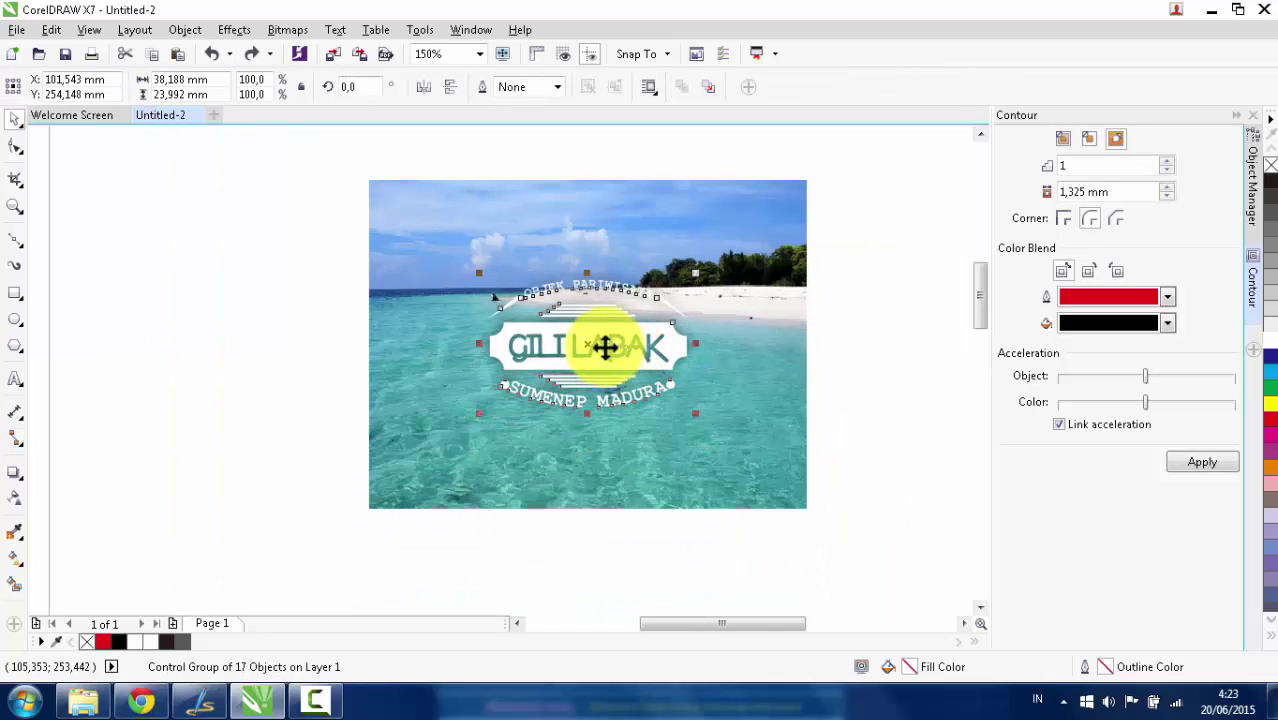
scroll(605, 340, "up", 1)
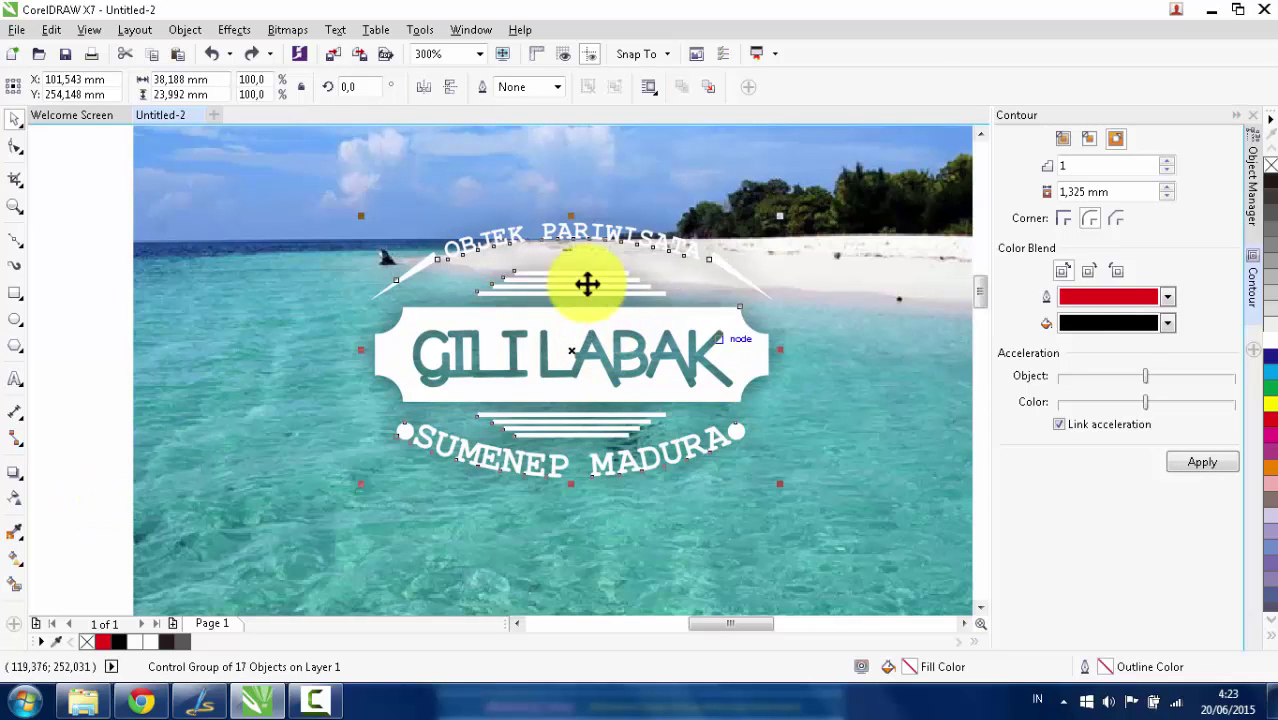
left_click(15, 496)
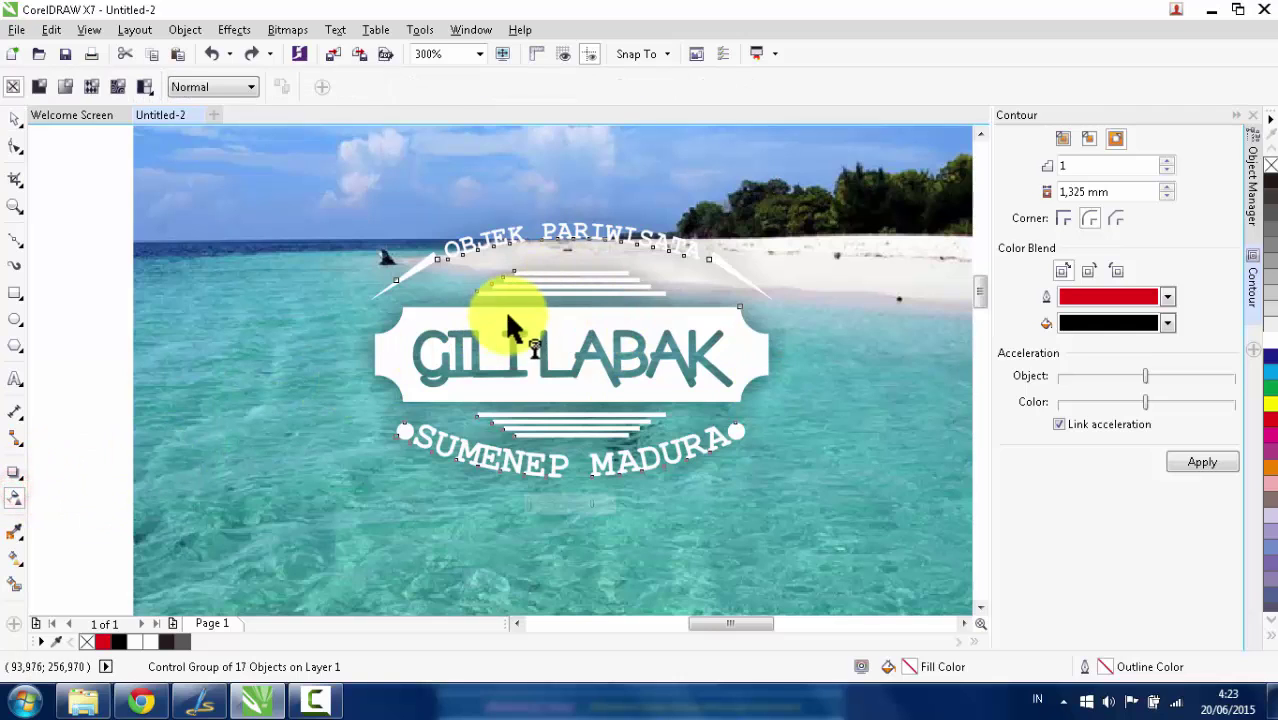
left_click_drag(512, 343, 613, 346)
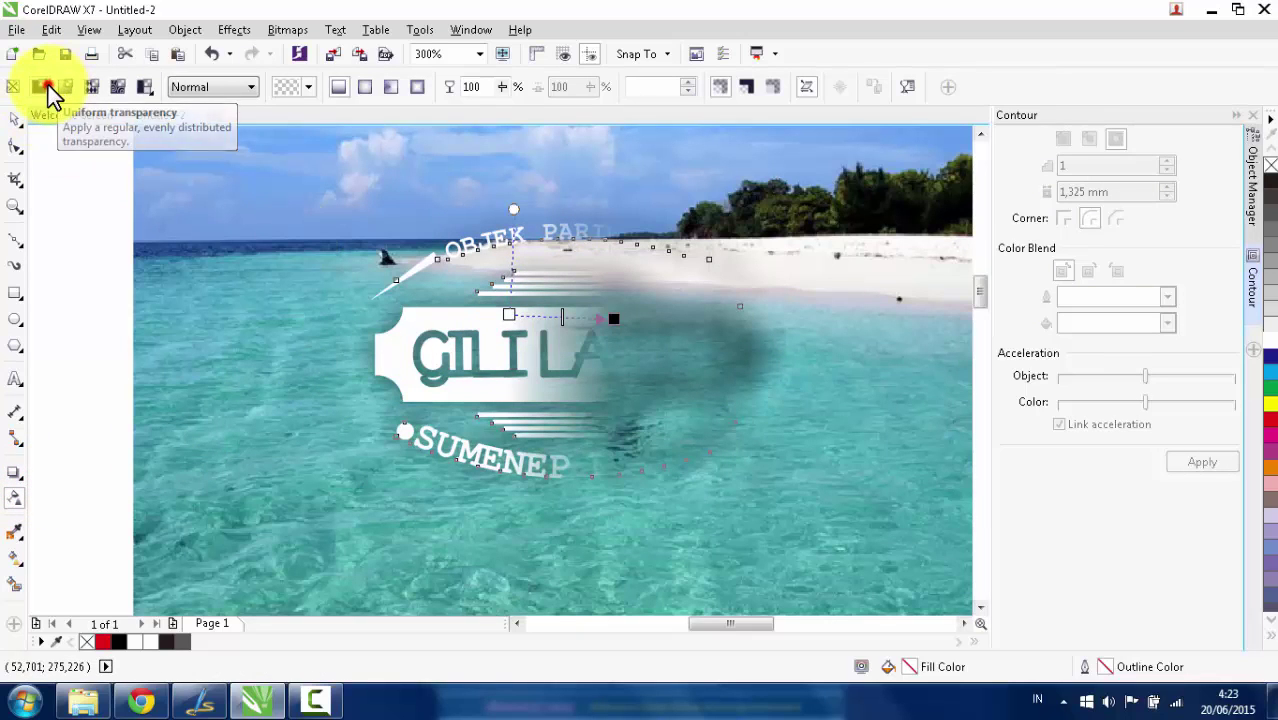
left_click(48, 85)
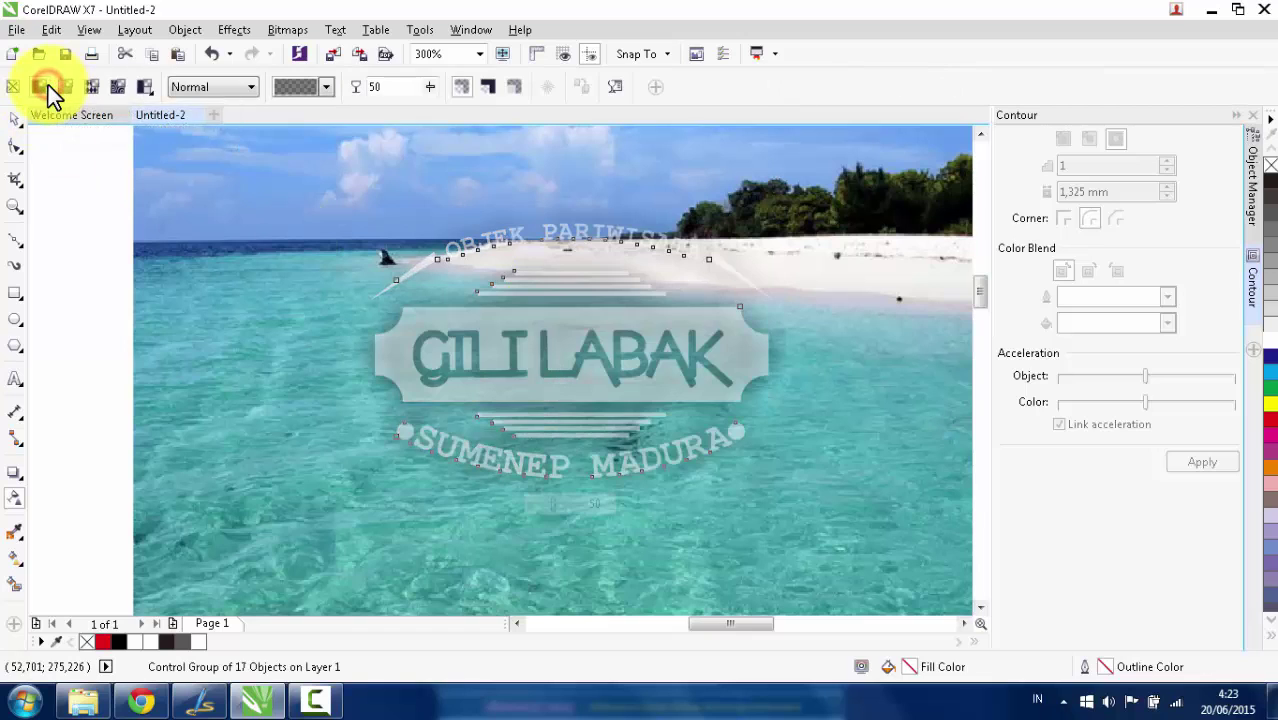
left_click(428, 88)
mouse_move(412, 94)
left_mouse_down()
mouse_move(440, 86)
mouse_move(427, 90)
left_mouse_up()
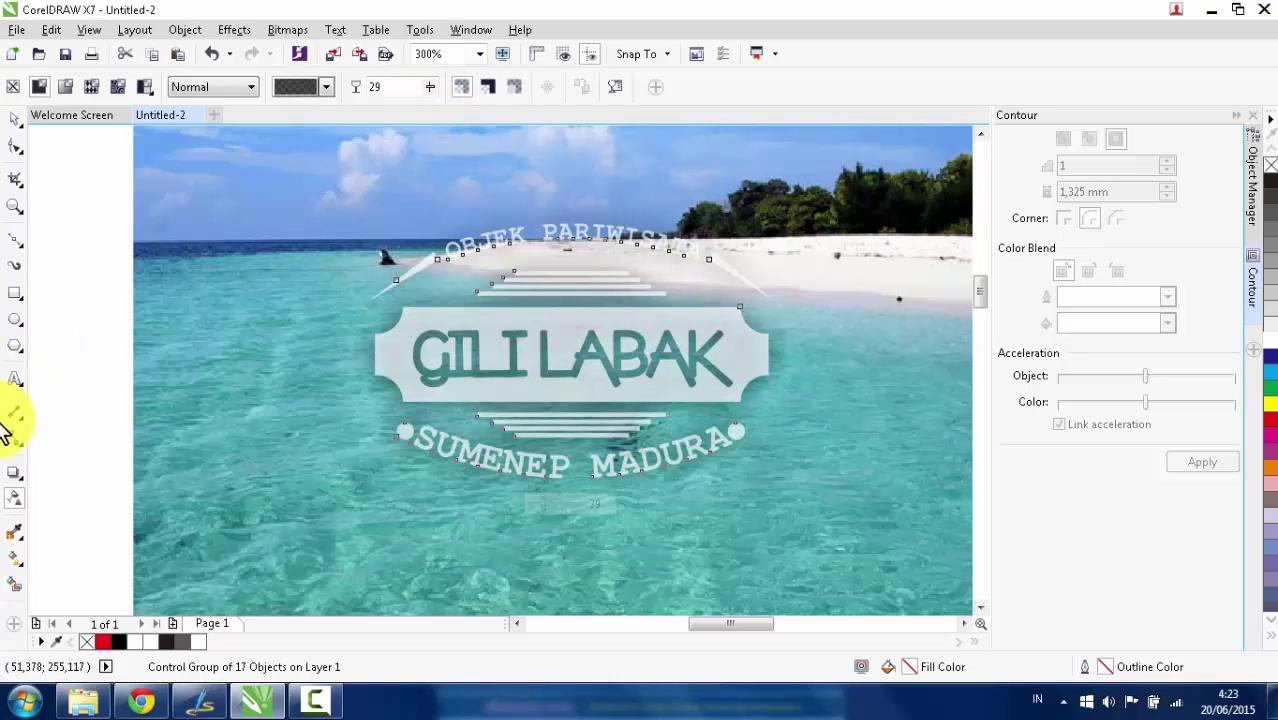
Try the Normal merge mode on the label's drop shadow, and clear the drop shadow from the group.
left_click(15, 474)
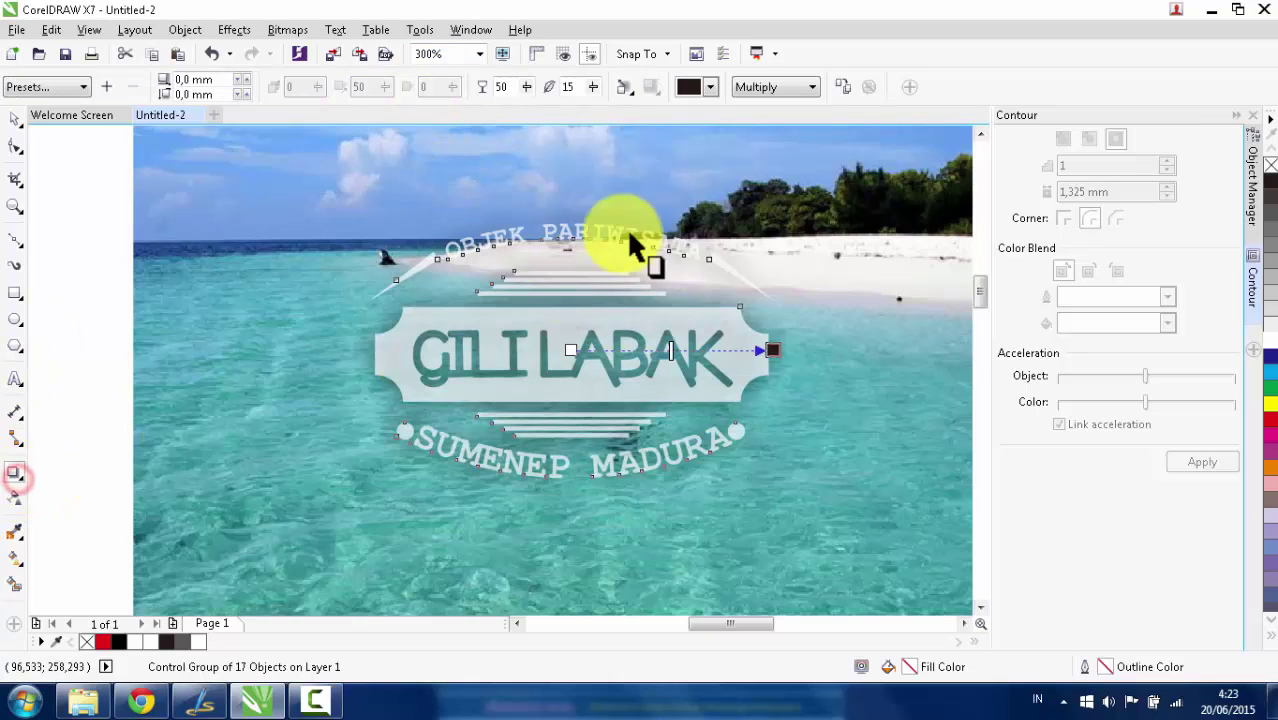
left_click(752, 85)
left_click(755, 106)
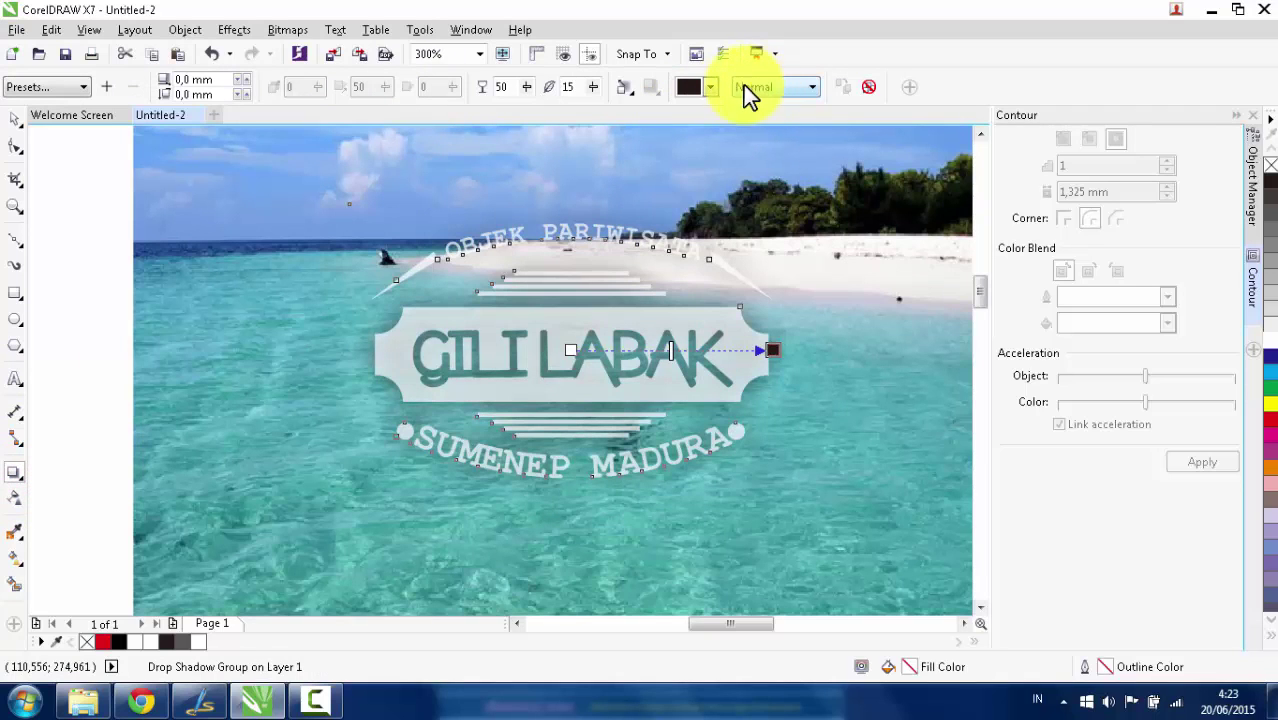
left_click(710, 87)
left_click(710, 87)
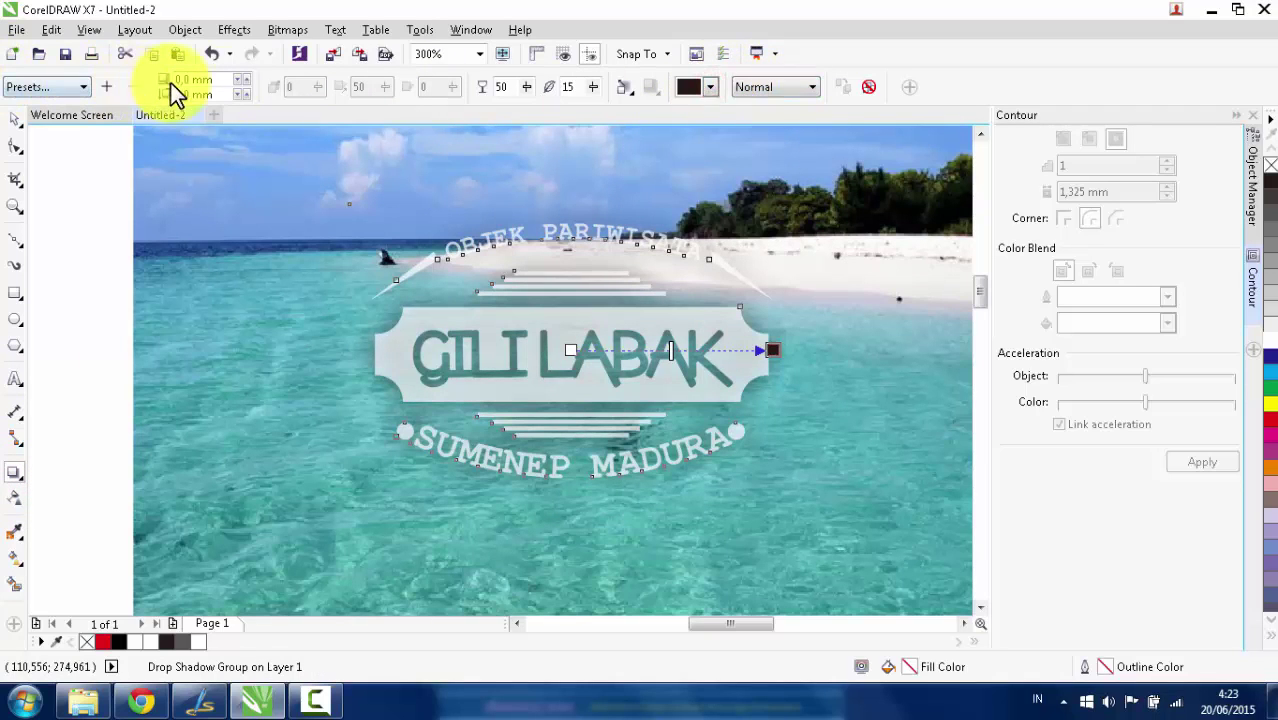
left_click(869, 86)
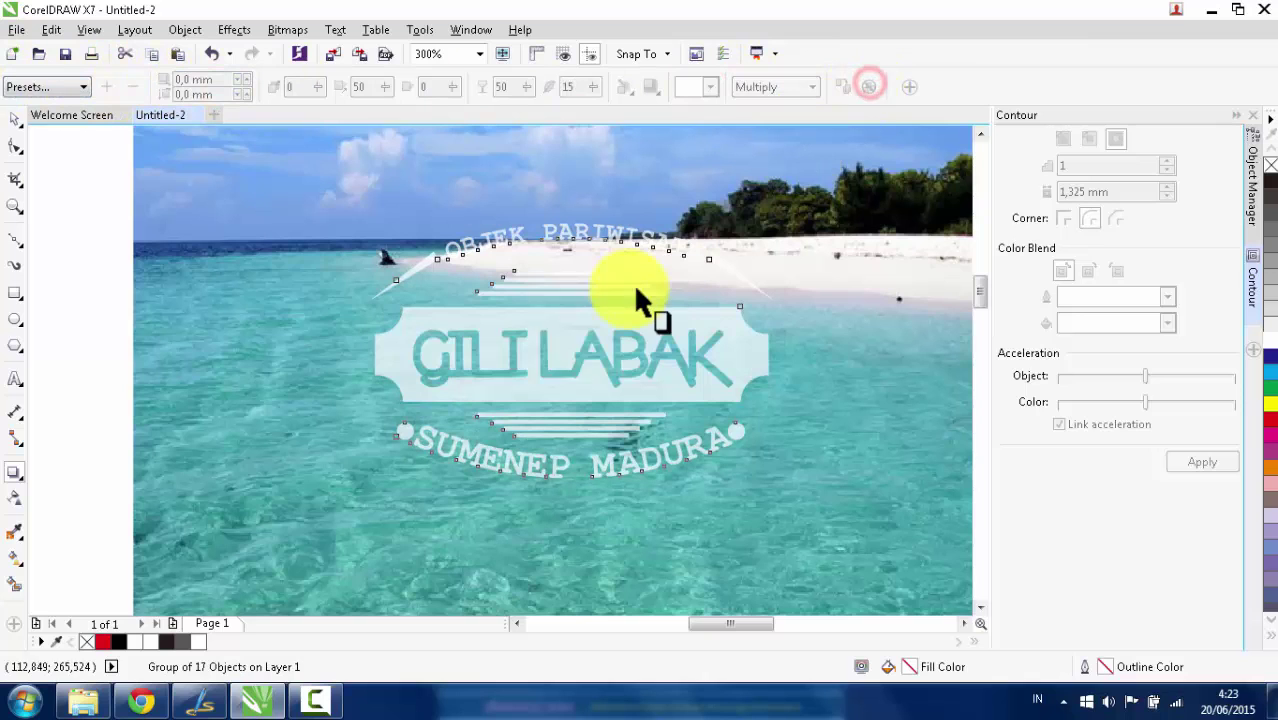
Move the label group straight down onto the water, to about Y 245,5 mm, and deselect it.
left_click(14, 118)
scroll(548, 305, "down", 2)
scroll(542, 314, "up", 2)
scroll(524, 330, "down", 2)
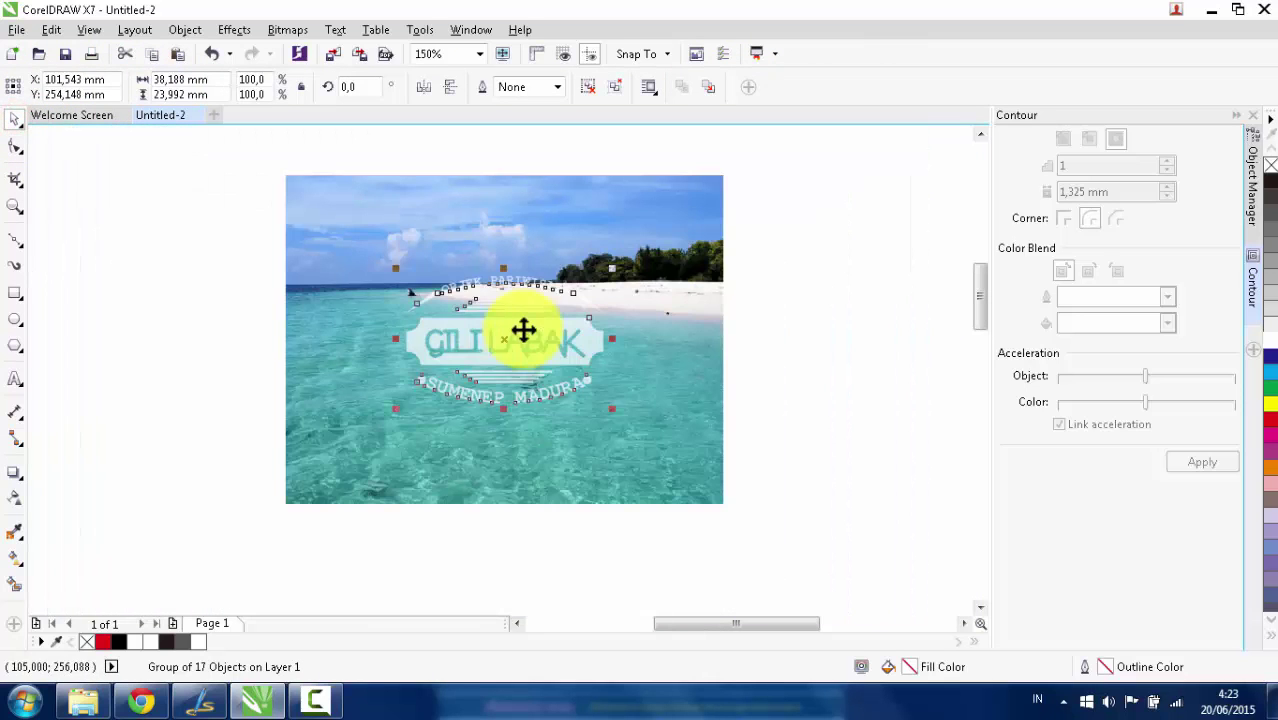
left_click_drag(540, 333, 542, 371)
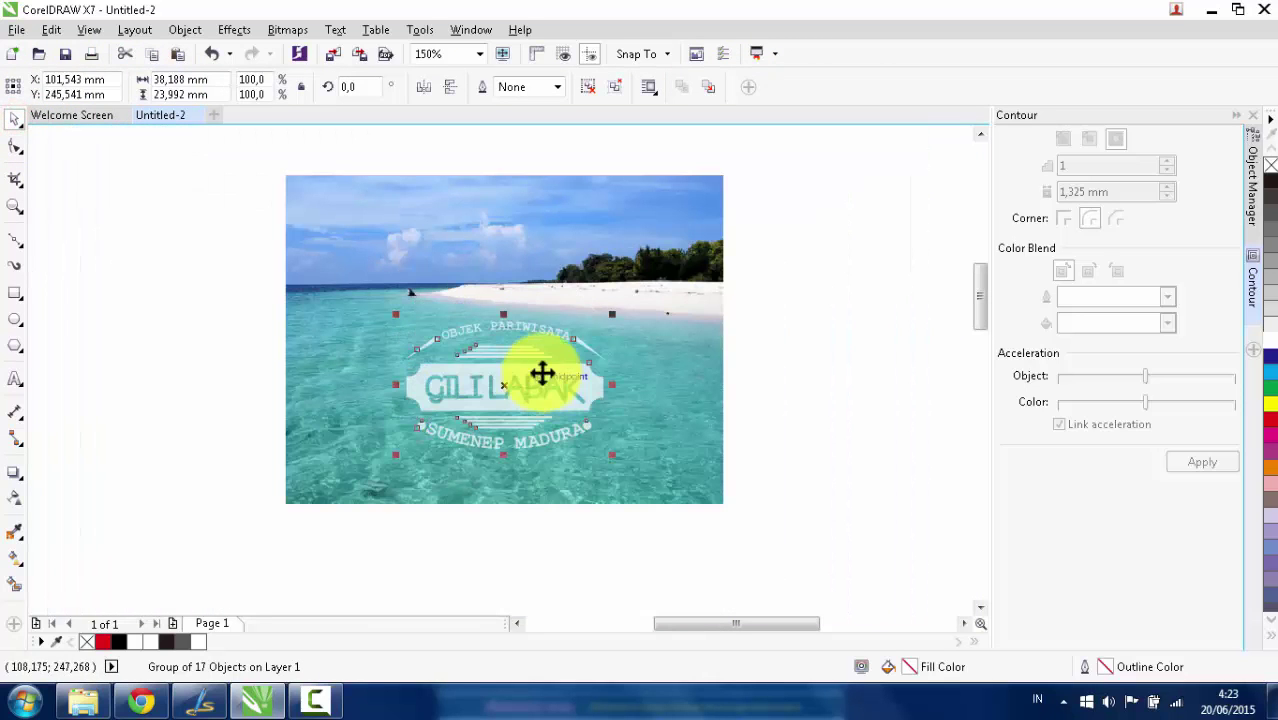
left_click(786, 273)
scroll(585, 274, "down", 2)
scroll(571, 280, "up", 4)
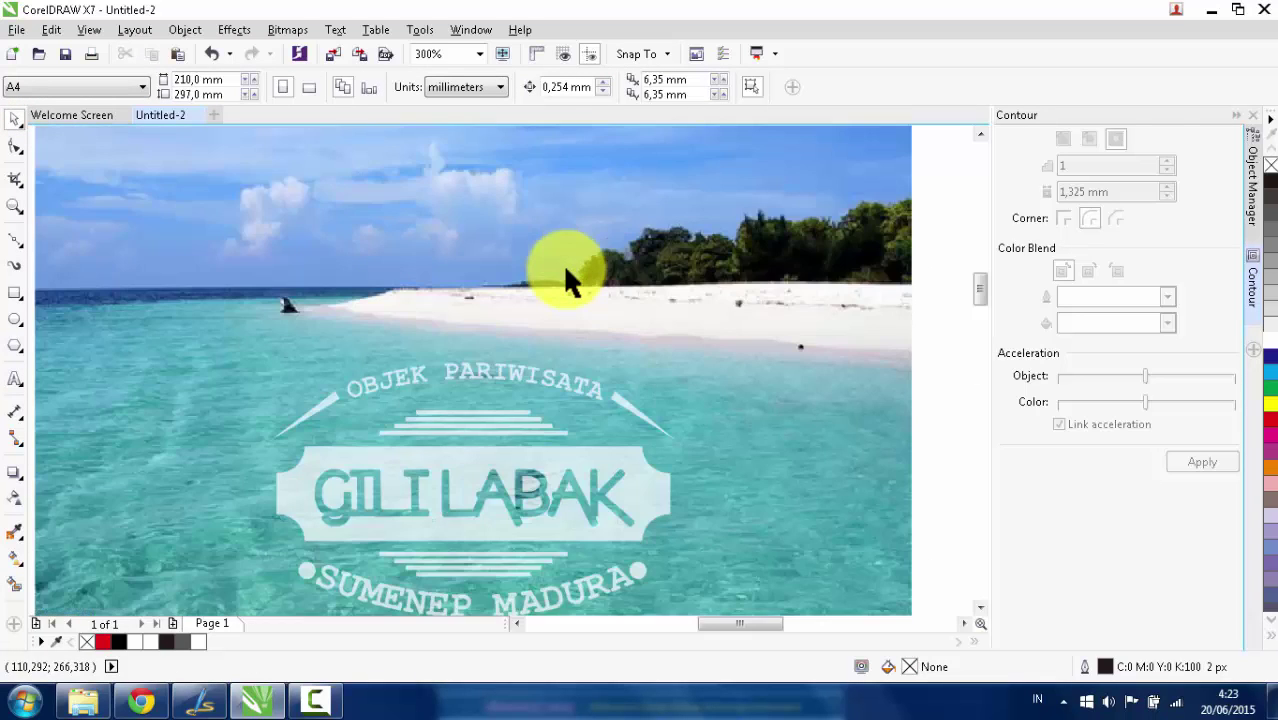
scroll(548, 337, "down", 2)
scroll(548, 392, "up", 2)
scroll(544, 381, "up", 1)
scroll(559, 385, "down", 1)
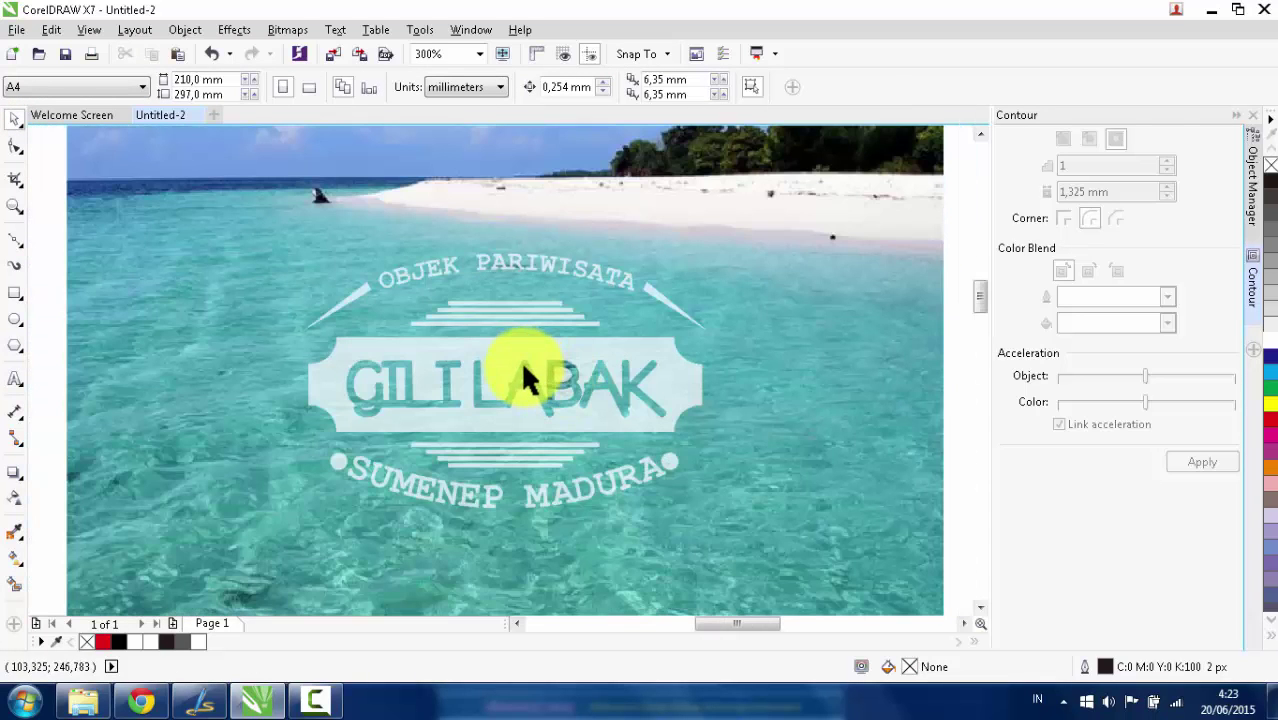
Shift the label group slightly upward on the water and center it horizontally on the photo.
left_click(519, 357)
left_click(513, 346)
left_click_drag(513, 349, 516, 322)
scroll(516, 322, "down", 2)
left_click(648, 198, "shift")
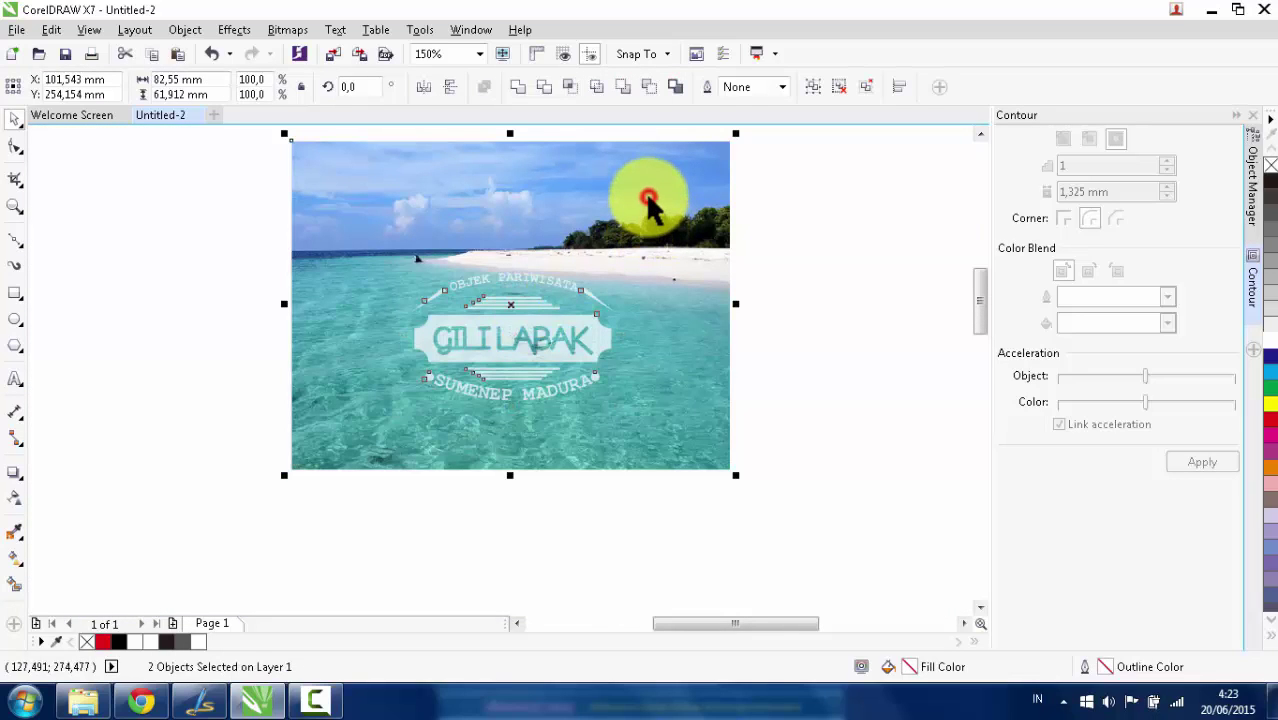
left_click(858, 216)
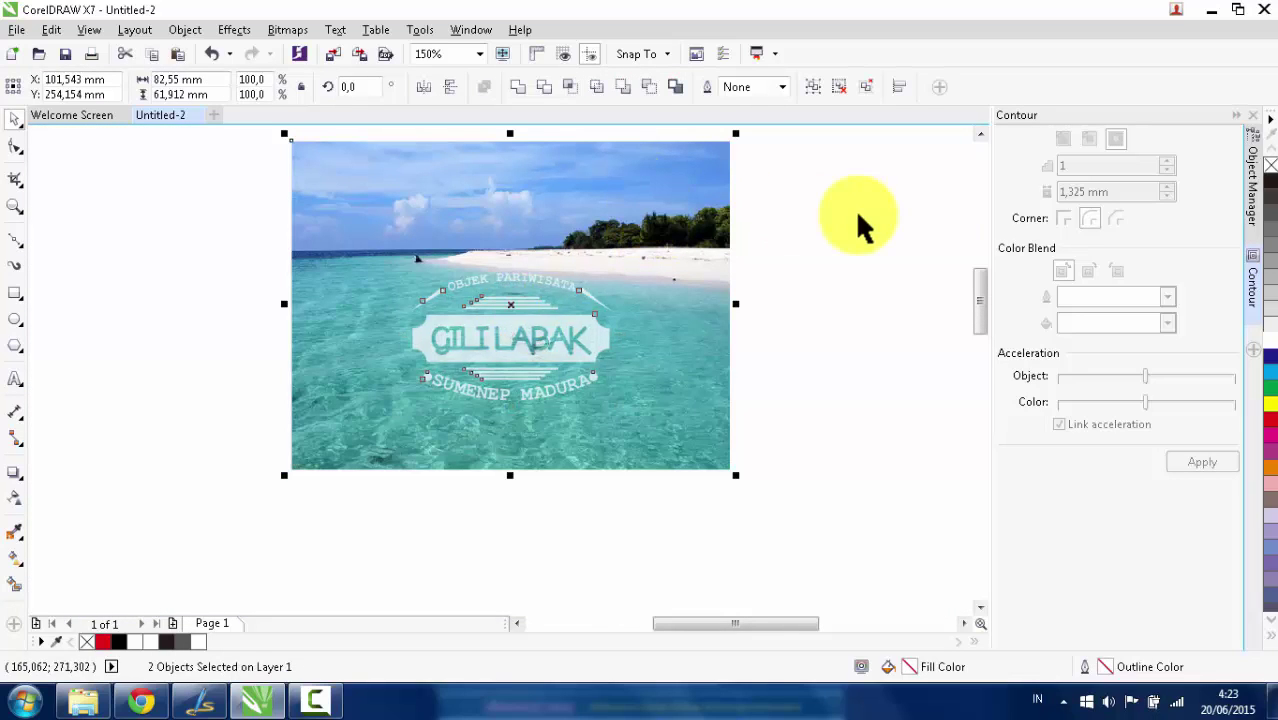
Try moving the label group to the photo's upper-left corner, and undo the move.
left_click(512, 310)
left_click_drag(513, 328, 408, 206)
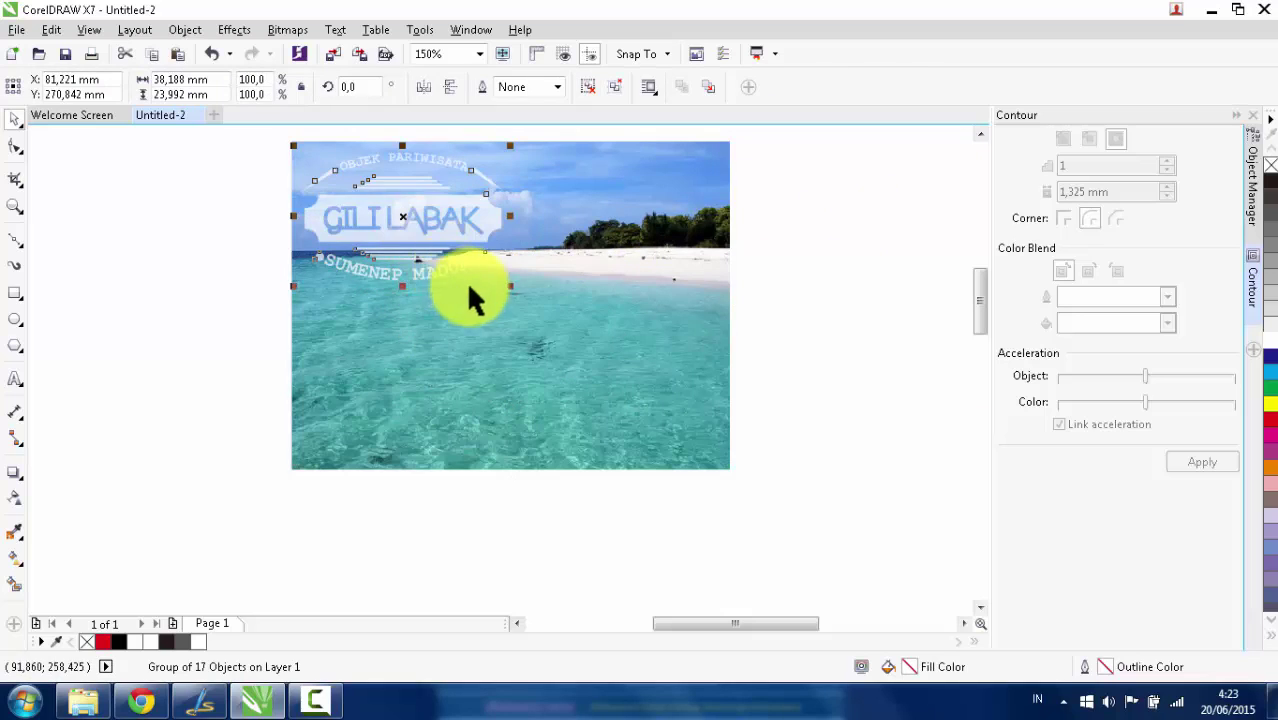
key("ctrl+z")
left_click(778, 251)
scroll(522, 320, "up", 1)
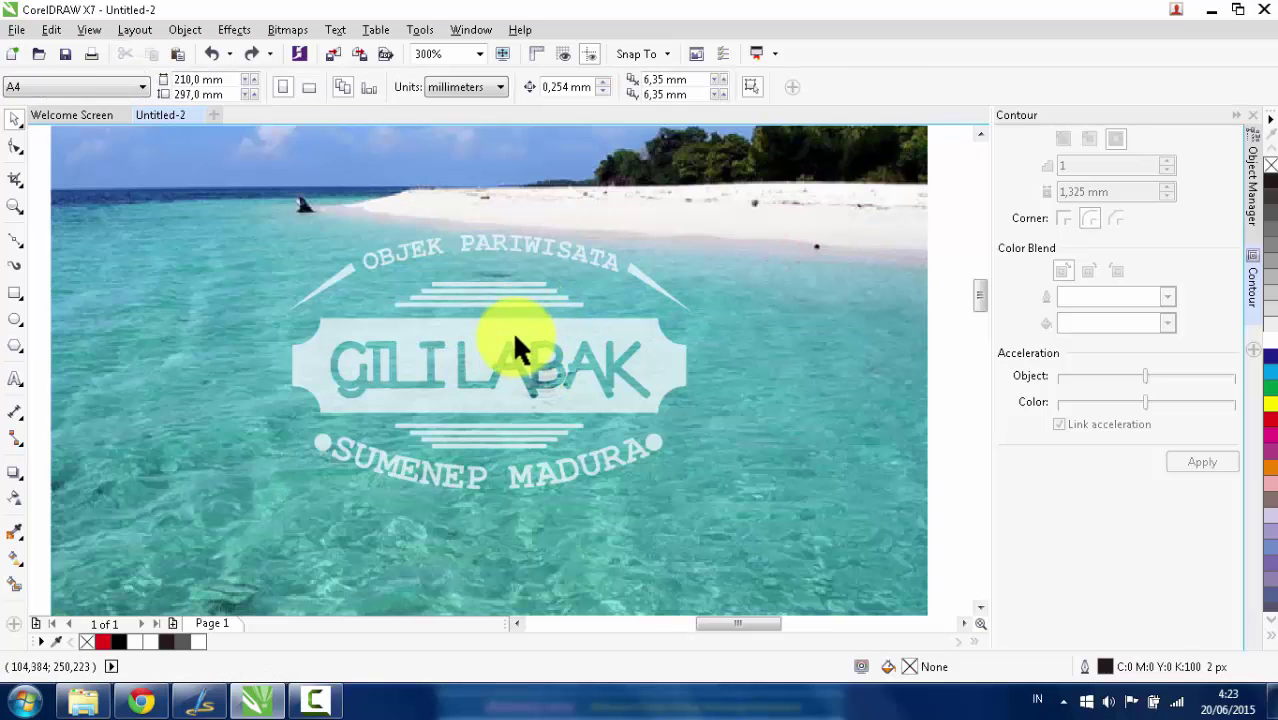
Move the label group straight up over the beach shoreline, to about Y 255,5 mm, and deselect it.
left_click(514, 338)
left_click_drag(512, 337, 508, 264)
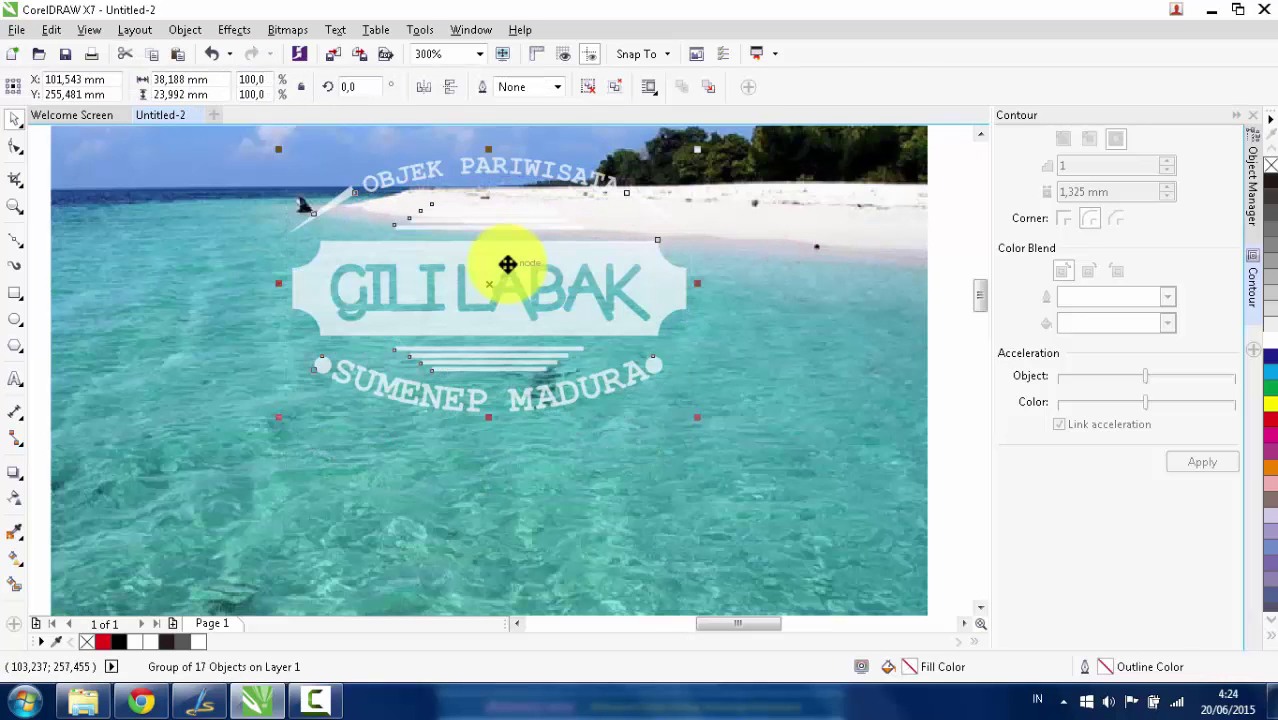
scroll(508, 264, "down", 1)
left_click(757, 224)
scroll(530, 230, "up", 1)
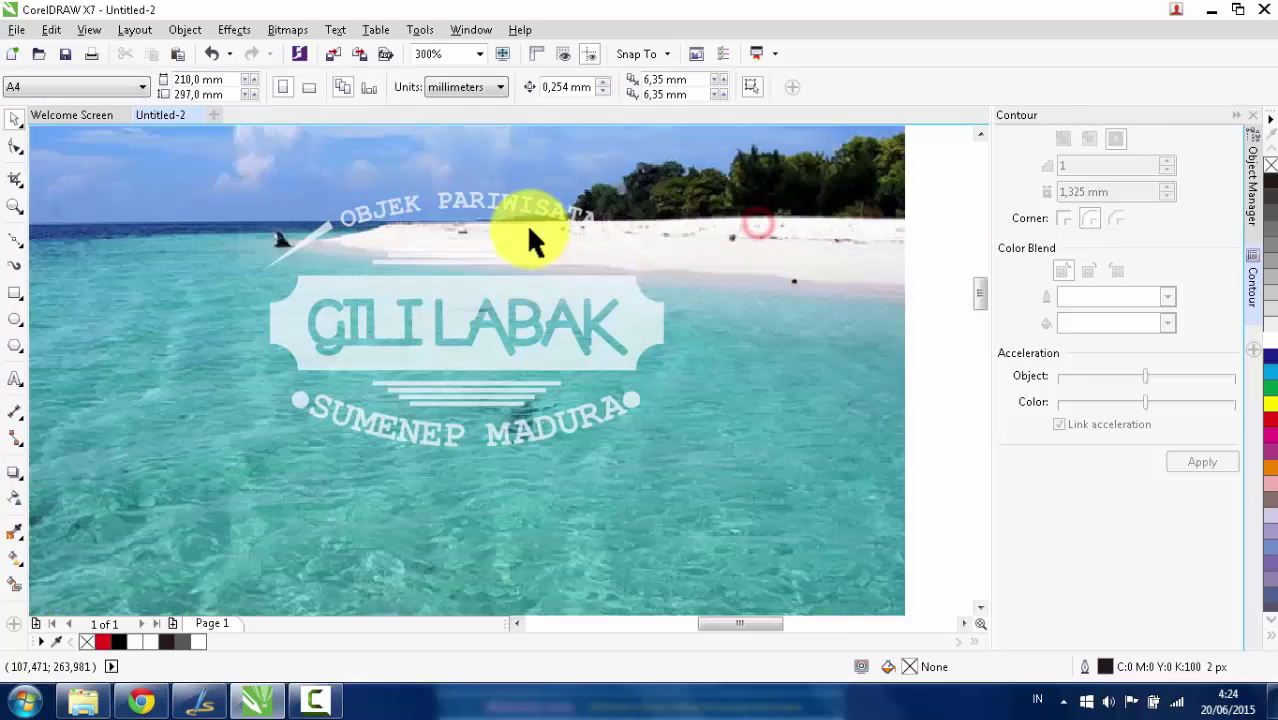
Try a 30% black fill on the label group, and restore its white fill.
left_click(494, 238)
left_click(1270, 287)
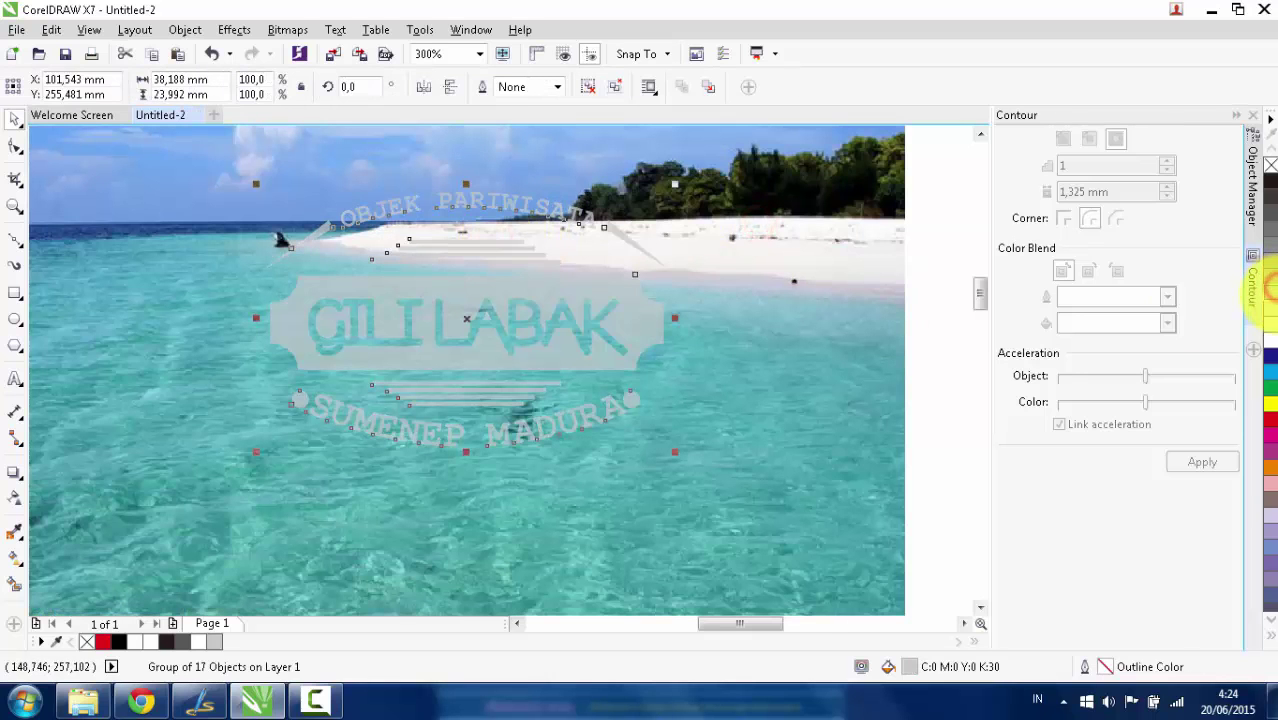
scroll(610, 331, "down", 1)
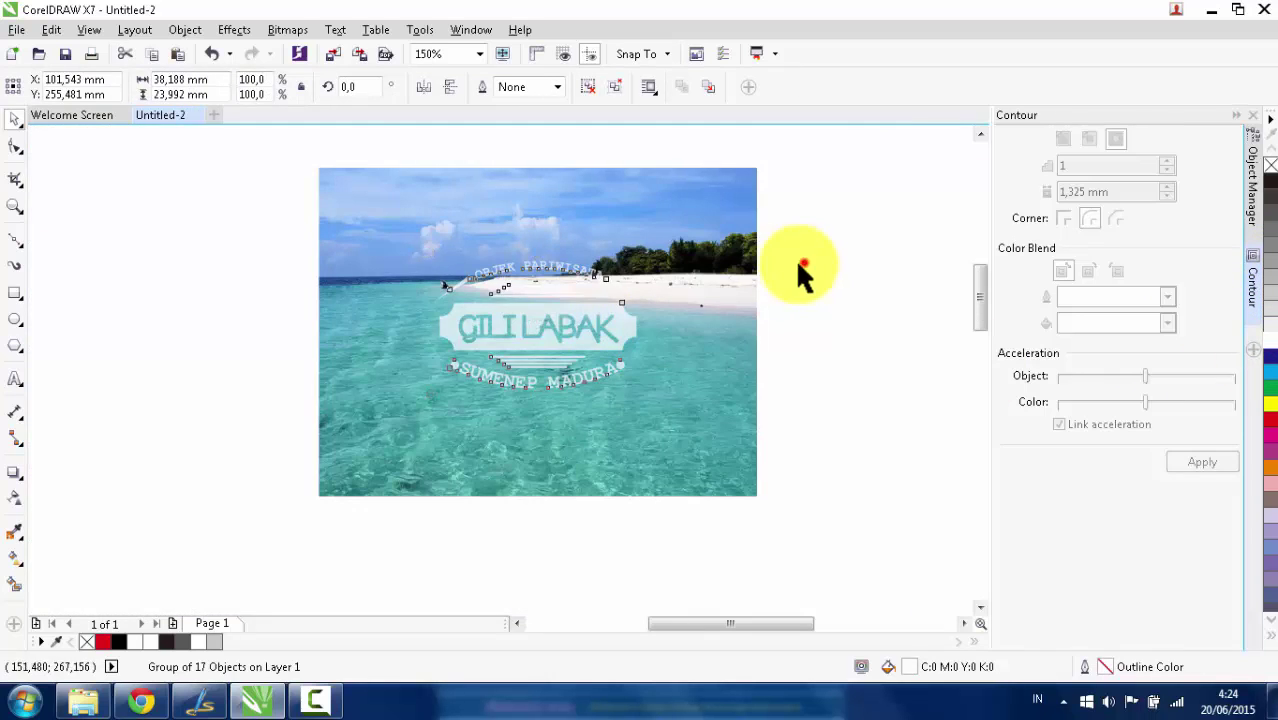
left_click(804, 264)
scroll(560, 285, "up", 1)
scroll(575, 330, "down", 1)
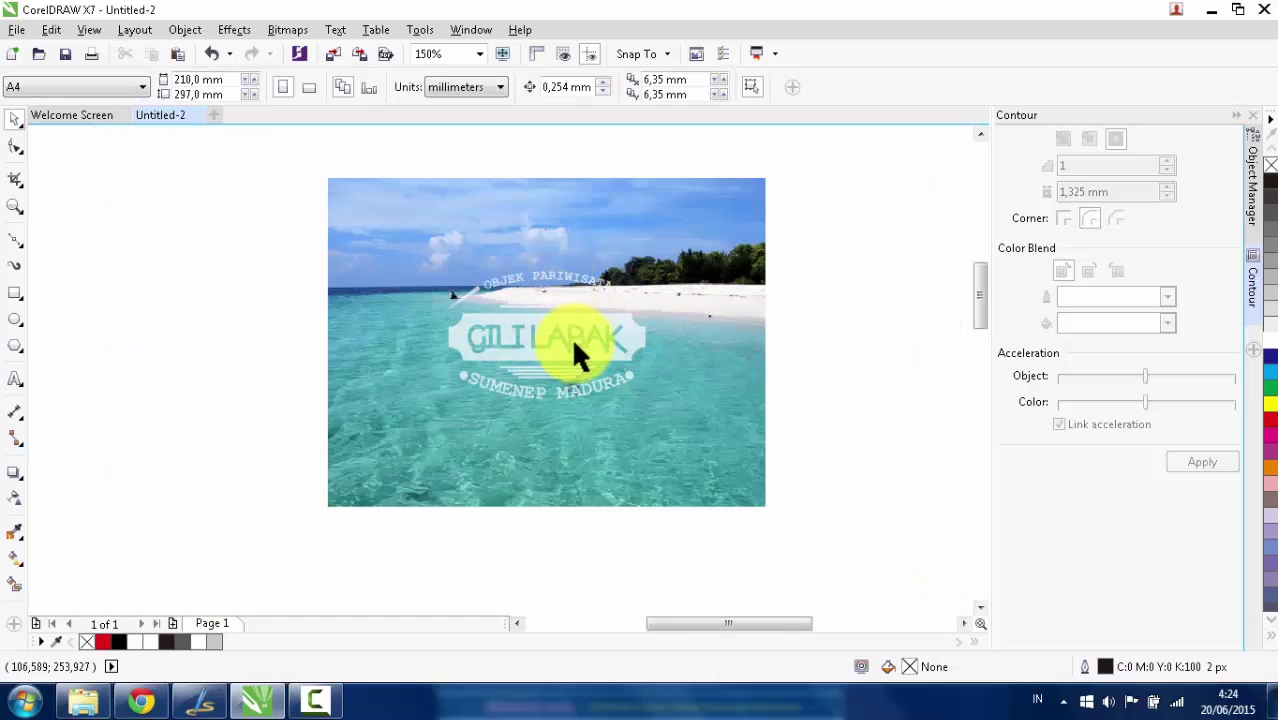
Move the label group down onto the water, center it horizontally on the photo, and deselect everything.
scroll(540, 300, "up", 1)
left_click(519, 302)
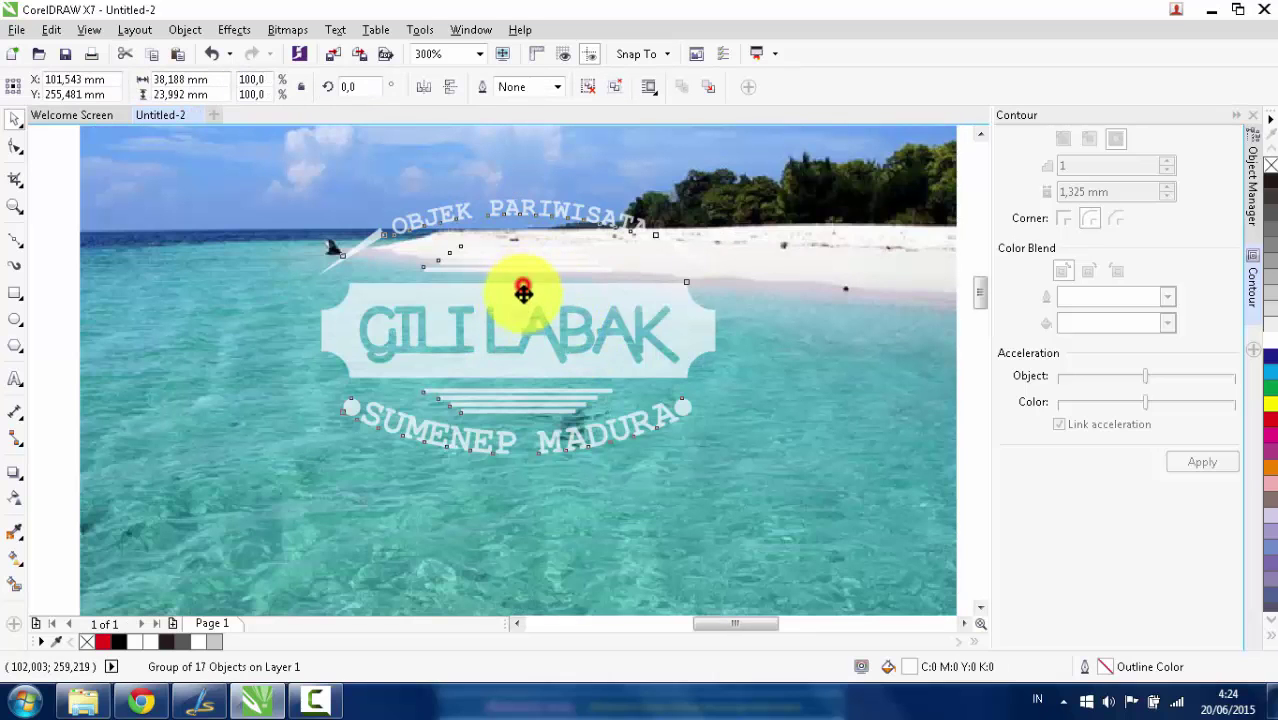
left_click_drag(522, 288, 521, 329)
scroll(516, 377, "down", 4)
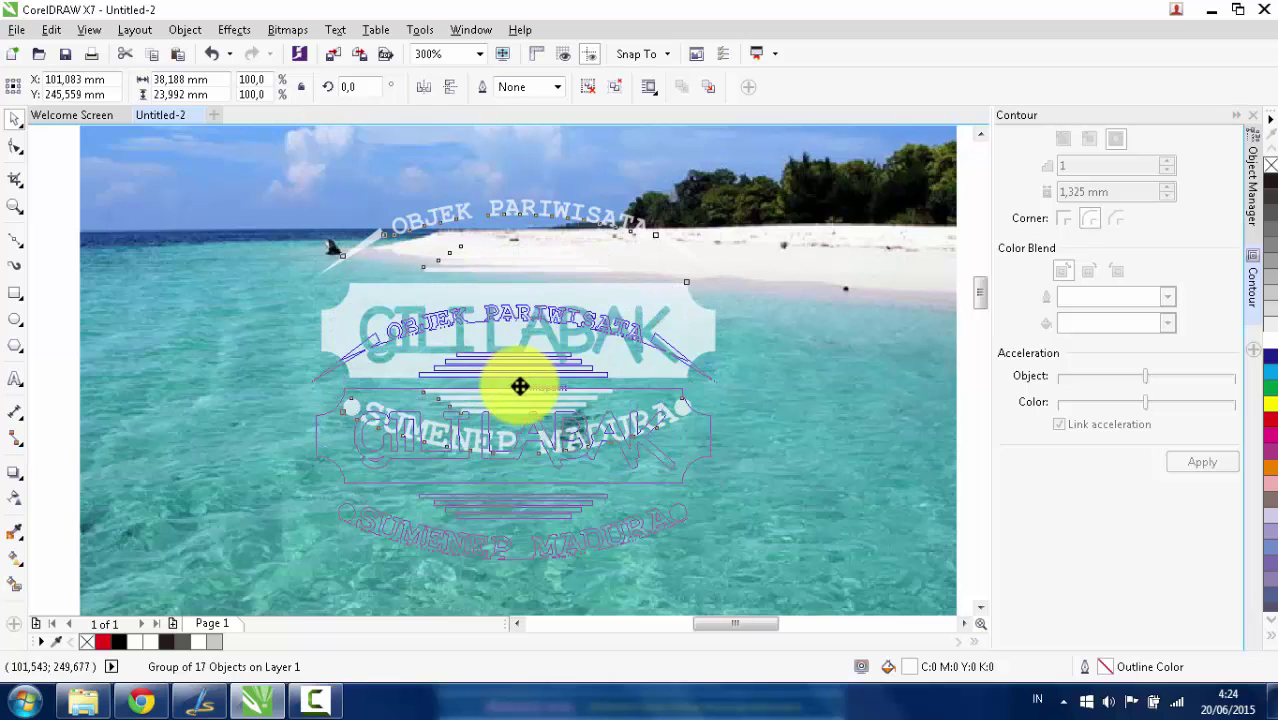
left_click(694, 381)
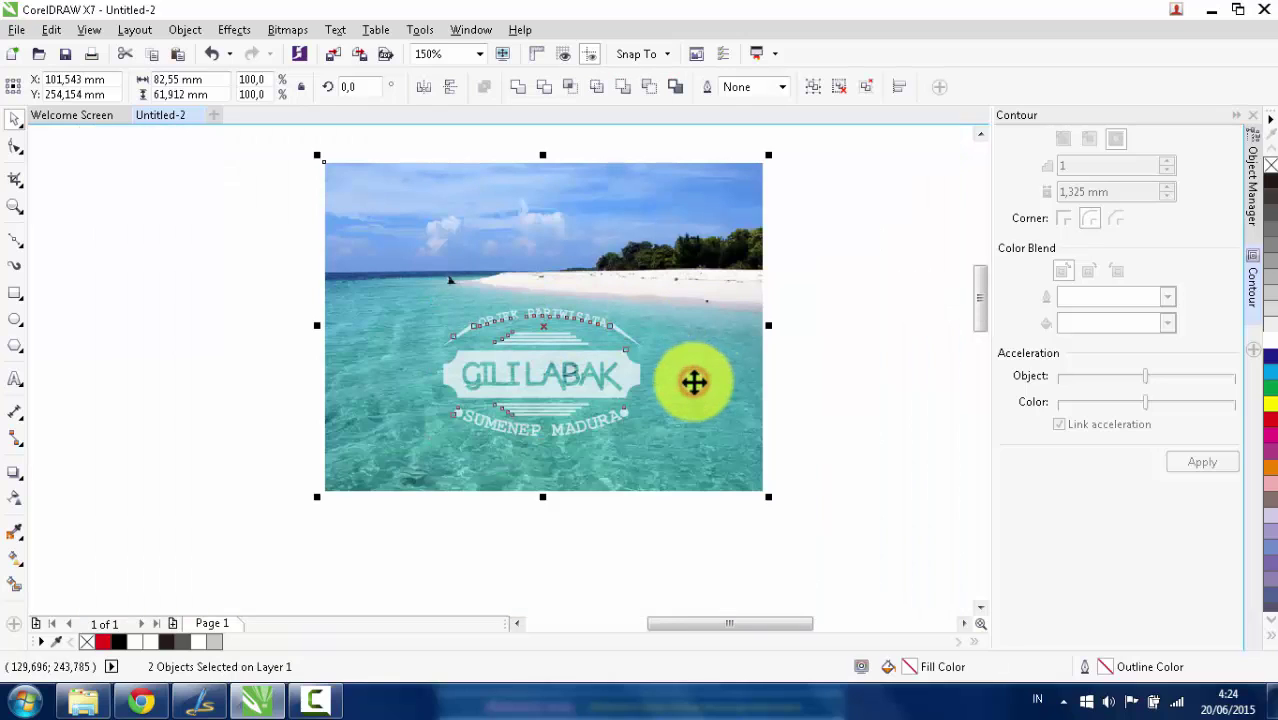
left_click(791, 356)
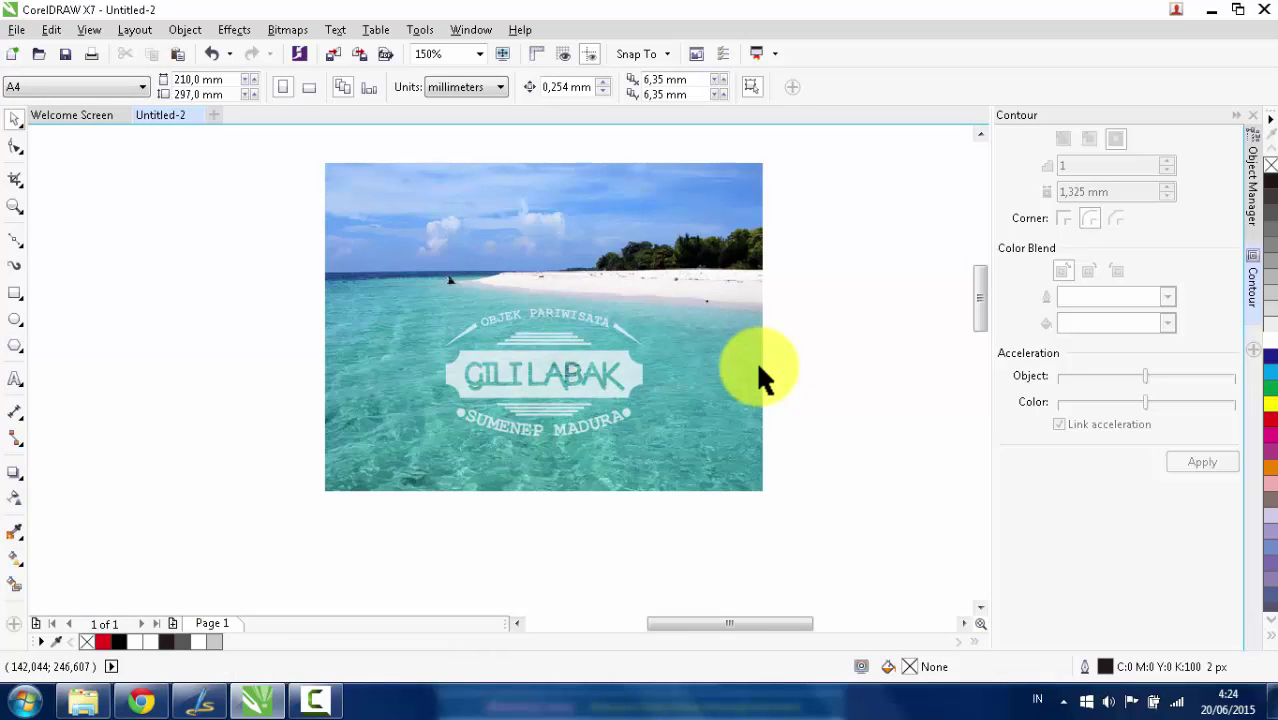
Enlarge the label group proportionally about its center to about 51,6 mm wide, and deselect it.
left_click(575, 352)
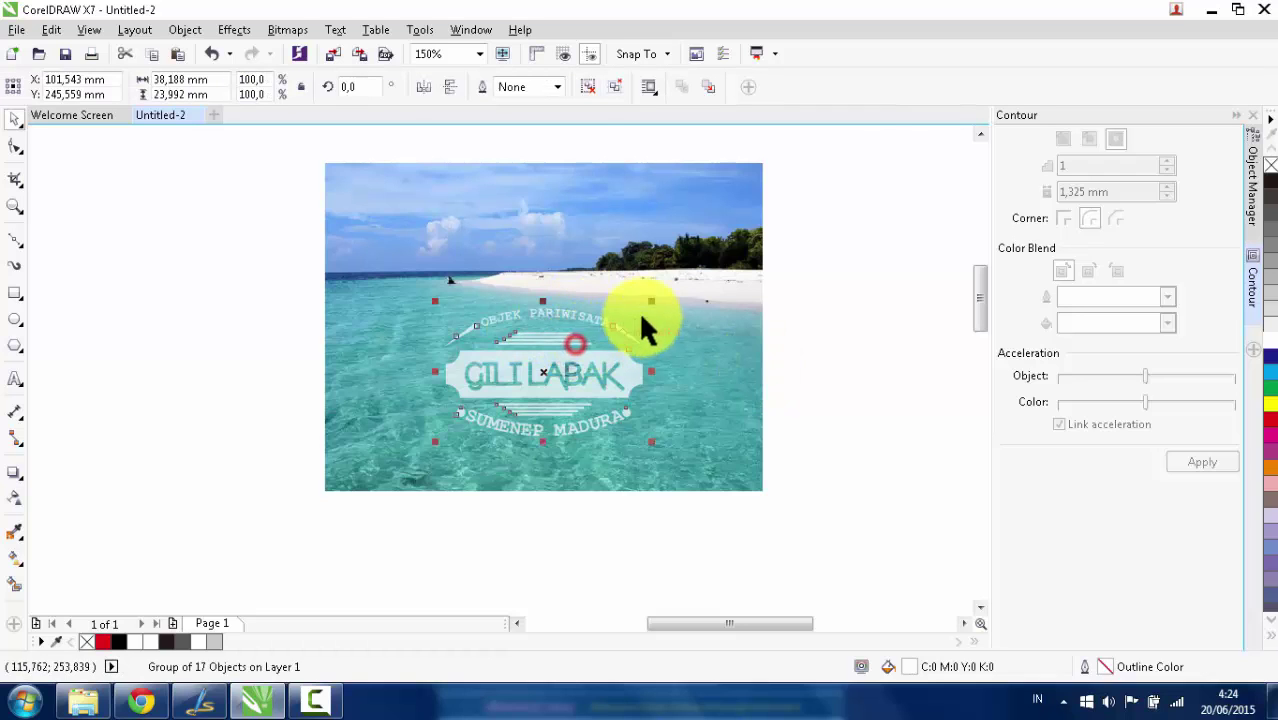
left_click_drag(653, 305, 693, 285)
key("Escape")
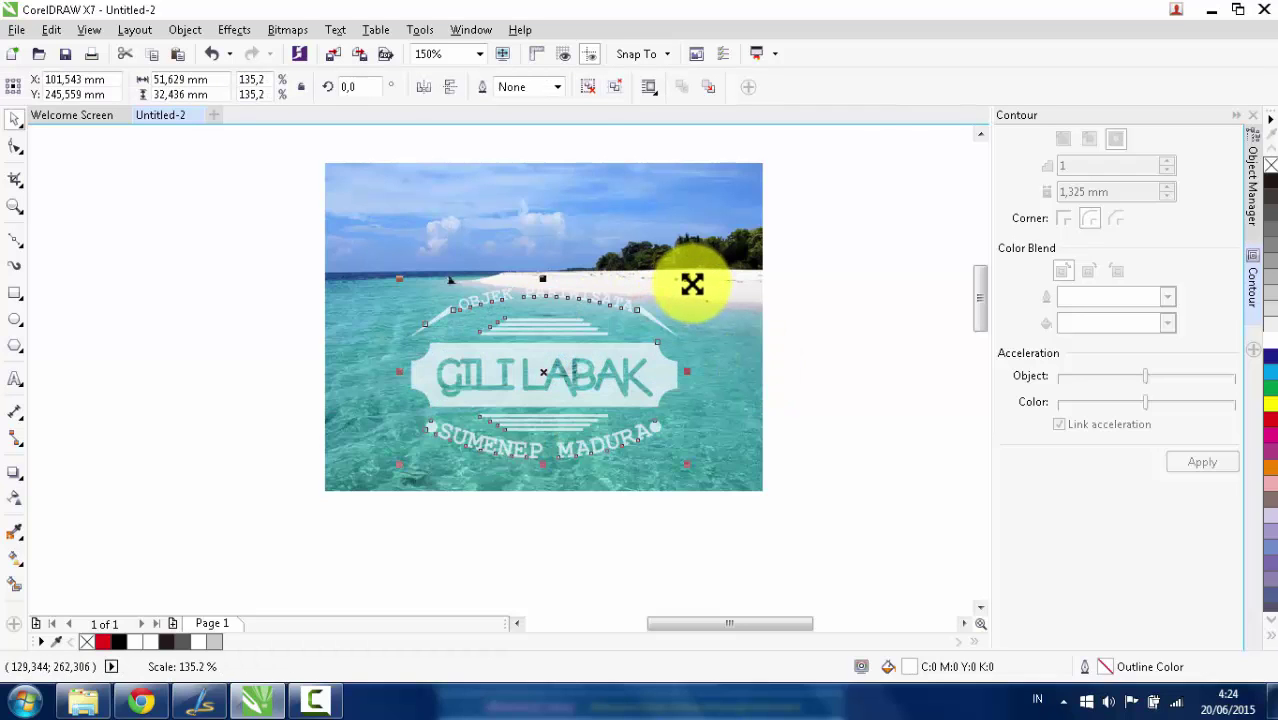
left_click(809, 265)
left_click(540, 356)
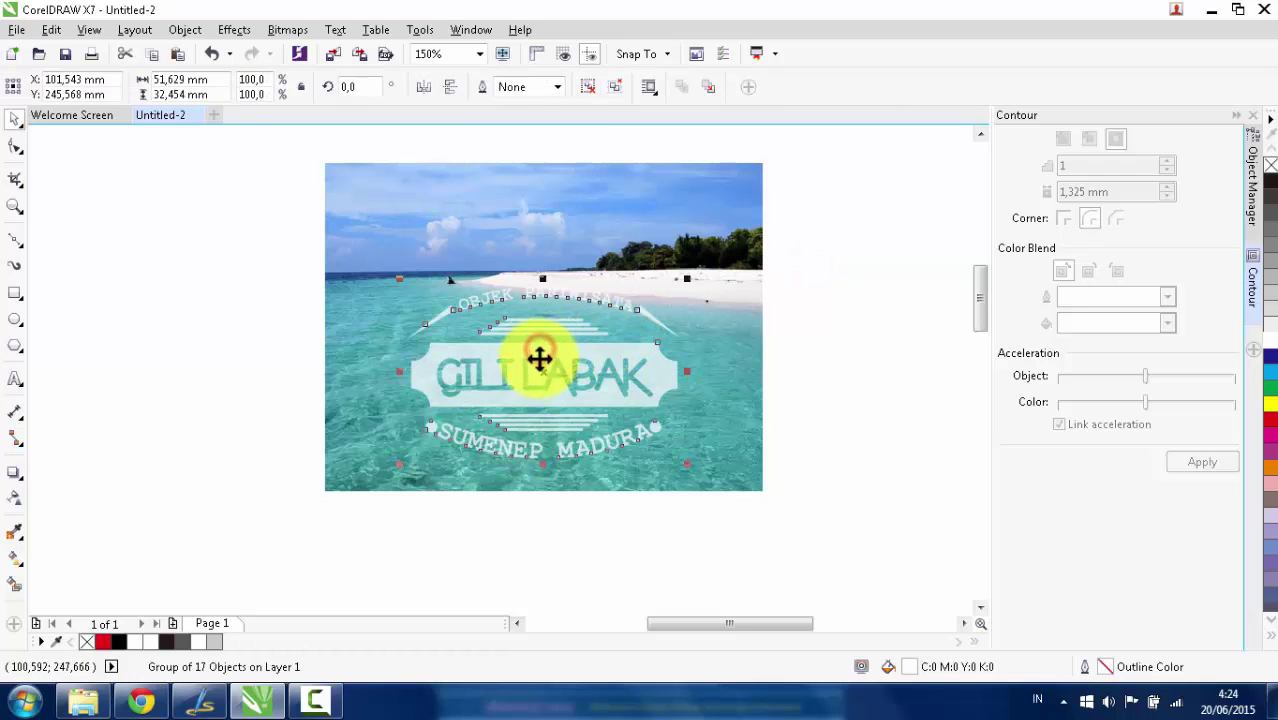
scroll(542, 340, "down", 1)
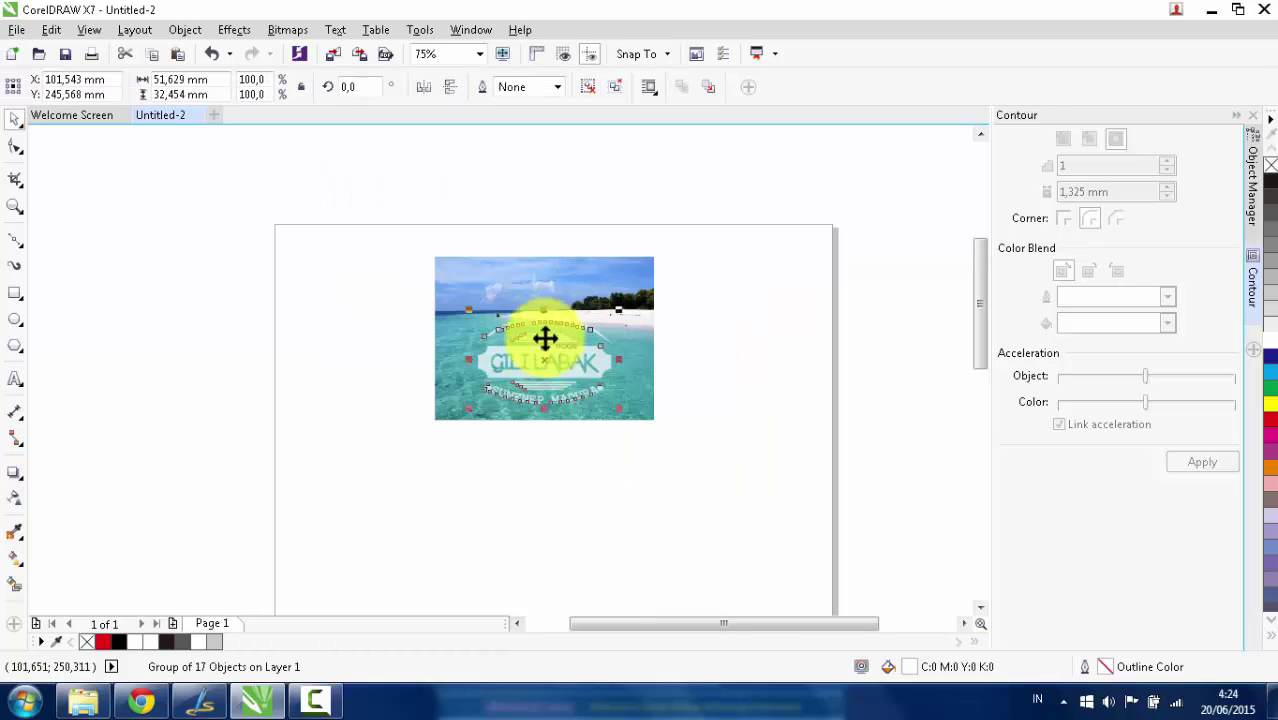
scroll(542, 340, "up", 1)
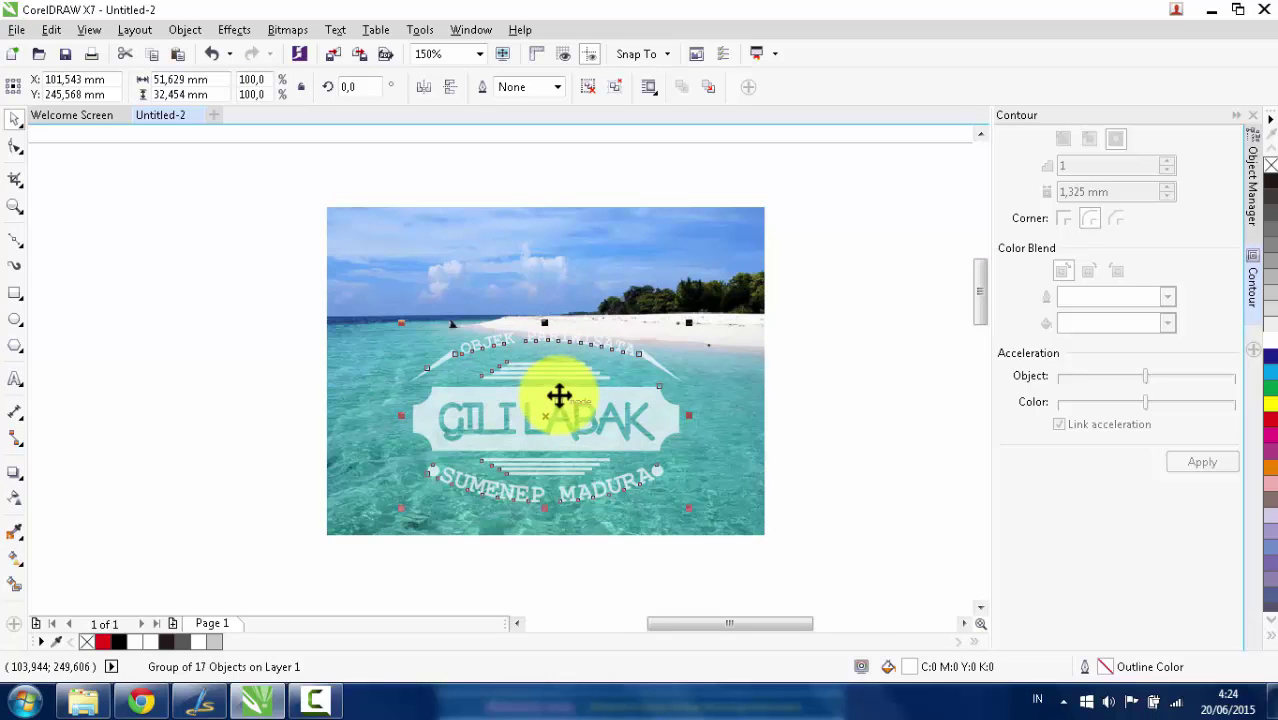
left_click(800, 290)
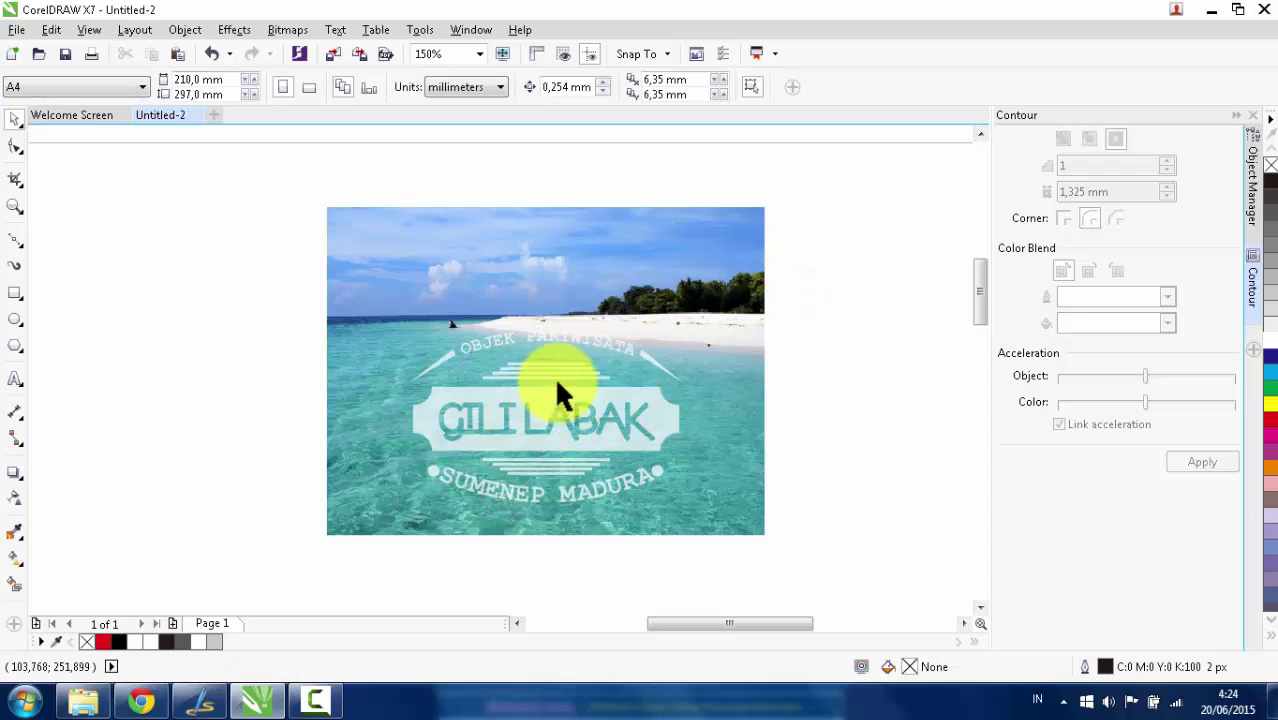
Ungroup the label group into separate objects.
left_click(566, 390)
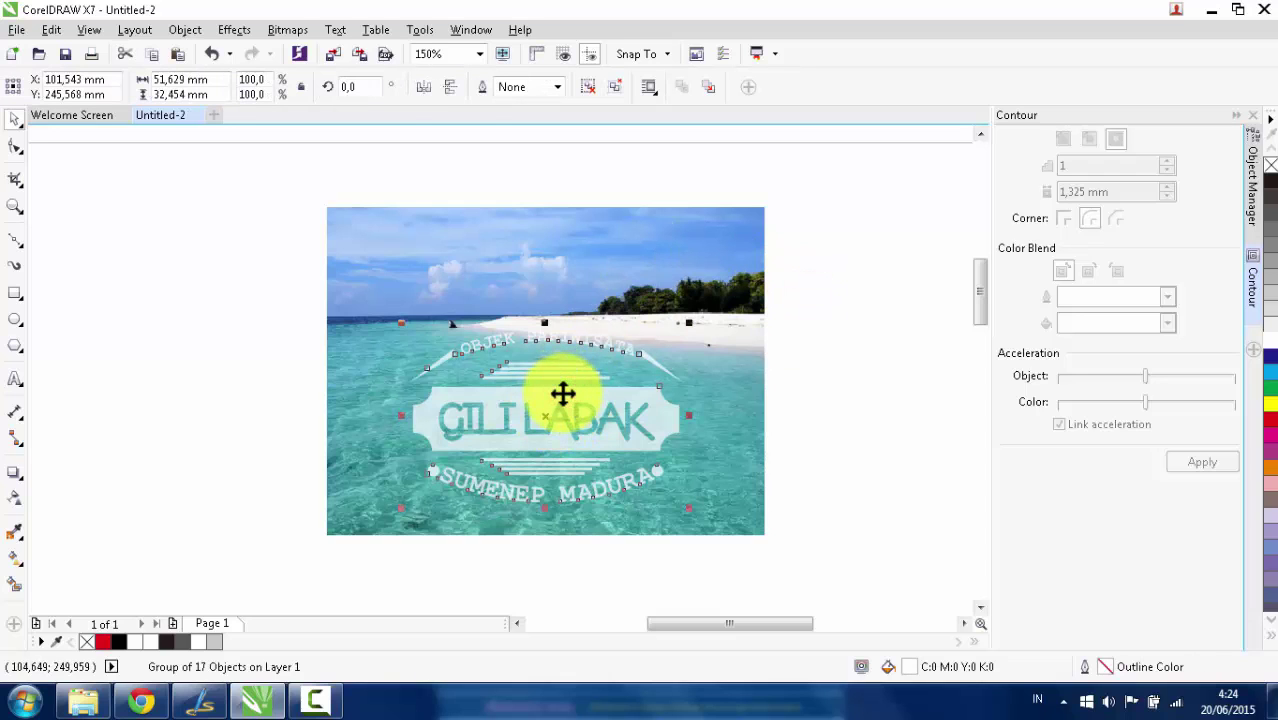
scroll(563, 392, "down", 1)
scroll(563, 392, "up", 1)
scroll(563, 393, "up", 1)
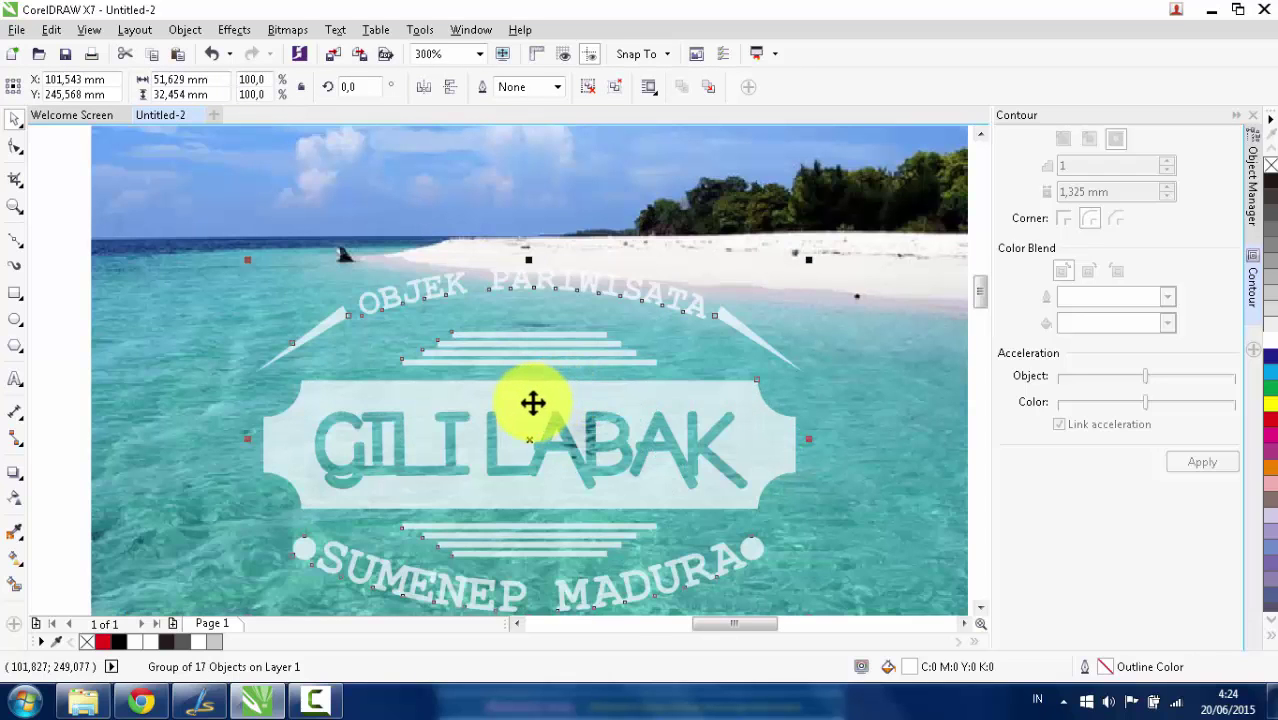
right_click(532, 403)
left_click(436, 400)
right_click(434, 400)
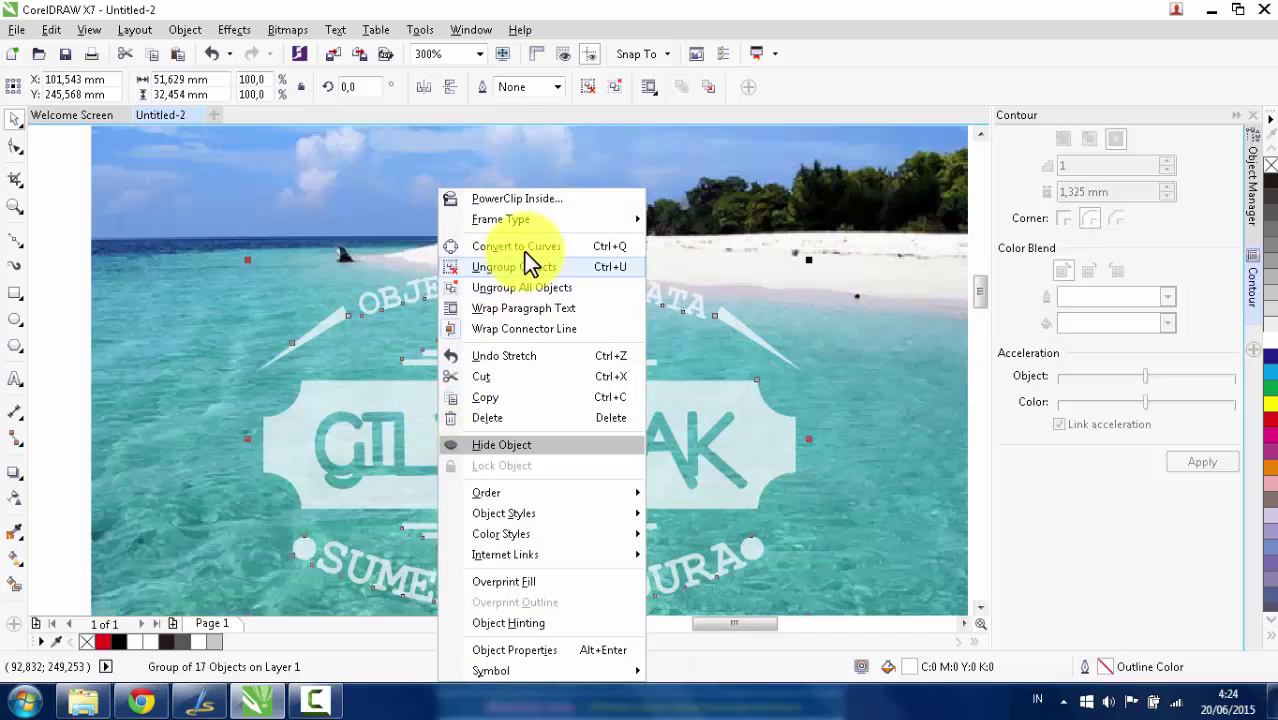
left_click(524, 262)
Fill the OBJEK PARIWISATA text with red and the GILI LABAK plate with yellow.
left_click(394, 252)
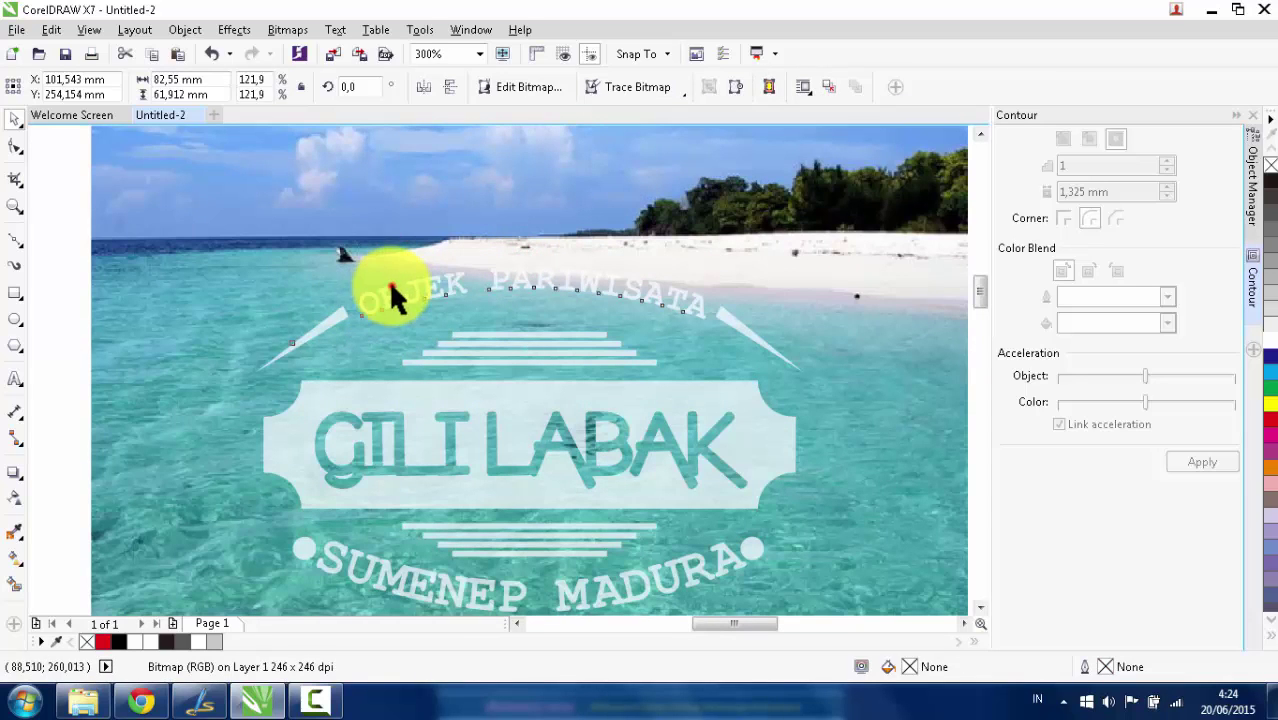
left_click(389, 283)
left_click(1266, 420)
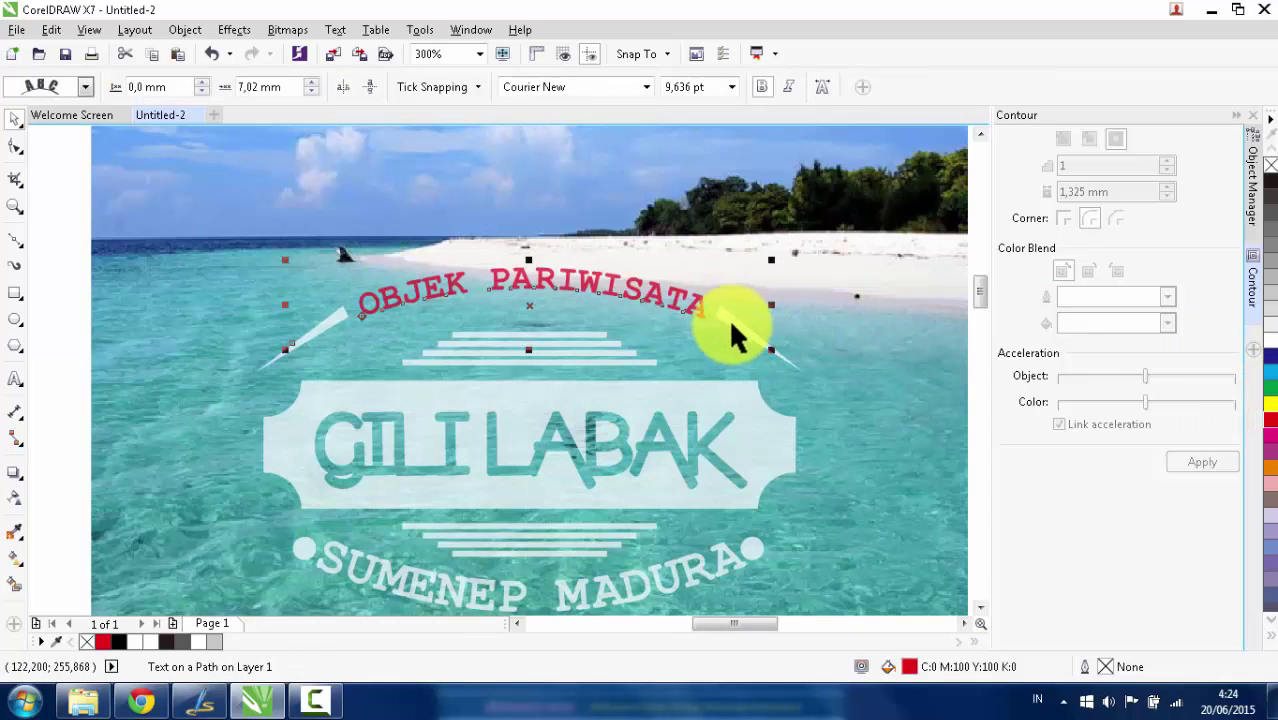
left_click(712, 420)
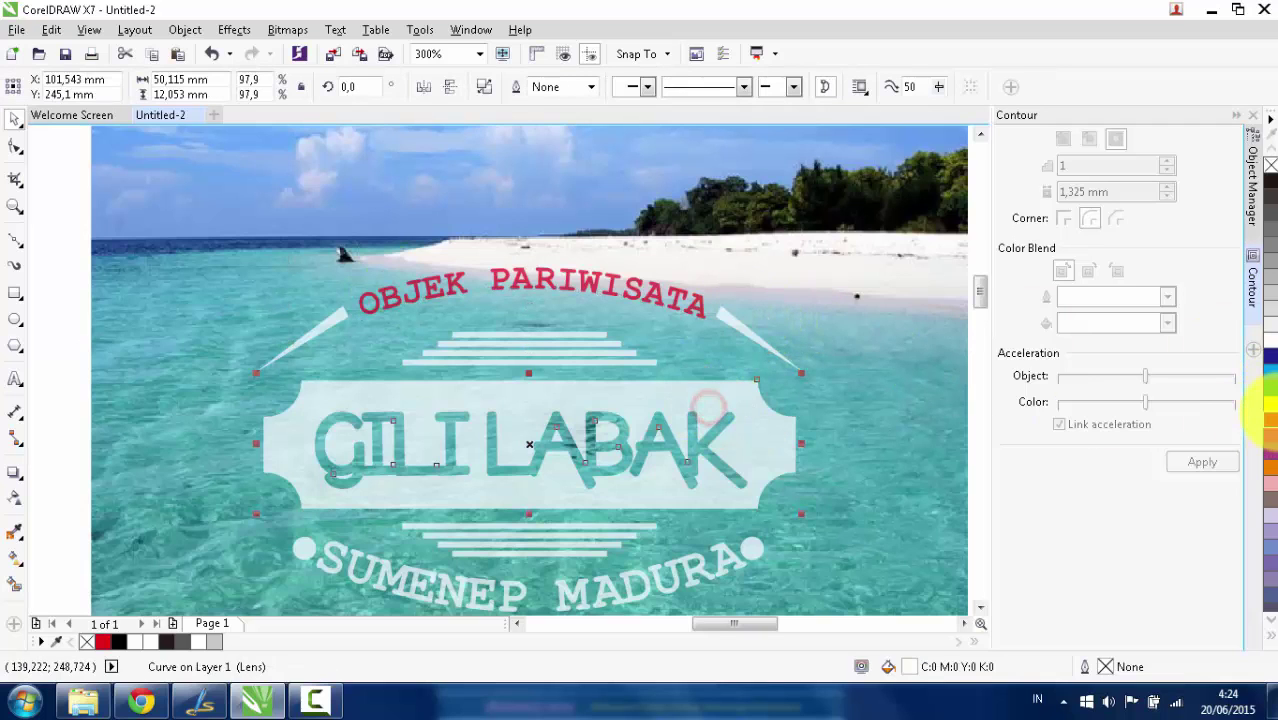
left_click(1268, 403)
scroll(663, 358, "down", 1)
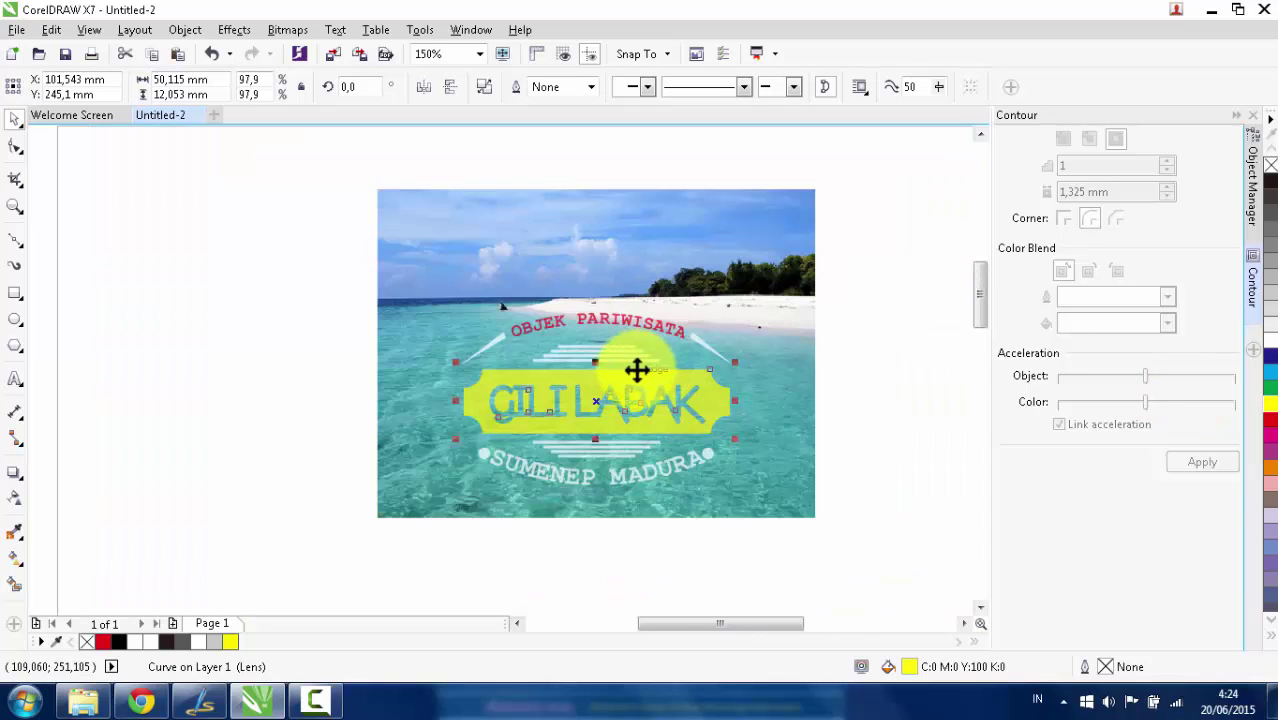
Undo the yellow and red fills and the ungrouping of the label, and deselect everything.
key("ctrl+z")
key("ctrl+z")
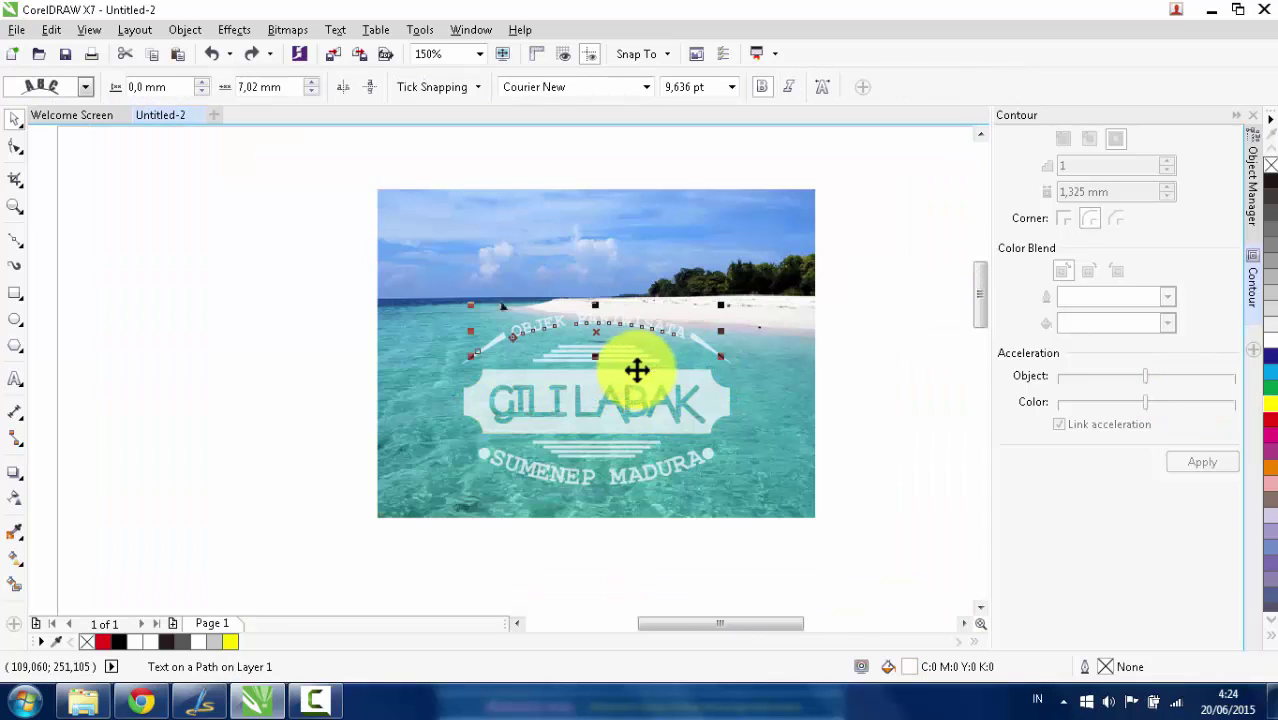
left_click(808, 346)
left_click(868, 323)
Scale the label group down proportionally about its center to about 45,7 mm wide, and deselect it.
left_click(608, 366)
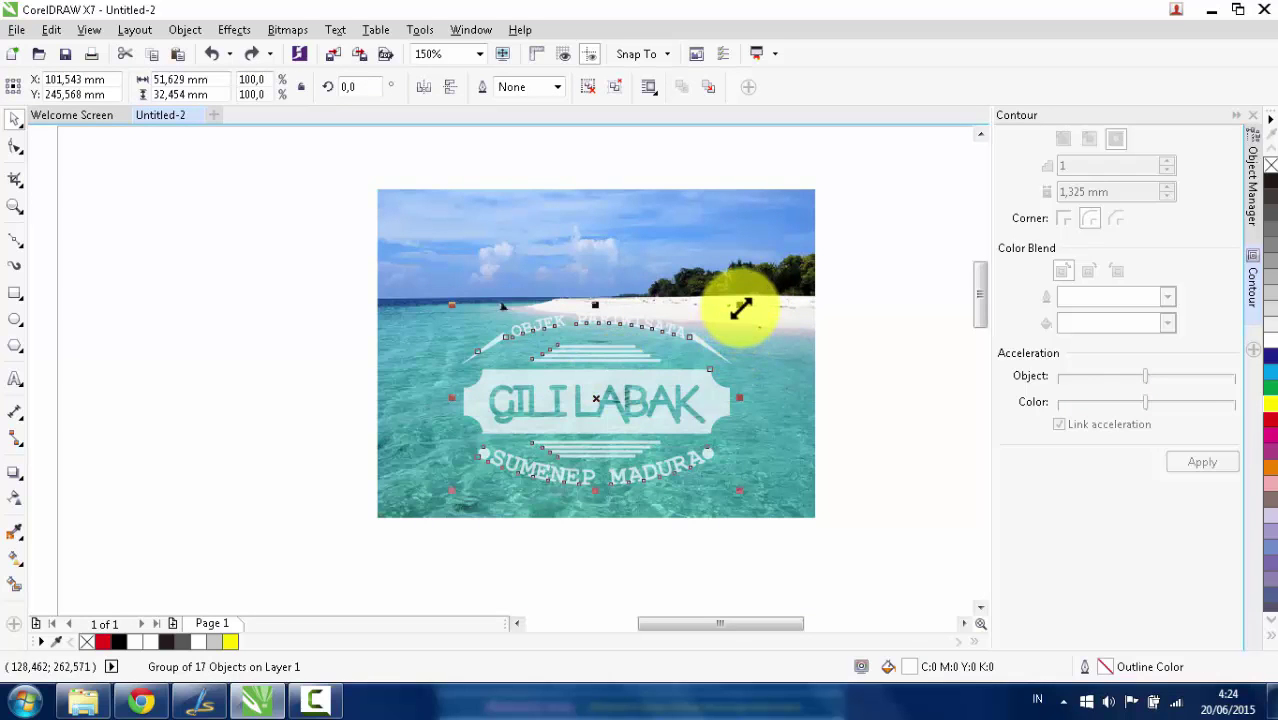
left_click_drag(738, 305, 723, 314)
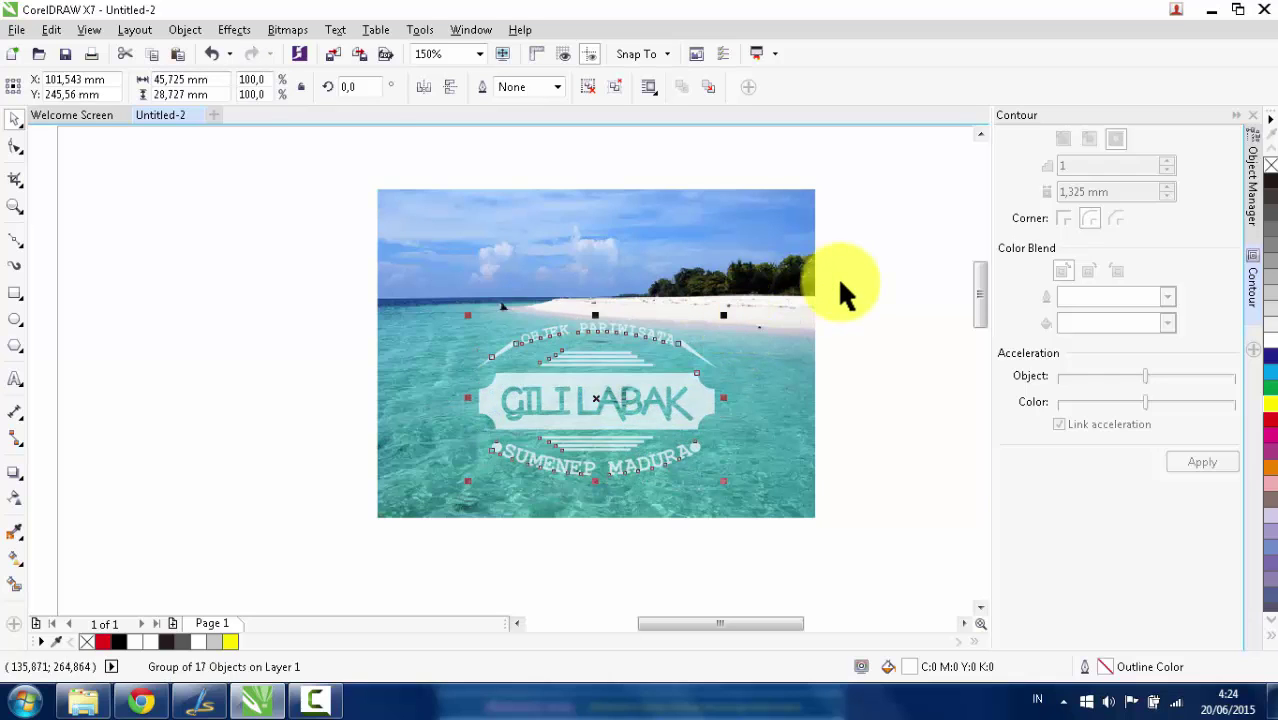
left_click(866, 277)
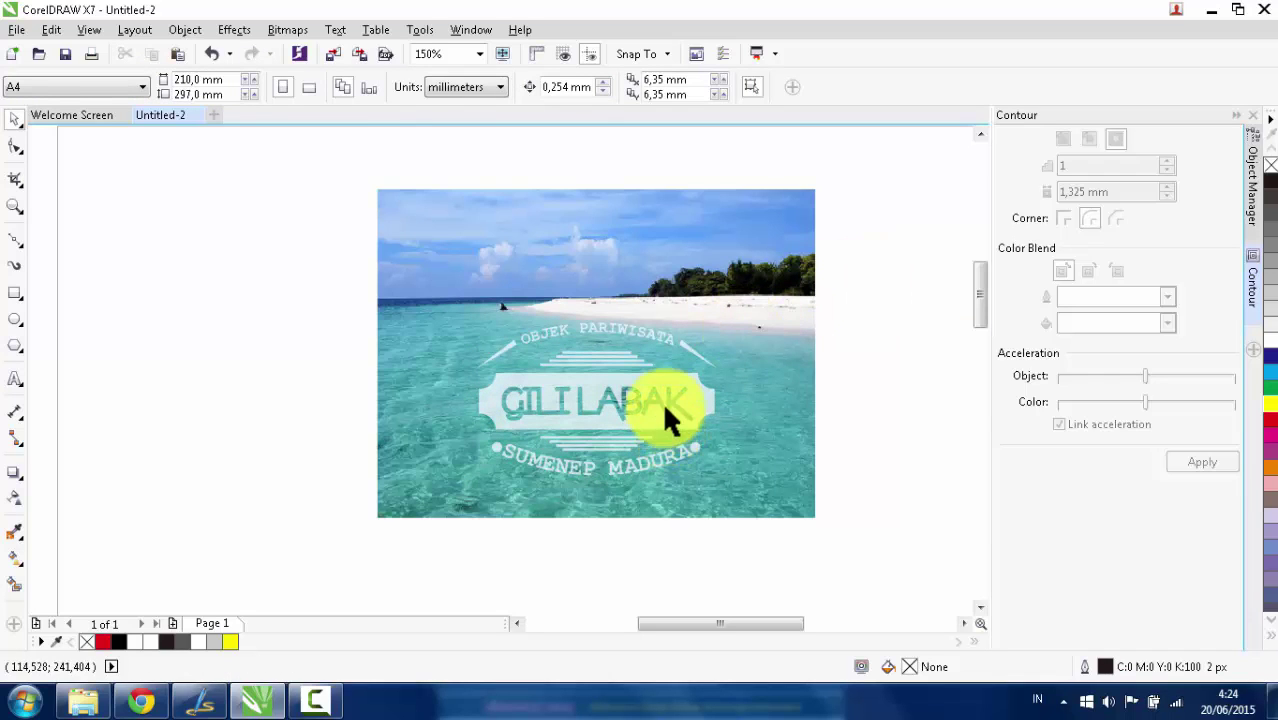
left_click_drag(662, 401, 736, 408)
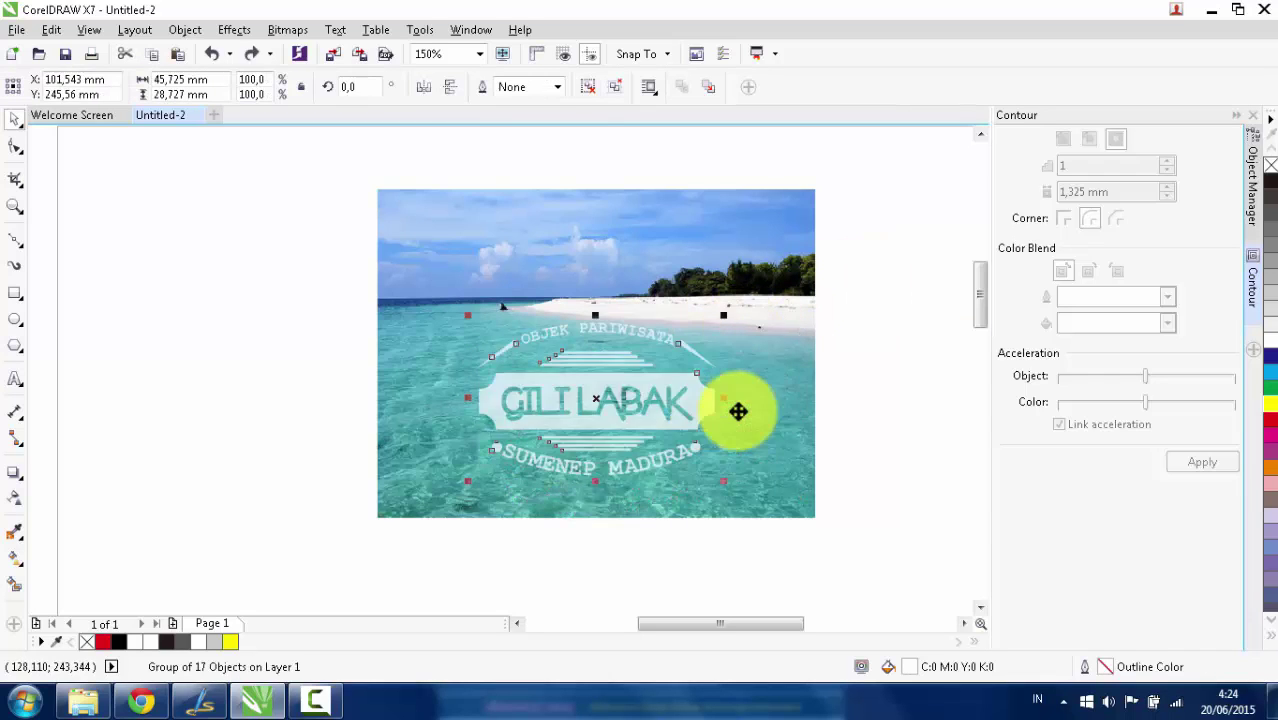
left_click(827, 357)
scroll(630, 425, "up", 2)
scroll(612, 440, "down", 2)
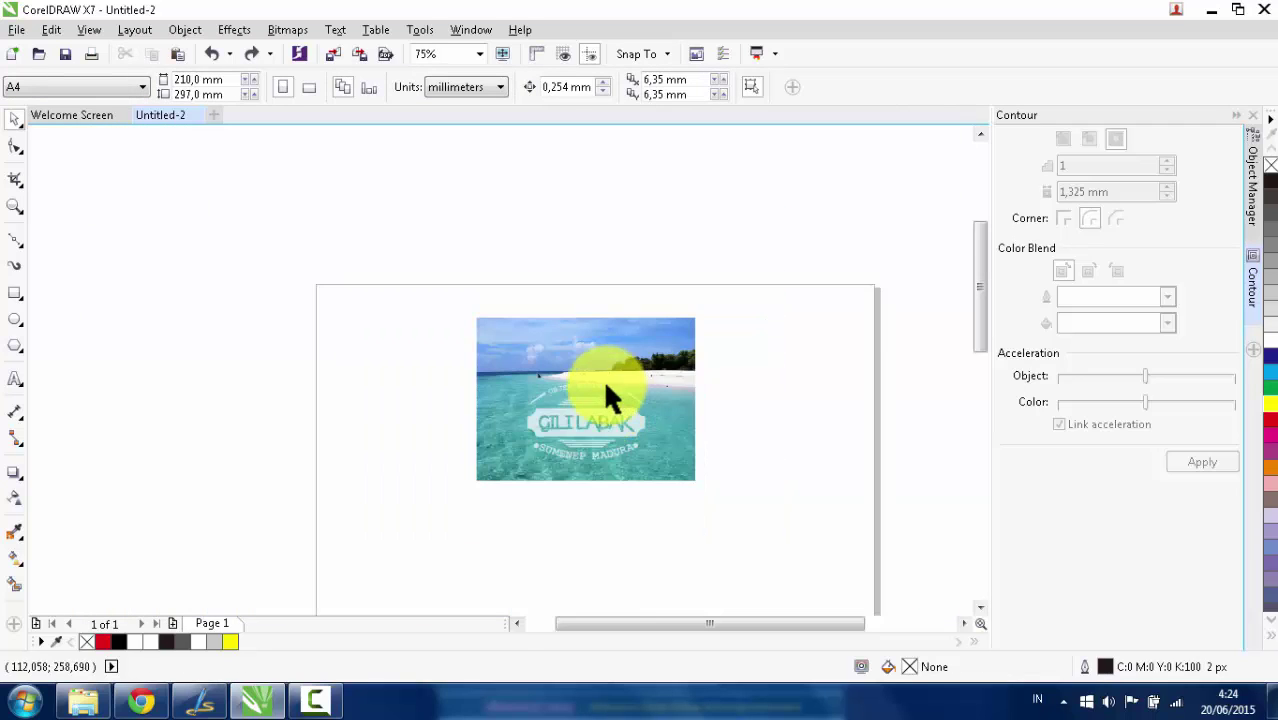
Nudge the label group straight down over the water to about Y 242,8 mm, and deselect it.
scroll(585, 428, "up", 1)
left_click(591, 385)
key("Down")
key("Down")
key("Down")
key("Down")
key("Down")
key("Down")
key("Down")
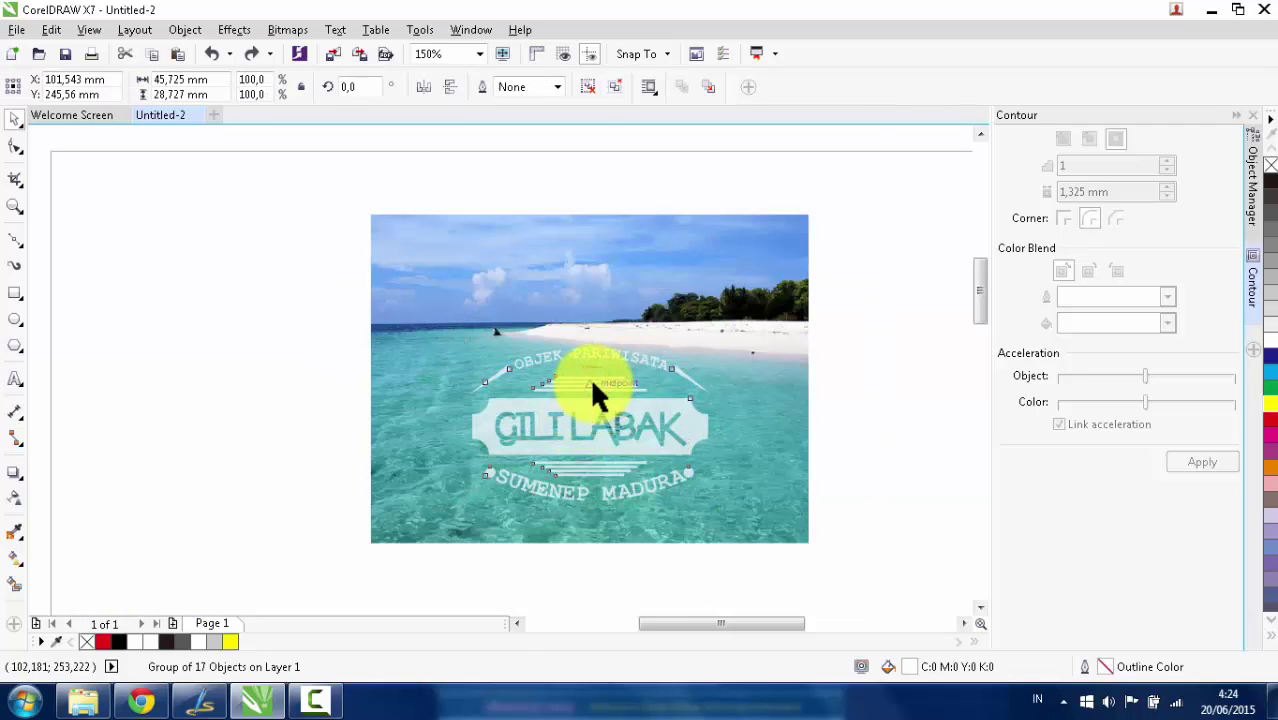
key("Down")
key("Down")
key("Down")
key("Down")
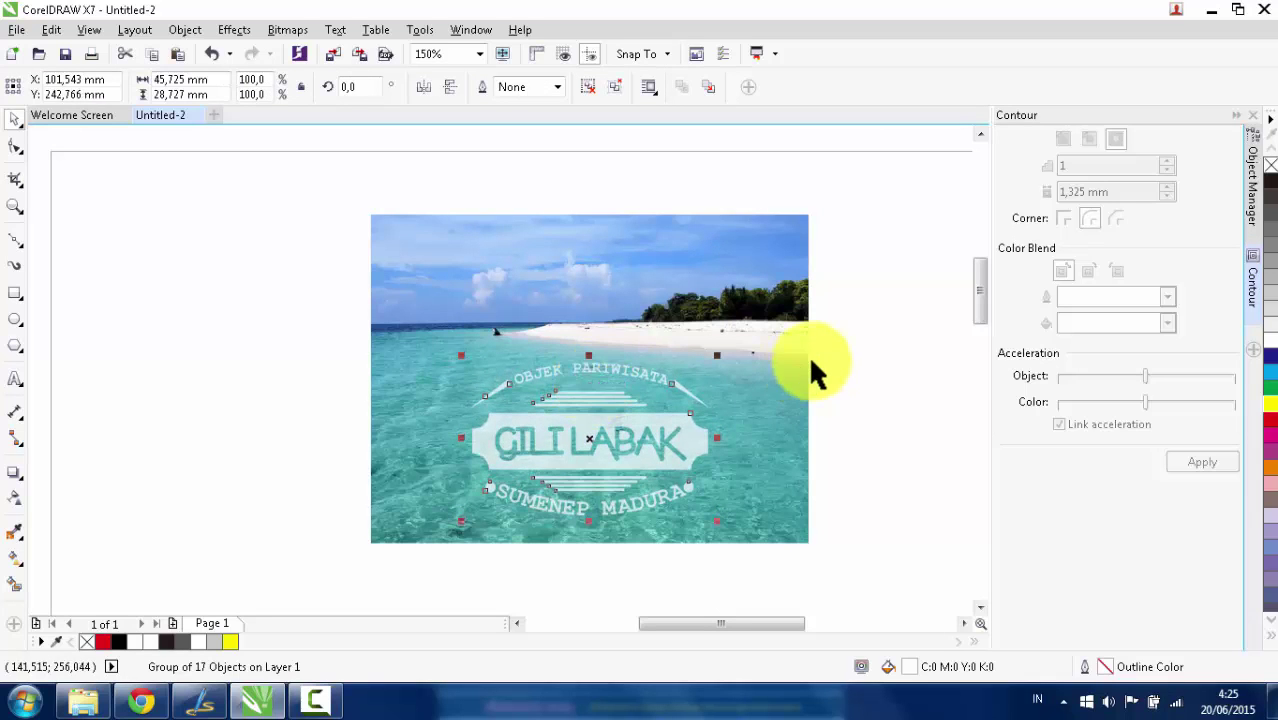
left_click(841, 349)
scroll(693, 312, "down", 1)
scroll(686, 325, "up", 1)
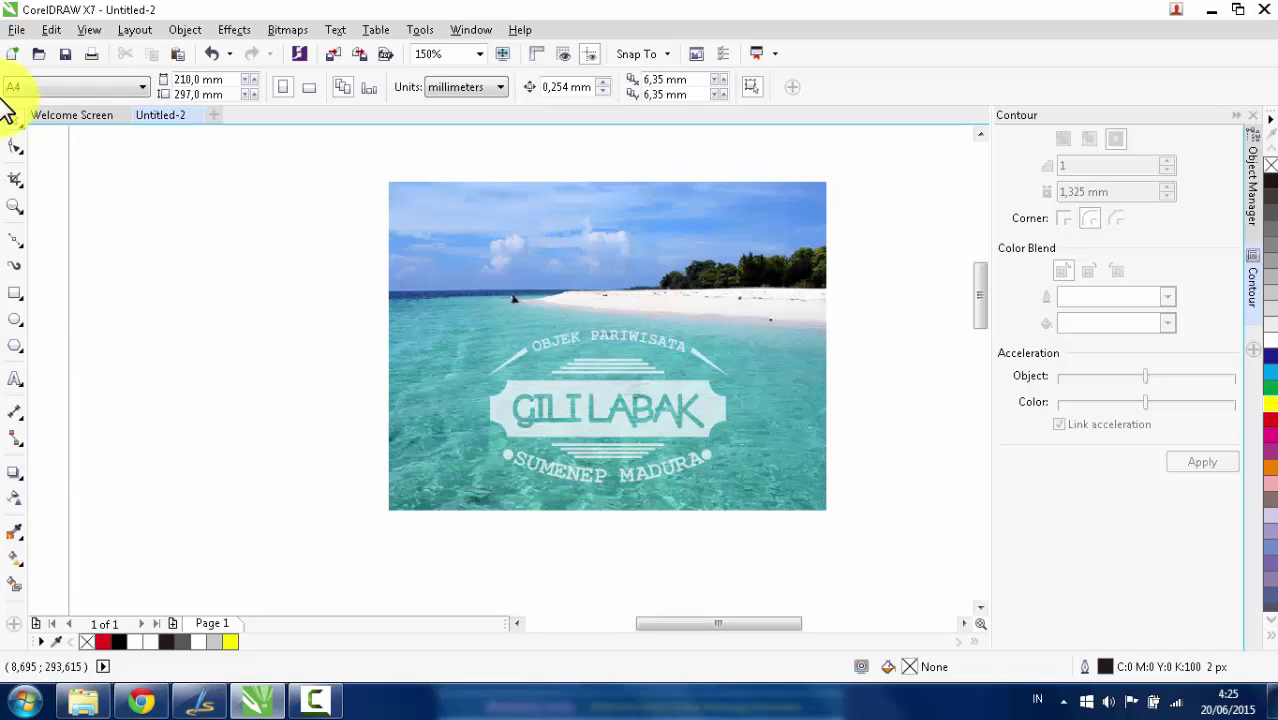
left_click(24, 32)
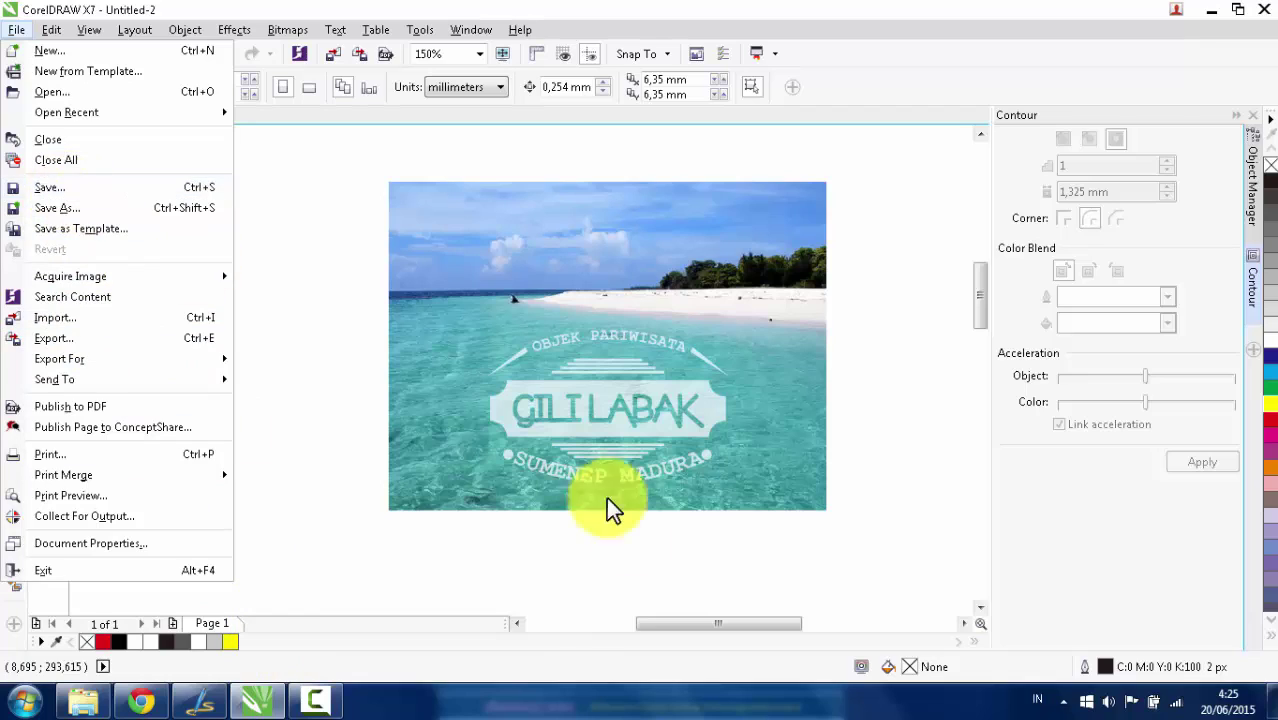
left_click(325, 698)
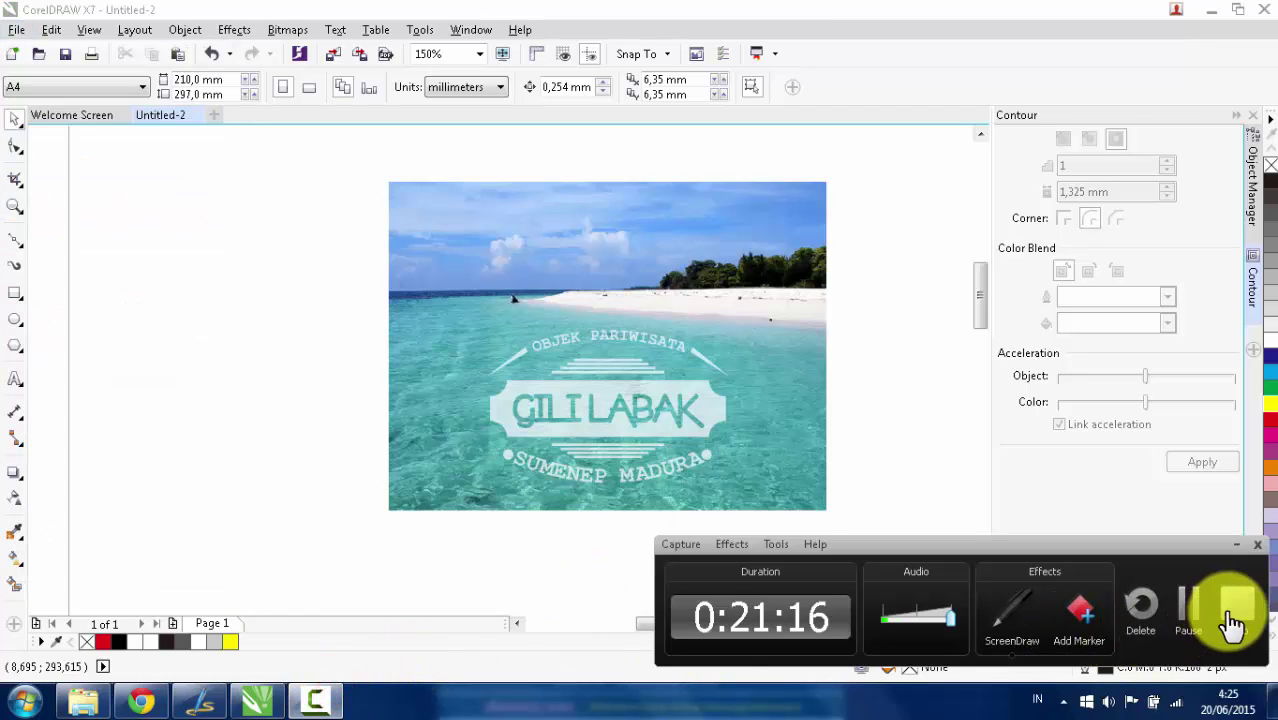